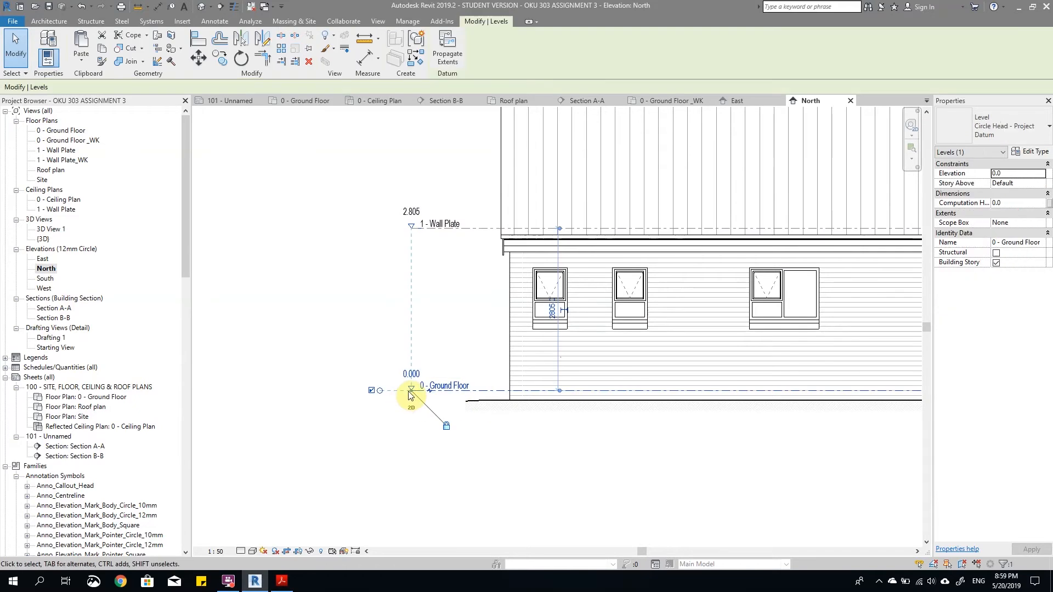
# Step: Pull the level heads in the North elevation slightly closer to the building
pyautogui.moveTo(412, 391); pyautogui.dragTo(425, 391)
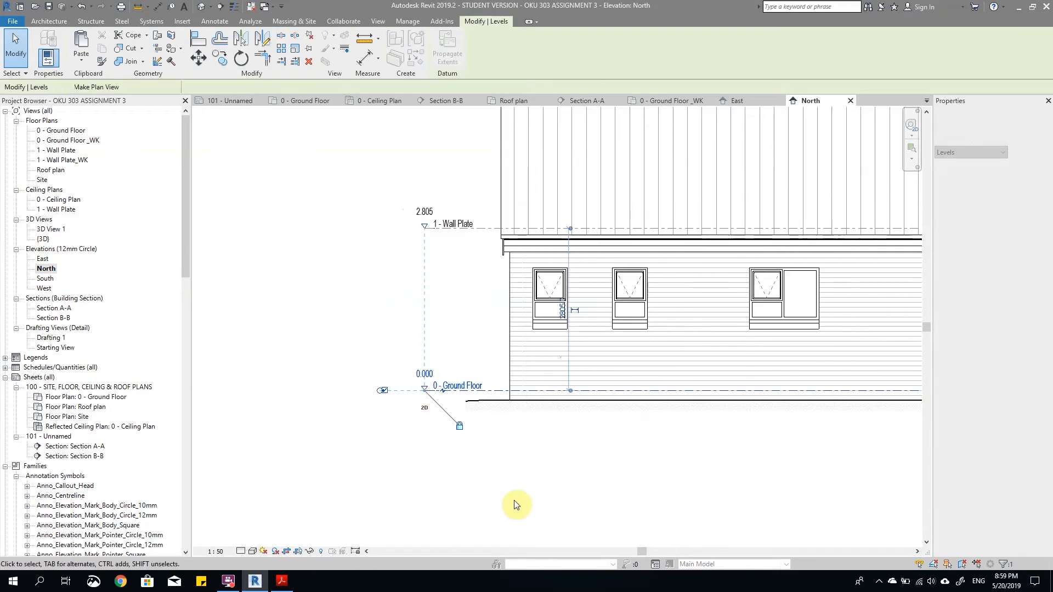
pyautogui.click(480, 509)
pyautogui.scroll(-3, 361, 373)
pyautogui.moveTo(621, 396); pyautogui.dragTo(608, 392, button='middle')
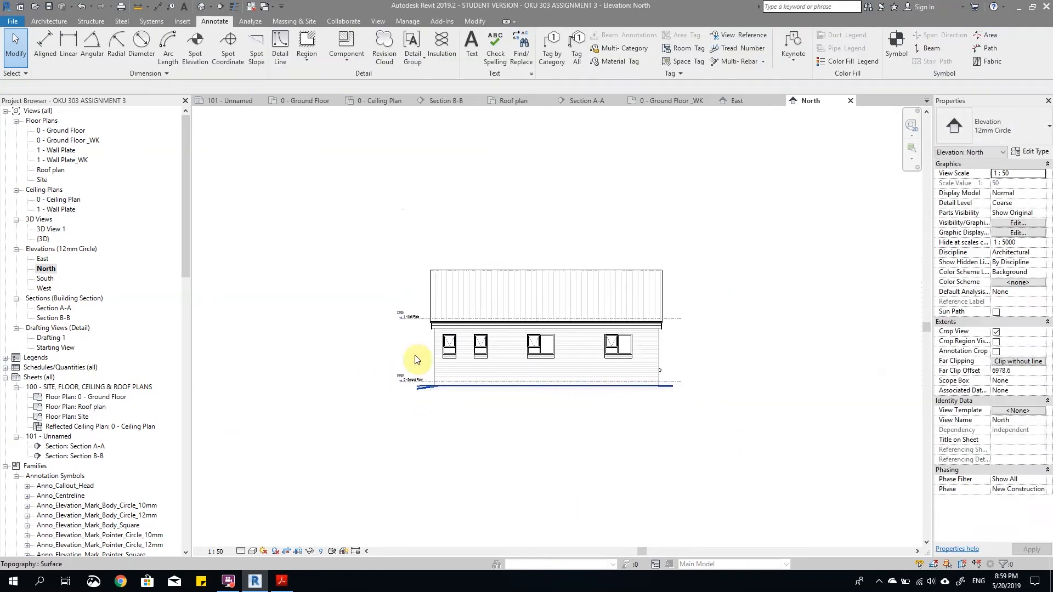
# Step: Open the South elevation and pull its level heads closer to the end wall of the building
pyautogui.doubleClick(45, 278)
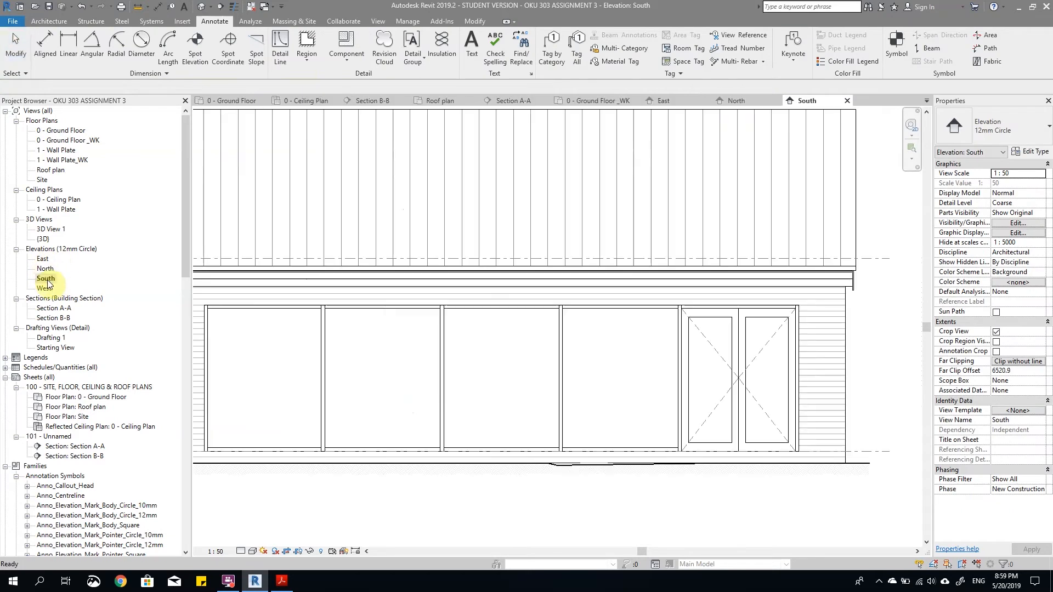
pyautogui.scroll(-2, 367, 305)
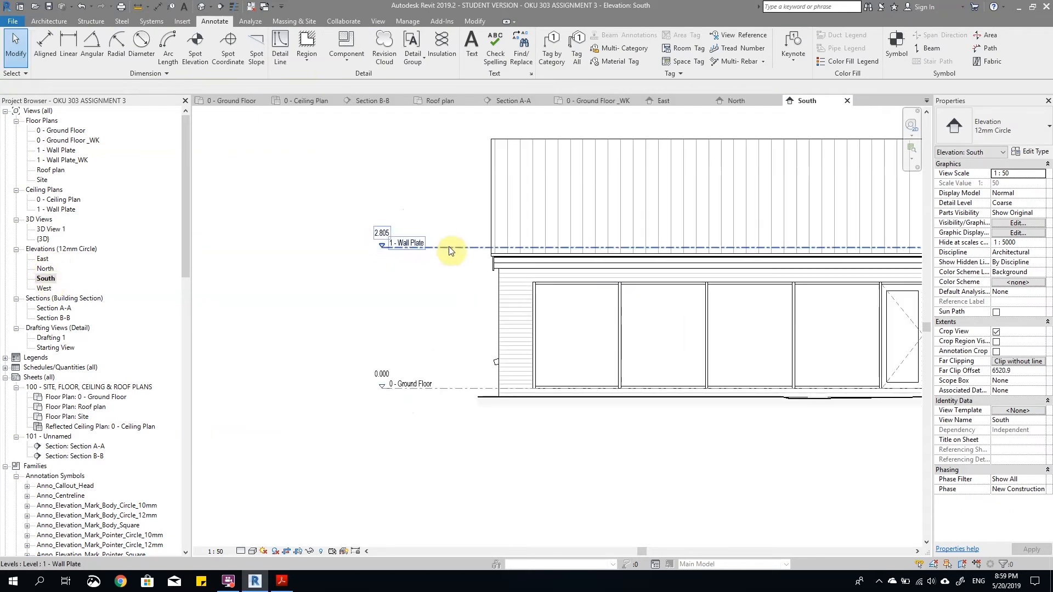
pyautogui.click(383, 255)
pyautogui.moveTo(384, 255); pyautogui.dragTo(431, 254)
pyautogui.click(567, 463)
pyautogui.scroll(-2, 348, 367)
pyautogui.scroll(5, 630, 409)
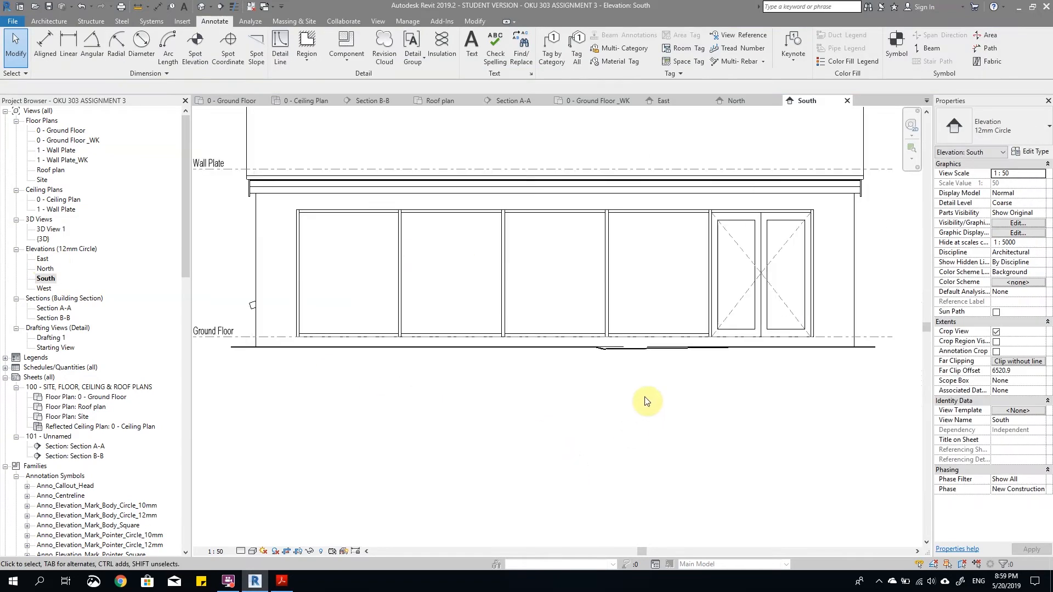
# Step: Show the South elevation's crop region, raise its lower edge close beneath the ground line, and hide the region again
pyautogui.scroll(-2, 679, 322)
pyautogui.scroll(-2, 614, 386)
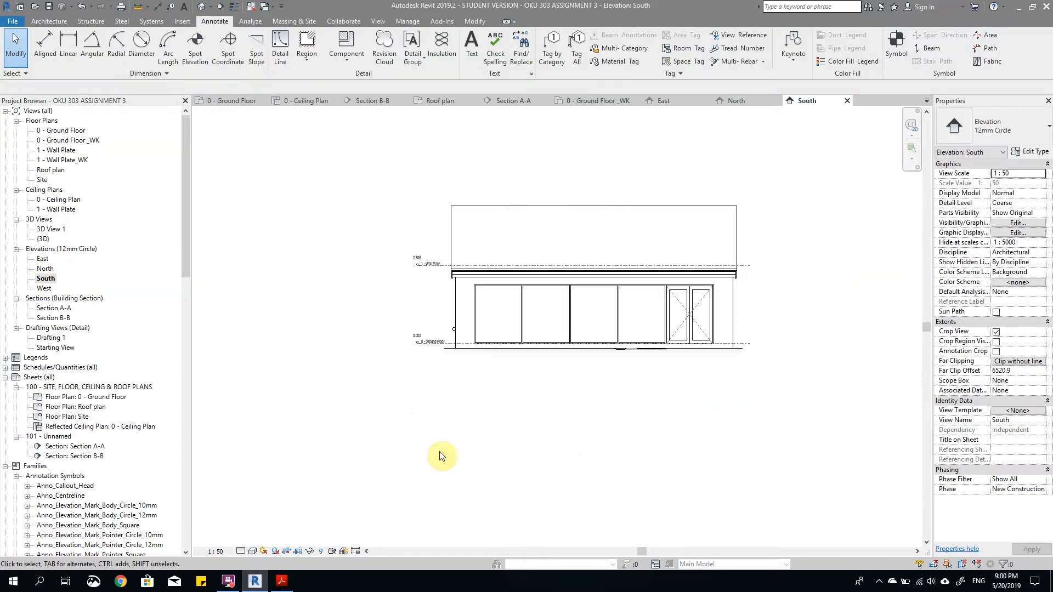
pyautogui.click(298, 551)
pyautogui.scroll(4, 630, 380)
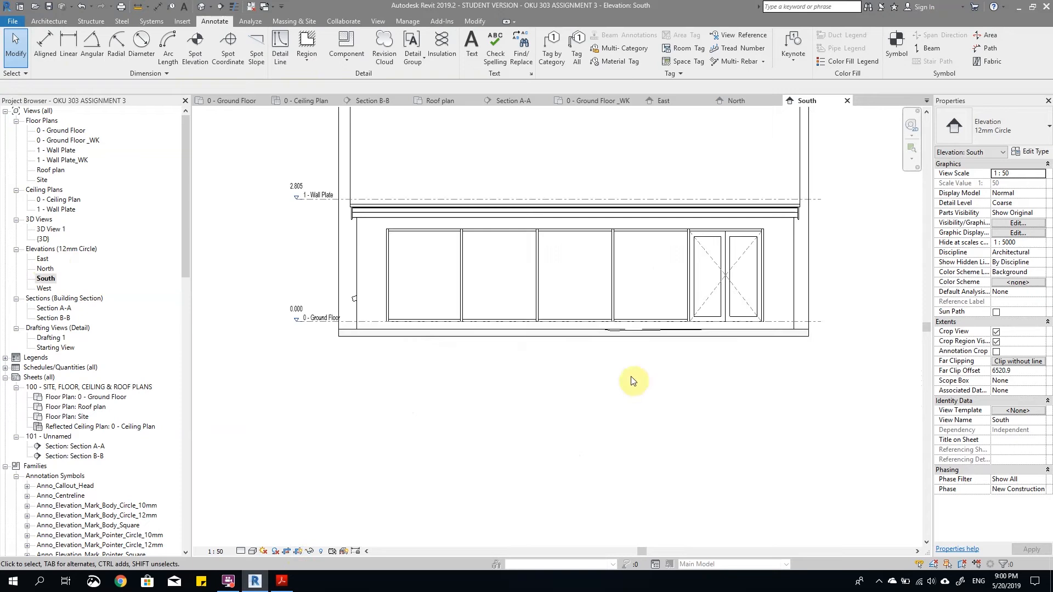
pyautogui.click(622, 331)
pyautogui.scroll(2, 583, 342)
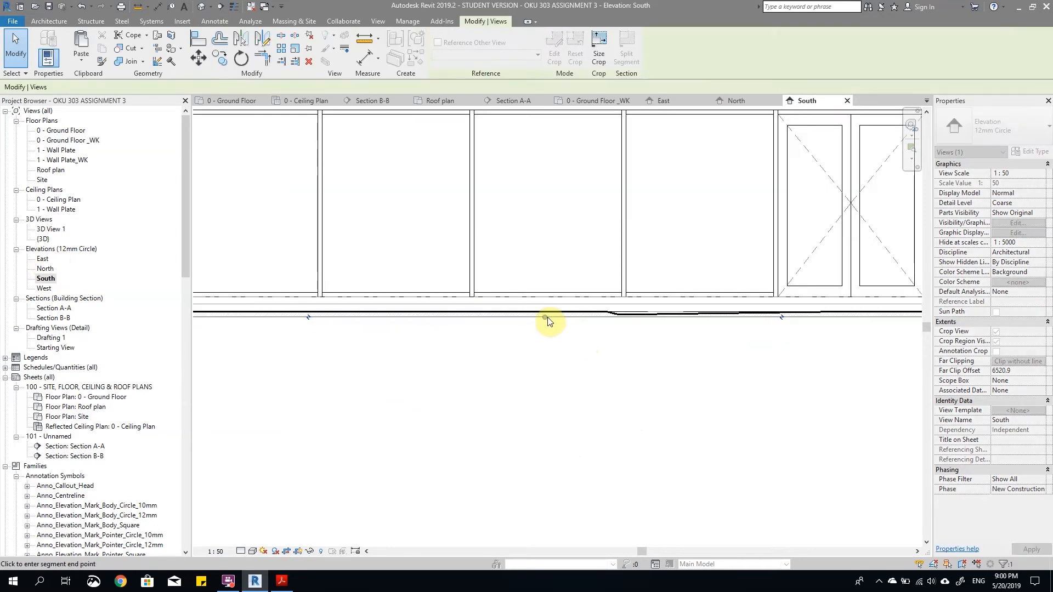
pyautogui.click(728, 395)
pyautogui.scroll(-3, 713, 397)
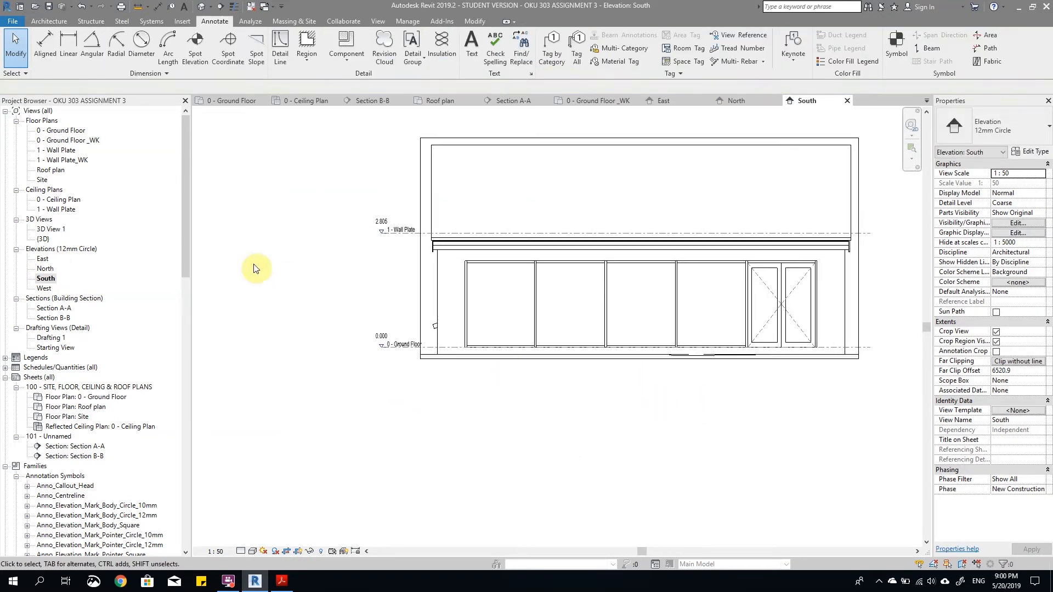
pyautogui.click(299, 550)
# Step: Open the East elevation and raise the crop region's lower edge closer to the ground line
pyautogui.doubleClick(42, 258)
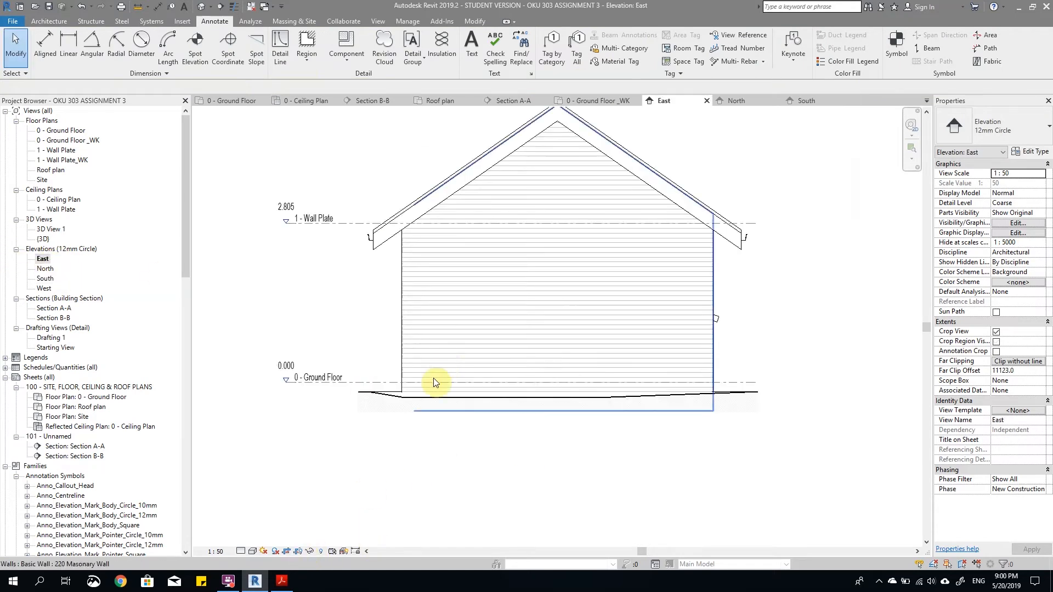
pyautogui.scroll(5, 390, 444)
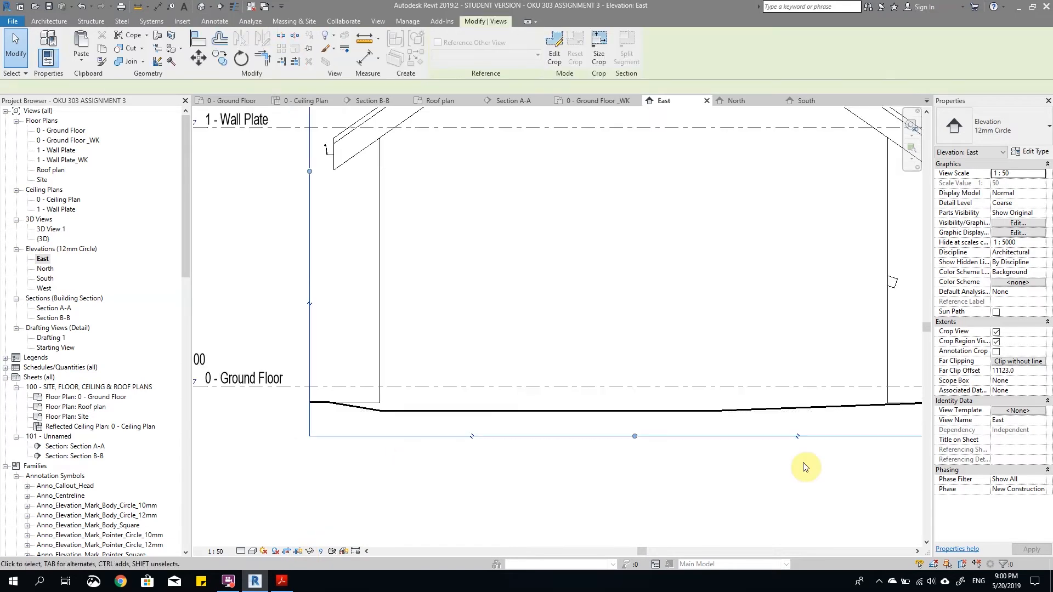
pyautogui.moveTo(620, 436); pyautogui.dragTo(621, 426)
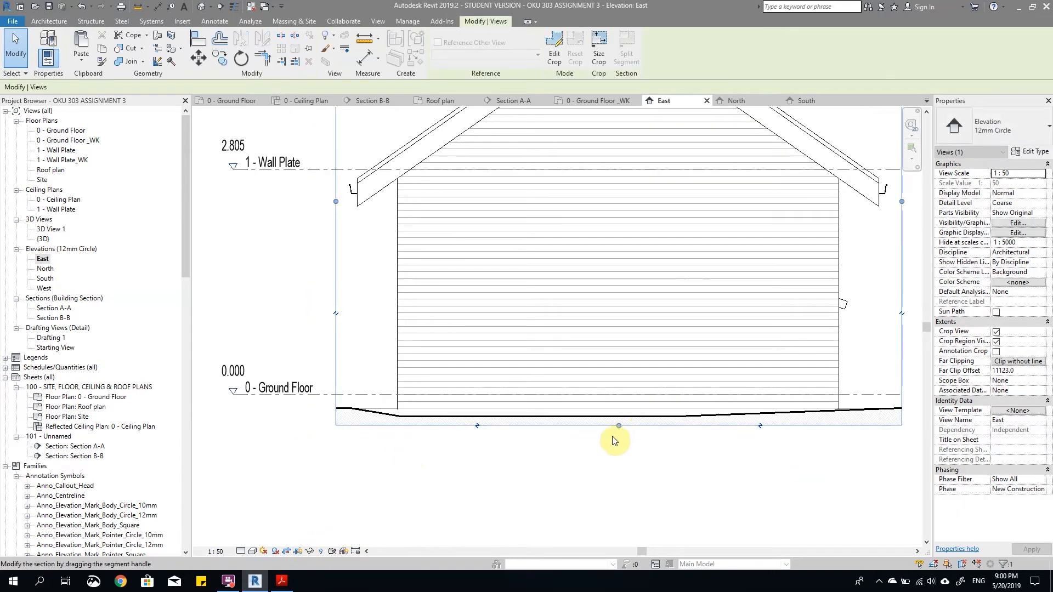
pyautogui.scroll(-2, 610, 435)
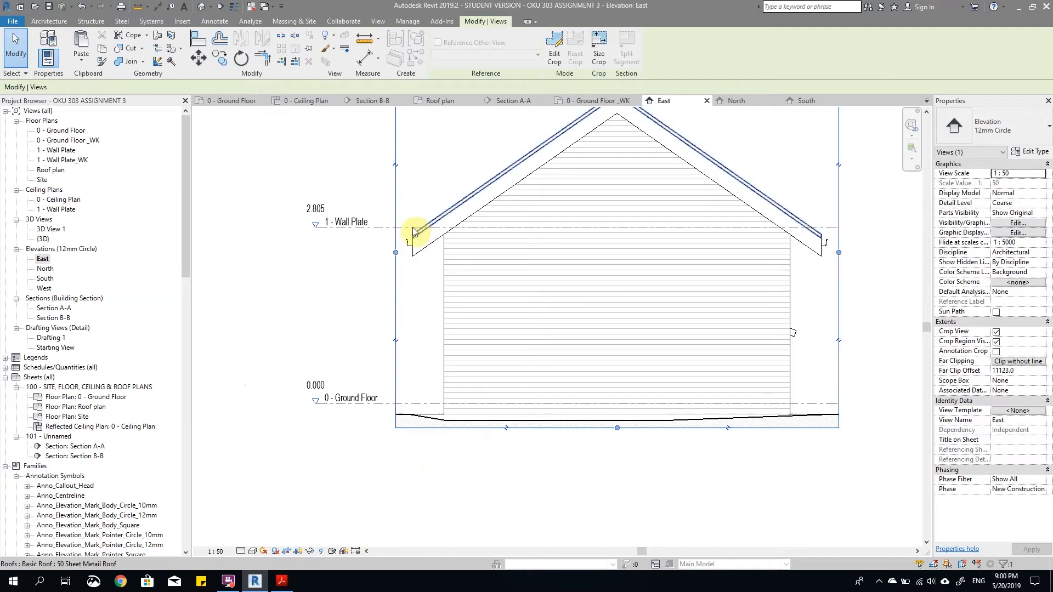
# Step: Pull the East elevation's level heads closer to the building and hide the crop region
pyautogui.click(340, 404)
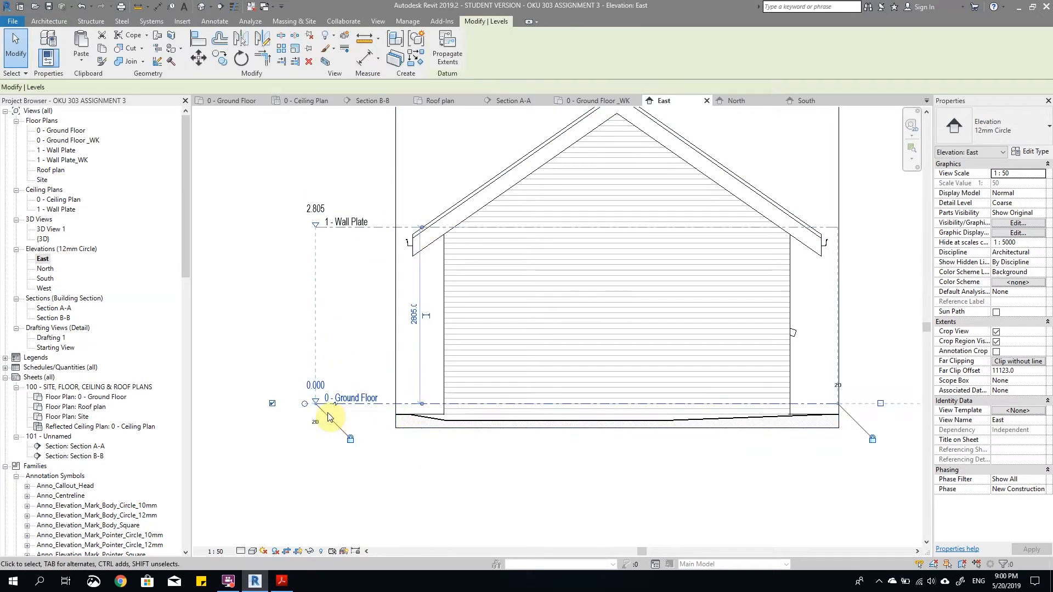
pyautogui.moveTo(328, 404); pyautogui.dragTo(337, 404)
pyautogui.scroll(-1, 384, 471)
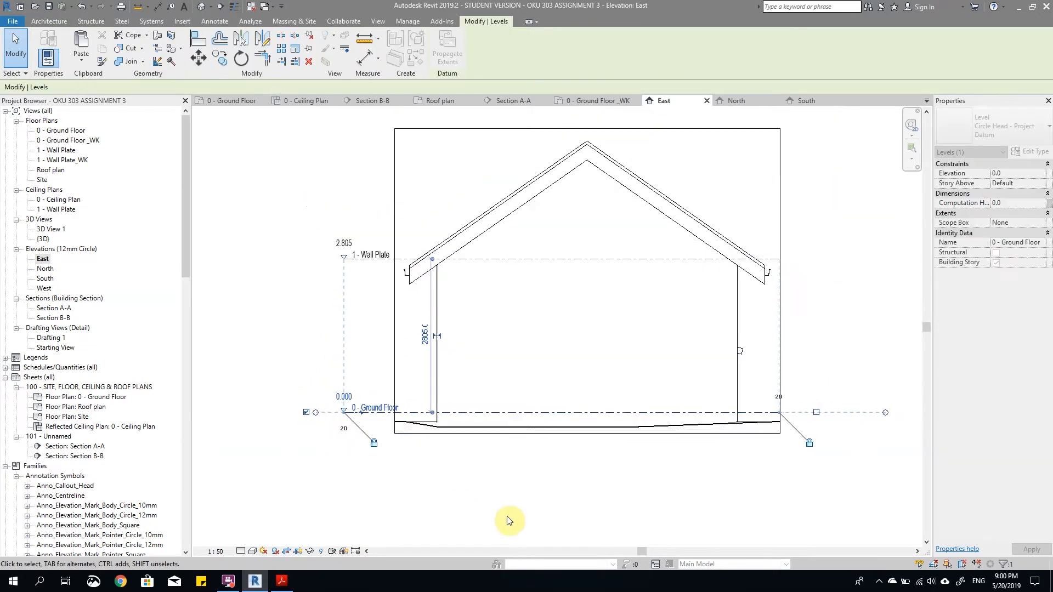
pyautogui.click(506, 517)
pyautogui.moveTo(650, 277); pyautogui.dragTo(609, 371, button='middle')
pyautogui.scroll(-3, 666, 307)
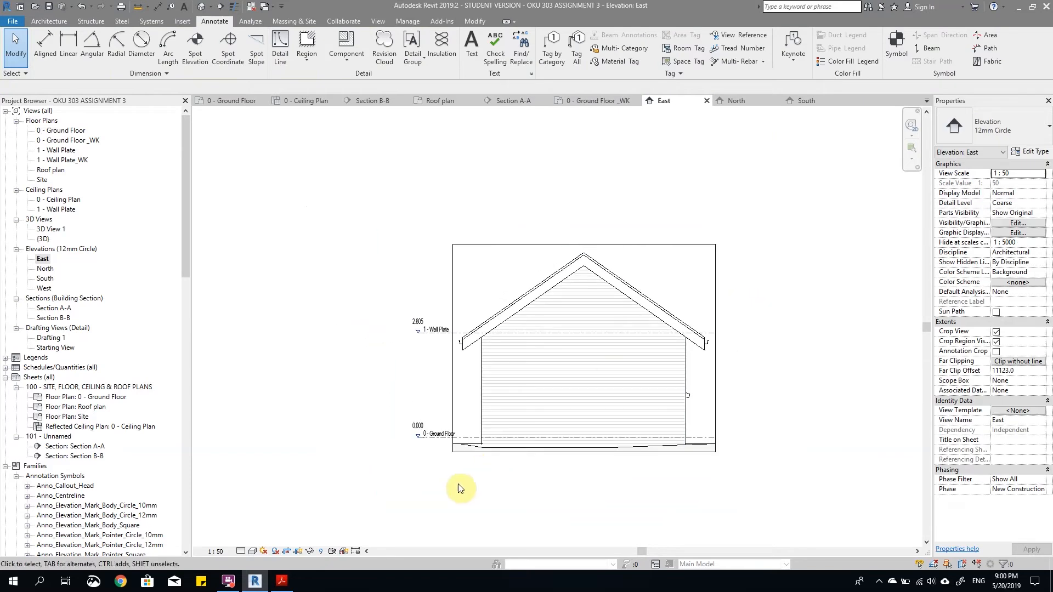
pyautogui.click(296, 551)
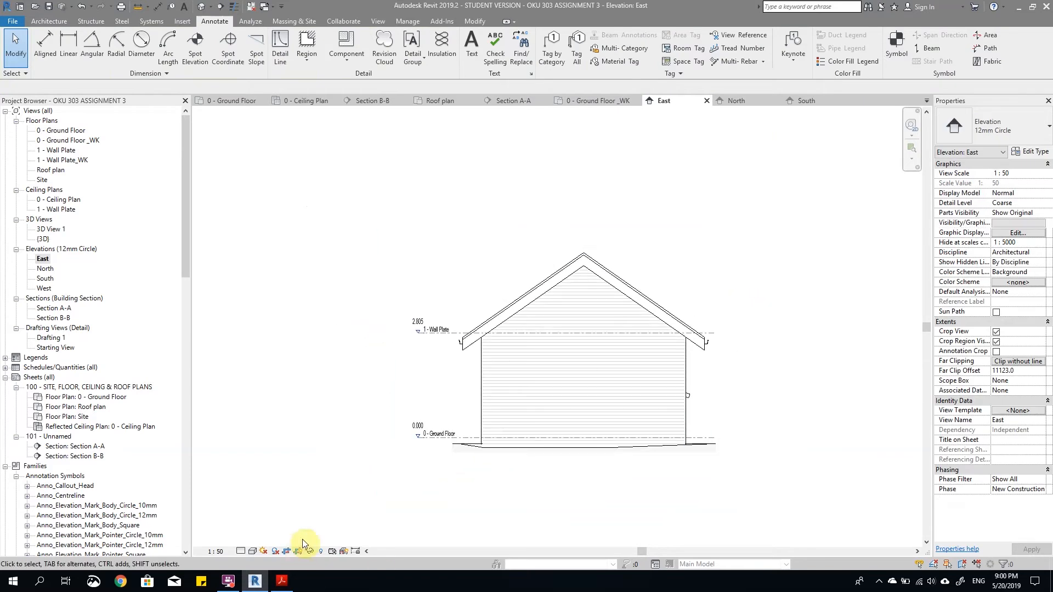
# Step: Return to the South elevation, raise the crop region's lower edge a little further towards the ground line, and hide the crop boundary
pyautogui.click(42, 260)
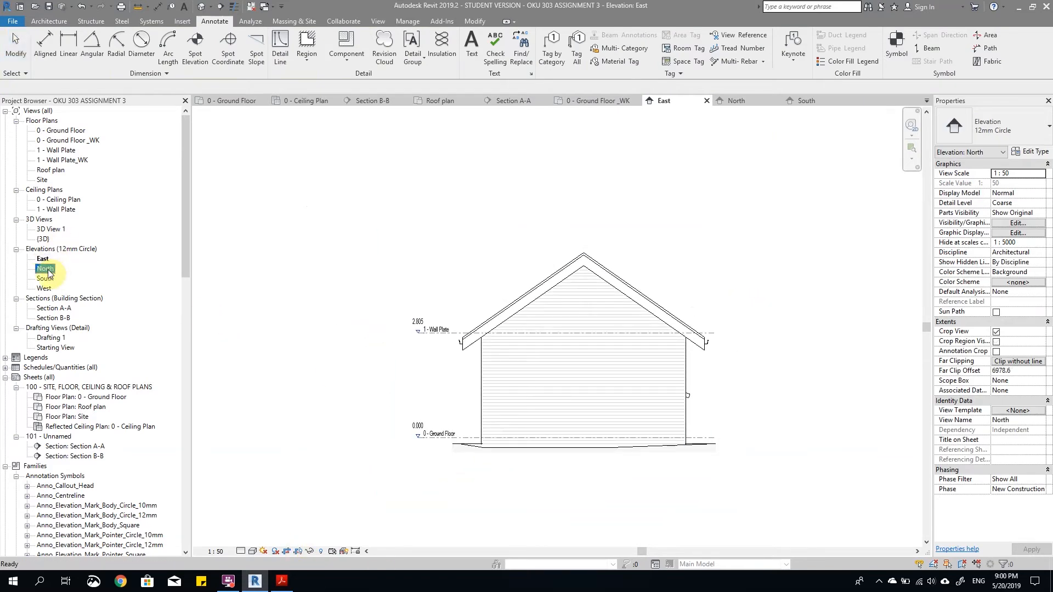
pyautogui.doubleClick(48, 270)
pyautogui.doubleClick(43, 278)
pyautogui.scroll(6, 493, 359)
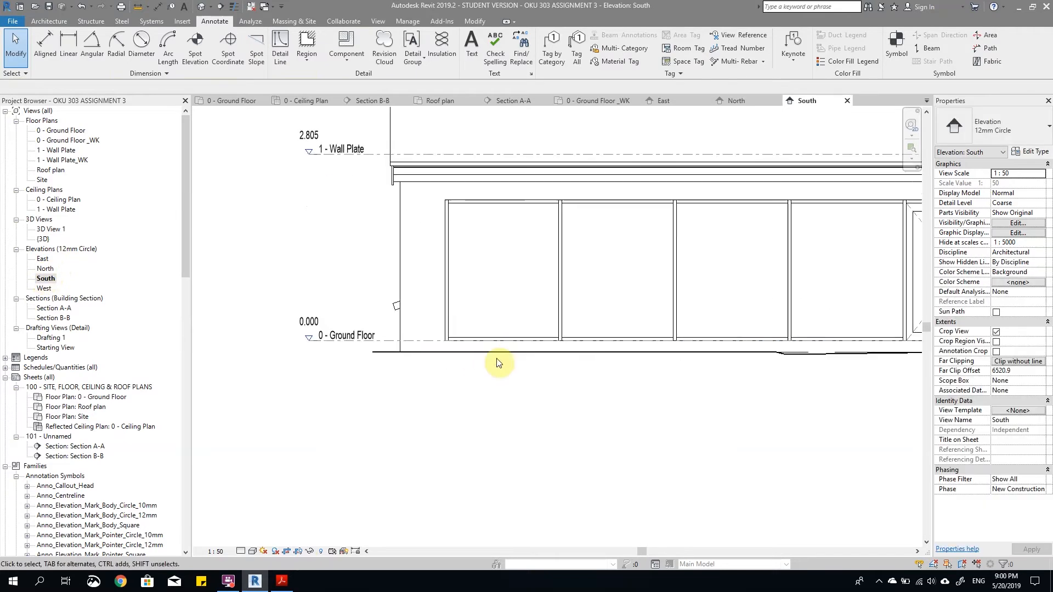
pyautogui.scroll(1, 457, 361)
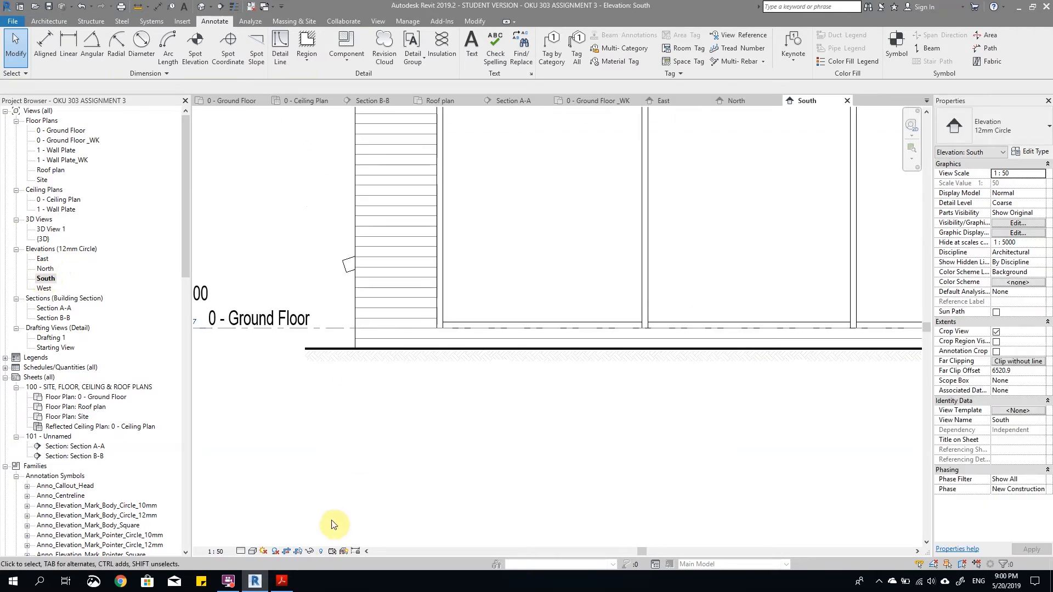
pyautogui.click(298, 551)
pyautogui.scroll(-3, 681, 410)
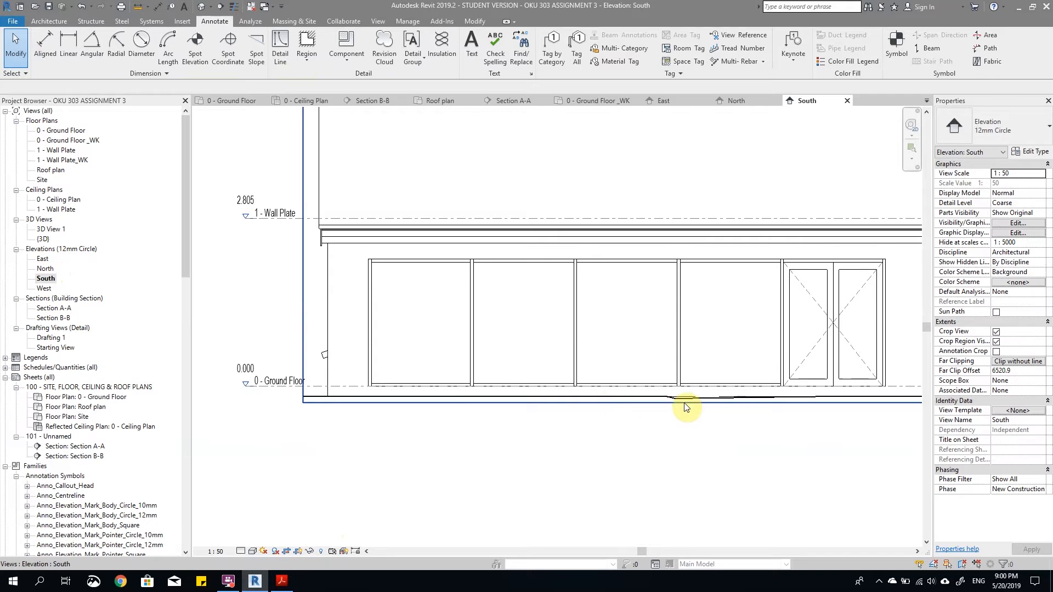
pyautogui.scroll(2, 679, 407)
pyautogui.click(576, 400)
pyautogui.moveTo(536, 401); pyautogui.dragTo(537, 399)
pyautogui.click(625, 442)
pyautogui.scroll(-3, 667, 433)
pyautogui.click(307, 551)
# Step: Open the West elevation, raise the crop region's lower edge close to the ground line, and hide the crop boundary
pyautogui.doubleClick(44, 288)
pyautogui.scroll(3, 614, 433)
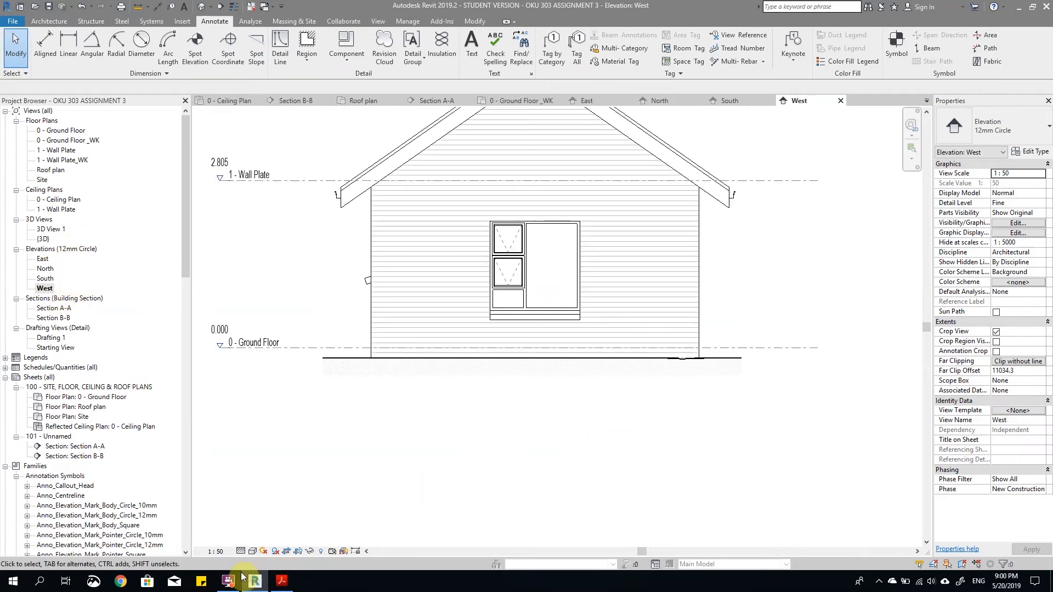
pyautogui.click(303, 550)
pyautogui.click(469, 375)
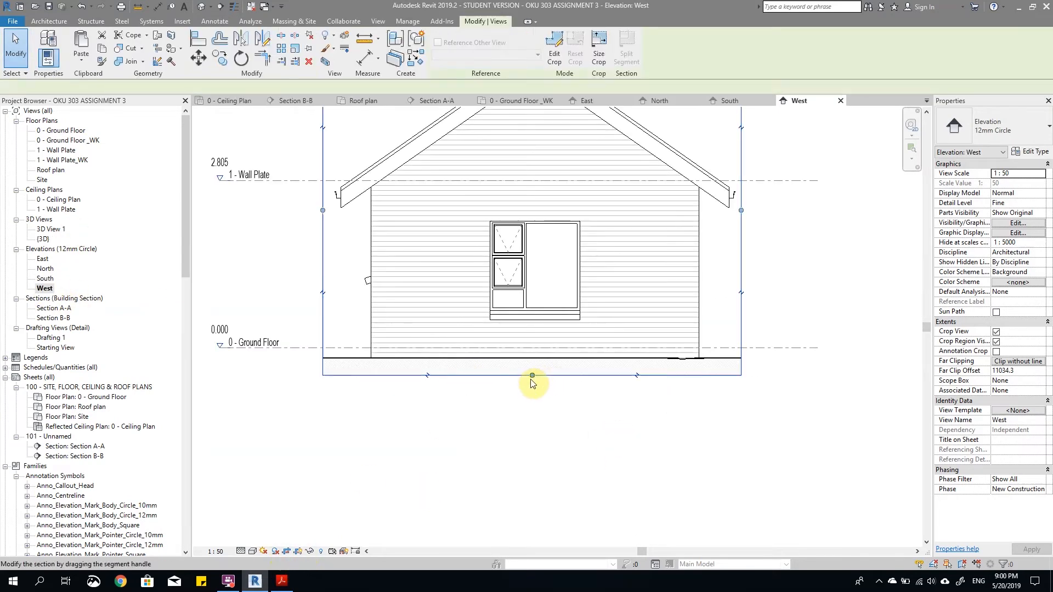
pyautogui.moveTo(532, 376); pyautogui.dragTo(534, 362)
pyautogui.click(587, 409)
pyautogui.scroll(-2, 576, 435)
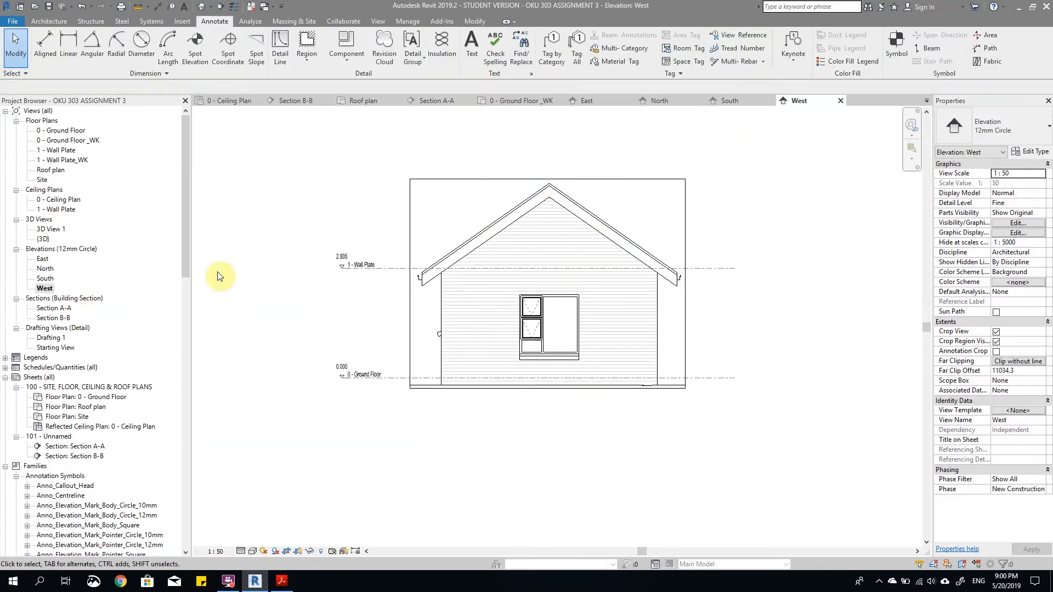
pyautogui.click(303, 550)
# Step: Review the North elevation, and examine the eaves, gutter and wall outlet in the West elevation
pyautogui.doubleClick(45, 268)
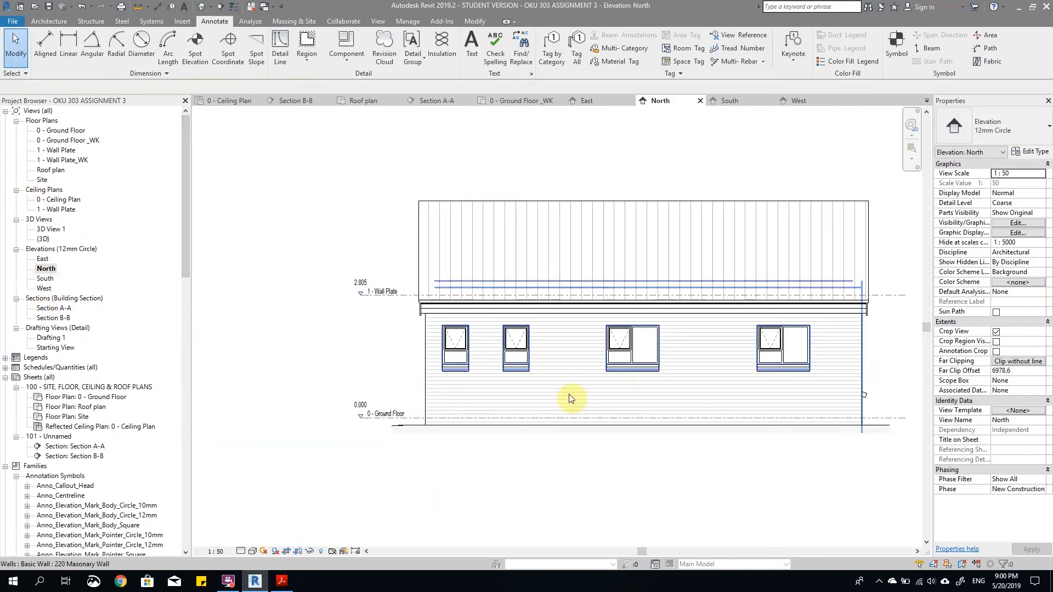
pyautogui.scroll(-2, 483, 413)
pyautogui.scroll(2, 800, 402)
pyautogui.scroll(2, 655, 394)
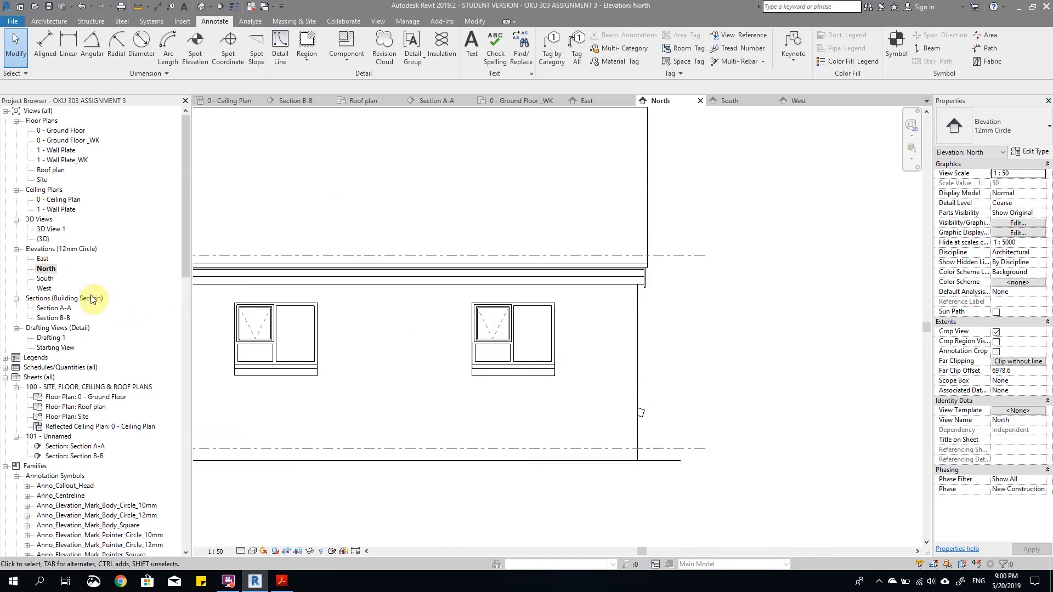
pyautogui.doubleClick(44, 288)
pyautogui.scroll(-3, 775, 257)
pyautogui.scroll(2, 291, 299)
pyautogui.scroll(-2, 397, 258)
pyautogui.scroll(2, 442, 263)
pyautogui.scroll(-1, 429, 239)
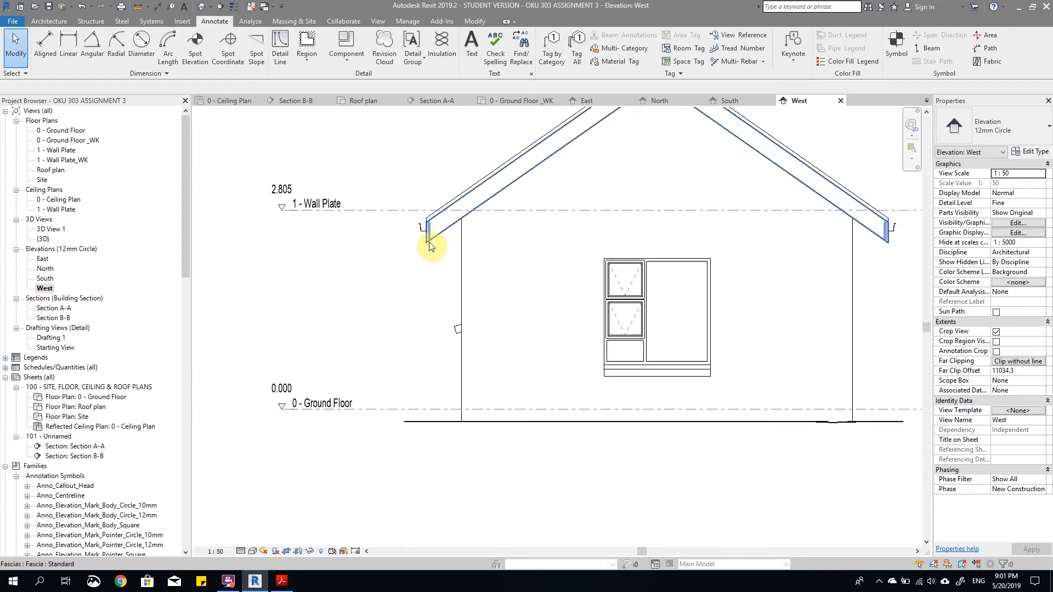
pyautogui.scroll(2, 430, 241)
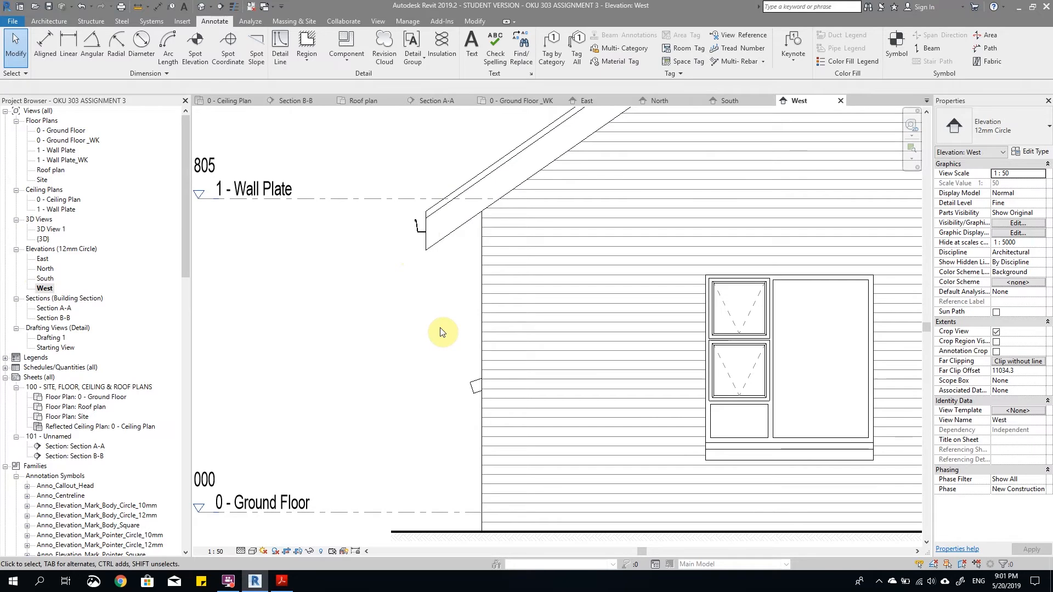
pyautogui.scroll(-1, 441, 333)
pyautogui.scroll(2, 383, 275)
pyautogui.scroll(-1, 386, 263)
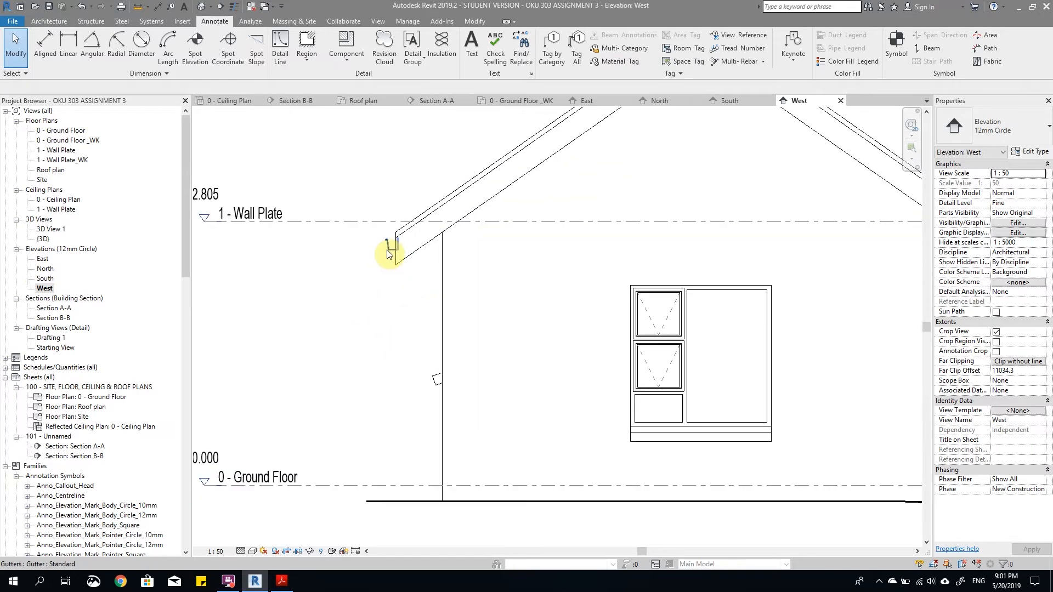
# Step: Switch the West elevation's visual style to Wireframe at the gutter and eaves
pyautogui.scroll(2, 387, 250)
pyautogui.click(388, 250)
pyautogui.click(427, 331)
pyautogui.click(252, 551)
pyautogui.click(279, 484)
pyautogui.scroll(2, 433, 206)
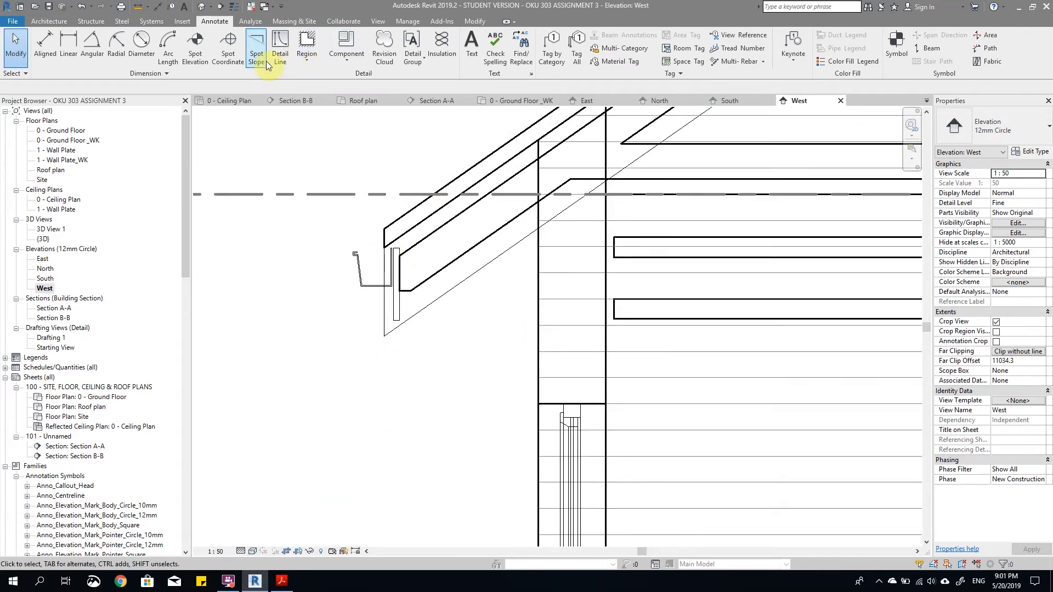
# Step: Draw a vertical detail line about 125 mm long straight down from the middle of the gutter's underside
pyautogui.click(280, 50)
pyautogui.scroll(1, 462, 135)
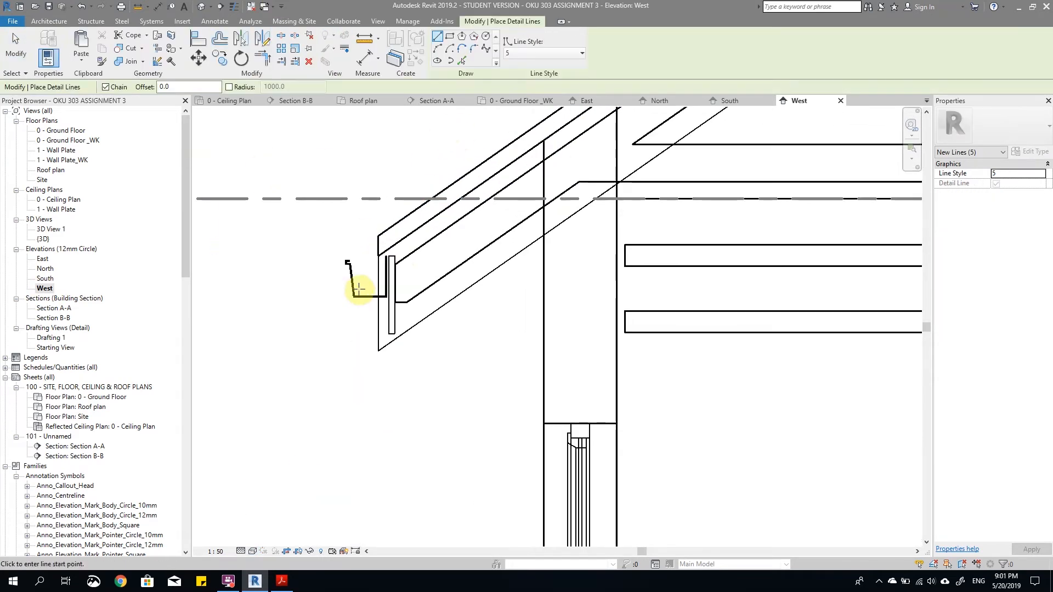
pyautogui.scroll(2, 356, 307)
pyautogui.click(376, 313)
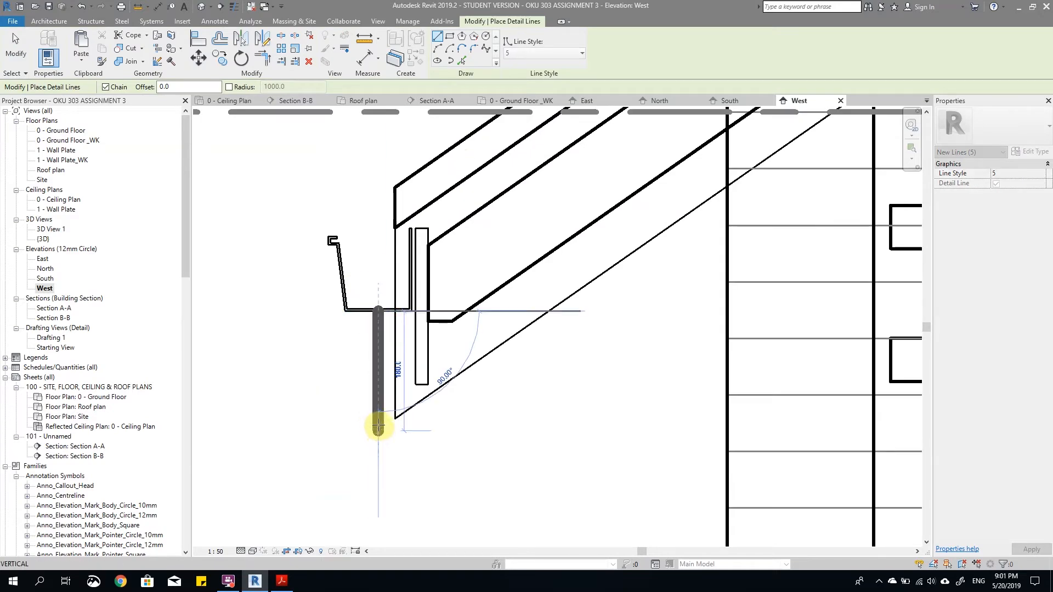
pyautogui.click(378, 389)
pyautogui.scroll(-1, 405, 419)
pyautogui.press('Escape')
pyautogui.press('Escape')
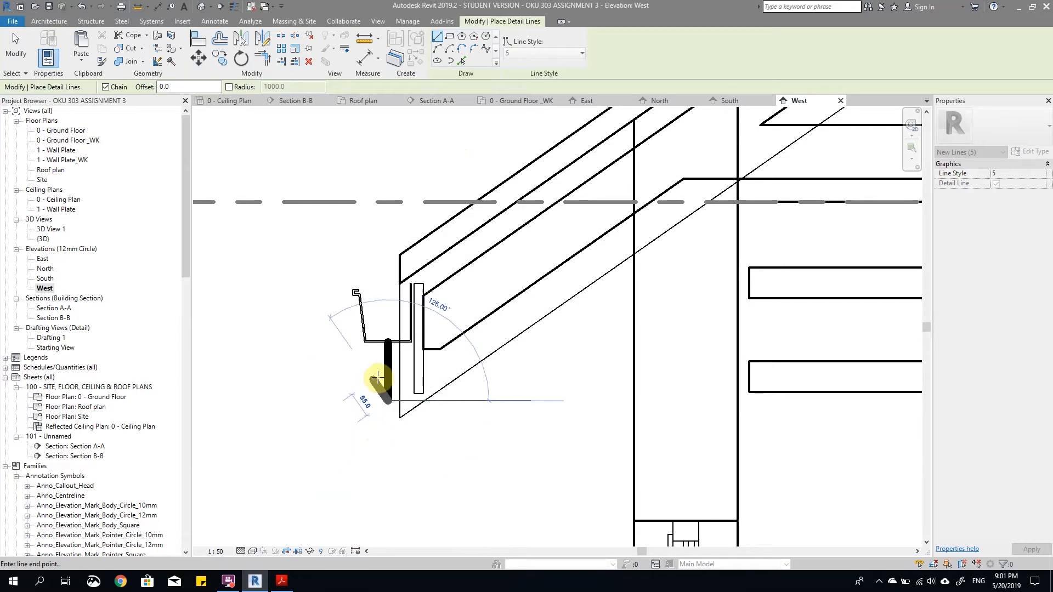
# Step: Change the line style of the vertical detail line below the gutter to 2
pyautogui.click(388, 373)
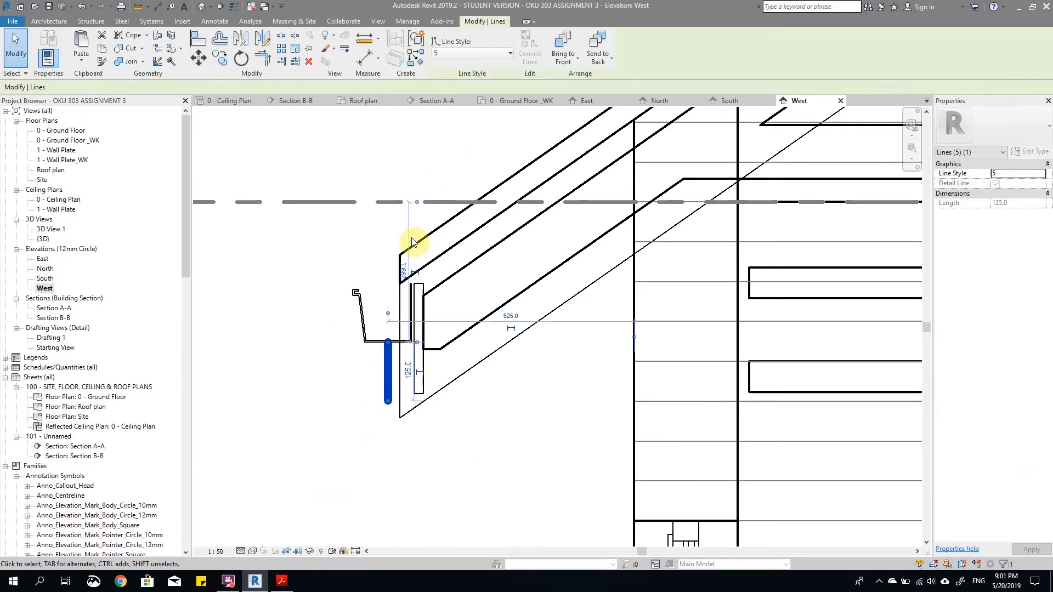
pyautogui.click(497, 52)
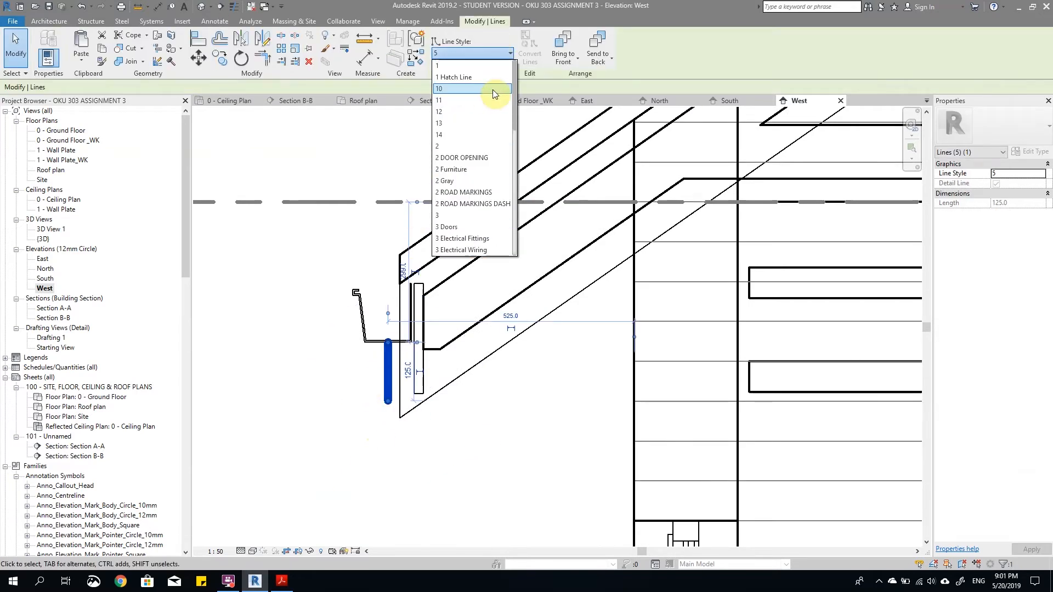
pyautogui.click(459, 146)
pyautogui.press('Escape')
pyautogui.scroll(2, 375, 380)
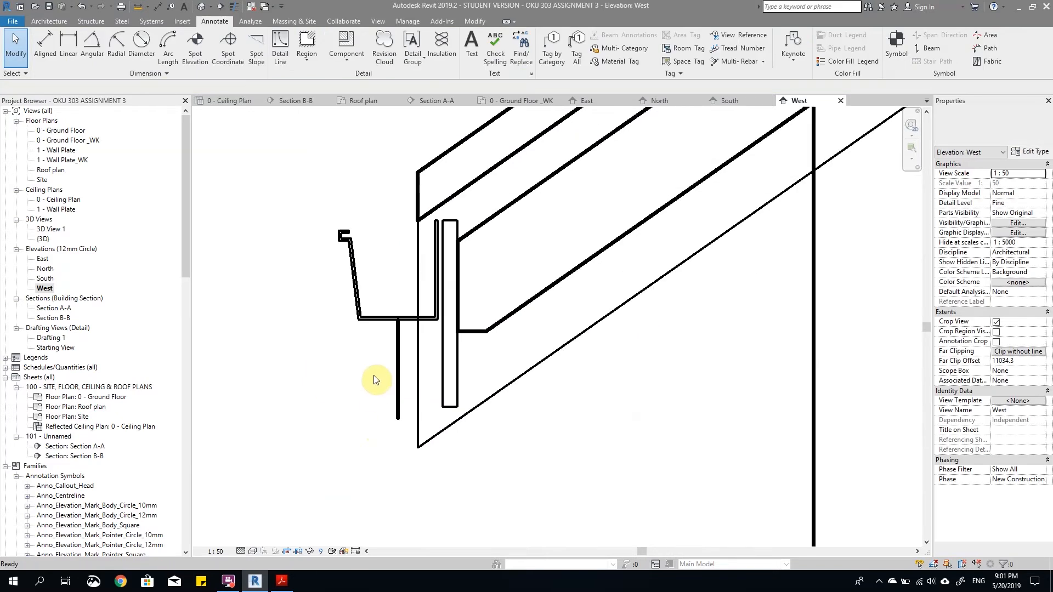
# Step: Offset copies of the vertical detail line below the gutter 37.5 mm to both sides
pyautogui.click(398, 358)
pyautogui.scroll(1, 394, 323)
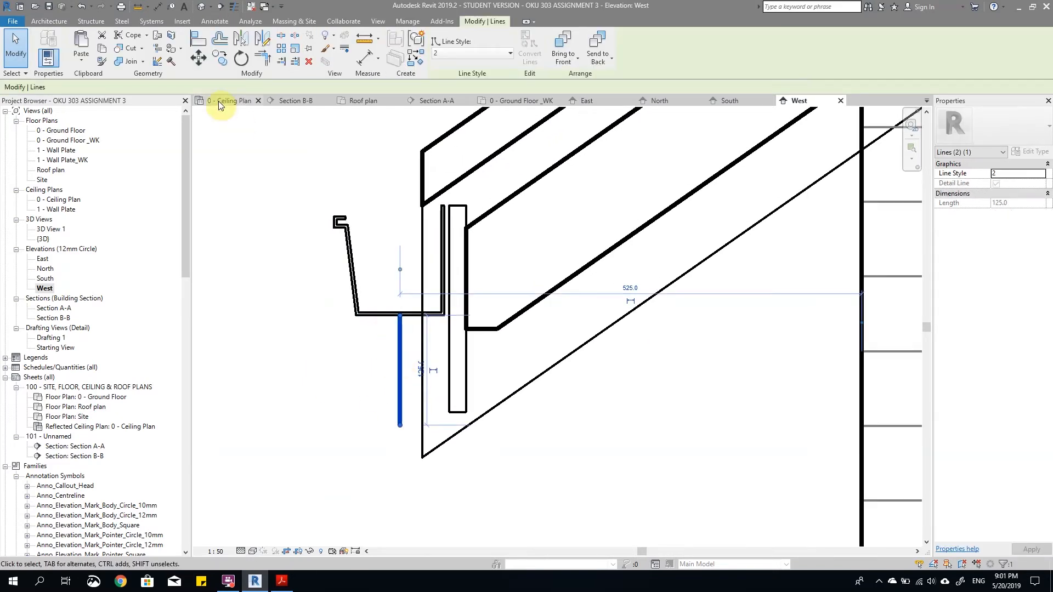
pyautogui.click(222, 37)
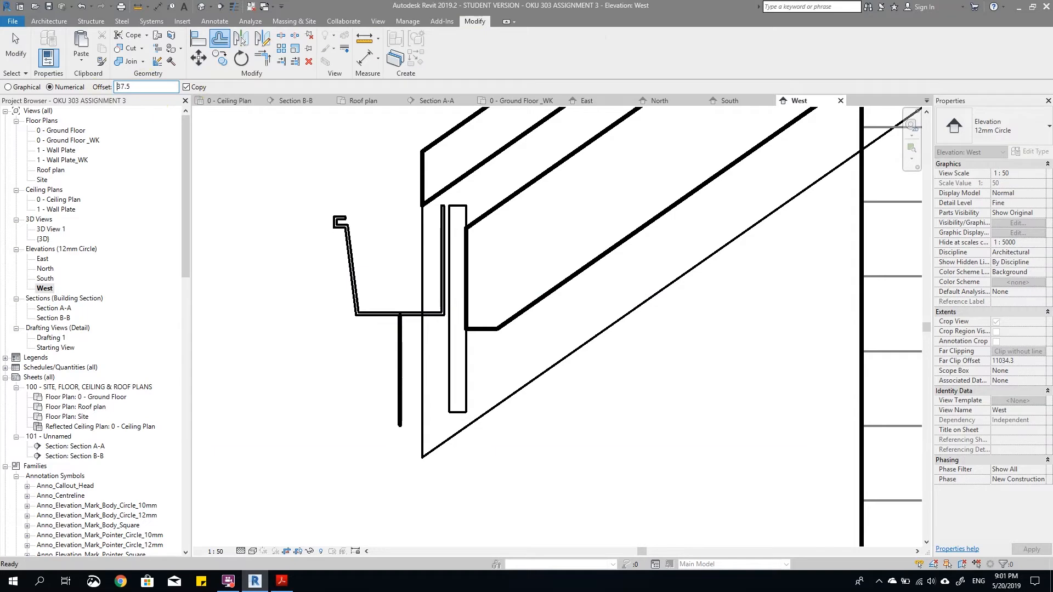
pyautogui.click(402, 354)
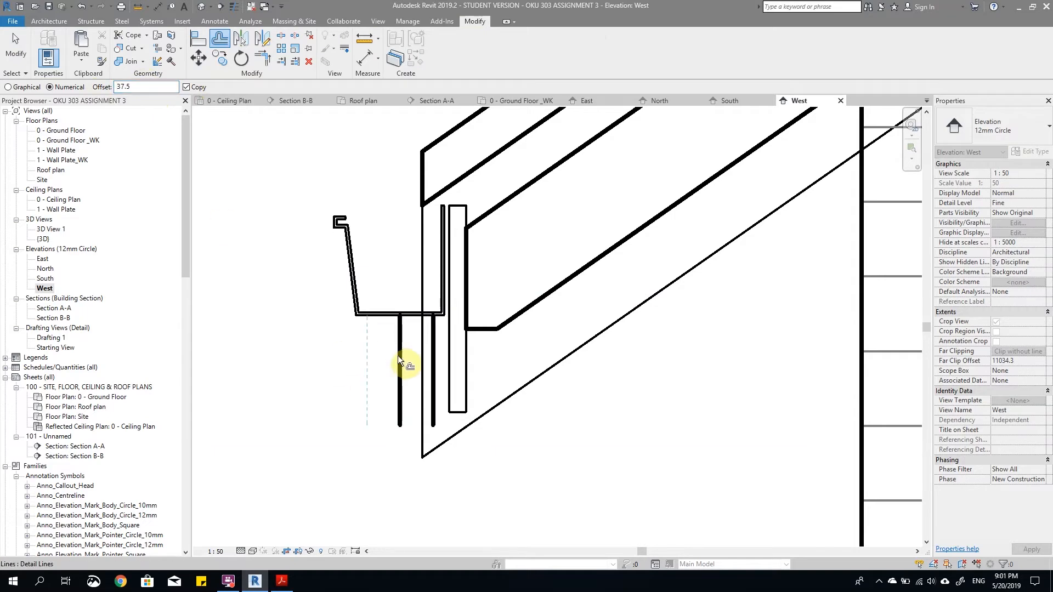
pyautogui.click(397, 354)
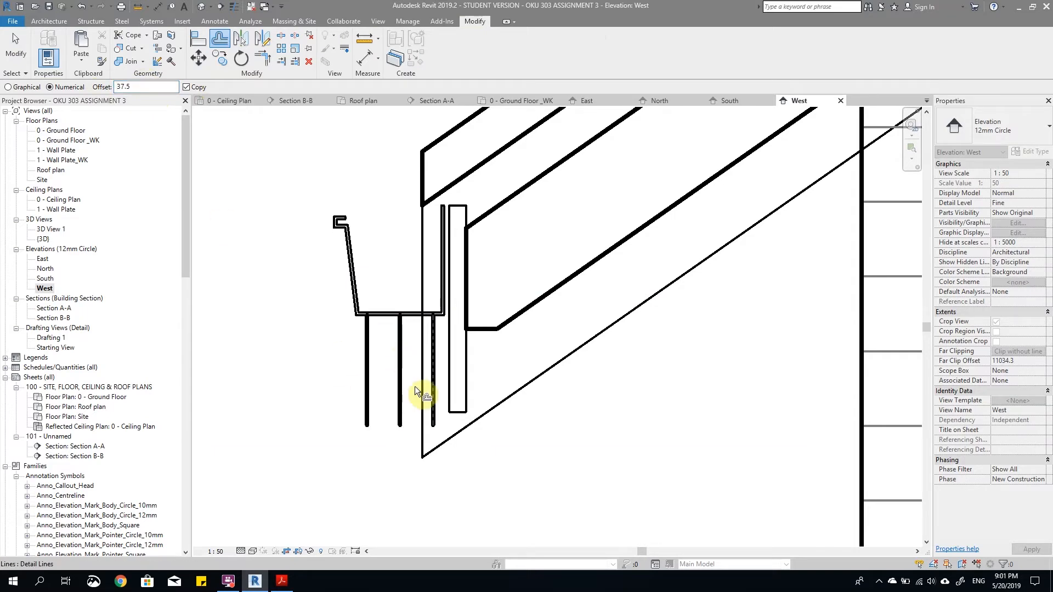
pyautogui.scroll(-2, 371, 361)
pyautogui.scroll(-1, 371, 361)
pyautogui.scroll(3, 380, 373)
pyautogui.press('Escape')
pyautogui.scroll(-2, 405, 346)
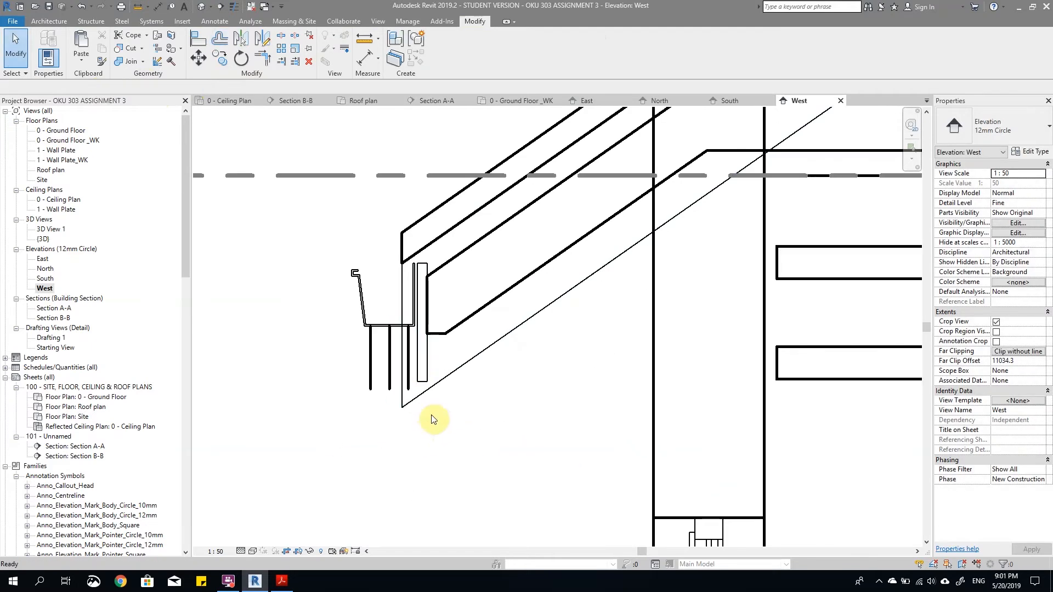
# Step: Stretch the lower ends of the middle and fascia-side lines below the gutter downwards, making the fascia-side line about 135 mm long
pyautogui.scroll(2, 405, 393)
pyautogui.click(412, 386)
pyautogui.rightClick(411, 386)
pyautogui.press('Escape')
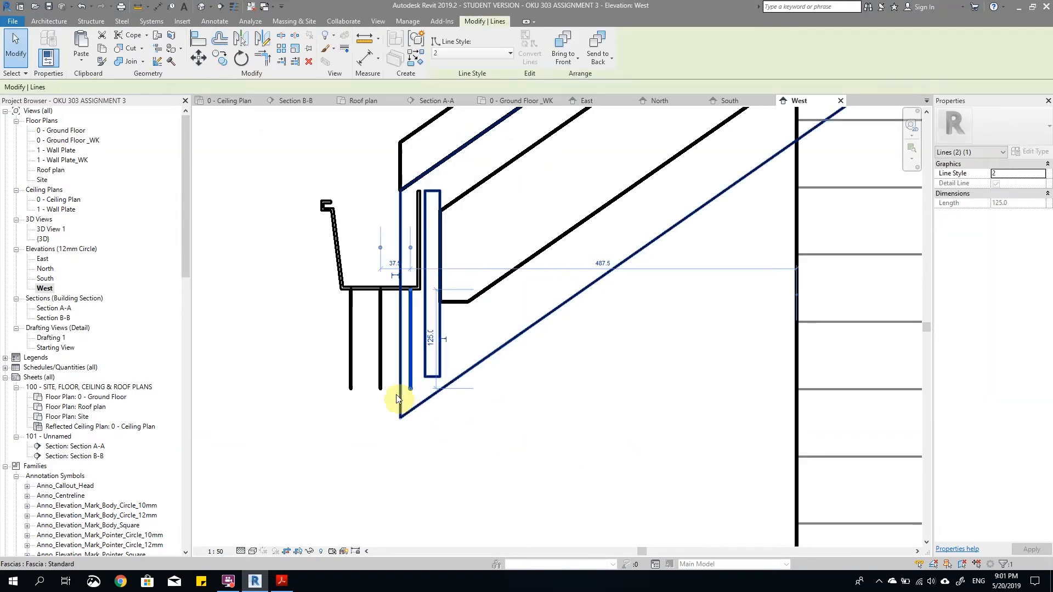
pyautogui.click(381, 389)
pyautogui.moveTo(380, 389); pyautogui.dragTo(379, 412)
pyautogui.press('Escape')
pyautogui.scroll(1, 408, 388)
pyautogui.scroll(-2, 412, 387)
pyautogui.scroll(2, 396, 402)
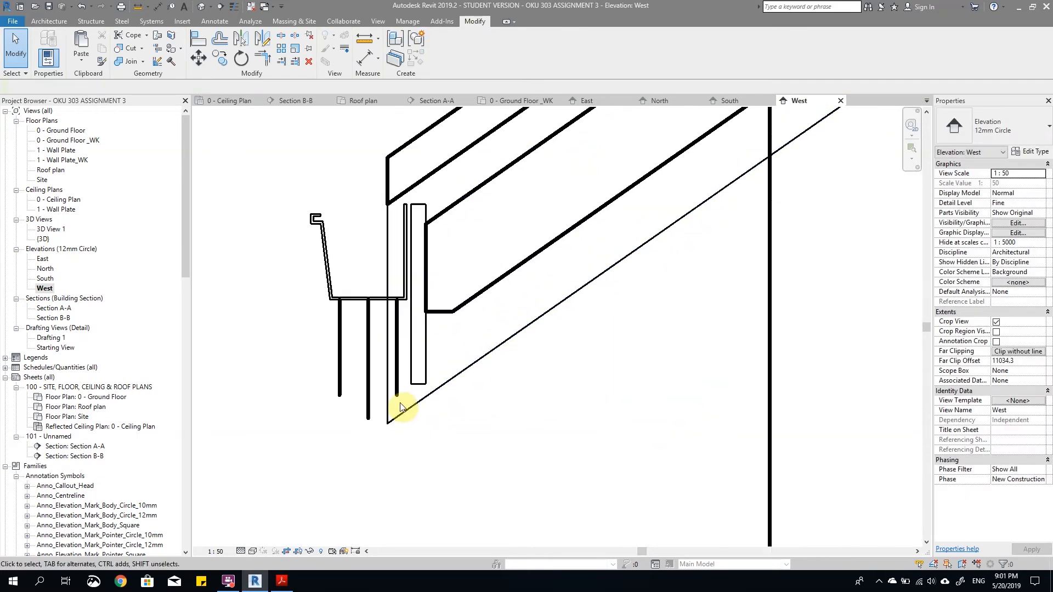
pyautogui.click(398, 400)
pyautogui.moveTo(398, 396); pyautogui.dragTo(396, 403)
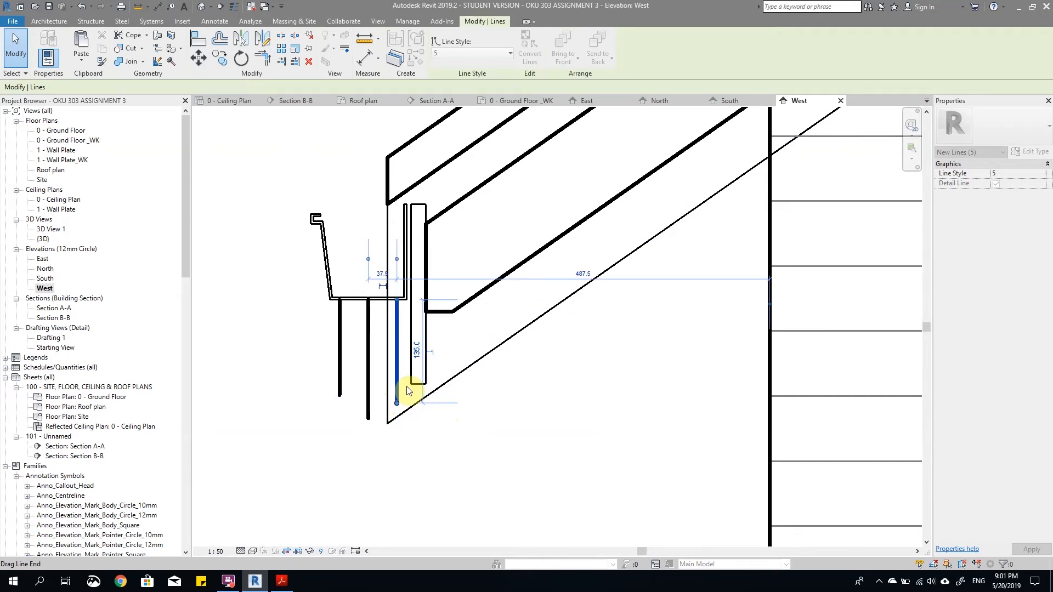
pyautogui.click(511, 426)
pyautogui.scroll(-5, 510, 426)
pyautogui.scroll(1, 517, 421)
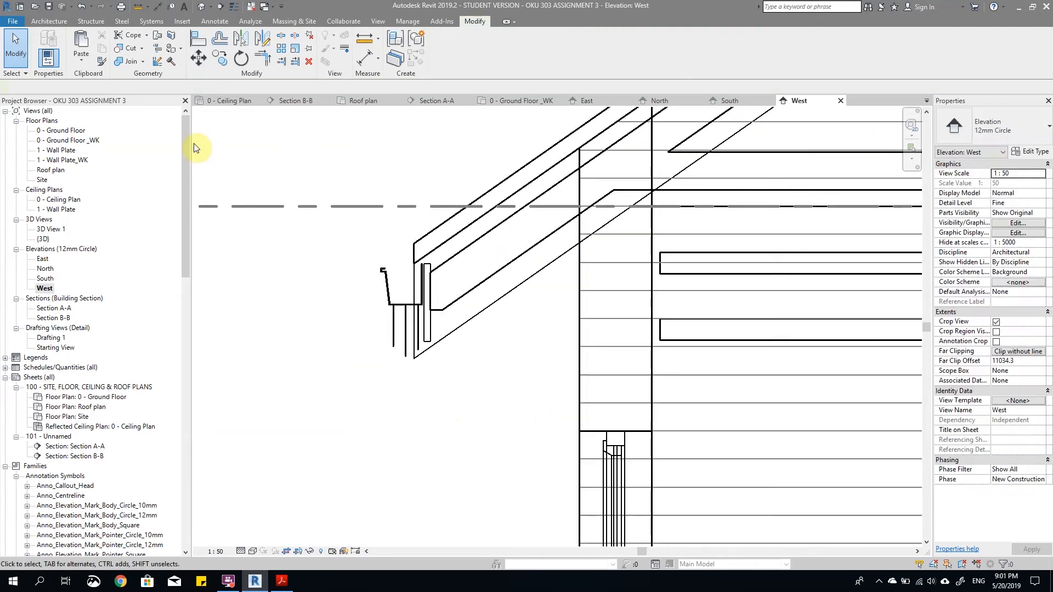
# Step: Draw a vertical detail line about 1061 mm long down the outside of the wall, offset 25 mm from its outer face
pyautogui.press('d')
pyautogui.press('l')
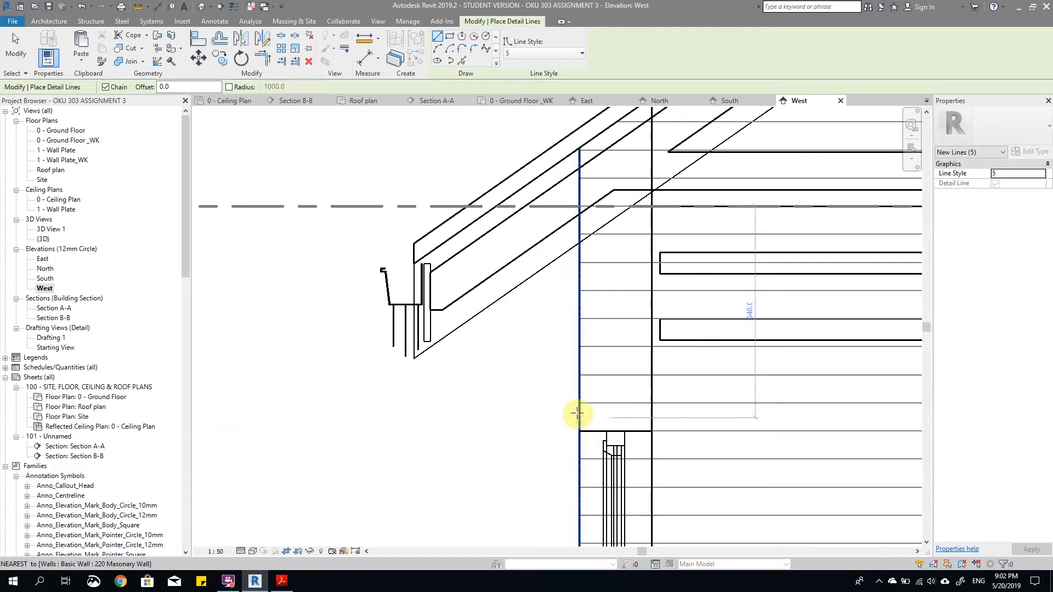
pyautogui.scroll(3, 576, 383)
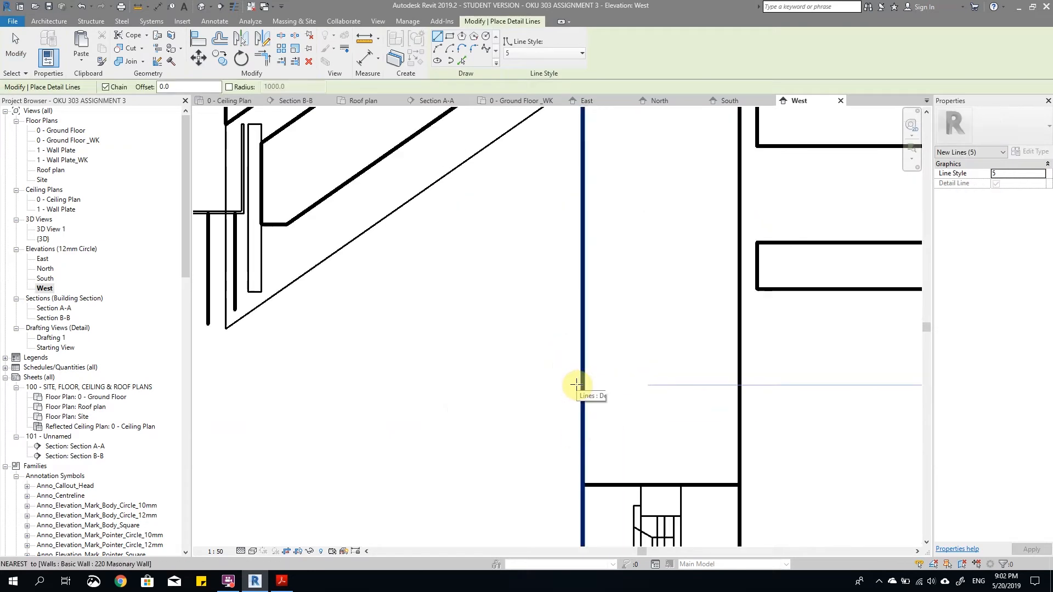
pyautogui.scroll(-3, 553, 339)
pyautogui.click(170, 86)
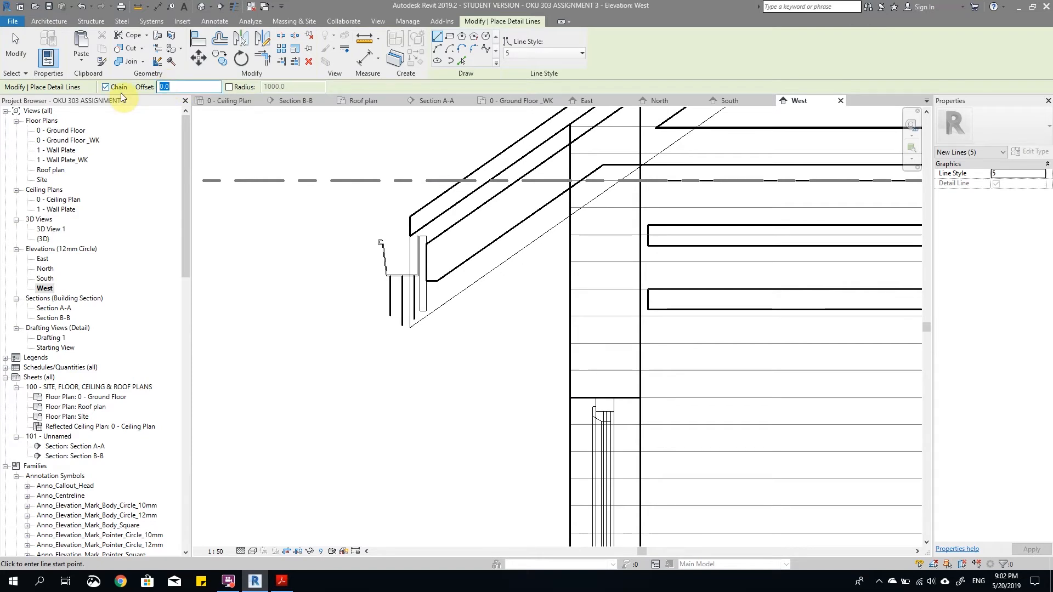
pyautogui.write('25.0')
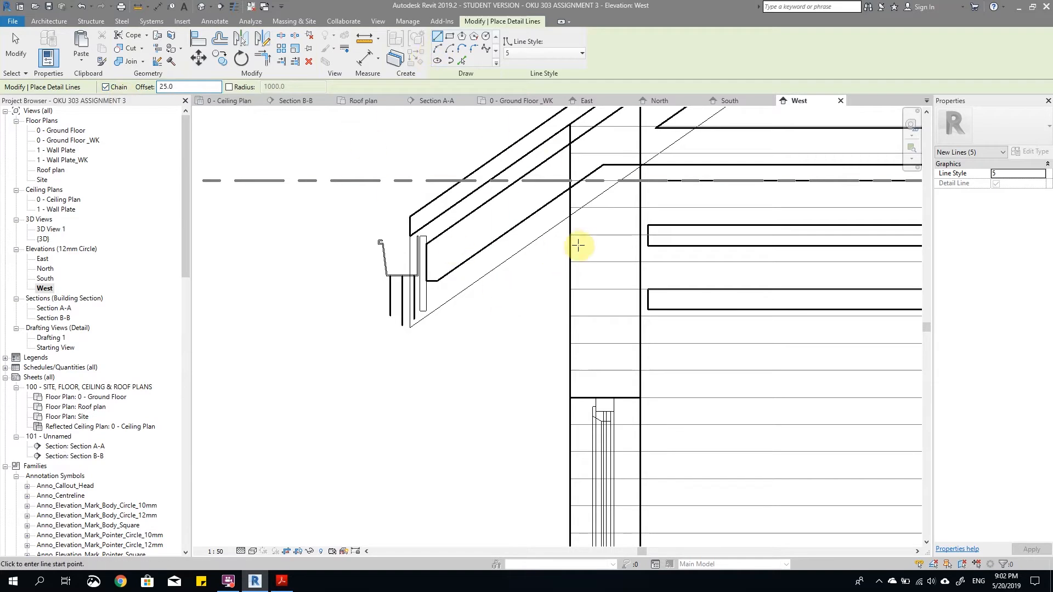
pyautogui.click(572, 276)
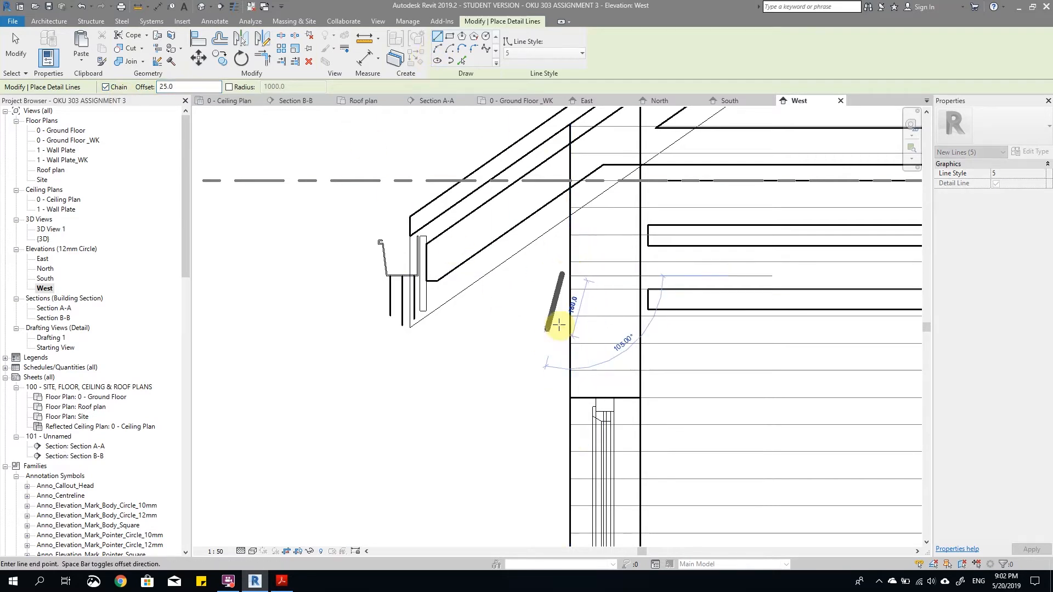
pyautogui.scroll(-1, 548, 342)
pyautogui.scroll(-3, 580, 174)
pyautogui.scroll(2, 568, 411)
pyautogui.click(571, 424)
pyautogui.press('Escape')
pyautogui.press('Escape')
# Step: Change the line style of the vertical detail line beside the wall to 2
pyautogui.click(570, 222)
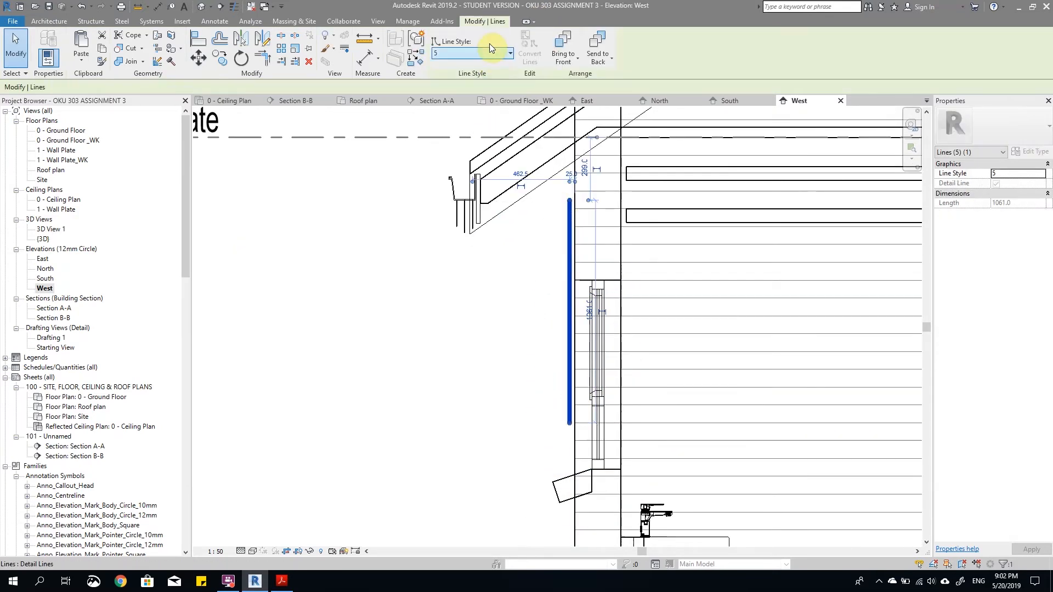
pyautogui.click(487, 51)
pyautogui.scroll(5, 468, 110)
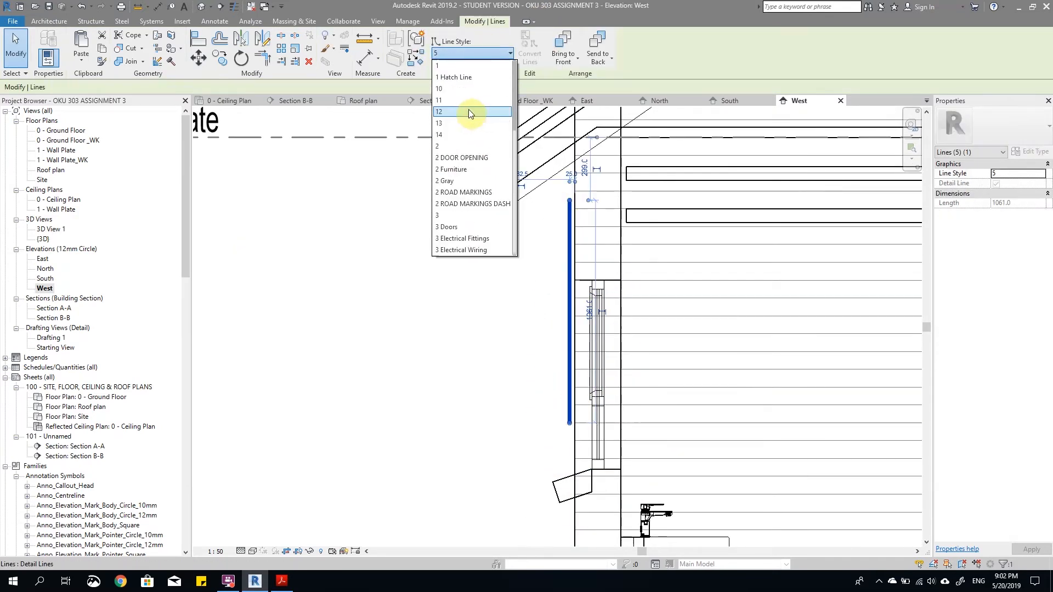
pyautogui.click(451, 146)
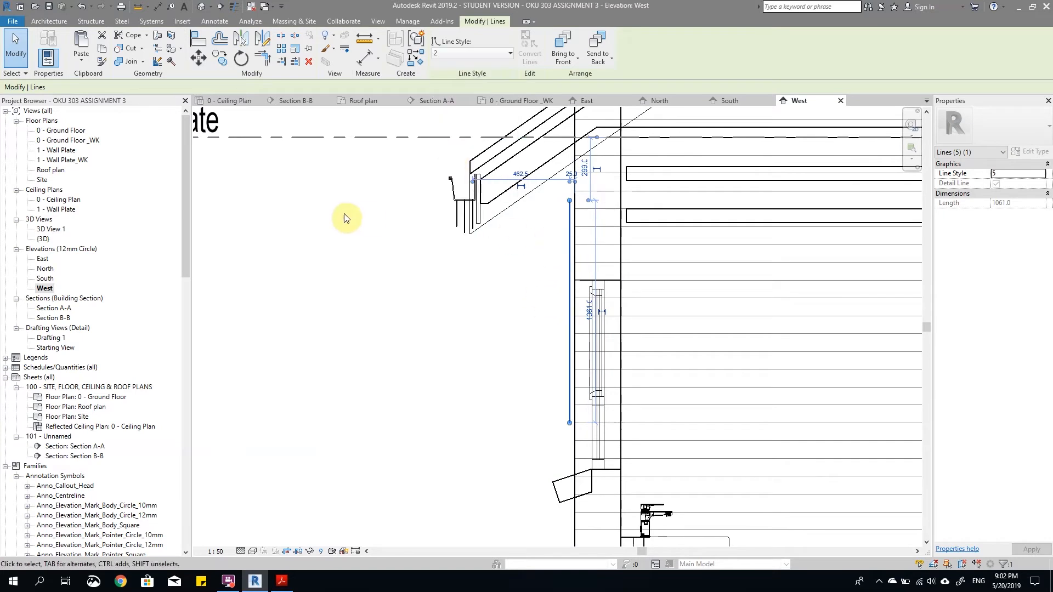
pyautogui.click(345, 219)
pyautogui.scroll(4, 416, 203)
pyautogui.scroll(-3, 414, 293)
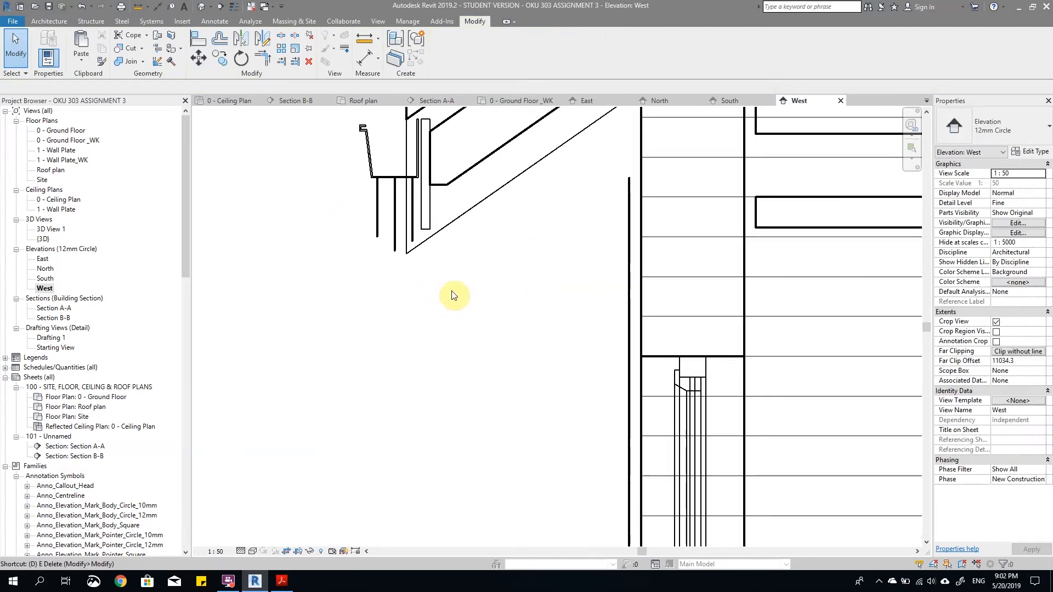
# Step: Draw a style 2 detail line from near the fascia-side line's lower end towards the wall, about 285 mm long and sloping down about 31°
pyautogui.press('d')
pyautogui.press('l')
pyautogui.click(535, 52)
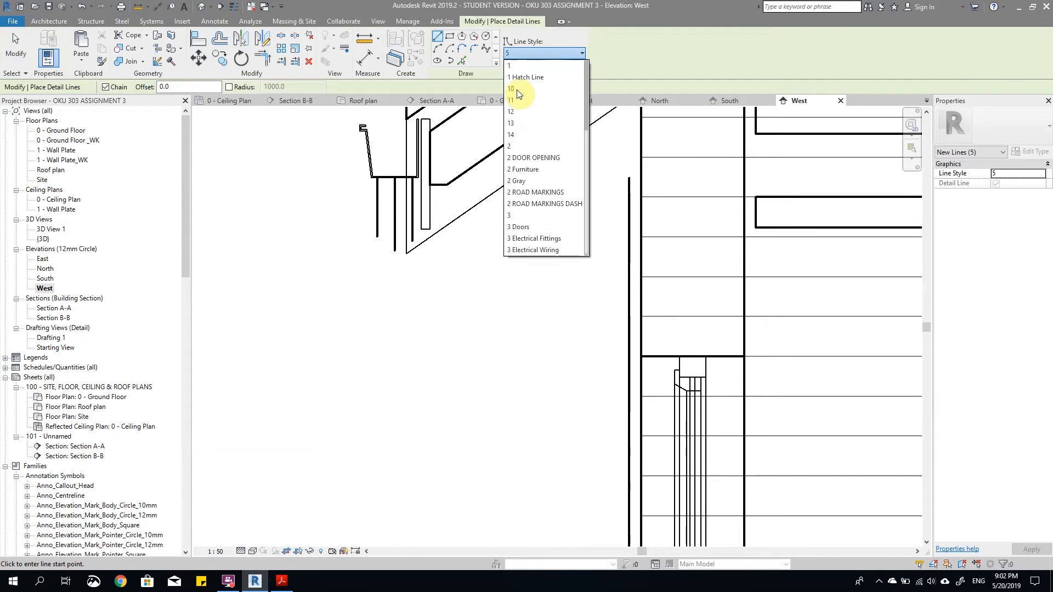
pyautogui.click(518, 154)
pyautogui.scroll(1, 400, 256)
pyautogui.scroll(2, 400, 256)
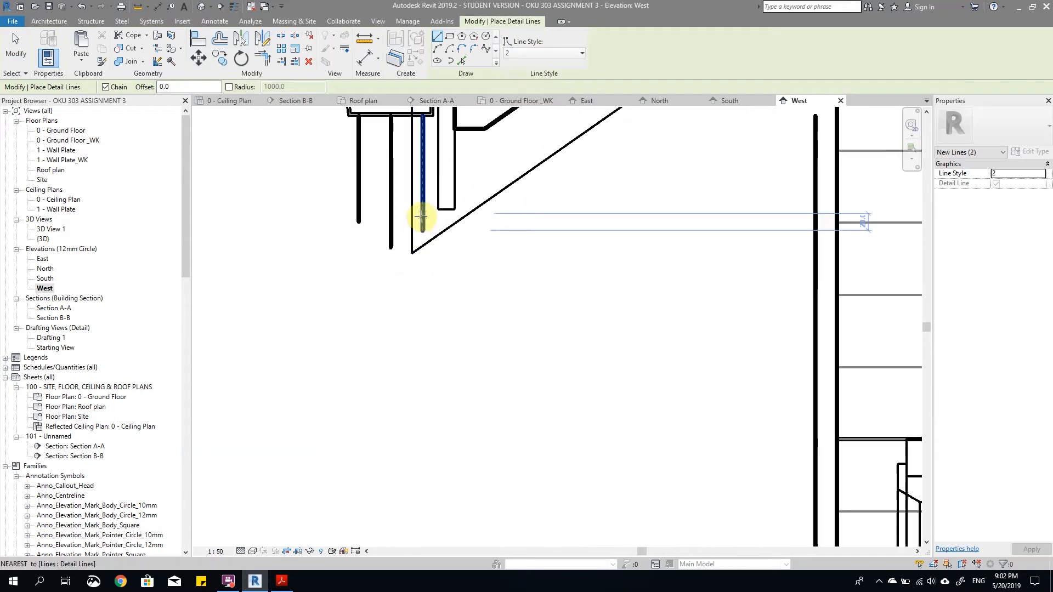
pyautogui.click(421, 219)
pyautogui.scroll(-1, 582, 303)
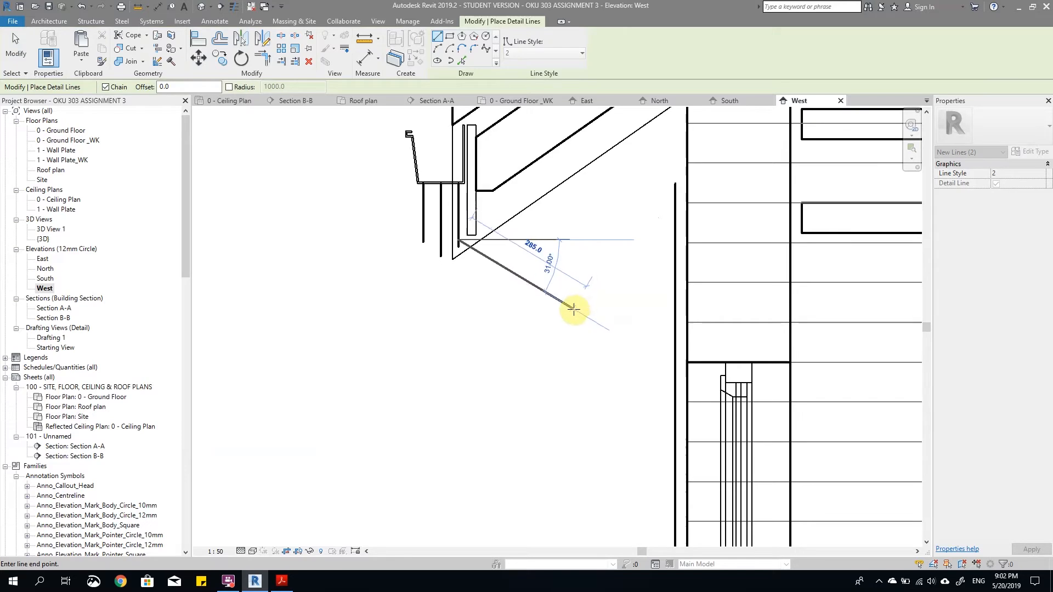
pyautogui.click(575, 308)
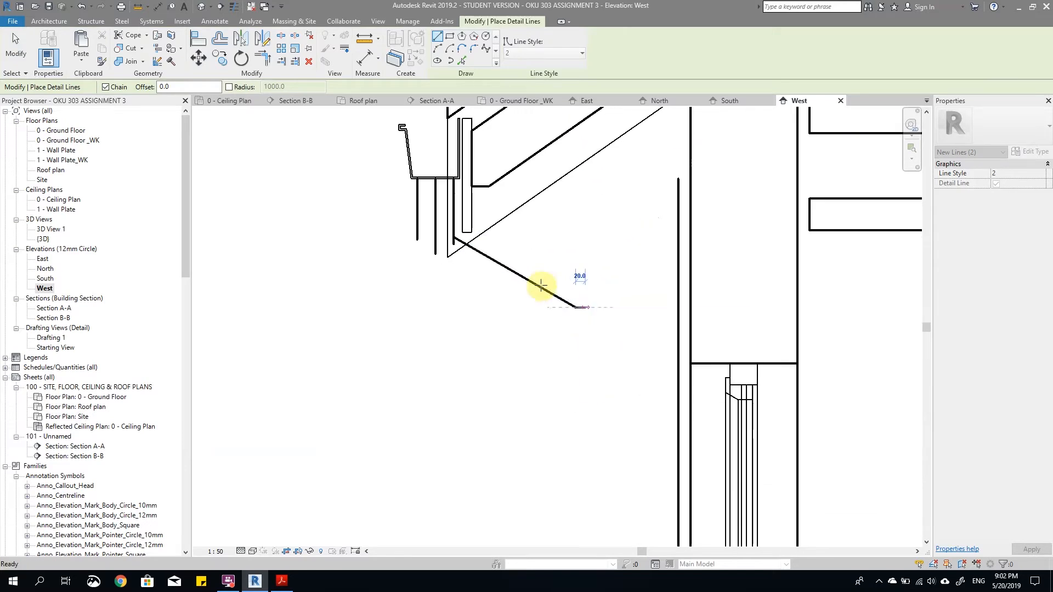
pyautogui.press('Escape')
pyautogui.press('Escape')
# Step: Trim the sloping detail line and the vertical line beside the wall to a corner
pyautogui.scroll(1, 575, 307)
pyautogui.click(678, 409)
pyautogui.scroll(-1, 618, 368)
pyautogui.scroll(1, 615, 372)
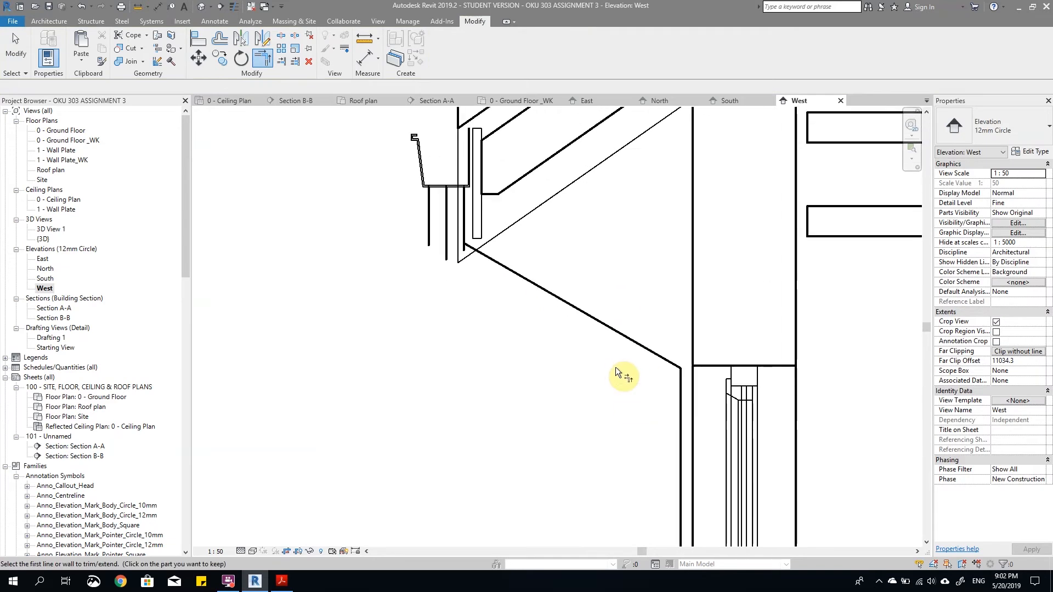
pyautogui.press('Escape')
# Step: Offset copies of the sloping line and the wall-side vertical line 75 mm away from the wall
pyautogui.scroll(-1, 534, 284)
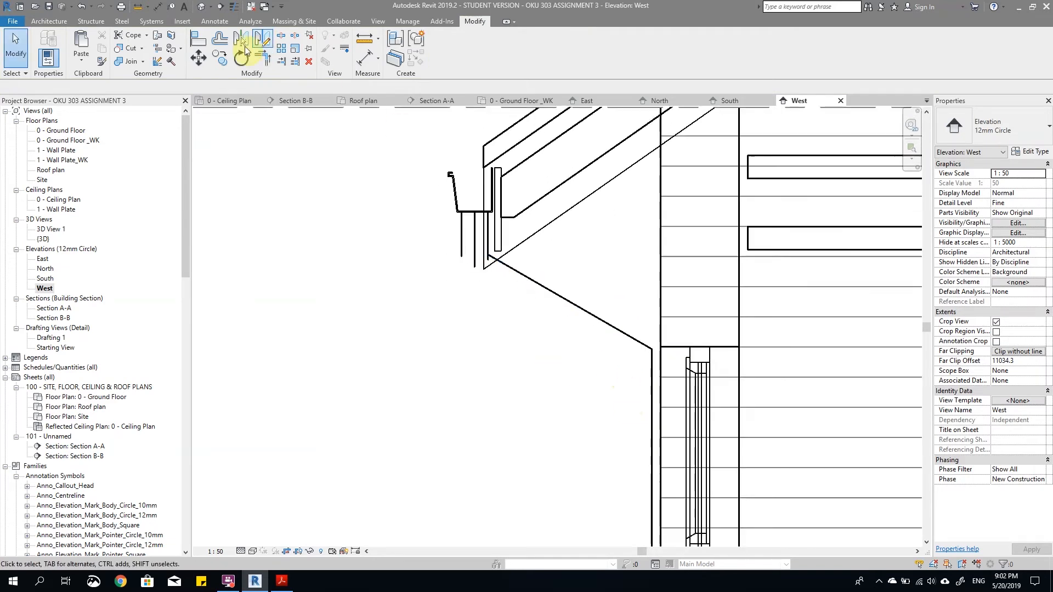
pyautogui.click(222, 42)
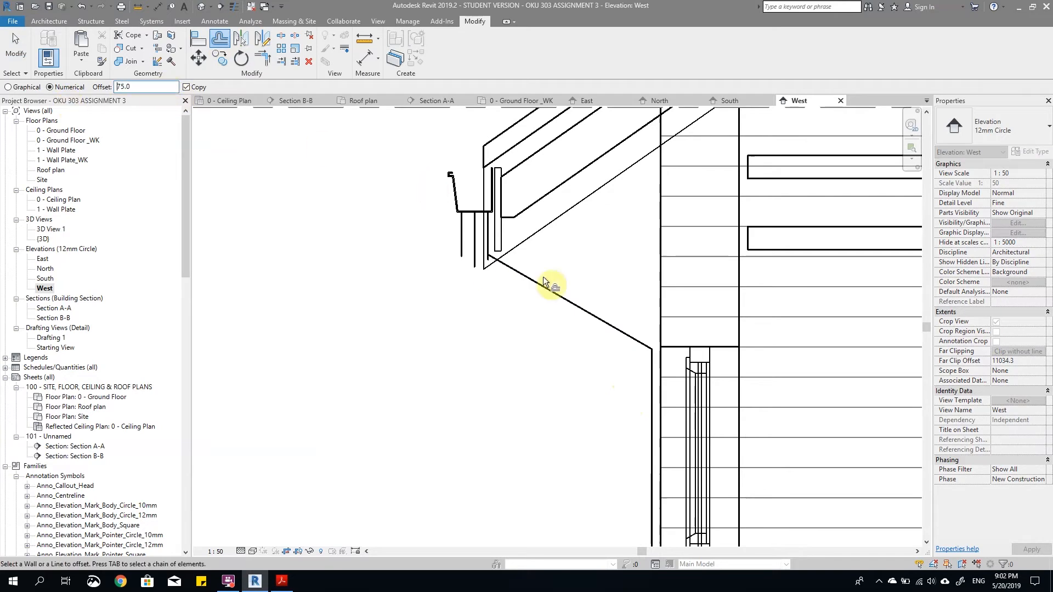
pyautogui.click(530, 280)
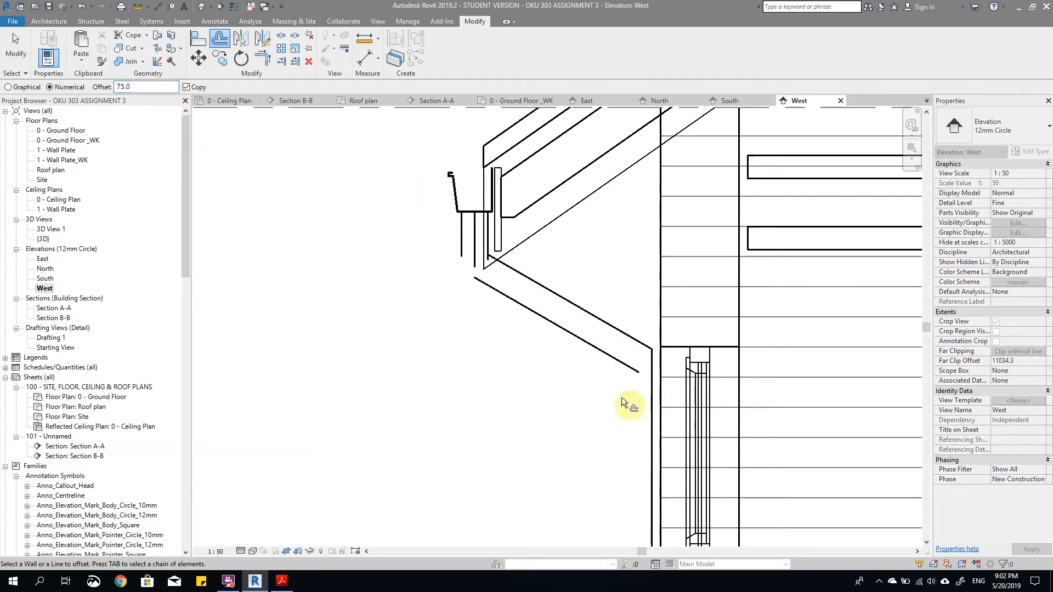
pyautogui.click(651, 408)
pyautogui.press('Escape')
# Step: Group the four downpipe lines and the three short lines below the gutter into a detail group named RWP SIDE
pyautogui.scroll(-1, 541, 277)
pyautogui.scroll(1, 582, 430)
pyautogui.scroll(2, 581, 266)
pyautogui.moveTo(604, 242); pyautogui.dragTo(496, 332)
pyautogui.keyDown('ctrl'); pyautogui.click(610, 292); pyautogui.keyUp('ctrl')
pyautogui.scroll(-2, 576, 308)
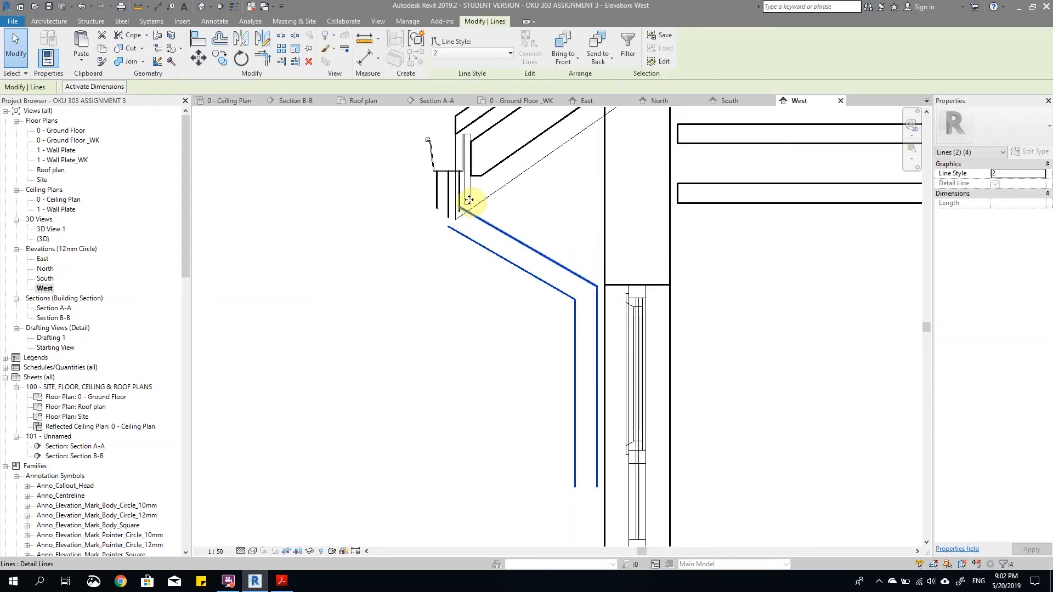
pyautogui.scroll(2, 463, 193)
pyautogui.keyDown('ctrl'); pyautogui.click(415, 196); pyautogui.keyUp('ctrl')
pyautogui.keyDown('ctrl'); pyautogui.click(435, 223); pyautogui.keyUp('ctrl')
pyautogui.keyDown('ctrl'); pyautogui.click(448, 177); pyautogui.keyUp('ctrl')
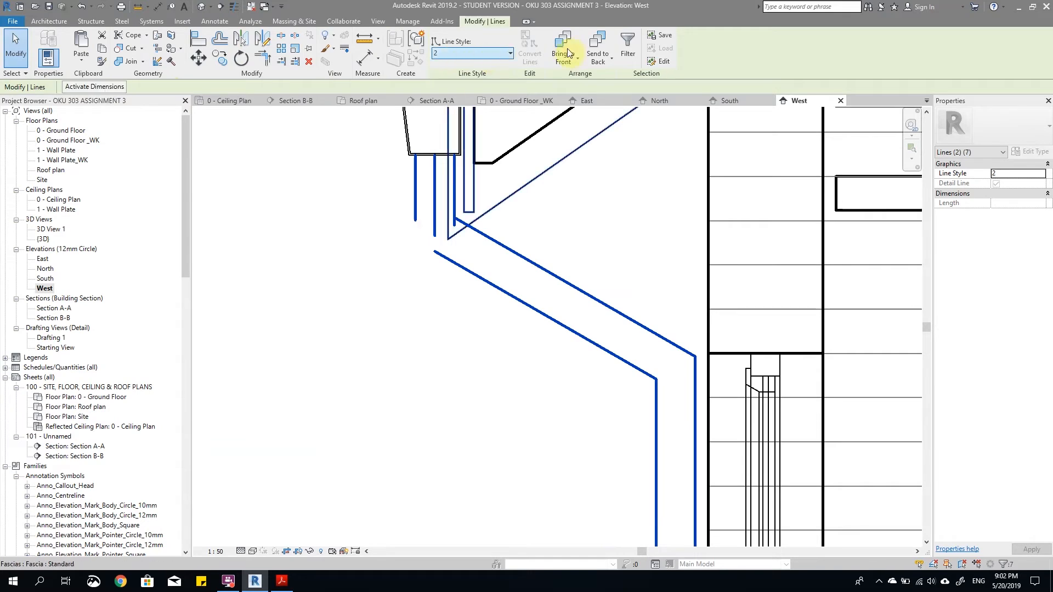
pyautogui.click(418, 39)
pyautogui.write('GUT')
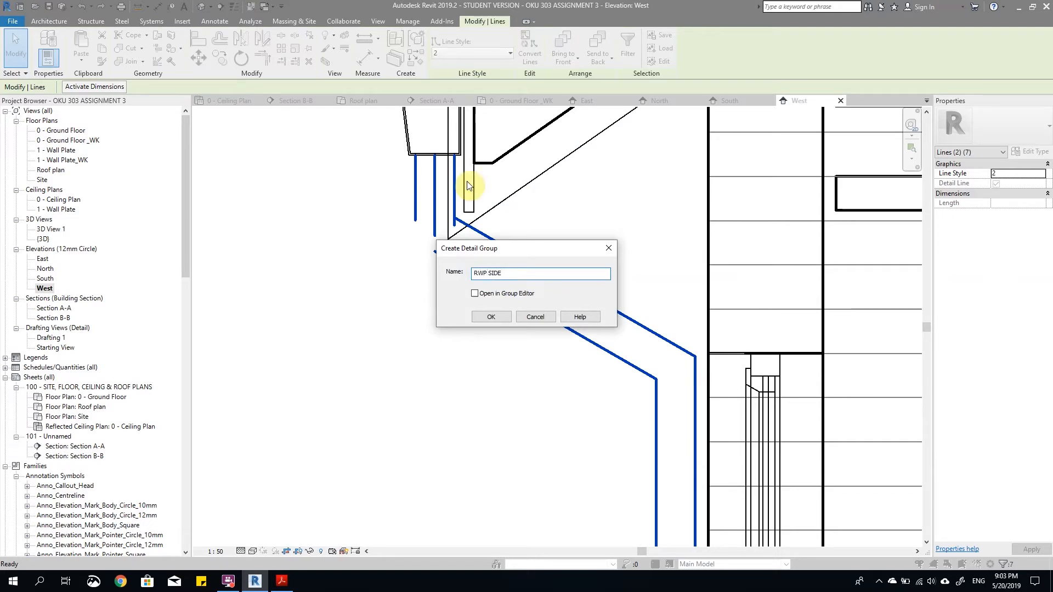
pyautogui.click(491, 317)
pyautogui.click(457, 257)
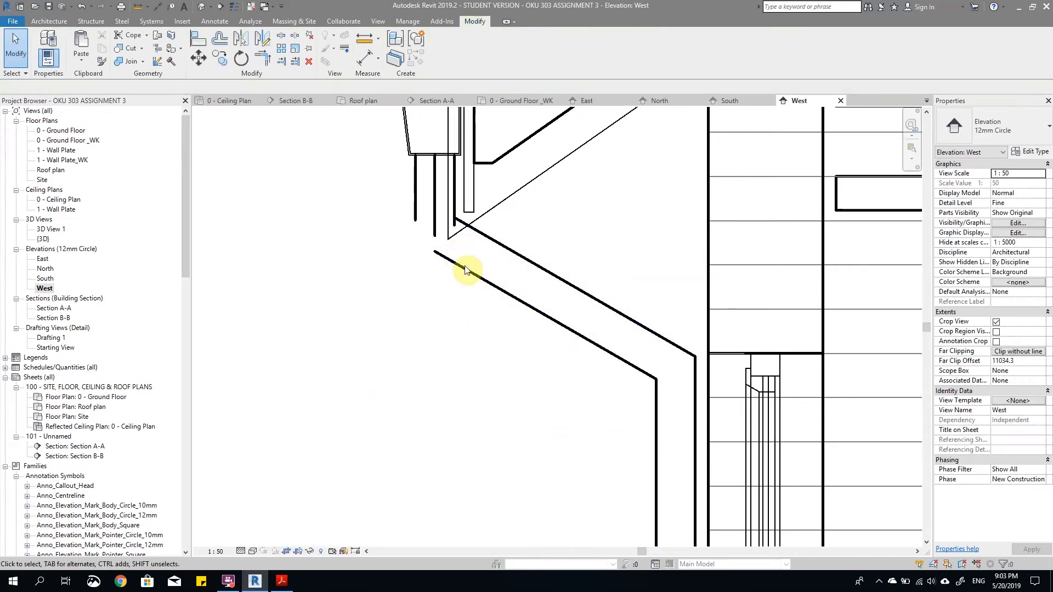
# Step: Edit the RWP SIDE group, trimming the outer short line to the lower sloping line and the fascia-side line to the upper one
pyautogui.click(466, 273)
pyautogui.doubleClick(467, 272)
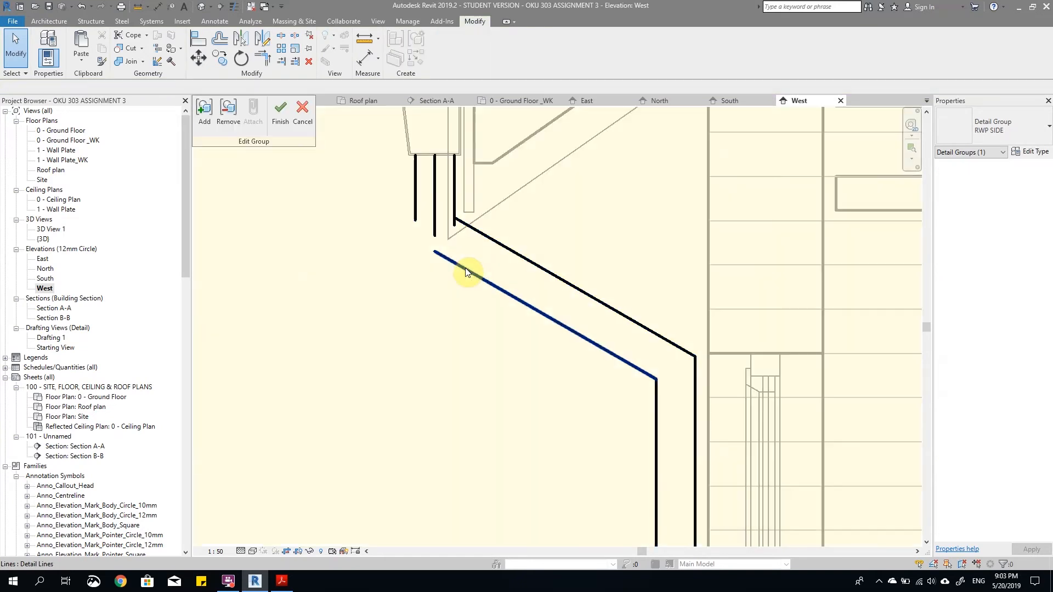
pyautogui.scroll(-3, 469, 272)
pyautogui.press('t')
pyautogui.scroll(-3, 455, 258)
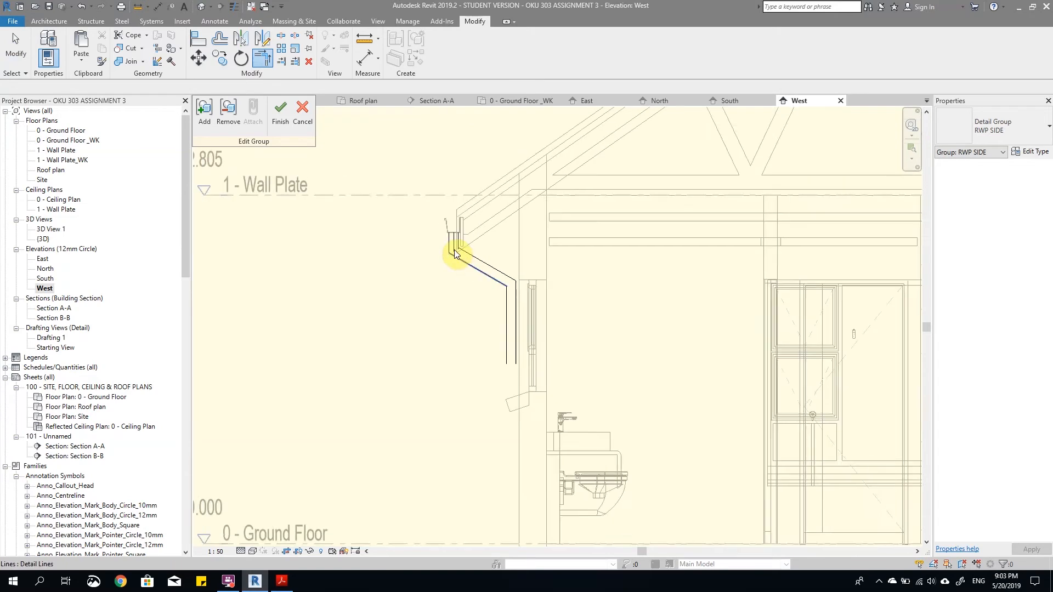
pyautogui.scroll(3, 453, 252)
pyautogui.scroll(2, 453, 252)
pyautogui.press('t')
pyautogui.press('r')
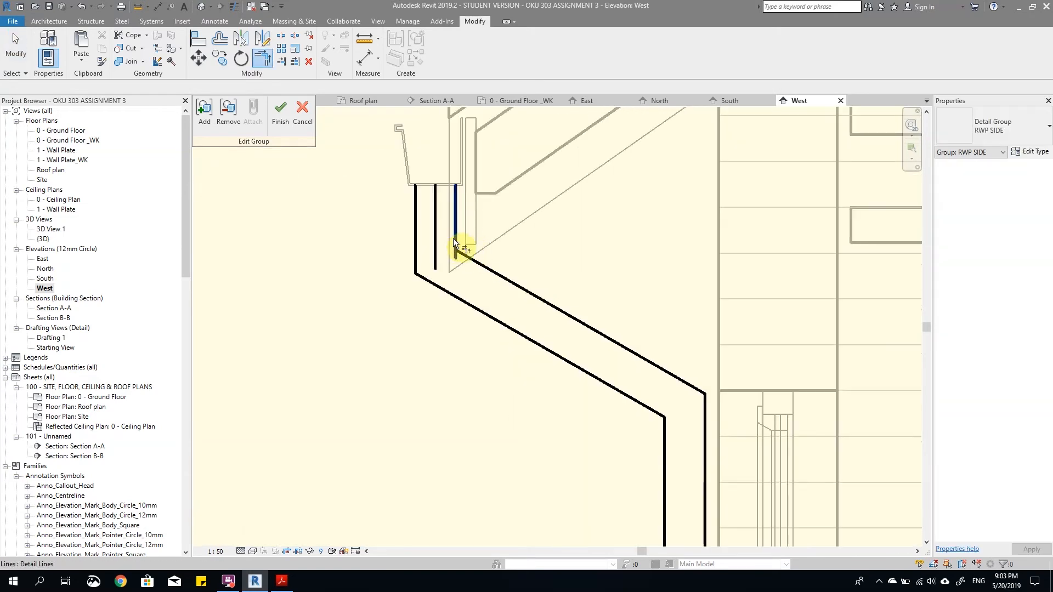
pyautogui.press('Escape')
# Step: Delete the middle short vertical line below the gutter from the RWP SIDE group
pyautogui.click(435, 247)
pyautogui.scroll(2, 463, 257)
pyautogui.scroll(1, 463, 258)
pyautogui.press('Delete')
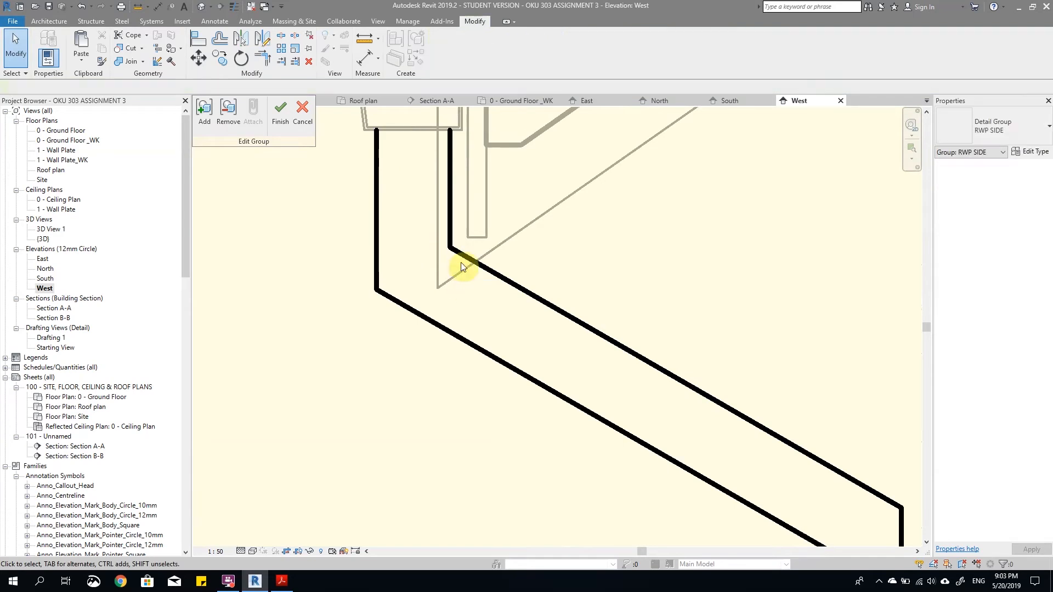
pyautogui.scroll(-3, 613, 335)
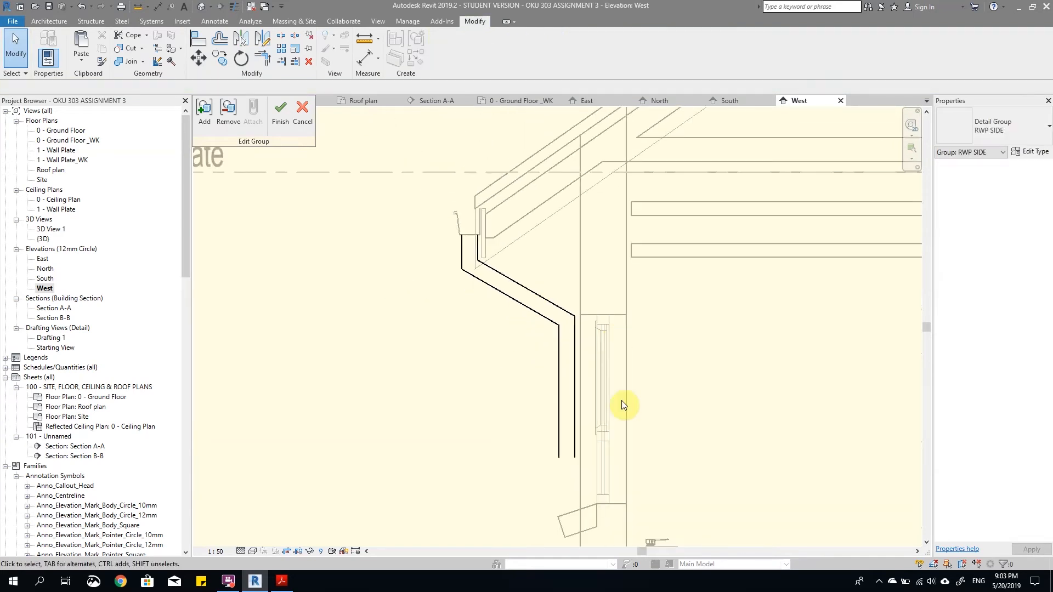
# Step: Stretch the wall-side vertical downpipe line down towards the Ground Floor level to a length of about 2000 mm
pyautogui.scroll(3, 538, 471)
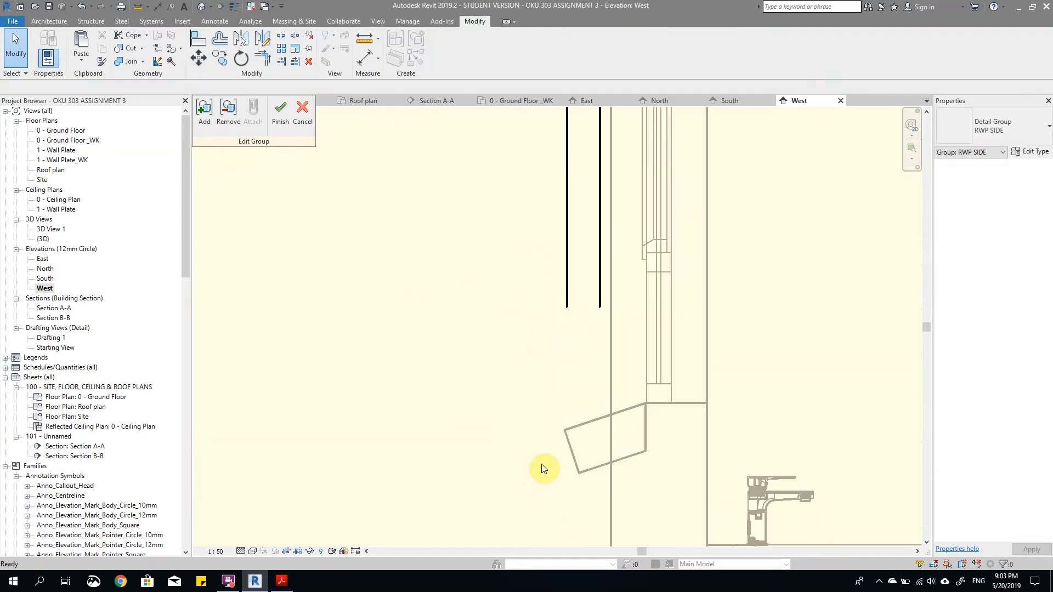
pyautogui.scroll(-2, 599, 287)
pyautogui.scroll(4, 601, 288)
pyautogui.moveTo(600, 314); pyautogui.dragTo(504, 263)
pyautogui.scroll(-2, 528, 281)
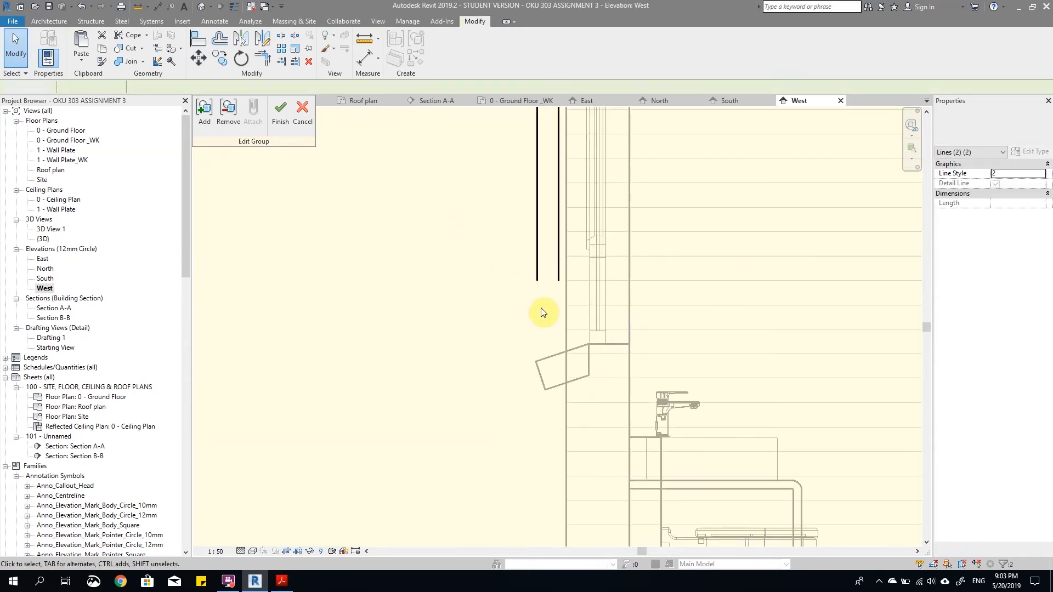
pyautogui.scroll(-2, 559, 255)
pyautogui.click(559, 262)
pyautogui.moveTo(559, 262); pyautogui.dragTo(558, 463)
pyautogui.scroll(2, 561, 471)
pyautogui.scroll(-2, 555, 456)
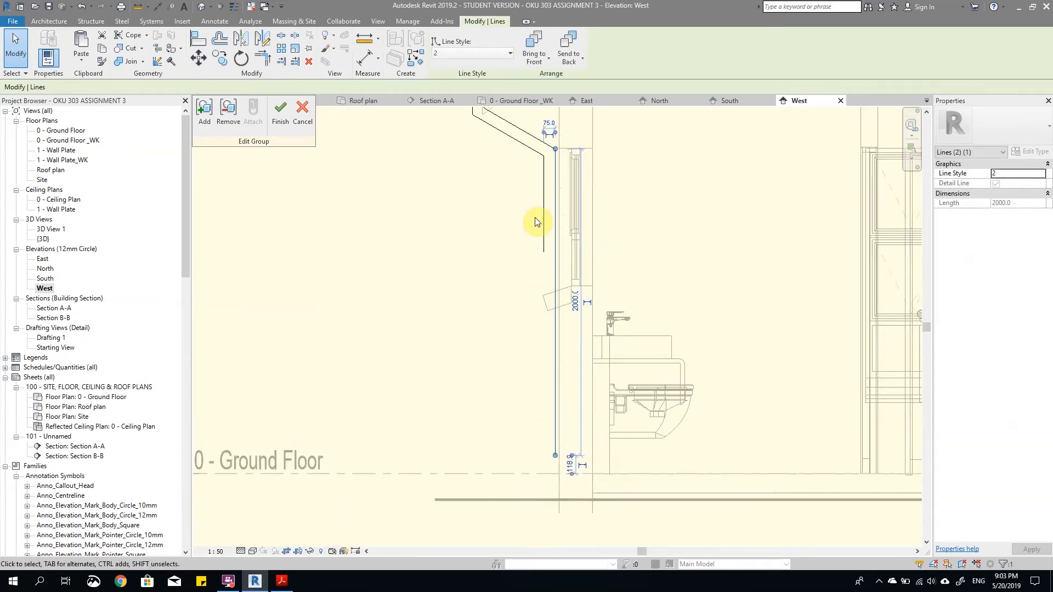
# Step: Stretch the outer vertical downpipe line down to end slightly above the lower end of the wall-side line
pyautogui.click(545, 250)
pyautogui.moveTo(544, 412); pyautogui.dragTo(543, 447)
pyautogui.scroll(3, 543, 446)
pyautogui.press('Escape')
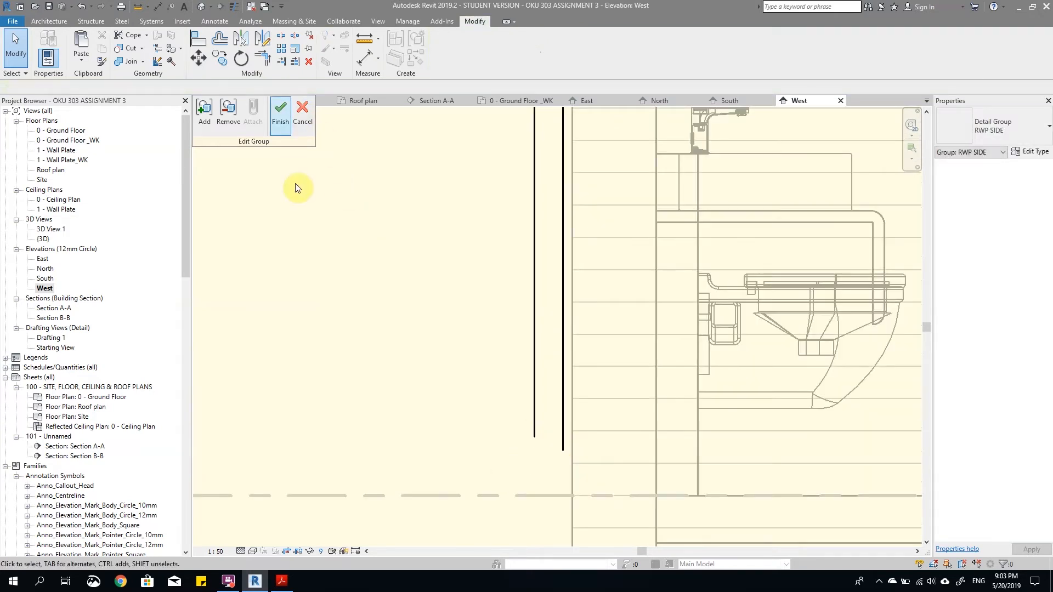
# Step: Draw a detail line about 180 mm long sloping down and away from the wall from the wall-side line's lower end
pyautogui.scroll(-2, 505, 341)
pyautogui.scroll(3, 503, 404)
pyautogui.press('d')
pyautogui.press('l')
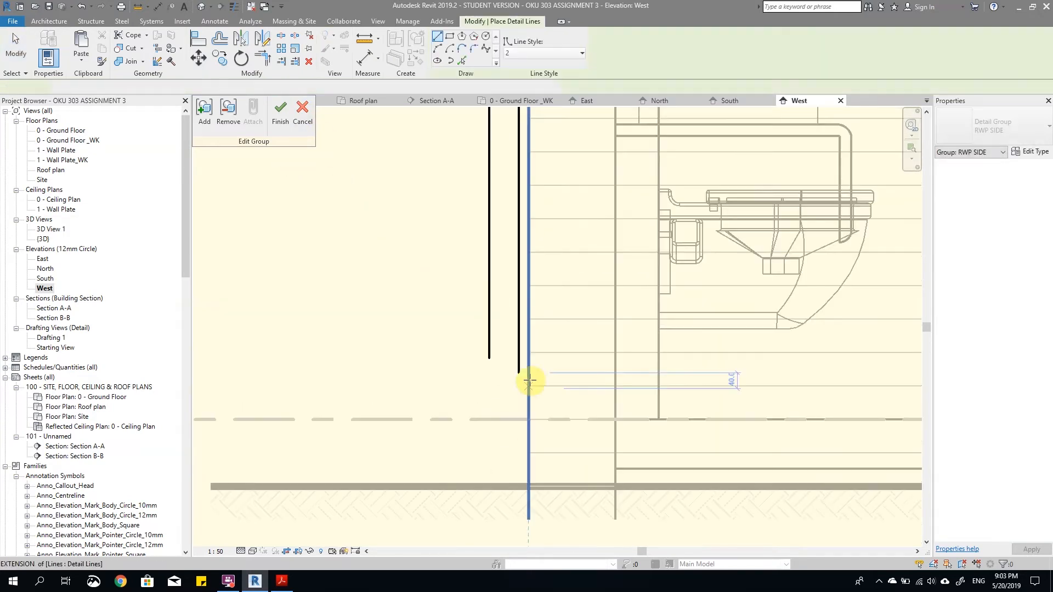
pyautogui.click(518, 372)
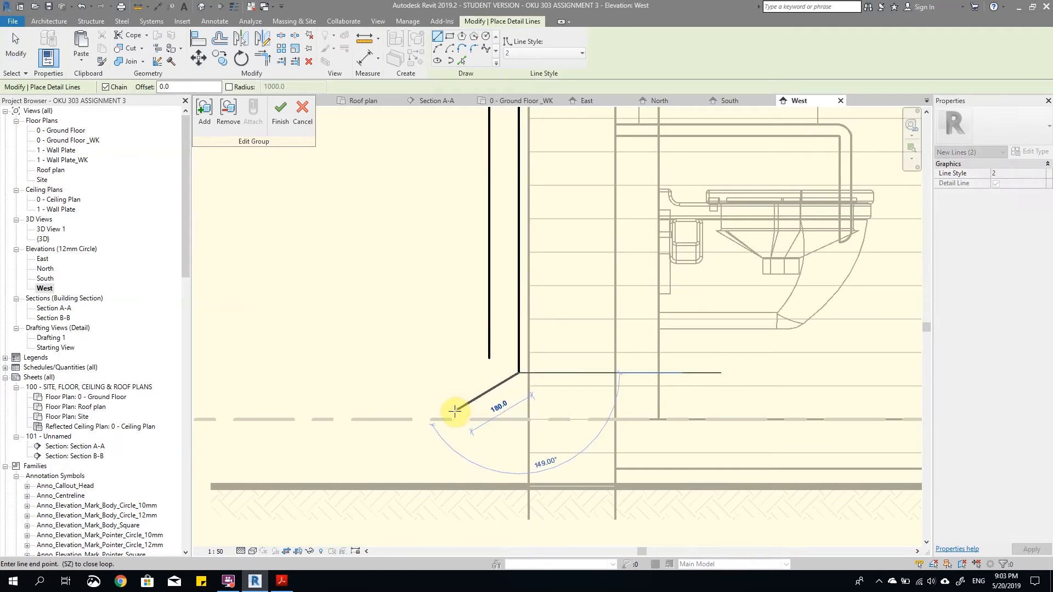
pyautogui.click(454, 410)
pyautogui.press('Escape')
pyautogui.press('Escape')
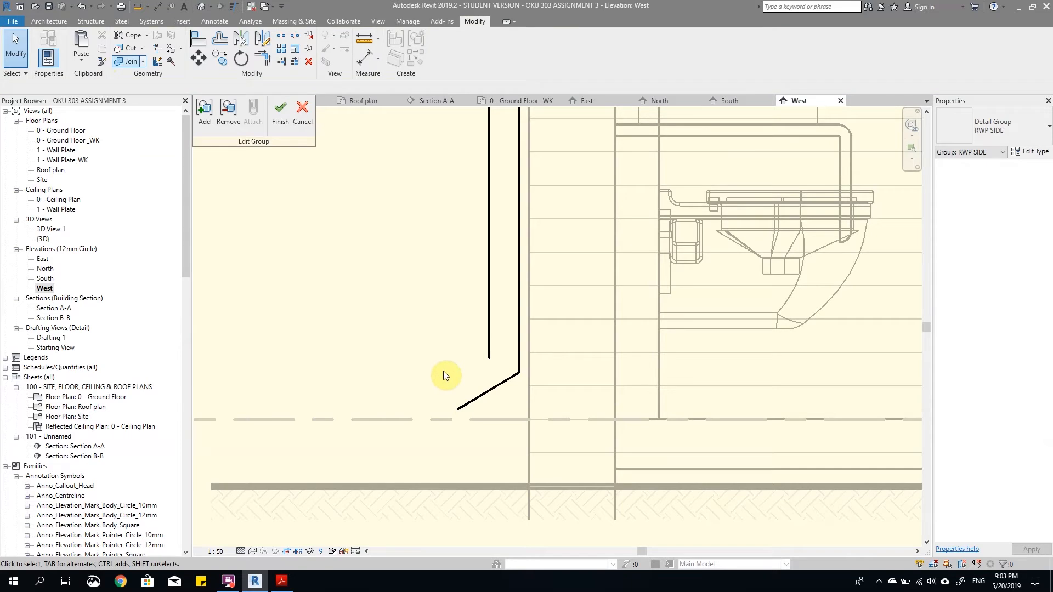
# Step: Place an angular dimension between the wall-side vertical line and the new sloping line at the downpipe's foot
pyautogui.click(212, 21)
pyautogui.click(87, 44)
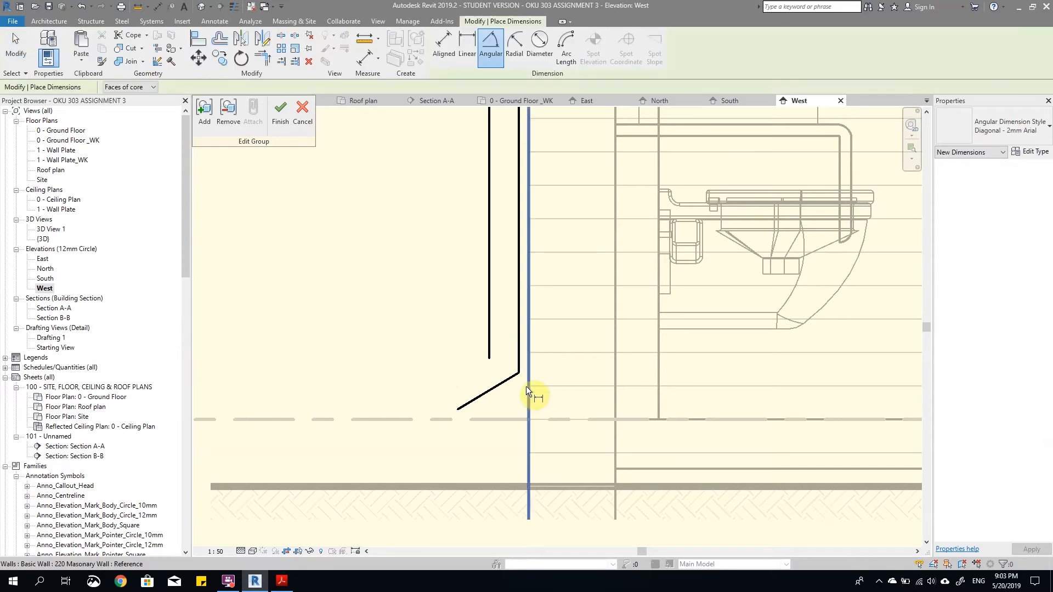
pyautogui.click(517, 346)
pyautogui.click(446, 319)
pyautogui.press('Escape')
pyautogui.press('Escape')
# Step: Set the foot line's angle to the vertical line with the formula =90+30, and remove the angular dimension
pyautogui.click(512, 378)
pyautogui.click(413, 308)
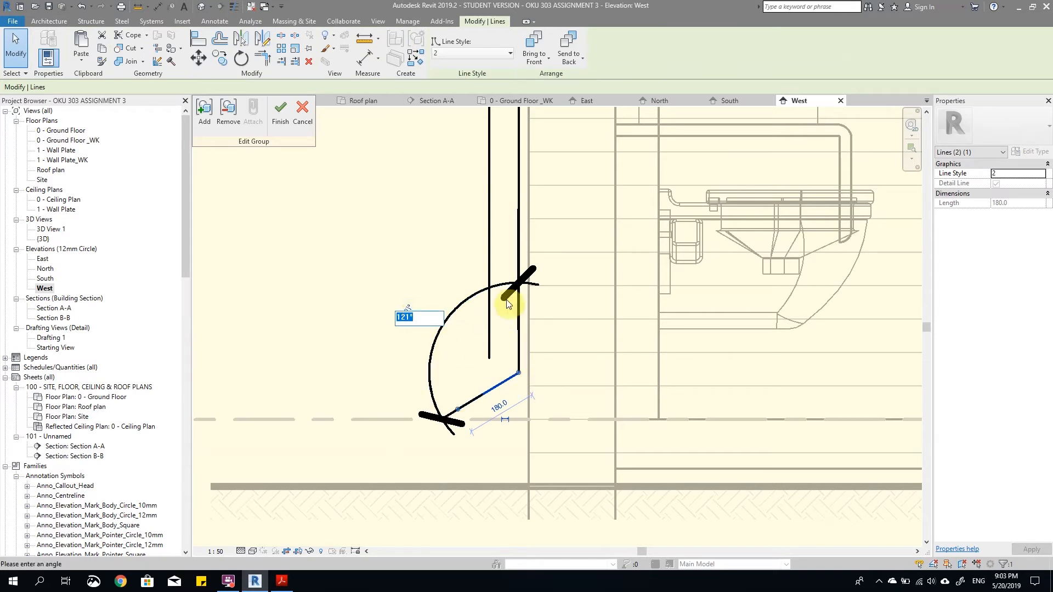
pyautogui.scroll(-1, 512, 358)
pyautogui.scroll(2, 513, 359)
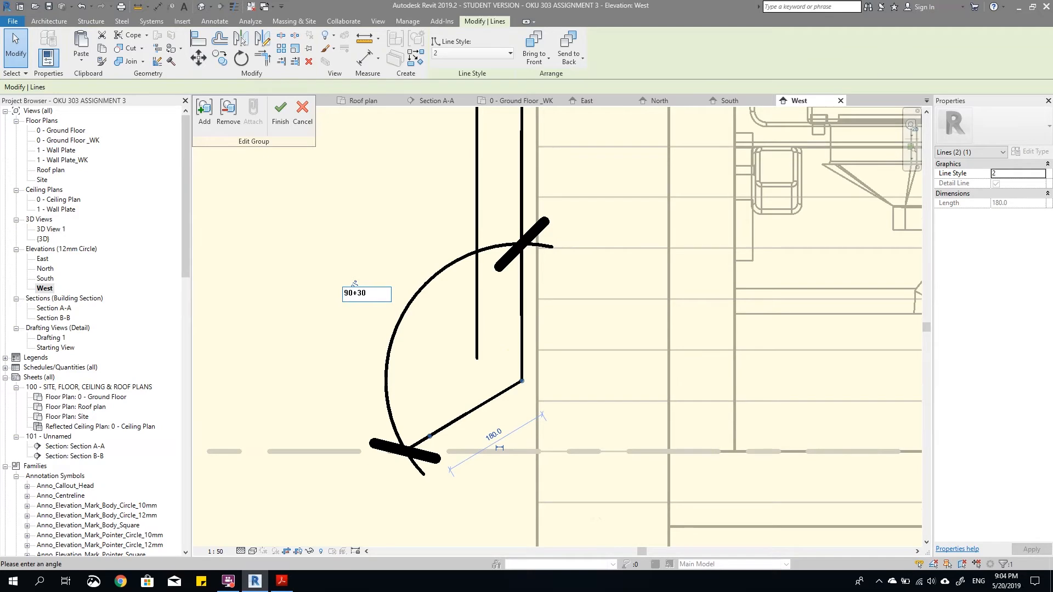
pyautogui.write('=')
pyautogui.press('Return')
pyautogui.scroll(1, 458, 361)
pyautogui.click(451, 400)
pyautogui.scroll(-3, 382, 321)
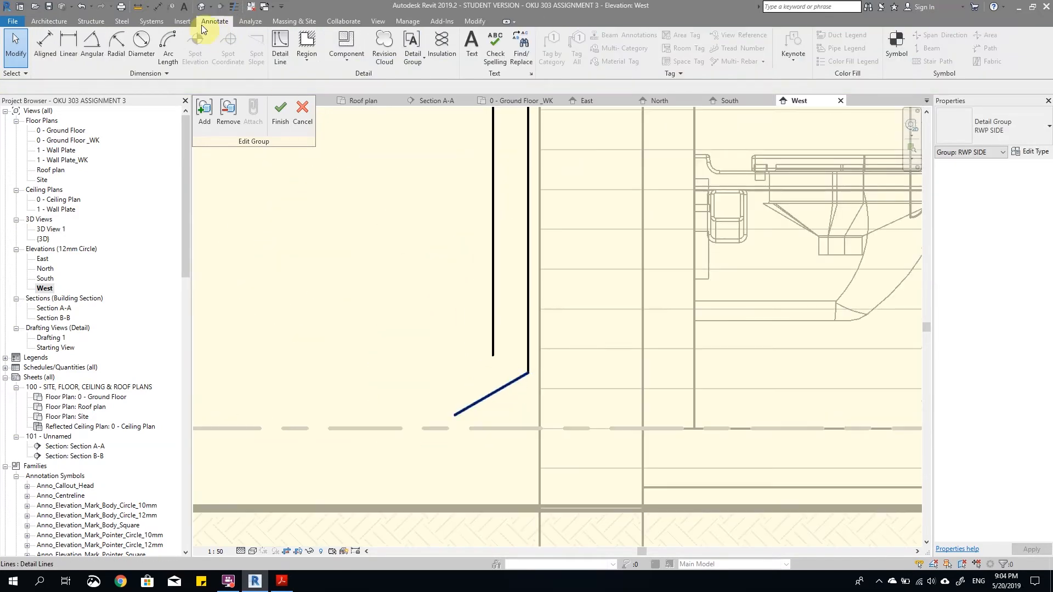
# Step: Offset a copy of the sloping foot line 75 mm upward and trim it to the outer vertical line
pyautogui.press('o')
pyautogui.press('f')
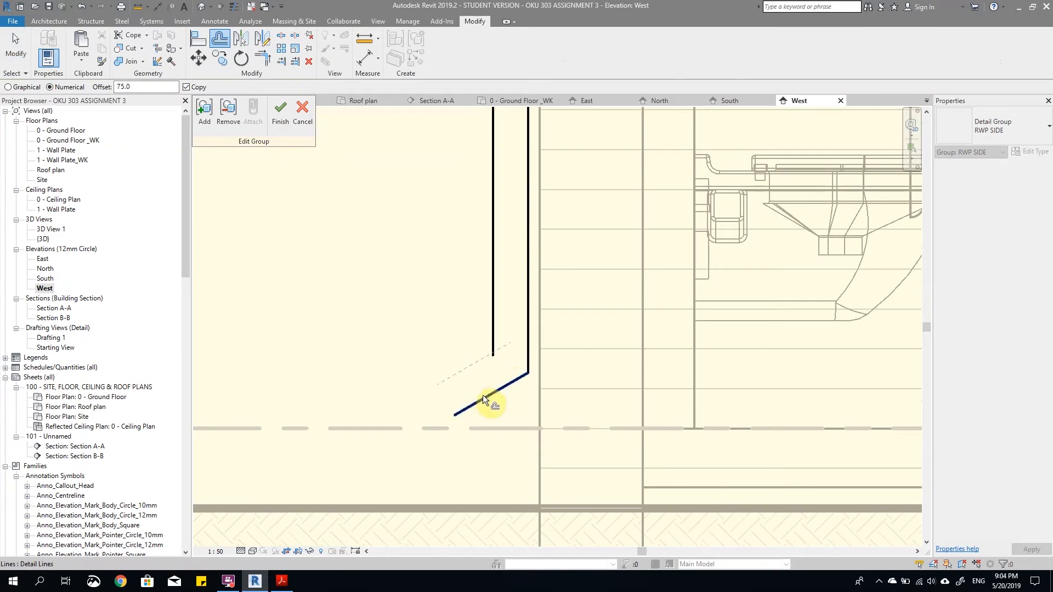
pyautogui.click(483, 399)
pyautogui.press('t')
pyautogui.press('r')
pyautogui.click(475, 365)
pyautogui.click(494, 336)
pyautogui.scroll(-3, 534, 379)
pyautogui.press('Escape')
pyautogui.scroll(2, 523, 383)
pyautogui.moveTo(423, 319); pyautogui.dragTo(719, 497)
pyautogui.scroll(4, 482, 415)
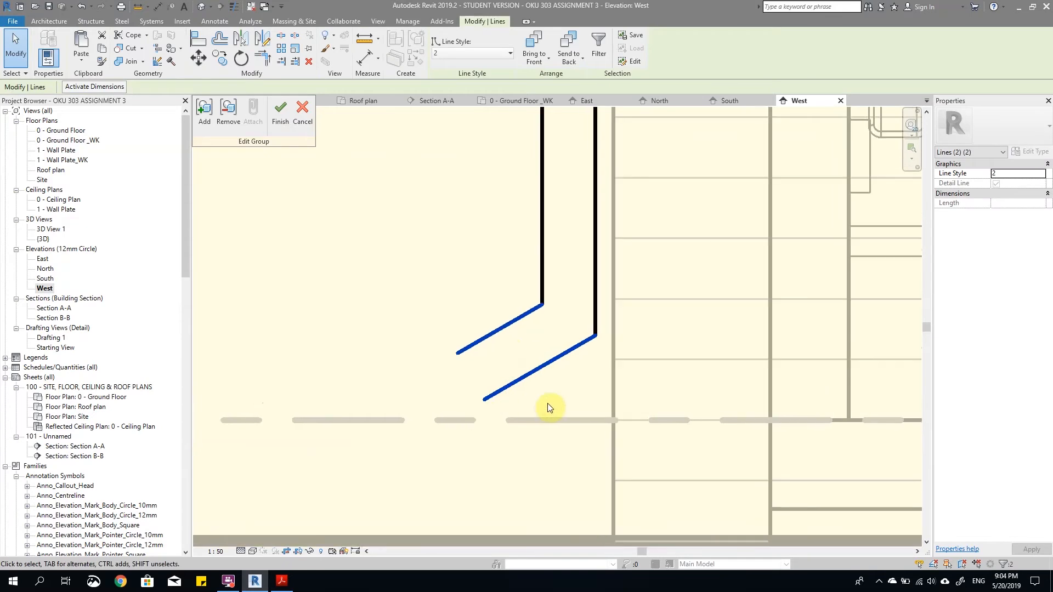
pyautogui.press('Escape')
# Step: Draw a vertical detail line about 225 mm long crossing both sloping lines at the downpipe's foot
pyautogui.scroll(-1, 547, 403)
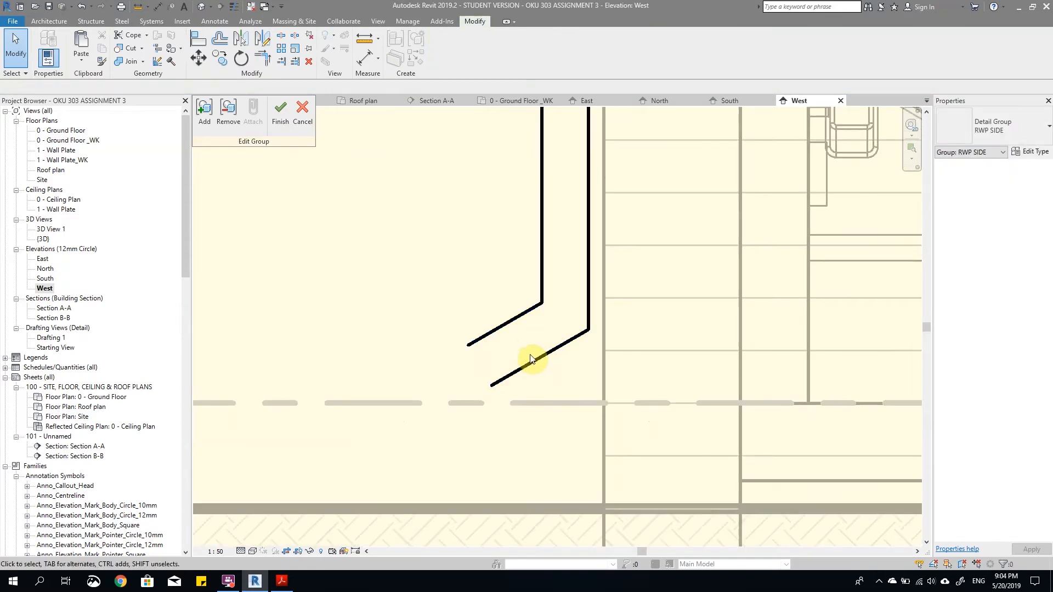
pyautogui.press('l')
pyautogui.click(509, 285)
pyautogui.click(510, 426)
pyautogui.press('Escape')
pyautogui.press('Escape')
# Step: Set the crossing line's distance from the outer vertical downpipe line to 75 mm
pyautogui.click(517, 299)
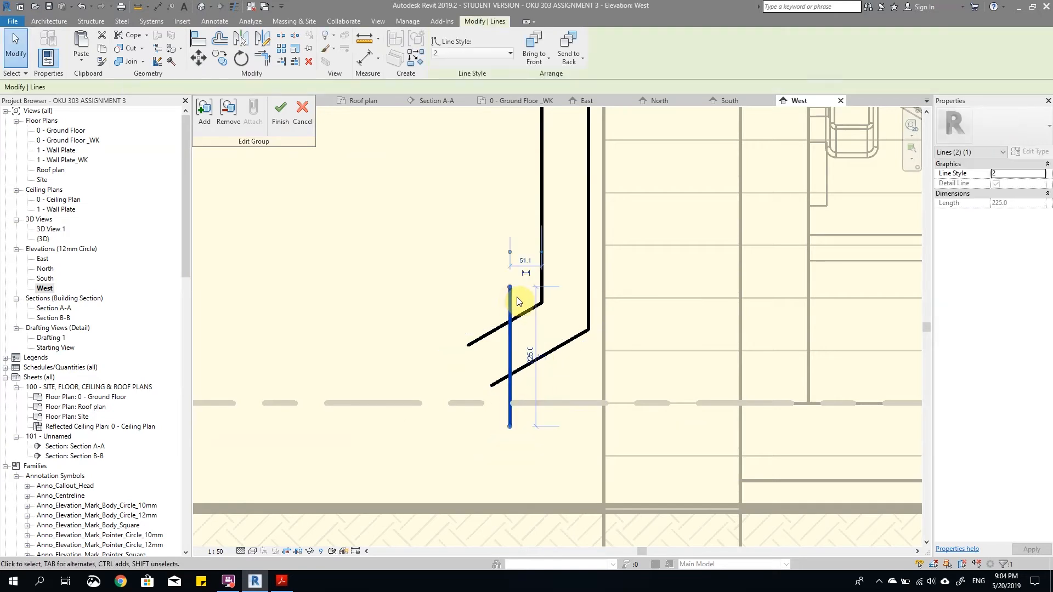
pyautogui.click(524, 260)
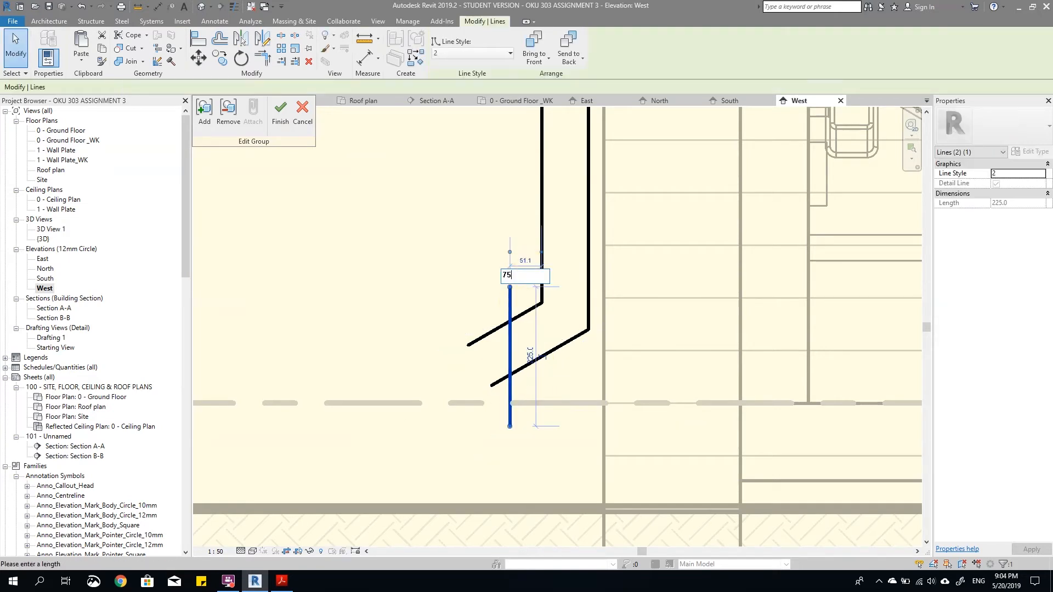
pyautogui.write('75')
pyautogui.press('Return')
pyautogui.click(536, 342)
# Step: Trim the crossing line and both sloping foot lines to each other to close the downpipe outlet
pyautogui.scroll(2, 535, 384)
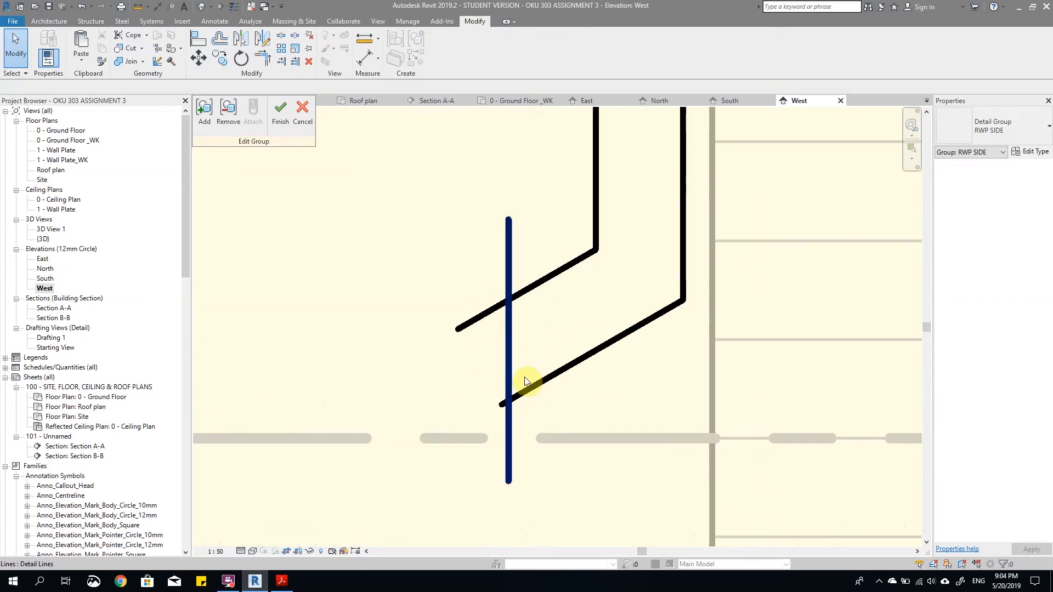
pyautogui.scroll(-4, 557, 391)
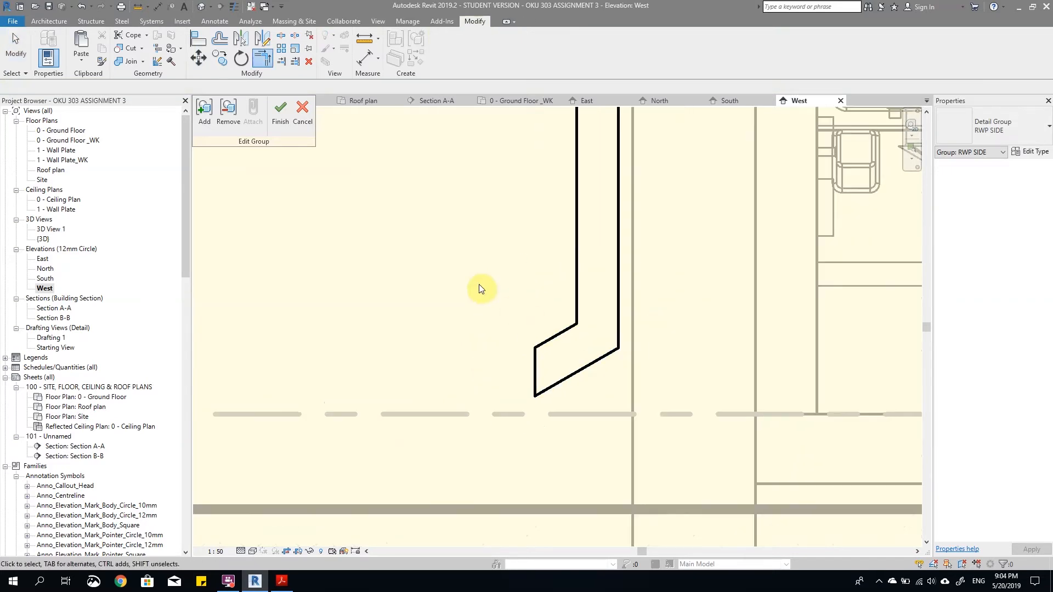
pyautogui.press('Escape')
# Step: Move the three outlet lines straight down so the outlet's lowest corner sits on the Ground Floor level line
pyautogui.moveTo(458, 228); pyautogui.dragTo(815, 459)
pyautogui.scroll(3, 622, 403)
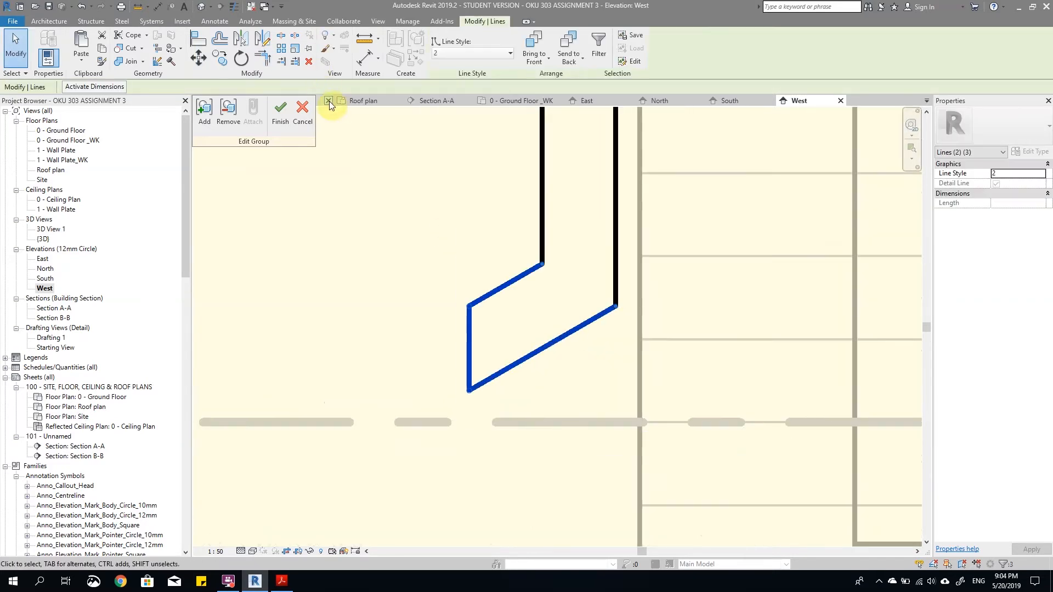
pyautogui.click(198, 58)
pyautogui.click(468, 391)
pyautogui.click(469, 423)
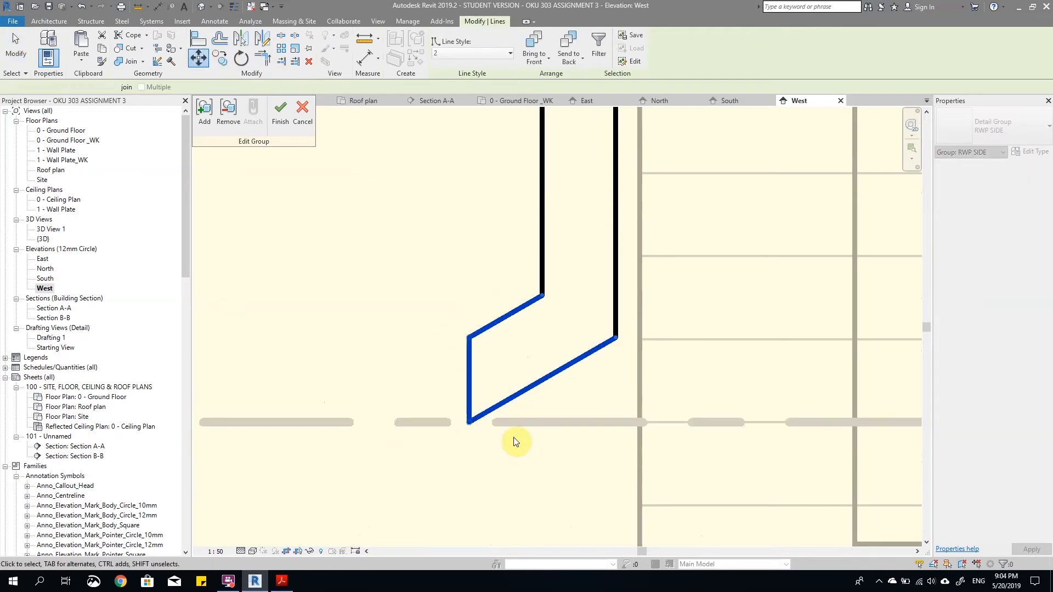
pyautogui.press('Escape')
# Step: Draw a detail line across the downpipe's lower bend, joining its inner and outer corners
pyautogui.scroll(-2, 512, 431)
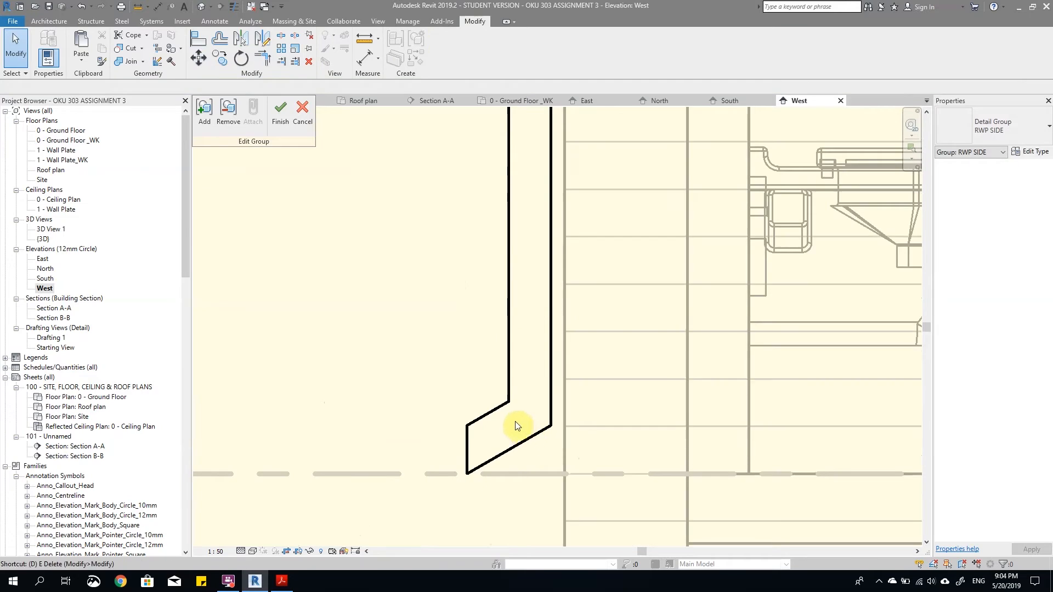
pyautogui.press('d')
pyautogui.press('l')
pyautogui.click(495, 403)
pyautogui.click(551, 425)
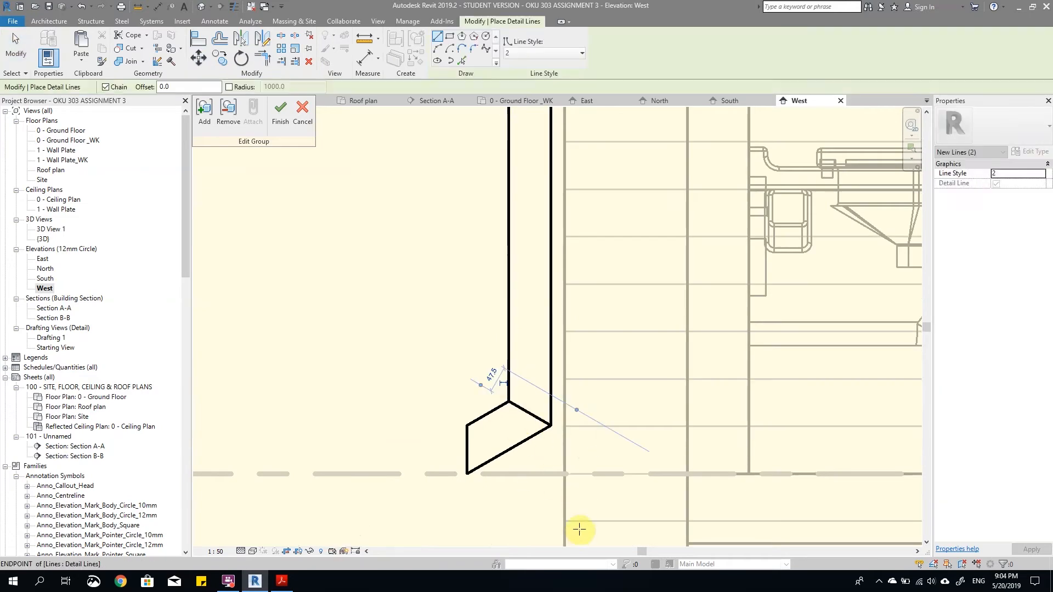
# Step: Draw a detail line across the downpipe's upper bend where the sloping section meets the vertical section
pyautogui.scroll(-5, 579, 529)
pyautogui.scroll(2, 571, 201)
pyautogui.click(554, 215)
pyautogui.click(575, 205)
pyautogui.press('Escape')
pyautogui.scroll(-3, 553, 387)
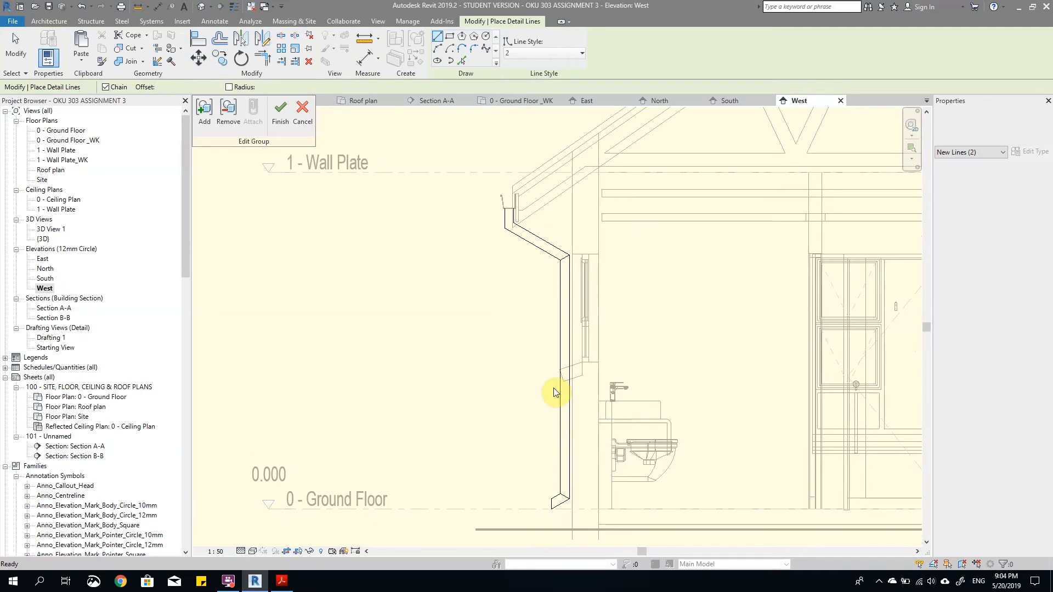
pyautogui.press('Escape')
# Step: Cut all downpipe outline lines to the clipboard, from the outlet up to the gutter, leaving out the two bend joint lines
pyautogui.scroll(2, 554, 386)
pyautogui.scroll(-3, 576, 375)
pyautogui.scroll(2, 576, 374)
pyautogui.scroll(-1, 588, 238)
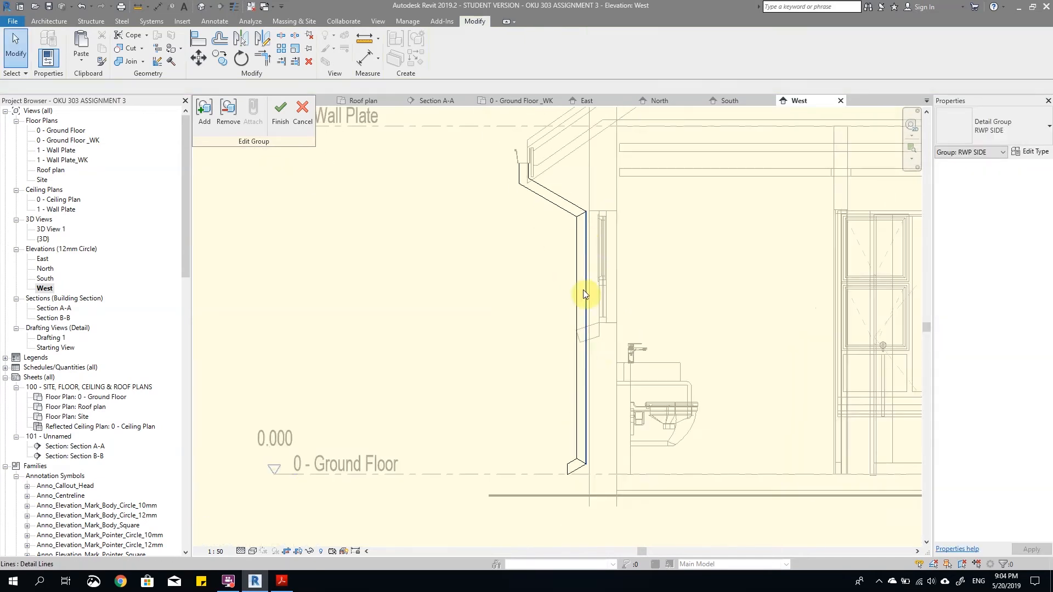
pyautogui.scroll(4, 573, 482)
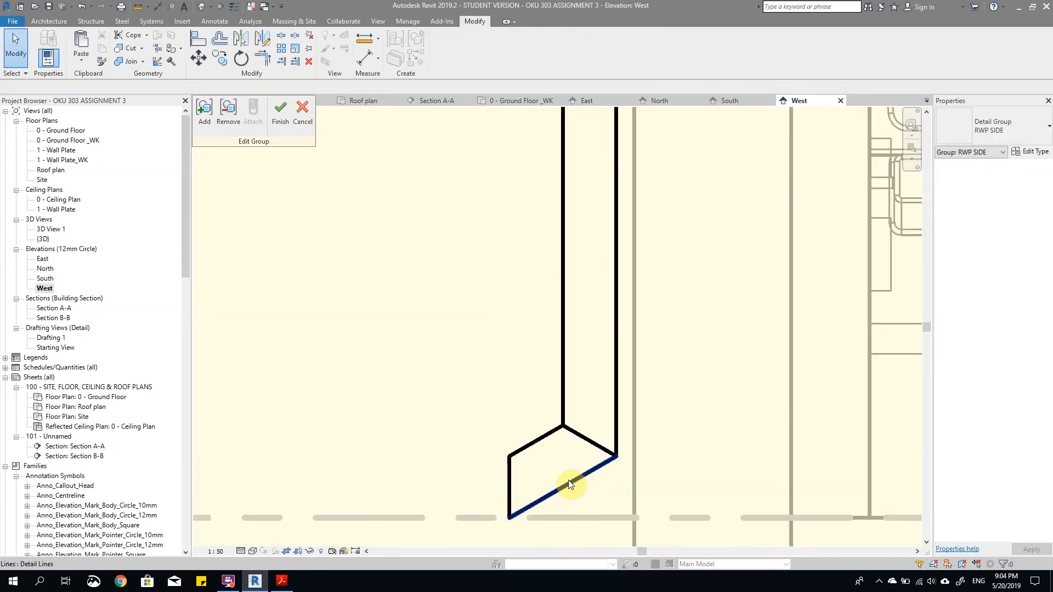
pyautogui.moveTo(575, 490); pyautogui.dragTo(475, 450)
pyautogui.scroll(-2, 564, 402)
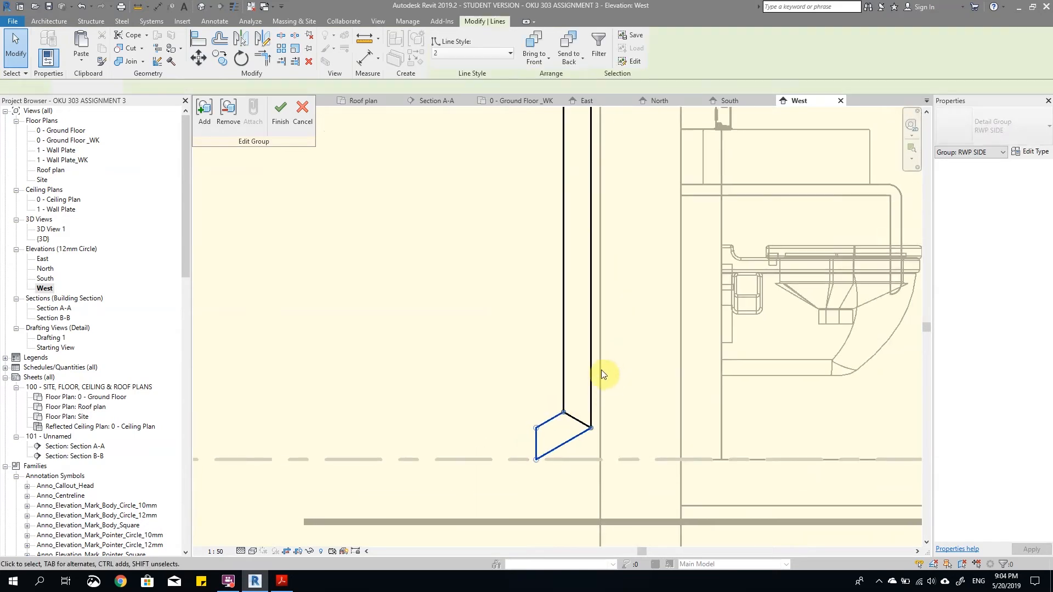
pyautogui.keyDown('ctrl'); pyautogui.click(590, 376); pyautogui.keyUp('ctrl')
pyautogui.keyDown('ctrl'); pyautogui.click(564, 365); pyautogui.keyUp('ctrl')
pyautogui.scroll(-4, 589, 423)
pyautogui.scroll(3, 567, 216)
pyautogui.scroll(-3, 555, 164)
pyautogui.scroll(1, 629, 243)
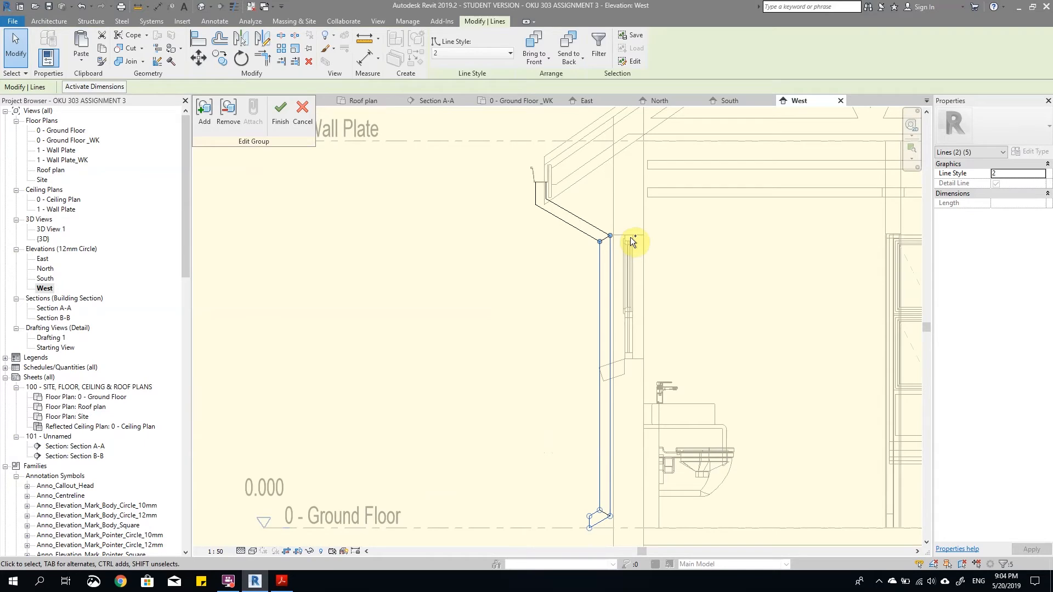
pyautogui.scroll(6, 575, 215)
pyautogui.keyDown('ctrl'); pyautogui.moveTo(594, 206); pyautogui.dragTo(553, 315); pyautogui.keyUp('ctrl')
pyautogui.scroll(-2, 554, 314)
pyautogui.scroll(3, 485, 166)
pyautogui.keyDown('ctrl'); pyautogui.click(523, 223); pyautogui.keyUp('ctrl')
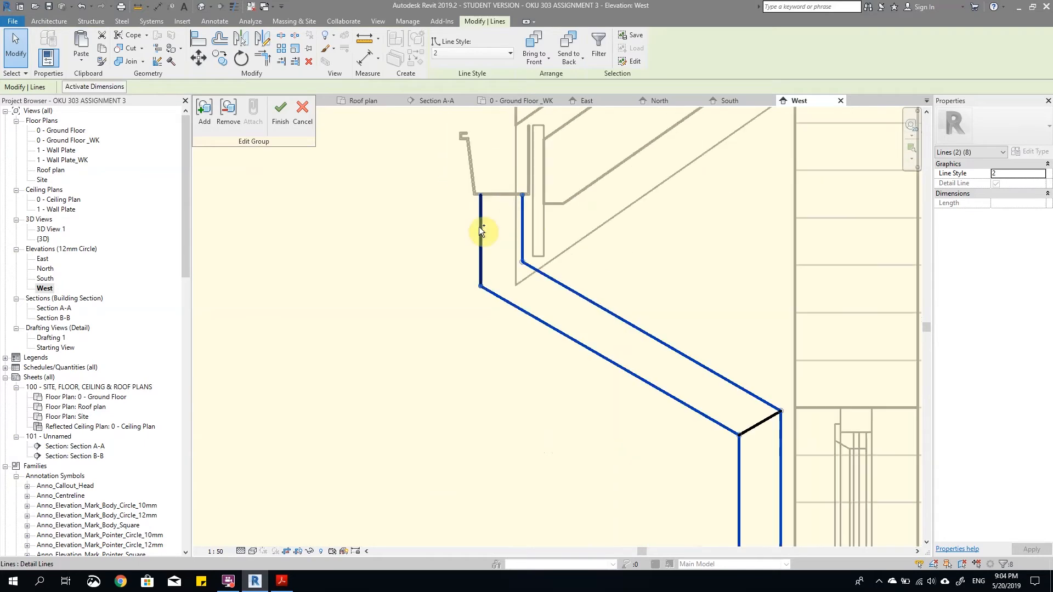
pyautogui.keyDown('ctrl'); pyautogui.click(481, 226); pyautogui.keyUp('ctrl')
pyautogui.click(102, 40)
# Step: Start a masking region for the downpipe in the West elevation
pyautogui.scroll(-3, 550, 282)
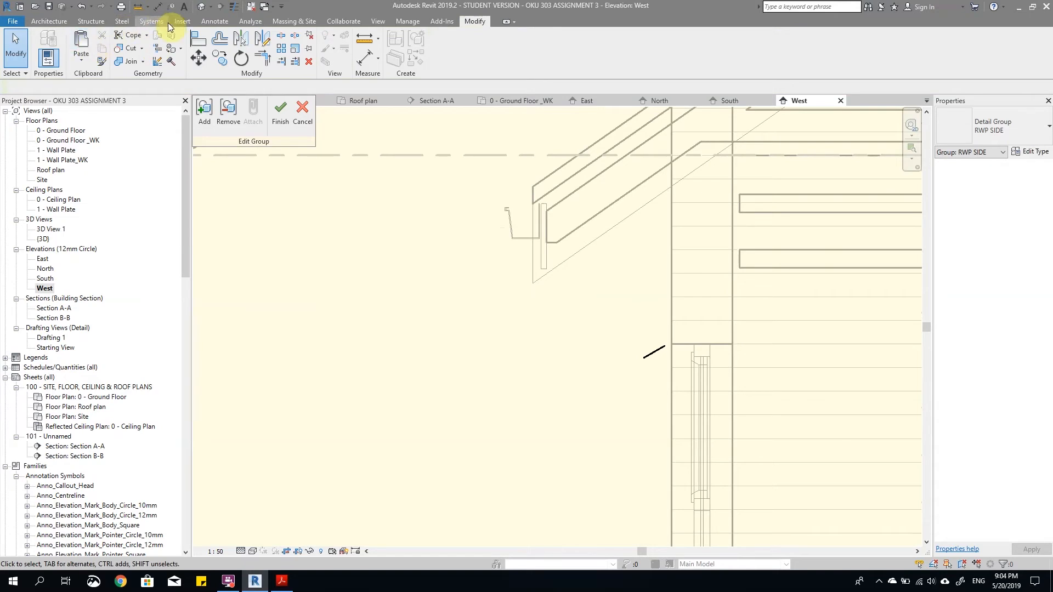
pyautogui.scroll(-2, 329, 218)
pyautogui.click(52, 21)
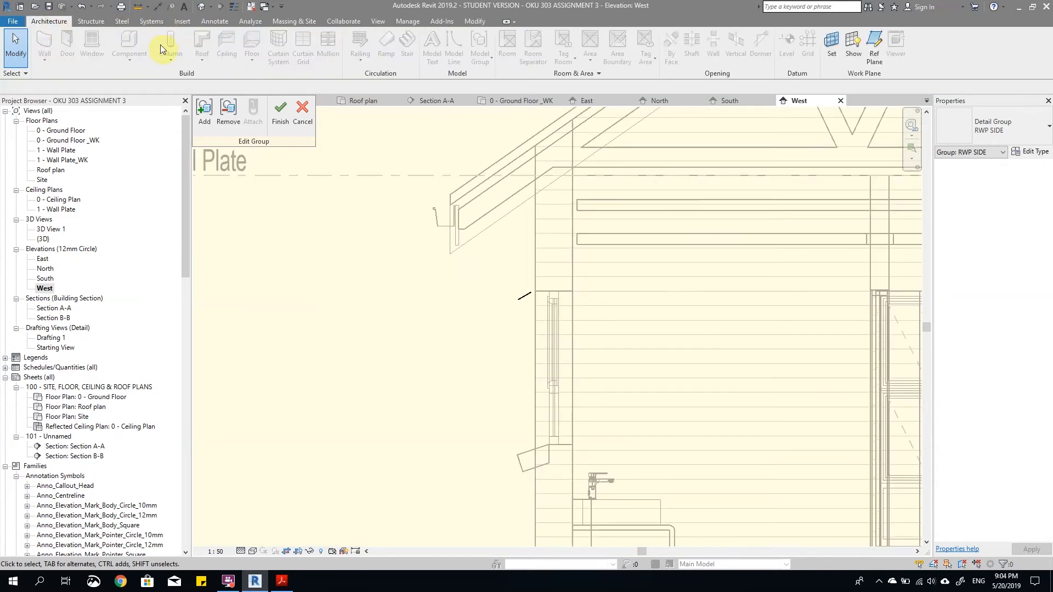
pyautogui.click(208, 21)
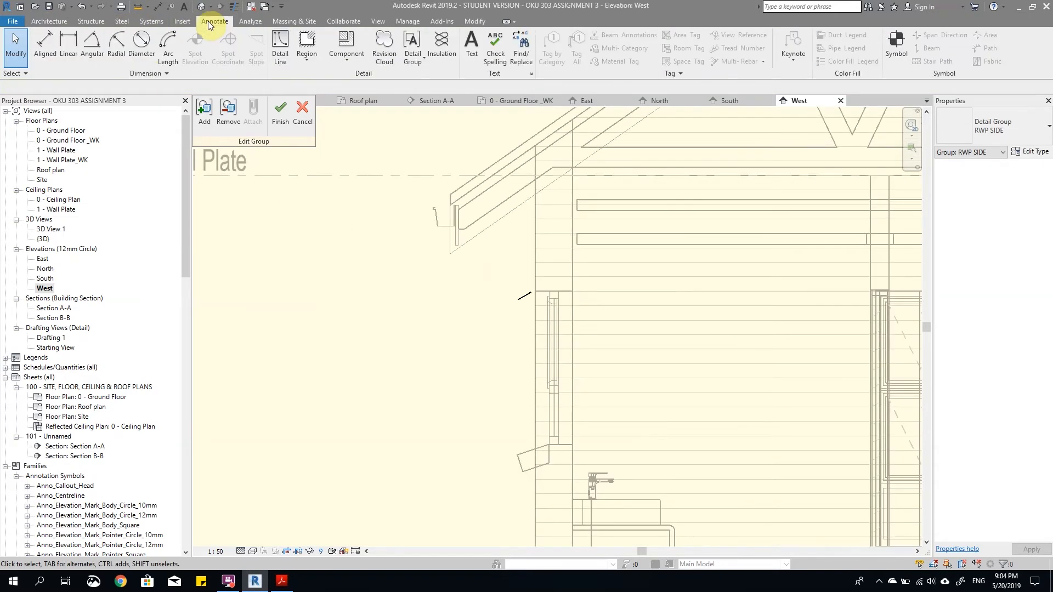
pyautogui.click(305, 57)
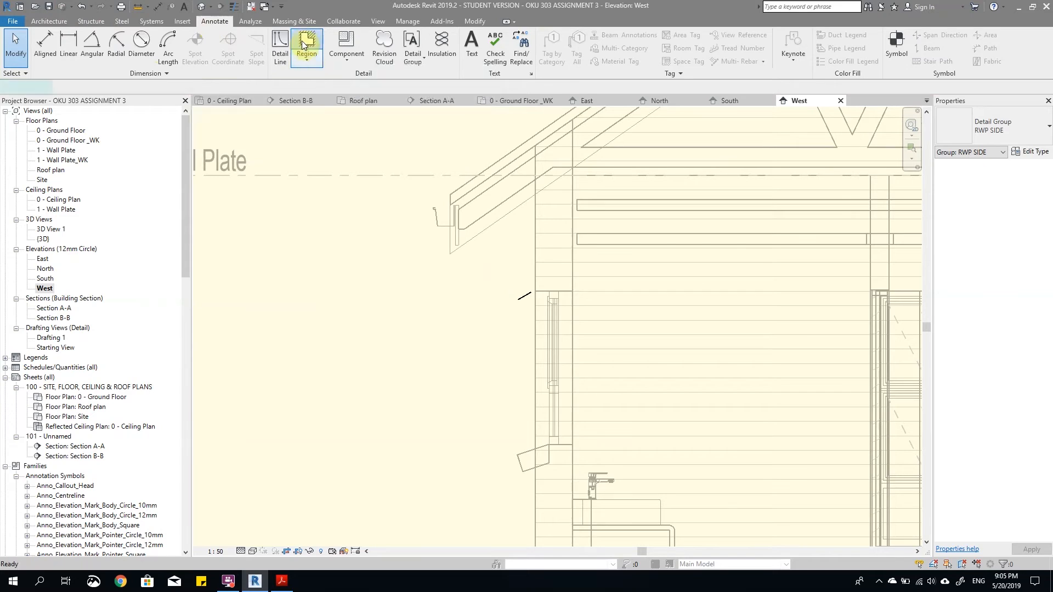
pyautogui.scroll(-4, 493, 285)
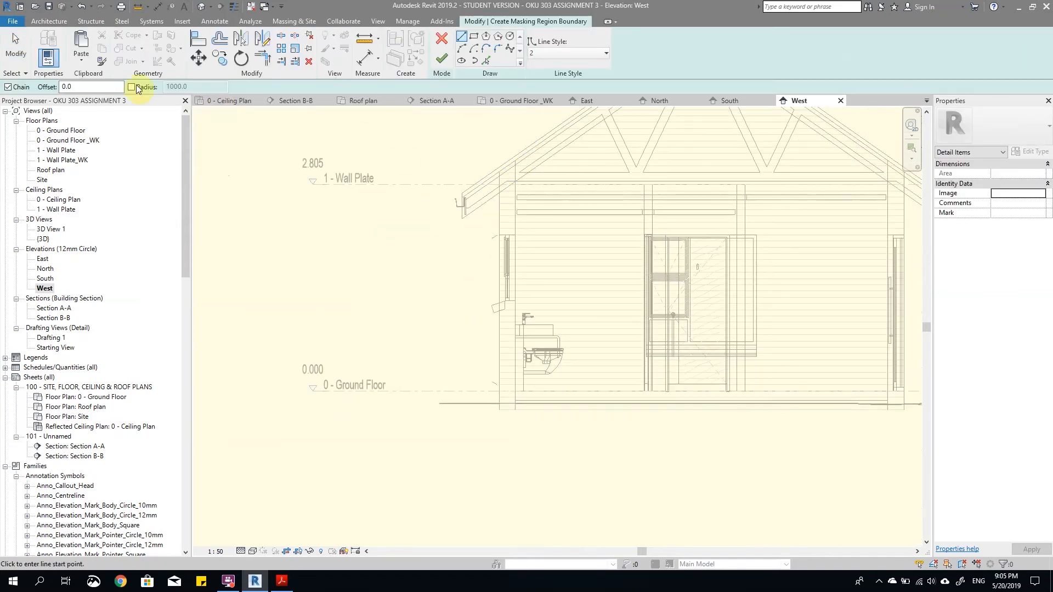
# Step: Paste the cut downpipe outline from the clipboard into the masking region sketch beside the wall and finish the paste
pyautogui.click(81, 60)
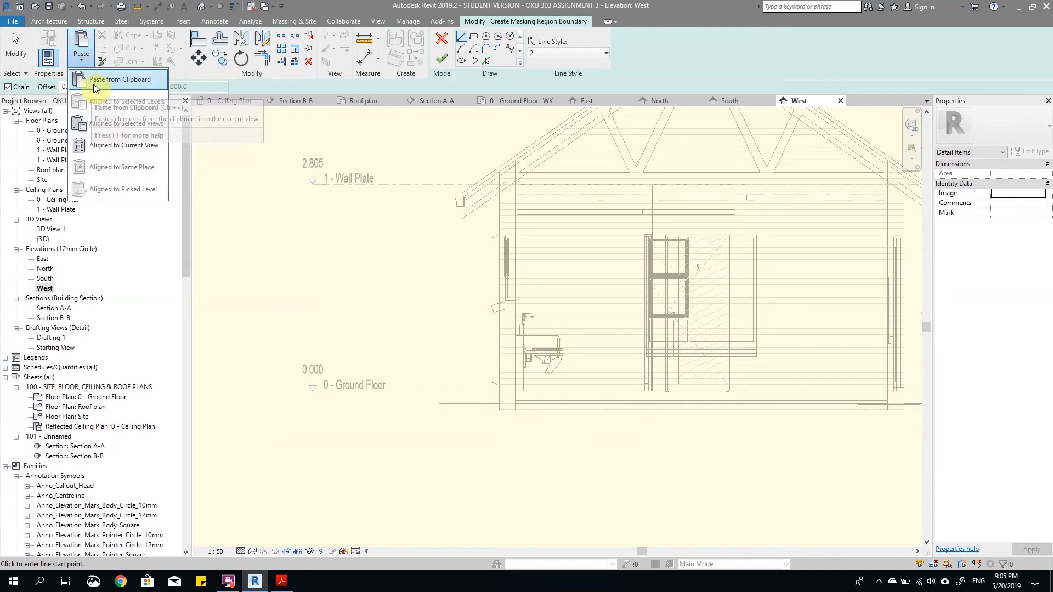
pyautogui.click(93, 84)
pyautogui.click(498, 364)
pyautogui.scroll(5, 497, 365)
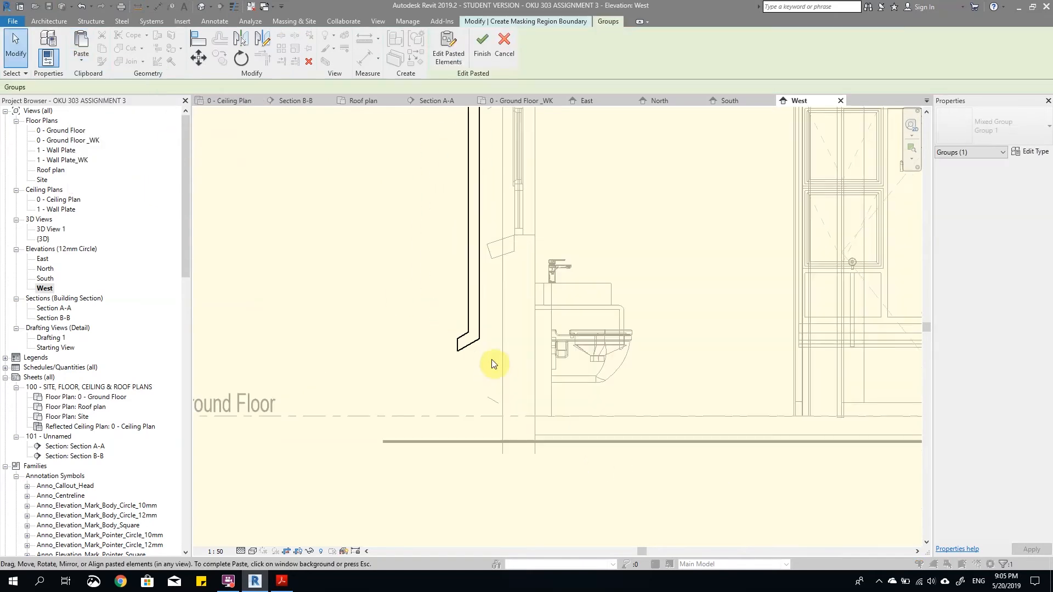
pyautogui.scroll(3, 480, 343)
pyautogui.scroll(-3, 514, 362)
pyautogui.scroll(3, 496, 342)
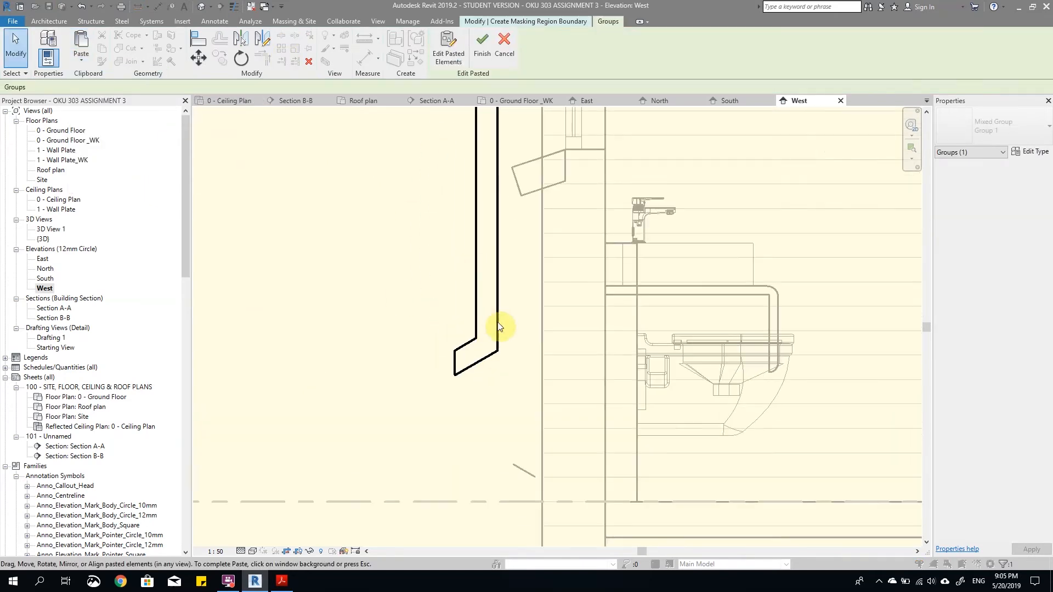
pyautogui.scroll(-6, 509, 334)
pyautogui.click(445, 224)
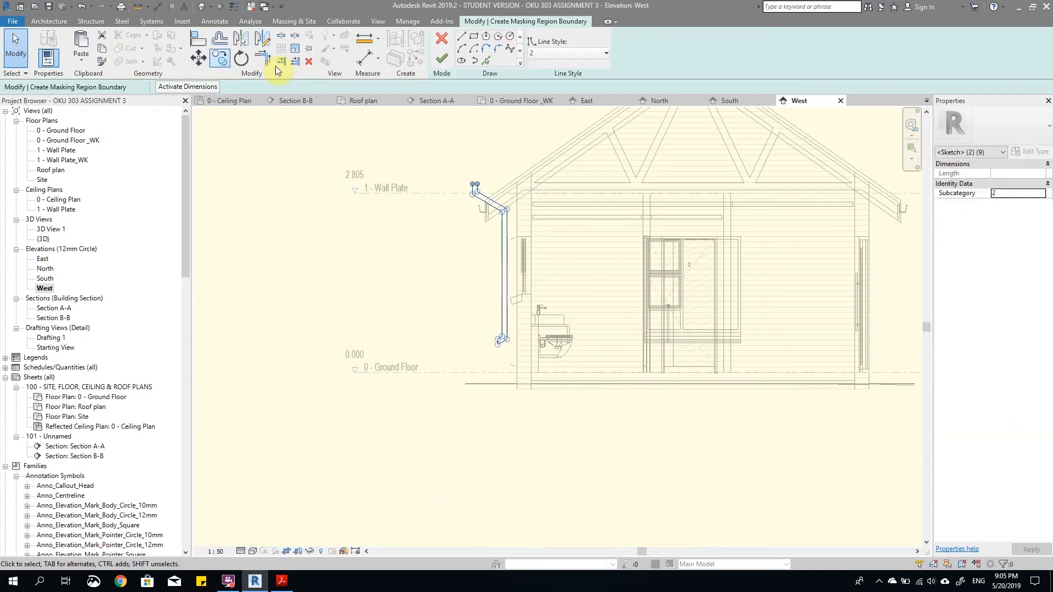
# Step: Move the pasted outline so its lower bend corner nearest the wall lands on the matching end of the bend joint line
pyautogui.click(198, 58)
pyautogui.scroll(4, 516, 344)
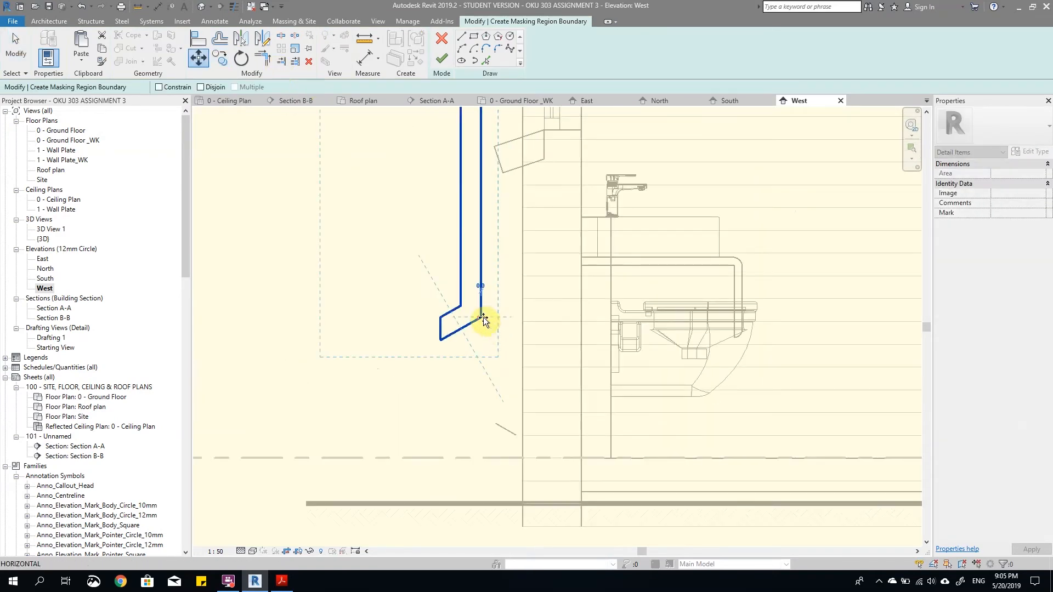
pyautogui.click(482, 315)
pyautogui.scroll(1, 521, 436)
pyautogui.scroll(1, 520, 437)
pyautogui.click(507, 441)
pyautogui.scroll(-4, 480, 406)
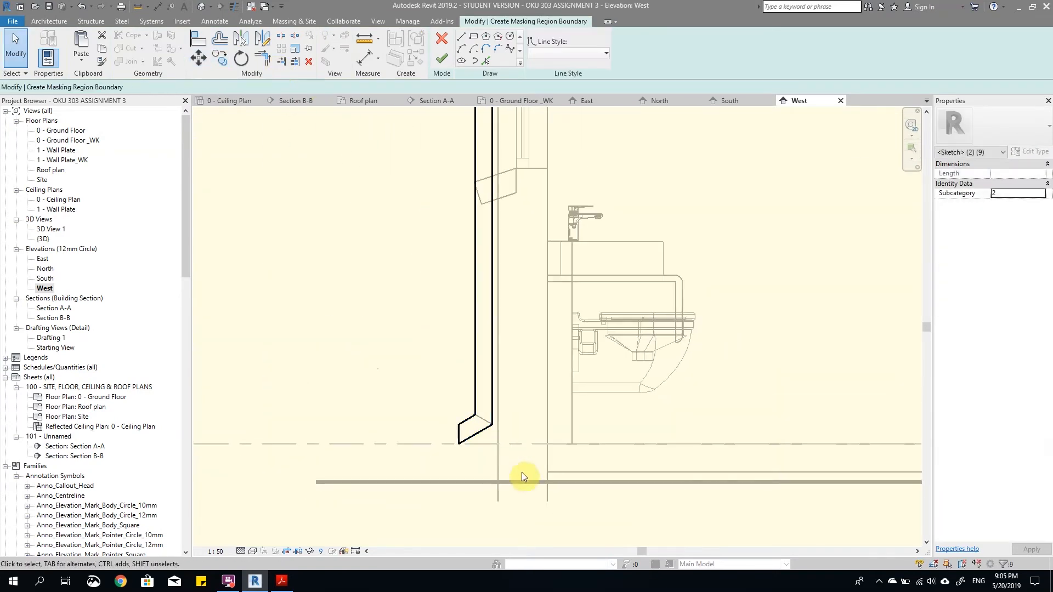
pyautogui.click(519, 474)
# Step: Pick the eave's vertical and sloping edges as boundary lines behind the gutter and set their line style to <Invisible lines>
pyautogui.scroll(-3, 524, 480)
pyautogui.scroll(3, 463, 230)
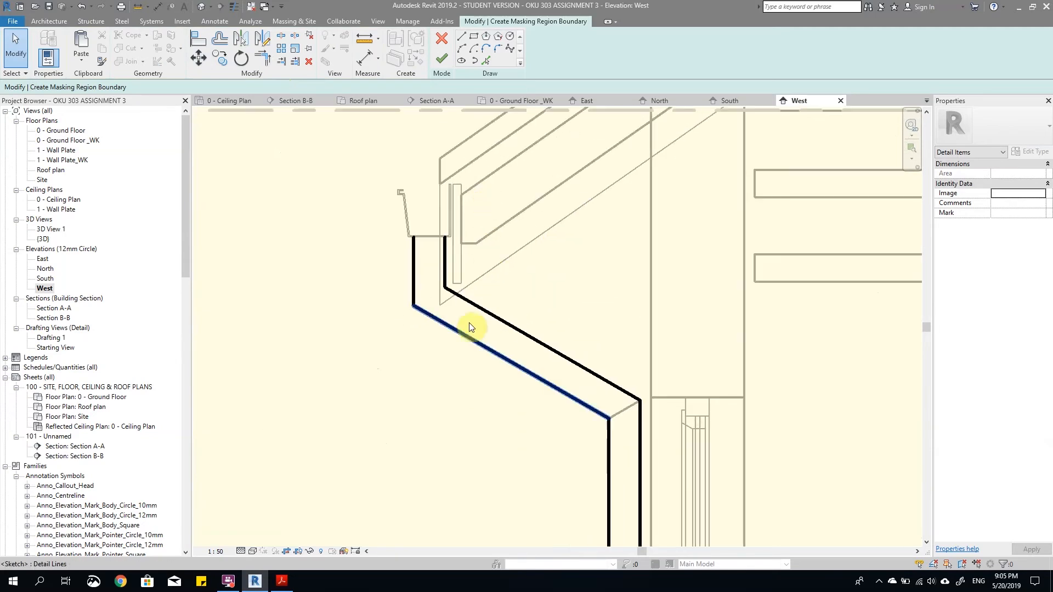
pyautogui.click(485, 60)
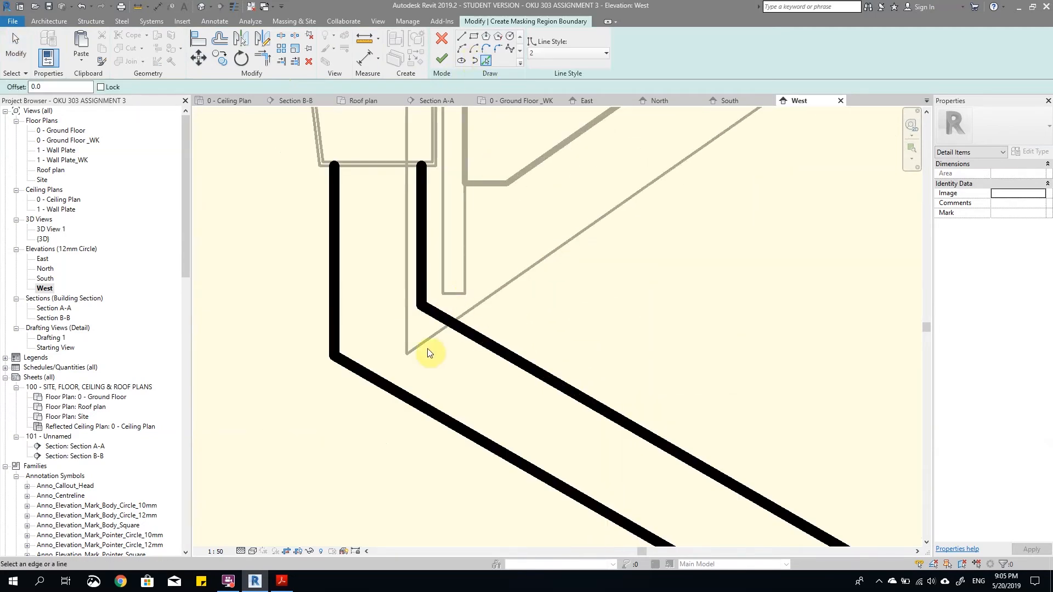
pyautogui.click(571, 50)
pyautogui.scroll(-5, 567, 230)
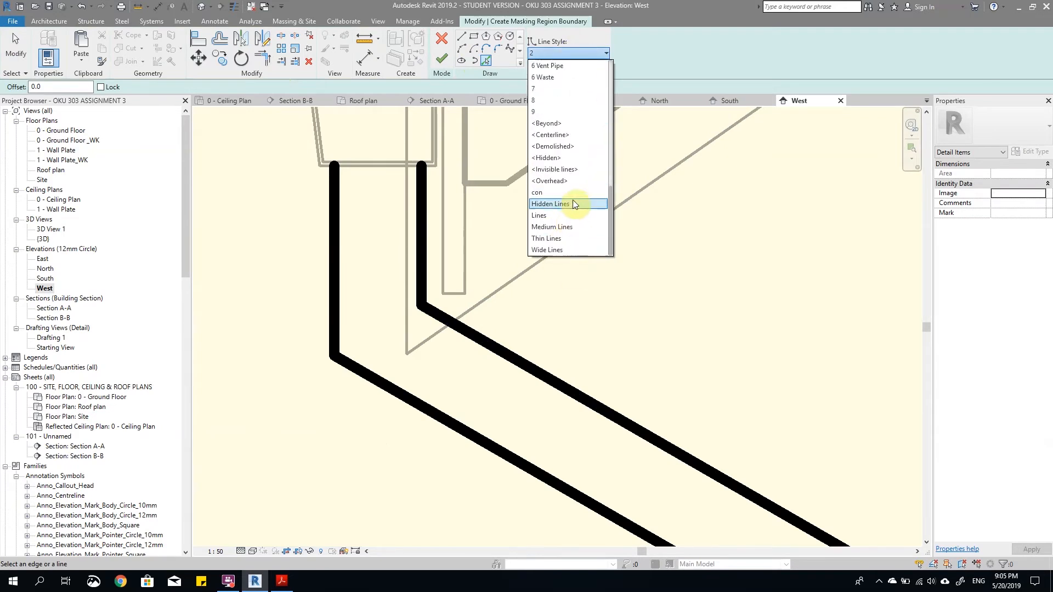
pyautogui.click(573, 203)
pyautogui.click(431, 335)
pyautogui.click(405, 307)
pyautogui.press('Escape')
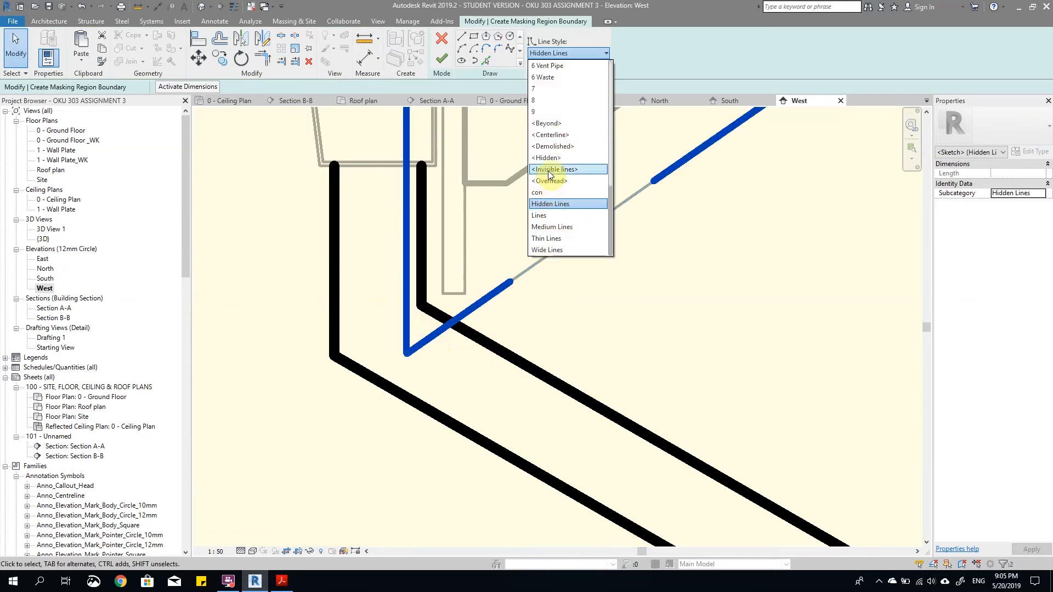
pyautogui.click(550, 170)
pyautogui.press('Escape')
# Step: Trim the sloping eave boundary line and the downpipe's upper sloping line to a corner where they cross
pyautogui.press('t')
pyautogui.press('r')
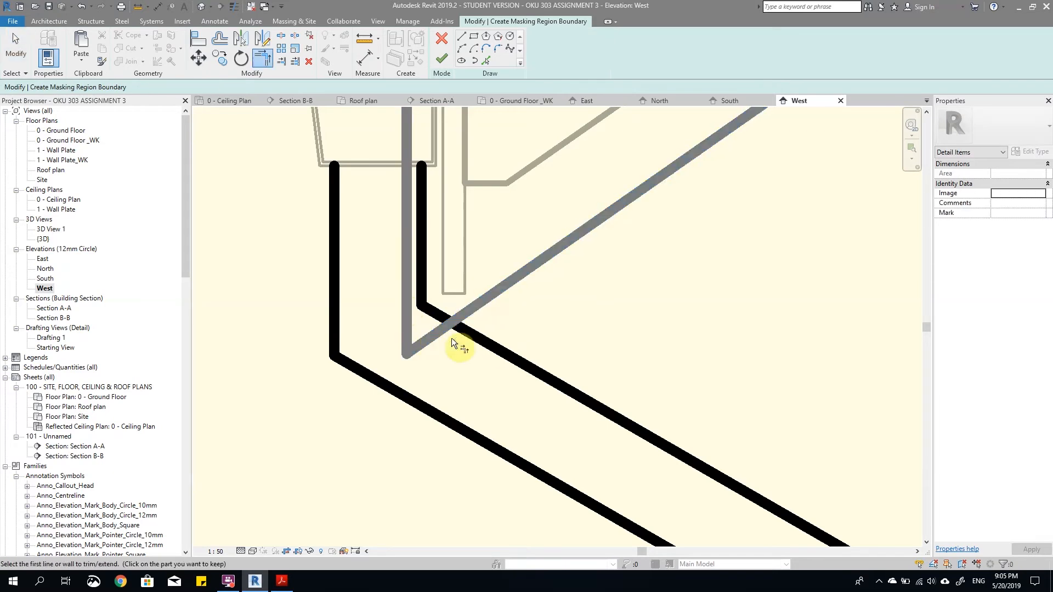
pyautogui.click(479, 336)
pyautogui.click(427, 307)
pyautogui.press('Escape')
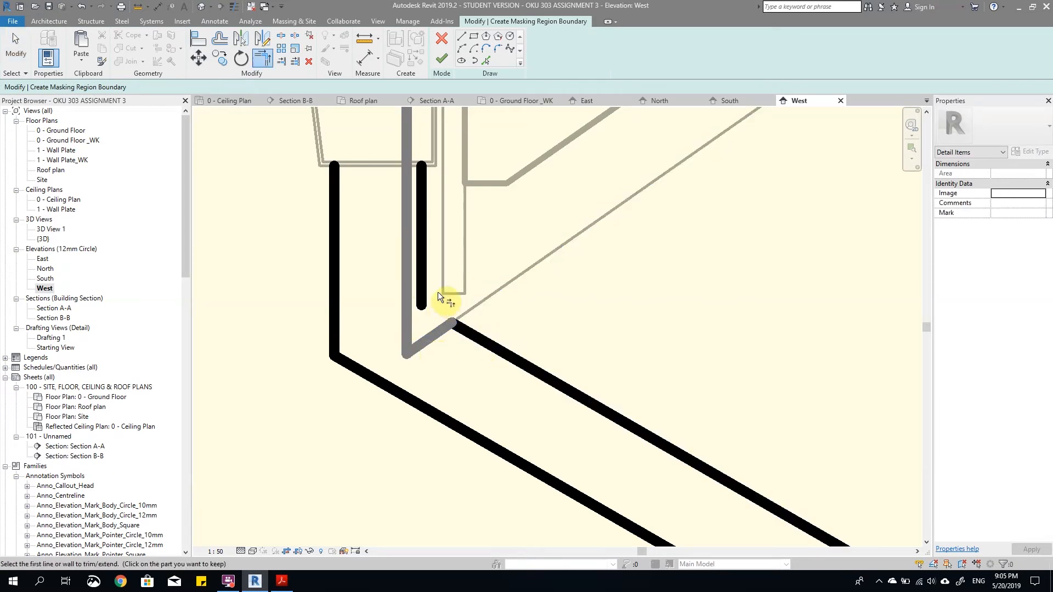
# Step: Draw a boundary line across the top of the downpipe along the gutter's underside
pyautogui.scroll(-3, 385, 145)
pyautogui.click(464, 41)
pyautogui.scroll(3, 407, 204)
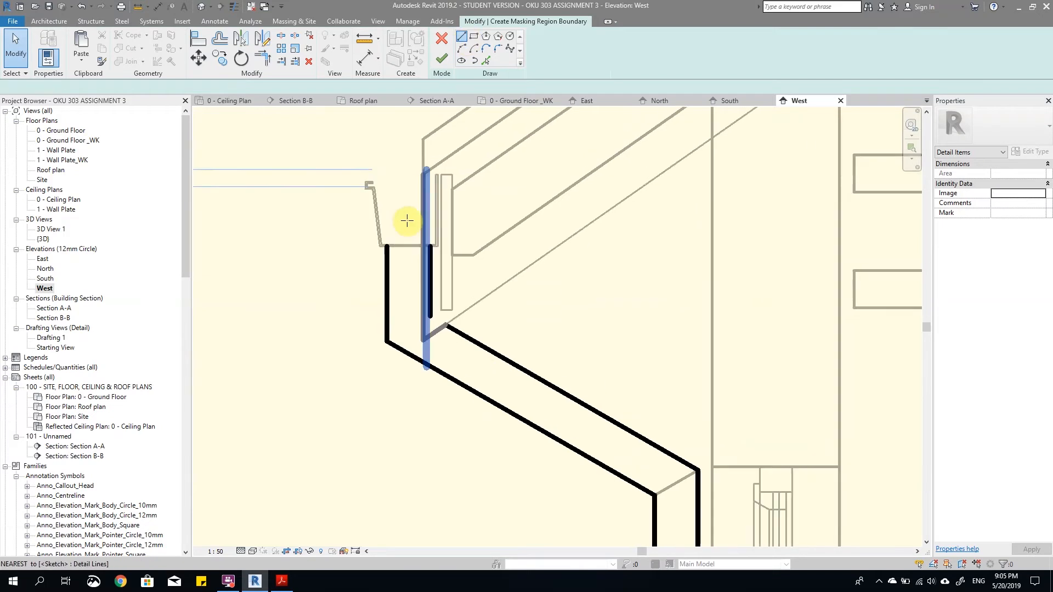
pyautogui.click(371, 271)
pyautogui.click(451, 271)
pyautogui.press('Escape')
pyautogui.press('Escape')
# Step: Match the line style of the new top boundary line to the downpipe's outer vertical line
pyautogui.press('m')
pyautogui.press('a')
pyautogui.click(373, 317)
pyautogui.click(389, 271)
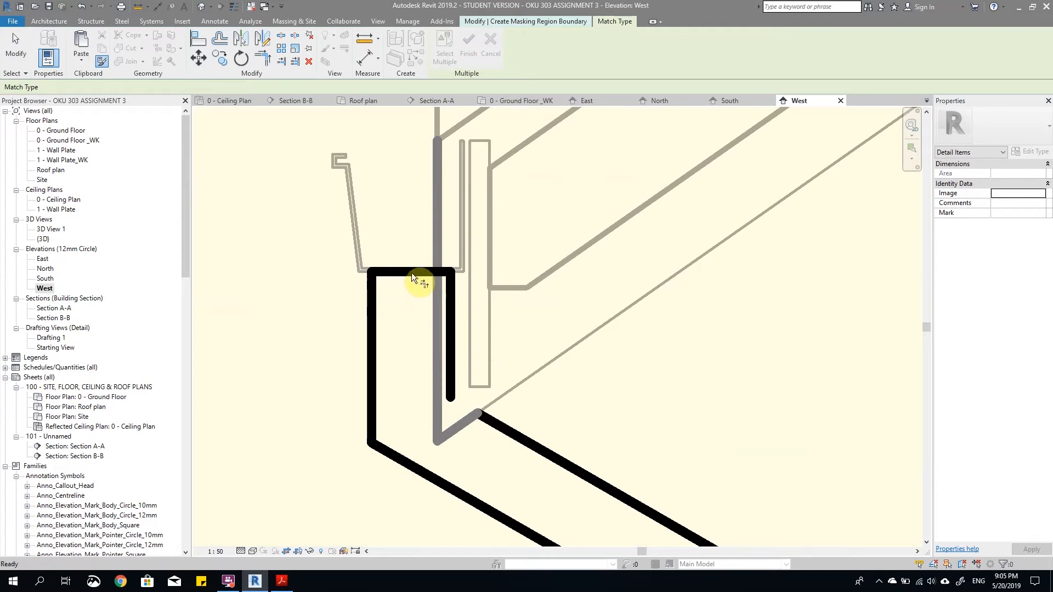
pyautogui.press('Escape')
# Step: Trim the top line to the vertical eave line, delete the leftover short vertical line, and finish the masking region
pyautogui.click(450, 304)
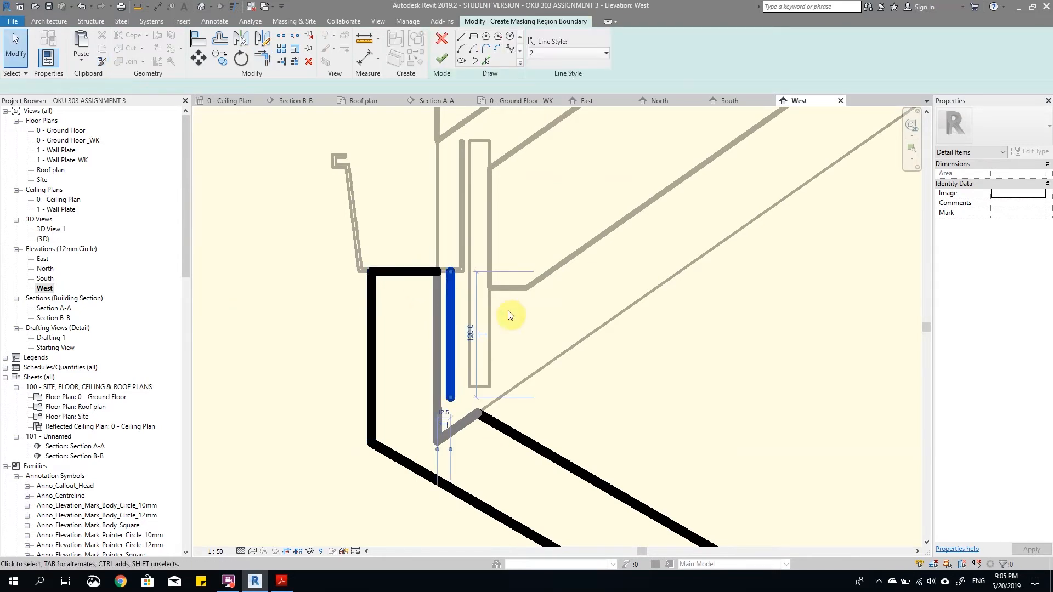
pyautogui.click(500, 314)
pyautogui.scroll(-3, 500, 314)
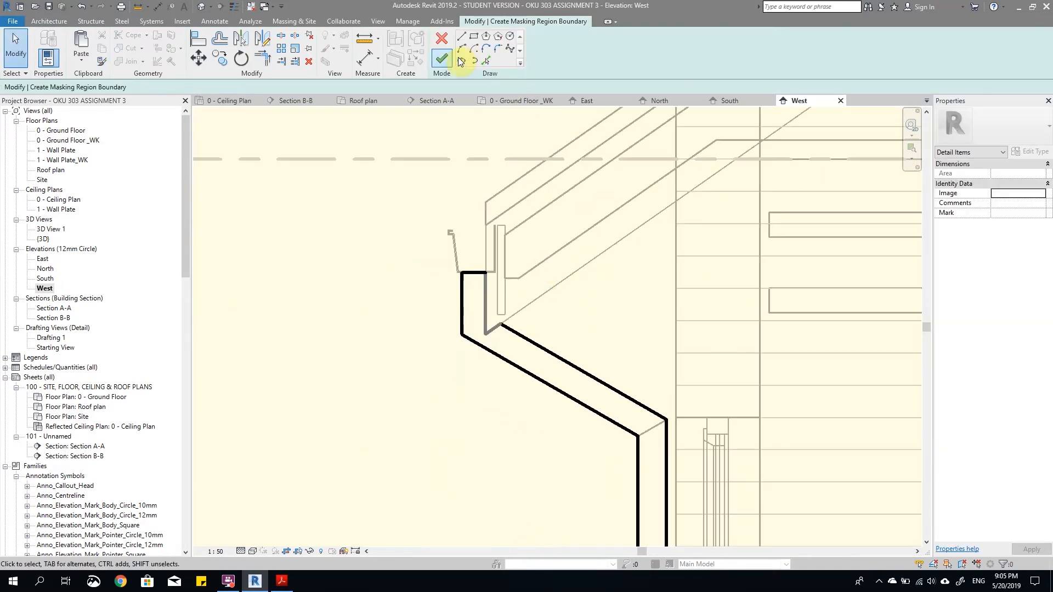
pyautogui.click(442, 59)
# Step: Inspect the finished downpipe masking region from the gutter down along the wall
pyautogui.scroll(-3, 630, 470)
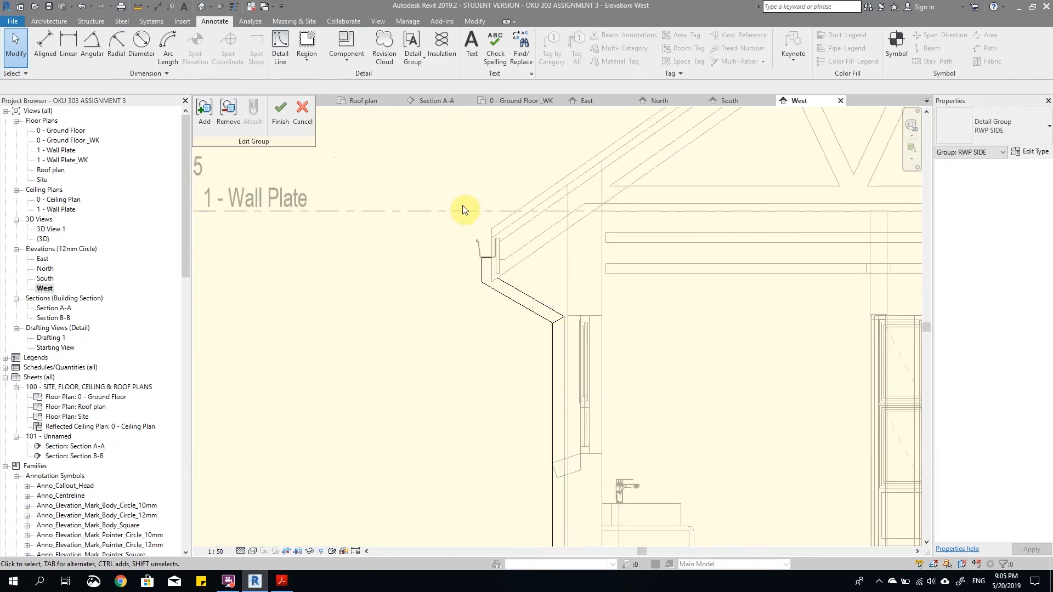
pyautogui.scroll(-3, 463, 276)
pyautogui.scroll(4, 482, 282)
pyautogui.scroll(4, 468, 343)
pyautogui.scroll(-5, 462, 324)
pyautogui.scroll(-2, 469, 357)
pyautogui.scroll(3, 478, 290)
pyautogui.moveTo(479, 148); pyautogui.dragTo(486, 270, button='middle')
pyautogui.scroll(5, 442, 212)
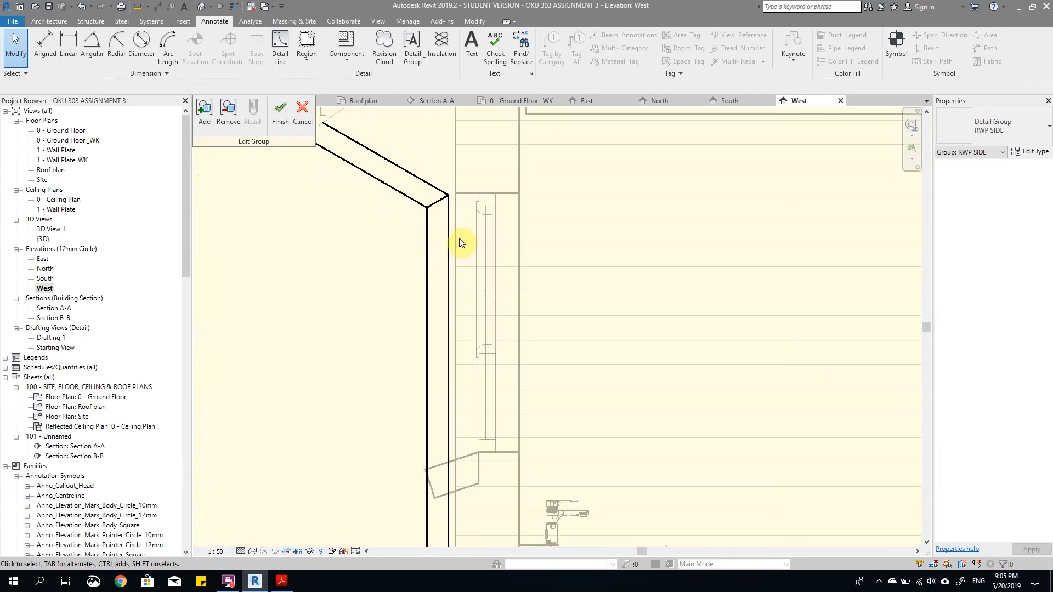
# Step: Draw a horizontal detail line about 100 mm long just below the upper bend, from the downpipe's outer edge to the wall
pyautogui.scroll(1, 398, 239)
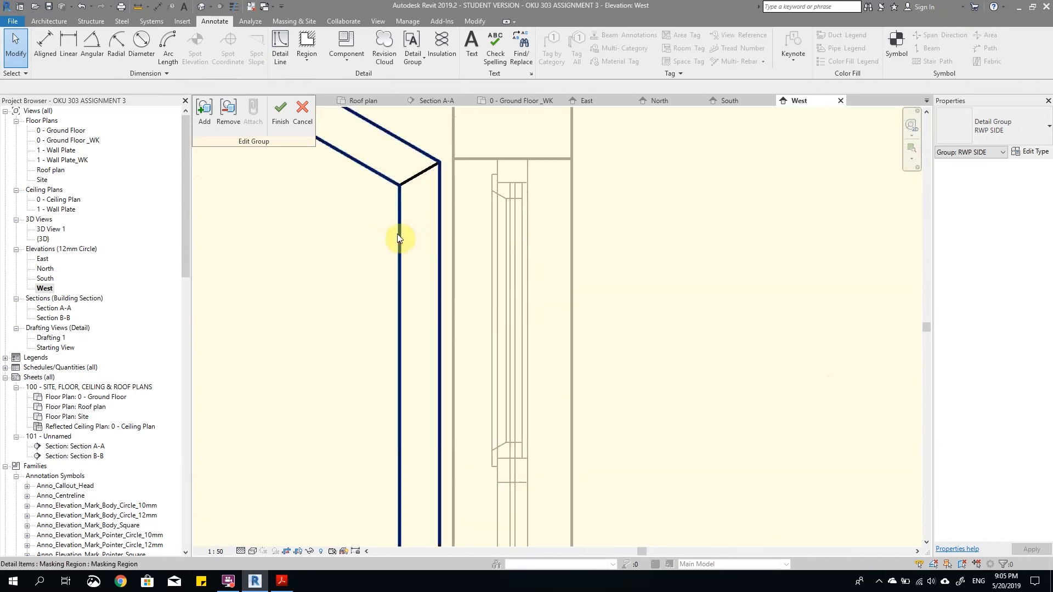
pyautogui.click(421, 176)
pyautogui.rightClick(421, 180)
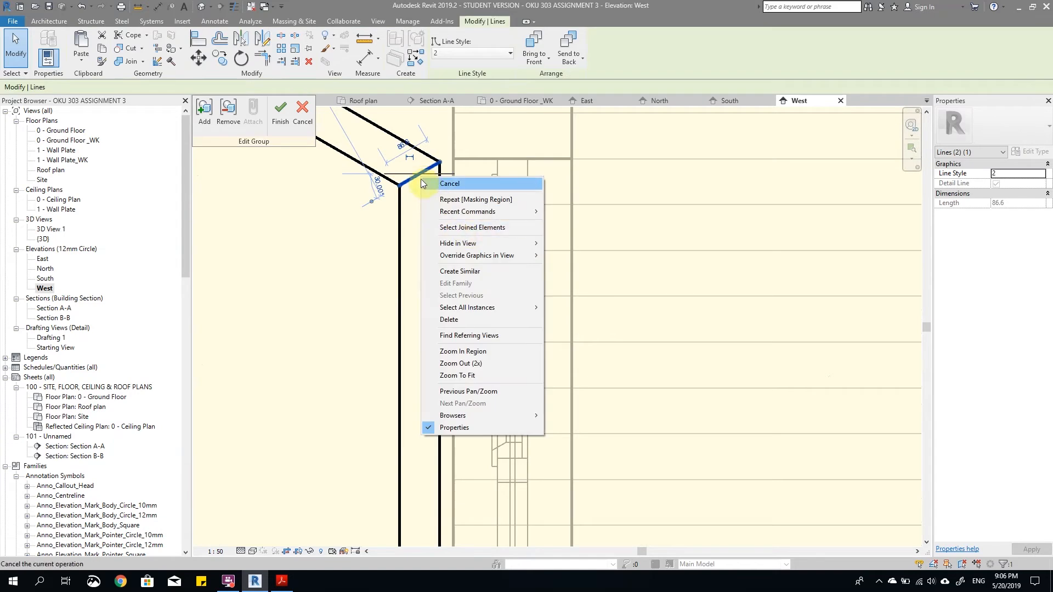
pyautogui.click(460, 271)
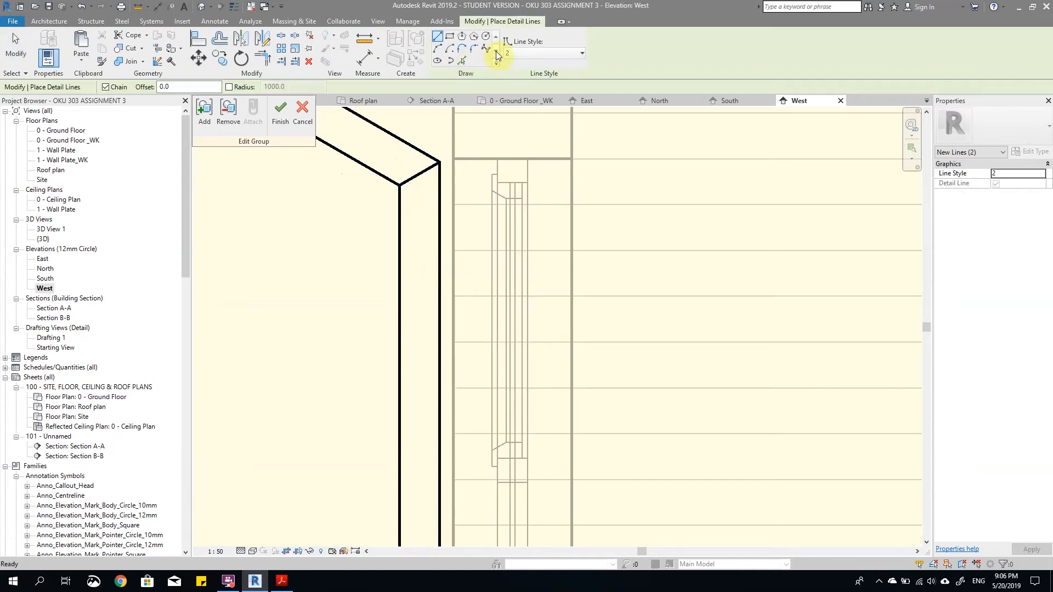
pyautogui.scroll(2, 390, 230)
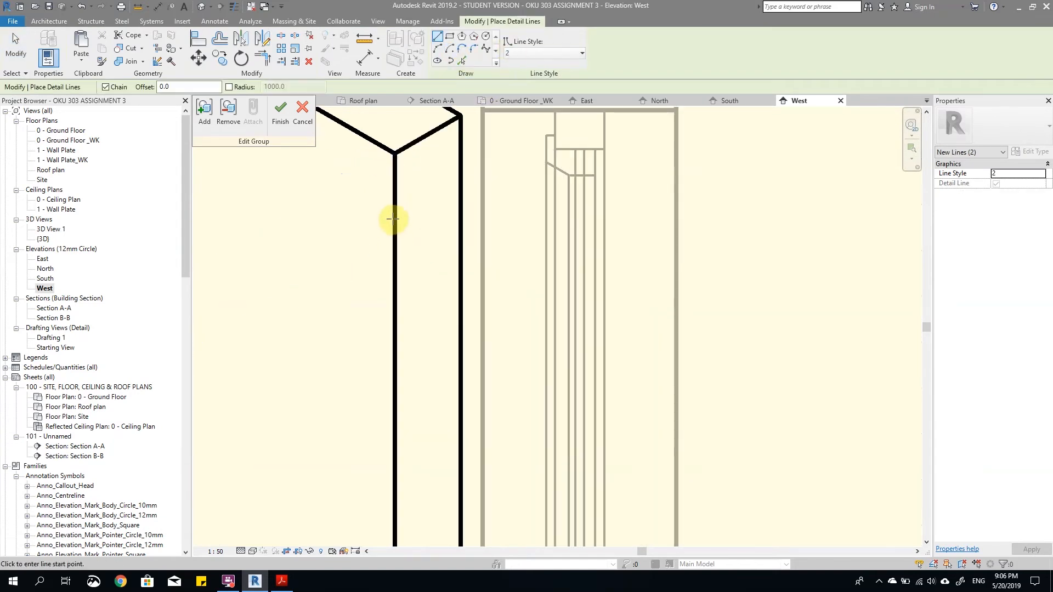
pyautogui.click(395, 218)
pyautogui.click(483, 219)
pyautogui.press('Escape')
pyautogui.press('Escape')
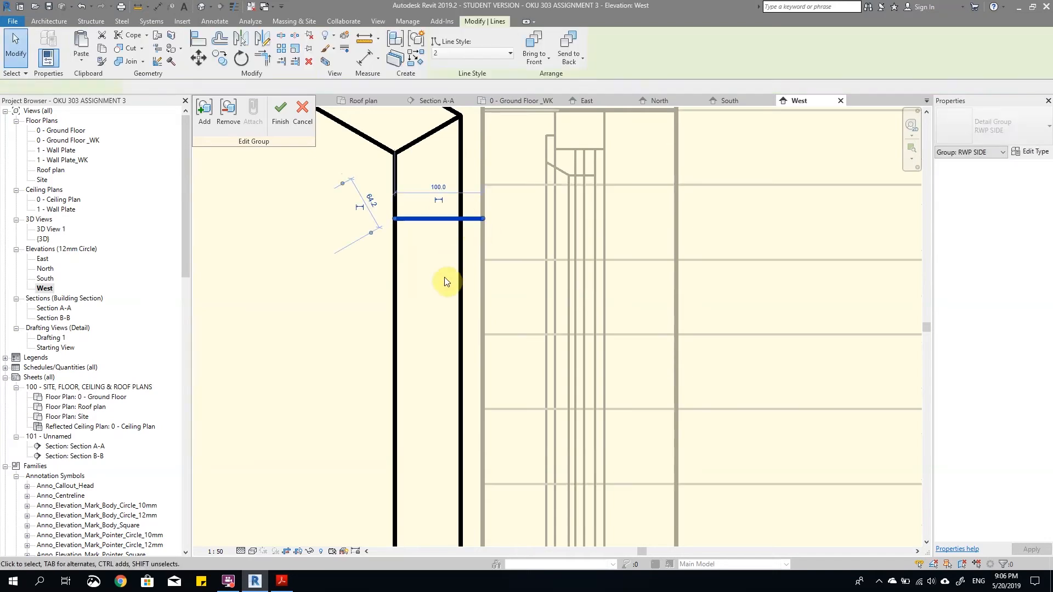
# Step: Copy the horizontal detail line a short distance straight down to form the upper pipe bracket
pyautogui.click(220, 58)
pyautogui.click(421, 218)
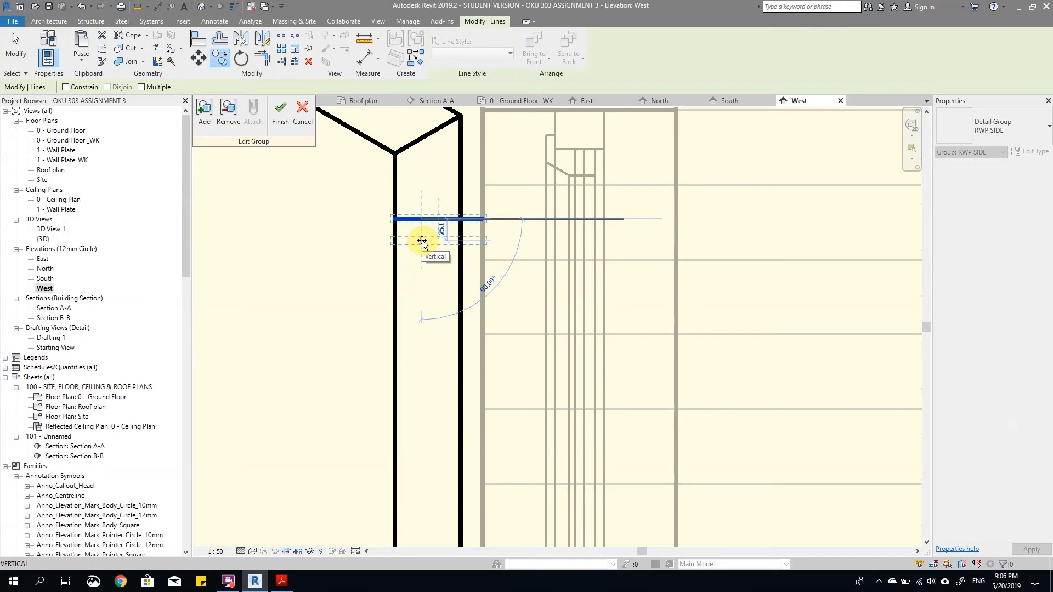
pyautogui.press('Return')
pyautogui.press('Escape')
# Step: Copy both upper bracket lines down the pipe to just above the lower bend
pyautogui.scroll(-2, 445, 268)
pyautogui.moveTo(383, 223); pyautogui.dragTo(467, 260)
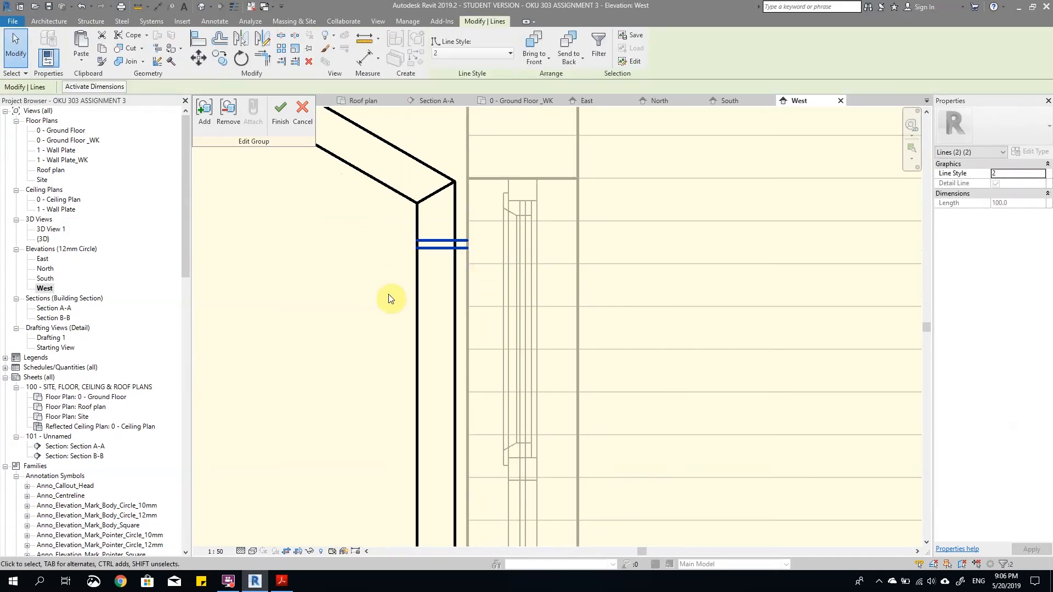
pyautogui.click(223, 66)
pyautogui.scroll(1, 416, 241)
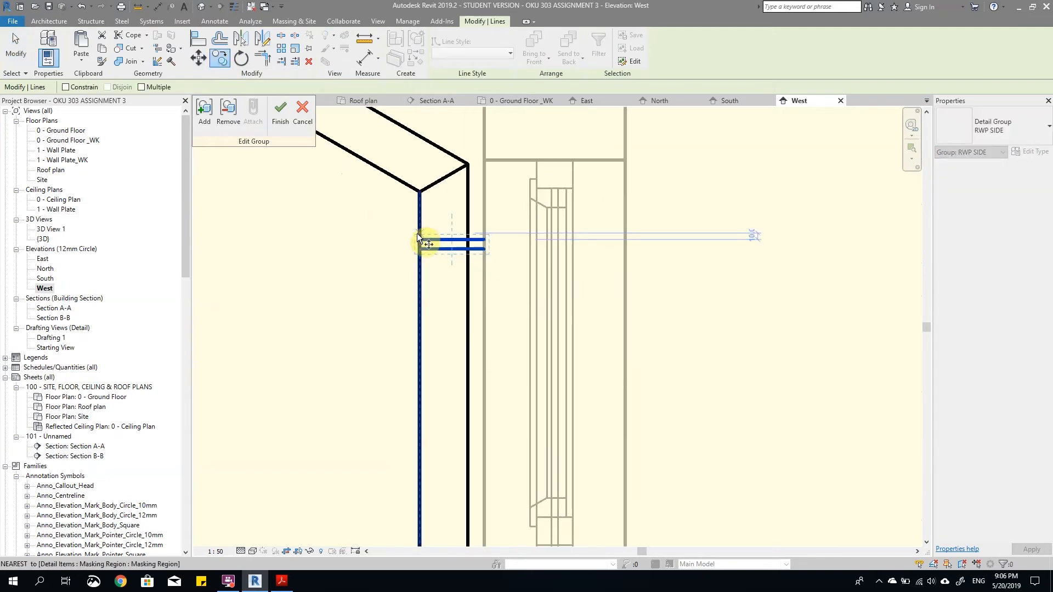
pyautogui.click(417, 240)
pyautogui.scroll(-3, 482, 253)
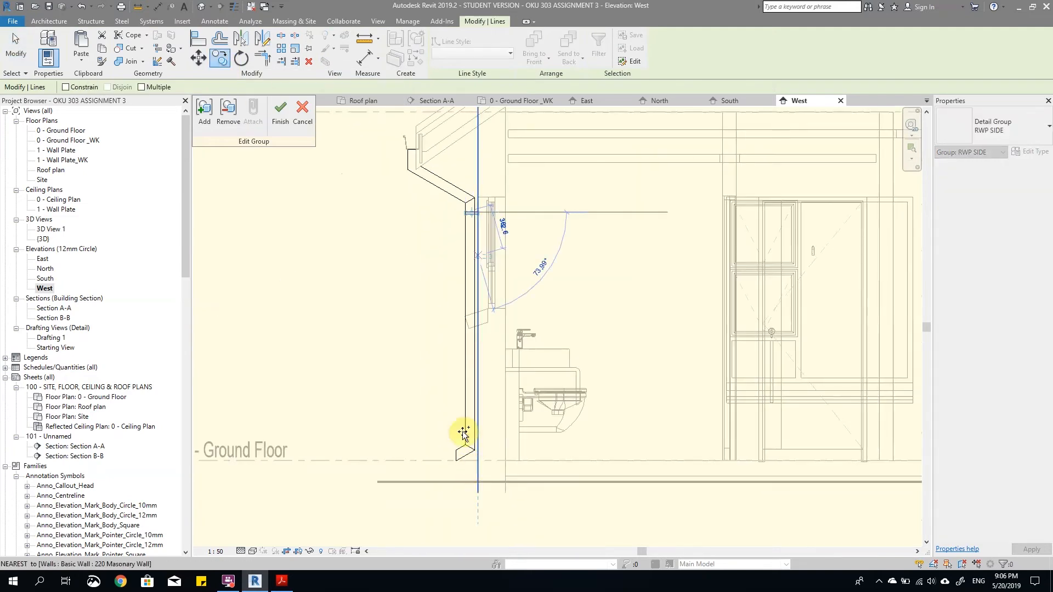
pyautogui.scroll(3, 461, 411)
pyautogui.scroll(2, 458, 408)
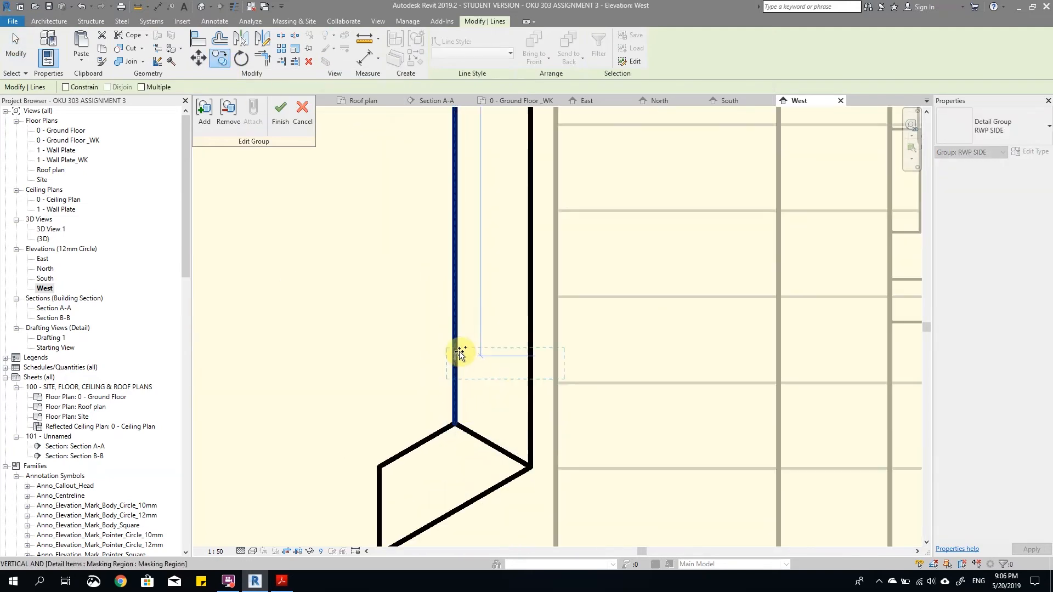
pyautogui.click(459, 317)
# Step: Nudge the two lower bracket lines slightly downward
pyautogui.moveTo(424, 295); pyautogui.dragTo(587, 351)
pyautogui.press('Down')
pyautogui.press('Down')
pyautogui.press('Down')
pyautogui.press('Down')
pyautogui.press('Down')
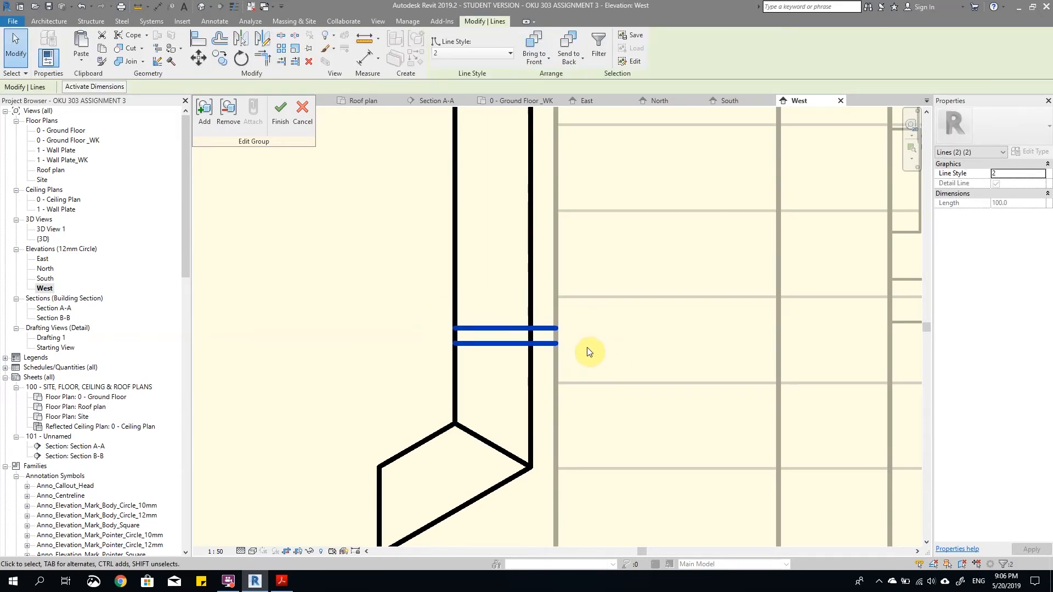
# Step: Finish editing the detail group RWP SIDE
pyautogui.scroll(-4, 586, 351)
pyautogui.scroll(-3, 547, 297)
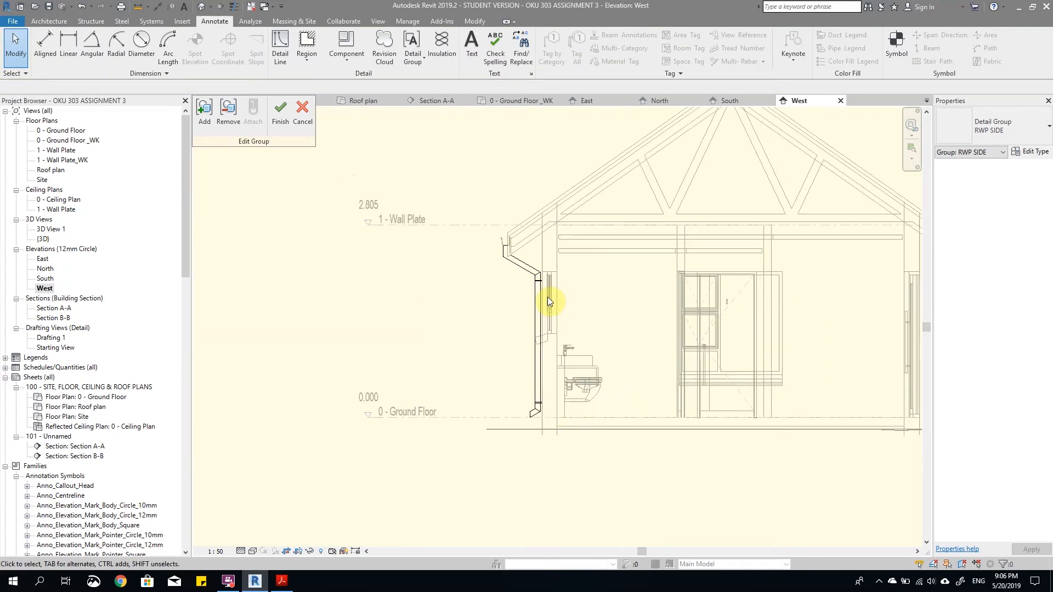
pyautogui.scroll(4, 547, 297)
pyautogui.click(280, 112)
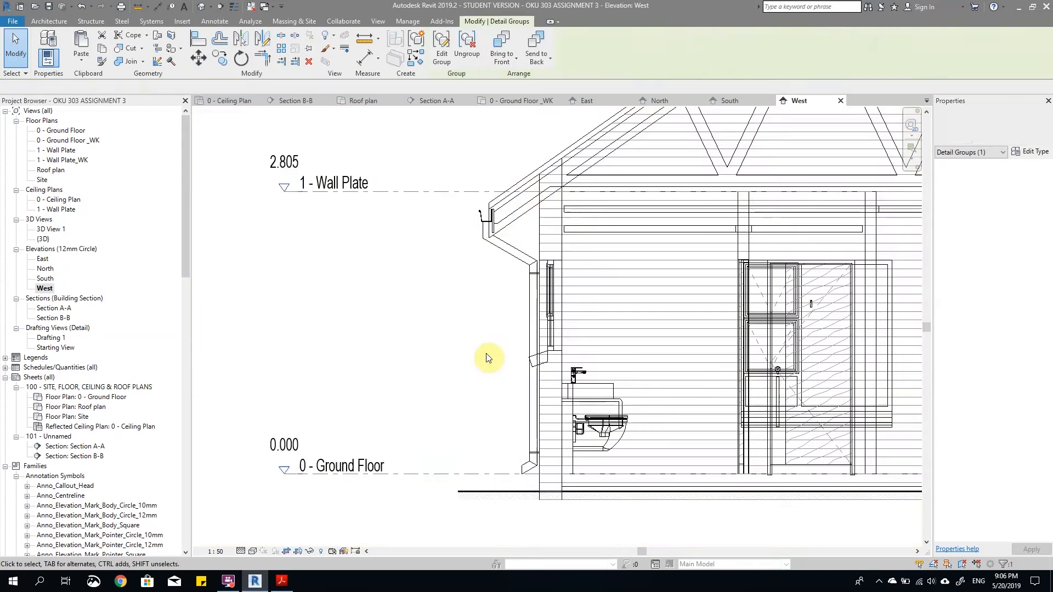
# Step: Set the West elevation's visual style to Shaded
pyautogui.scroll(3, 470, 291)
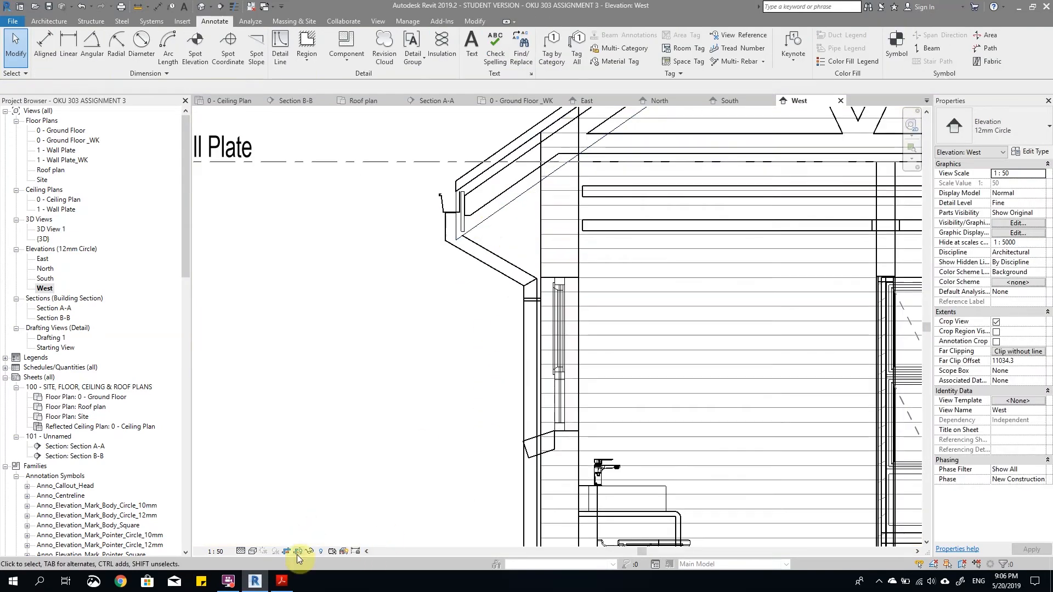
pyautogui.click(253, 551)
pyautogui.click(270, 507)
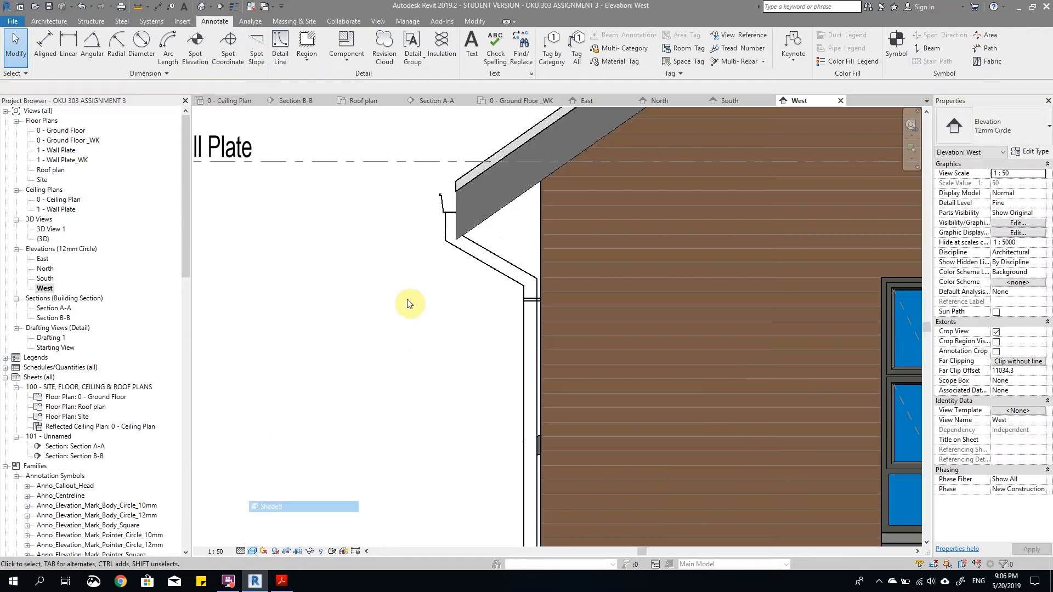
# Step: Set the West elevation's visual style to Hidden Line
pyautogui.click(254, 553)
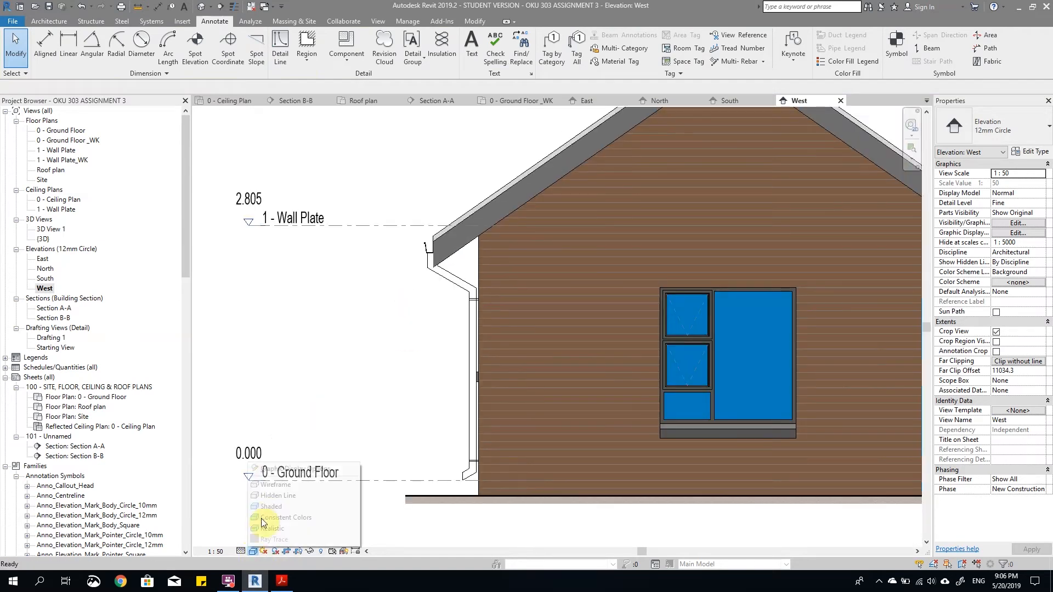
pyautogui.click(266, 497)
pyautogui.scroll(5, 430, 301)
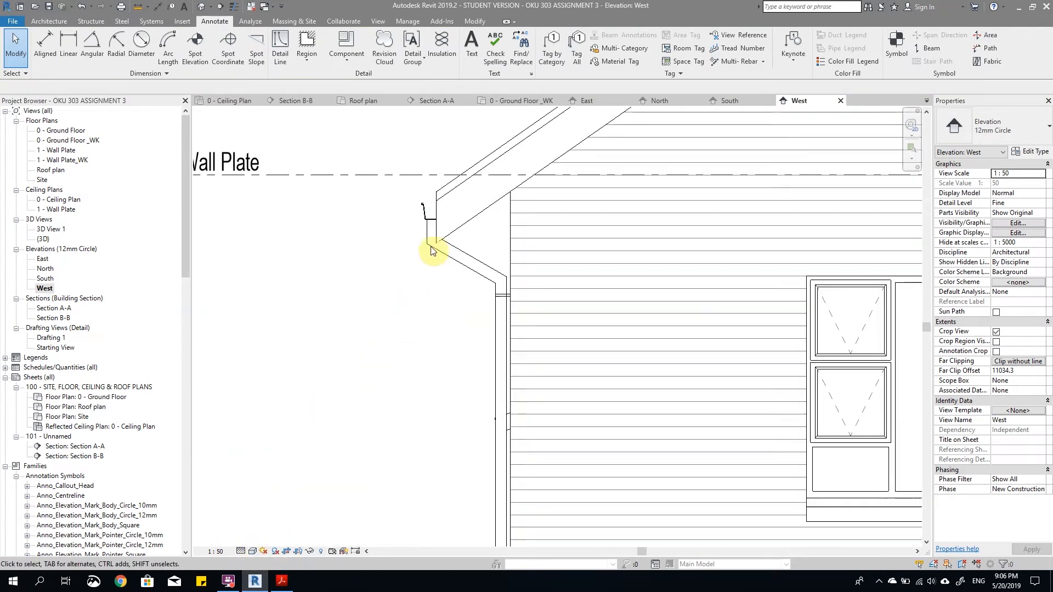
# Step: Open the detail group RWP SIDE on the West elevation for editing at the downpipe's upper bend
pyautogui.scroll(3, 460, 230)
pyautogui.scroll(-2, 486, 227)
pyautogui.scroll(2, 475, 229)
pyautogui.scroll(-3, 428, 236)
pyautogui.scroll(4, 458, 269)
pyautogui.scroll(-3, 444, 282)
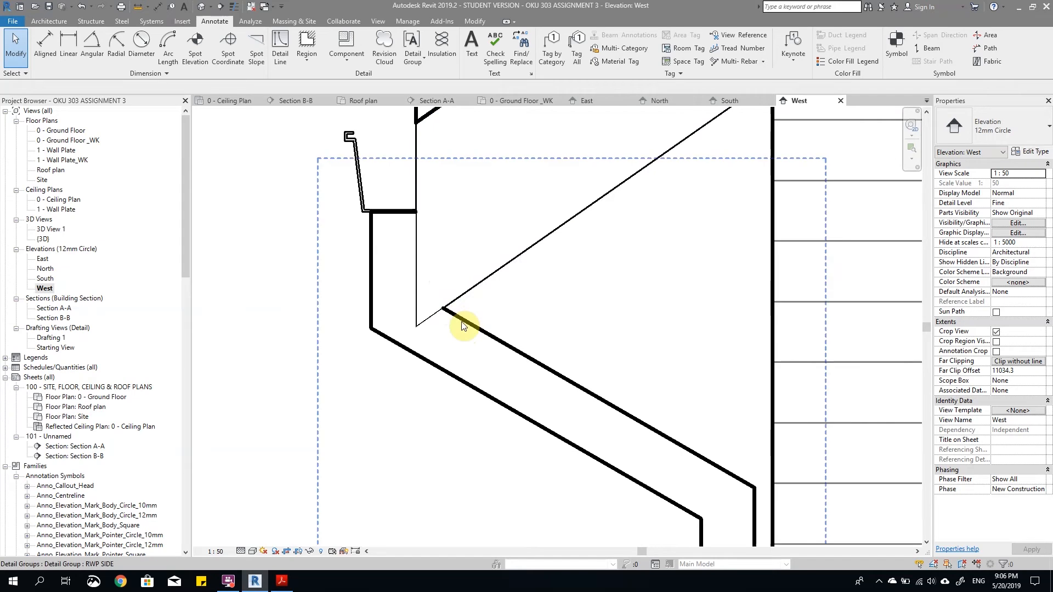
pyautogui.click(462, 325)
pyautogui.doubleClick(465, 303)
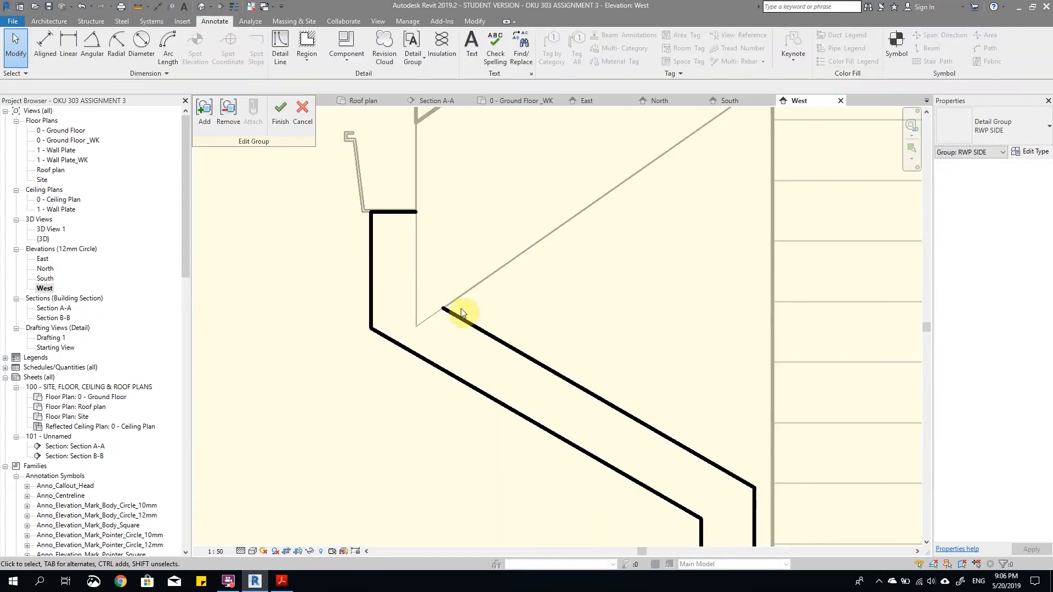
# Step: Give the masking region's two invisible edges at the upper bend the line style 2 DOOR OPENING and finish the boundary and group edits
pyautogui.scroll(2, 455, 299)
pyautogui.click(427, 305)
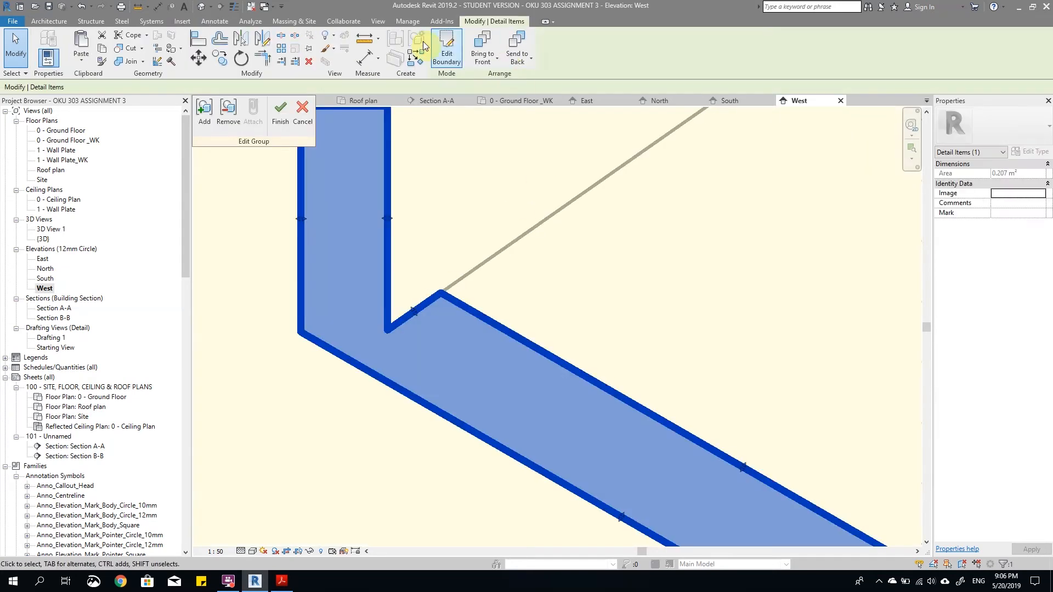
pyautogui.scroll(-3, 441, 251)
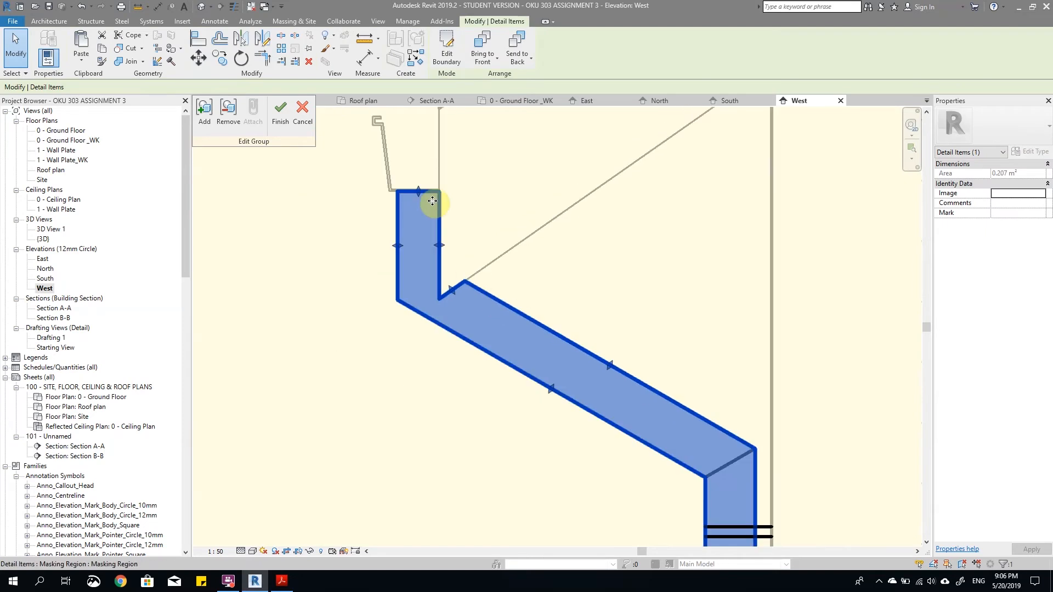
pyautogui.click(452, 271)
pyautogui.scroll(3, 452, 273)
pyautogui.click(465, 294)
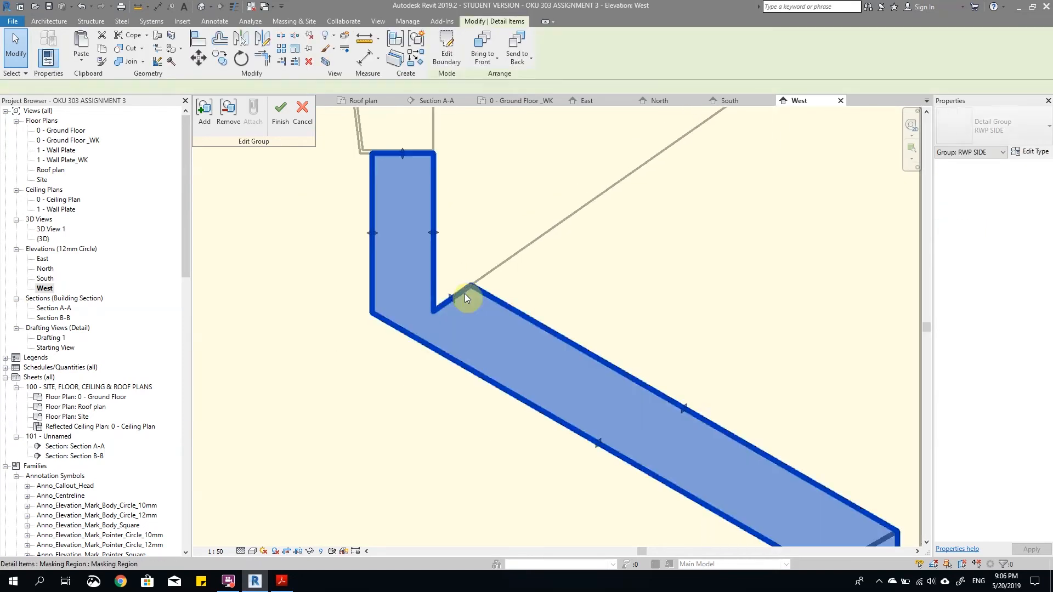
pyautogui.click(444, 56)
pyautogui.moveTo(400, 145); pyautogui.dragTo(529, 319)
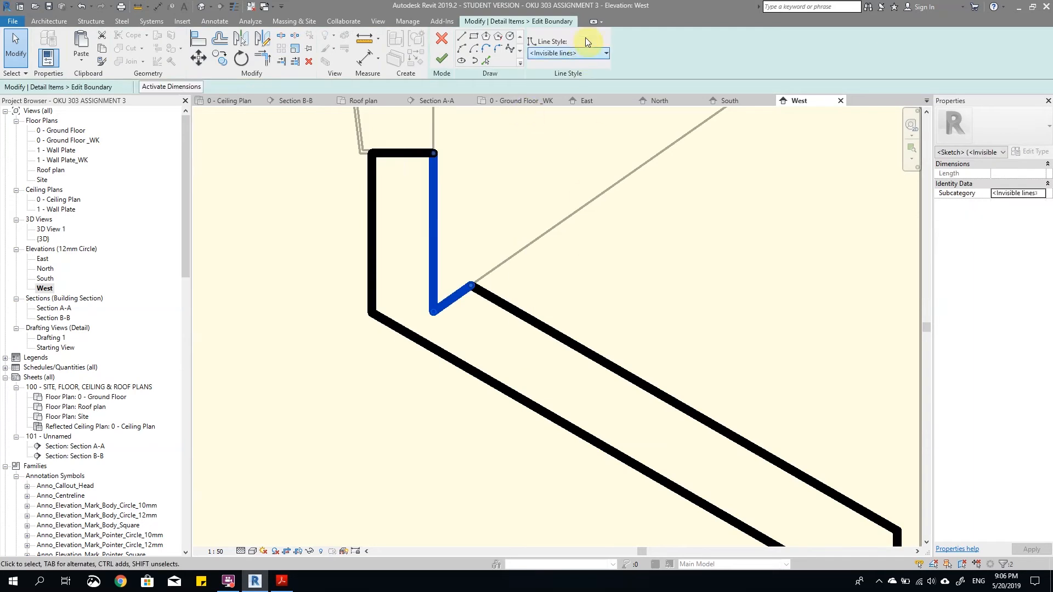
pyautogui.click(585, 53)
pyautogui.scroll(5, 587, 51)
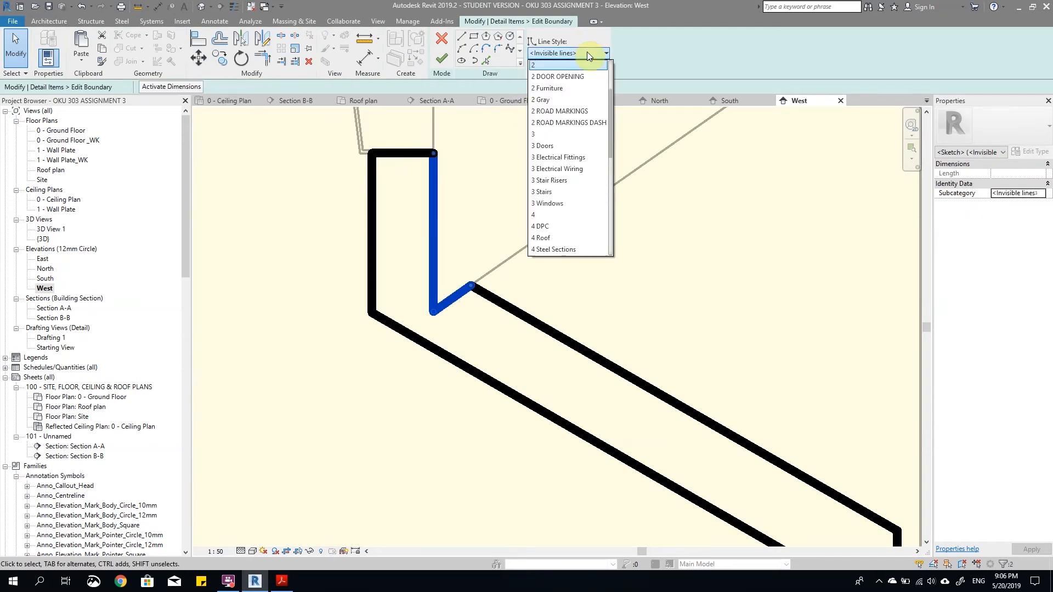
pyautogui.click(560, 76)
pyautogui.click(442, 58)
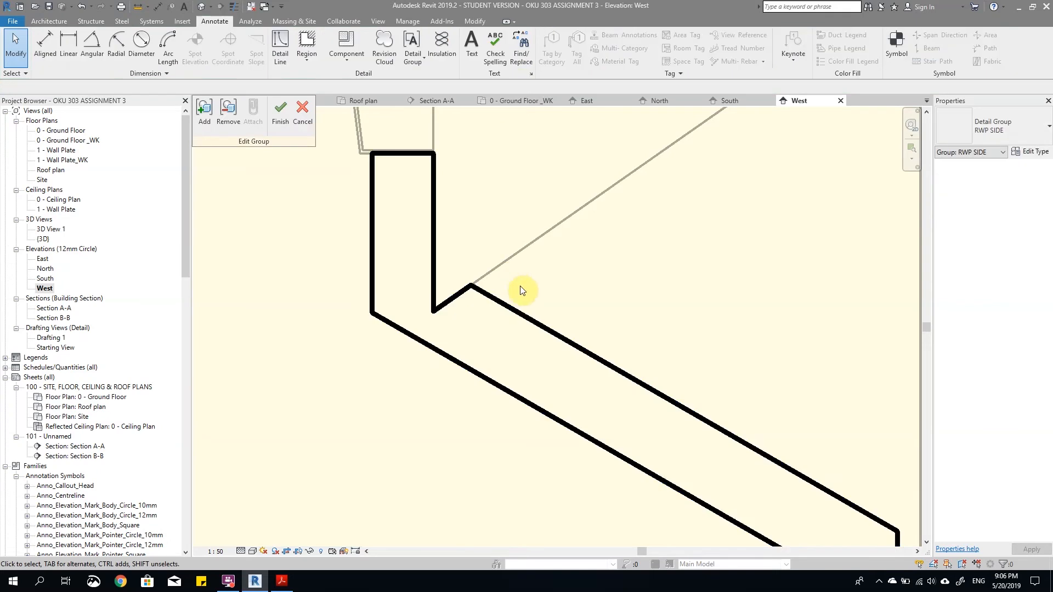
pyautogui.scroll(-5, 520, 275)
pyautogui.click(280, 115)
# Step: Reopen the downpipe detail group RWP SIDE for editing
pyautogui.click(482, 331)
pyautogui.scroll(3, 622, 331)
pyautogui.click(659, 371)
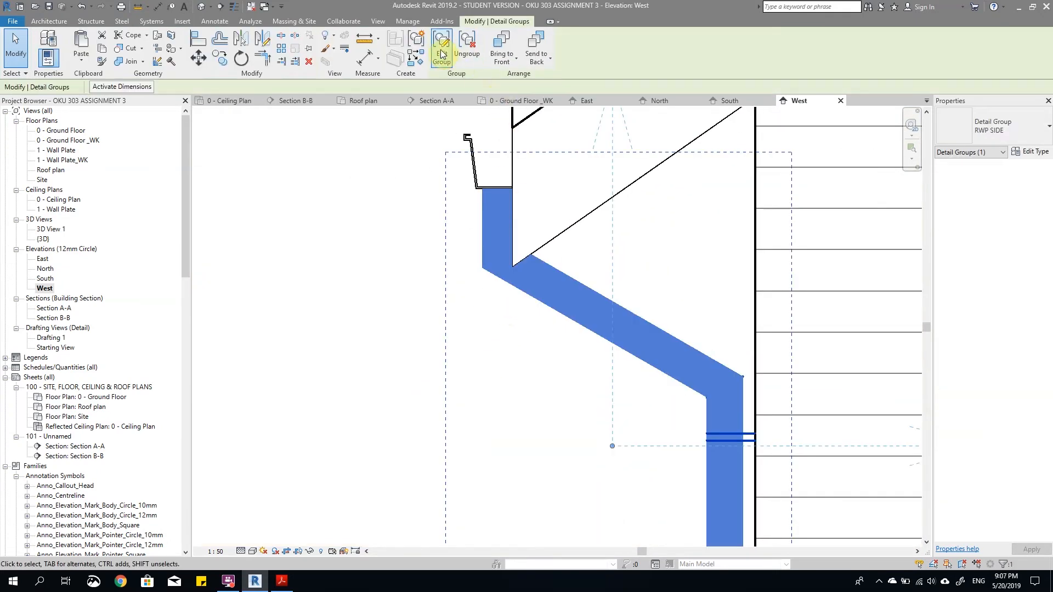
pyautogui.doubleClick(658, 353)
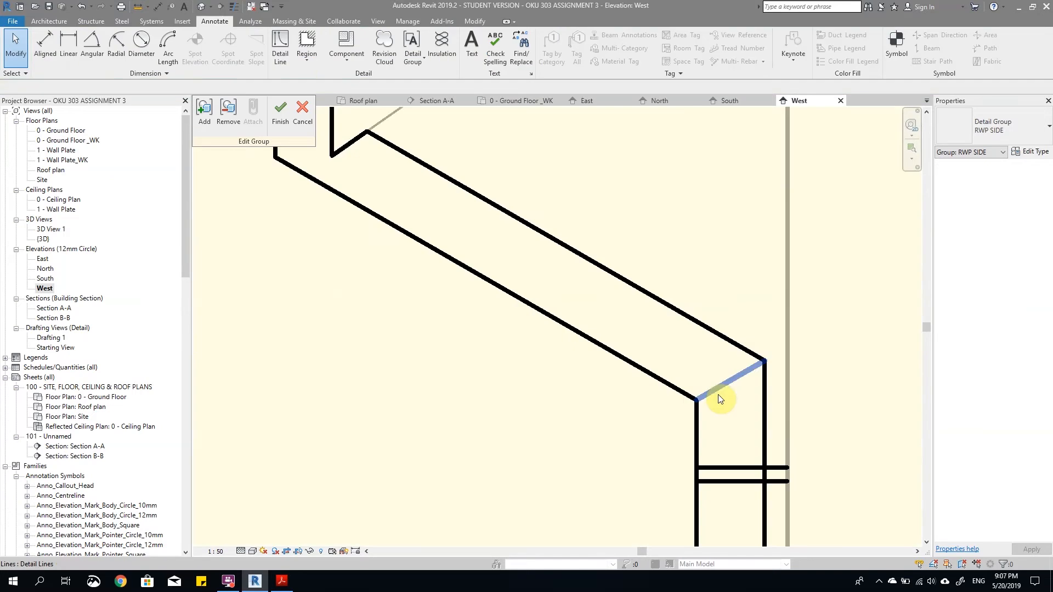
pyautogui.click(658, 392)
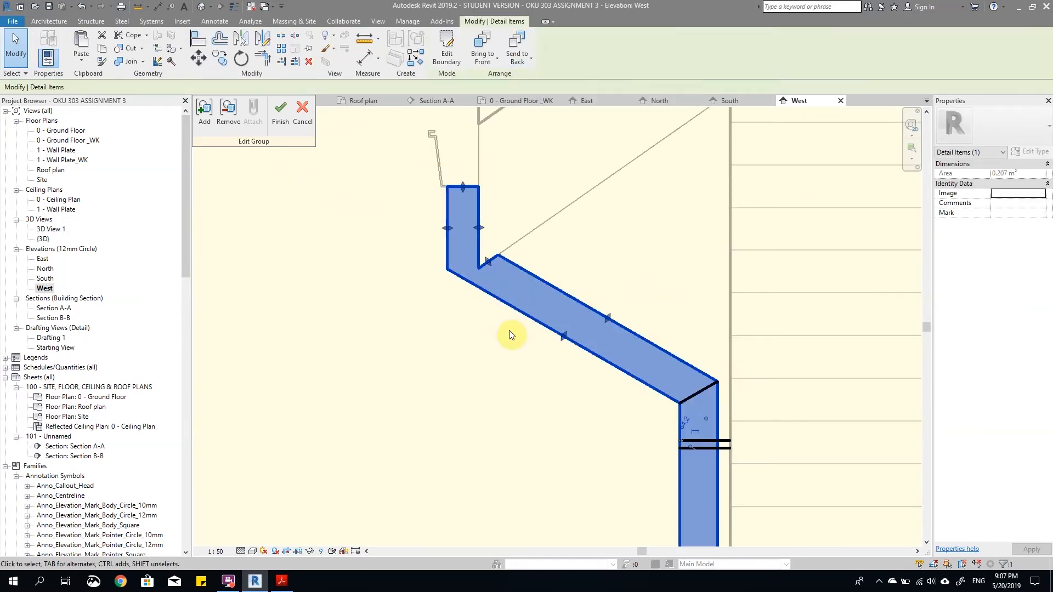
pyautogui.click(535, 416)
pyautogui.scroll(3, 459, 242)
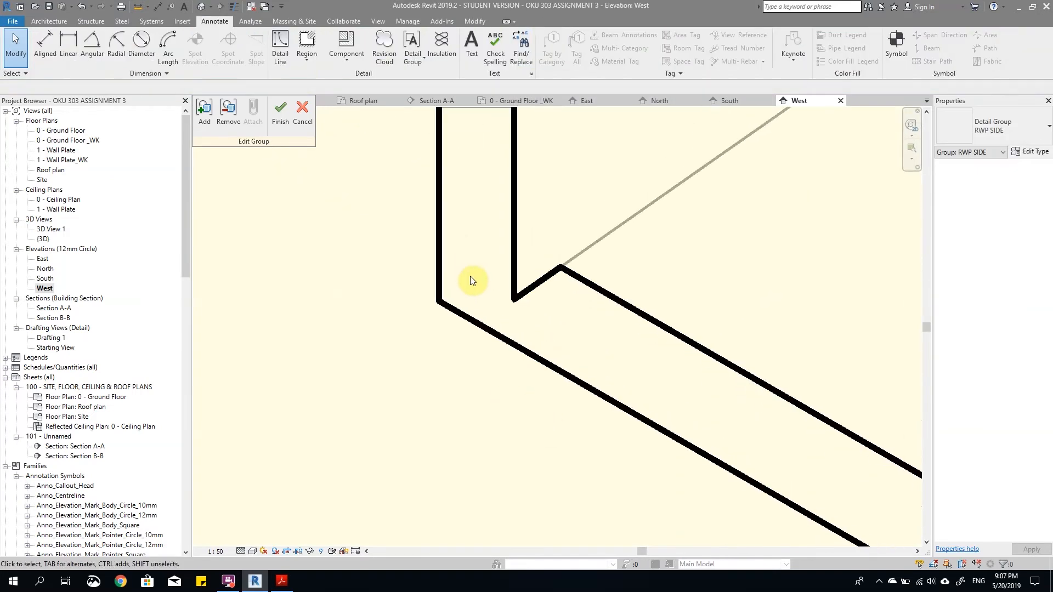
pyautogui.press('d')
pyautogui.press('l')
pyautogui.click(438, 301)
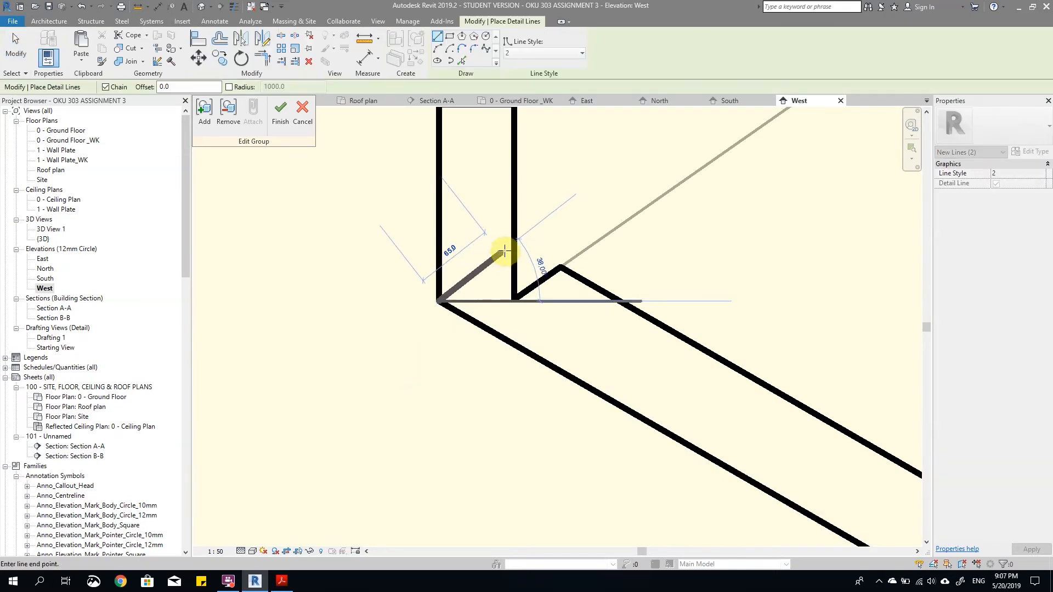
pyautogui.scroll(-8, 465, 257)
pyautogui.press('Escape')
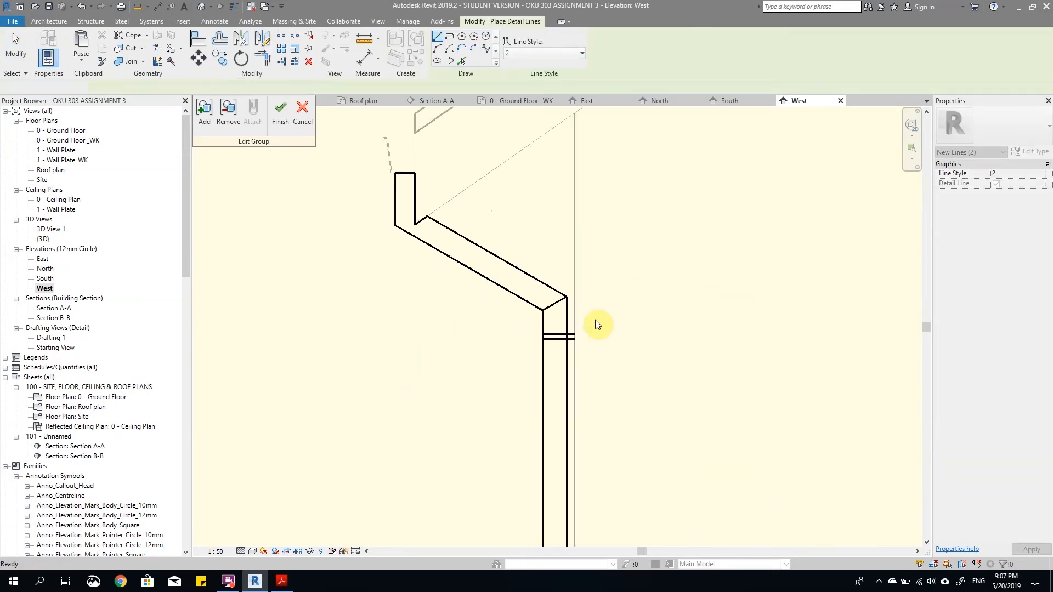
pyautogui.press('Escape')
# Step: Copy the diagonal joint line from the sloped section's lower bend to the upper bend's outer corner and finish editing the group
pyautogui.scroll(1, 602, 334)
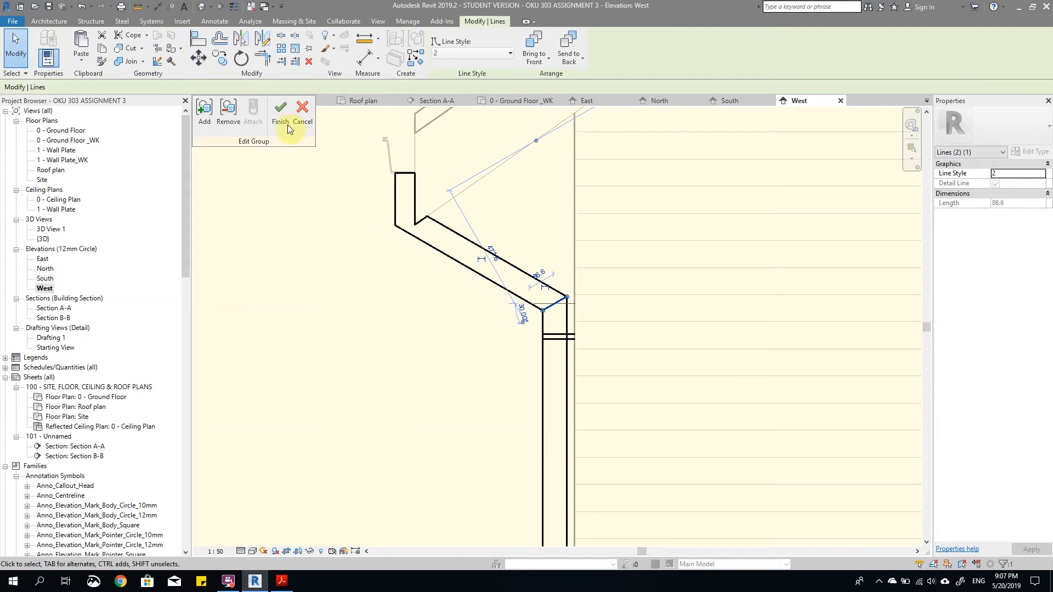
pyautogui.click(219, 57)
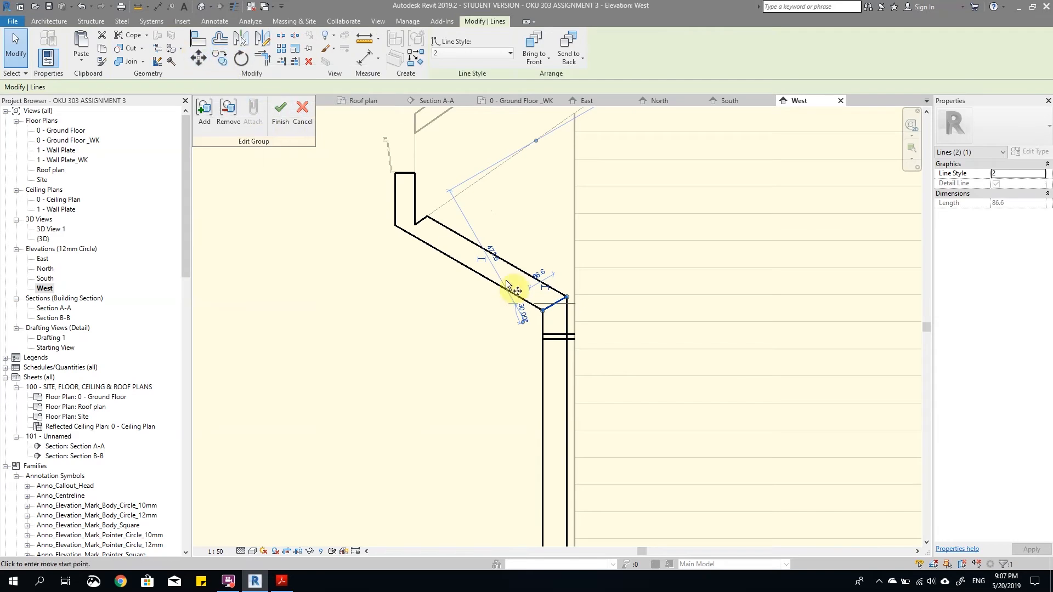
pyautogui.click(542, 306)
pyautogui.scroll(2, 404, 214)
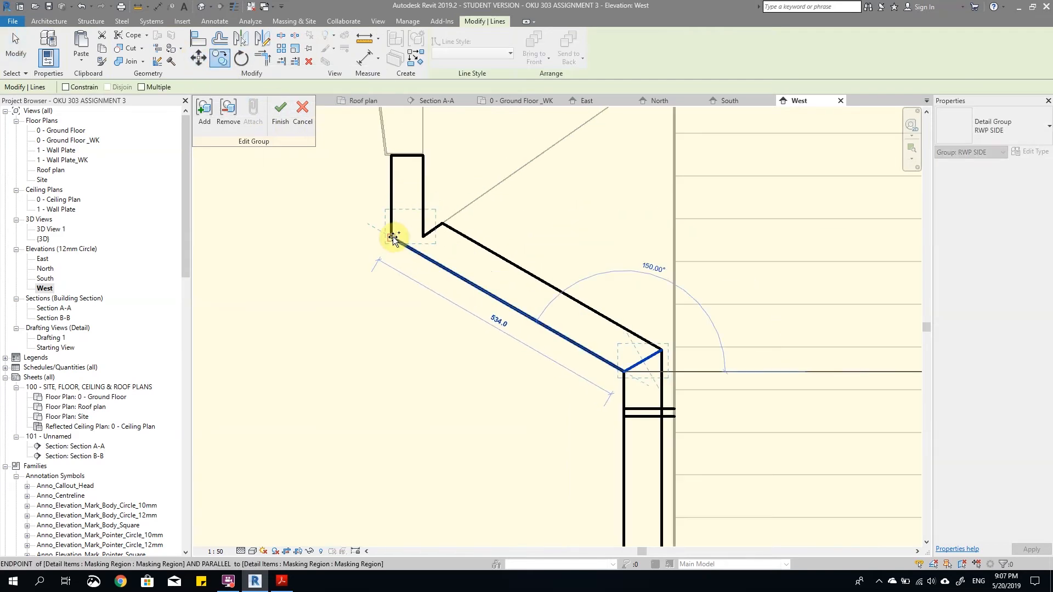
pyautogui.click(392, 237)
pyautogui.scroll(2, 406, 222)
pyautogui.press('Escape')
pyautogui.scroll(2, 437, 209)
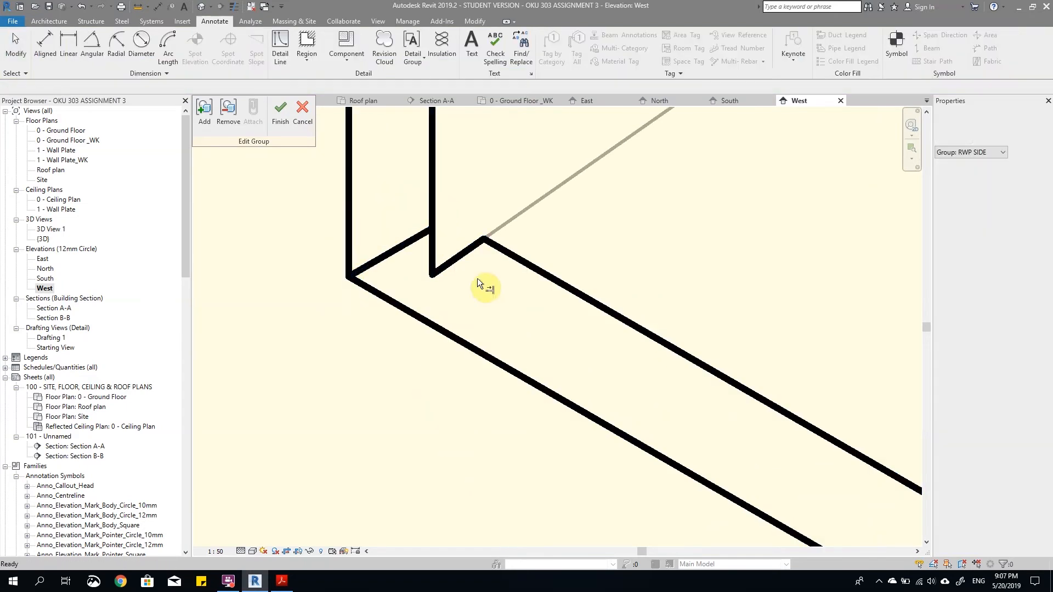
pyautogui.scroll(-6, 521, 394)
pyautogui.click(278, 113)
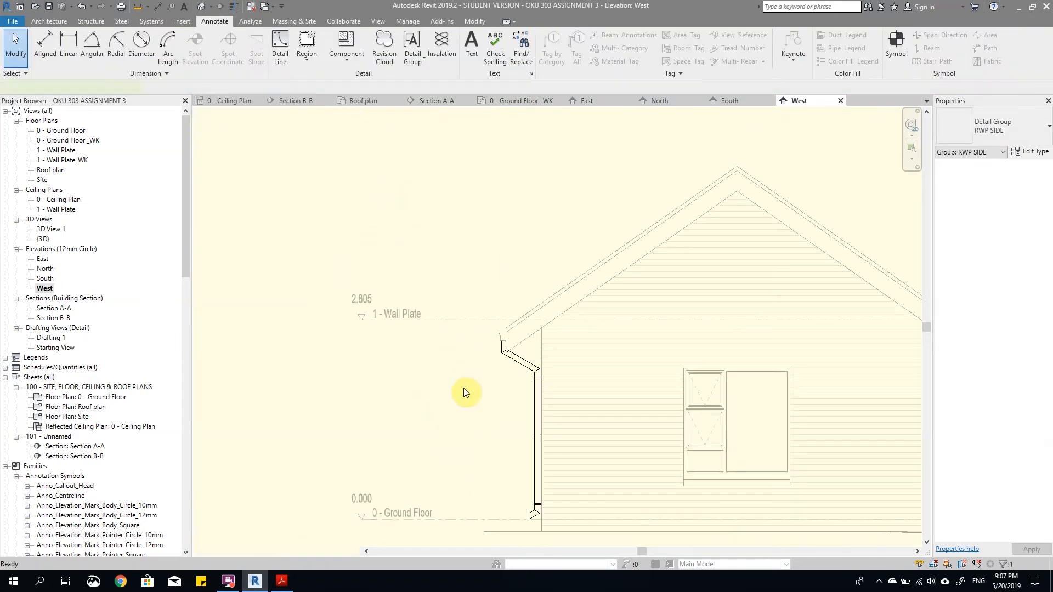
# Step: Mirror a copy of the RWP SIDE downpipe group to the opposite wall about a vertical axis through the roof ridge
pyautogui.scroll(2, 518, 400)
pyautogui.scroll(-6, 513, 329)
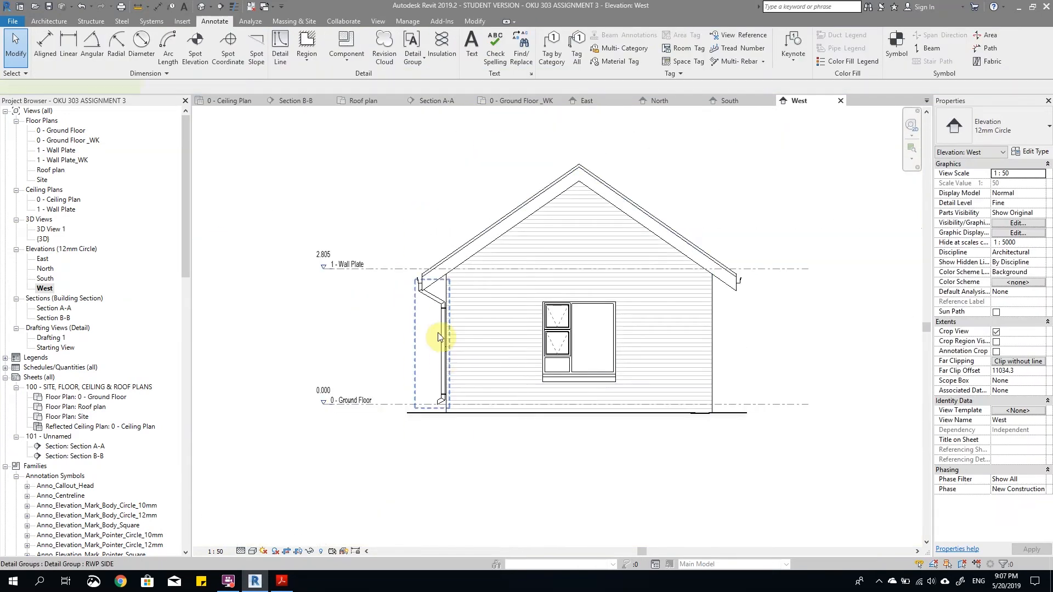
pyautogui.click(444, 352)
pyautogui.scroll(2, 483, 285)
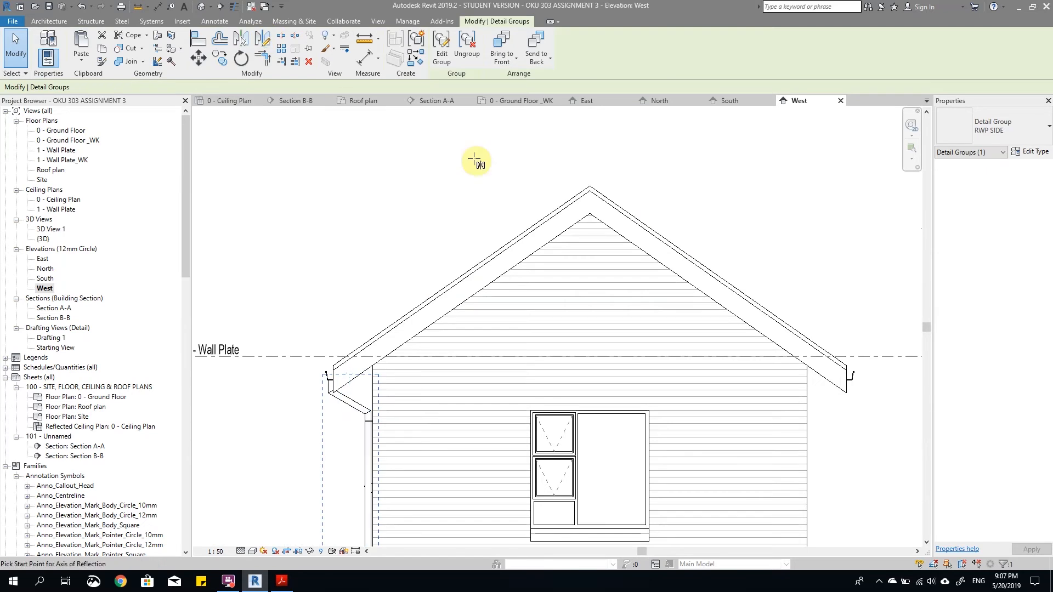
pyautogui.click(262, 38)
pyautogui.scroll(2, 524, 169)
pyautogui.click(627, 198)
pyautogui.scroll(-3, 627, 177)
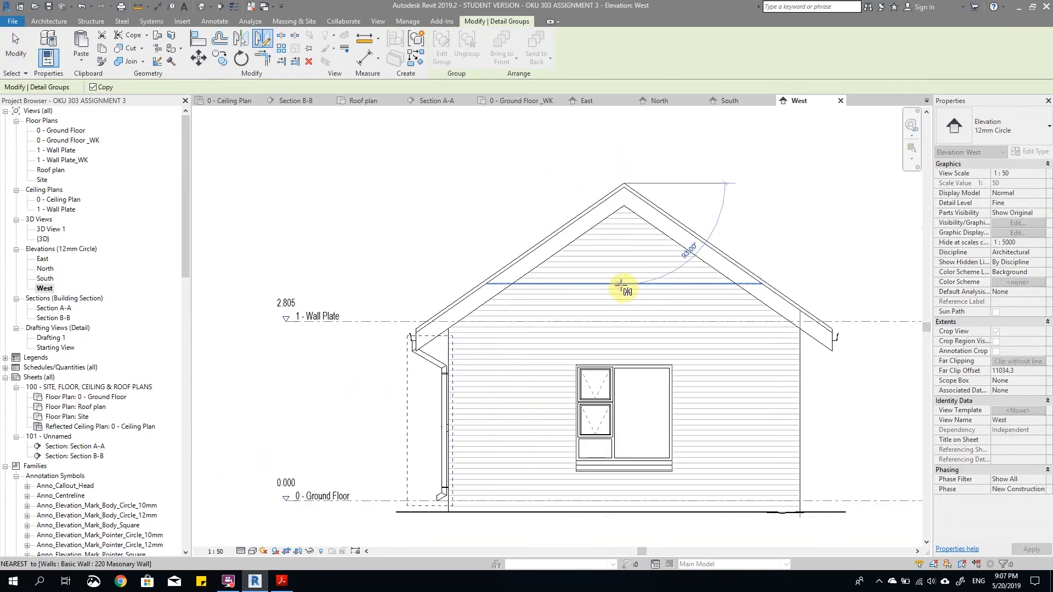
pyautogui.click(623, 300)
pyautogui.press('Escape')
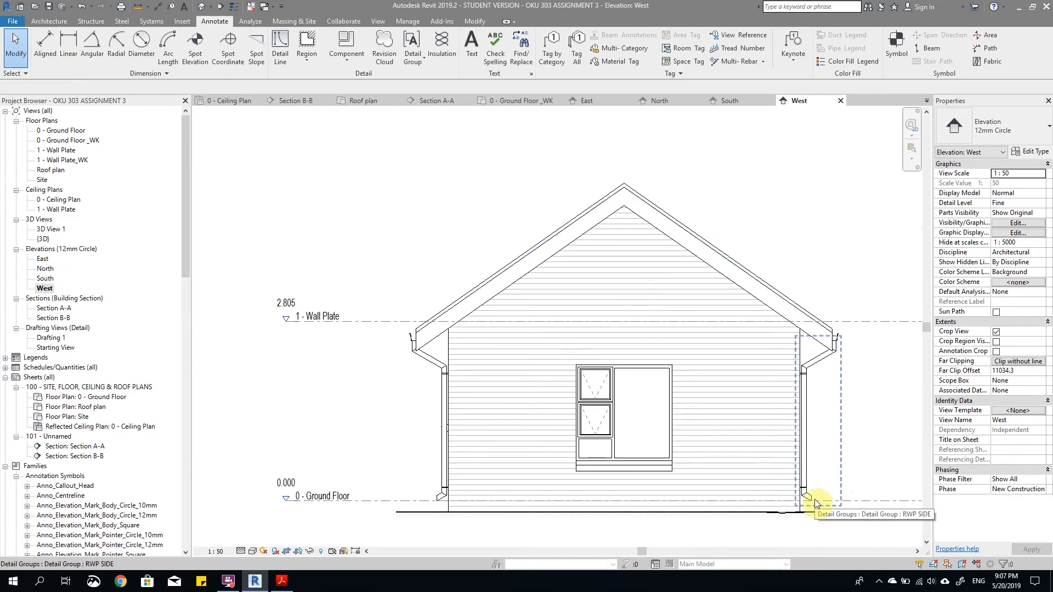
# Step: Examine the bottom outlets of both downpipes against the ground line and the 0 - Ground Floor level
pyautogui.scroll(4, 369, 472)
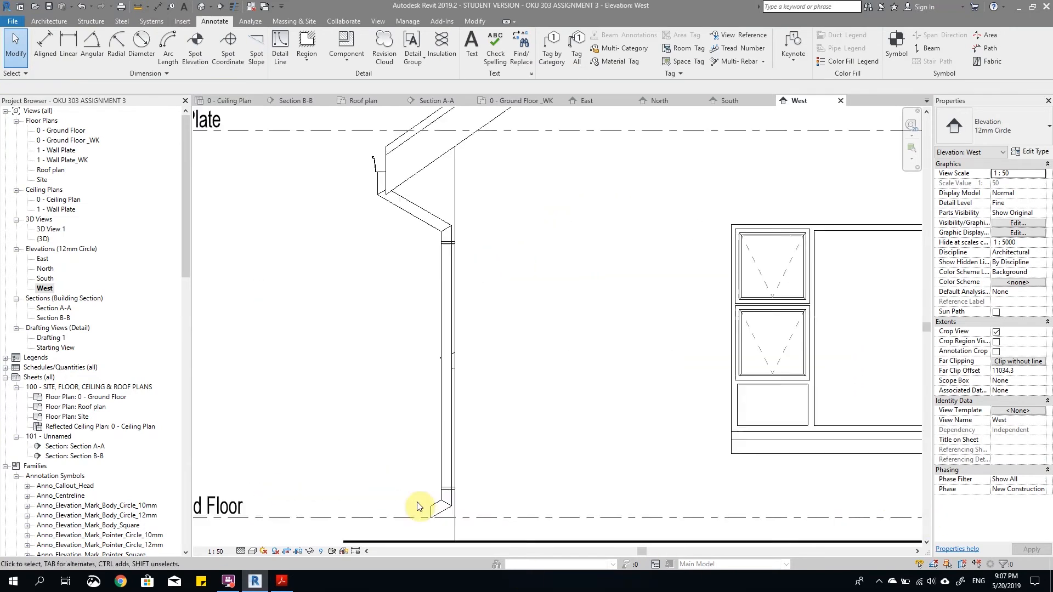
pyautogui.scroll(-2, 425, 488)
pyautogui.scroll(2, 434, 471)
pyautogui.click(430, 423)
pyautogui.scroll(3, 470, 411)
pyautogui.scroll(-1, 460, 412)
pyautogui.scroll(1, 459, 412)
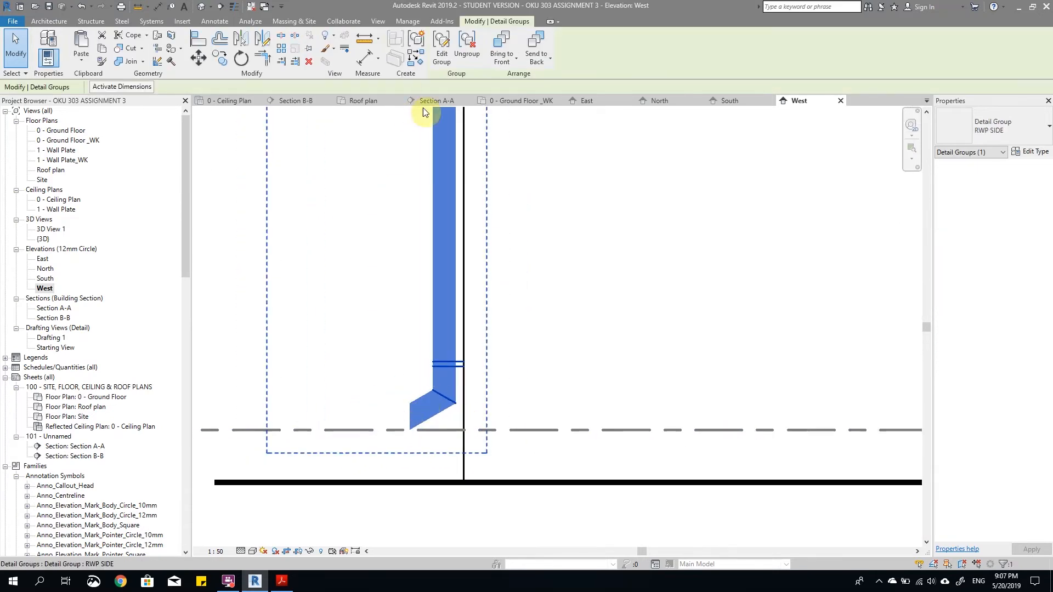
pyautogui.scroll(-2, 433, 318)
pyautogui.scroll(2, 437, 369)
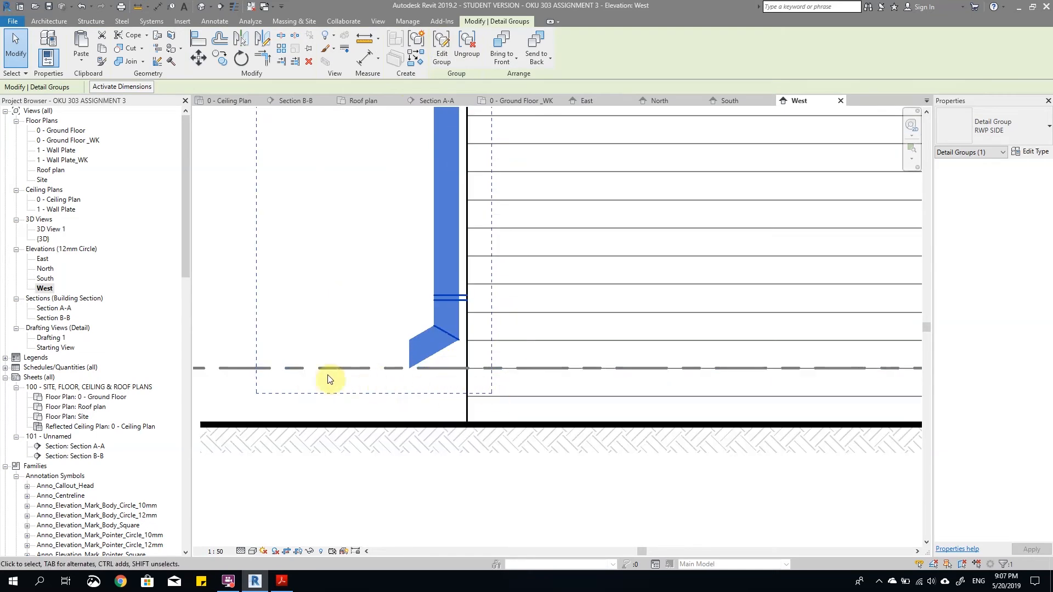
pyautogui.scroll(-4, 468, 387)
pyautogui.press('Escape')
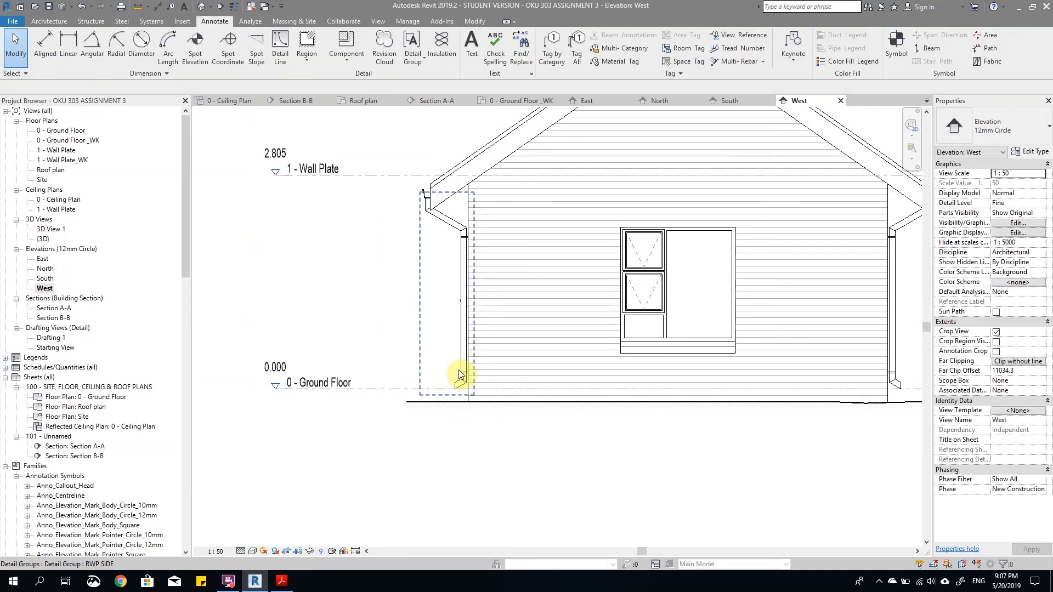
pyautogui.scroll(5, 733, 392)
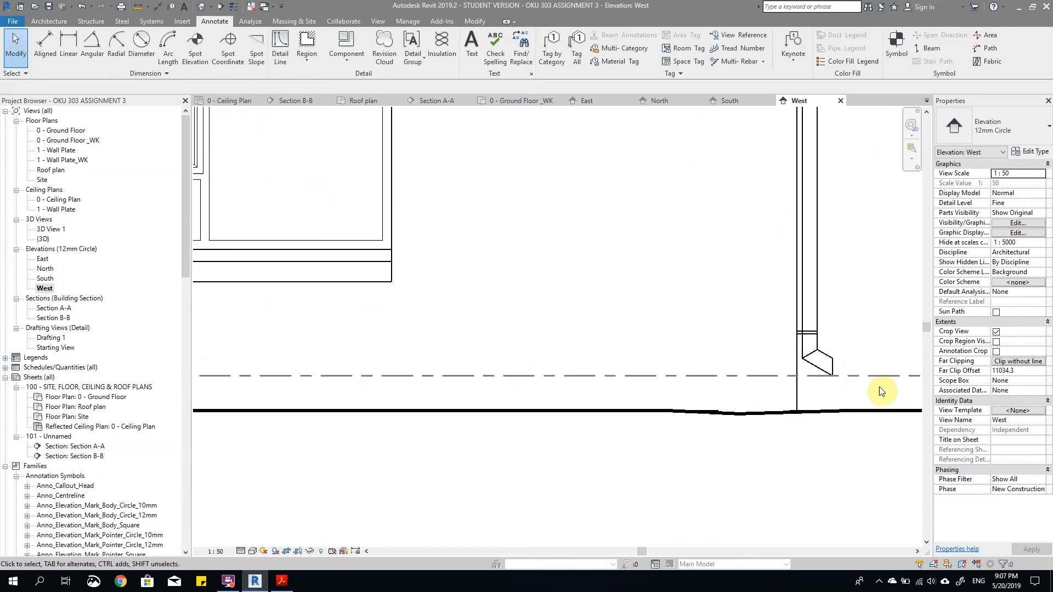
pyautogui.scroll(-4, 780, 403)
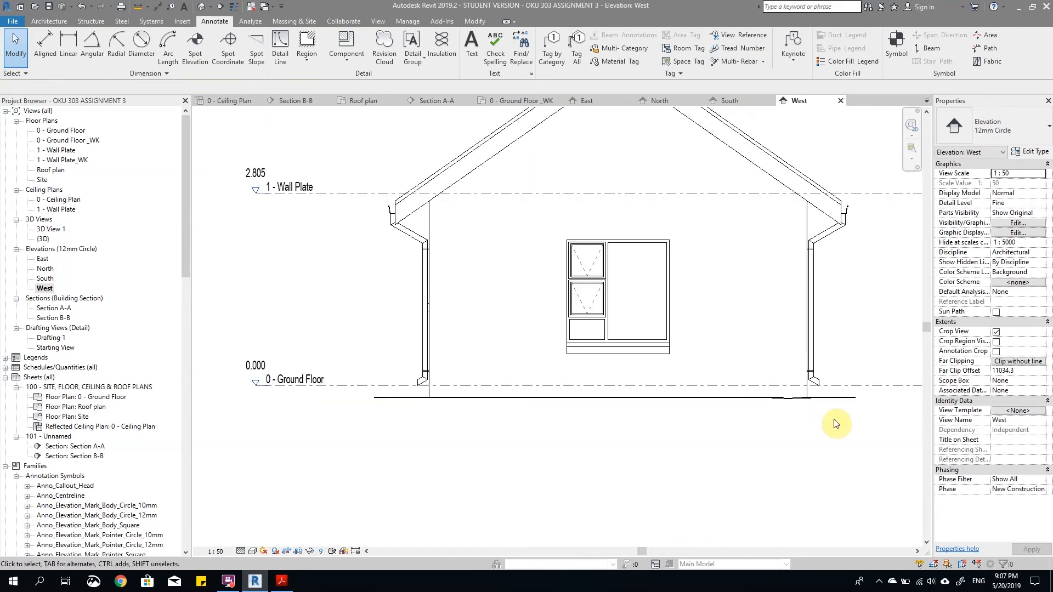
# Step: Open the original RWP SIDE downpipe group for editing to adjust its bottom outlet
pyautogui.scroll(5, 439, 373)
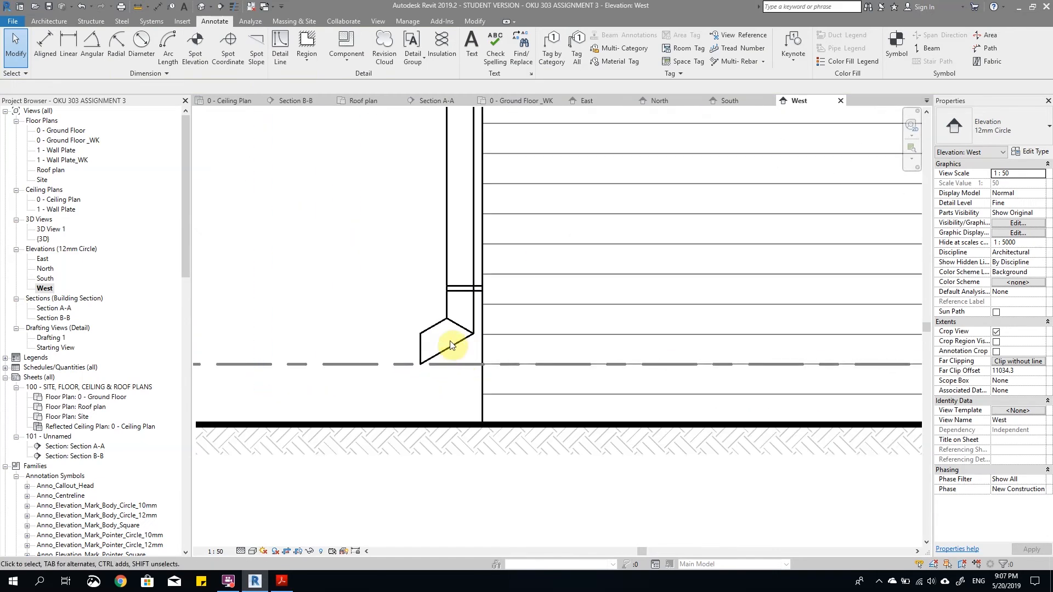
pyautogui.click(464, 348)
pyautogui.scroll(-2, 490, 352)
pyautogui.doubleClick(467, 166)
# Step: Move the two lower bracket lines and the diagonal joint line above the bottom outlet down by 75 mm
pyautogui.scroll(2, 466, 354)
pyautogui.moveTo(493, 379); pyautogui.dragTo(537, 435)
pyautogui.scroll(2, 507, 377)
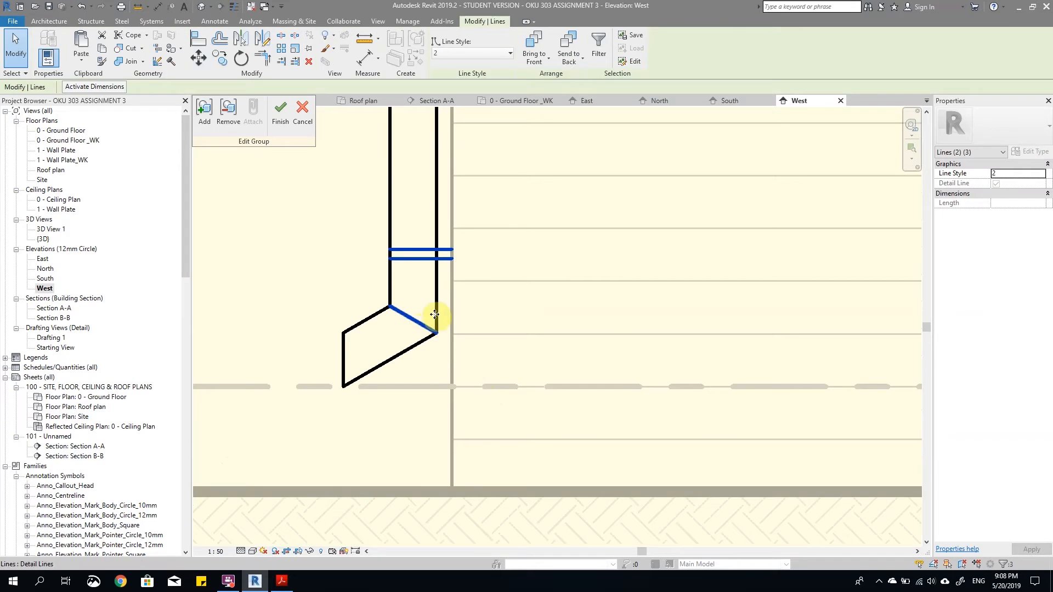
pyautogui.scroll(1, 459, 269)
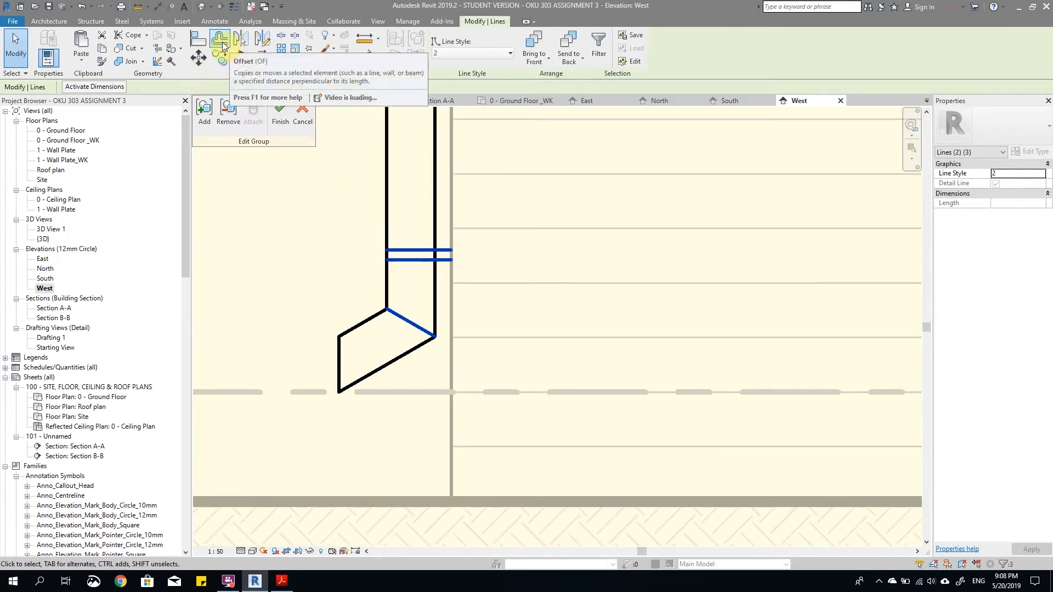
pyautogui.click(198, 57)
pyautogui.click(333, 230)
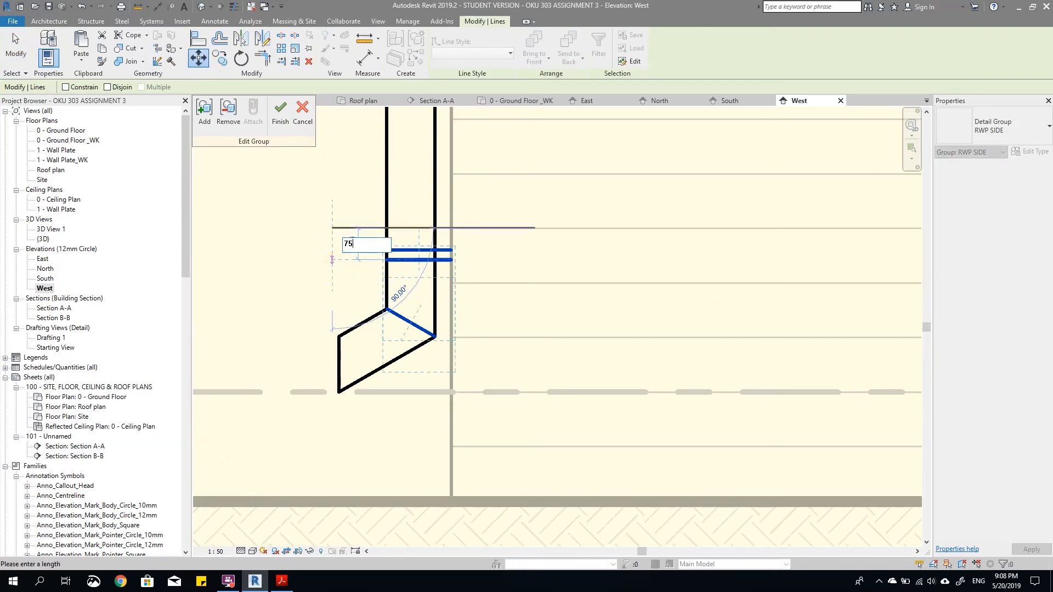
pyautogui.write('75')
pyautogui.press('Return')
pyautogui.press('Escape')
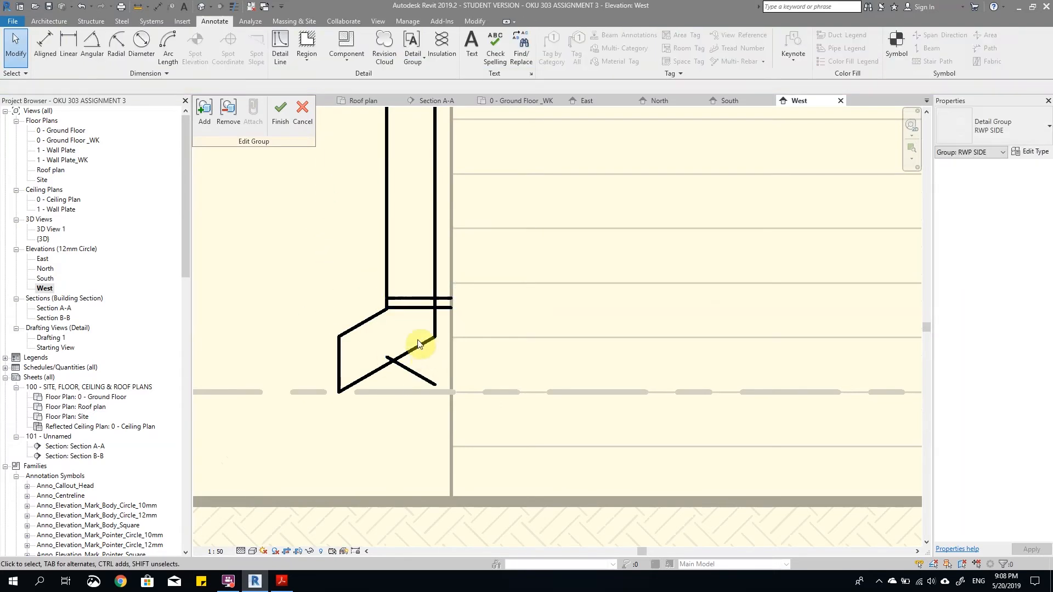
# Step: Move the three outlet edges of the downpipe's boundary down by 75 mm, then finish the boundary and group edits
pyautogui.click(424, 347)
pyautogui.click(442, 54)
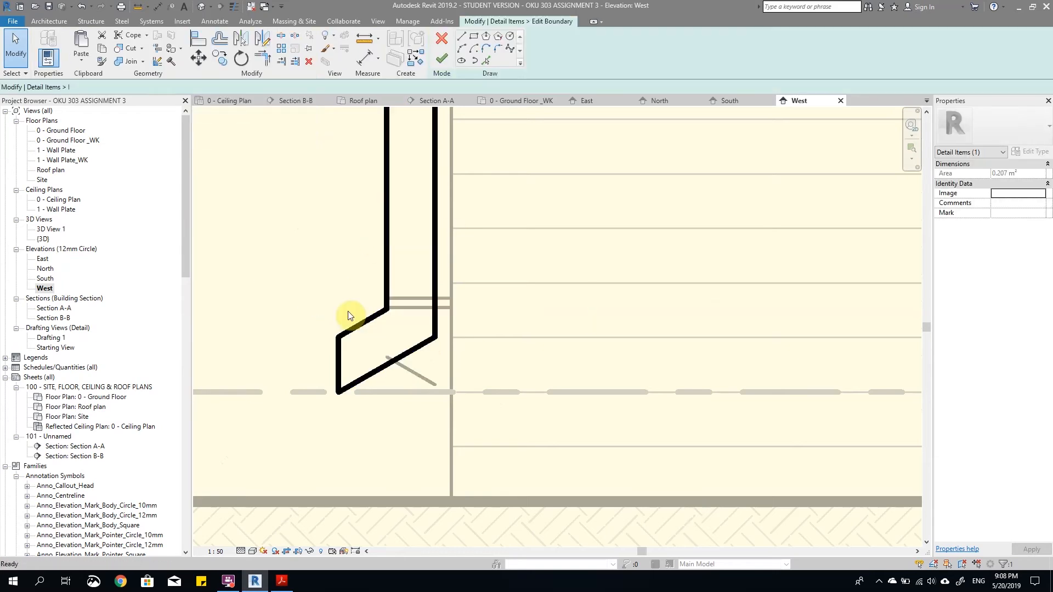
pyautogui.moveTo(537, 457); pyautogui.dragTo(537, 457)
pyautogui.click(198, 57)
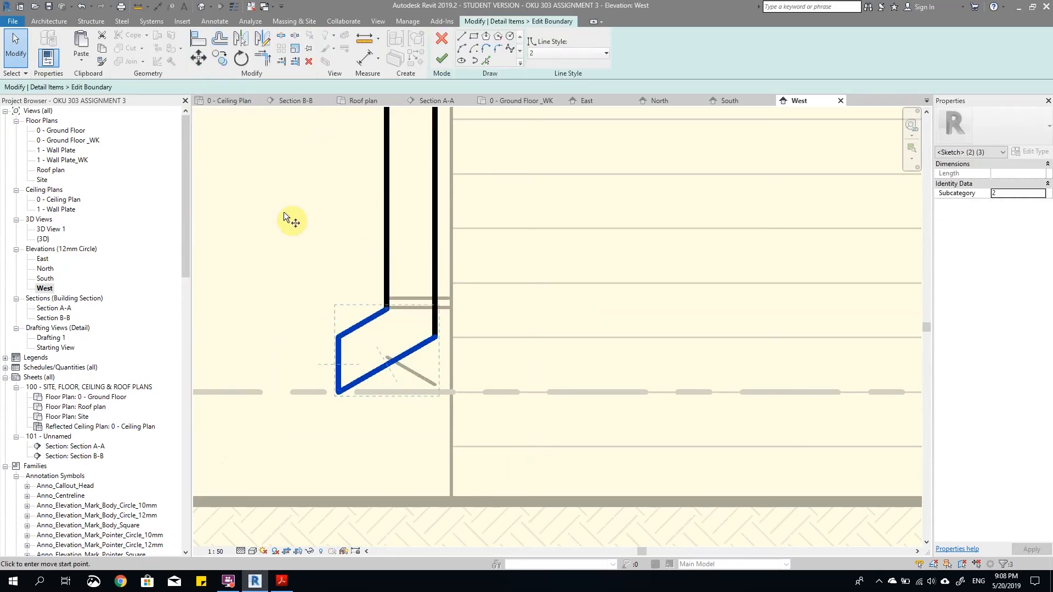
pyautogui.click(295, 216)
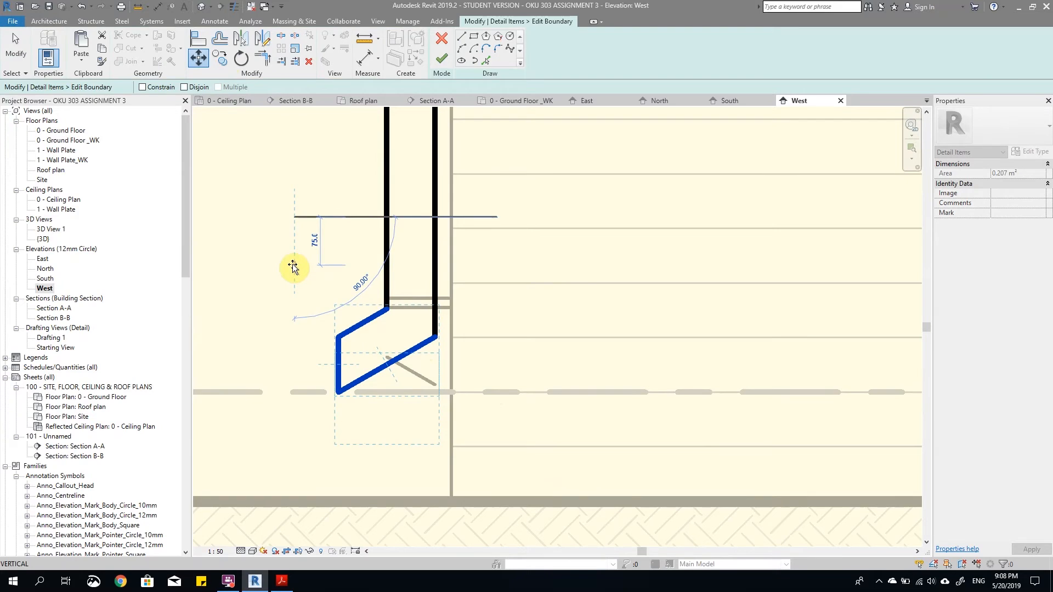
pyautogui.press('Return')
pyautogui.click(308, 265)
pyautogui.scroll(-3, 407, 330)
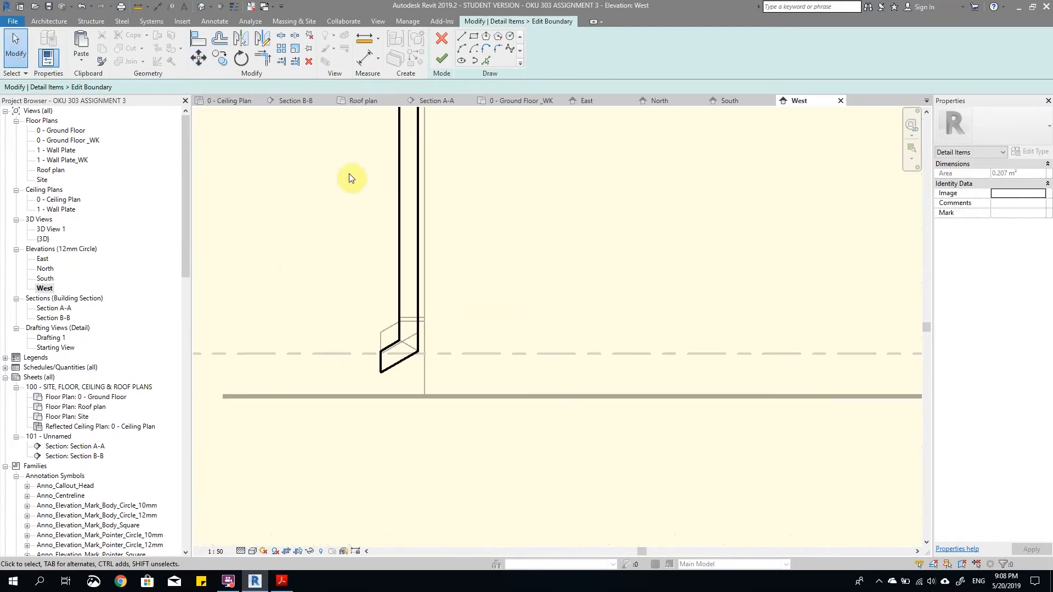
pyautogui.click(439, 65)
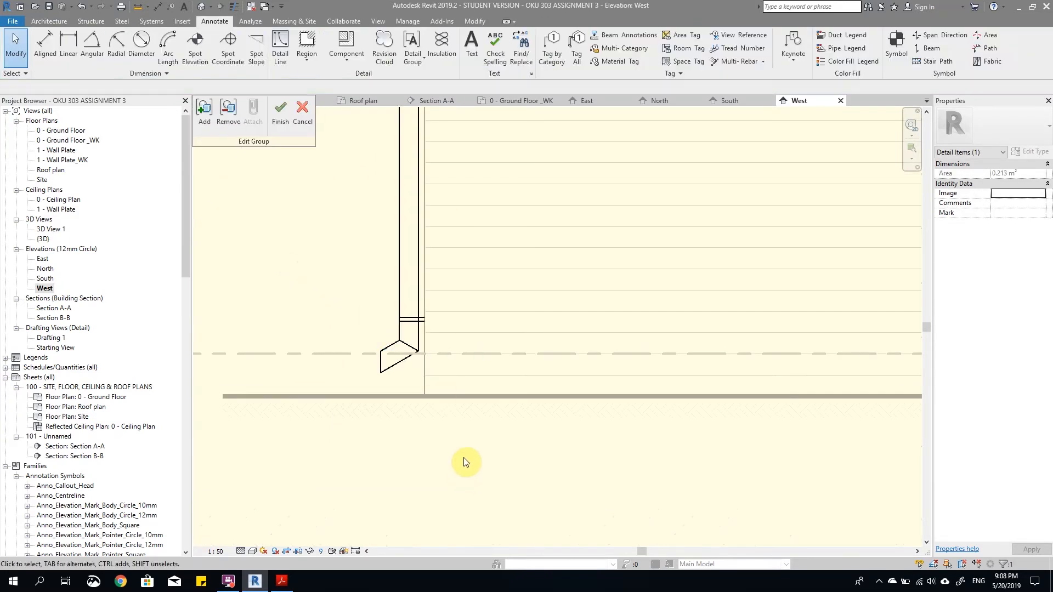
pyautogui.scroll(-3, 334, 239)
pyautogui.scroll(1, 327, 380)
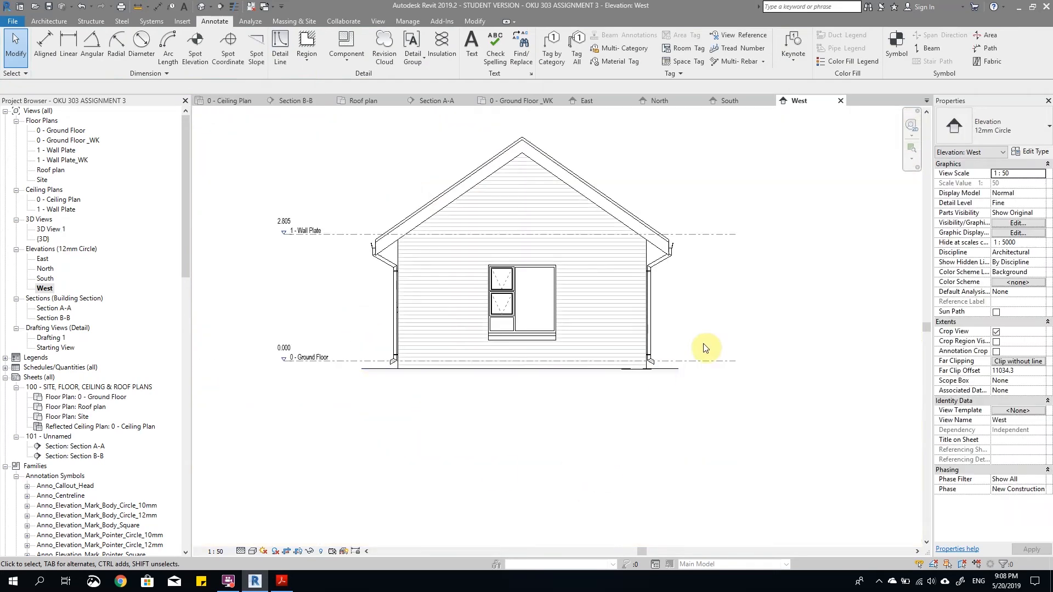
# Step: Examine both RWP SIDE downpipes from the gutters down to the outlets near the ground line
pyautogui.scroll(5, 705, 347)
pyautogui.scroll(-4, 669, 345)
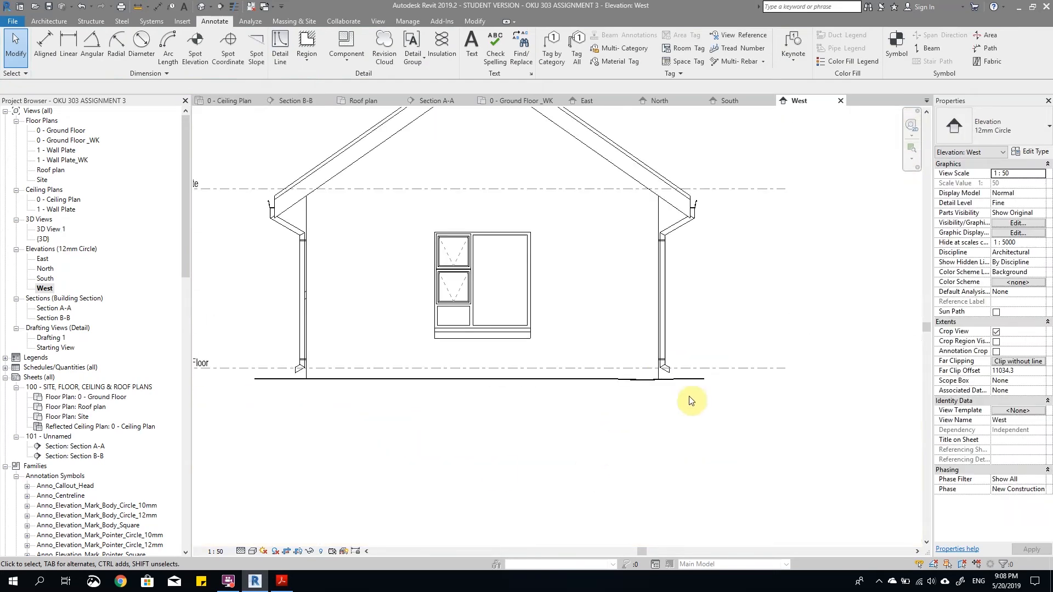
pyautogui.scroll(3, 690, 400)
pyautogui.scroll(-6, 616, 362)
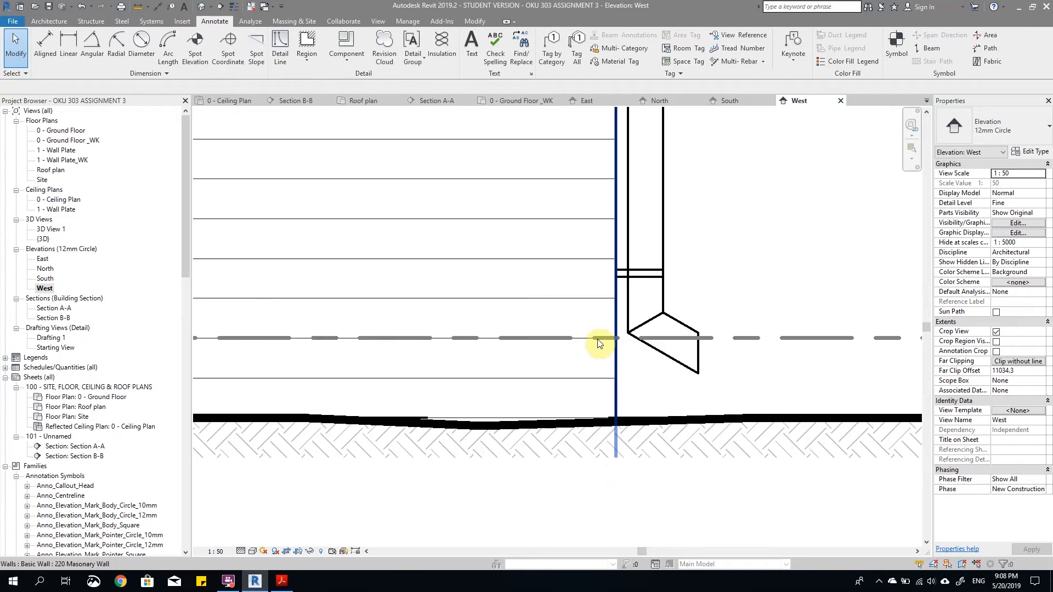
pyautogui.scroll(4, 458, 316)
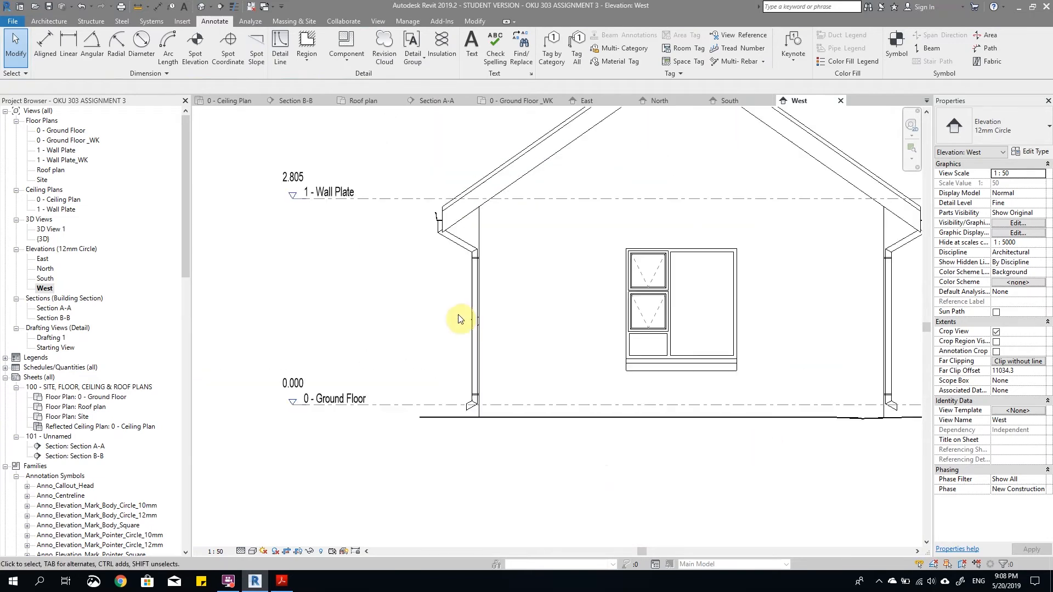
pyautogui.moveTo(422, 243); pyautogui.dragTo(397, 242, button='middle')
pyautogui.click(436, 207)
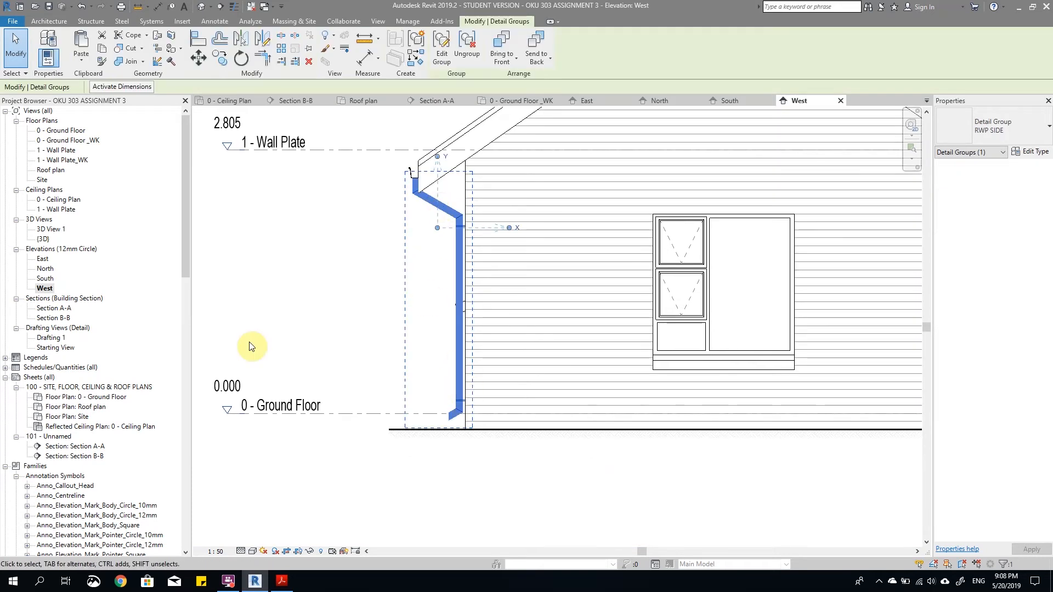
pyautogui.click(349, 311)
pyautogui.scroll(-3, 404, 300)
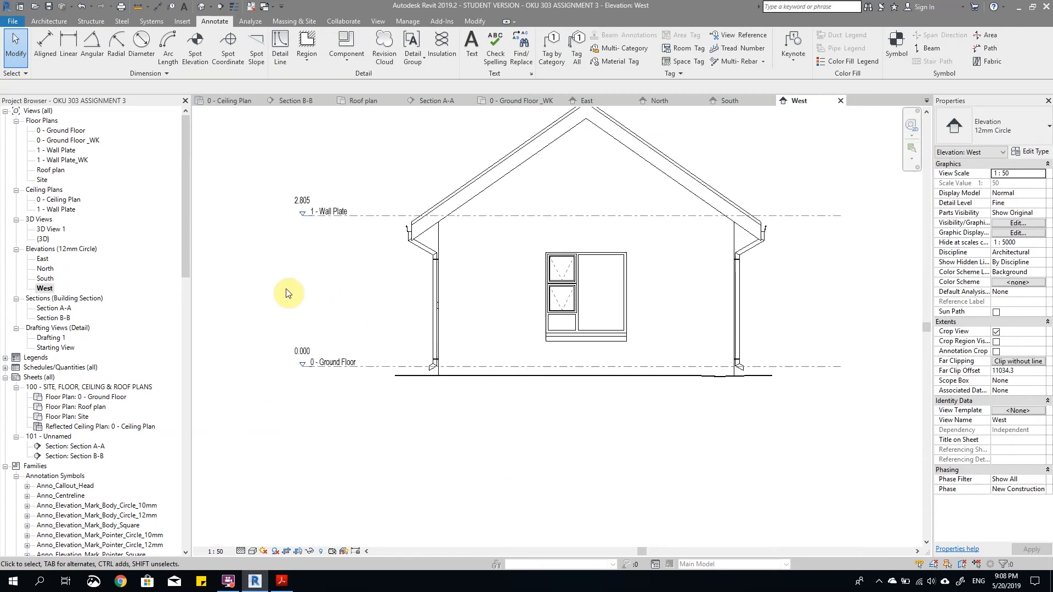
pyautogui.scroll(4, 488, 335)
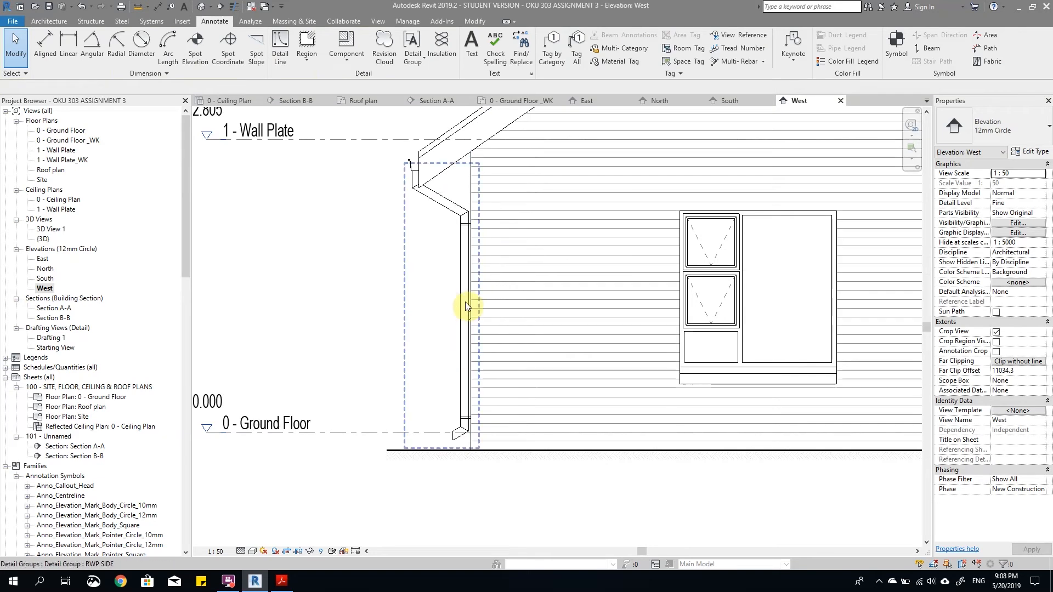
pyautogui.scroll(-1, 447, 439)
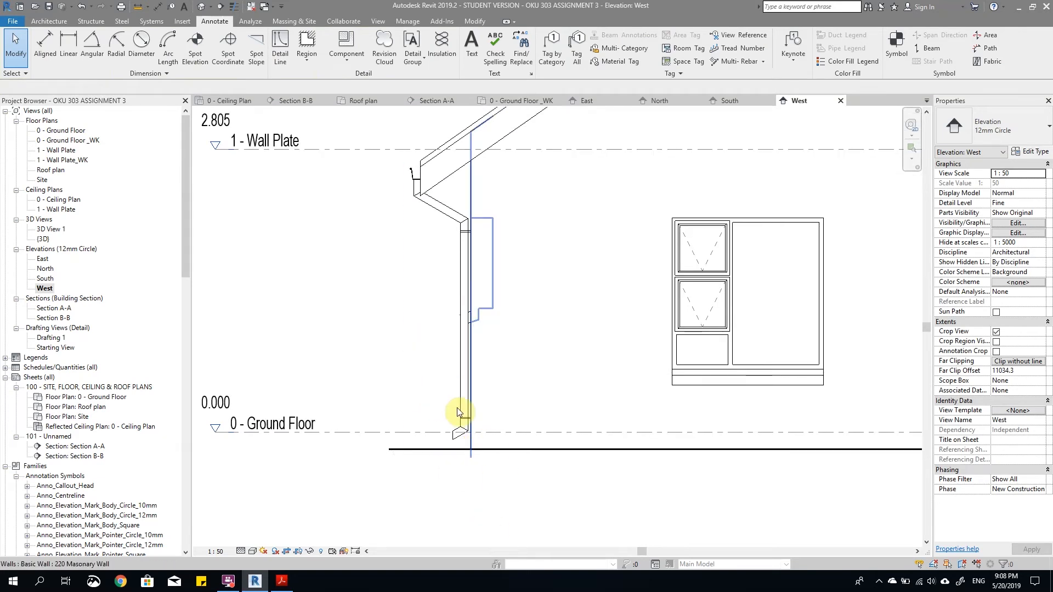
pyautogui.scroll(-1, 412, 297)
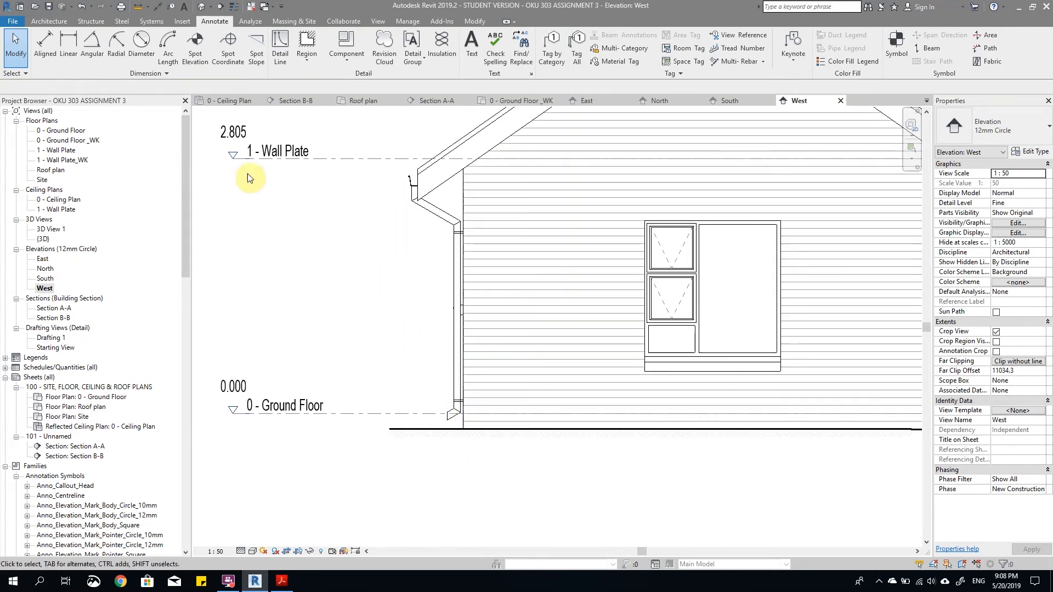
# Step: Start a masking region with line style 2 and draw a horizontal guide line about 920 mm long outward from the gutter's underside
pyautogui.scroll(3, 469, 235)
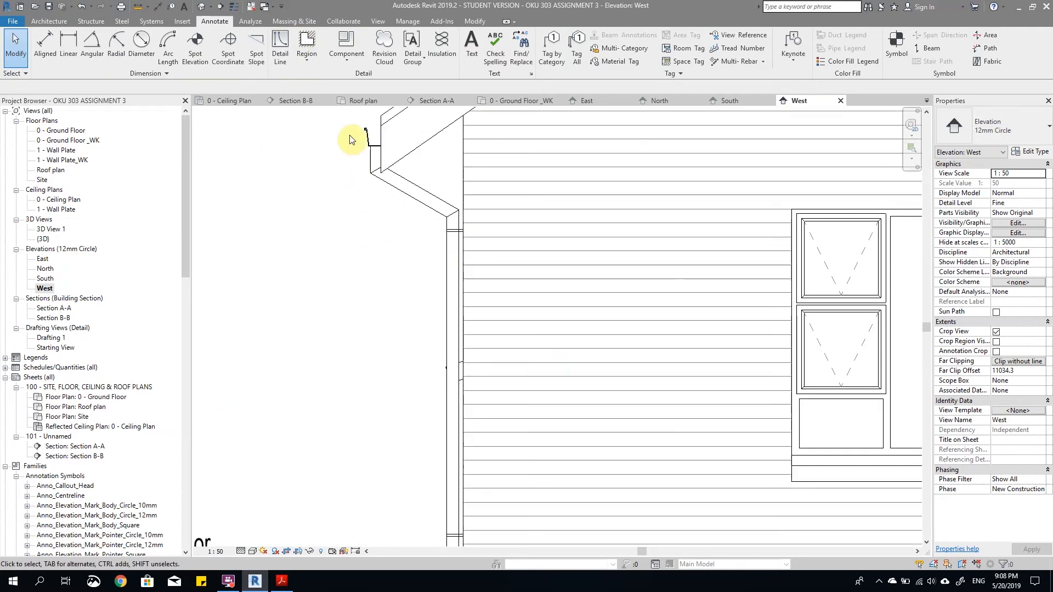
pyautogui.click(308, 57)
pyautogui.click(324, 91)
pyautogui.scroll(1, 352, 162)
pyautogui.scroll(-3, 441, 143)
pyautogui.scroll(3, 436, 139)
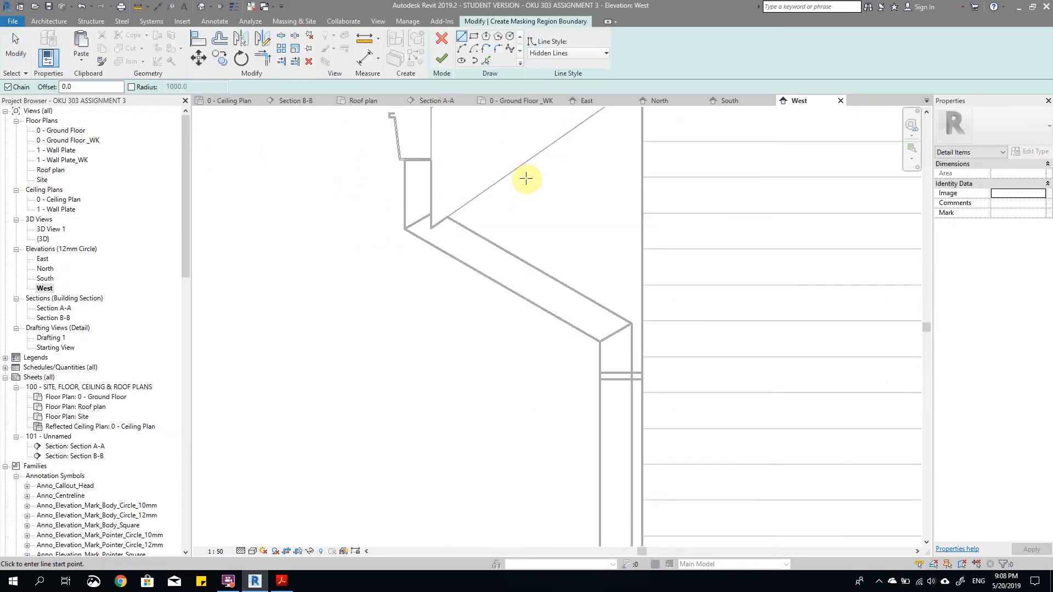
pyautogui.click(496, 162)
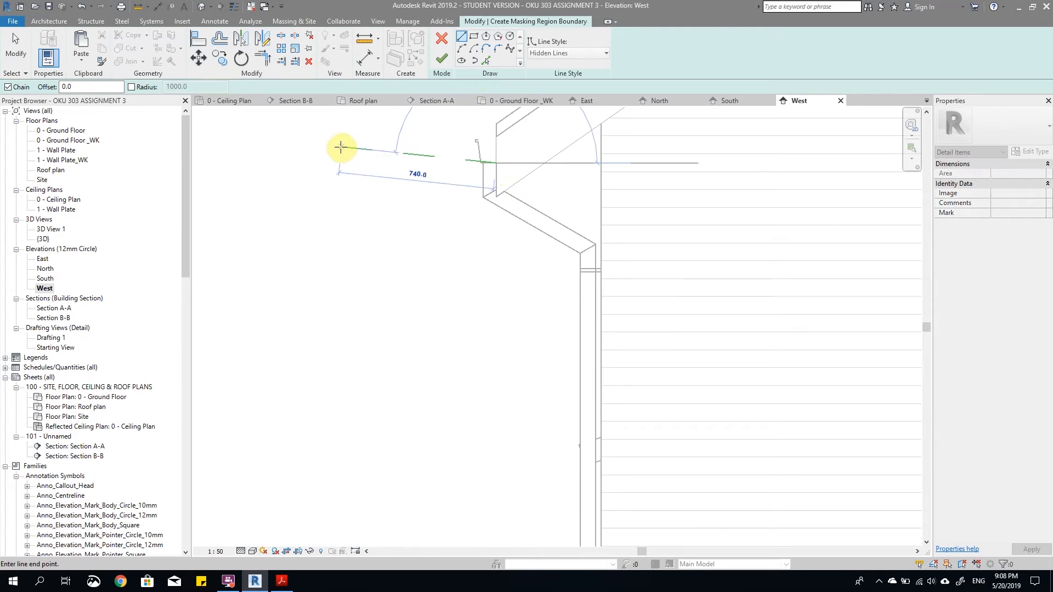
pyautogui.click(573, 54)
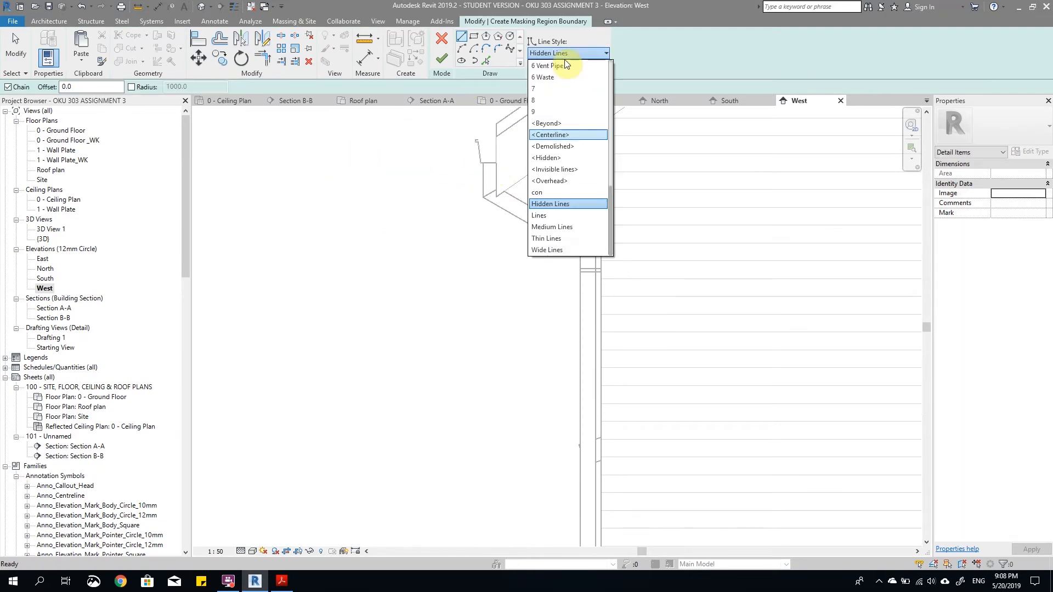
pyautogui.click(543, 65)
pyautogui.scroll(3, 493, 174)
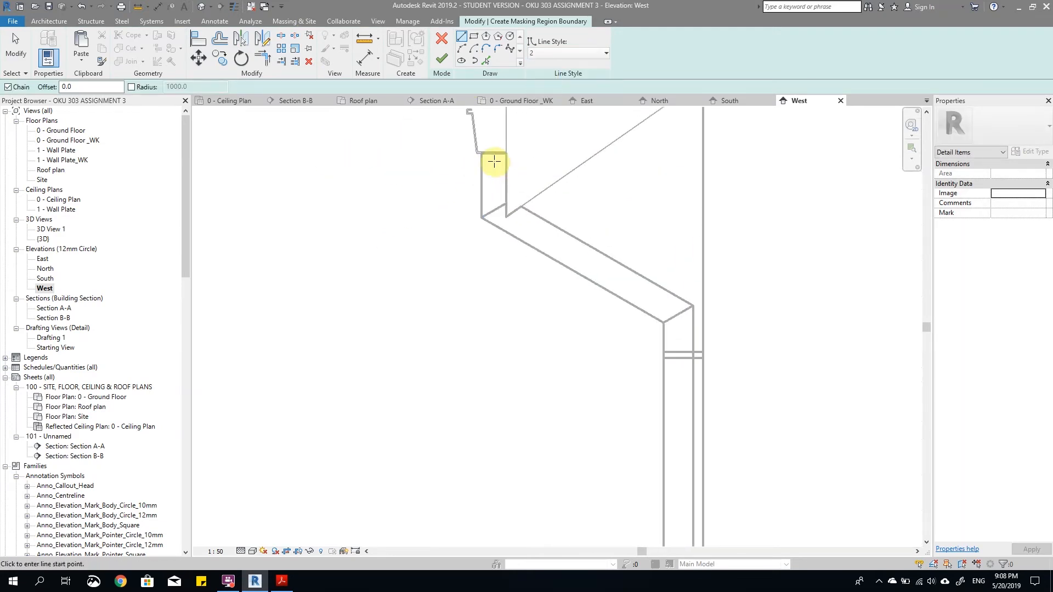
pyautogui.scroll(-2, 523, 158)
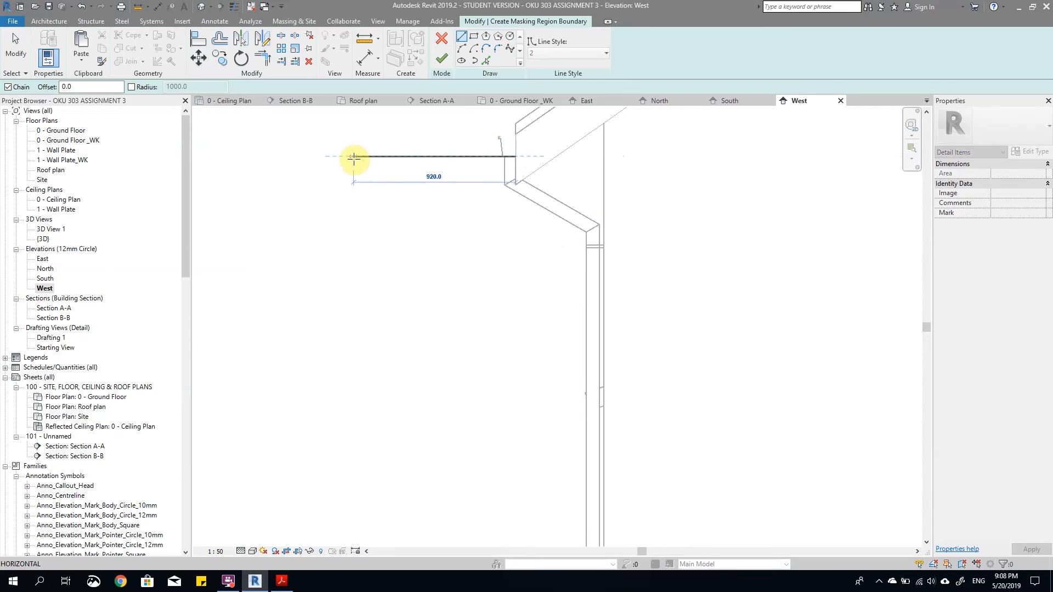
pyautogui.scroll(-4, 517, 459)
# Step: Draw two horizontal guide lines outward from the upper and lower corners of the downpipe outlet's open end
pyautogui.scroll(5, 501, 300)
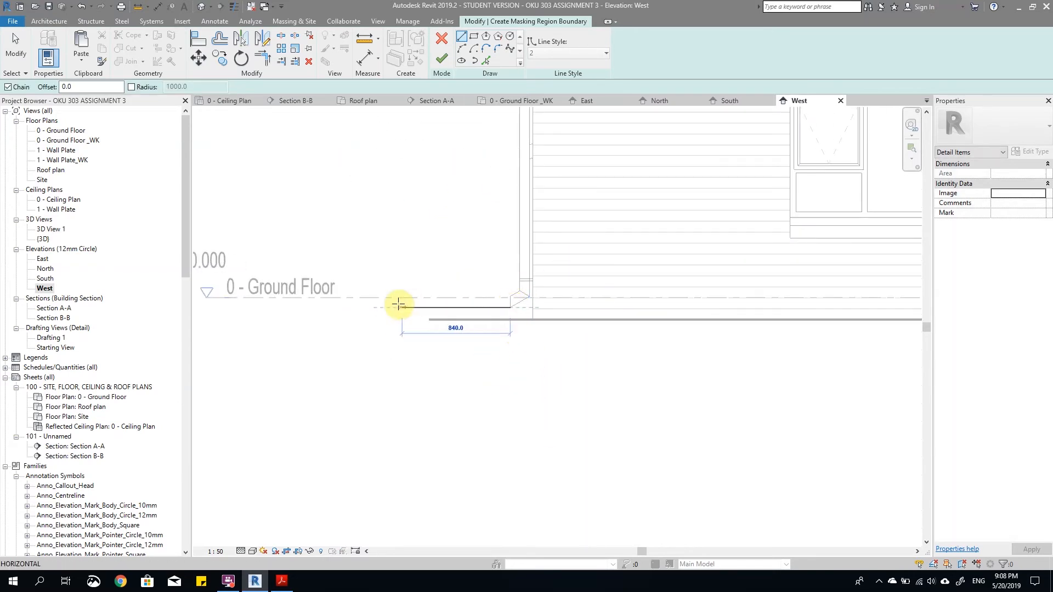
pyautogui.click(369, 303)
pyautogui.press('Escape')
pyautogui.scroll(2, 490, 301)
pyautogui.click(530, 291)
pyautogui.click(255, 291)
pyautogui.press('Escape')
pyautogui.press('Escape')
pyautogui.scroll(-5, 603, 400)
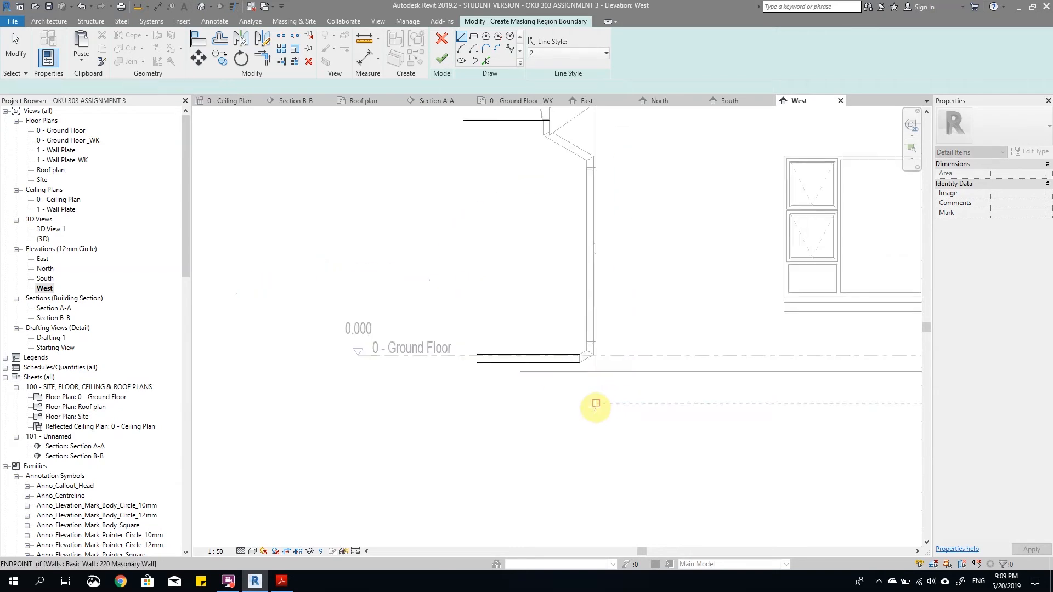
# Step: Draw a vertical guide line beside the downpipe, crossing the gutter guide and both outlet guides
pyautogui.scroll(3, 544, 290)
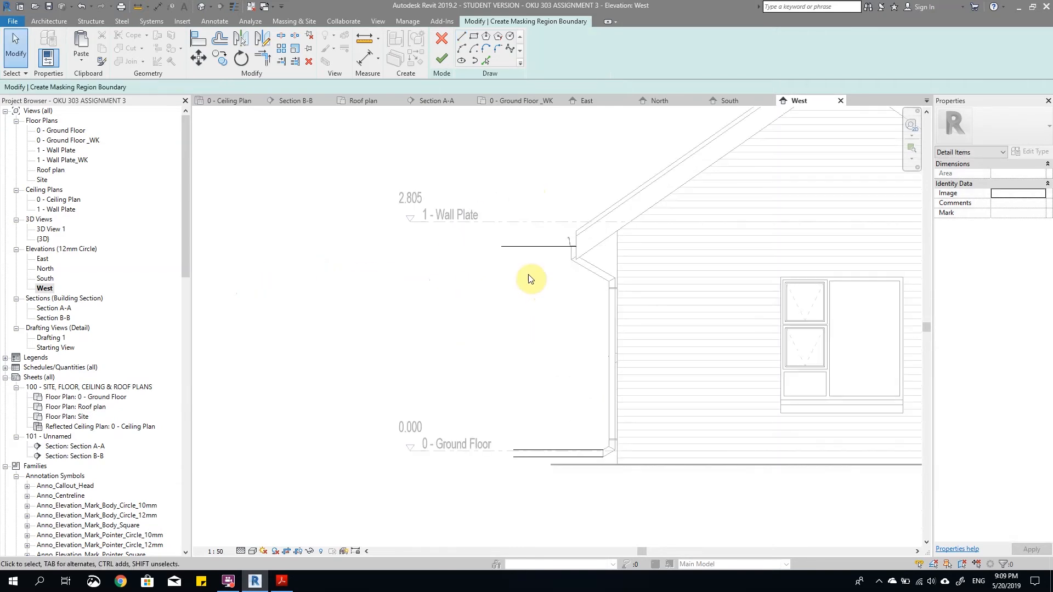
pyautogui.click(460, 42)
pyautogui.click(527, 181)
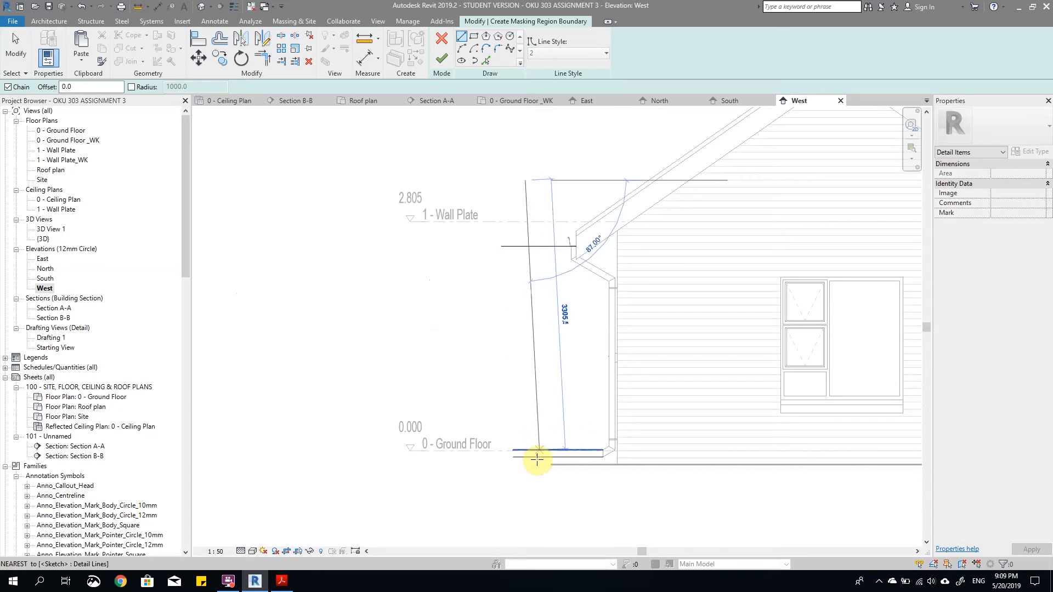
pyautogui.press('Escape')
pyautogui.press('Escape')
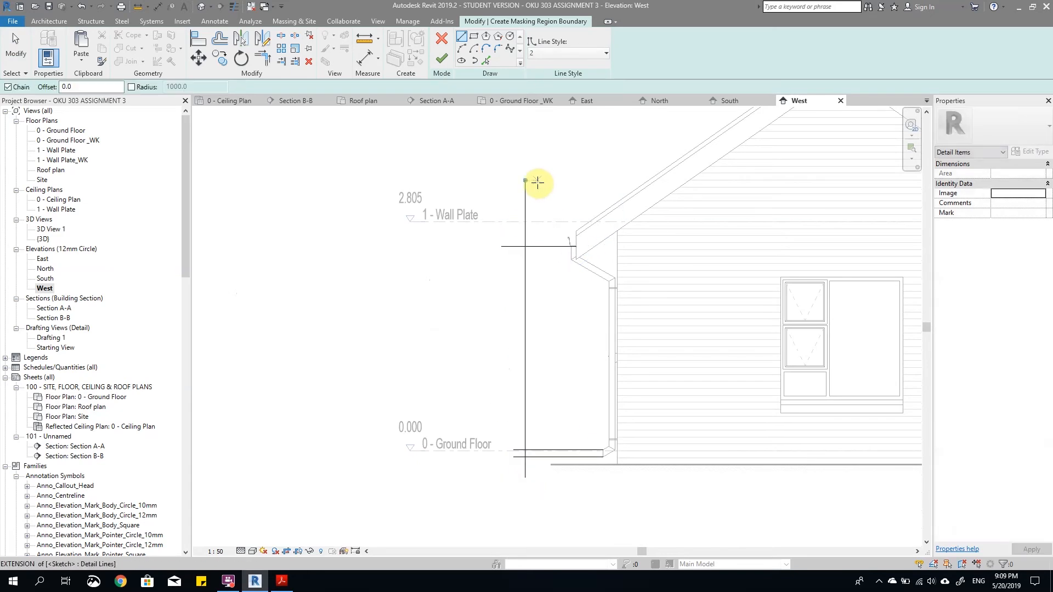
# Step: Offset a copy of the vertical guide line by 75 mm towards the downpipe
pyautogui.scroll(3, 521, 207)
pyautogui.click(219, 38)
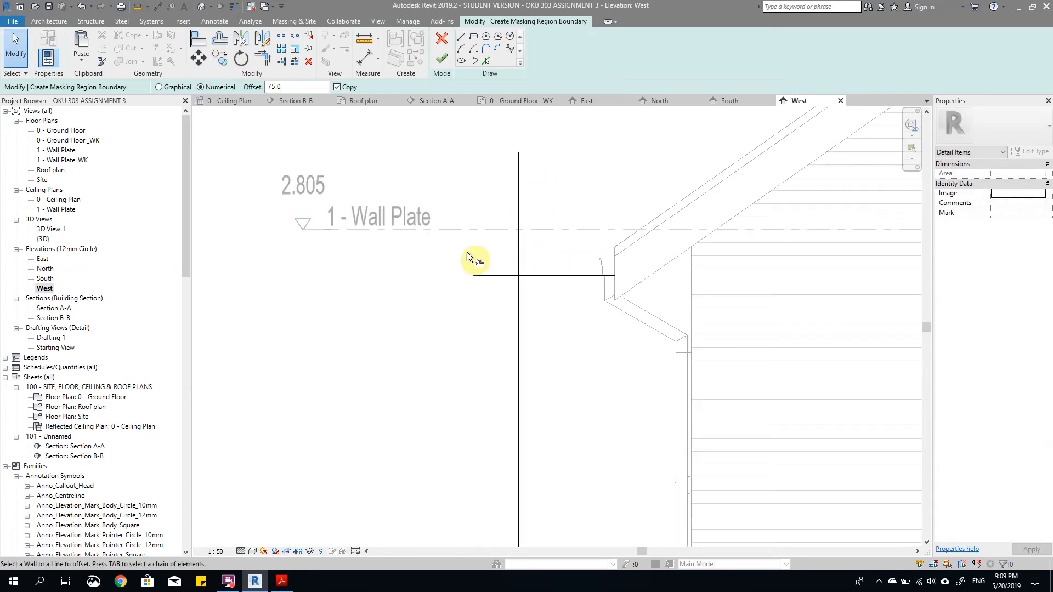
pyautogui.click(520, 238)
pyautogui.press('Escape')
# Step: Draw a diagonal line between opposite corners of the cell formed by the two vertical guides and the two outlet guides
pyautogui.scroll(-5, 544, 228)
pyautogui.scroll(8, 564, 453)
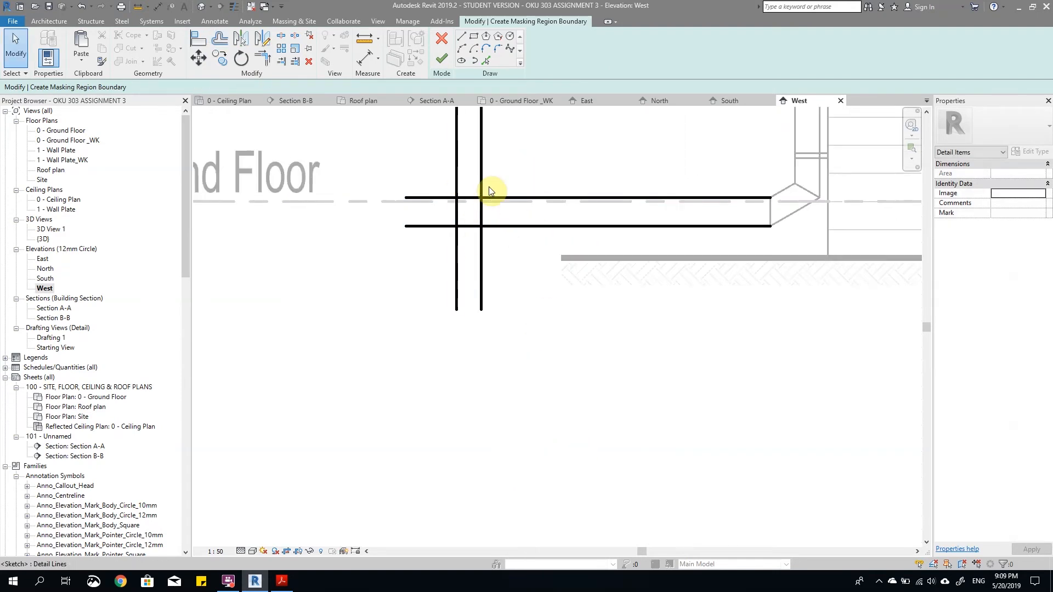
pyautogui.click(461, 60)
pyautogui.scroll(1, 481, 203)
pyautogui.scroll(2, 481, 203)
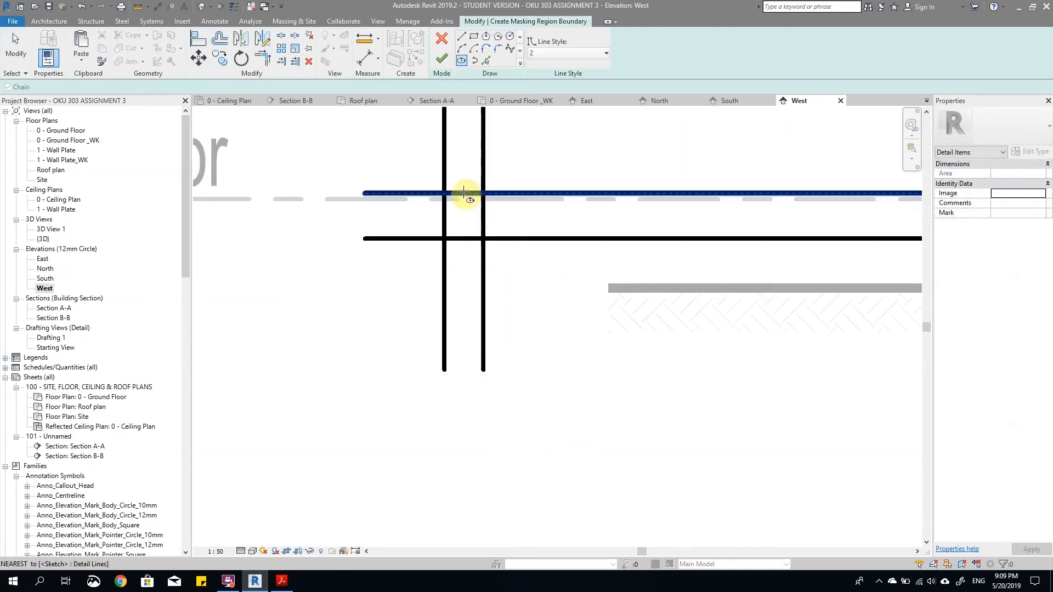
pyautogui.click(461, 36)
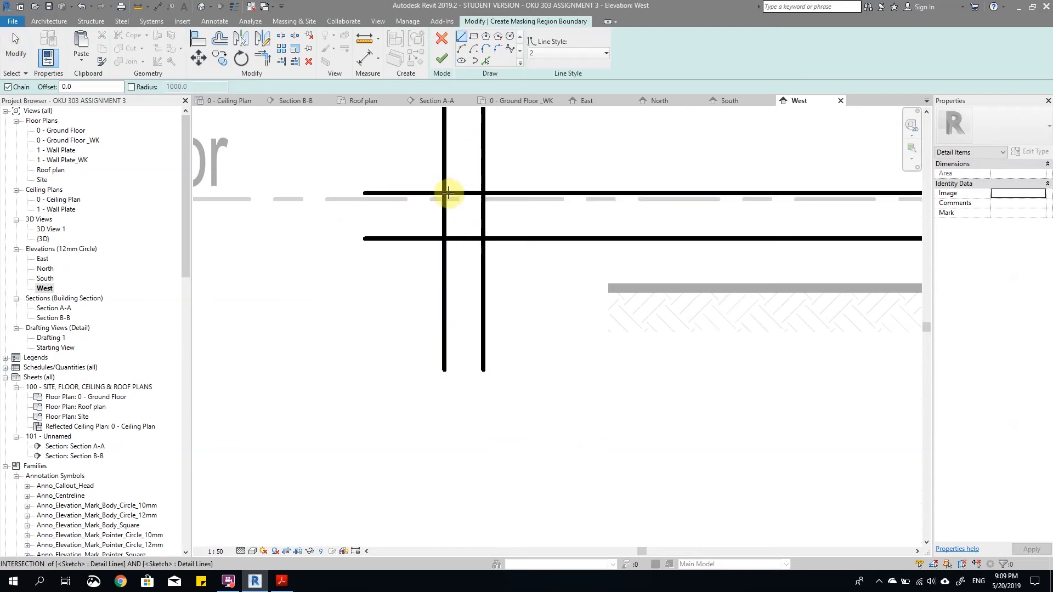
pyautogui.click(445, 193)
pyautogui.click(483, 239)
pyautogui.scroll(3, 483, 240)
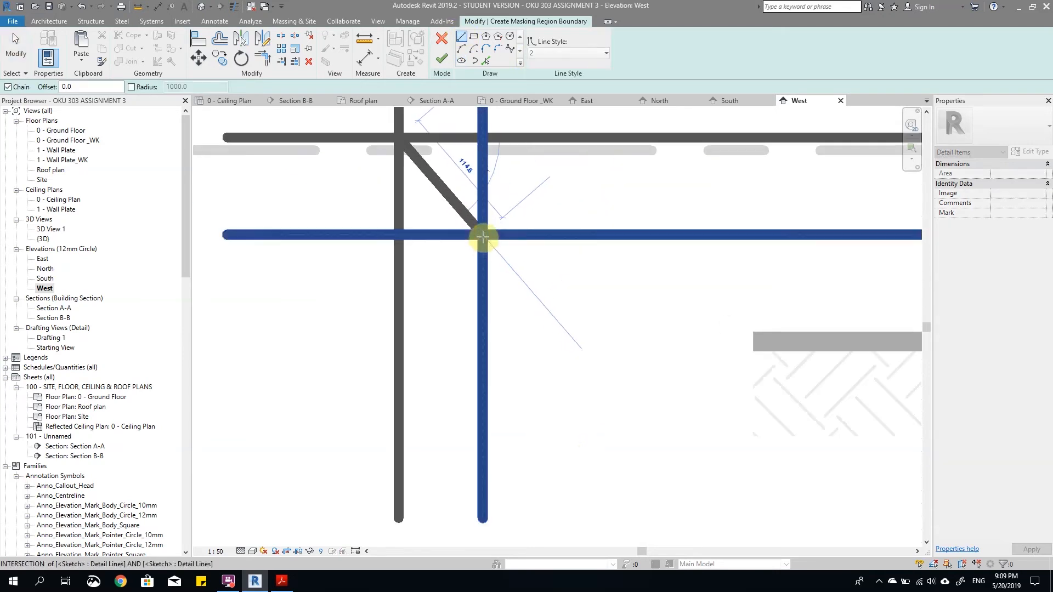
pyautogui.scroll(-3, 484, 236)
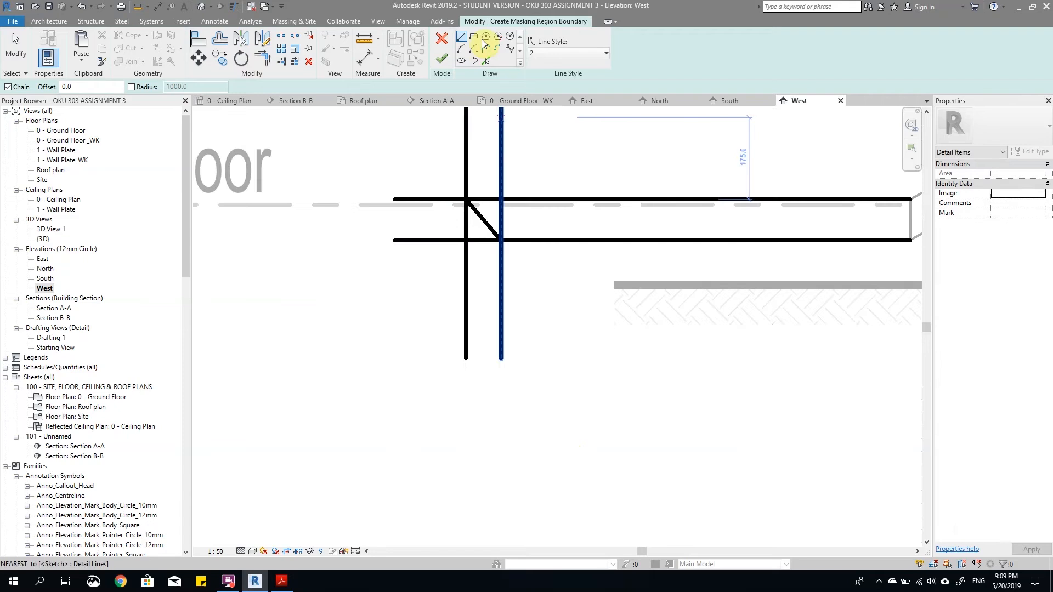
# Step: Draw an ellipse centred on the diagonal's midpoint, reaching the upper outlet guide and the inner vertical guide
pyautogui.click(462, 62)
pyautogui.scroll(2, 495, 206)
pyautogui.click(479, 225)
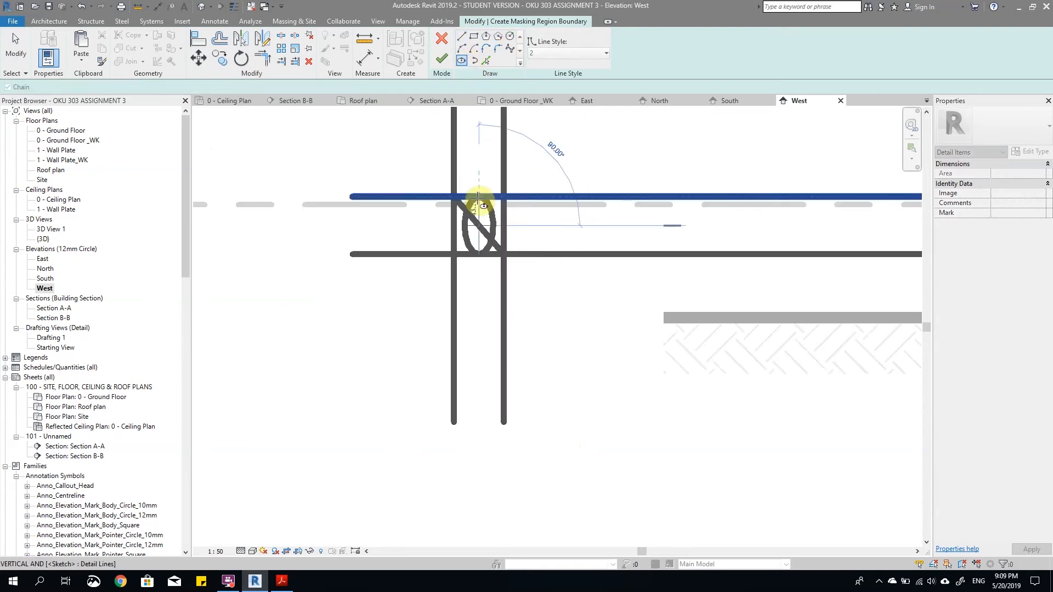
pyautogui.click(482, 196)
pyautogui.click(505, 224)
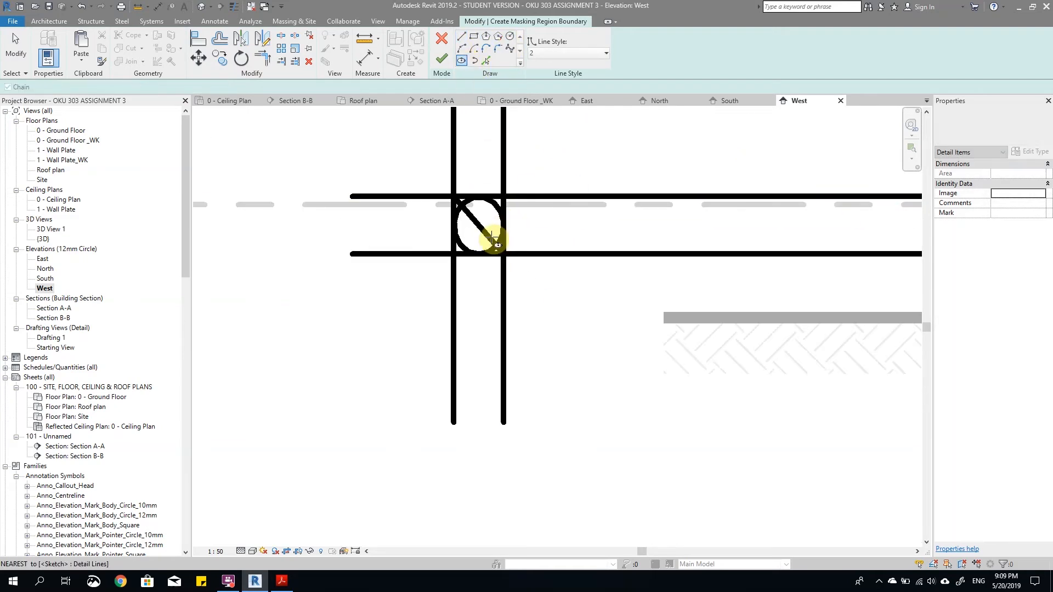
pyautogui.press('Escape')
# Step: Turn on thin line display to show the ellipse and its guide lines without line weights
pyautogui.scroll(3, 489, 227)
pyautogui.scroll(-3, 479, 263)
pyautogui.scroll(3, 476, 279)
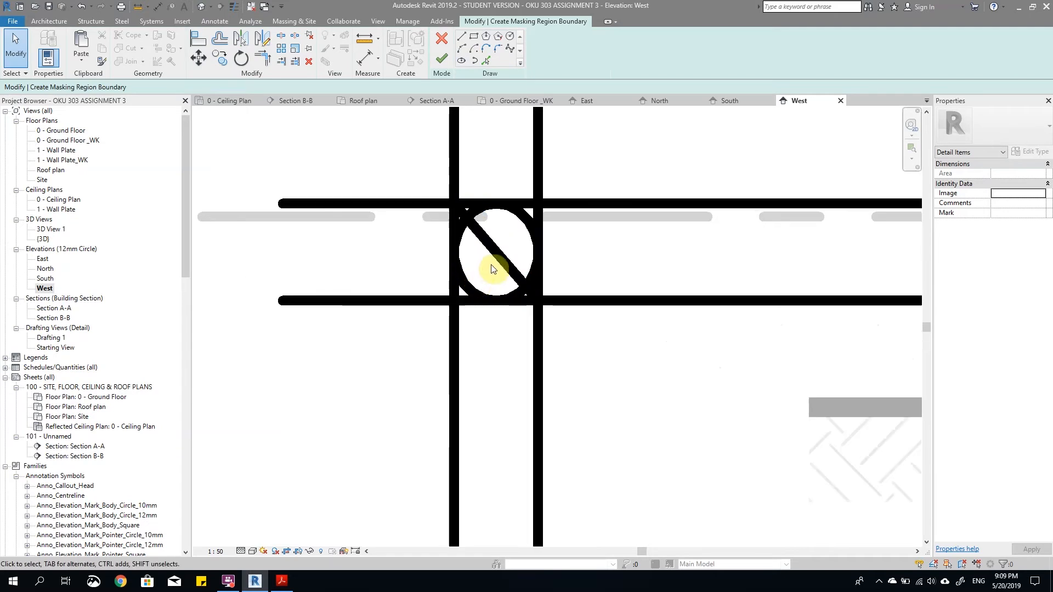
pyautogui.click(238, 10)
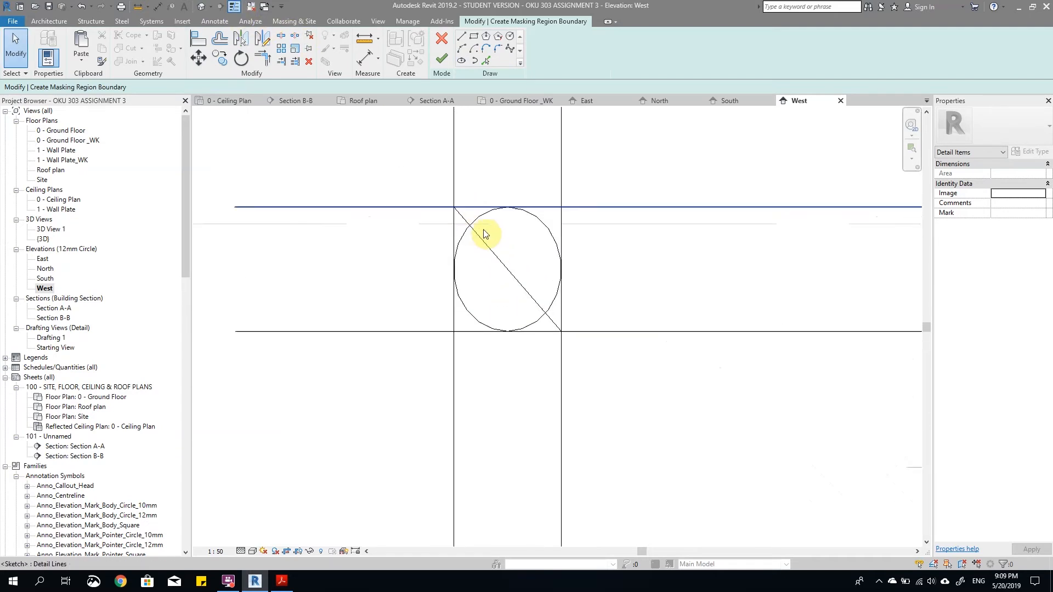
# Step: Split the ellipse at a point on each side of its upper half
pyautogui.press('s')
pyautogui.press('l')
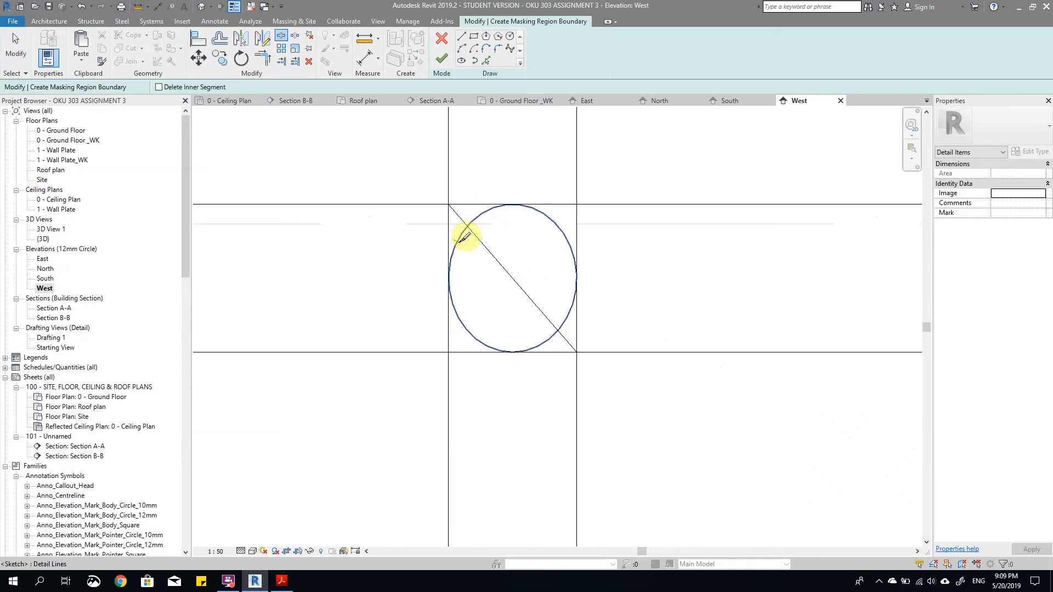
pyautogui.click(458, 242)
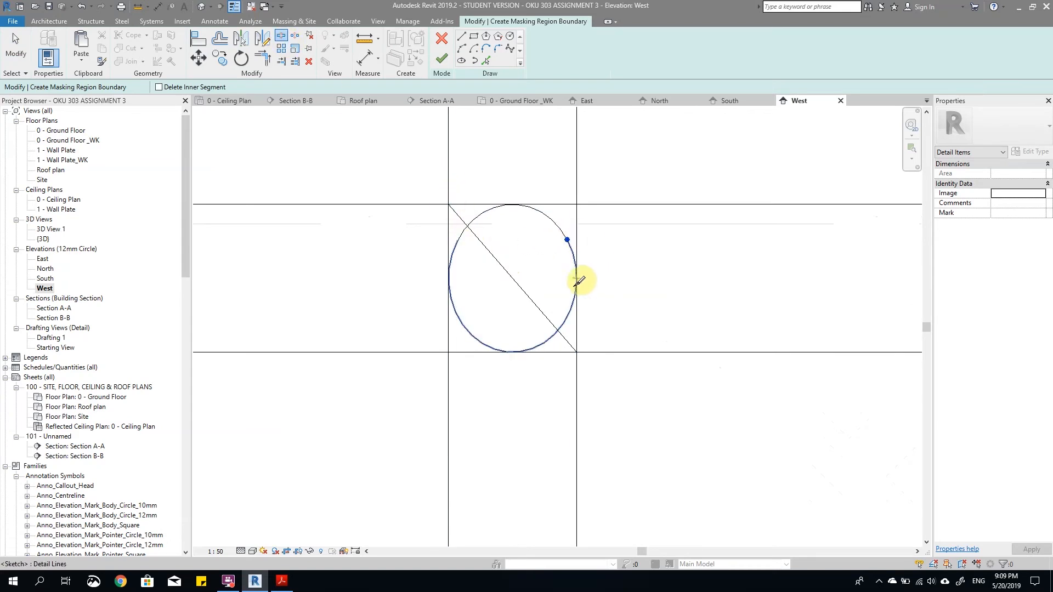
# Step: Trim both vertical guides to the ellipse's lower portion so they join into a rounded outlet end
pyautogui.press('a')
pyautogui.press('l')
pyautogui.click(579, 237)
pyautogui.click(459, 308)
pyautogui.click(448, 233)
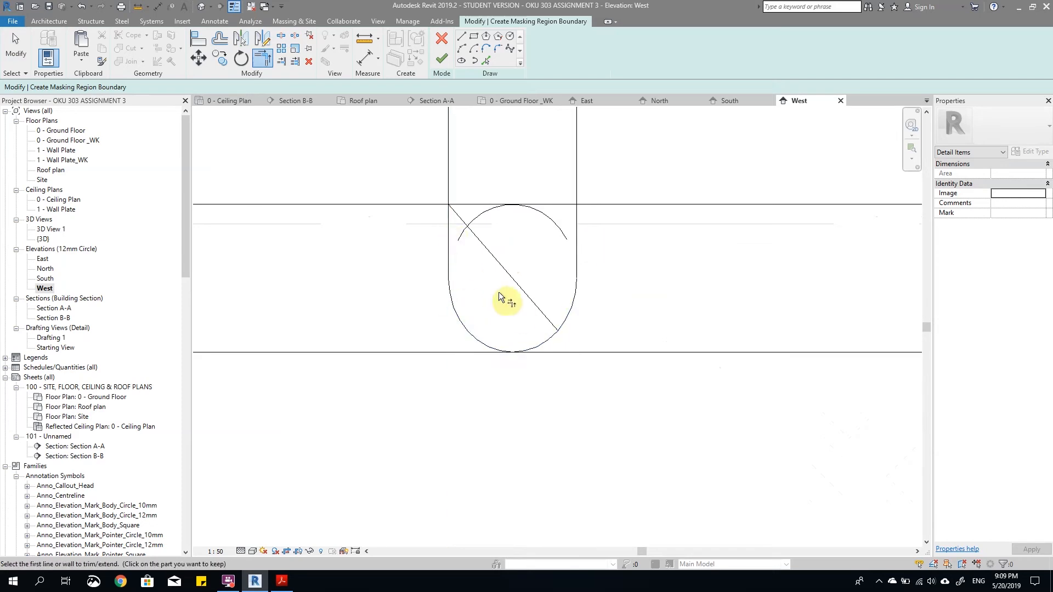
# Step: Delete the leftover upper arc of the ellipse and the diagonal construction line
pyautogui.scroll(-2, 502, 274)
pyautogui.press('Escape')
pyautogui.click(535, 263)
pyautogui.press('Delete')
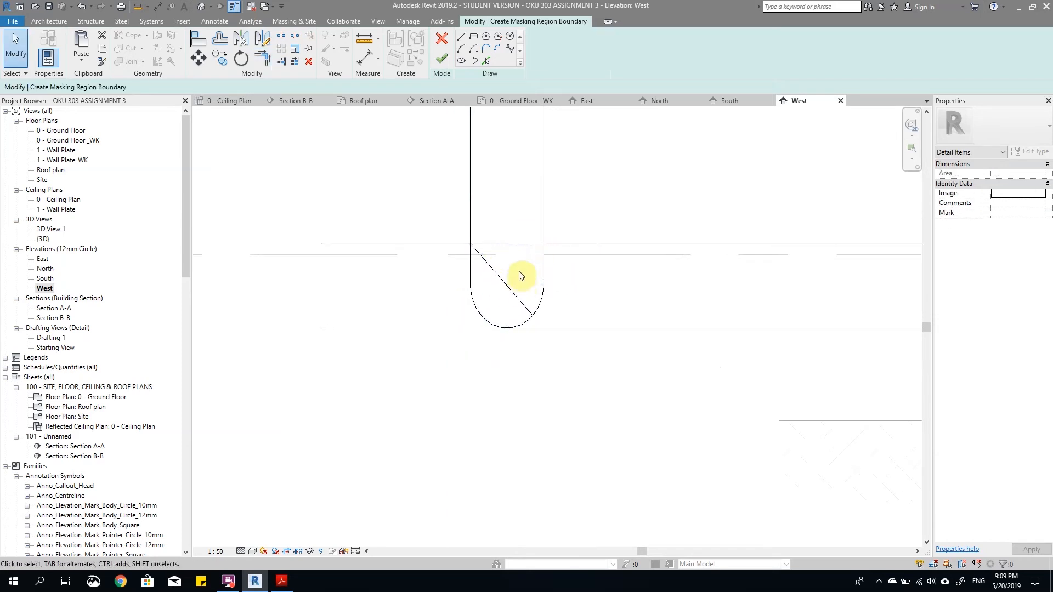
pyautogui.scroll(-2, 528, 313)
pyautogui.click(526, 308)
pyautogui.scroll(1, 532, 287)
pyautogui.press('Delete')
pyautogui.scroll(-3, 520, 286)
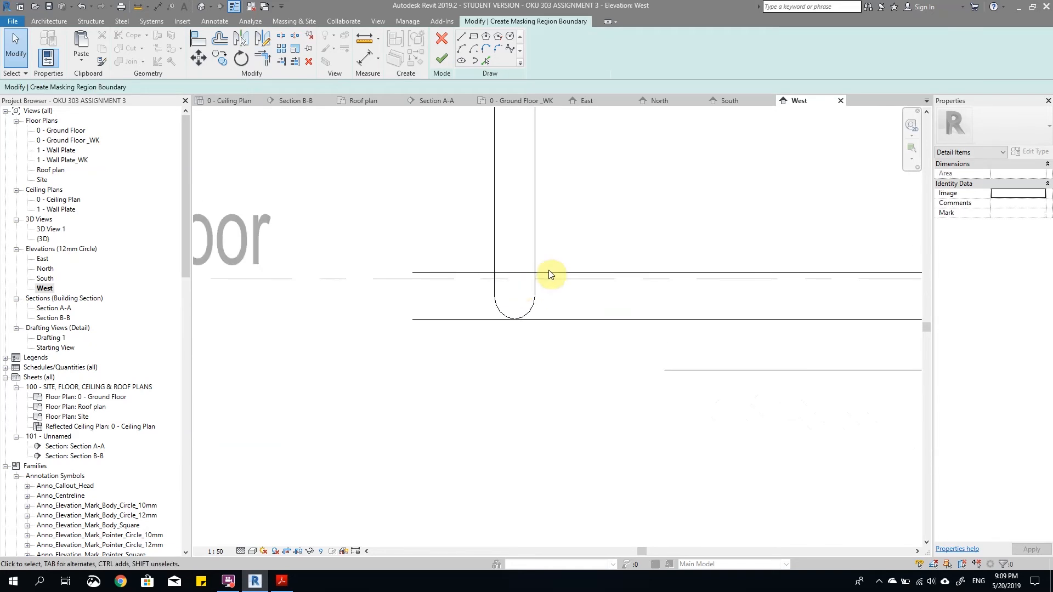
# Step: Delete the two horizontal outlet guide lines crossing the rounded downpipe end
pyautogui.scroll(3, 542, 279)
pyautogui.press('Escape')
pyautogui.scroll(-5, 574, 339)
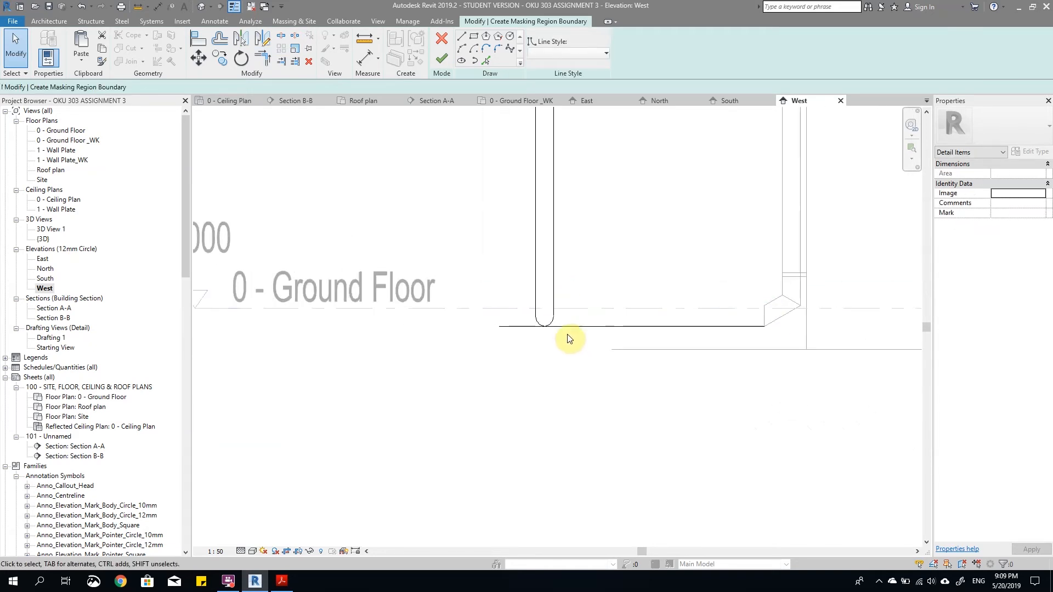
pyautogui.scroll(5, 580, 347)
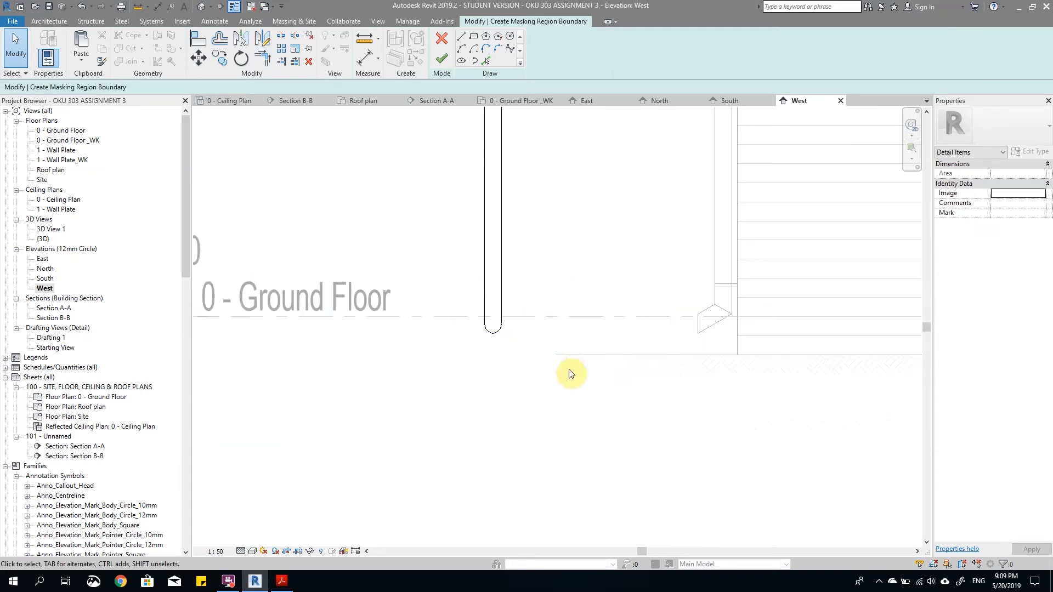
pyautogui.scroll(-8, 568, 371)
pyautogui.scroll(4, 553, 246)
pyautogui.scroll(3, 562, 273)
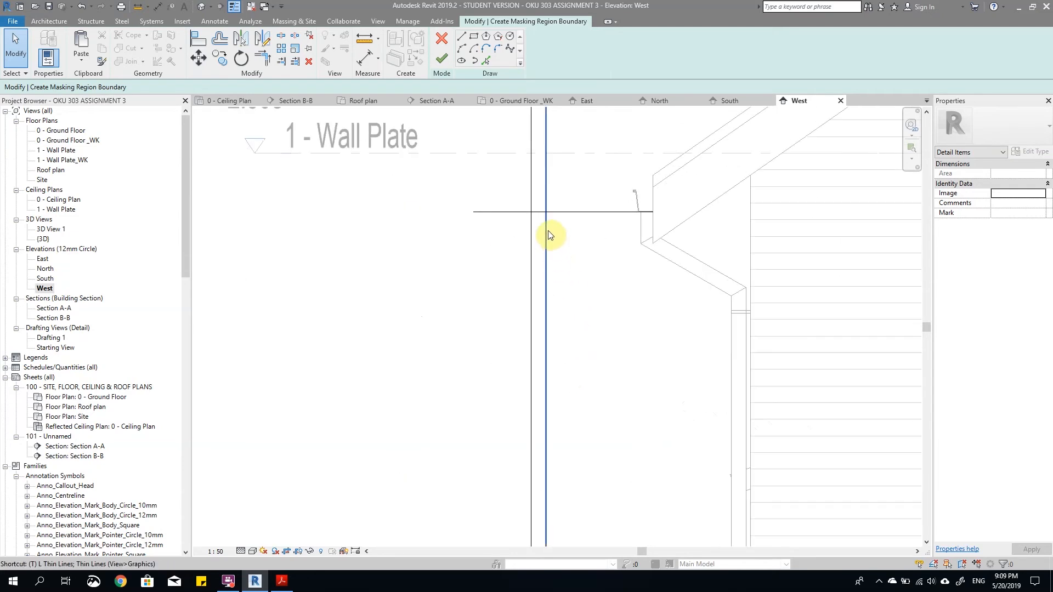
# Step: Trim the top horizontal line and the two vertical lines into a closed downpipe outline, and finish the masking region
pyautogui.press('t')
pyautogui.press('r')
pyautogui.scroll(-4, 561, 240)
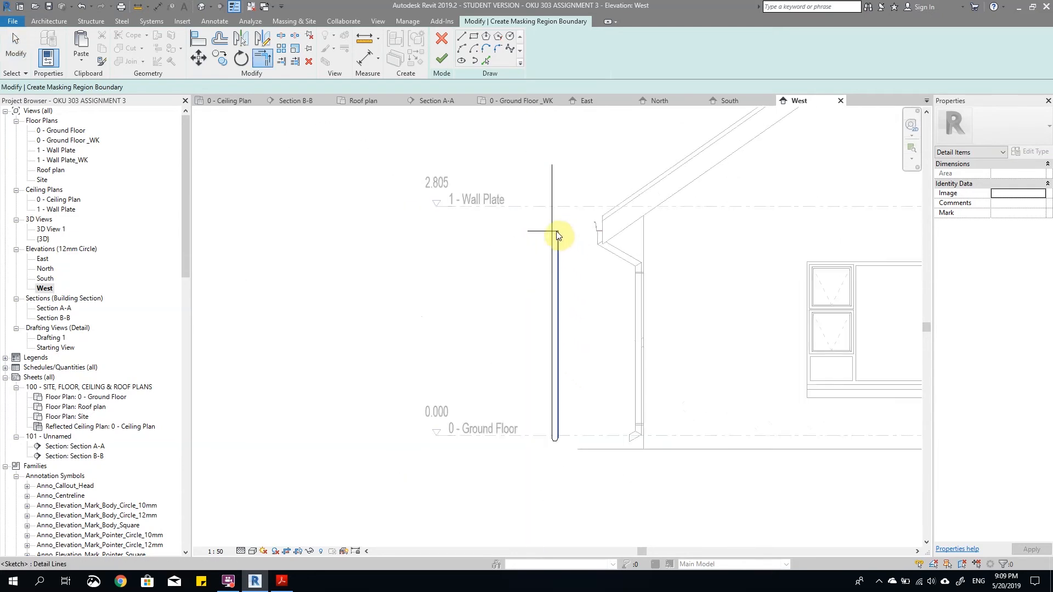
pyautogui.press('Escape')
pyautogui.scroll(3, 552, 234)
pyautogui.press('t')
pyautogui.press('r')
pyautogui.click(556, 228)
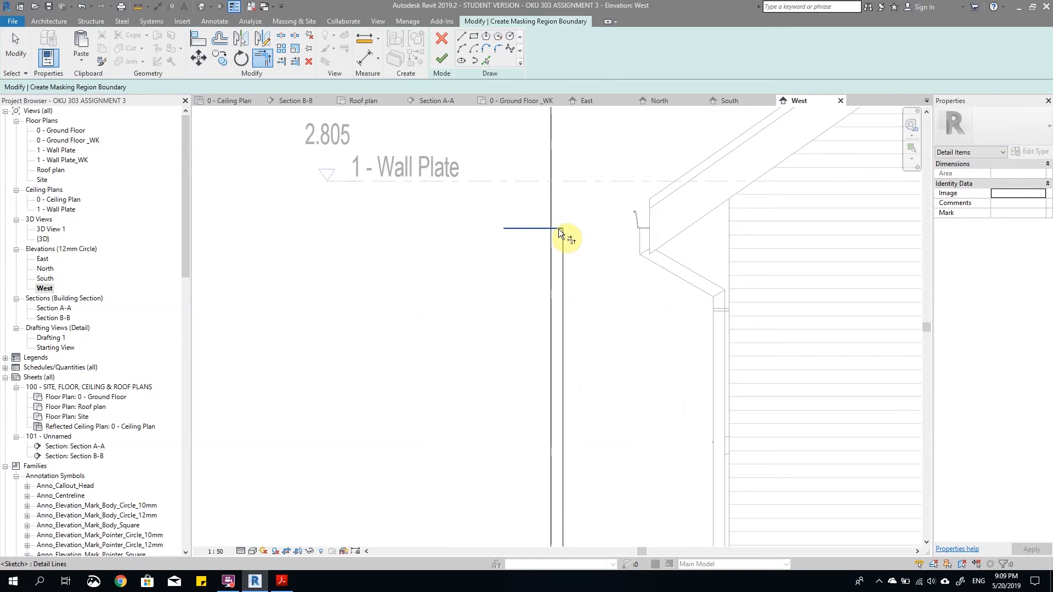
pyautogui.click(557, 236)
pyautogui.scroll(-2, 558, 237)
pyautogui.click(442, 59)
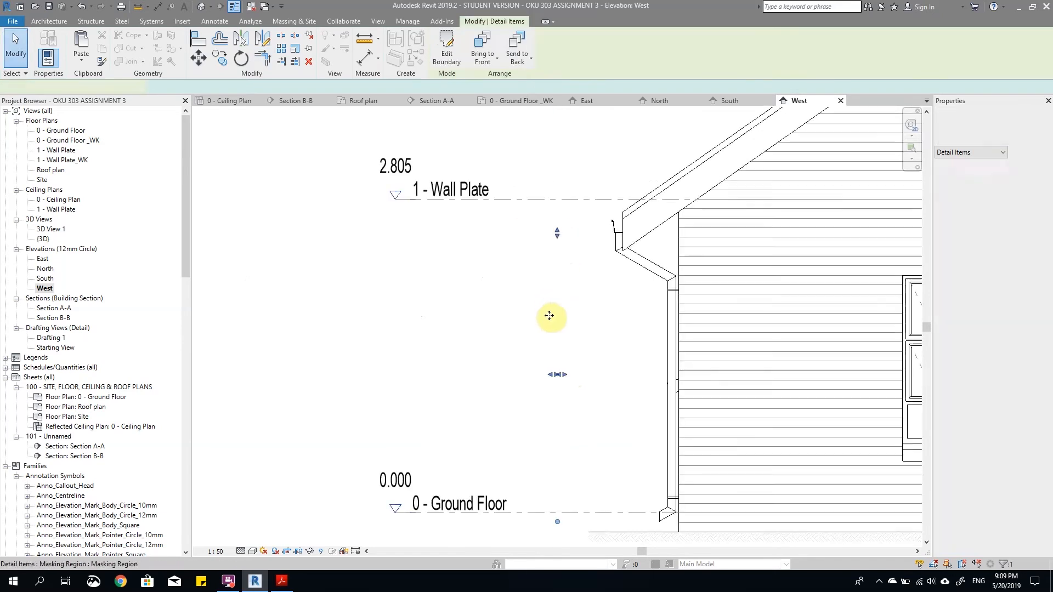
# Step: Show the West elevation's crop region and turn off view cropping to reveal the masking region outside it
pyautogui.click(590, 287)
pyautogui.scroll(5, 561, 314)
pyautogui.scroll(-4, 559, 303)
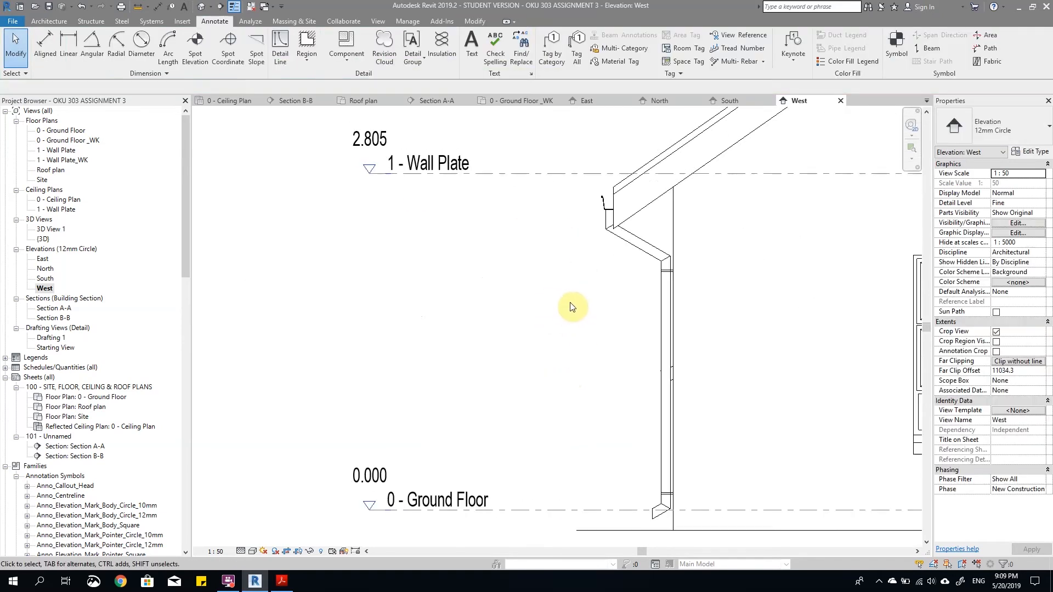
pyautogui.moveTo(592, 317); pyautogui.dragTo(524, 307)
pyautogui.scroll(-2, 549, 262)
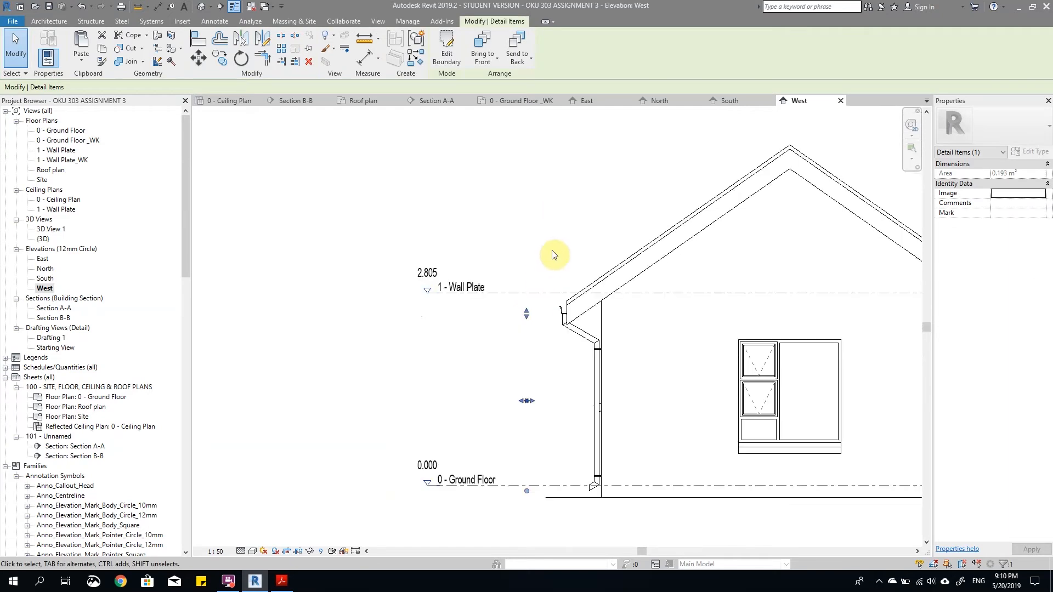
pyautogui.click(300, 551)
pyautogui.click(286, 551)
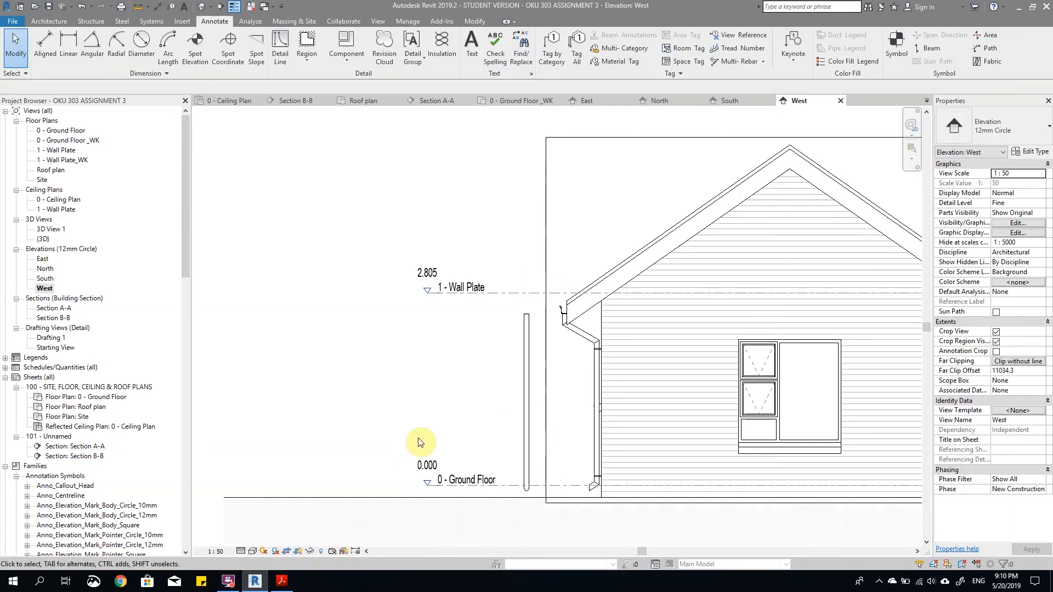
# Step: Create a detail group named RWP FRONT from the front downpipe masking region
pyautogui.scroll(2, 529, 383)
pyautogui.scroll(-4, 510, 364)
pyautogui.scroll(3, 493, 353)
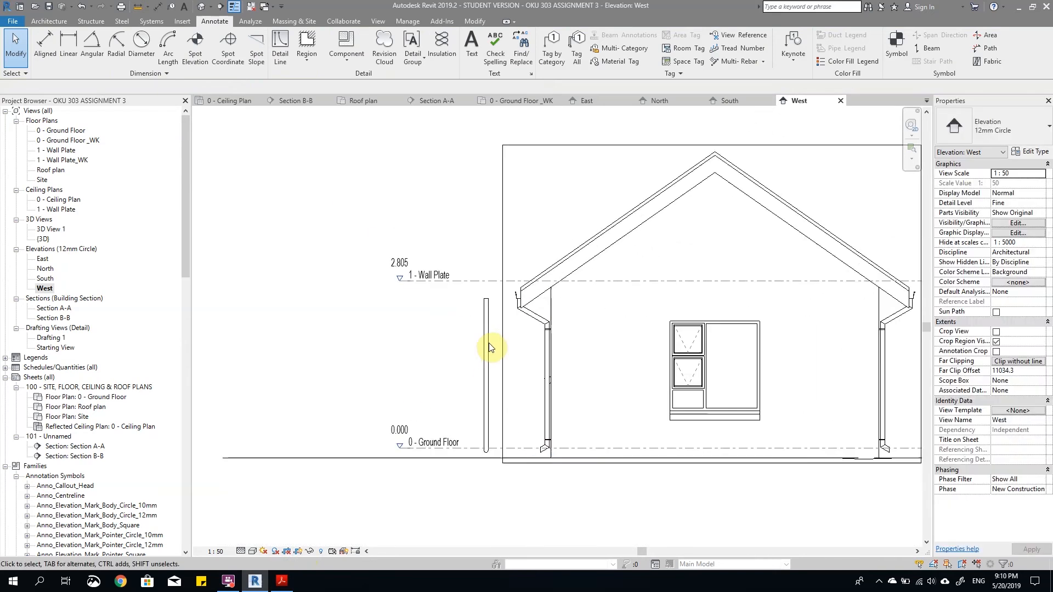
pyautogui.click(497, 323)
pyautogui.scroll(-2, 487, 281)
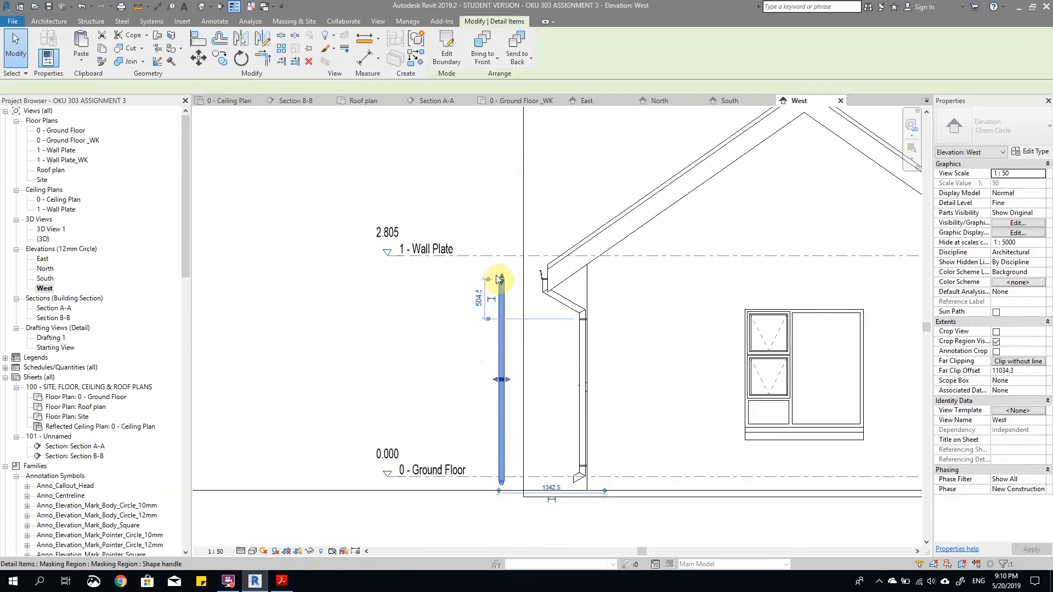
pyautogui.click(416, 37)
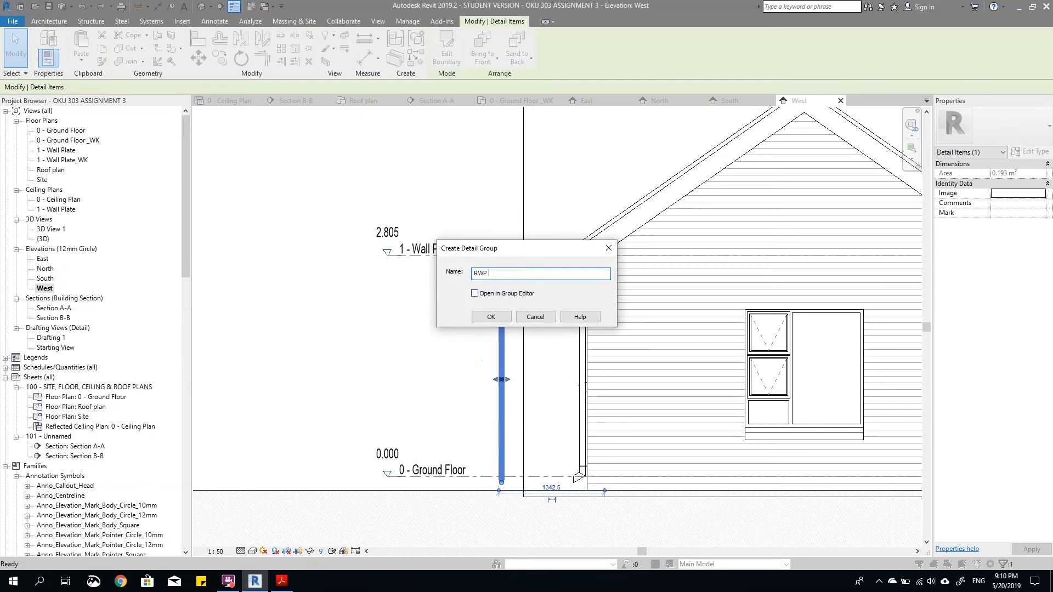
pyautogui.click(478, 320)
# Step: Open the RWP FRONT detail group for editing
pyautogui.scroll(3, 538, 321)
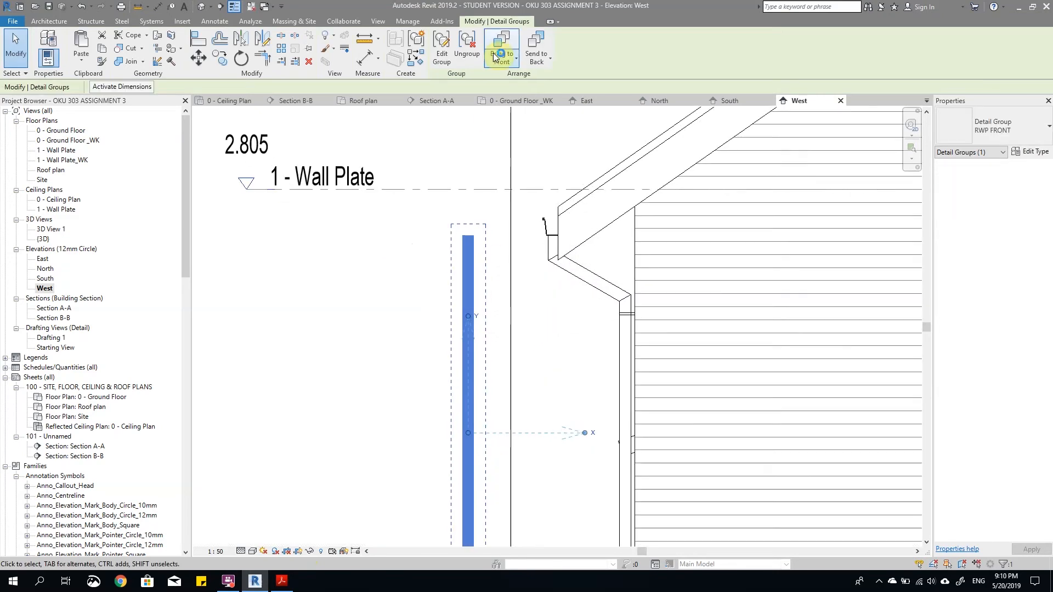
pyautogui.click(442, 50)
pyautogui.scroll(-2, 599, 305)
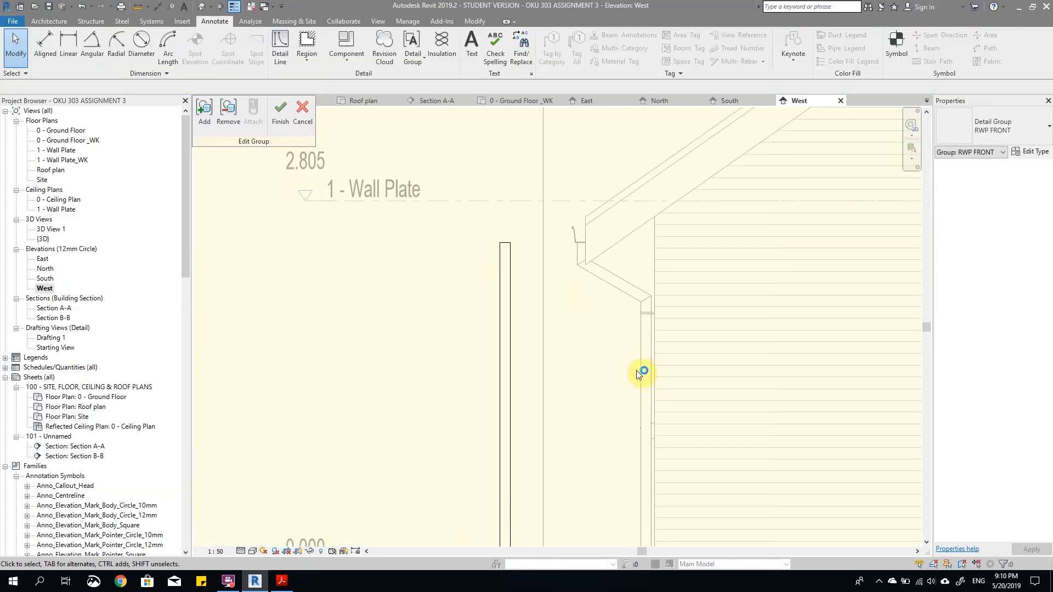
# Step: Draw two horizontal detail lines in line style 2 across the side downpipe, tracing its upper bracket lines between the pipe edges
pyautogui.press('d')
pyautogui.press('l')
pyautogui.scroll(2, 631, 365)
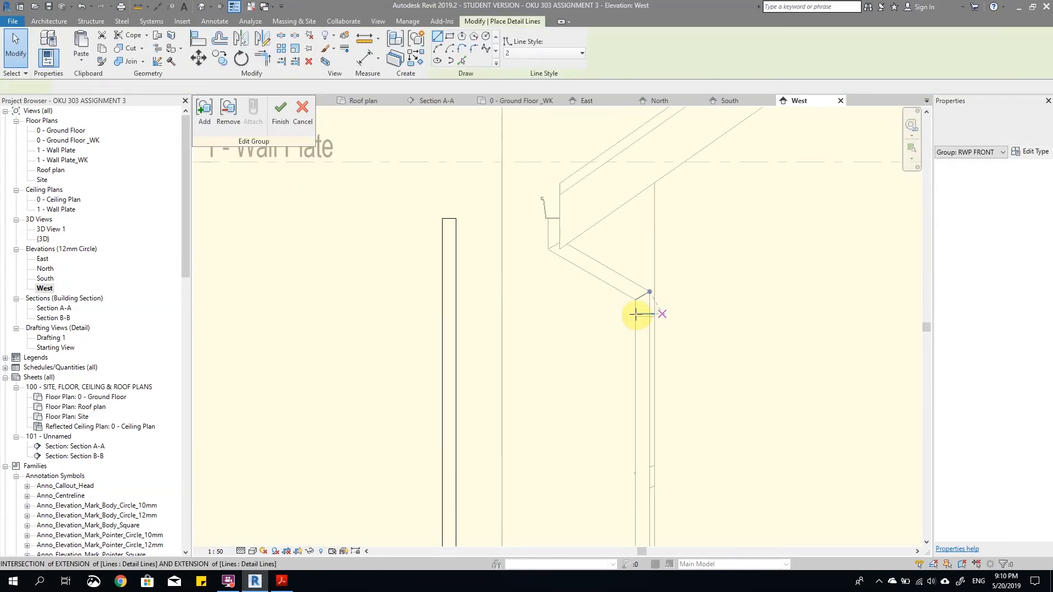
pyautogui.scroll(2, 640, 314)
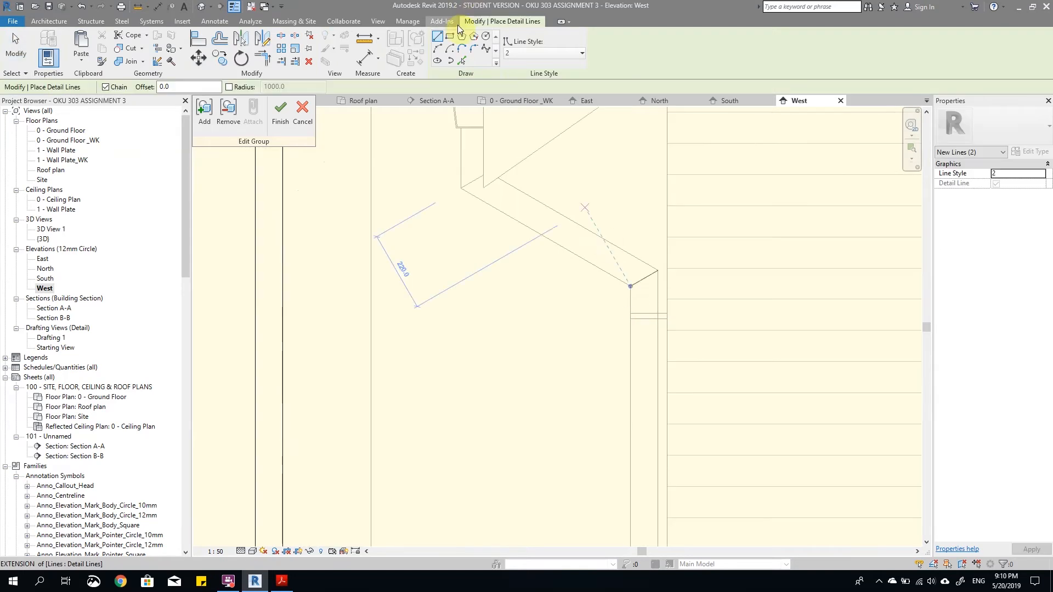
pyautogui.click(462, 60)
pyautogui.scroll(2, 644, 317)
pyautogui.scroll(2, 636, 314)
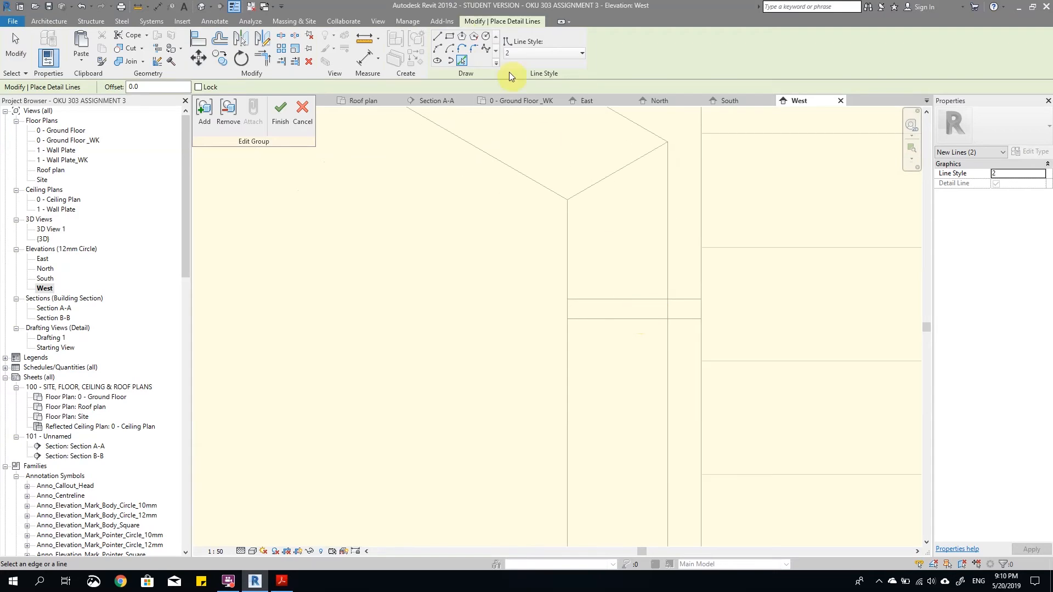
pyautogui.click(437, 38)
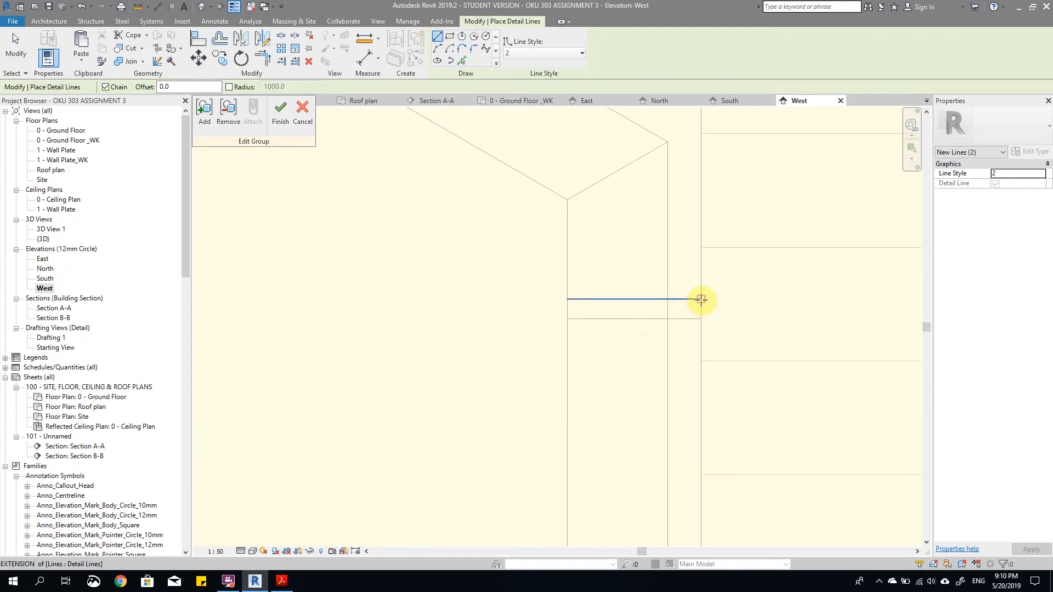
pyautogui.click(668, 299)
pyautogui.click(568, 299)
pyautogui.press('Escape')
pyautogui.click(668, 318)
pyautogui.click(568, 318)
pyautogui.press('Escape')
pyautogui.press('Escape')
# Step: Move the two new bracket lines horizontally onto the front downpipe, aligned with its edges
pyautogui.moveTo(534, 270); pyautogui.dragTo(732, 364)
pyautogui.scroll(-4, 695, 361)
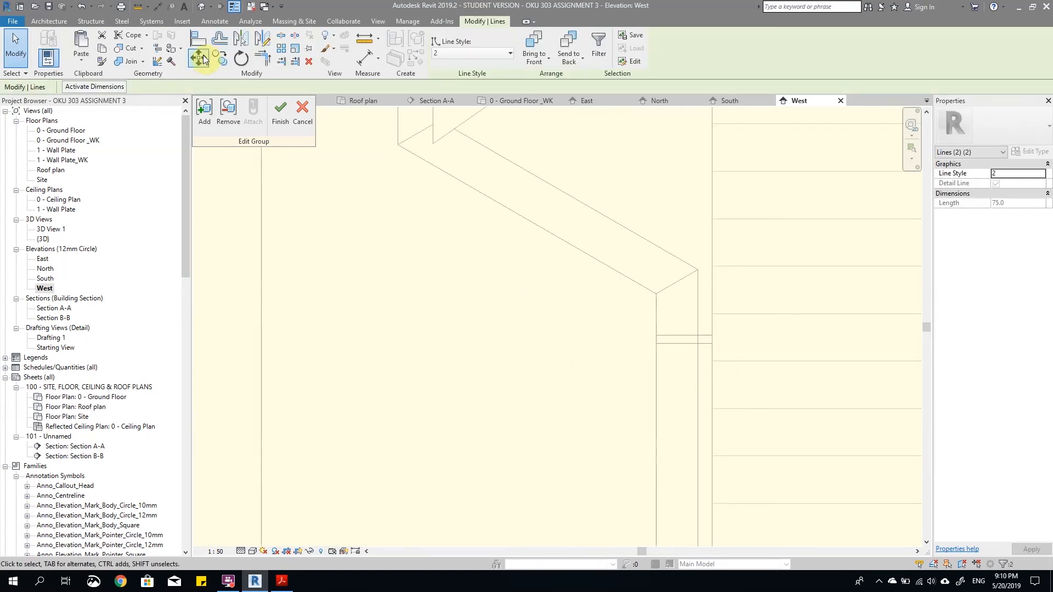
pyautogui.click(201, 58)
pyautogui.click(697, 335)
pyautogui.scroll(-3, 798, 353)
pyautogui.scroll(2, 513, 349)
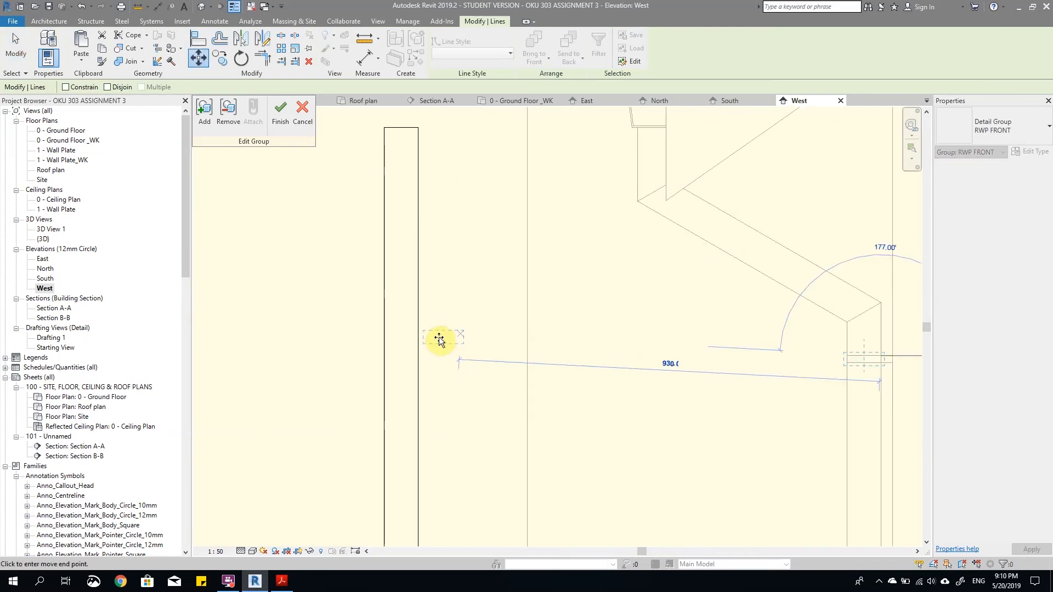
pyautogui.click(418, 360)
pyautogui.click(649, 385)
pyautogui.scroll(-2, 494, 347)
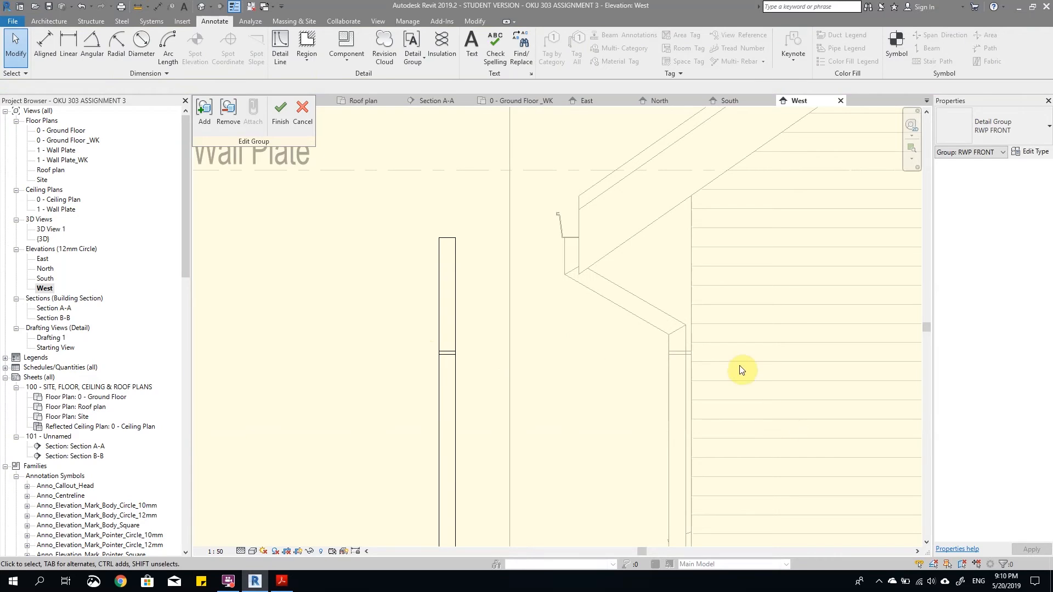
# Step: Draw two horizontal detail lines from the side downpipe's lower bracket past the front downpipe, the lower one about 1080 mm long
pyautogui.scroll(-2, 535, 311)
pyautogui.scroll(-1, 541, 251)
pyautogui.scroll(3, 601, 362)
pyautogui.press('d')
pyautogui.press('l')
pyautogui.click(596, 365)
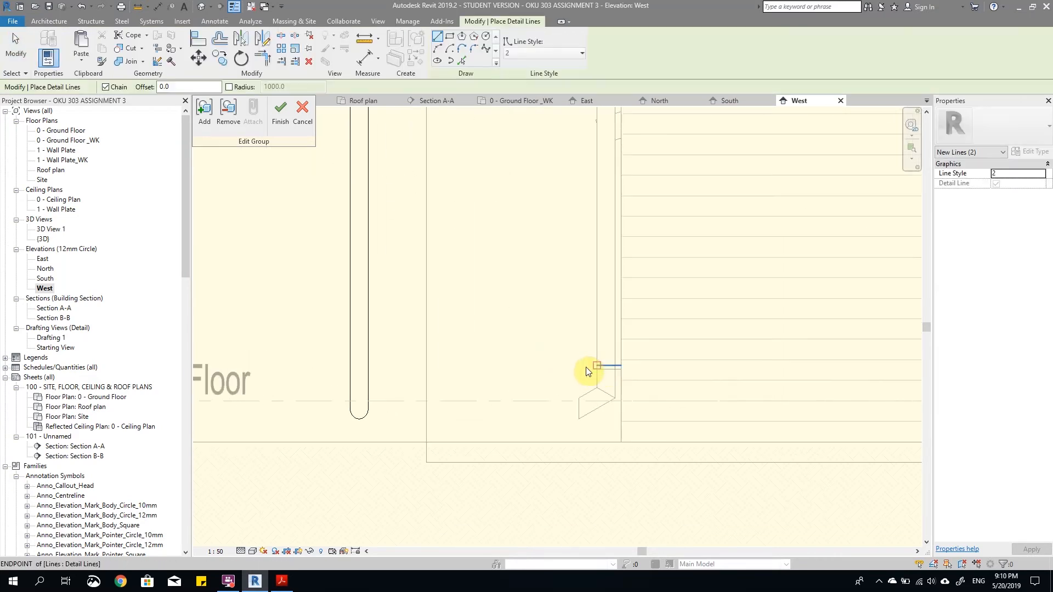
pyautogui.click(323, 366)
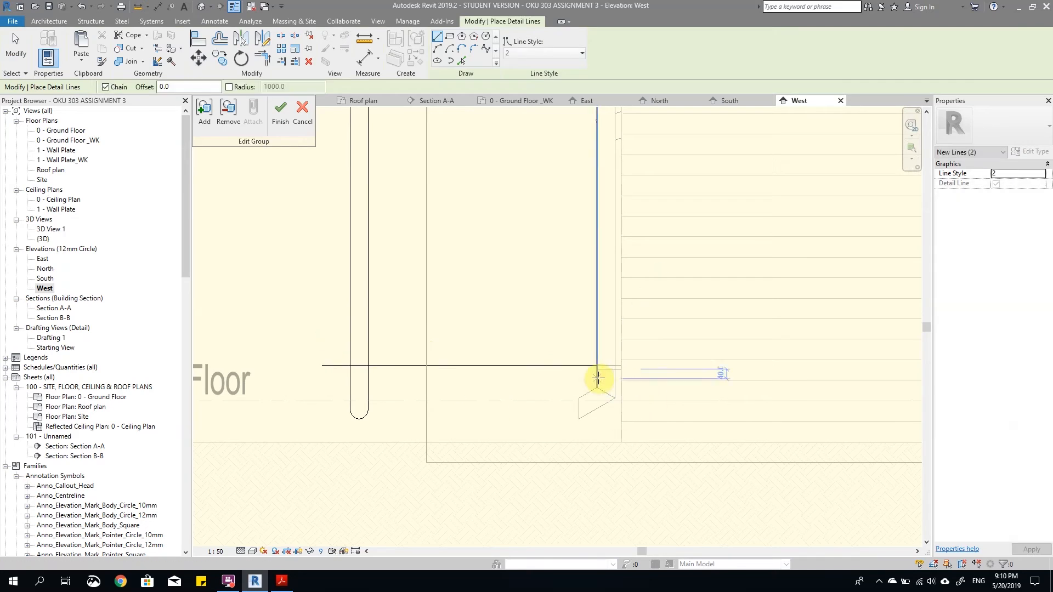
pyautogui.click(336, 369)
pyautogui.press('Escape')
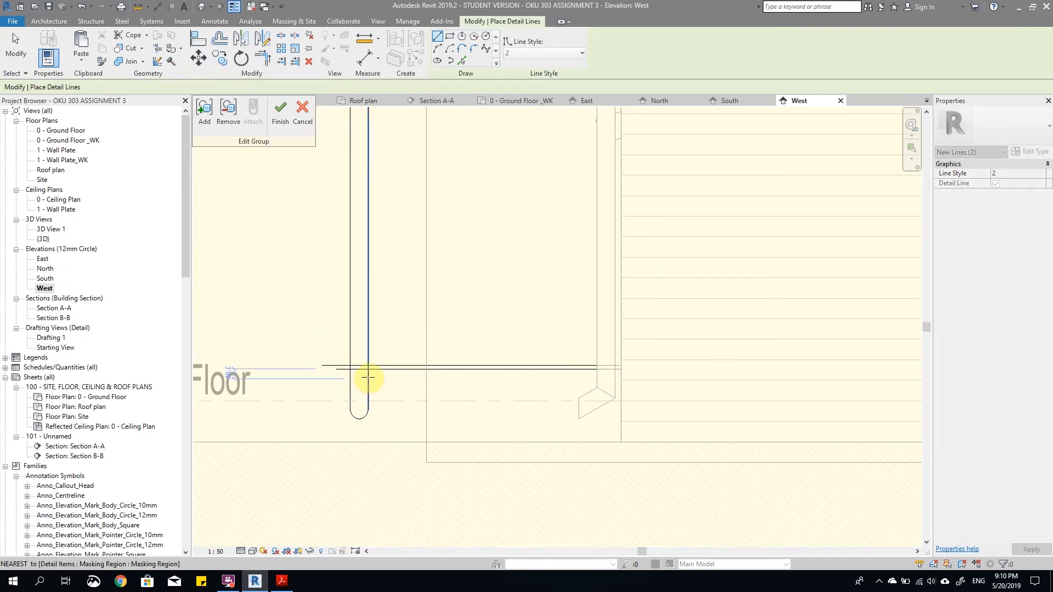
# Step: Trim both lower bracket lines to the two vertical edges of the front downpipe
pyautogui.scroll(3, 367, 377)
pyautogui.click(295, 61)
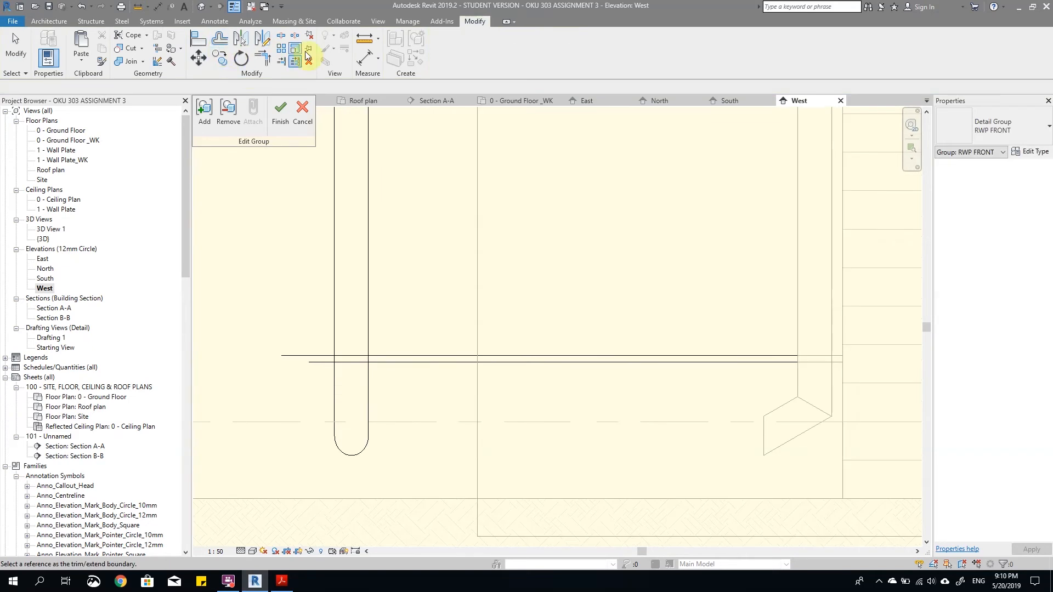
pyautogui.click(367, 324)
pyautogui.click(357, 355)
pyautogui.click(349, 361)
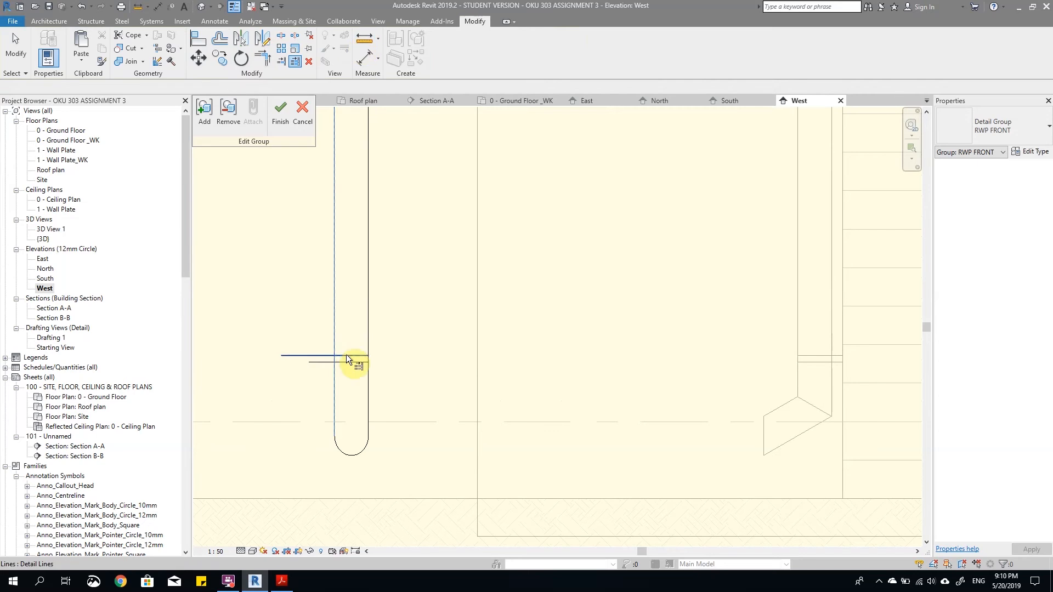
pyautogui.scroll(-5, 535, 479)
pyautogui.scroll(2, 481, 192)
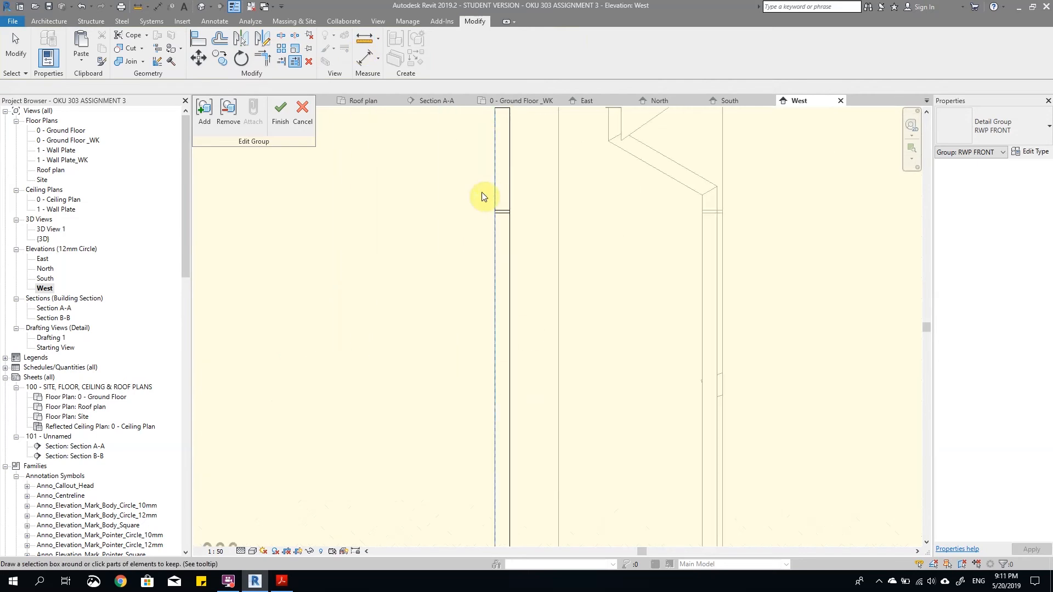
# Step: Draw a horizontal detail line about 1040 mm long from the side downpipe's lower bend corner past the front downpipe
pyautogui.press('Escape')
pyautogui.scroll(4, 480, 209)
pyautogui.scroll(1, 515, 282)
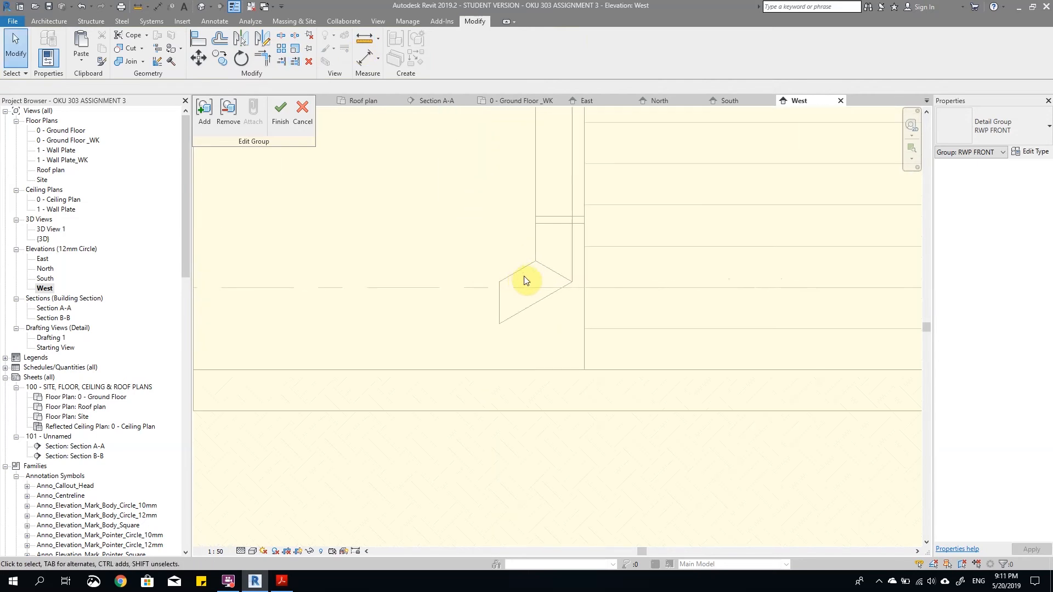
pyautogui.scroll(-2, 542, 270)
pyautogui.press('l')
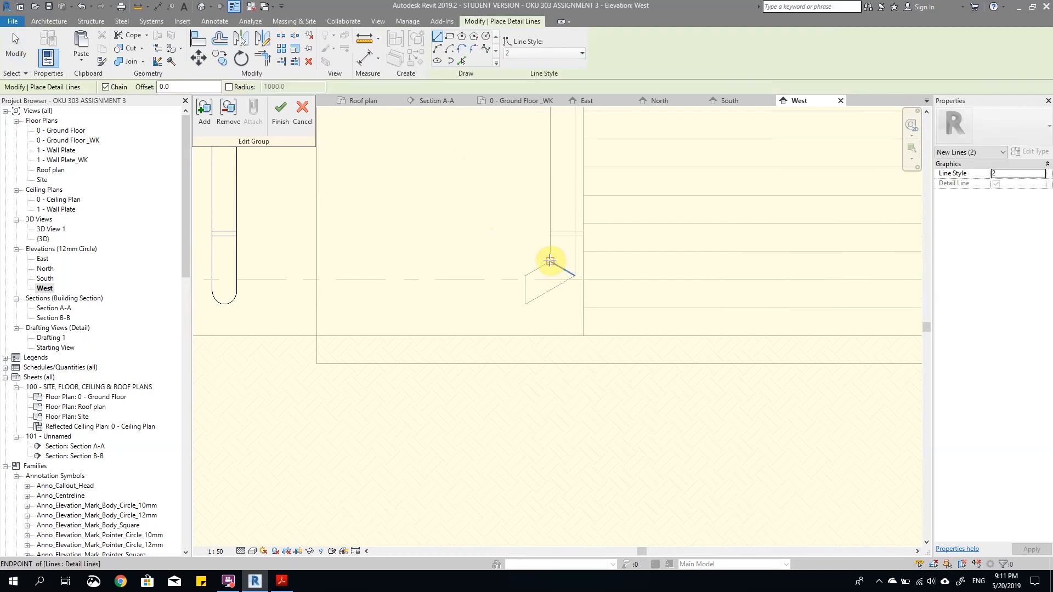
pyautogui.click(550, 261)
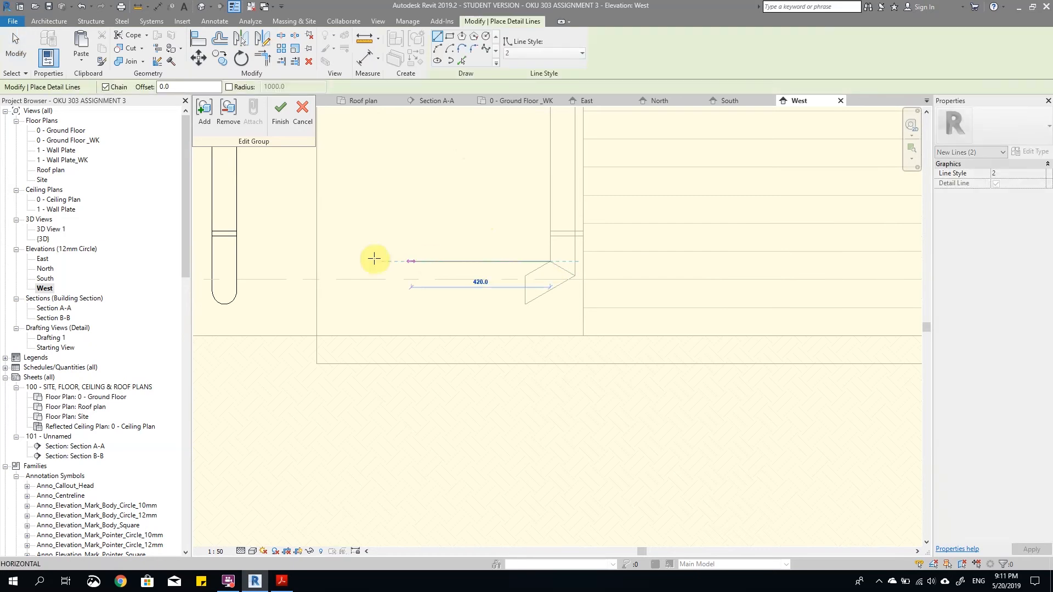
pyautogui.click(204, 260)
pyautogui.press('Escape')
pyautogui.scroll(-5, 634, 353)
pyautogui.scroll(3, 599, 131)
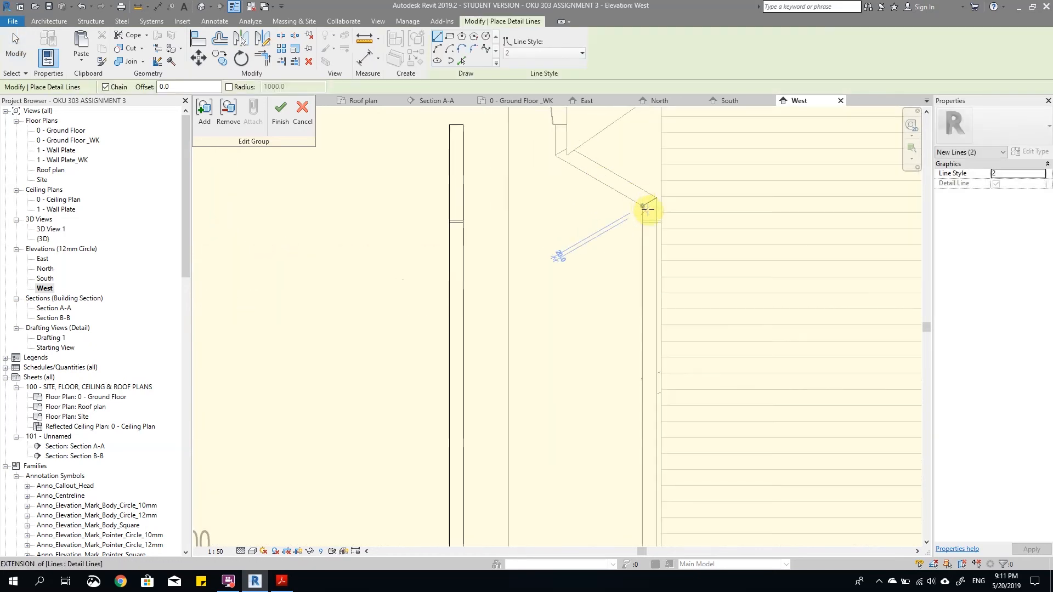
# Step: Draw two horizontal detail lines from the side downpipe's two upper bend corners past the front downpipe, the lower one about 1140 mm long
pyautogui.click(643, 206)
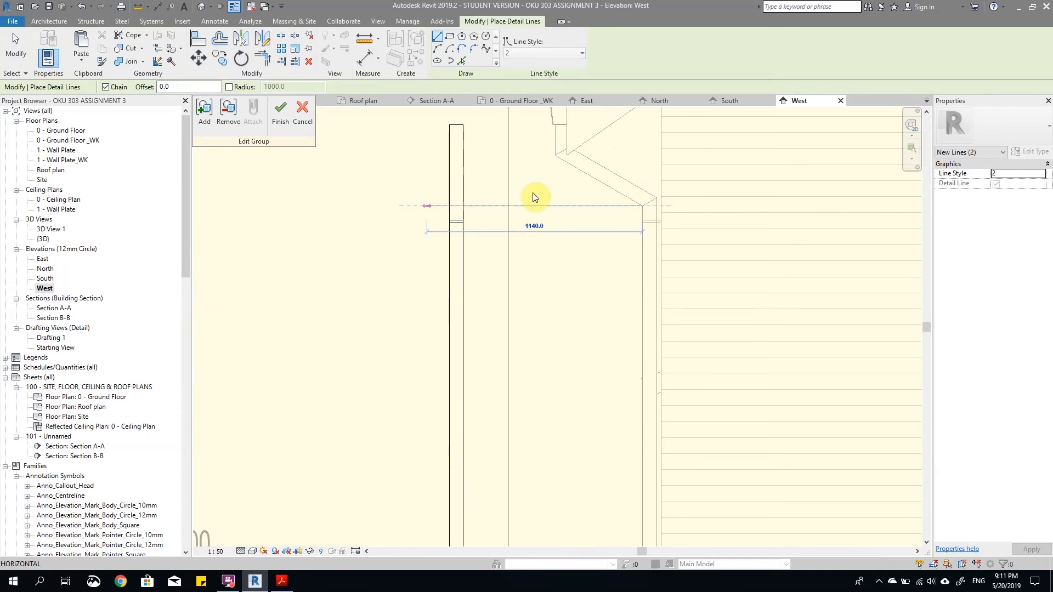
pyautogui.click(426, 206)
pyautogui.press('Escape')
pyautogui.scroll(3, 553, 132)
pyautogui.click(555, 171)
pyautogui.click(364, 165)
pyautogui.press('Escape')
# Step: Draw a horizontal detail line about 1160 mm long from the midpoint of the bend line above the side downpipe's upper bracket past the front downpipe
pyautogui.scroll(3, 577, 141)
pyautogui.click(783, 301)
pyautogui.press('Escape')
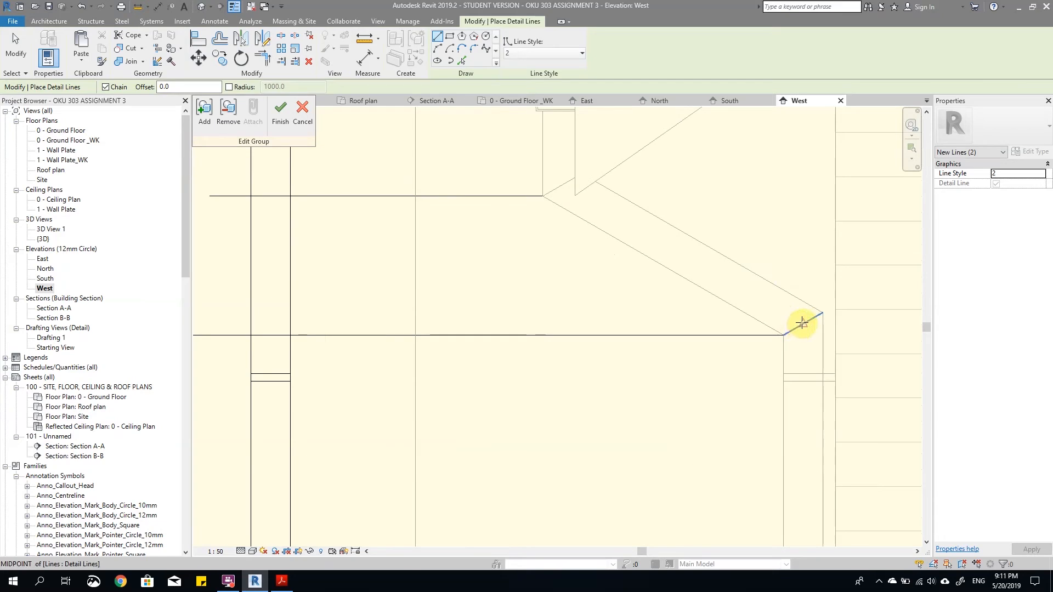
pyautogui.click(801, 323)
pyautogui.scroll(-3, 712, 306)
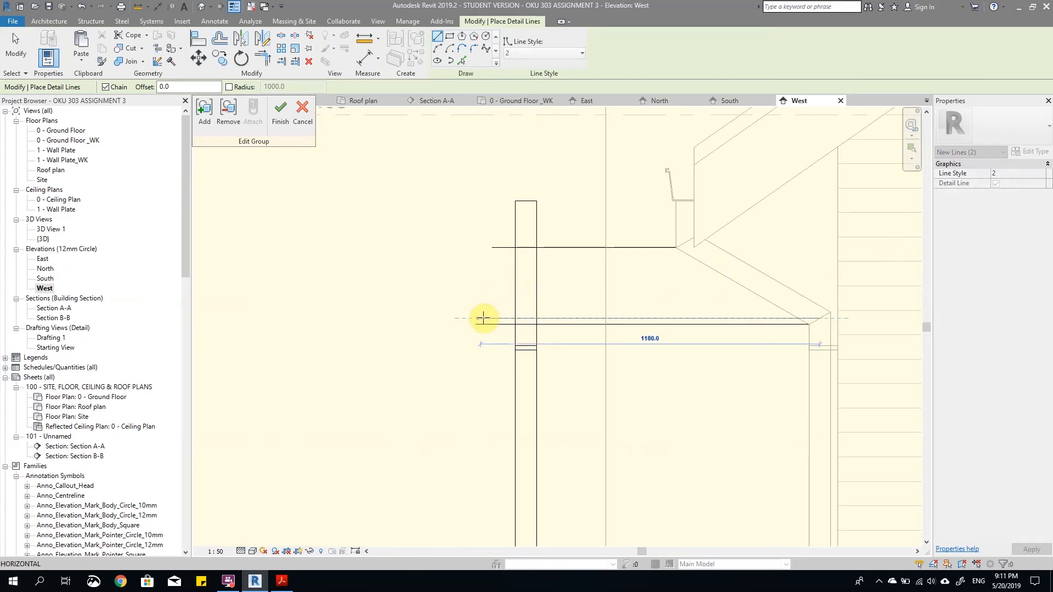
pyautogui.click(483, 318)
pyautogui.scroll(3, 530, 326)
pyautogui.press('Escape')
pyautogui.press('Escape')
pyautogui.scroll(1, 525, 311)
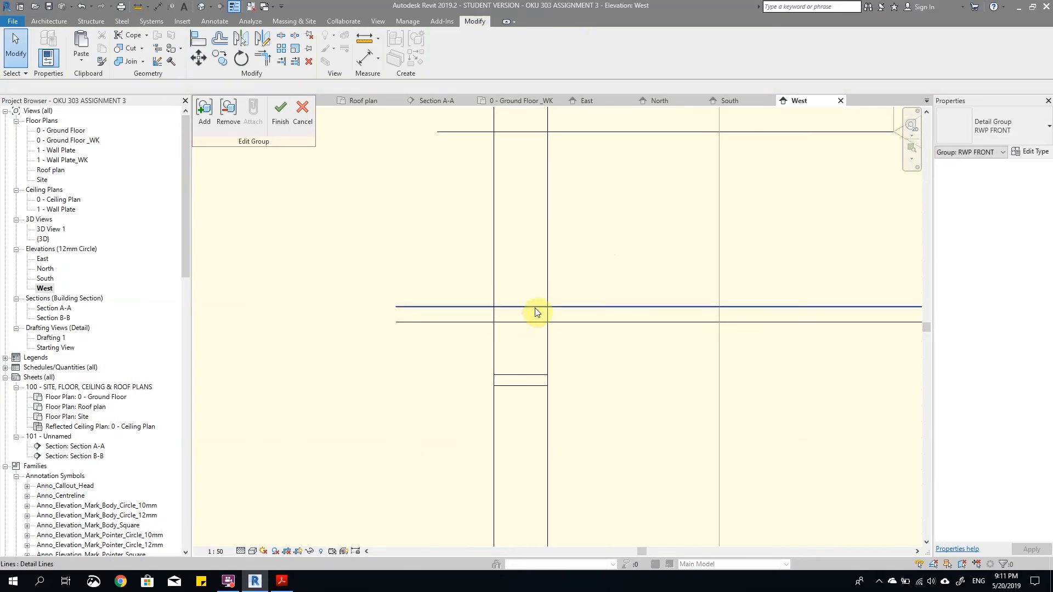
# Step: Draw an arc across the front downpipe, ending on its edges at the midpoint projection line and bulging down to the line below
pyautogui.press('d')
pyautogui.press('l')
pyautogui.click(436, 48)
pyautogui.click(547, 307)
pyautogui.click(520, 323)
pyautogui.press('Escape')
pyautogui.click(613, 356)
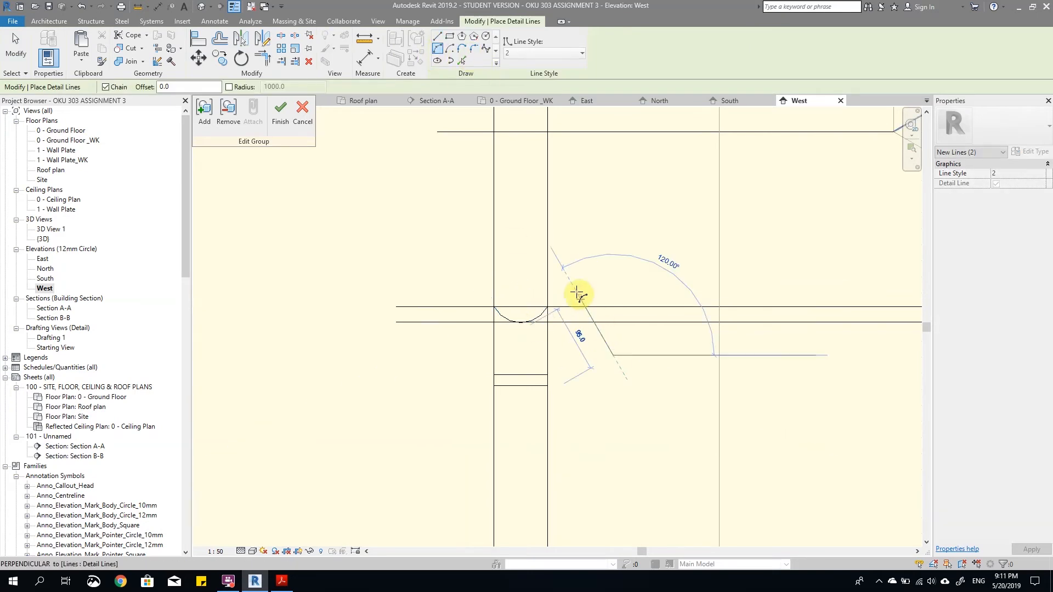
pyautogui.press('Escape')
pyautogui.press('Escape')
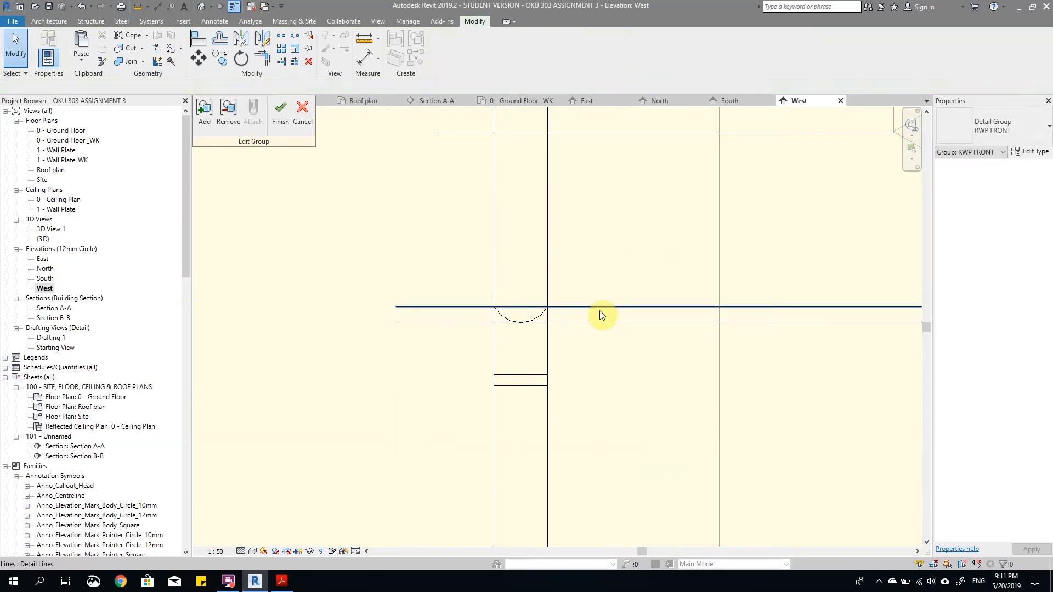
# Step: Copy the arc up to the topmost projection line and delete the three upper projection lines
pyautogui.click(538, 314)
pyautogui.click(222, 61)
pyautogui.click(521, 323)
pyautogui.click(525, 370)
pyautogui.scroll(-3, 517, 324)
pyautogui.click(522, 246)
pyautogui.click(572, 273)
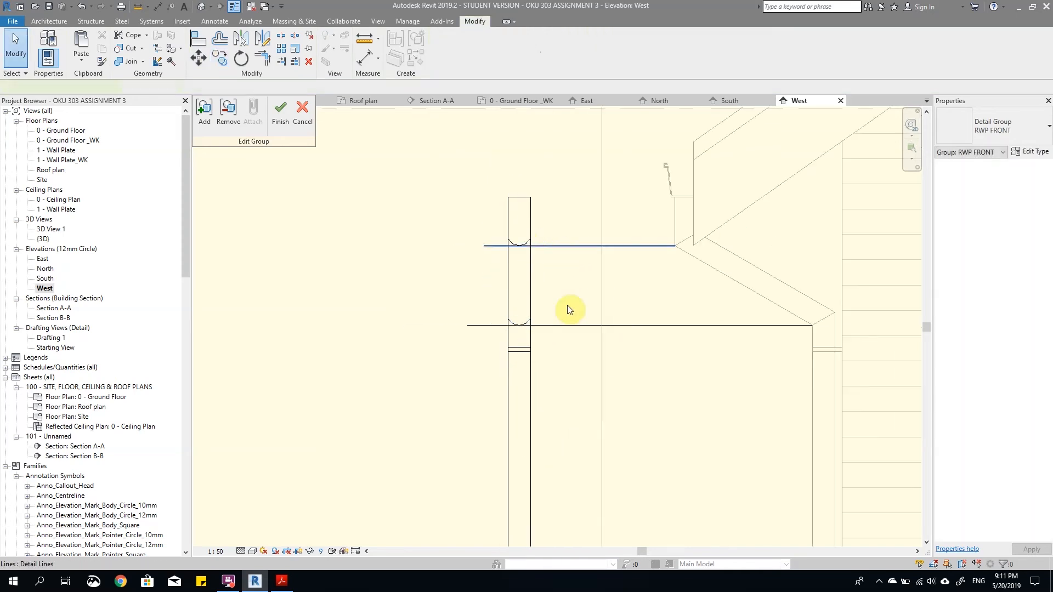
pyautogui.scroll(-3, 581, 324)
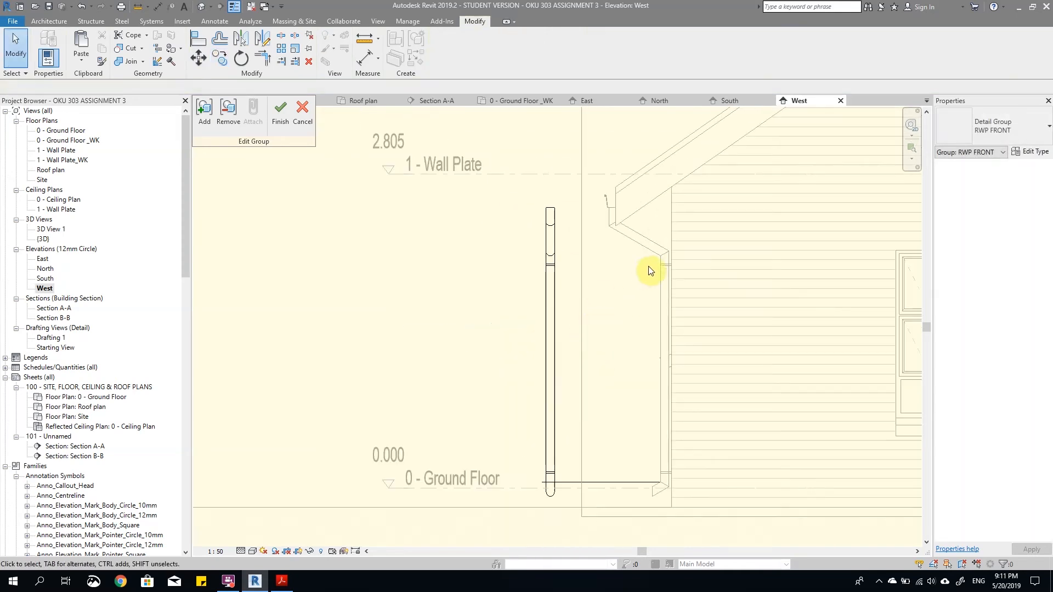
pyautogui.scroll(3, 622, 264)
pyautogui.scroll(-3, 524, 203)
pyautogui.scroll(1, 564, 272)
pyautogui.scroll(-1, 599, 498)
pyautogui.scroll(3, 437, 489)
pyautogui.scroll(-1, 489, 447)
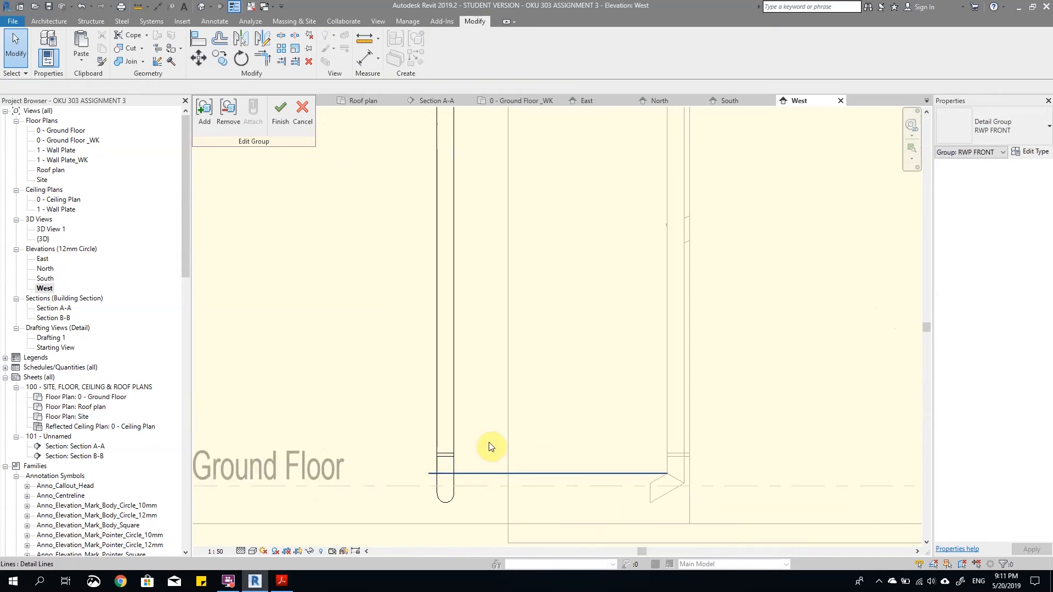
pyautogui.scroll(2, 477, 446)
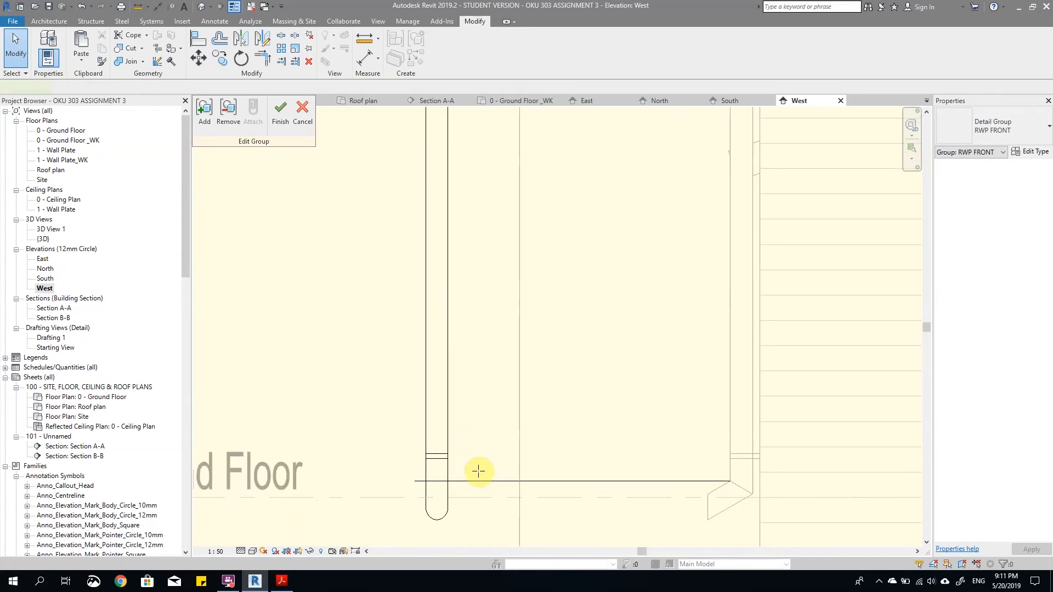
pyautogui.press('d')
pyautogui.press('l')
pyautogui.scroll(2, 438, 506)
pyautogui.scroll(-3, 562, 179)
pyautogui.scroll(2, 521, 343)
pyautogui.scroll(1, 523, 425)
pyautogui.scroll(-1, 522, 455)
pyautogui.scroll(2, 520, 467)
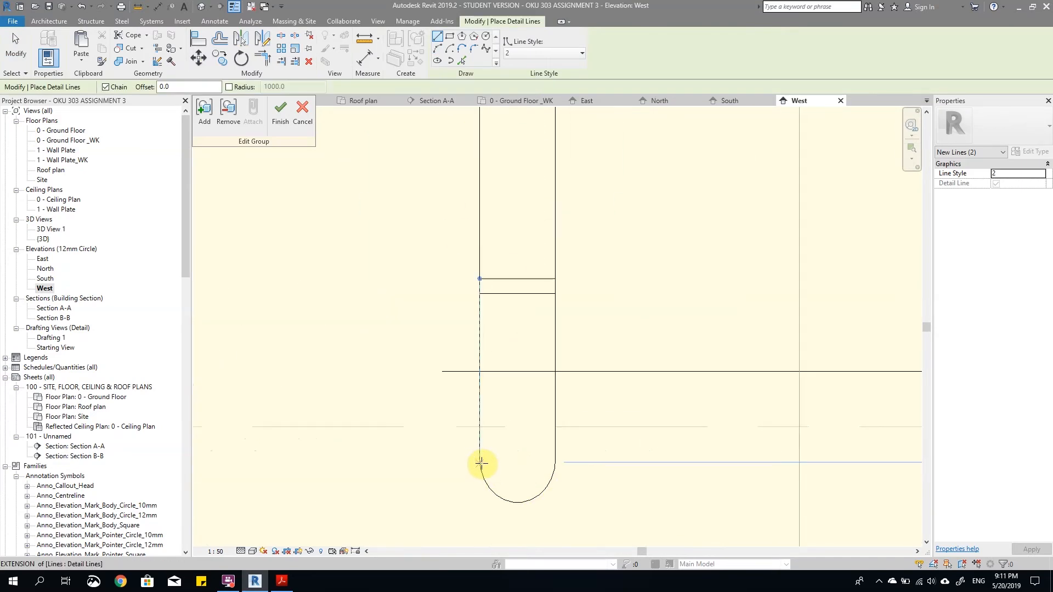
pyautogui.press('Escape')
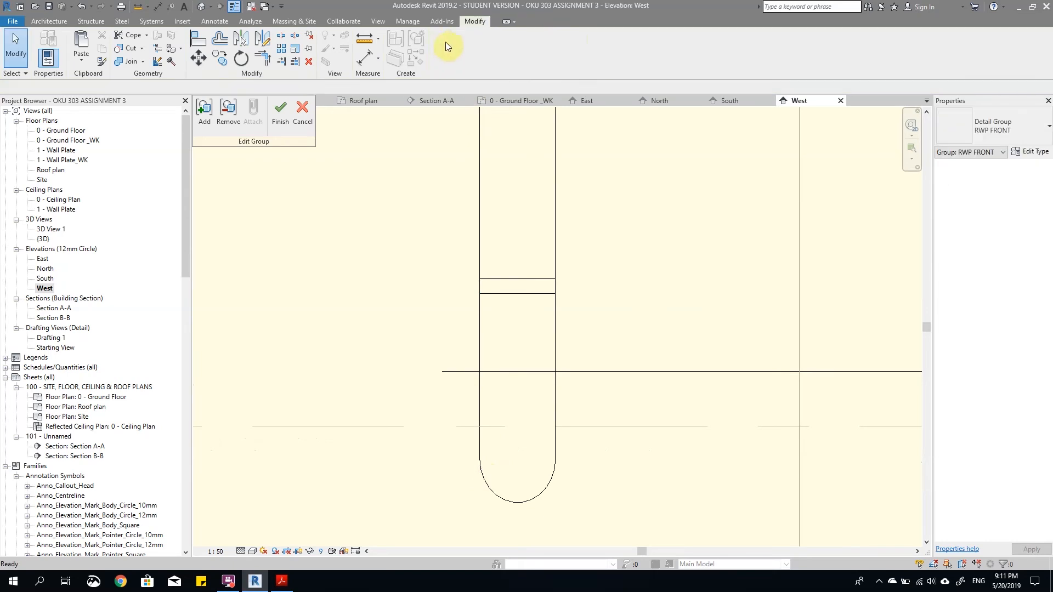
# Step: Draw a horizontal detail line between the front downpipe's edges where the rounded outlet begins
pyautogui.press('d')
pyautogui.press('l')
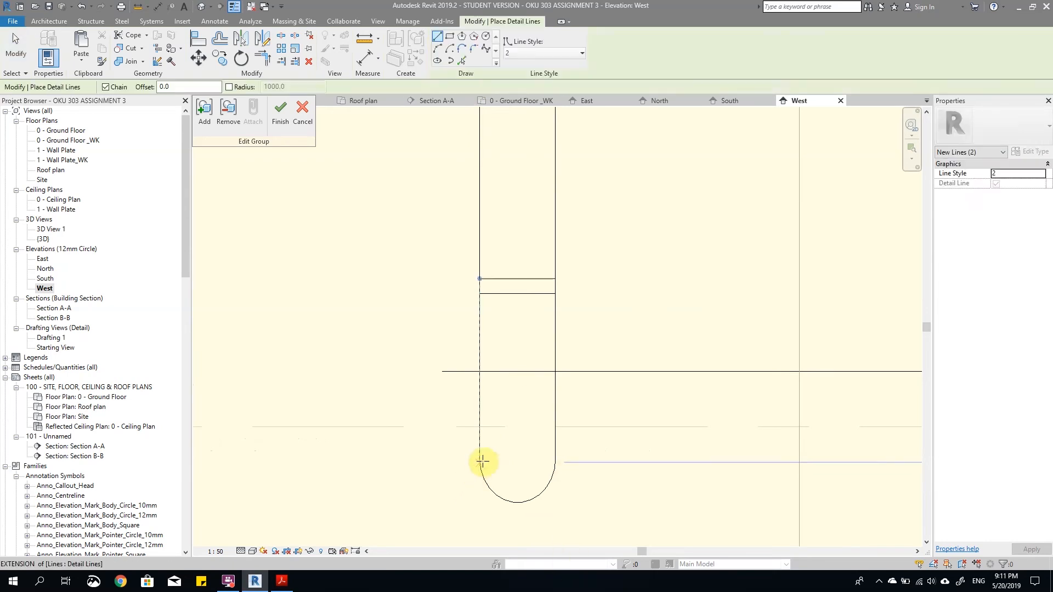
pyautogui.click(479, 459)
pyautogui.click(555, 459)
pyautogui.press('Escape')
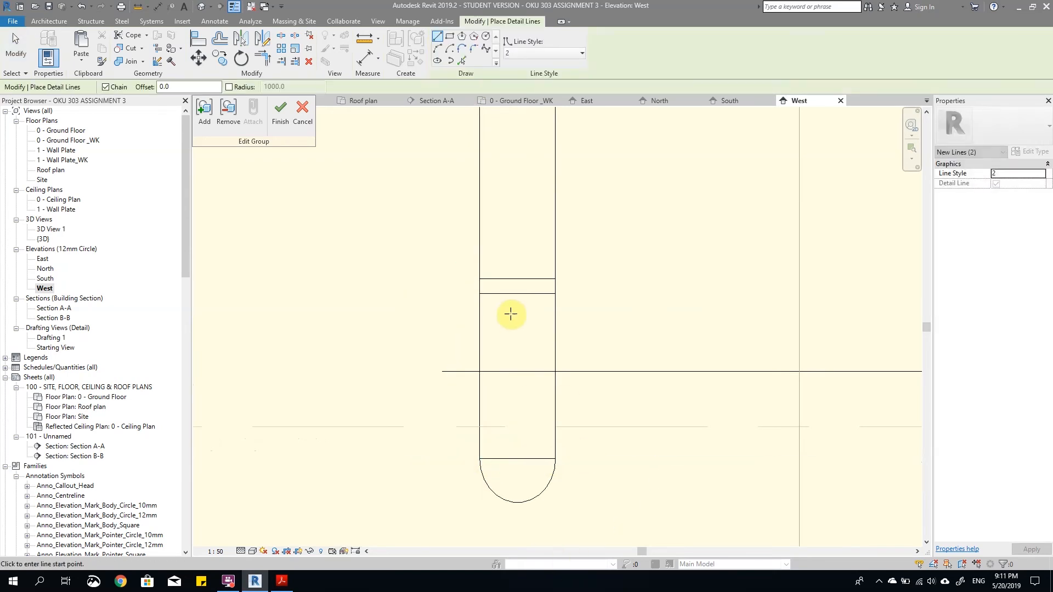
# Step: Draw an ellipse centred on the outlet's cross line, reaching the pipe edges and the outlet's lowest point
pyautogui.click(519, 457)
pyautogui.click(518, 503)
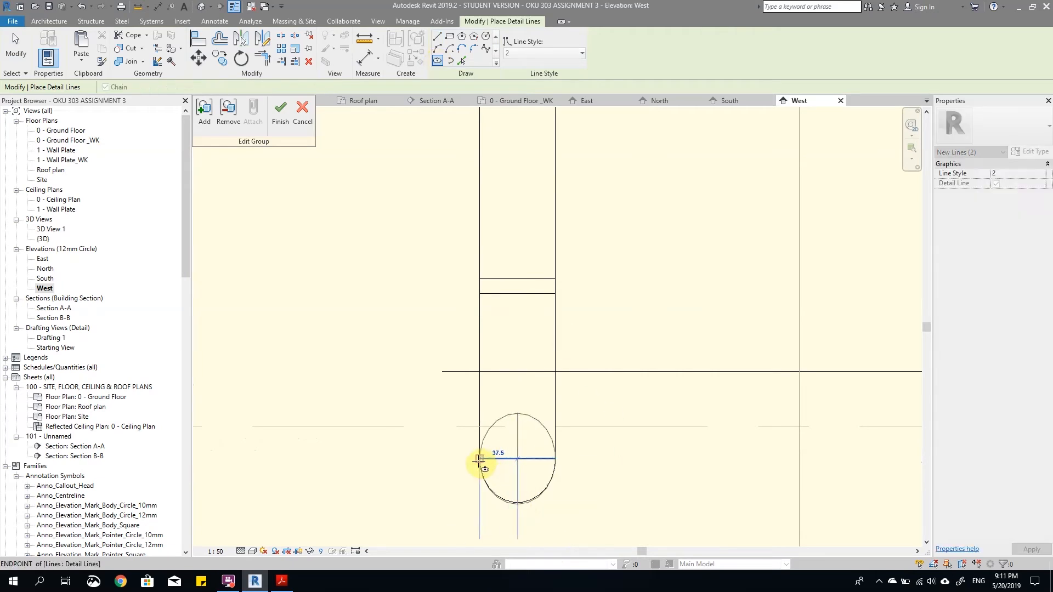
pyautogui.click(479, 459)
pyautogui.press('Escape')
pyautogui.press('Escape')
pyautogui.scroll(3, 509, 494)
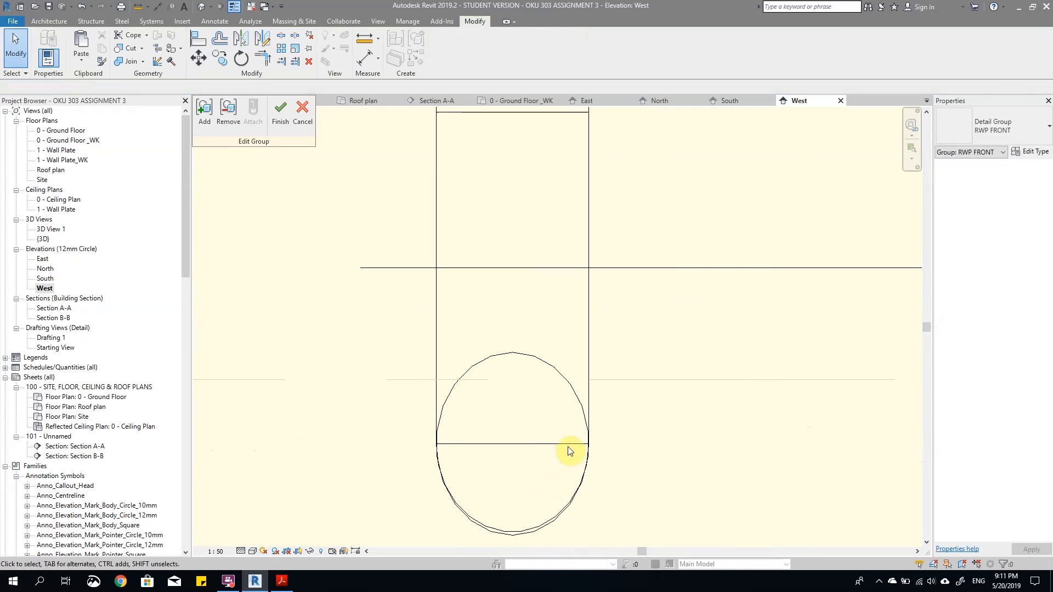
# Step: Try reshaping the ellipse to a vertical radius of about 36.3 mm, and delete it
pyautogui.click(540, 528)
pyautogui.click(519, 536)
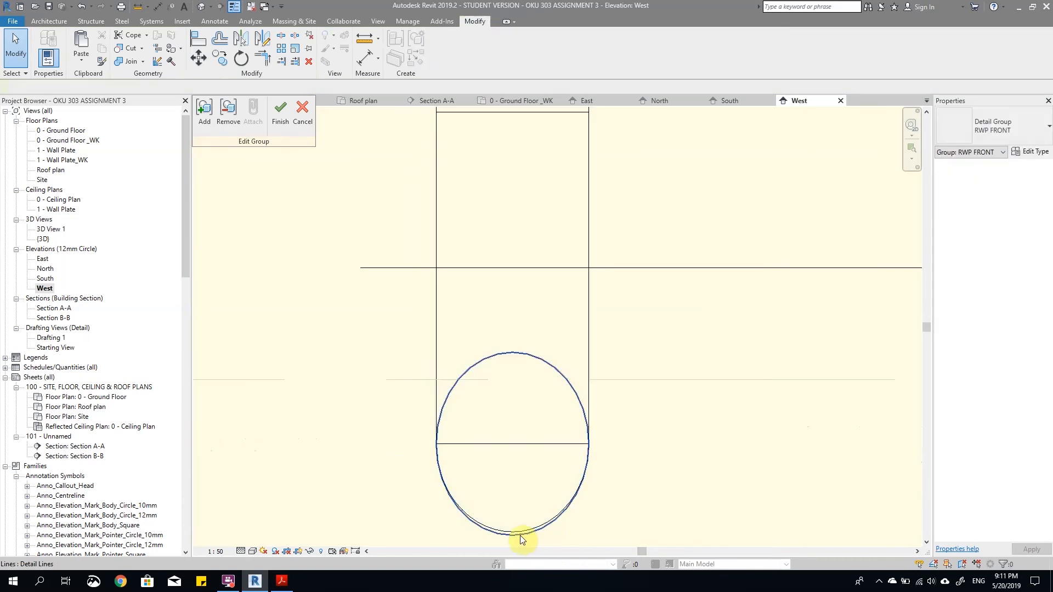
pyautogui.scroll(2, 511, 540)
pyautogui.moveTo(514, 531); pyautogui.dragTo(517, 501)
pyautogui.scroll(-2, 537, 441)
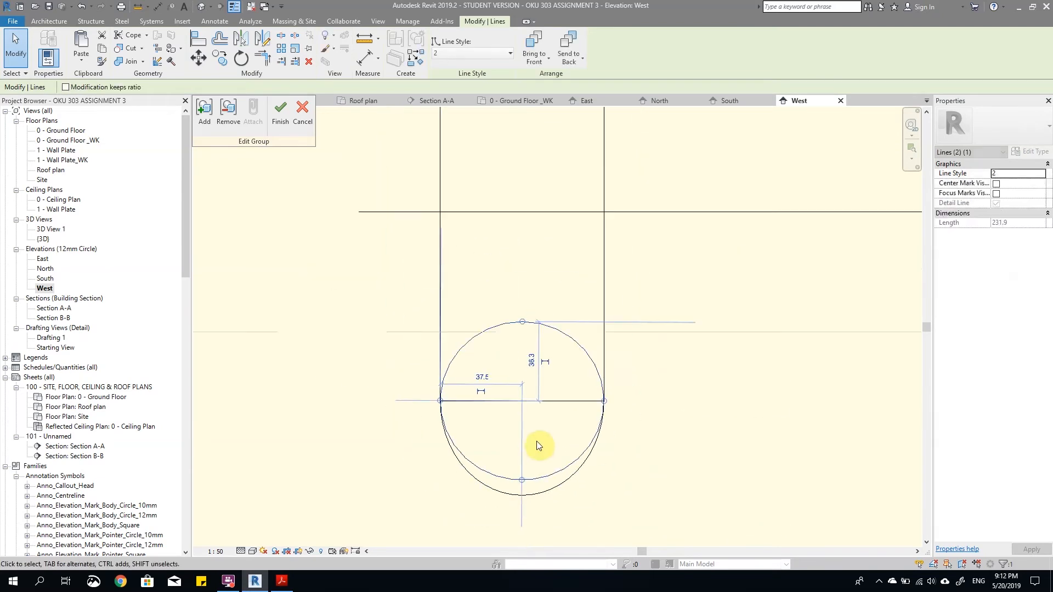
pyautogui.click(537, 442)
pyautogui.click(602, 403)
pyautogui.press('Delete')
pyautogui.scroll(-2, 569, 399)
pyautogui.click(550, 452)
pyautogui.click(534, 438)
pyautogui.scroll(2, 534, 437)
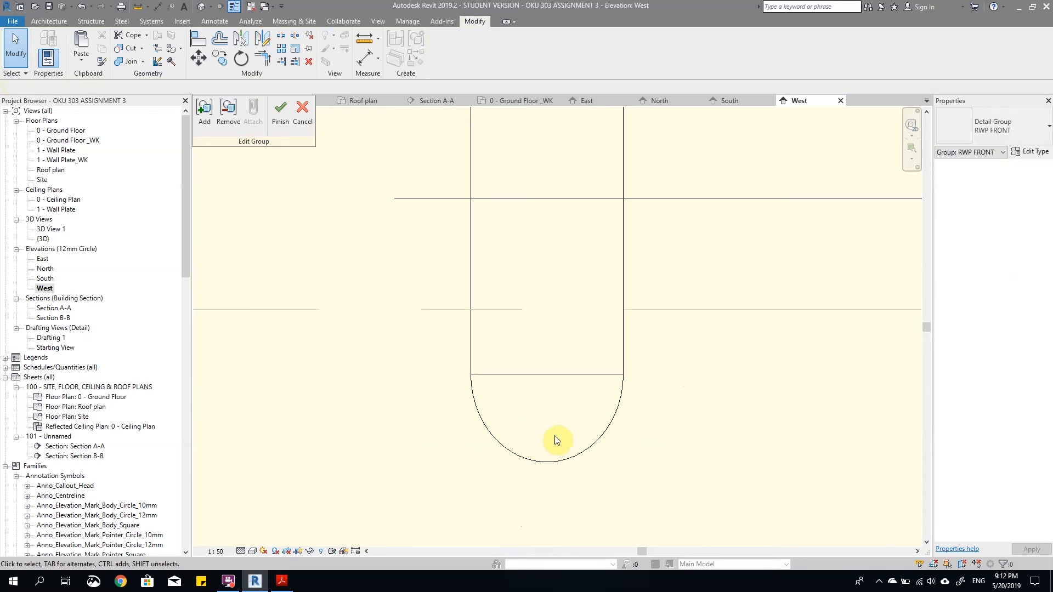
# Step: Draw a vertical detail line from the midpoint of the outlet's cross line down past the outlet curve
pyautogui.press('d')
pyautogui.press('l')
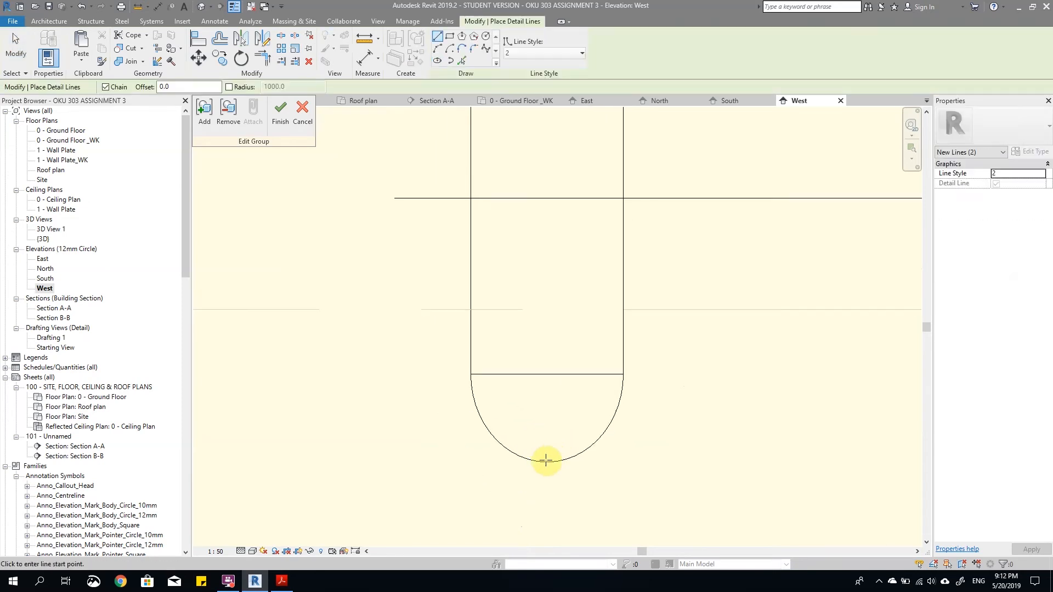
pyautogui.click(550, 374)
pyautogui.click(549, 476)
pyautogui.scroll(2, 549, 474)
pyautogui.press('Escape')
pyautogui.press('Escape')
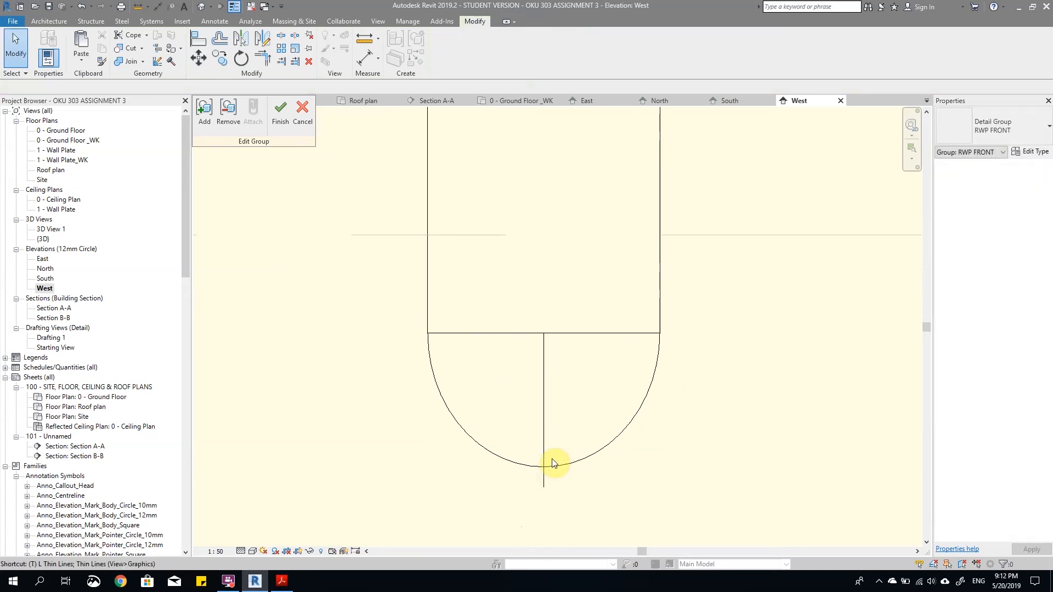
# Step: Trim the vertical centre line to the rounded outlet curve
pyautogui.click(557, 466)
pyautogui.click(543, 445)
pyautogui.scroll(-3, 567, 447)
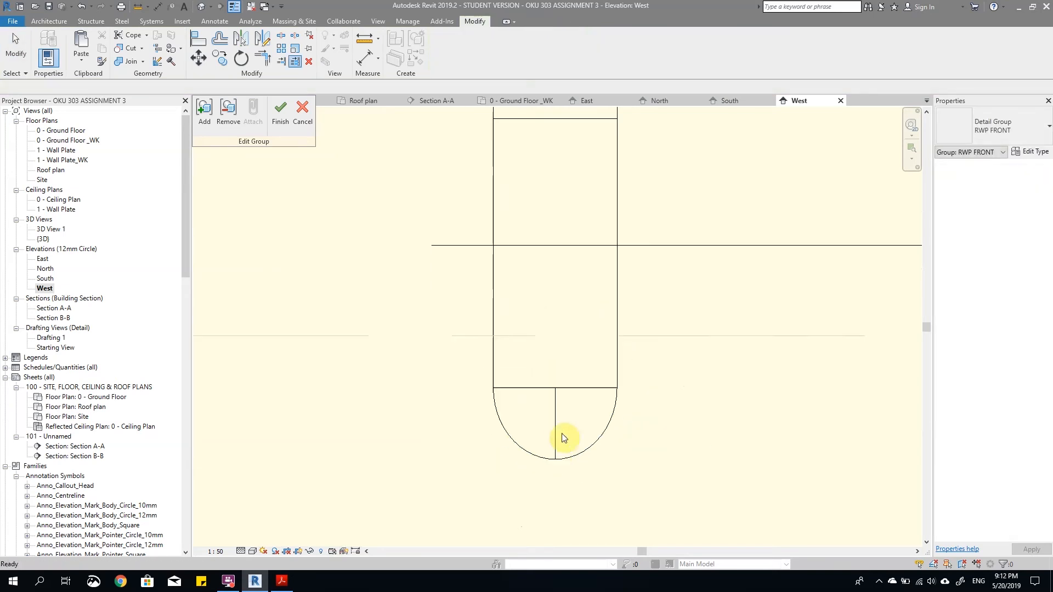
pyautogui.press('Escape')
pyautogui.press('Escape')
# Step: Draw an ellipse centred on the cross line's midpoint, reaching the pipe edge and the outlet's lowest point, and delete the cross and centre lines
pyautogui.scroll(-1, 559, 477)
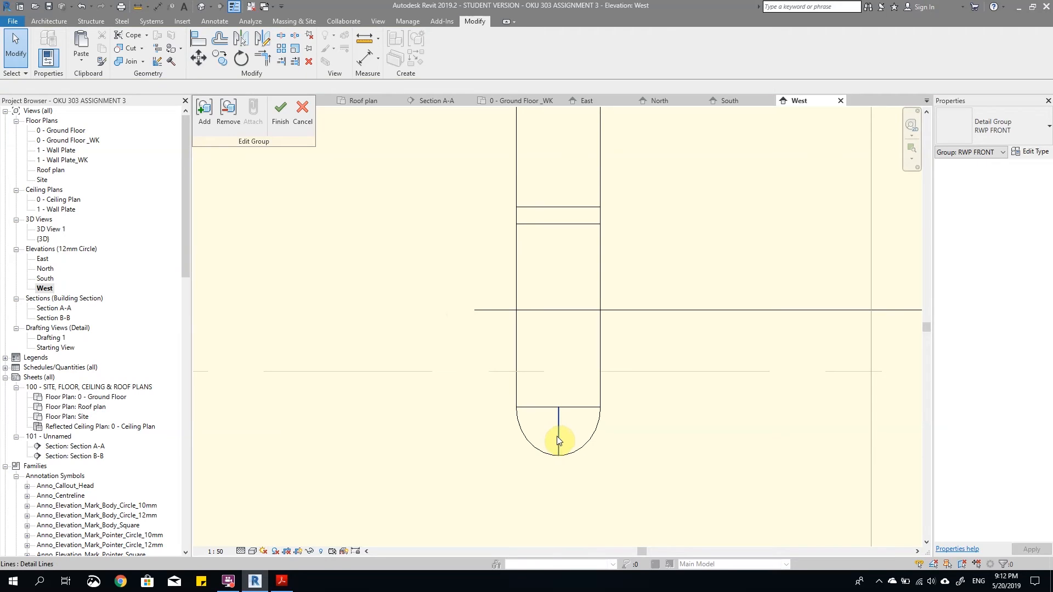
pyautogui.rightClick(557, 435)
pyautogui.click(590, 272)
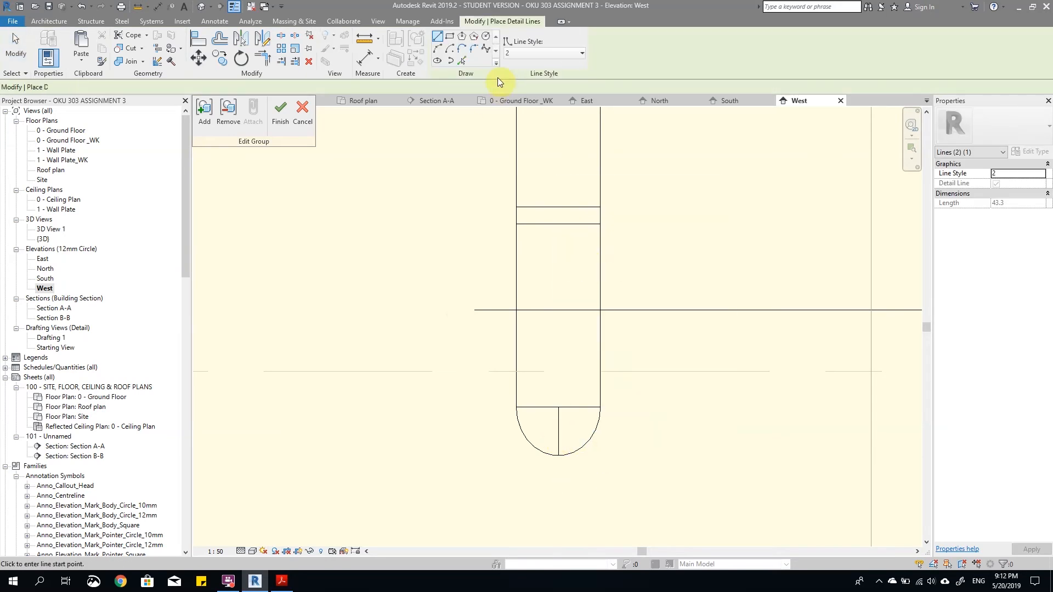
pyautogui.click(436, 61)
pyautogui.scroll(2, 565, 399)
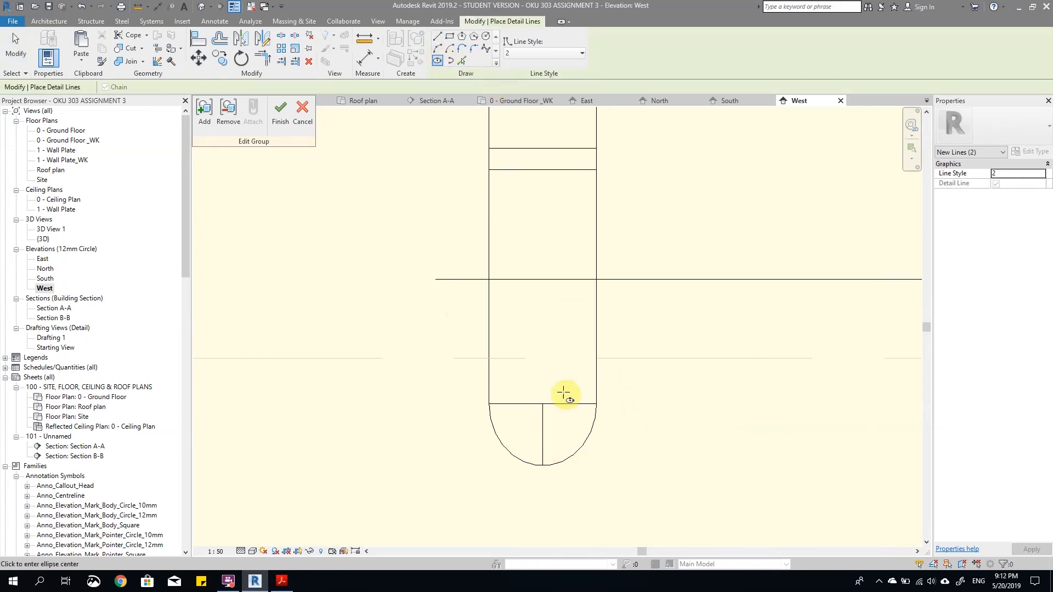
pyautogui.click(536, 405)
pyautogui.scroll(3, 564, 423)
pyautogui.click(605, 408)
pyautogui.click(507, 512)
pyautogui.press('Escape')
pyautogui.press('Escape')
pyautogui.scroll(-3, 538, 464)
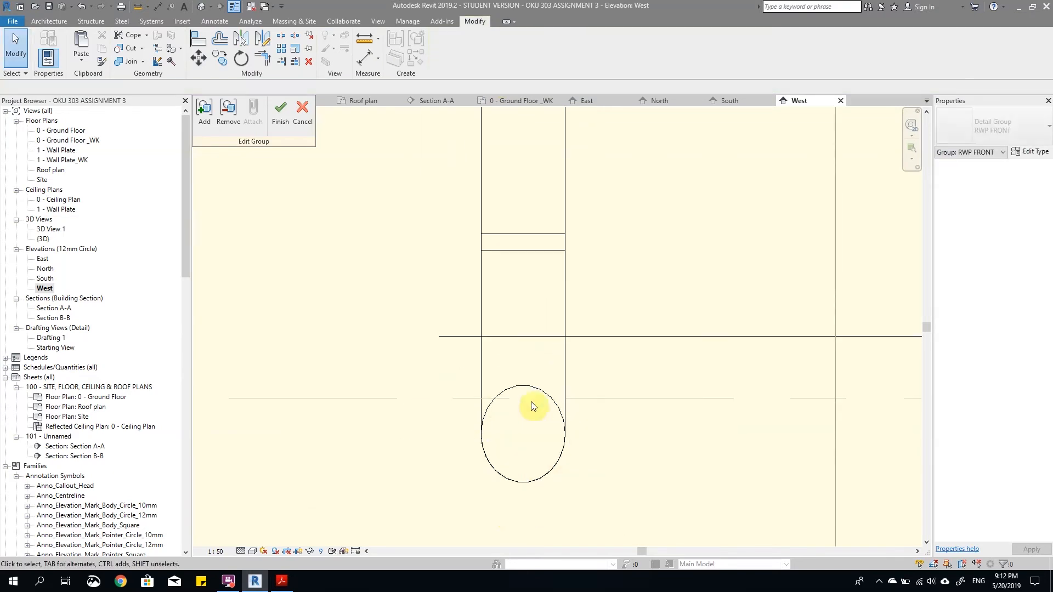
# Step: Copy the arc above the front downpipe's upper bracket straight down onto the lower bend's projection line
pyautogui.scroll(-2, 555, 400)
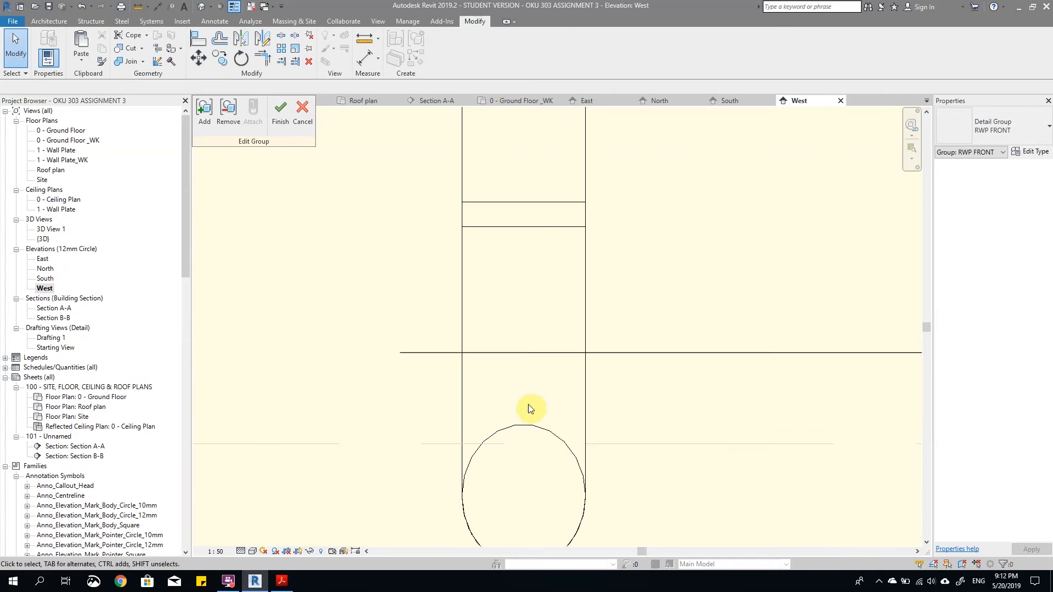
pyautogui.scroll(-7, 555, 465)
pyautogui.scroll(-3, 570, 323)
pyautogui.scroll(4, 564, 213)
pyautogui.click(569, 222)
pyautogui.scroll(3, 589, 239)
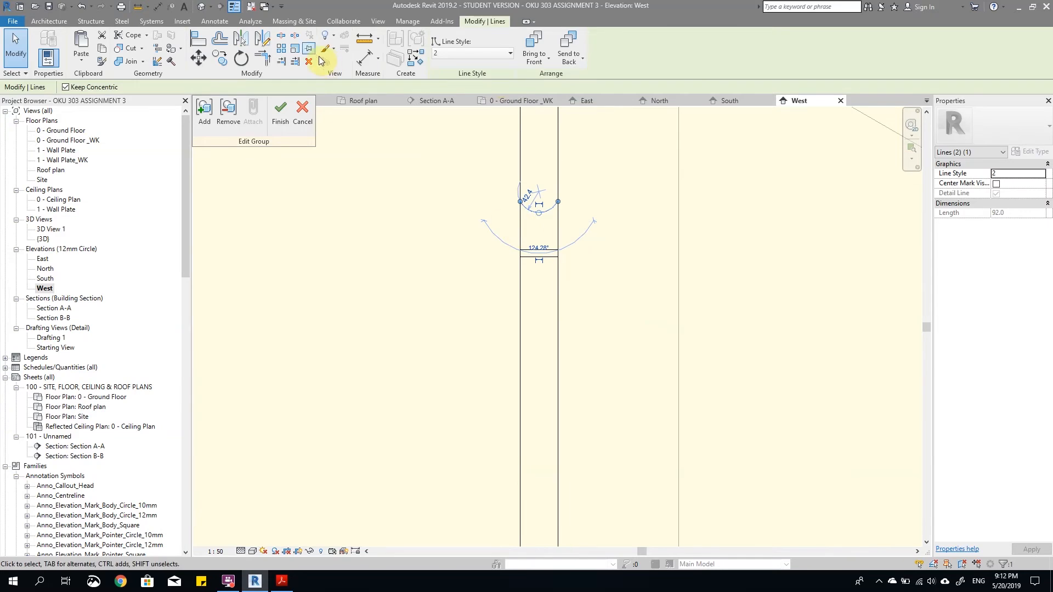
pyautogui.click(223, 62)
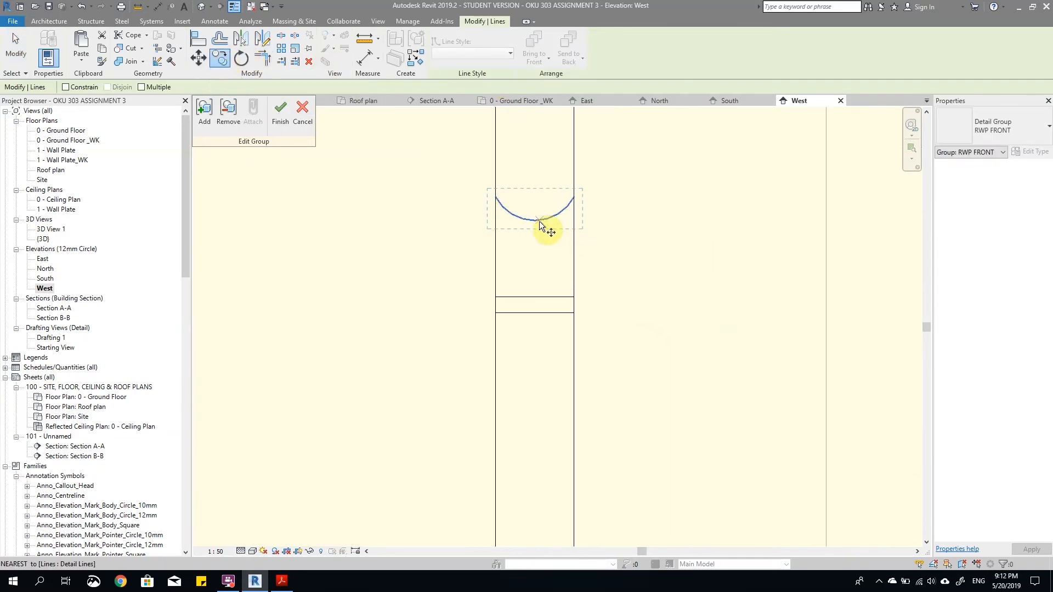
pyautogui.click(537, 221)
pyautogui.scroll(-6, 570, 209)
pyautogui.scroll(1, 566, 378)
pyautogui.scroll(-3, 565, 181)
pyautogui.scroll(6, 564, 423)
pyautogui.scroll(3, 562, 397)
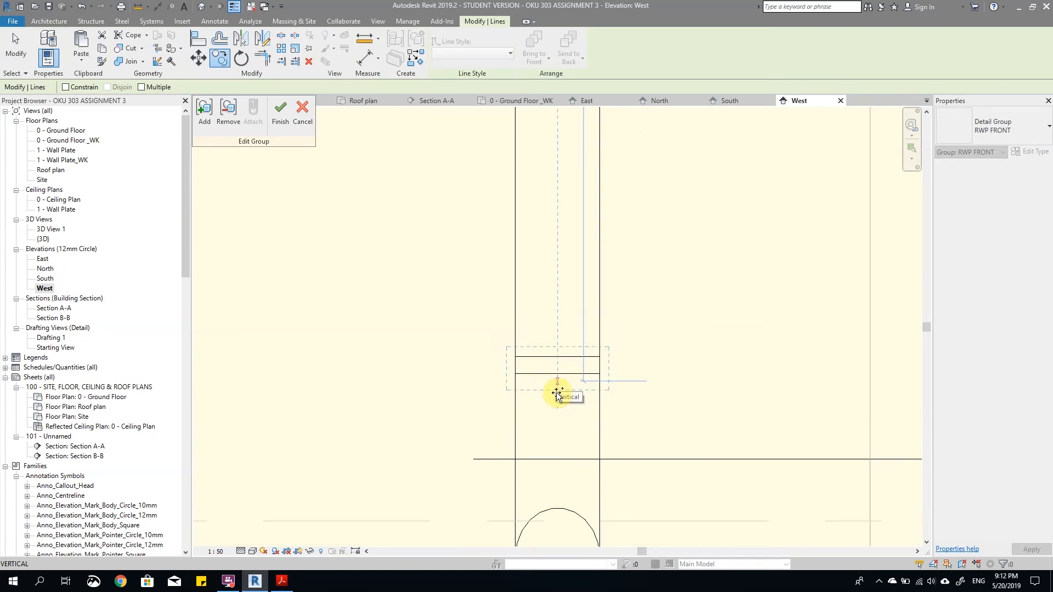
pyautogui.click(556, 459)
pyautogui.click(639, 359)
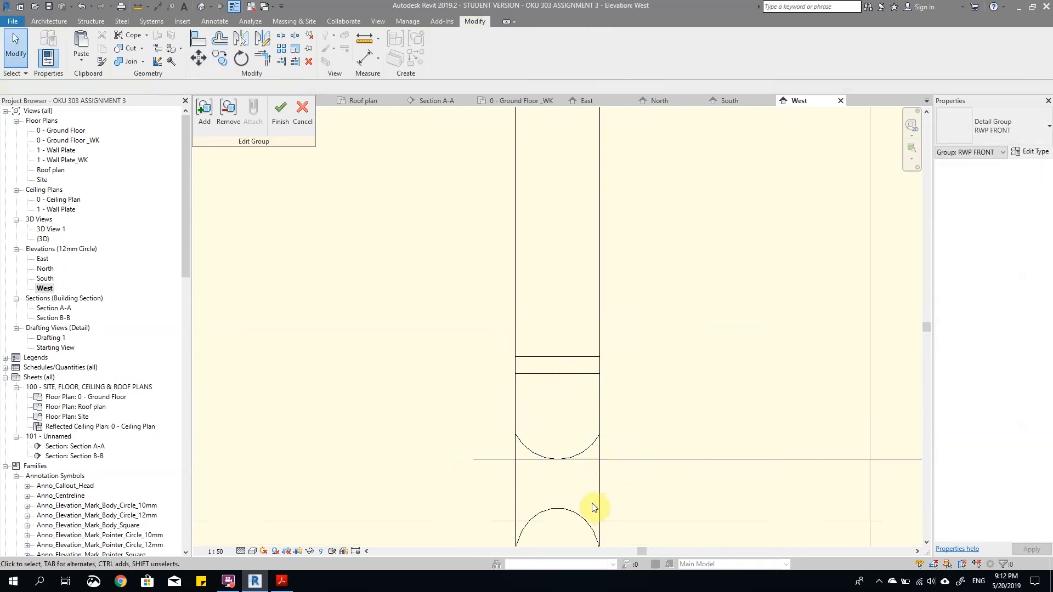
# Step: Mirror the copied arc downward about the lower bend's horizontal projection line and delete the projection line
pyautogui.click(583, 457)
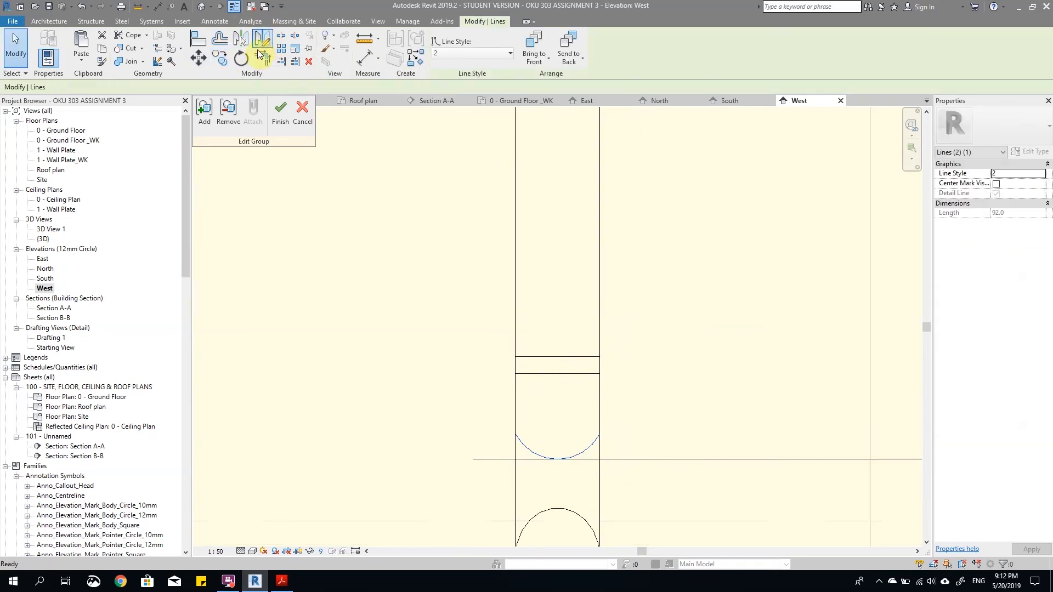
pyautogui.click(268, 42)
pyautogui.click(510, 459)
pyautogui.click(616, 459)
pyautogui.press('Escape')
pyautogui.scroll(-4, 652, 425)
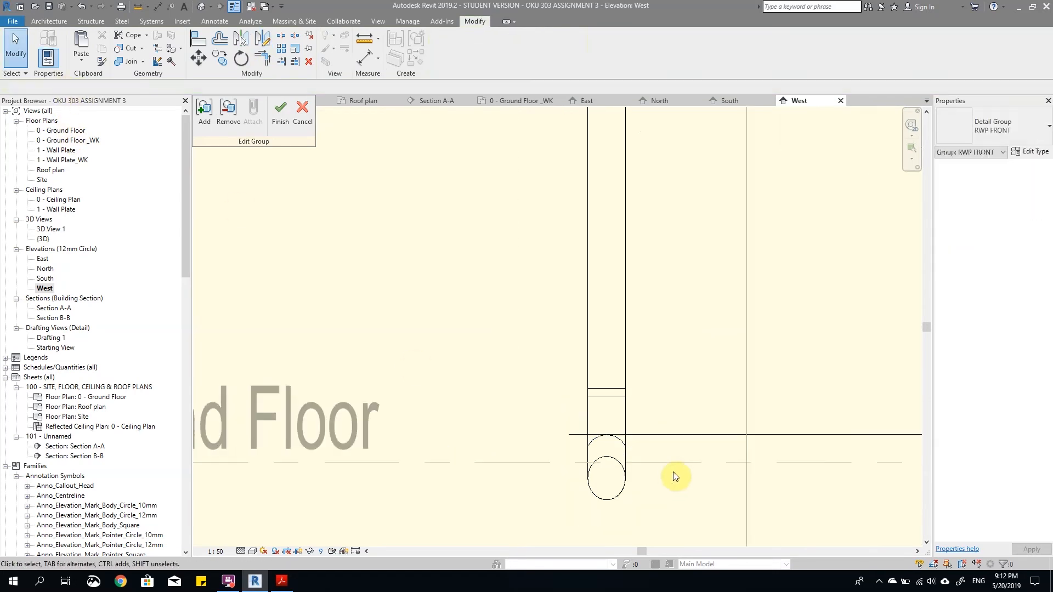
pyautogui.scroll(-5, 647, 428)
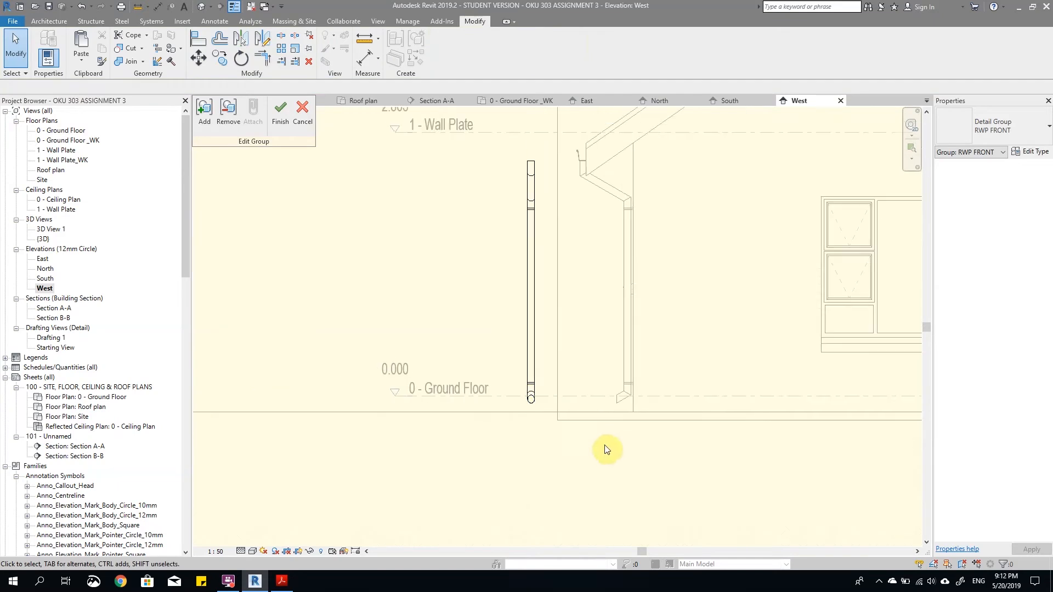
# Step: Finish editing the RWP FRONT group and delete its instance beside the house in the West elevation
pyautogui.click(290, 113)
pyautogui.scroll(2, 528, 301)
pyautogui.scroll(-3, 538, 292)
pyautogui.scroll(2, 538, 291)
pyautogui.moveTo(537, 292); pyautogui.dragTo(533, 130)
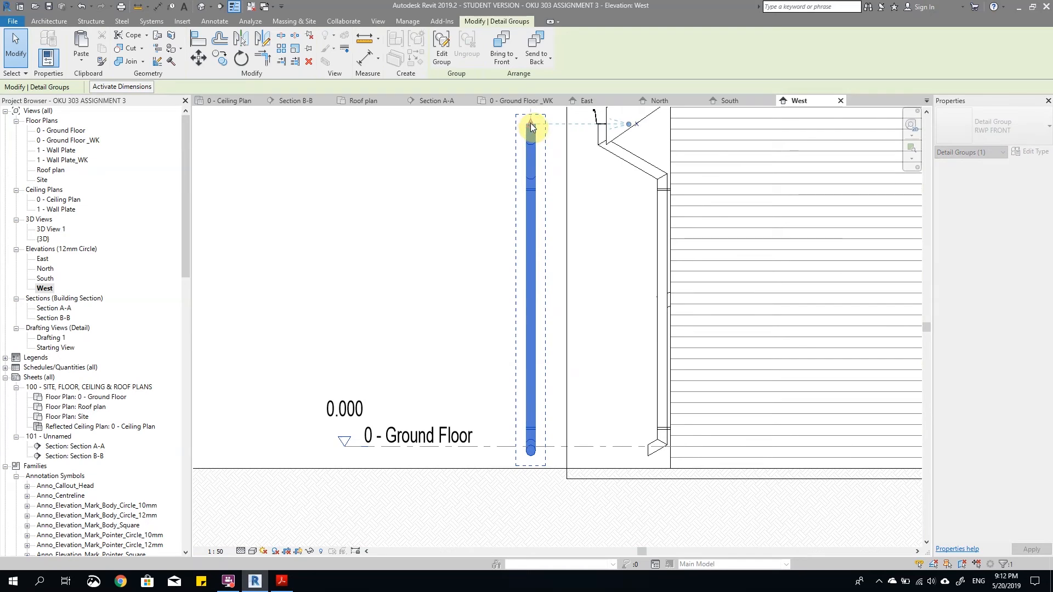
pyautogui.click(453, 289)
pyautogui.scroll(-2, 510, 251)
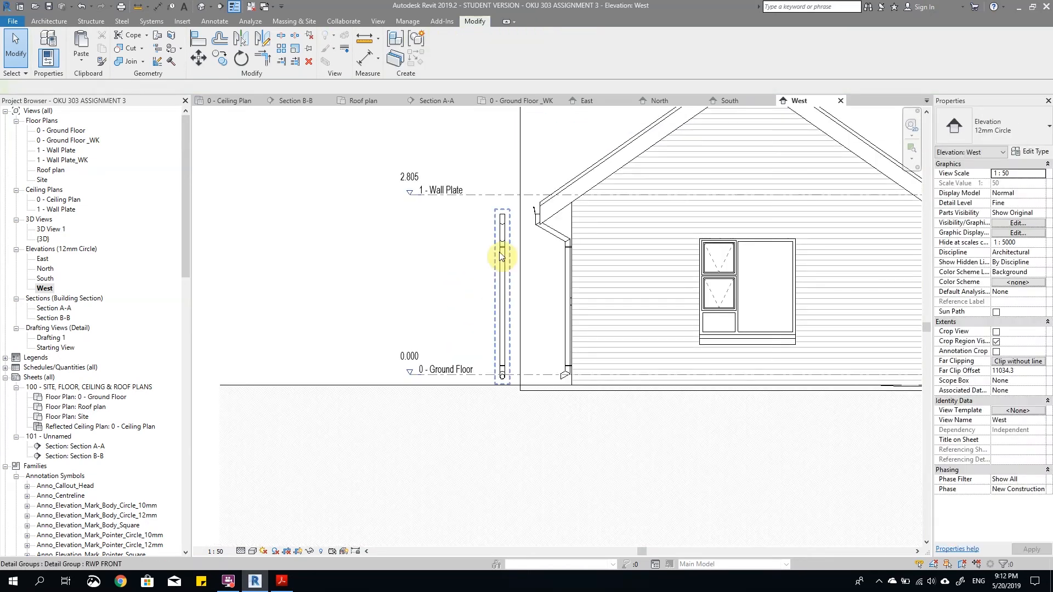
pyautogui.click(501, 256)
pyautogui.press('Delete')
# Step: Hide the West elevation's crop region and turn on its view cropping
pyautogui.scroll(-3, 705, 390)
pyautogui.scroll(2, 742, 336)
pyautogui.click(298, 551)
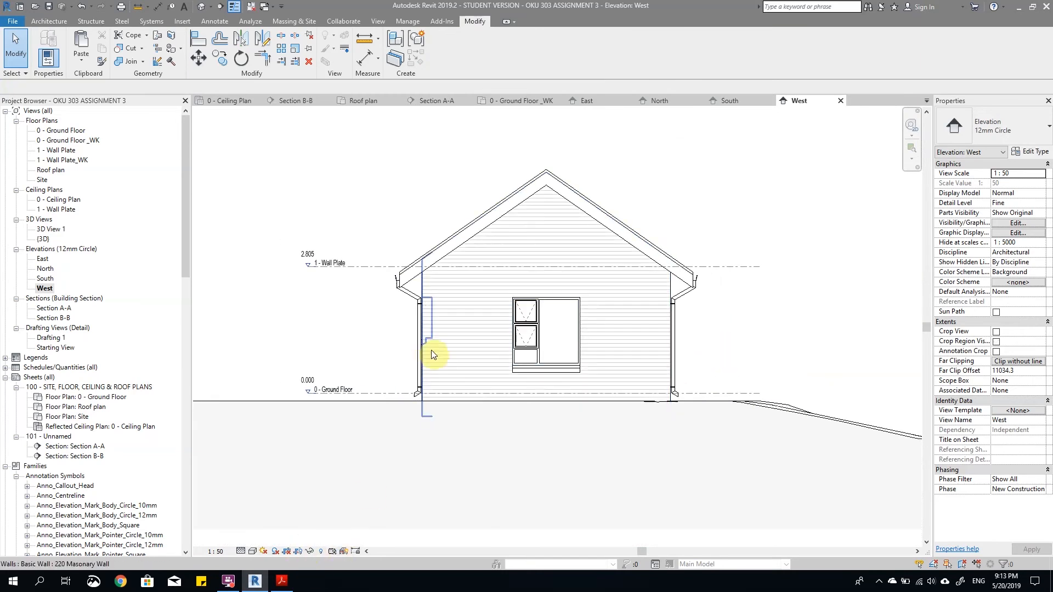
pyautogui.click(289, 551)
pyautogui.scroll(1, 658, 285)
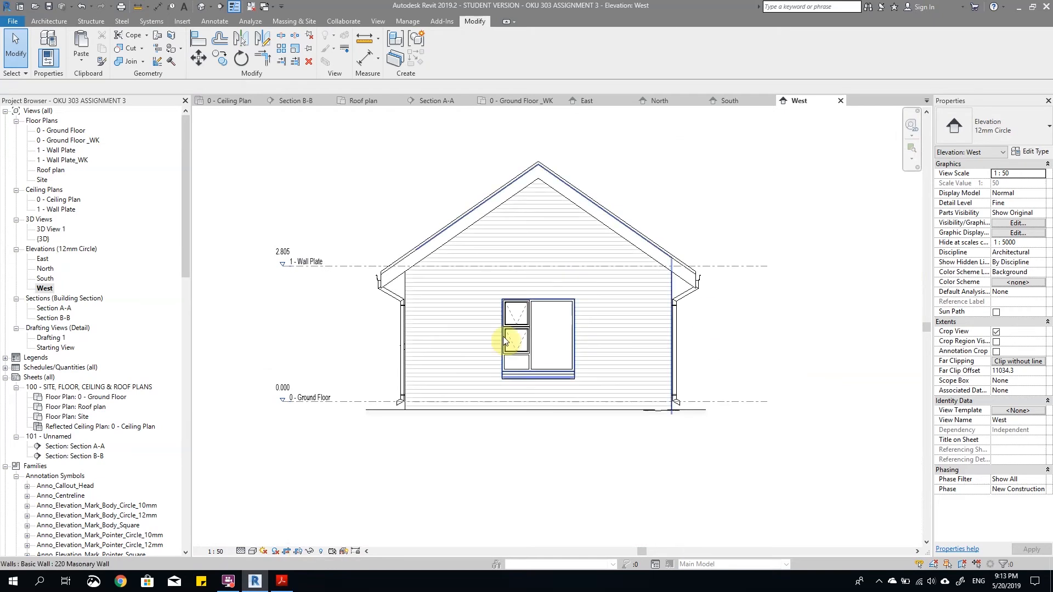
# Step: Open the South elevation and expand the project's list of detail groups
pyautogui.doubleClick(46, 281)
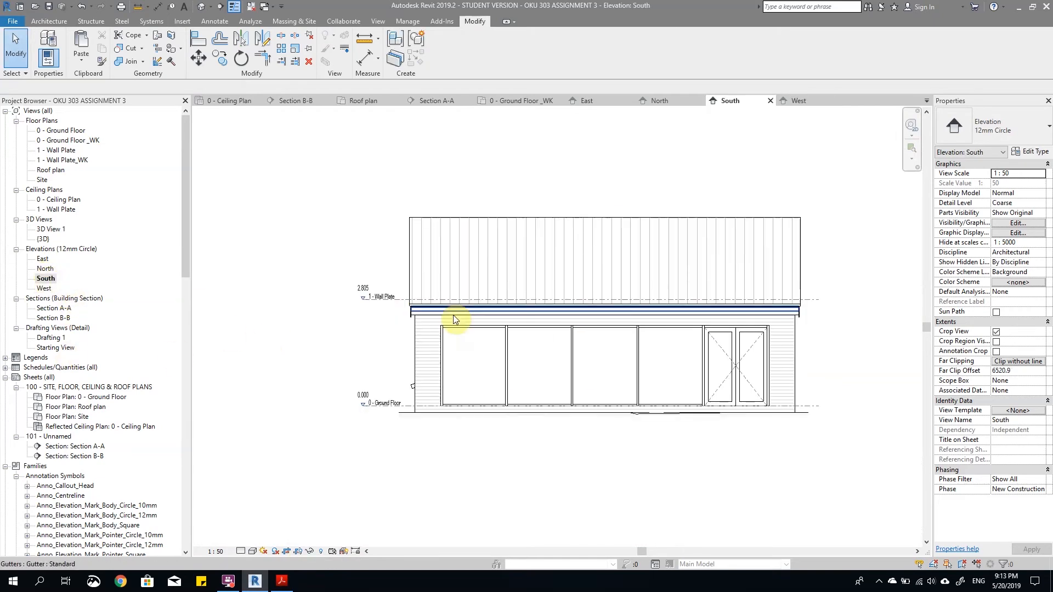
pyautogui.scroll(3, 409, 357)
pyautogui.scroll(-13, 105, 458)
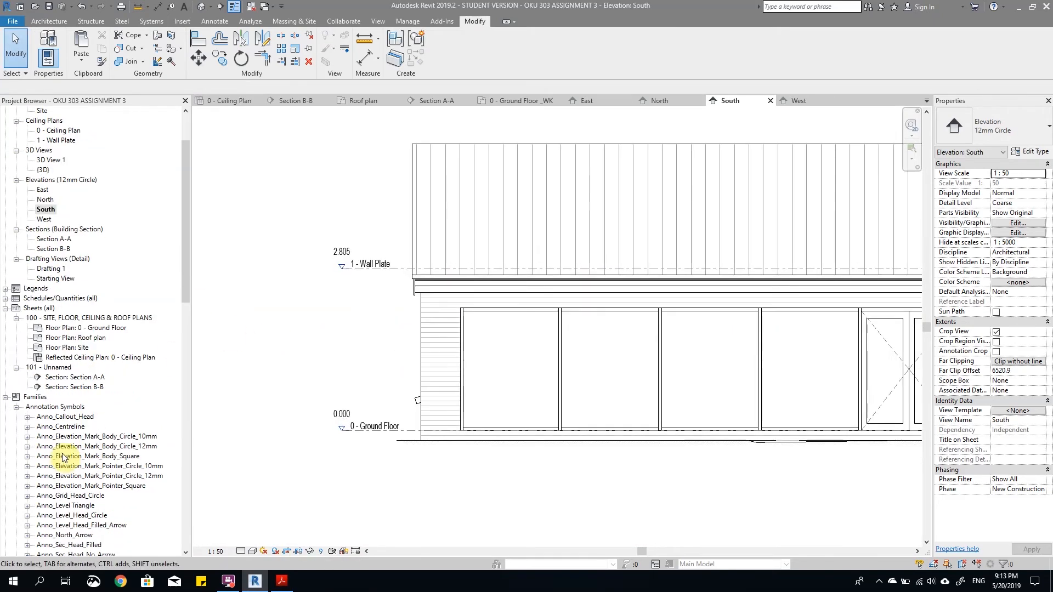
pyautogui.moveTo(187, 386); pyautogui.dragTo(207, 479)
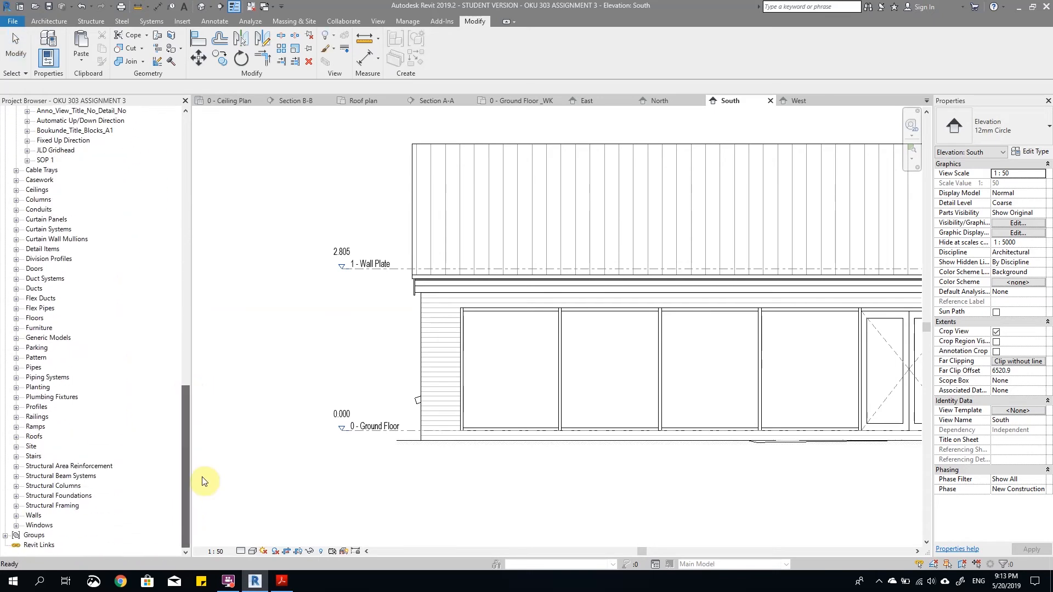
pyautogui.click(5, 535)
pyautogui.click(16, 536)
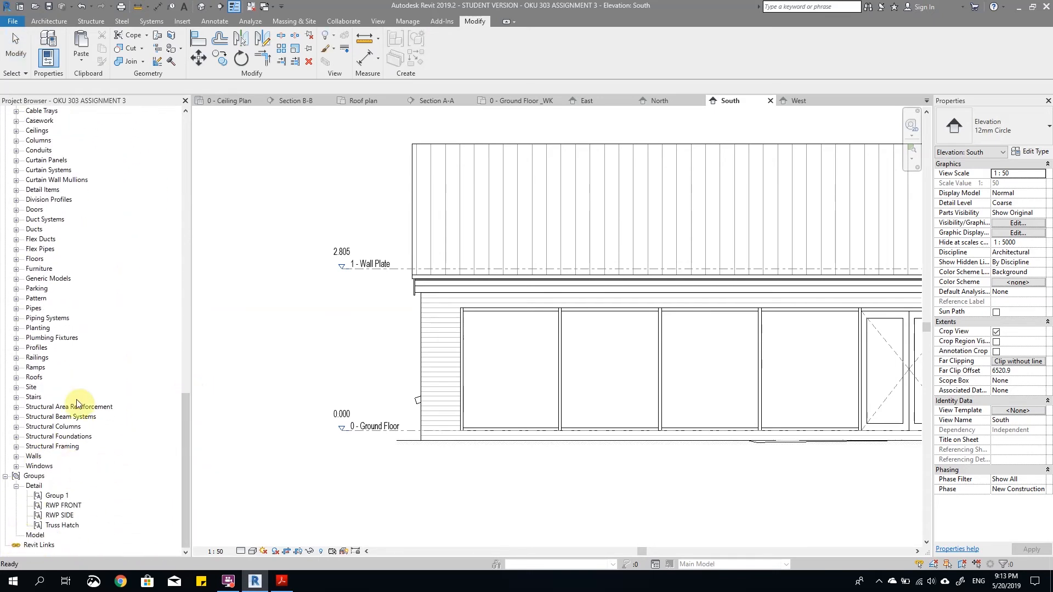
# Step: Place the RWP FRONT detail group on the South elevation's gutter line, over the wall left of the glazing
pyautogui.click(58, 506)
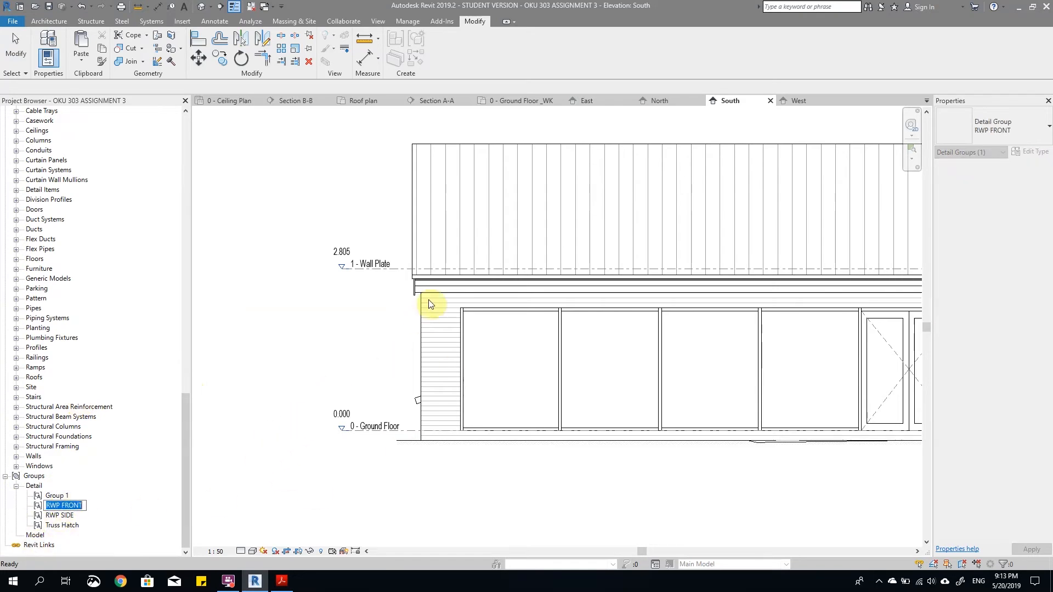
pyautogui.scroll(1, 420, 317)
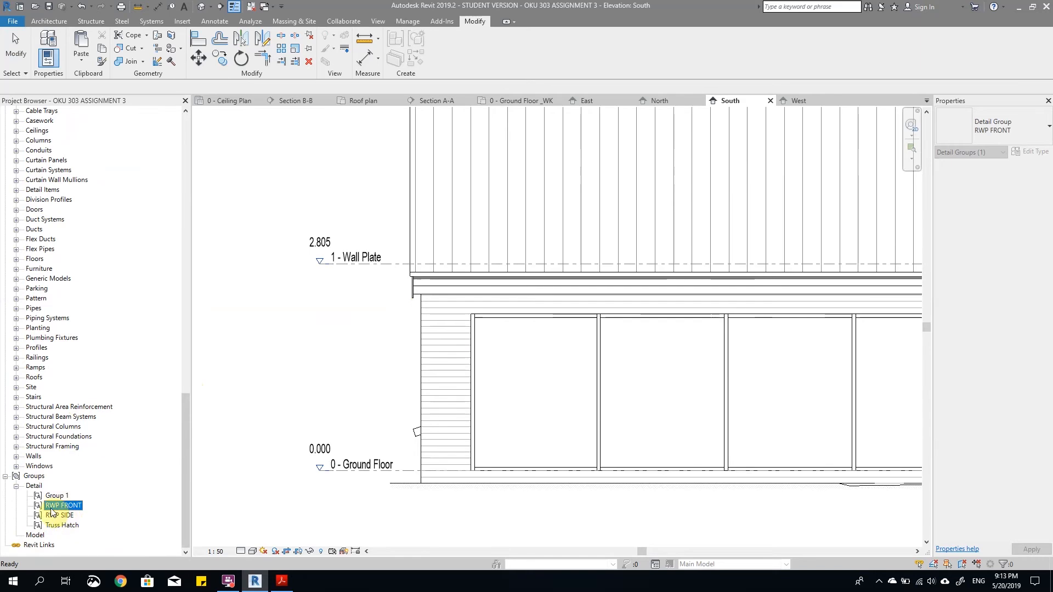
pyautogui.moveTo(467, 374); pyautogui.dragTo(469, 367)
pyautogui.scroll(5, 456, 320)
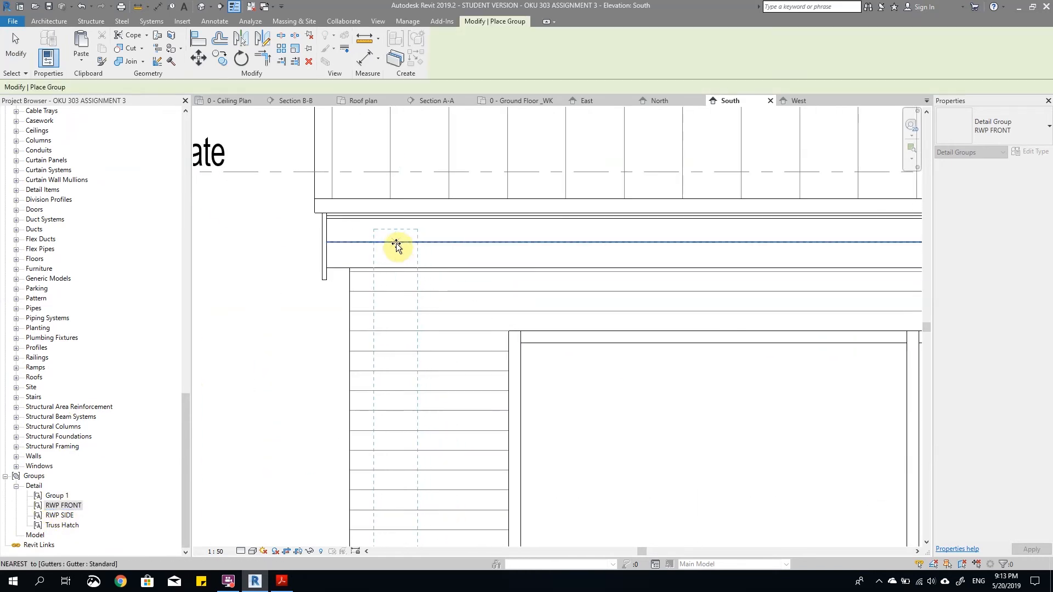
pyautogui.click(400, 246)
pyautogui.scroll(-6, 469, 318)
pyautogui.press('Escape')
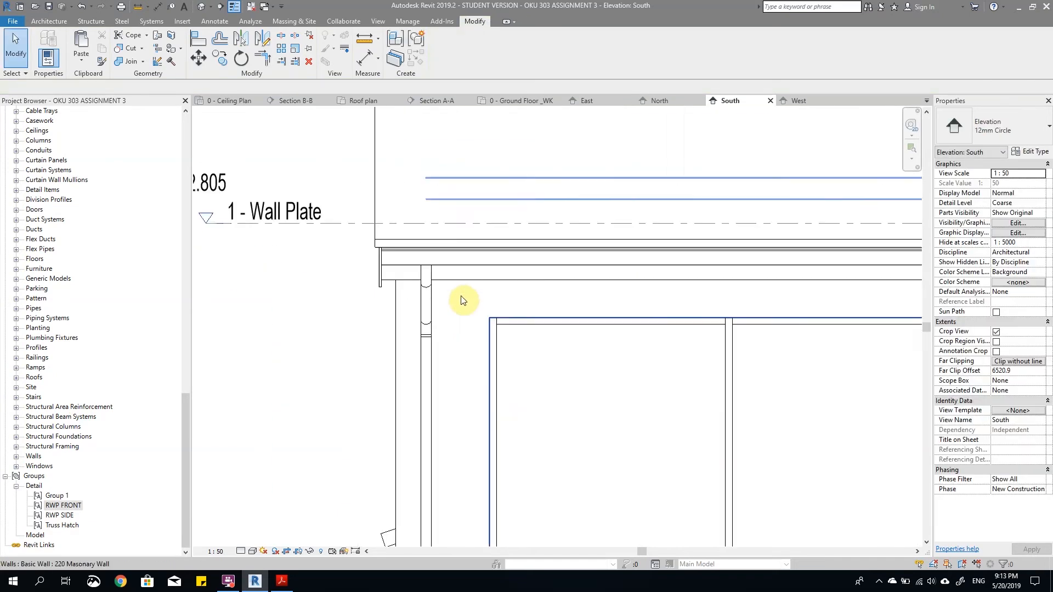
# Step: Move the placed downpipe group along the gutter so its top centre aligns with the wall's left edge
pyautogui.scroll(4, 445, 336)
pyautogui.click(443, 329)
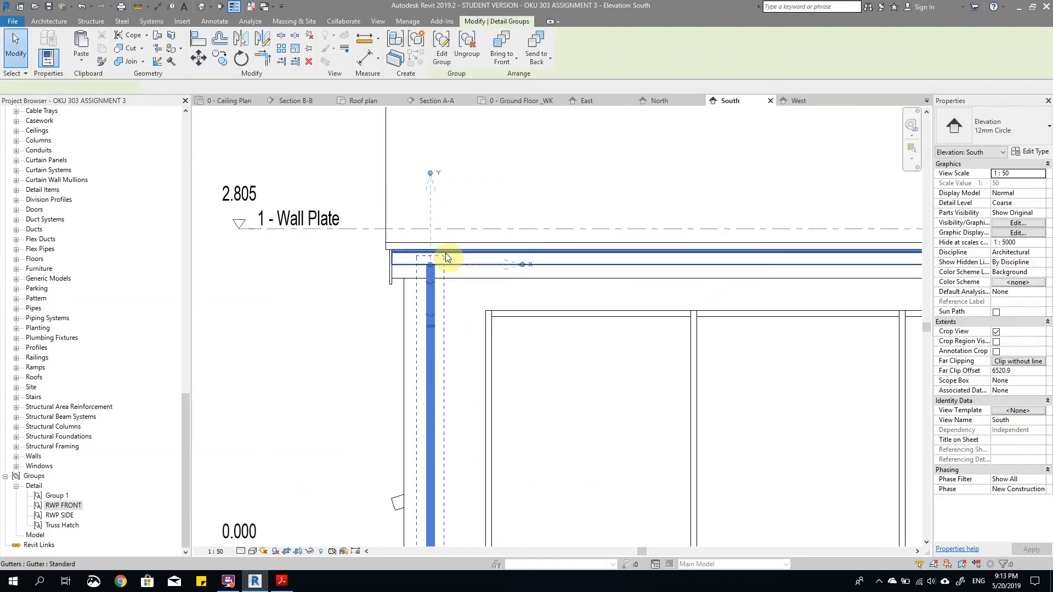
pyautogui.scroll(3, 433, 307)
pyautogui.scroll(-4, 418, 307)
pyautogui.scroll(5, 416, 317)
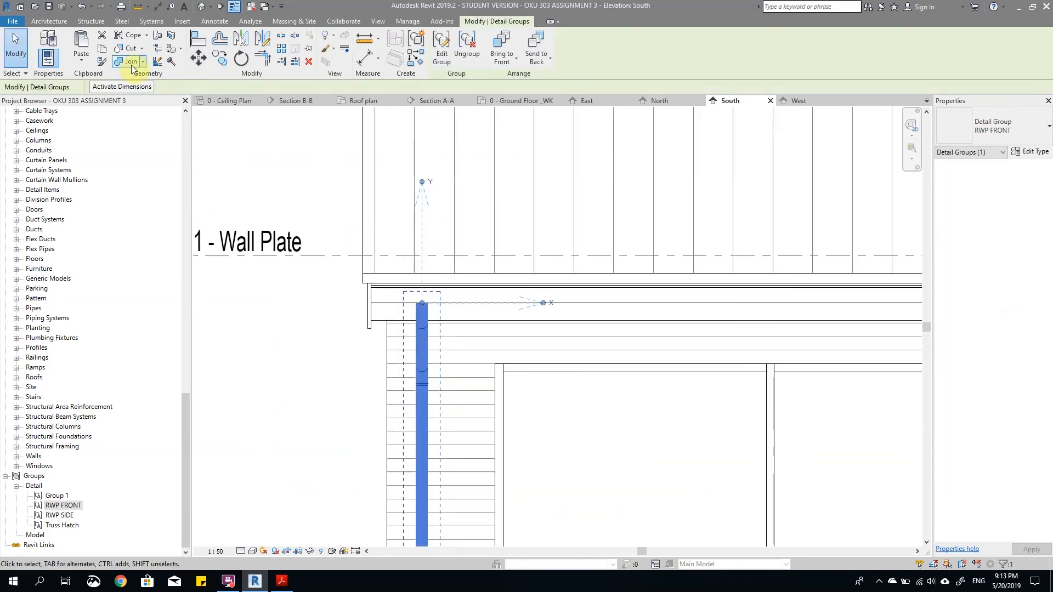
pyautogui.click(197, 63)
pyautogui.scroll(3, 429, 312)
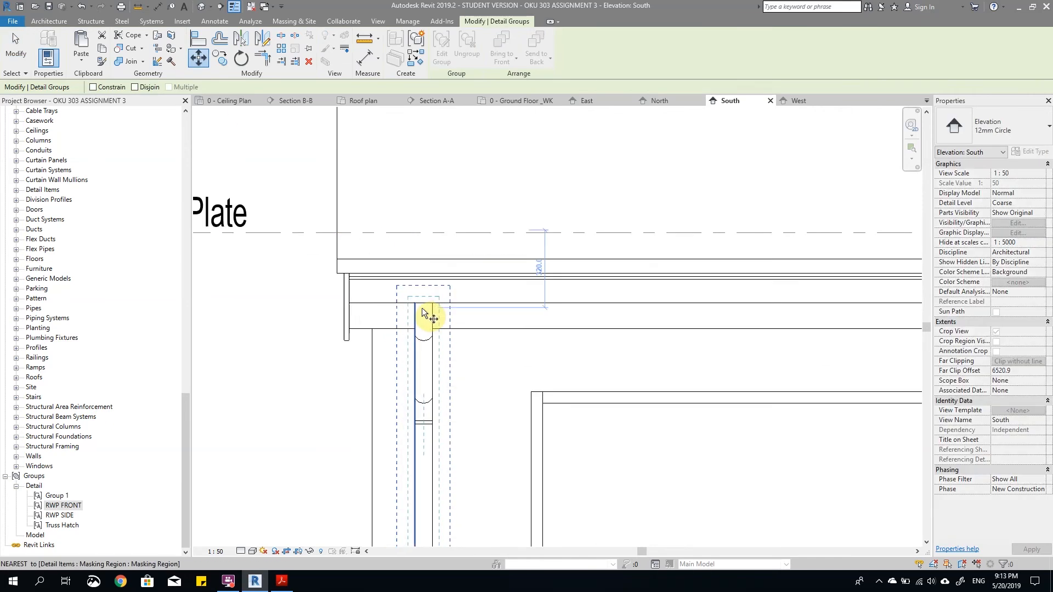
pyautogui.click(361, 301)
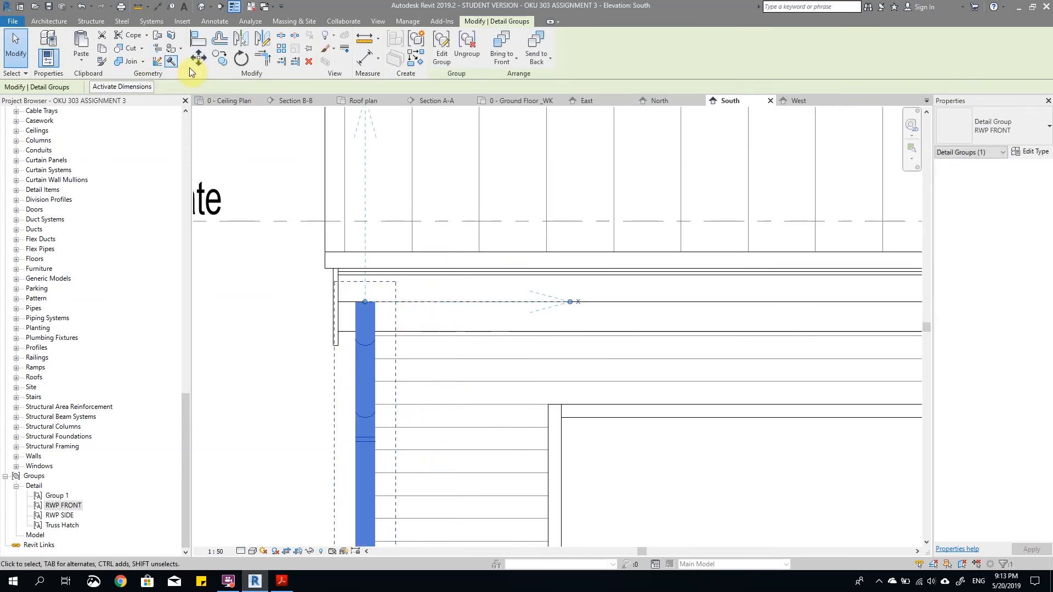
# Step: Move the downpipe group horizontally inward from the wall's left edge, keeping its top on the gutter line
pyautogui.click(203, 64)
pyautogui.click(365, 301)
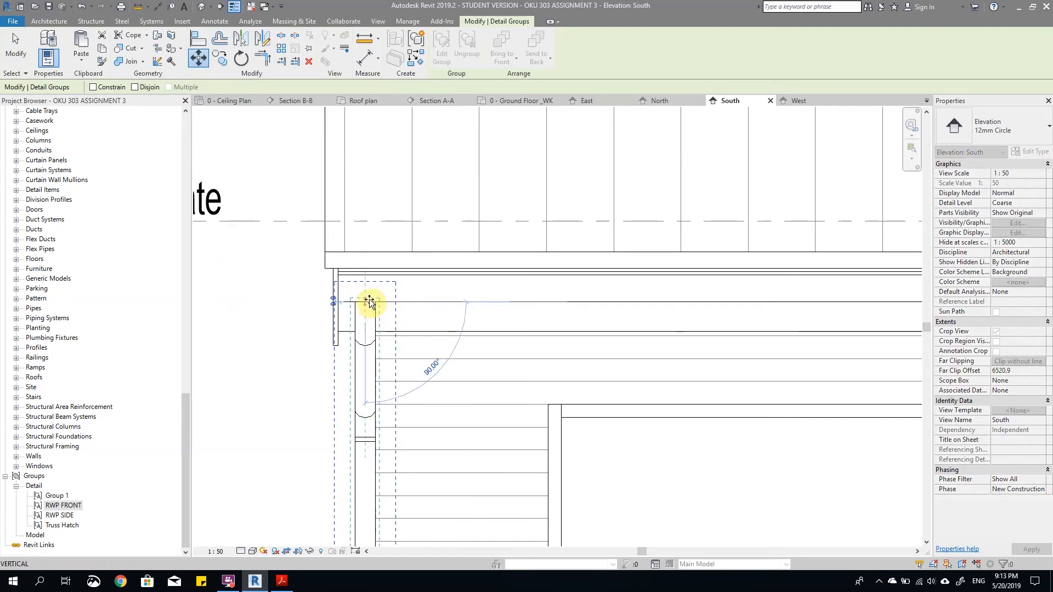
pyautogui.click(424, 301)
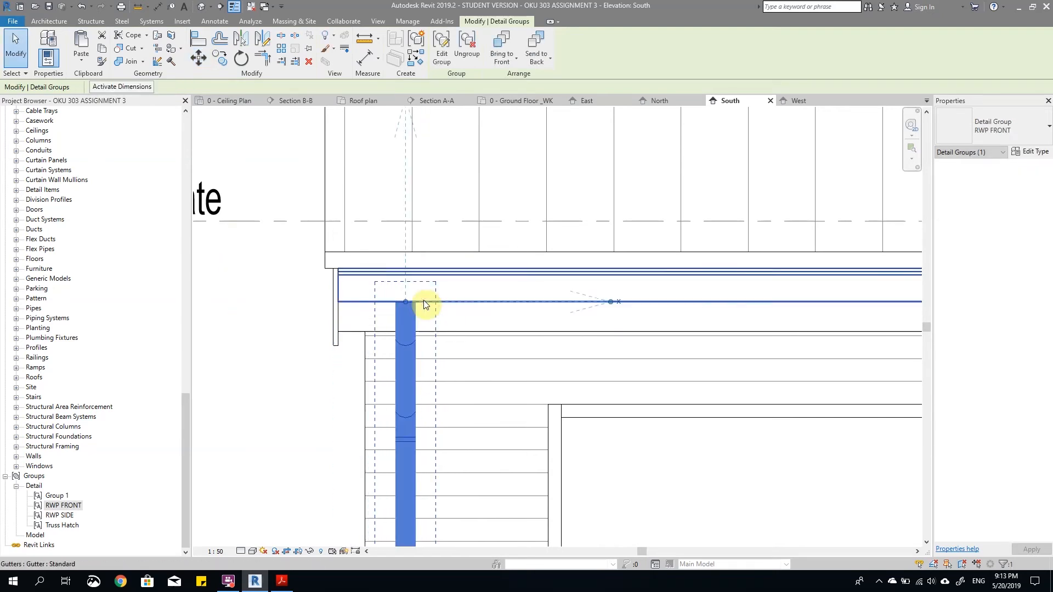
pyautogui.press('Escape')
# Step: Mirror a copy of the front downpipe group across the South elevation about a drawn vertical axis
pyautogui.scroll(-6, 417, 307)
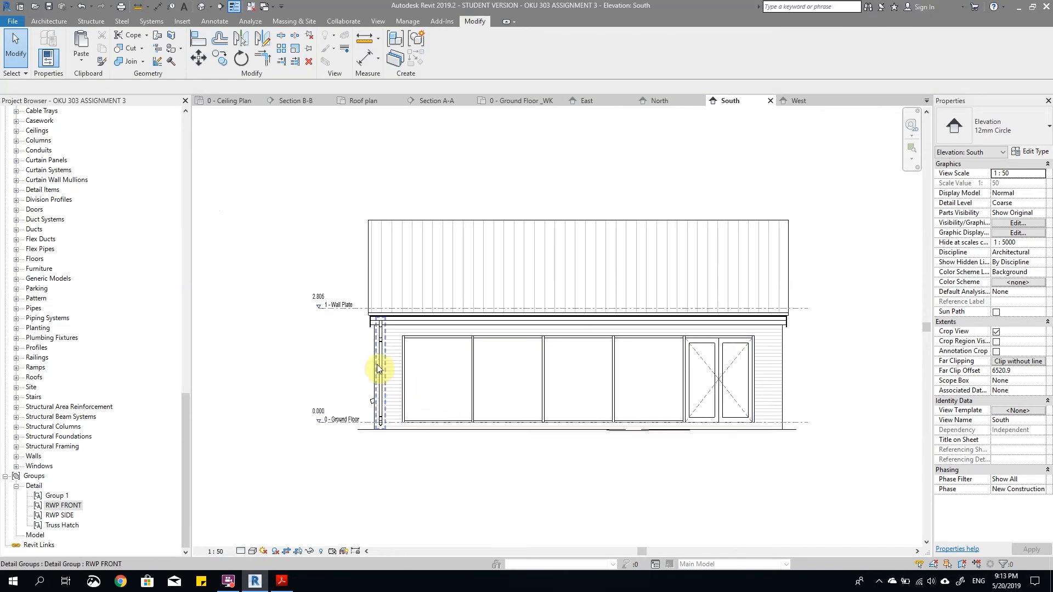
pyautogui.click(376, 364)
pyautogui.click(262, 46)
pyautogui.scroll(2, 619, 225)
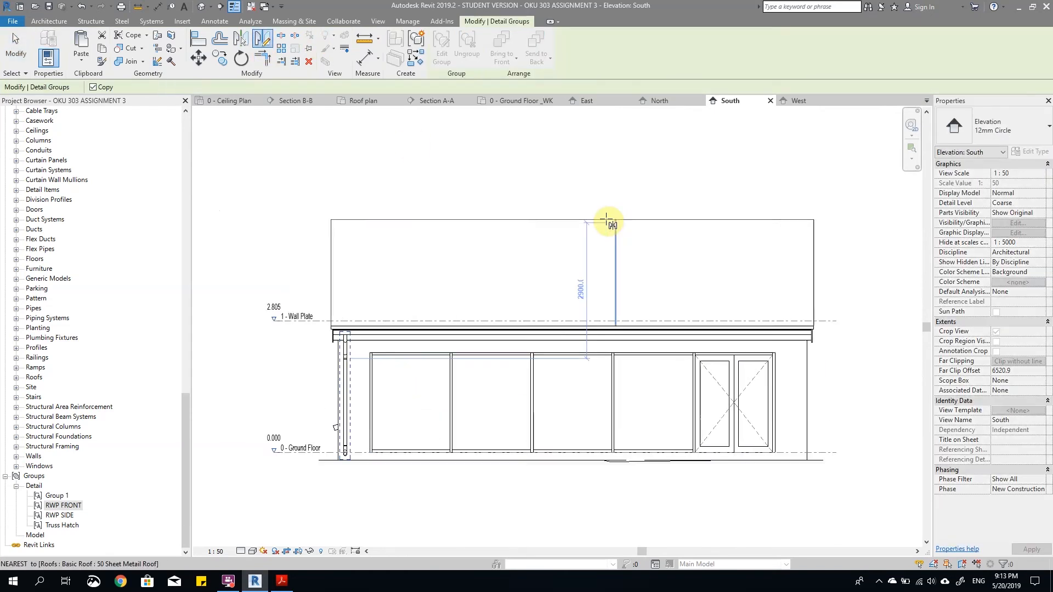
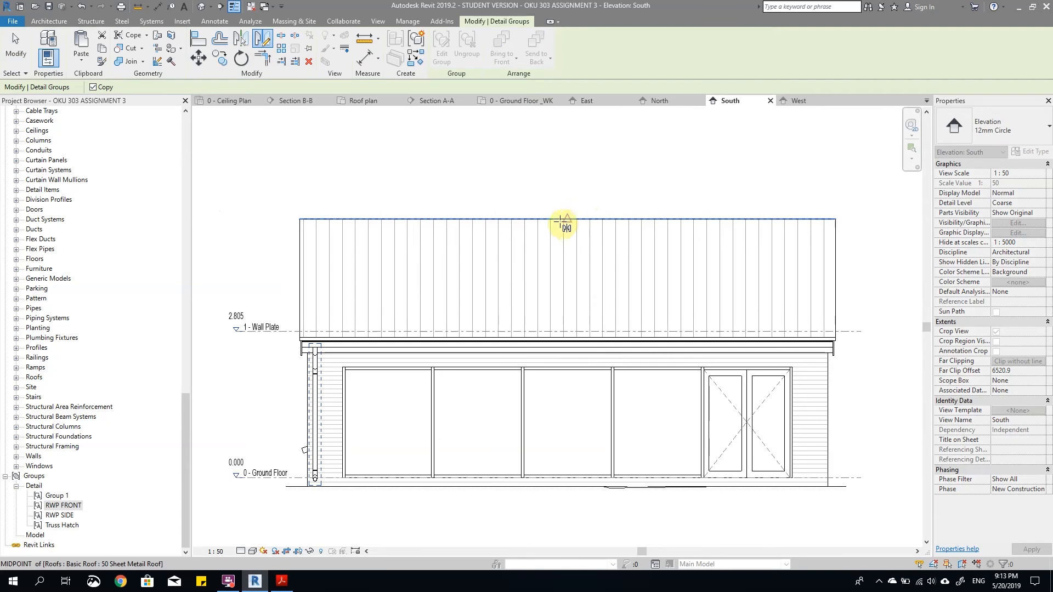
# Step: Mirror a copy of the front downpipe group to the South elevation's opposite end, using a vertical axis through the ridge midpoint
pyautogui.click(569, 220)
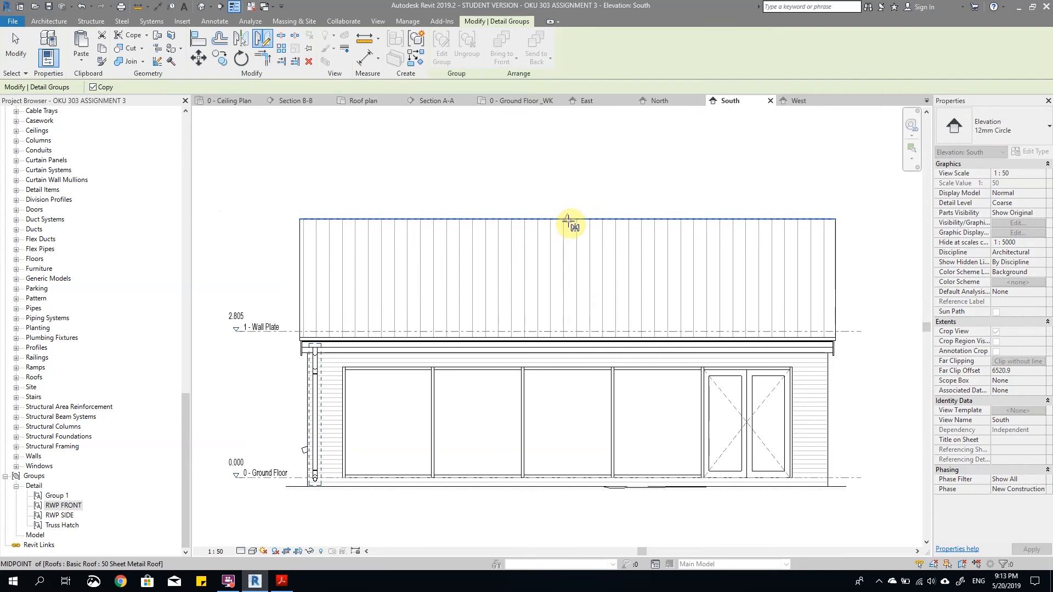
pyautogui.click(568, 167)
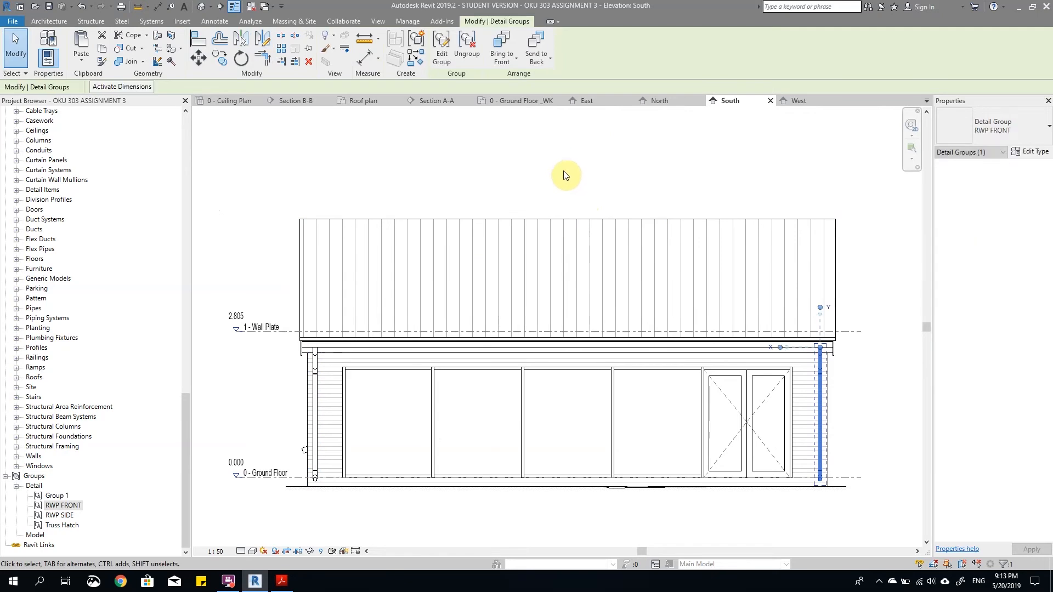
pyautogui.click(563, 170)
pyautogui.scroll(-3, 515, 311)
pyautogui.scroll(3, 657, 288)
# Step: Copy both front downpipe groups from the South elevation and open the North elevation
pyautogui.click(657, 281)
pyautogui.scroll(-3, 730, 302)
pyautogui.scroll(3, 387, 277)
pyautogui.keyDown('ctrl'); pyautogui.click(381, 291); pyautogui.keyUp('ctrl')
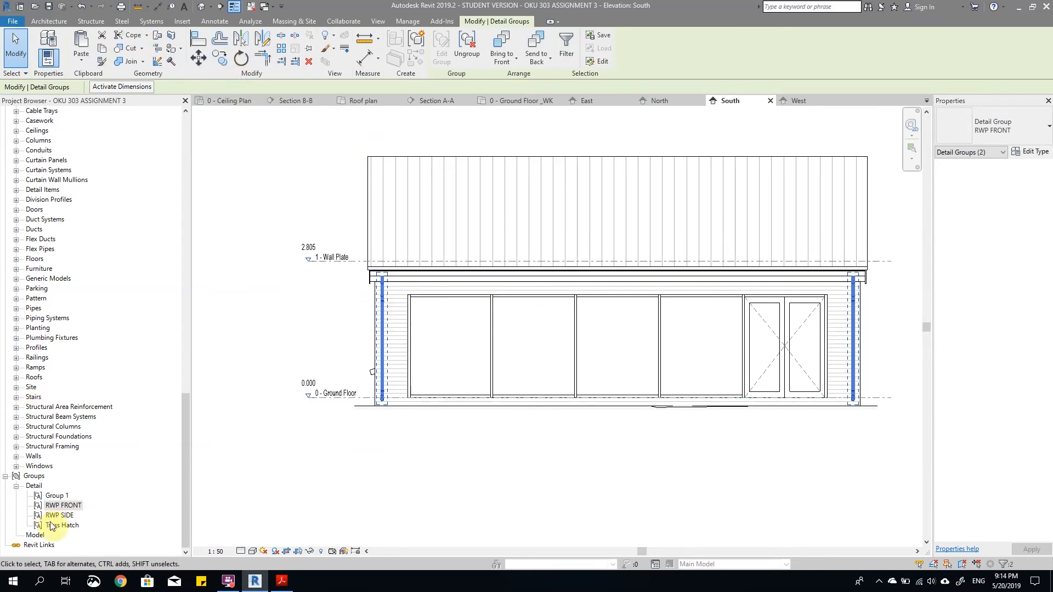
pyautogui.scroll(2, 123, 414)
pyautogui.moveTo(184, 459); pyautogui.dragTo(185, 175)
pyautogui.click(45, 269)
pyautogui.doubleClick(46, 268)
pyautogui.scroll(-3, 407, 315)
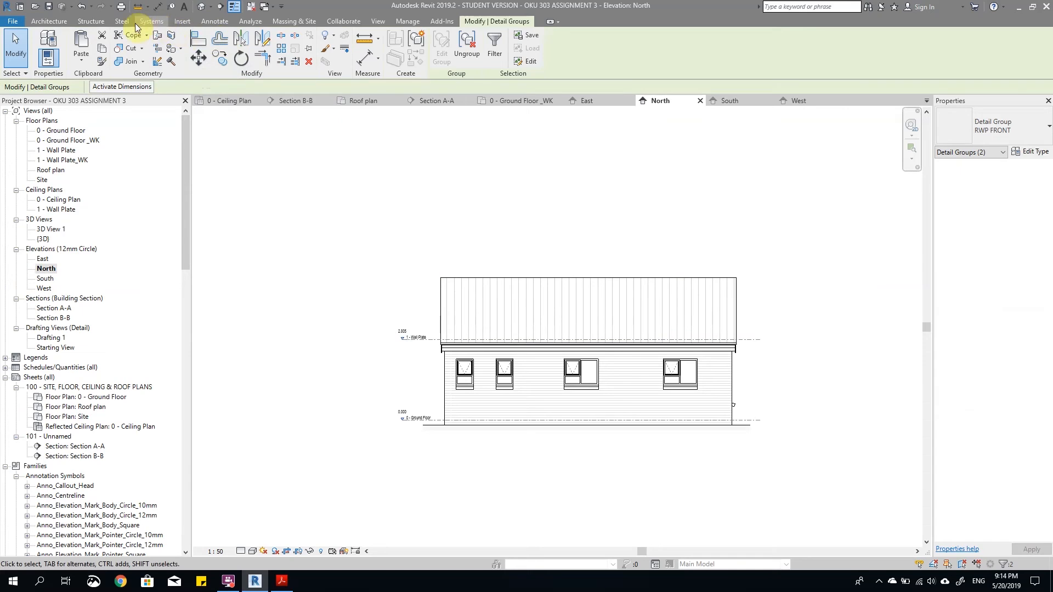
# Step: Paste the pair of front downpipe groups onto the North elevation, near the wall's right edge
pyautogui.click(82, 46)
pyautogui.scroll(4, 700, 390)
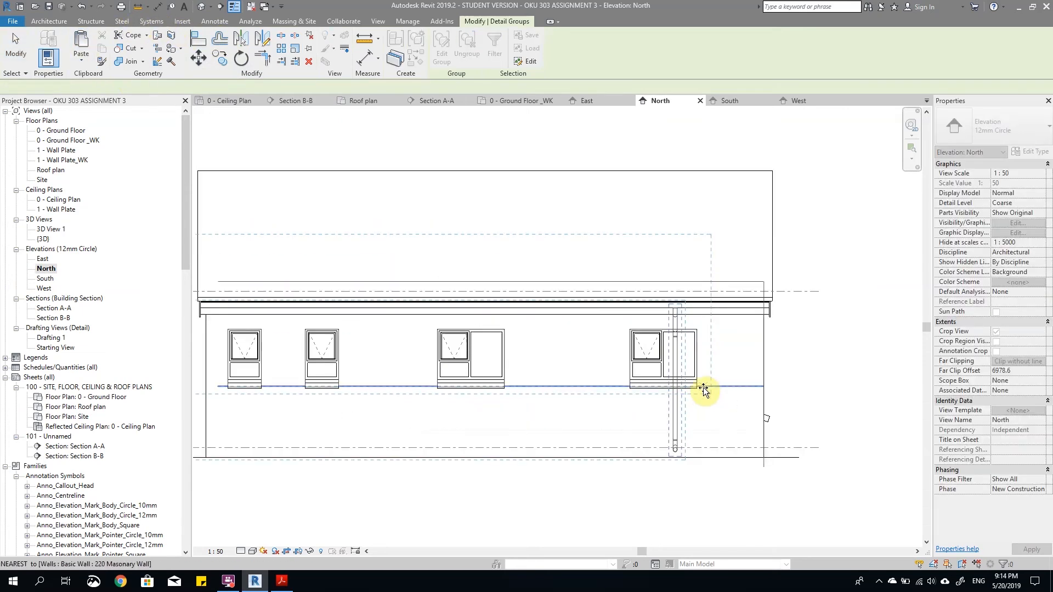
pyautogui.click(755, 442)
pyautogui.scroll(4, 782, 310)
pyautogui.scroll(-3, 736, 276)
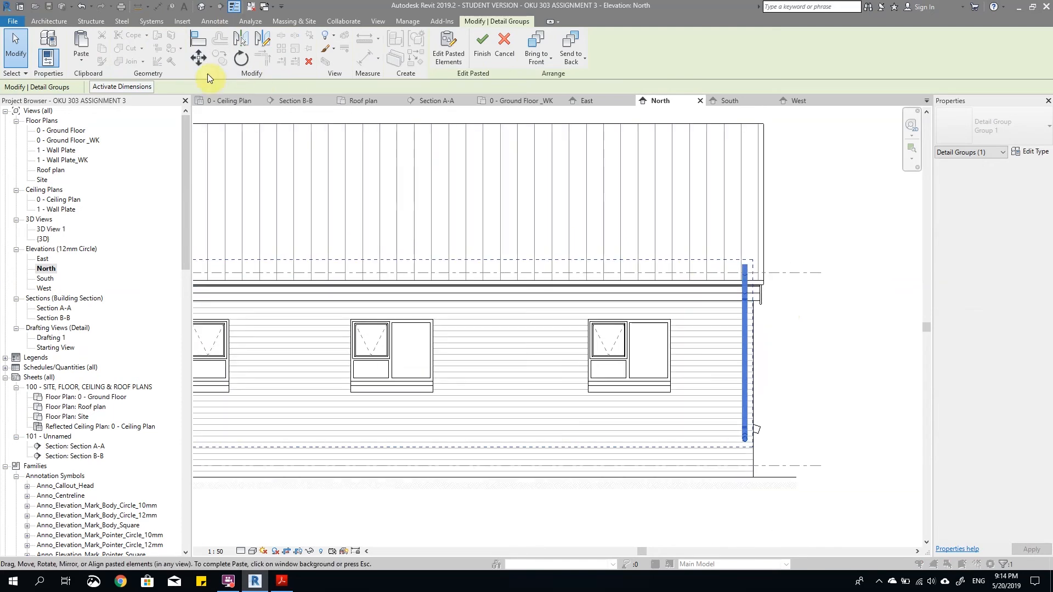
# Step: Move the pasted downpipes so the left pipe's top centre meets the gutter line above the wall's left edge
pyautogui.click(199, 58)
pyautogui.scroll(-4, 775, 336)
pyautogui.scroll(6, 528, 324)
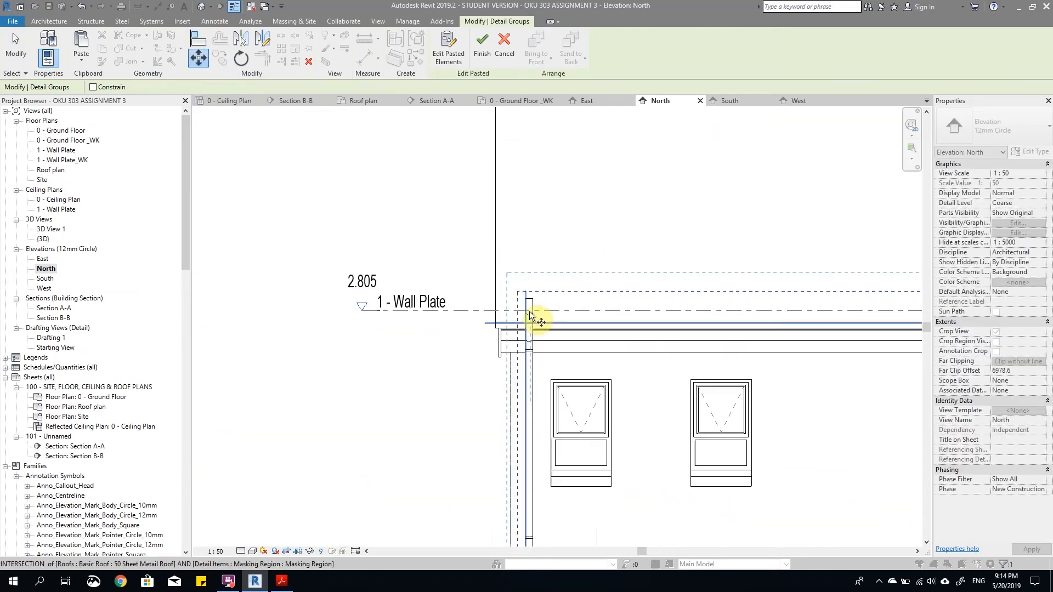
pyautogui.click(537, 282)
pyautogui.scroll(2, 474, 439)
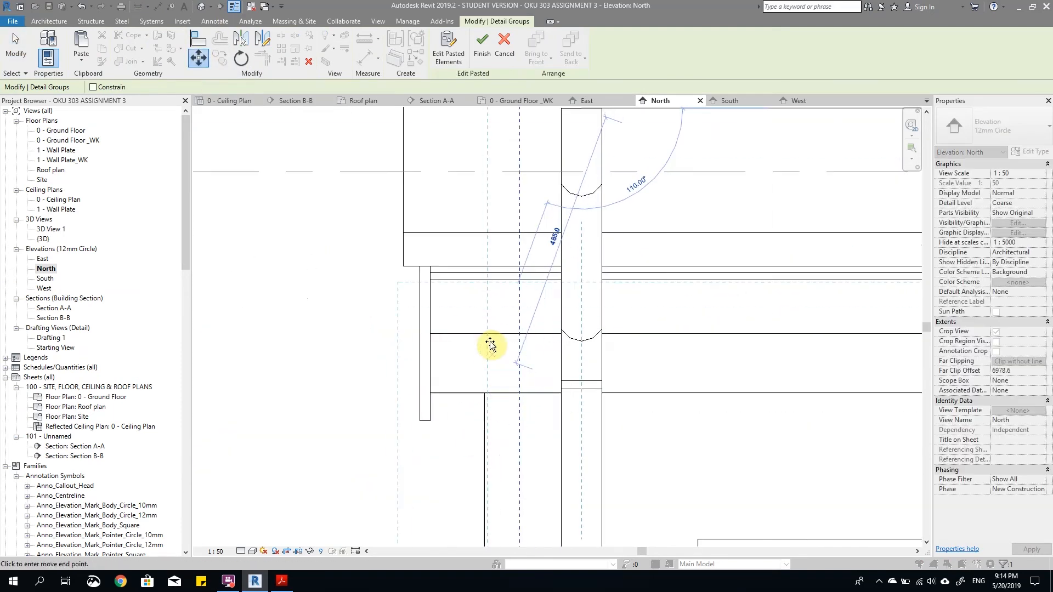
pyautogui.click(487, 334)
pyautogui.scroll(-2, 485, 336)
# Step: Move the pasted downpipes 150 mm horizontally along the North gutter and finish the paste
pyautogui.click(198, 58)
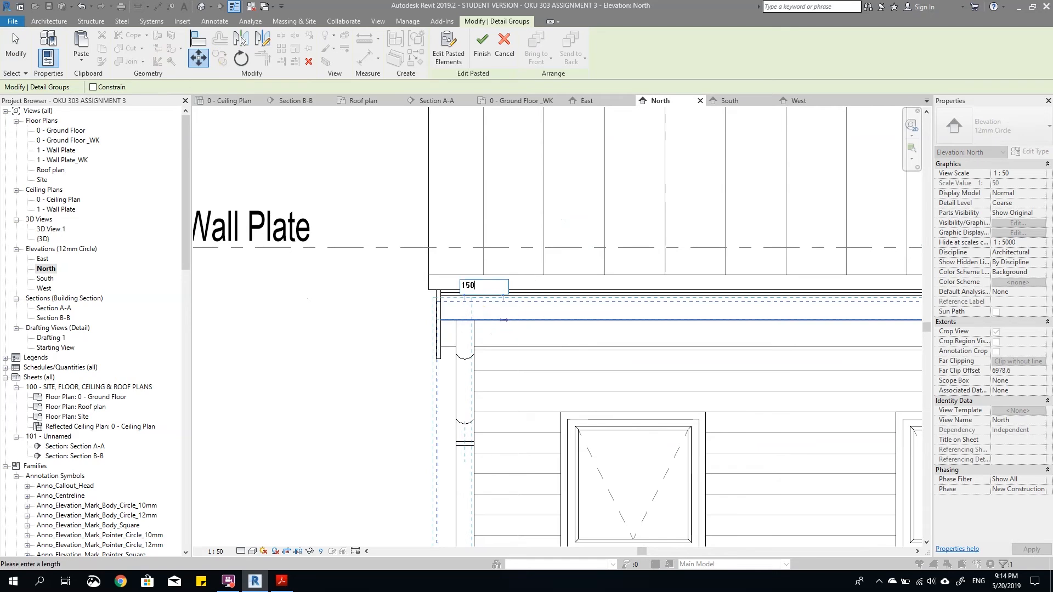
pyautogui.press('Return')
pyautogui.press('Escape')
pyautogui.scroll(-7, 484, 326)
pyautogui.scroll(2, 738, 370)
pyautogui.scroll(-4, 735, 368)
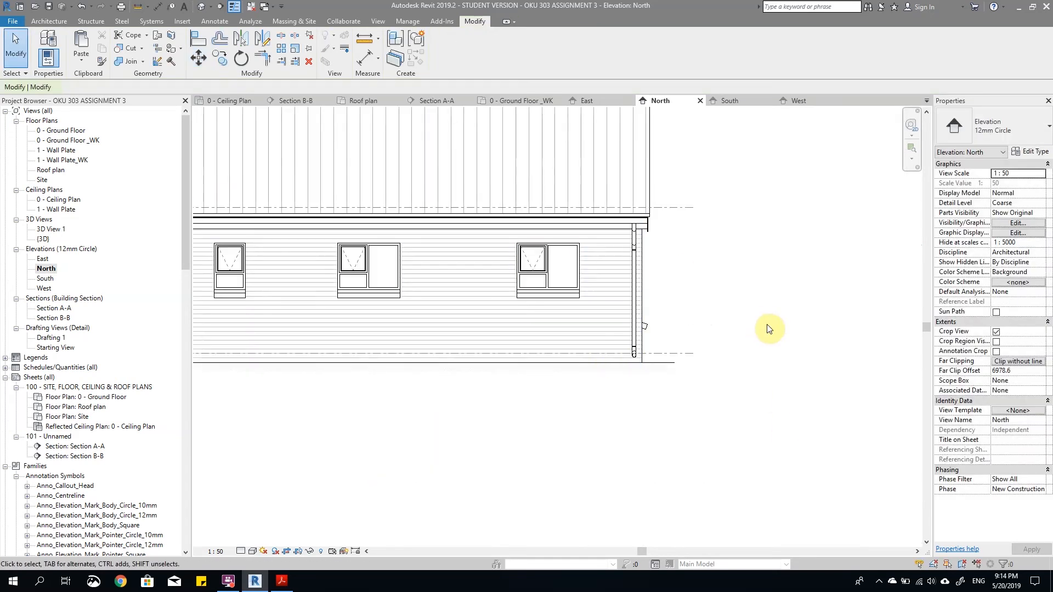
# Step: Copy both RWP SIDE groups from the West elevation and open the East elevation
pyautogui.doubleClick(43, 280)
pyautogui.click(49, 260)
pyautogui.doubleClick(44, 259)
pyautogui.doubleClick(44, 289)
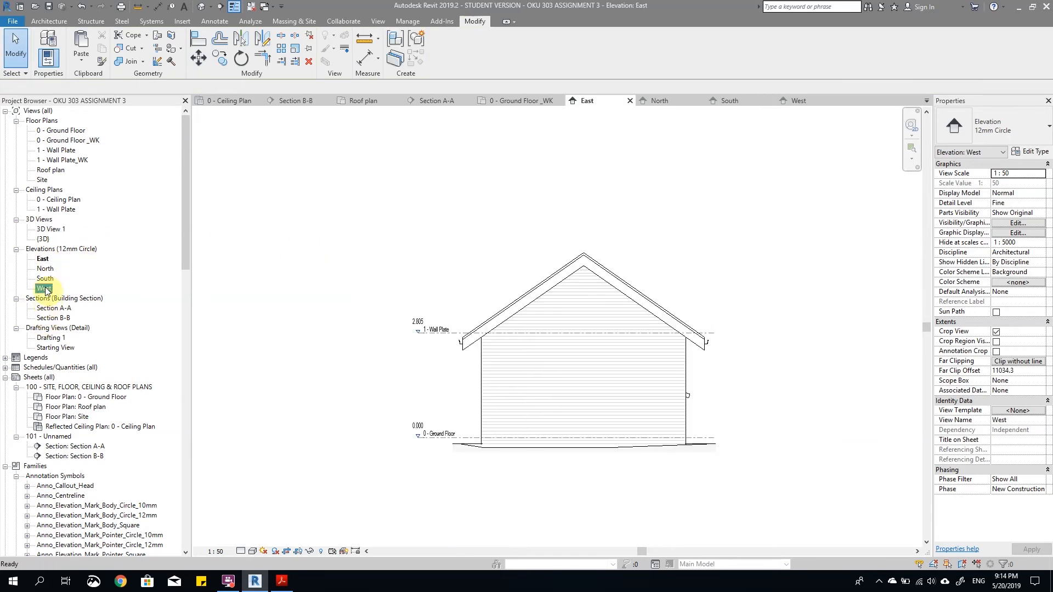
pyautogui.scroll(2, 384, 307)
pyautogui.click(433, 299)
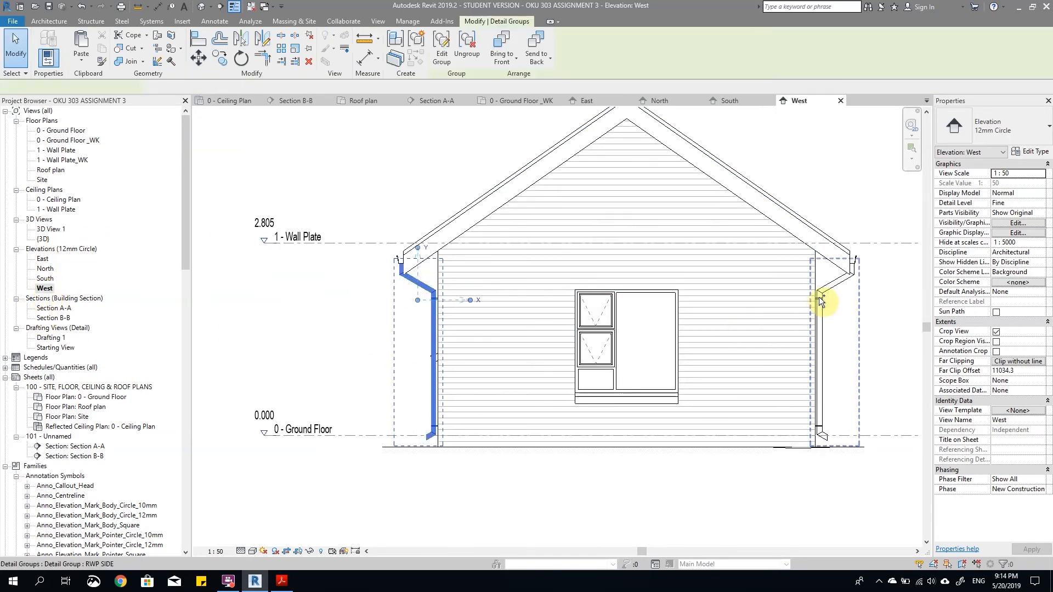
pyautogui.keyDown('ctrl'); pyautogui.click(834, 291); pyautogui.keyUp('ctrl')
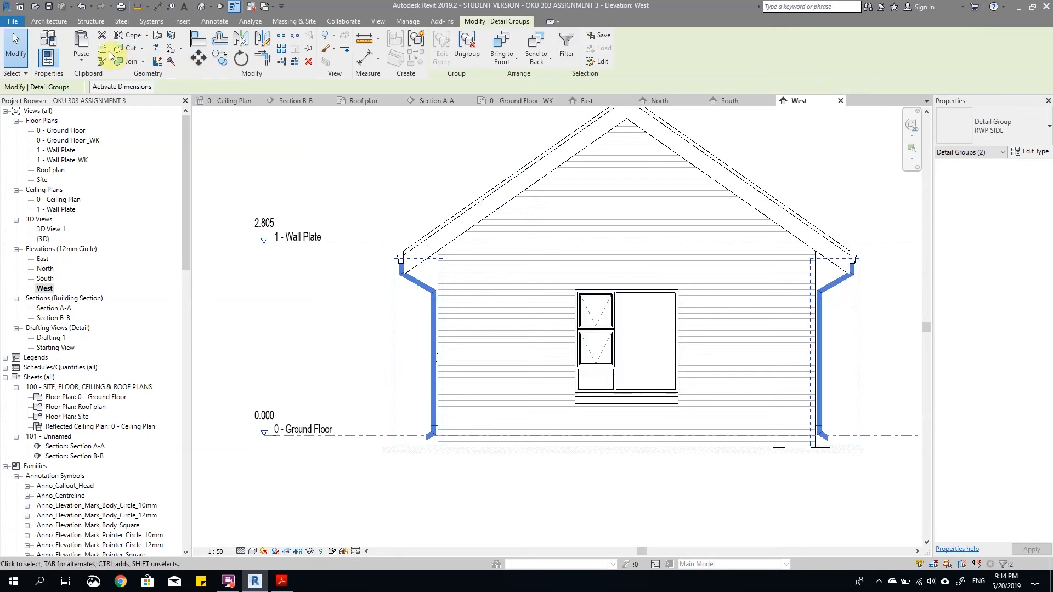
pyautogui.doubleClick(43, 261)
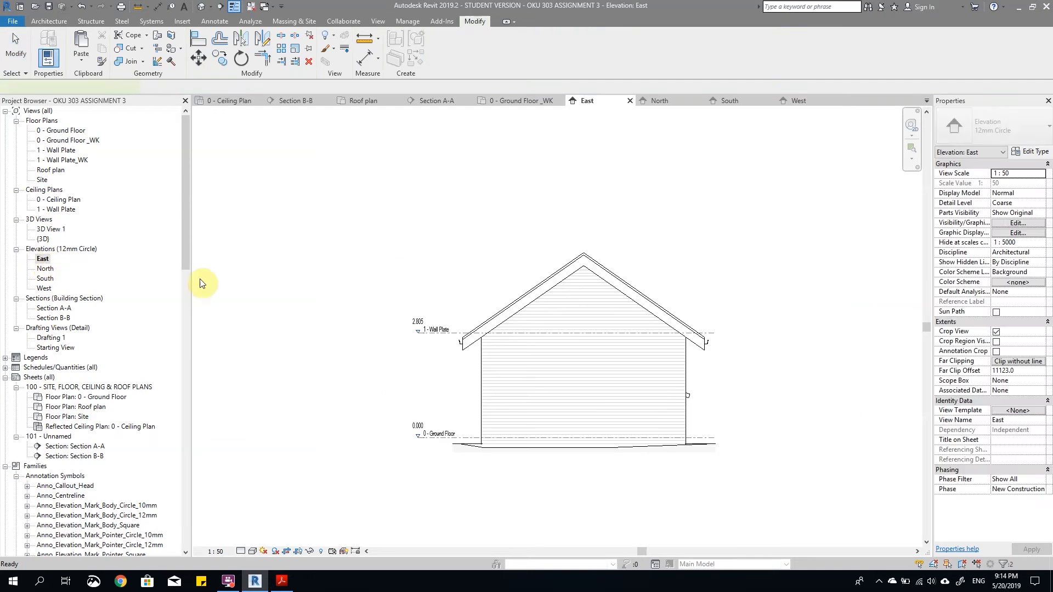
# Step: Paste the pair of side downpipe groups onto the East elevation's gable wall
pyautogui.click(81, 49)
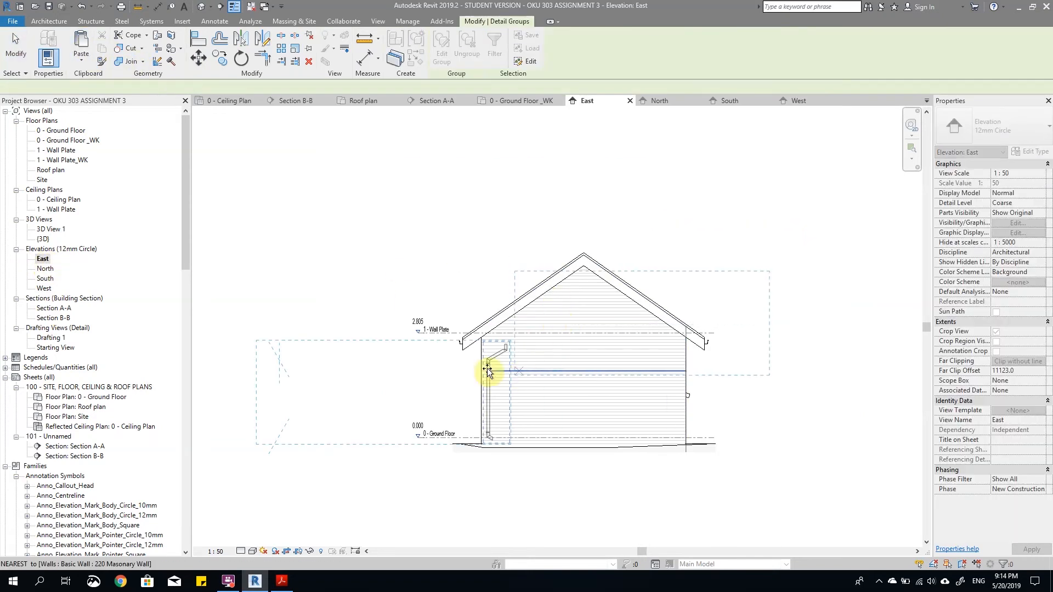
pyautogui.click(715, 423)
pyautogui.scroll(8, 447, 336)
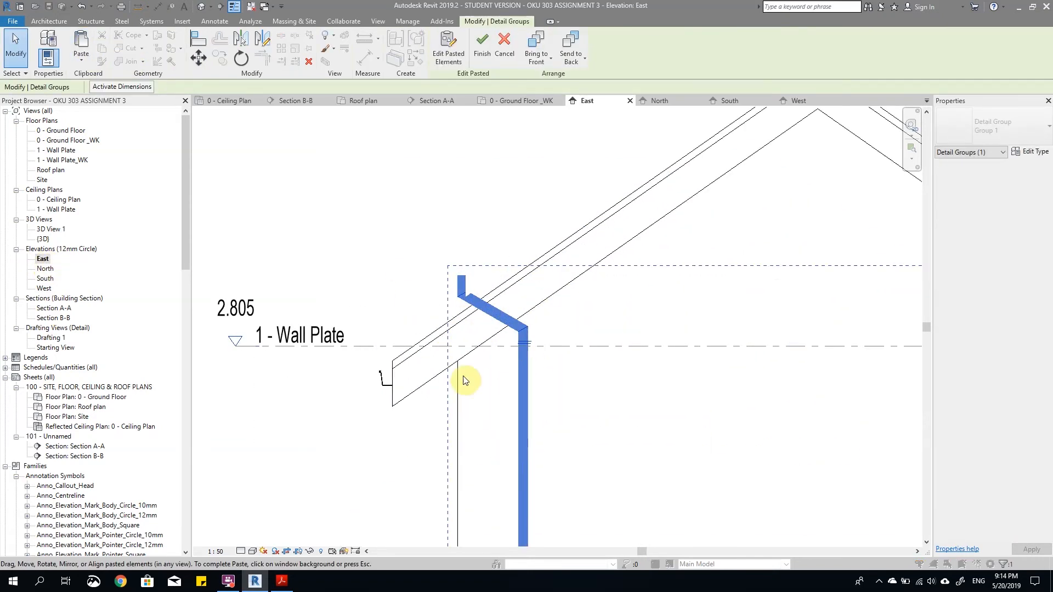
# Step: Move the pasted side downpipes so the left pipe's top midpoint meets the midpoint of the gutter's underside
pyautogui.press('m')
pyautogui.press('v')
pyautogui.scroll(3, 474, 307)
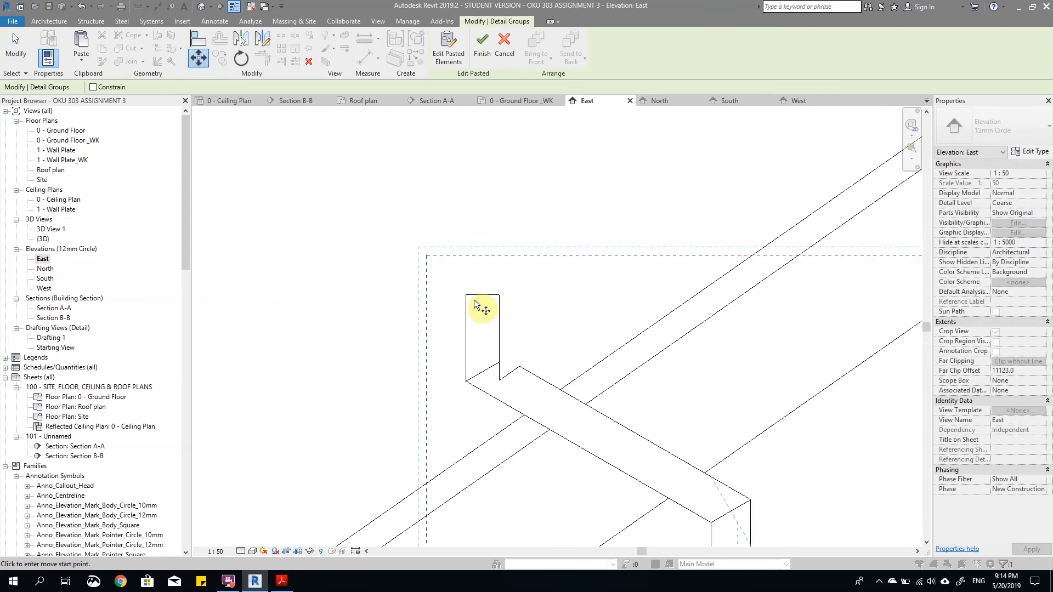
pyautogui.click(484, 296)
pyautogui.scroll(-3, 559, 246)
pyautogui.scroll(3, 430, 415)
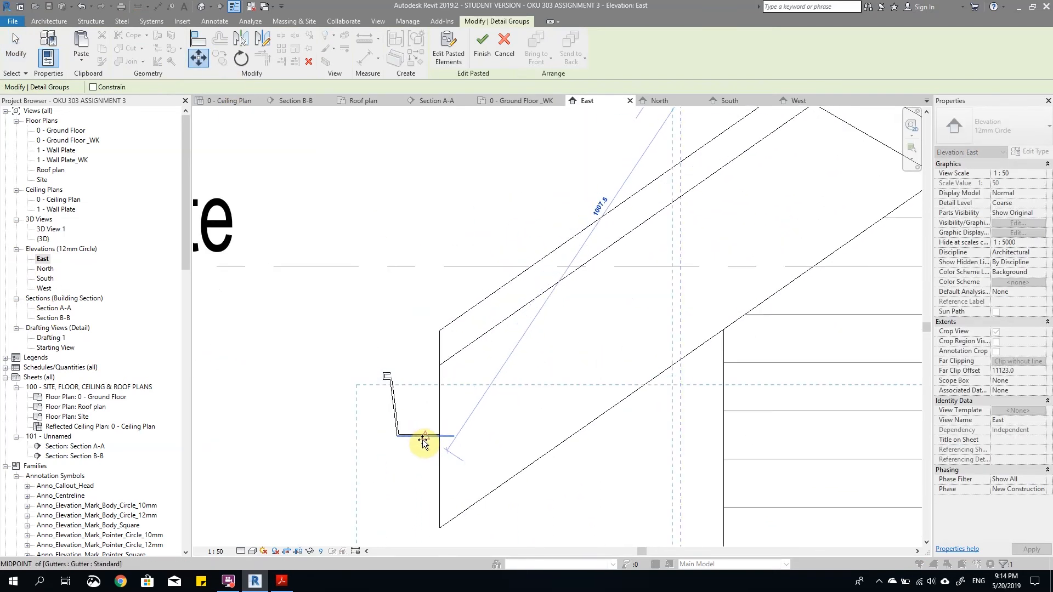
pyautogui.click(422, 441)
pyautogui.scroll(4, 418, 329)
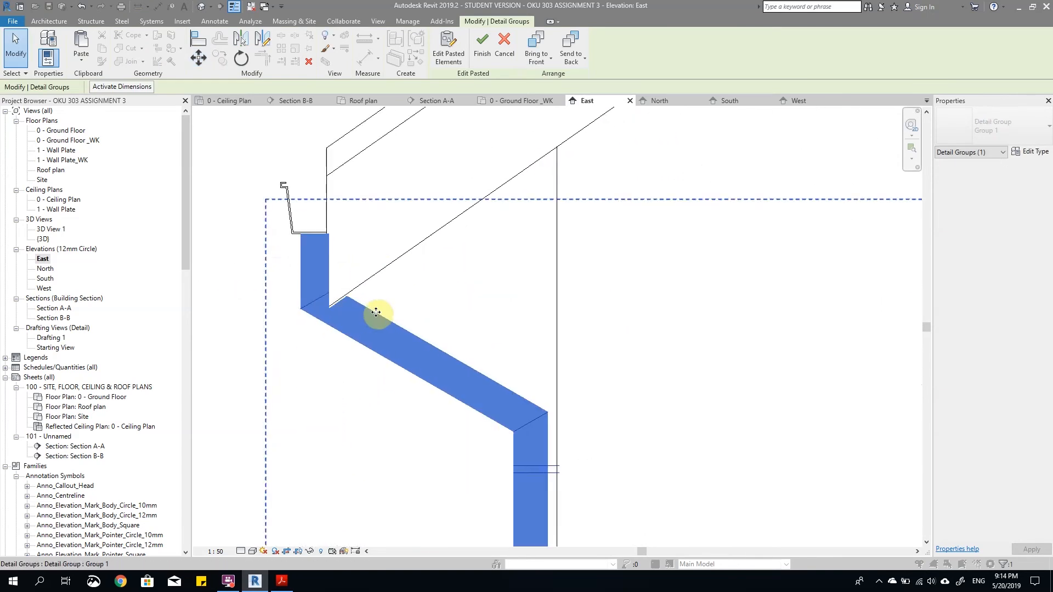
# Step: Fine-adjust the pasted side downpipes against the fascia's lower corner at the left eave and finish the paste
pyautogui.scroll(5, 348, 299)
pyautogui.click(208, 63)
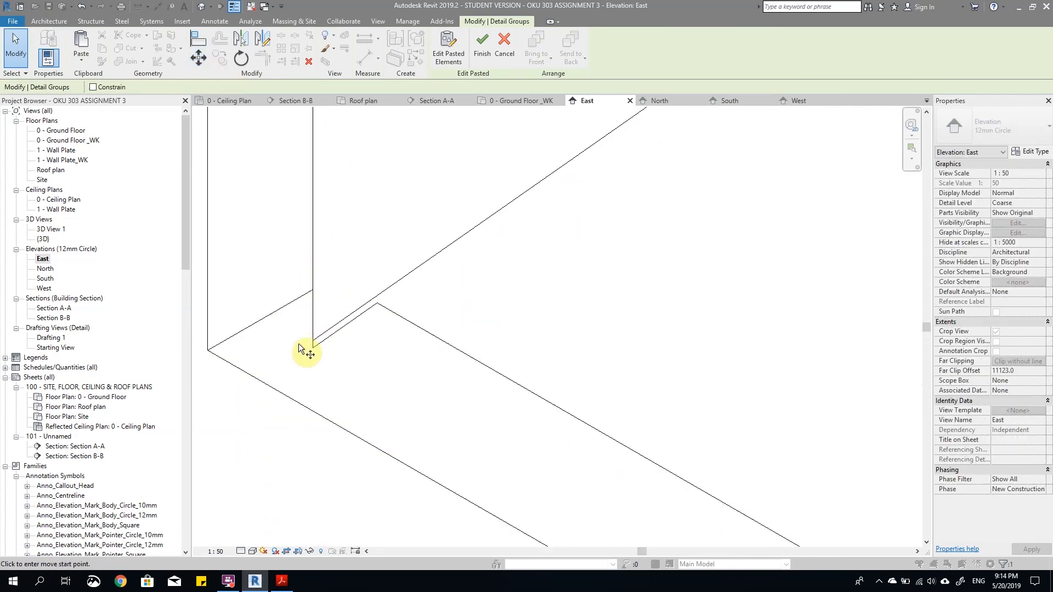
pyautogui.scroll(2, 301, 340)
pyautogui.scroll(-6, 422, 317)
pyautogui.click(437, 318)
pyautogui.scroll(-6, 445, 327)
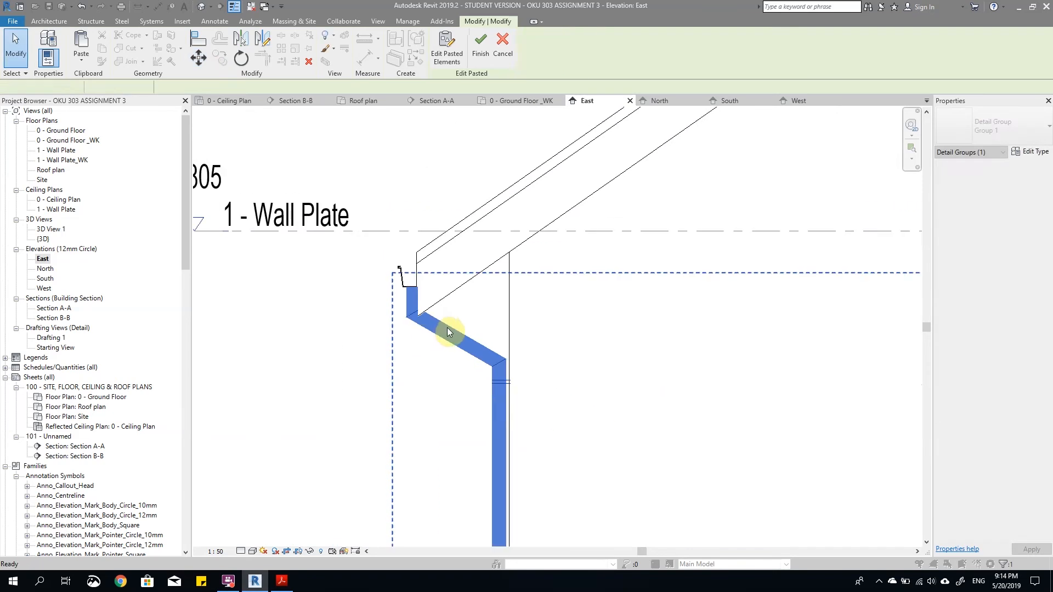
pyautogui.scroll(3, 559, 329)
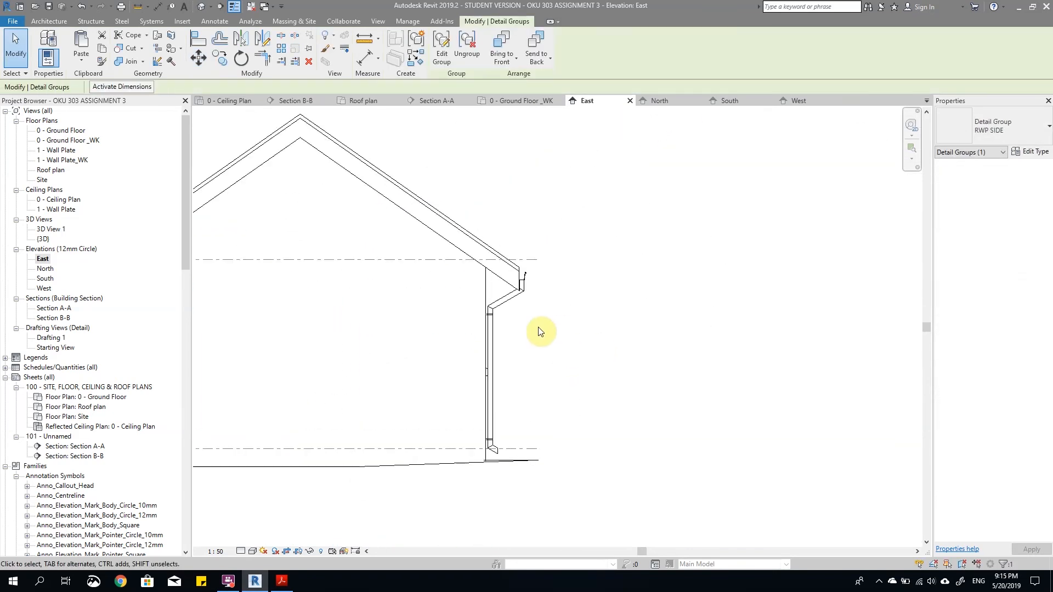
# Step: Move both side downpipe groups slightly to bring the right pipe's inner bend toward the fascia's lower corner
pyautogui.scroll(3, 499, 283)
pyautogui.keyDown('ctrl'); pyautogui.click(521, 263); pyautogui.keyUp('ctrl')
pyautogui.scroll(4, 520, 262)
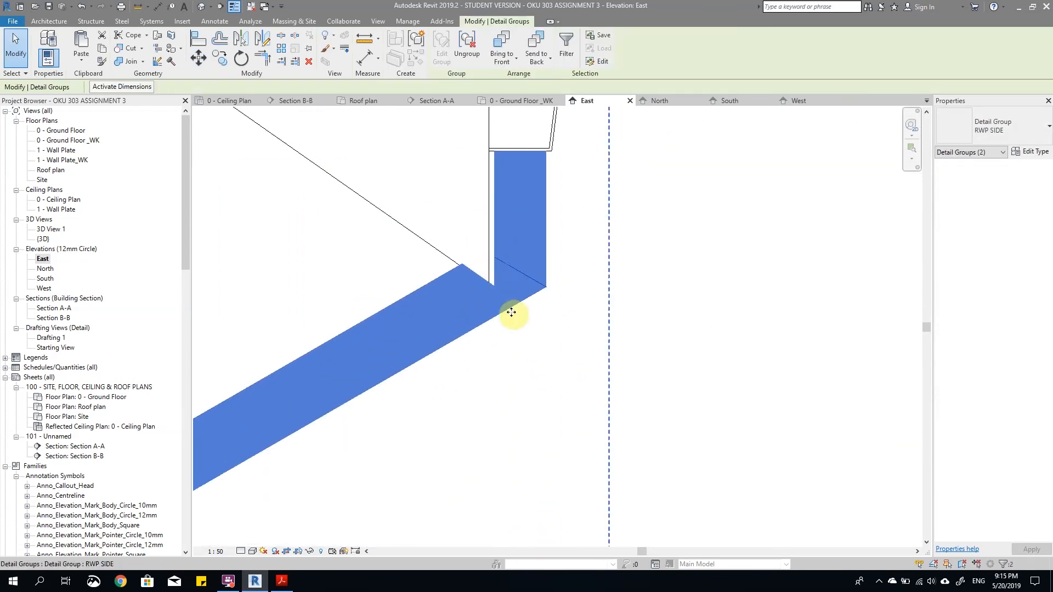
pyautogui.scroll(-3, 510, 321)
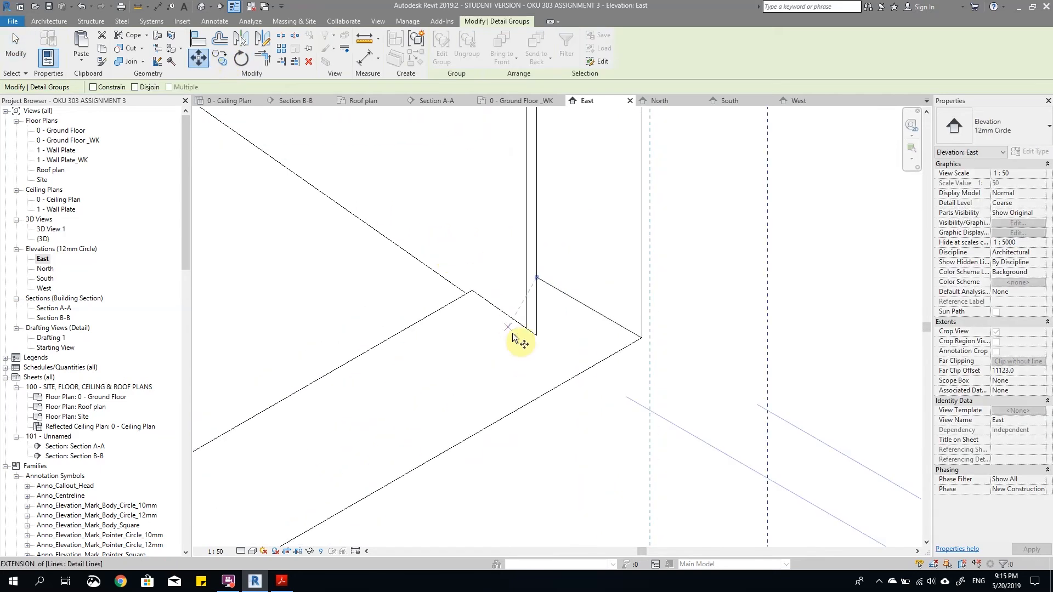
pyautogui.click(539, 340)
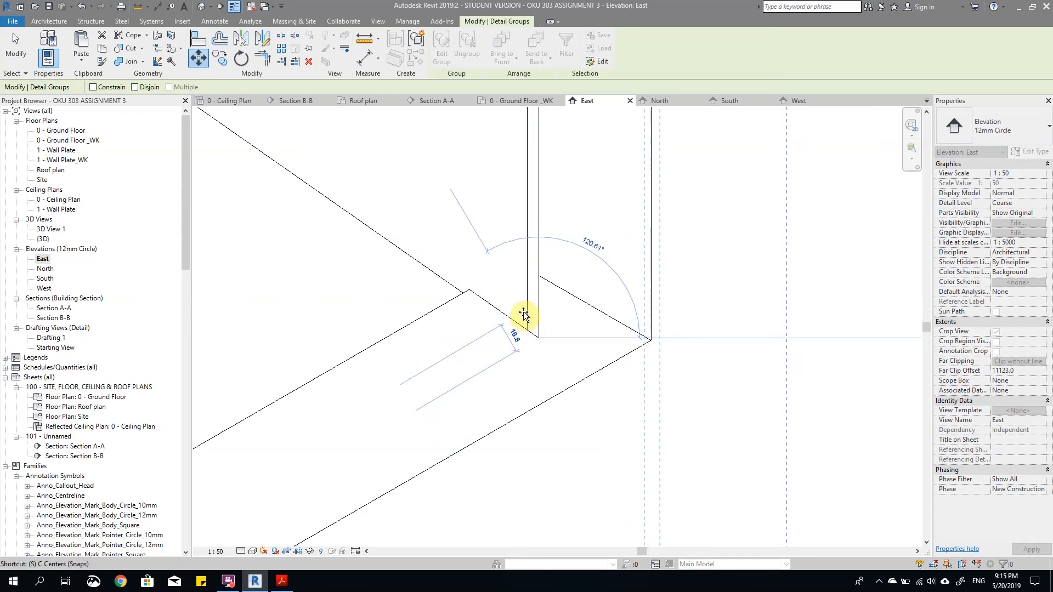
pyautogui.click(531, 320)
pyautogui.click(660, 377)
# Step: Inspect how the side downpipes meet the gutters and walls on the East elevation
pyautogui.scroll(-5, 680, 351)
pyautogui.scroll(8, 477, 345)
pyautogui.scroll(-5, 492, 243)
pyautogui.scroll(4, 529, 293)
pyautogui.scroll(-5, 708, 280)
pyautogui.scroll(6, 649, 288)
pyautogui.scroll(-6, 682, 241)
pyautogui.scroll(-1, 738, 278)
pyautogui.scroll(-1, 429, 403)
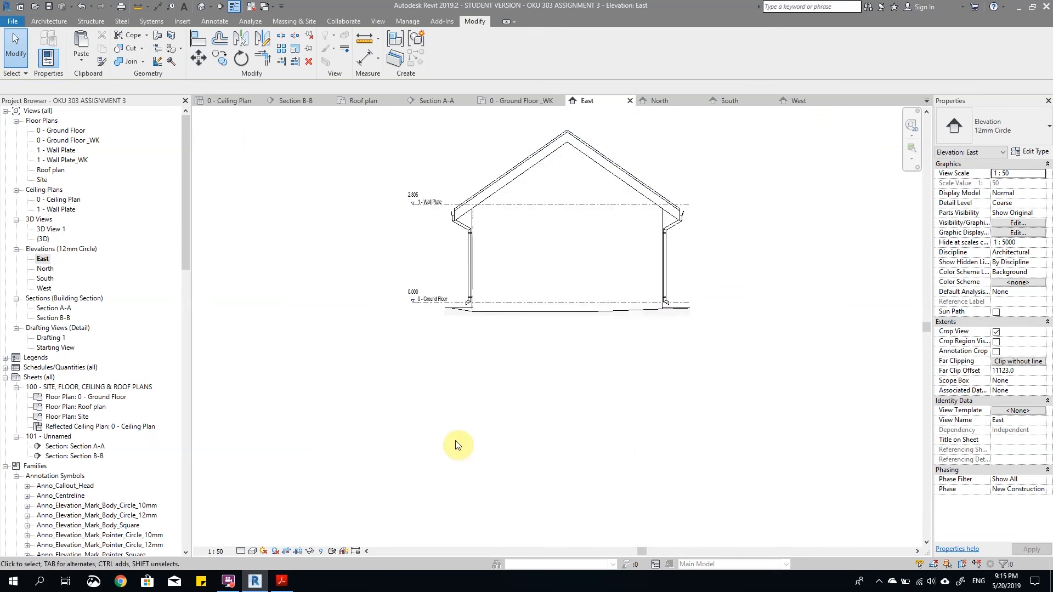
# Step: Start a masking region on the North elevation with line style 3, dismissing the save reminder
pyautogui.doubleClick(48, 269)
pyautogui.scroll(3, 728, 204)
pyautogui.scroll(-3, 707, 180)
pyautogui.scroll(2, 670, 214)
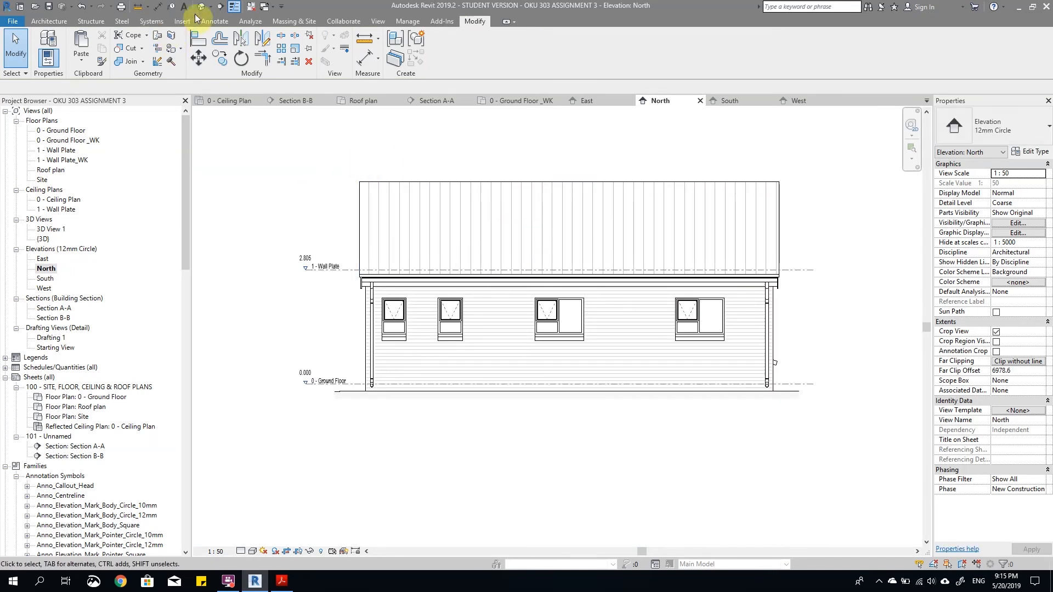
pyautogui.click(212, 22)
pyautogui.click(307, 45)
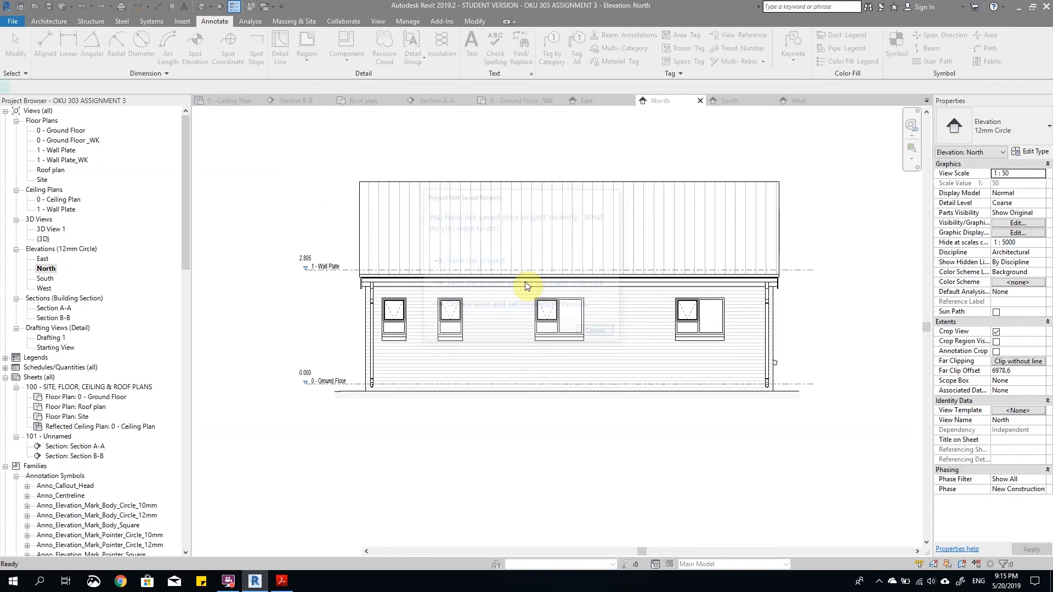
pyautogui.click(596, 333)
pyautogui.click(560, 53)
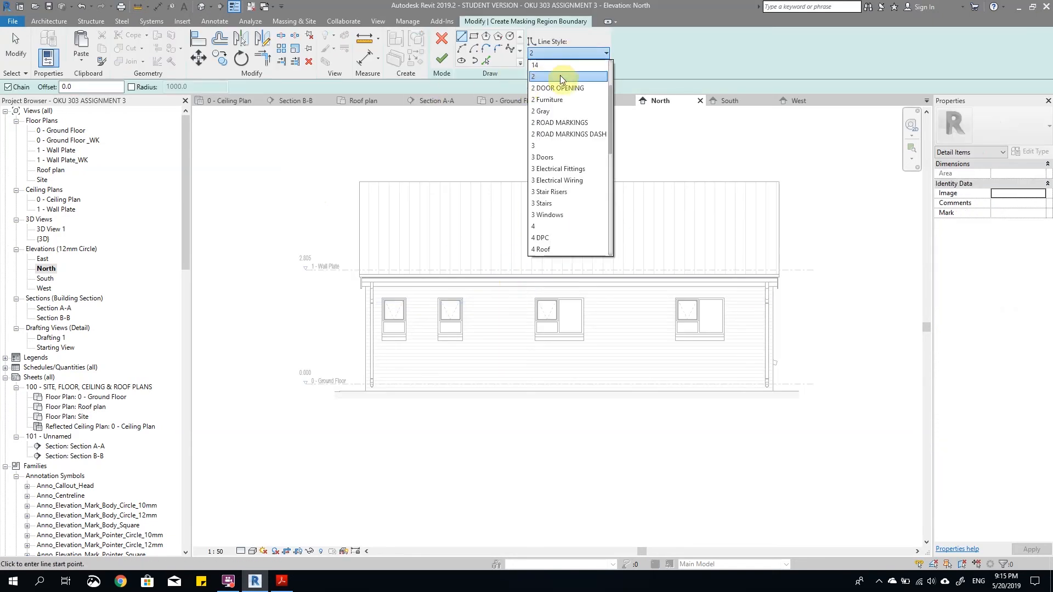
pyautogui.click(536, 146)
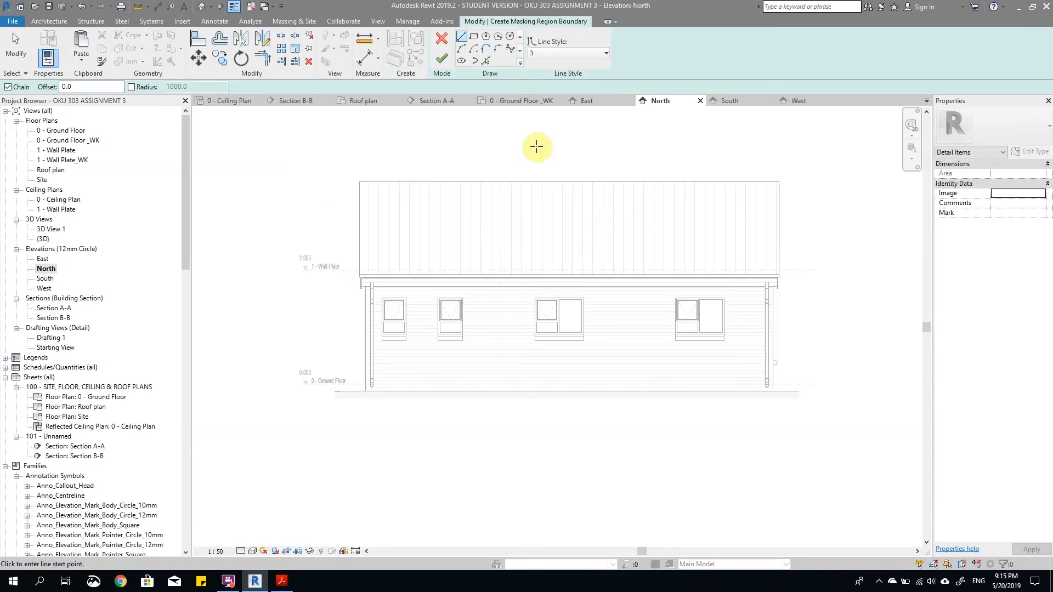
# Step: Sketch a thin rectangle along the roof ridge, spanning the full width of the North elevation's roof
pyautogui.click(474, 38)
pyautogui.scroll(2, 403, 163)
pyautogui.click(352, 185)
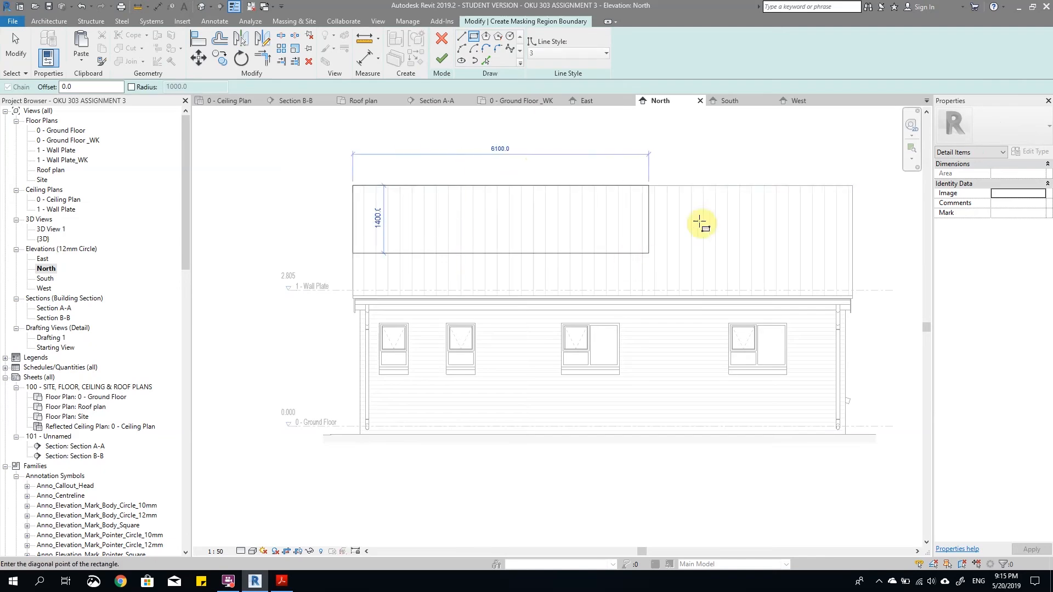
pyautogui.scroll(3, 847, 198)
pyautogui.click(818, 202)
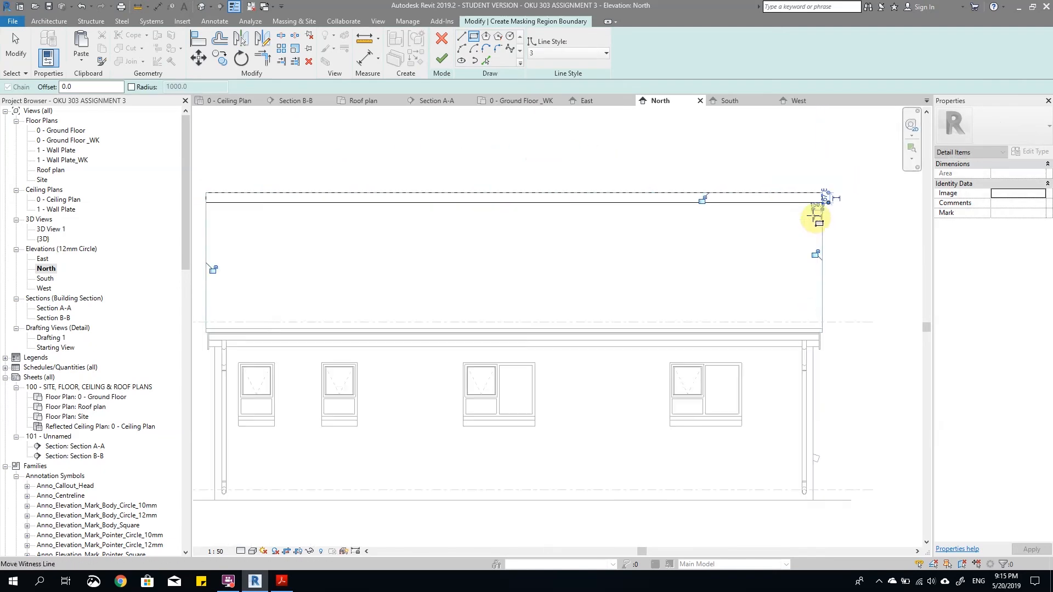
pyautogui.scroll(-2, 830, 209)
# Step: Set the ridge rectangle's height to 150 mm and finish the masking region
pyautogui.press('Escape')
pyautogui.press('Escape')
pyautogui.click(814, 205)
pyautogui.scroll(4, 844, 202)
pyautogui.scroll(1, 845, 201)
pyautogui.click(850, 196)
pyautogui.write('1 : 50')
pyautogui.press('Return')
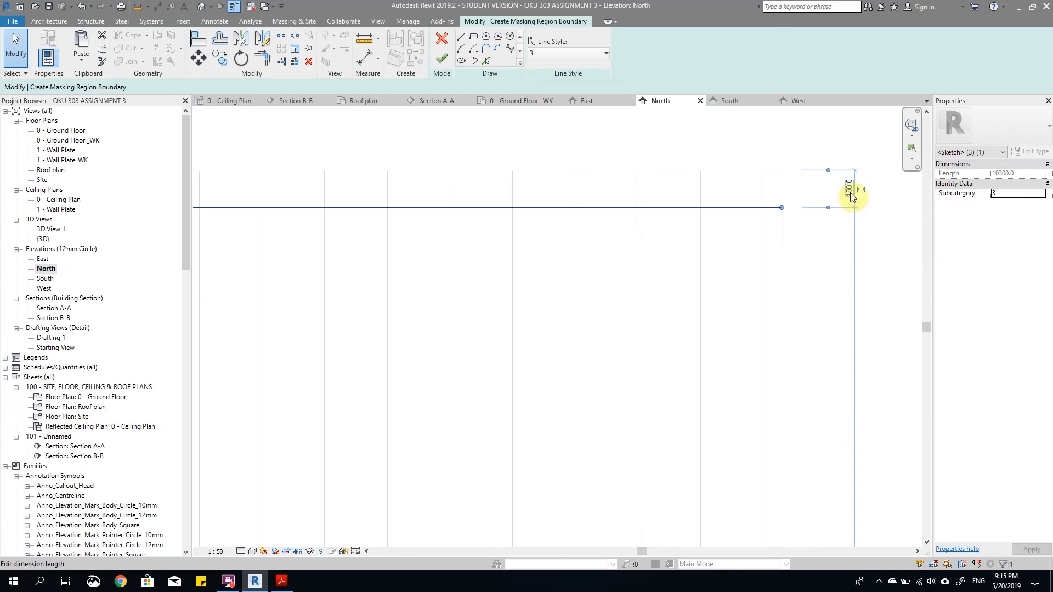
pyautogui.click(821, 217)
pyautogui.scroll(-3, 820, 216)
pyautogui.click(441, 59)
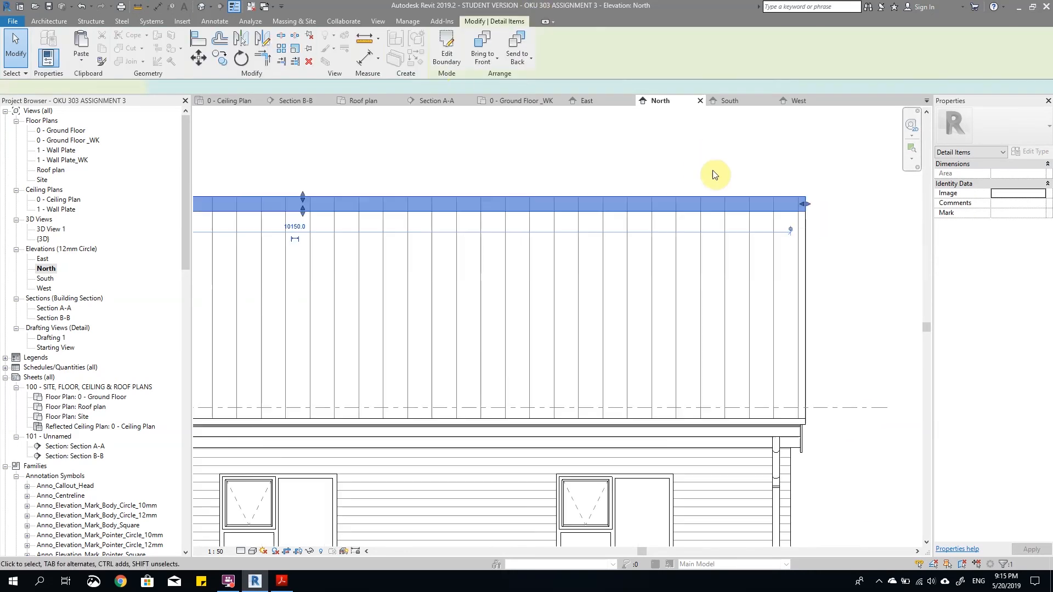
pyautogui.scroll(-4, 811, 179)
pyautogui.scroll(5, 763, 193)
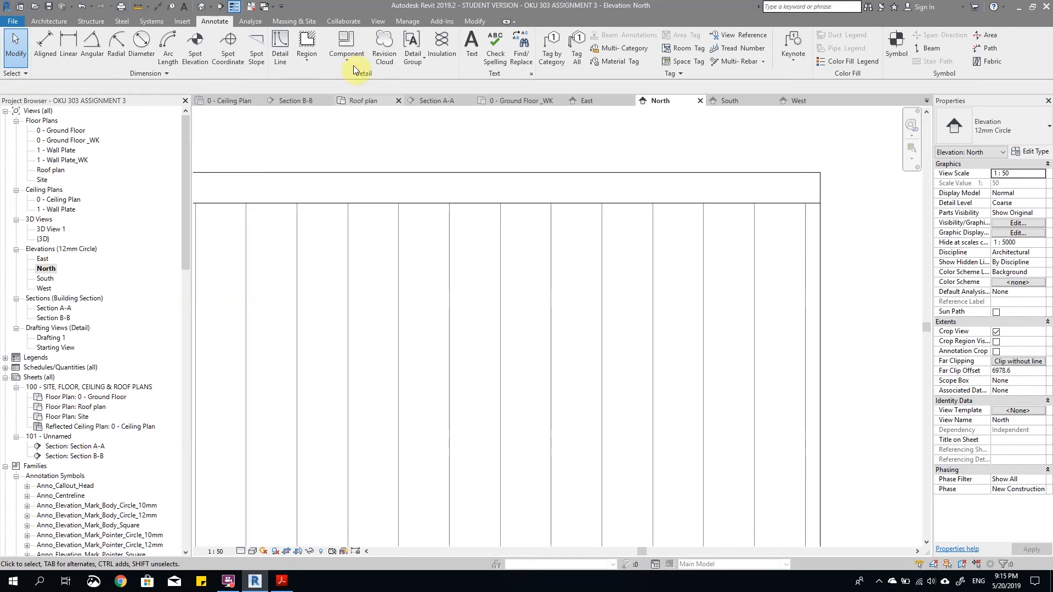
# Step: Copy the ridge capping masking region from the North elevation and paste it onto the South elevation aligned to the current view
pyautogui.click(234, 11)
pyautogui.scroll(-3, 743, 187)
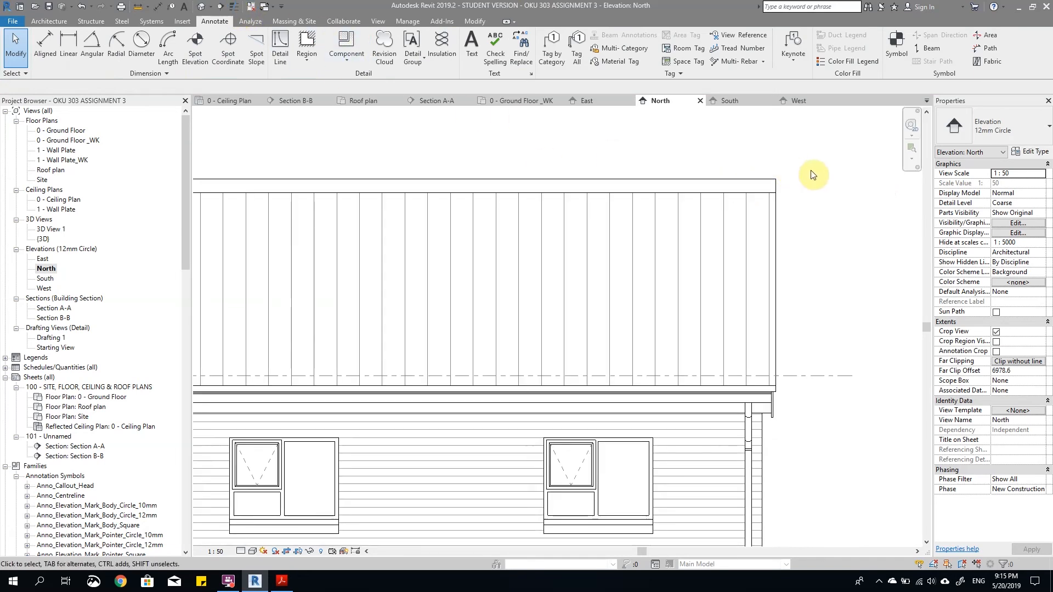
pyautogui.scroll(-3, 823, 207)
pyautogui.click(762, 200)
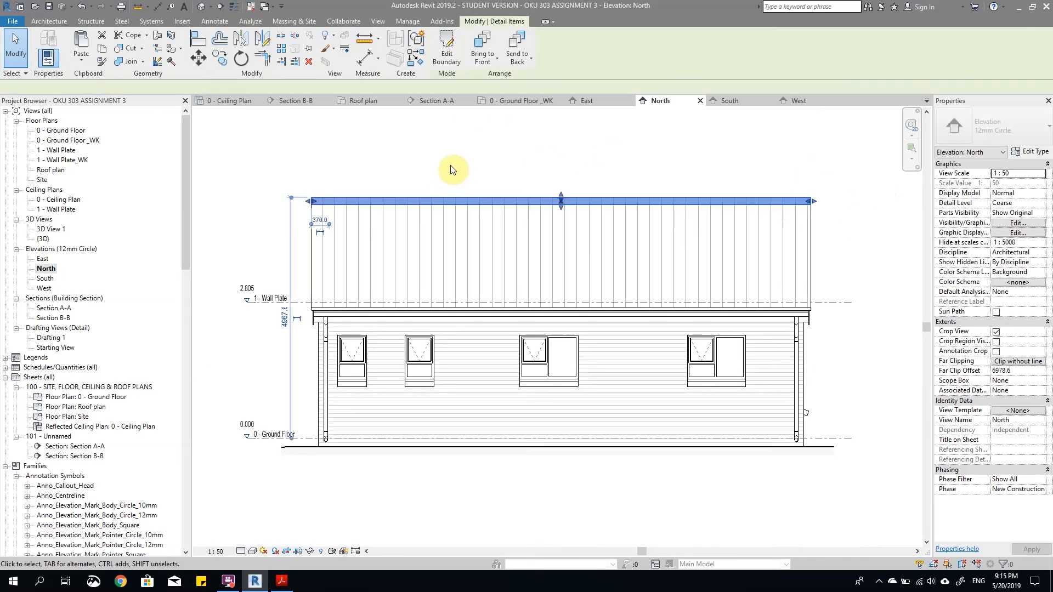
pyautogui.scroll(1, 412, 191)
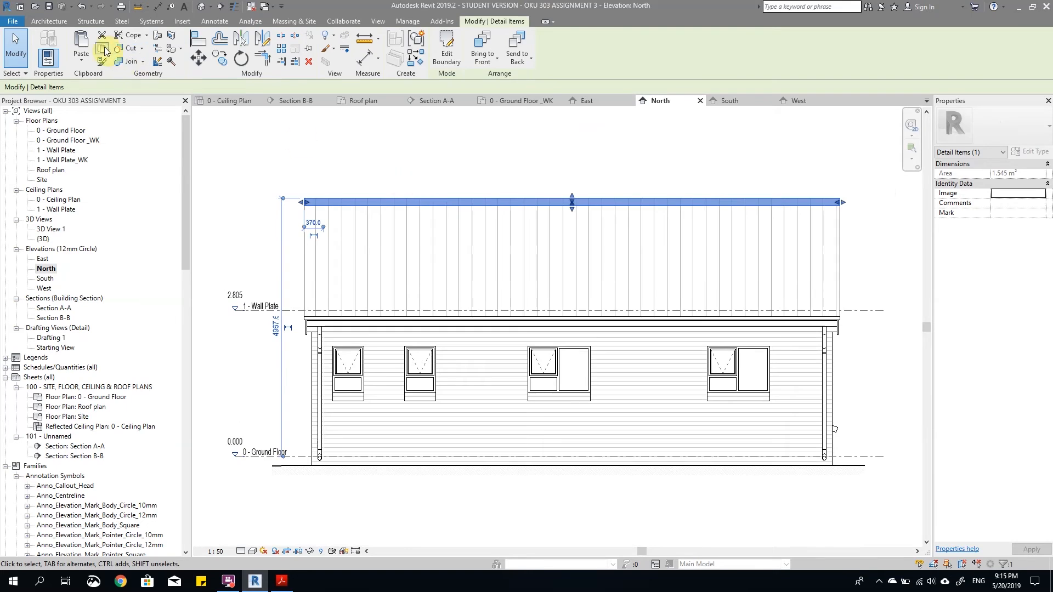
pyautogui.doubleClick(45, 279)
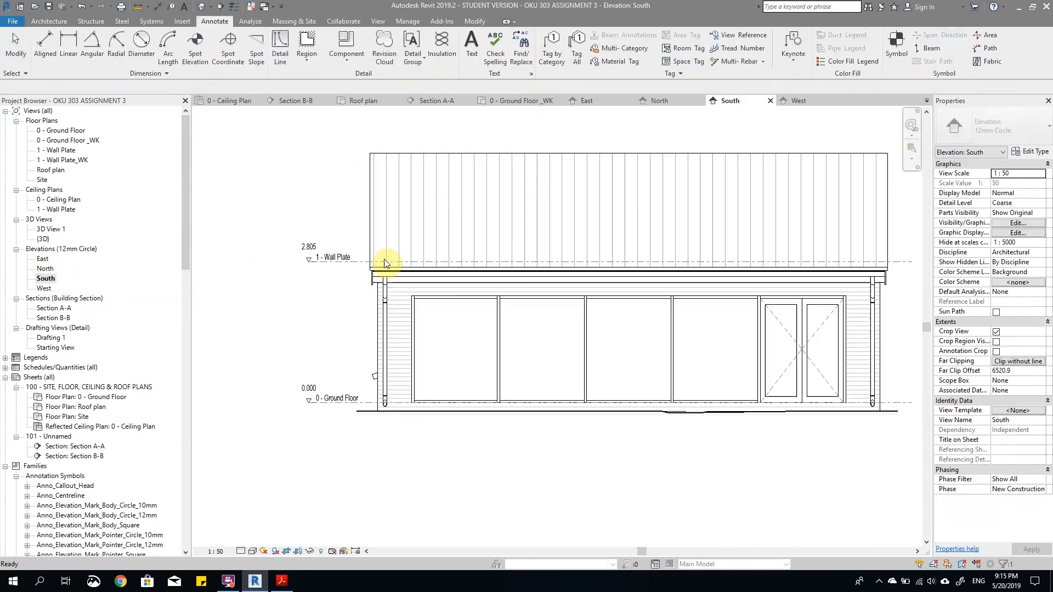
pyautogui.scroll(3, 407, 148)
pyautogui.click(81, 61)
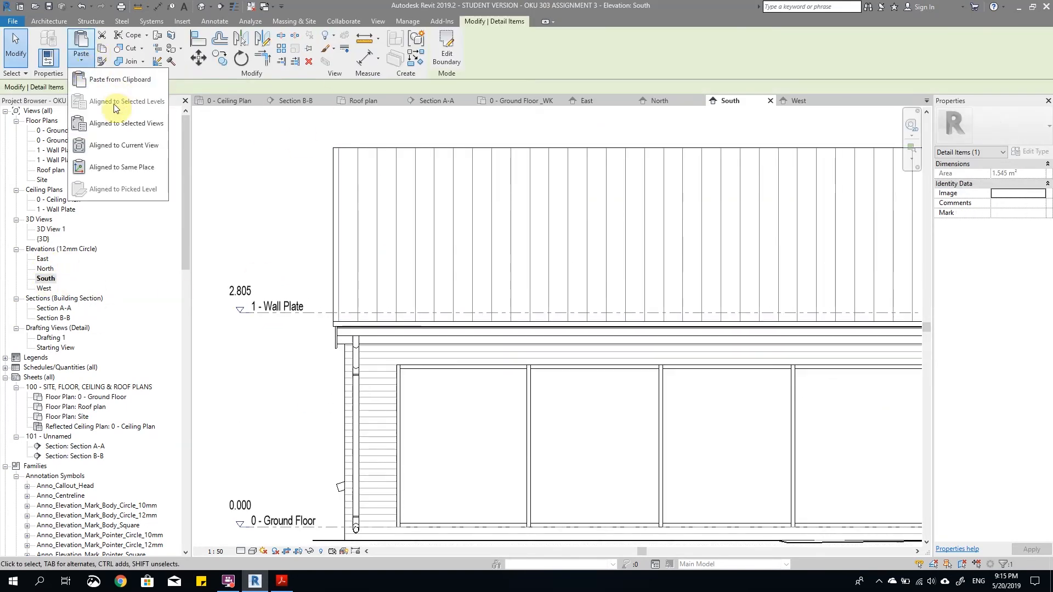
pyautogui.click(107, 145)
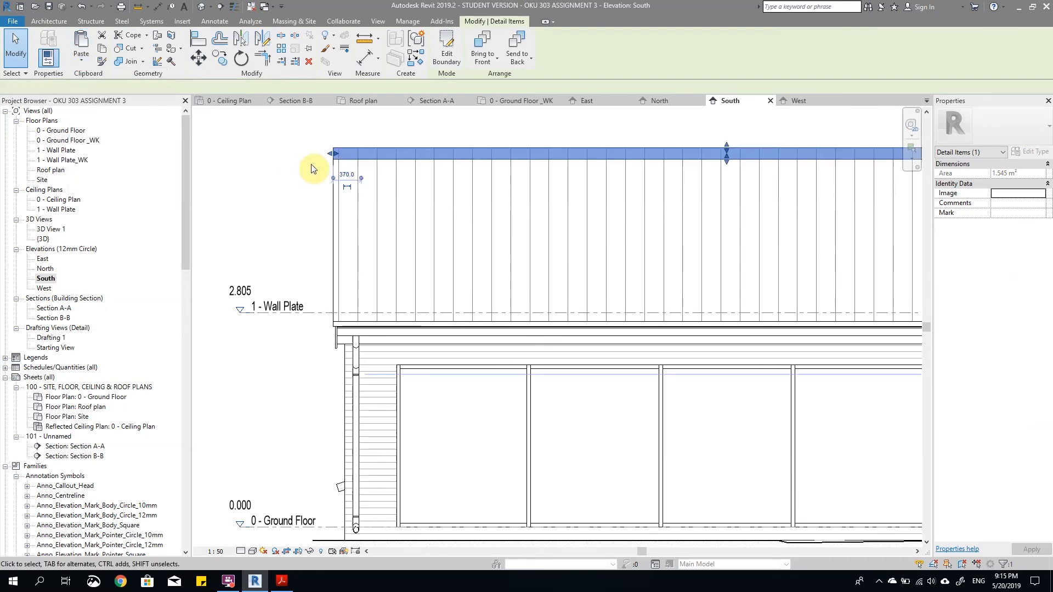
# Step: Check the pasted ridge capping along the full South roof and reopen the North elevation
pyautogui.click(582, 217)
pyautogui.scroll(-4, 291, 201)
pyautogui.click(682, 246)
pyautogui.scroll(2, 481, 189)
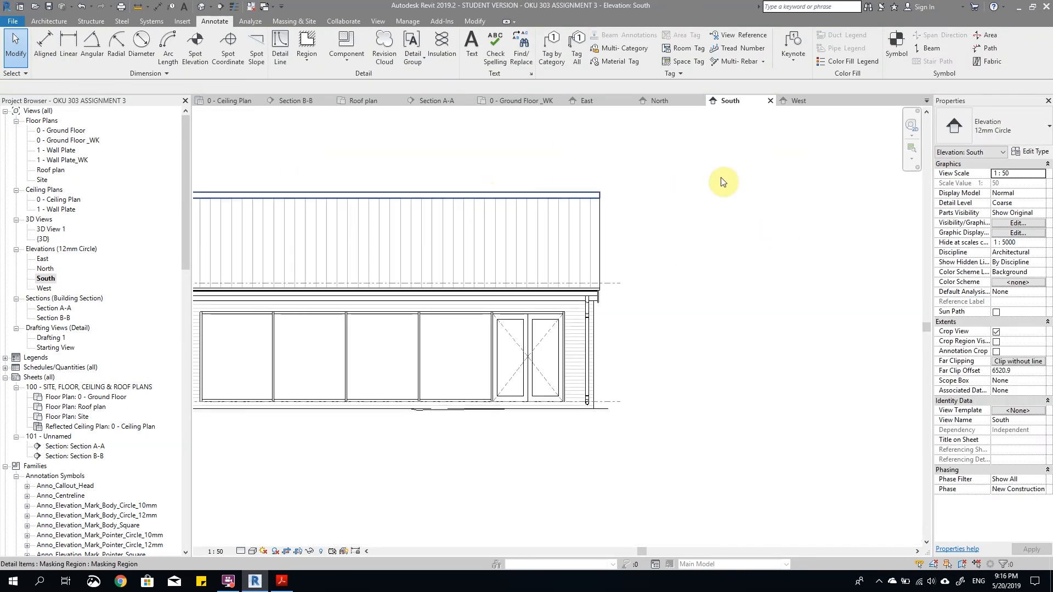
pyautogui.scroll(-2, 844, 208)
pyautogui.scroll(3, 455, 174)
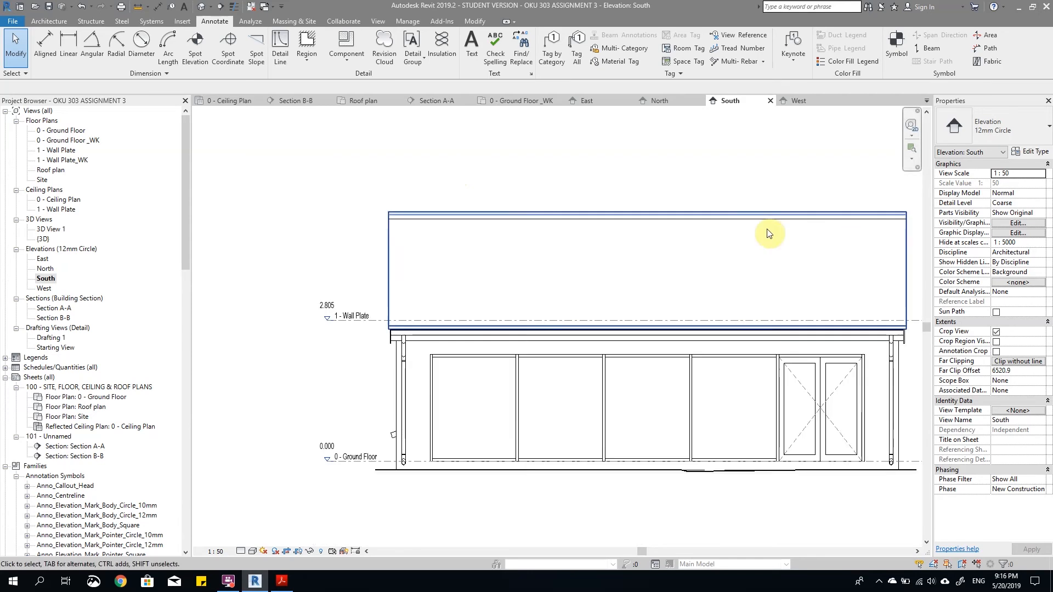
pyautogui.scroll(1, 847, 236)
pyautogui.scroll(-2, 378, 222)
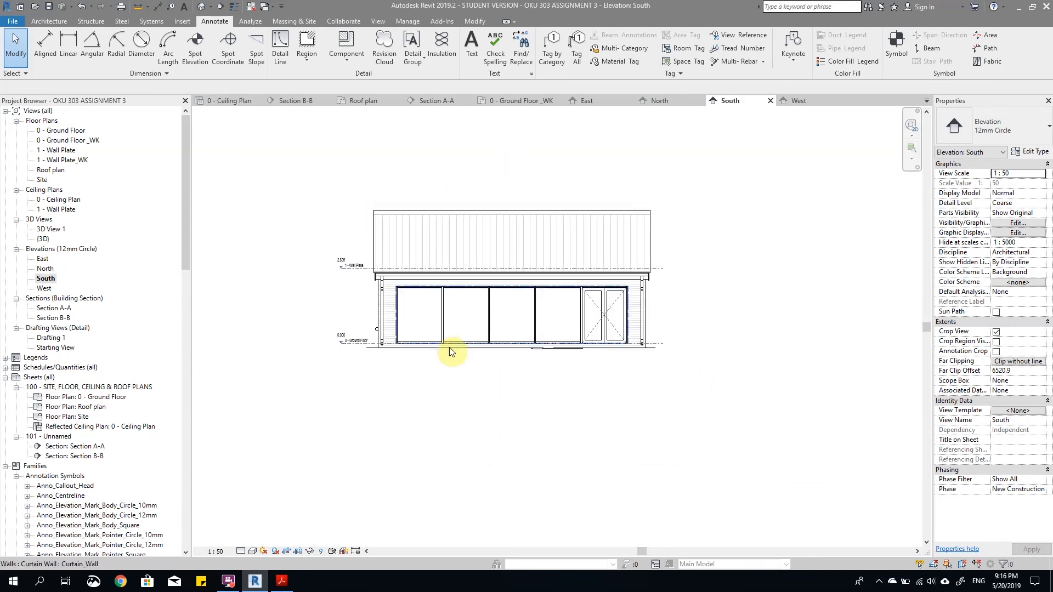
pyautogui.doubleClick(53, 270)
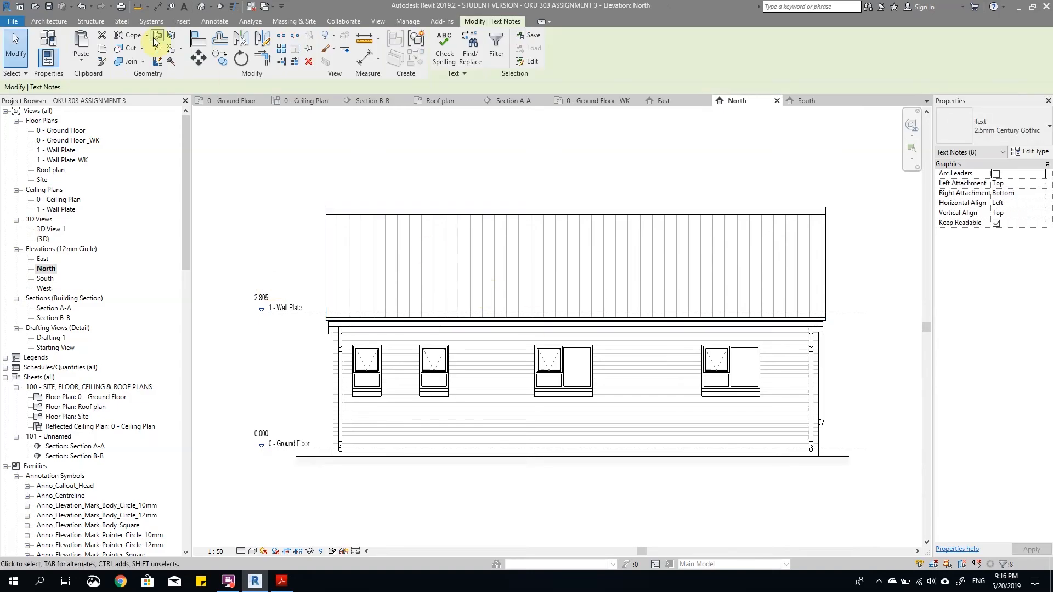
pyautogui.click(80, 61)
pyautogui.click(117, 123)
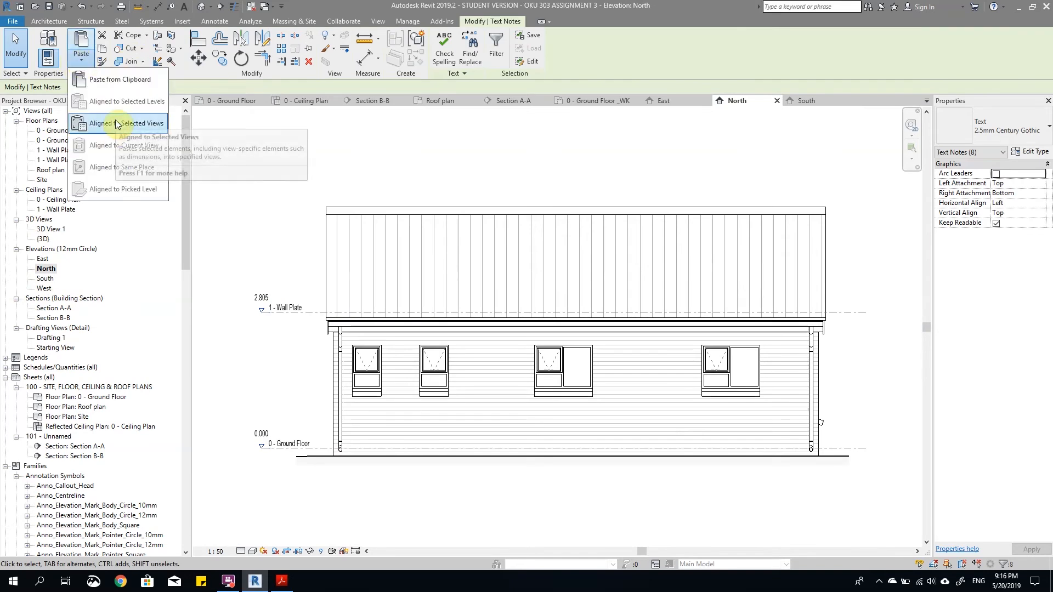
pyautogui.click(570, 363)
pyautogui.click(218, 191)
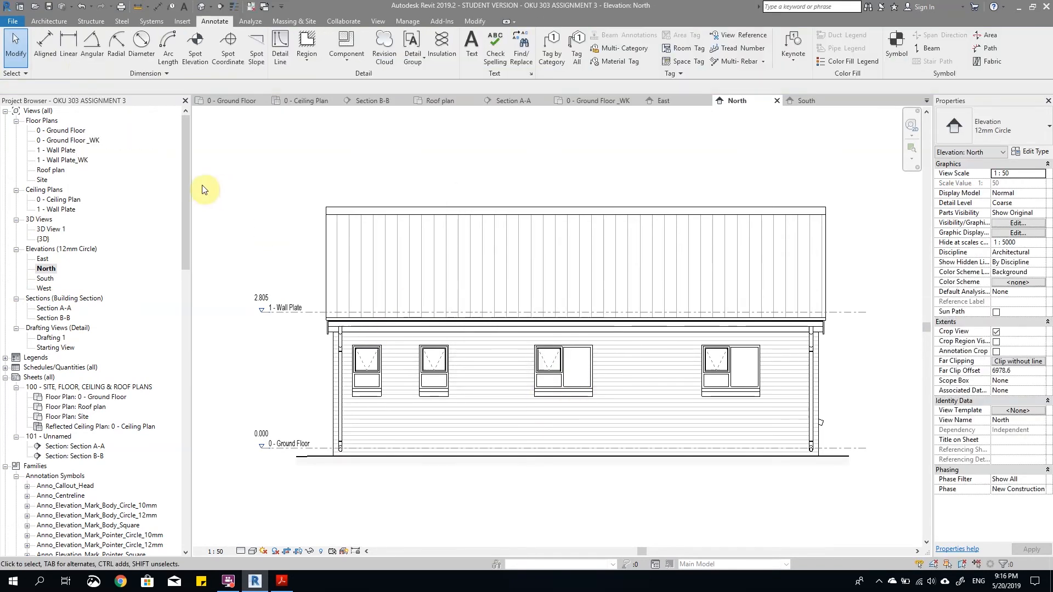
# Step: Paste the copied window number and W01/W02 text notes from the clipboard onto the North elevation
pyautogui.click(488, 20)
pyautogui.click(81, 48)
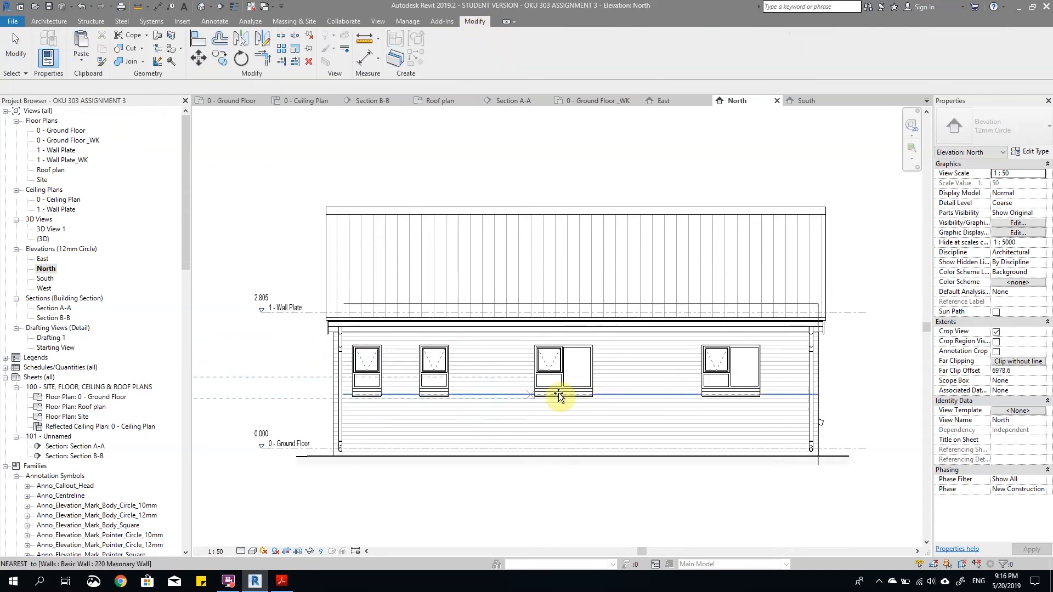
pyautogui.scroll(-2, 593, 368)
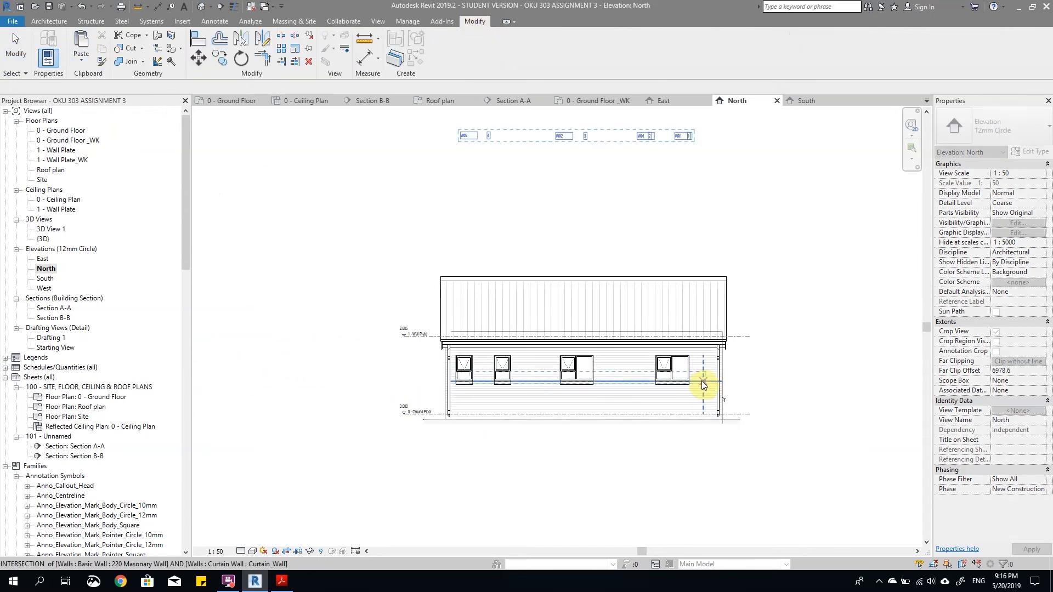
pyautogui.click(702, 380)
# Step: Nudge the pasted text group down and sideways until its row sits just below the North elevation's windows
pyautogui.scroll(2, 685, 392)
pyautogui.press('Down')
pyautogui.press('Down')
pyautogui.press('Down')
pyautogui.press('Down')
pyautogui.press('Down')
pyautogui.press('Down')
pyautogui.press('Down')
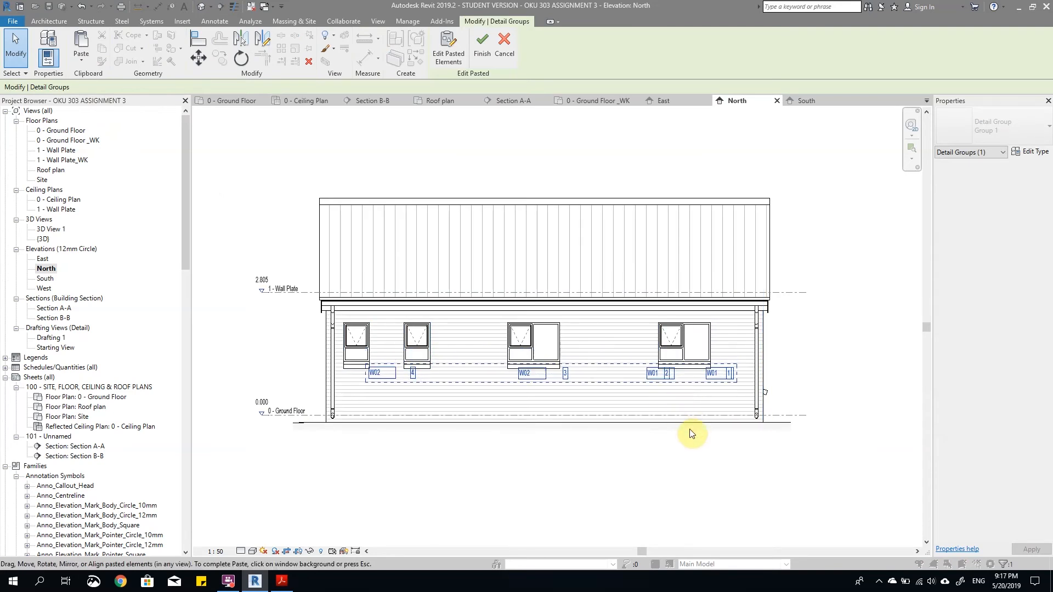
pyautogui.press('Left')
pyautogui.press('Left')
pyautogui.press('Left')
pyautogui.press('Left')
pyautogui.press('Left')
pyautogui.press('Left')
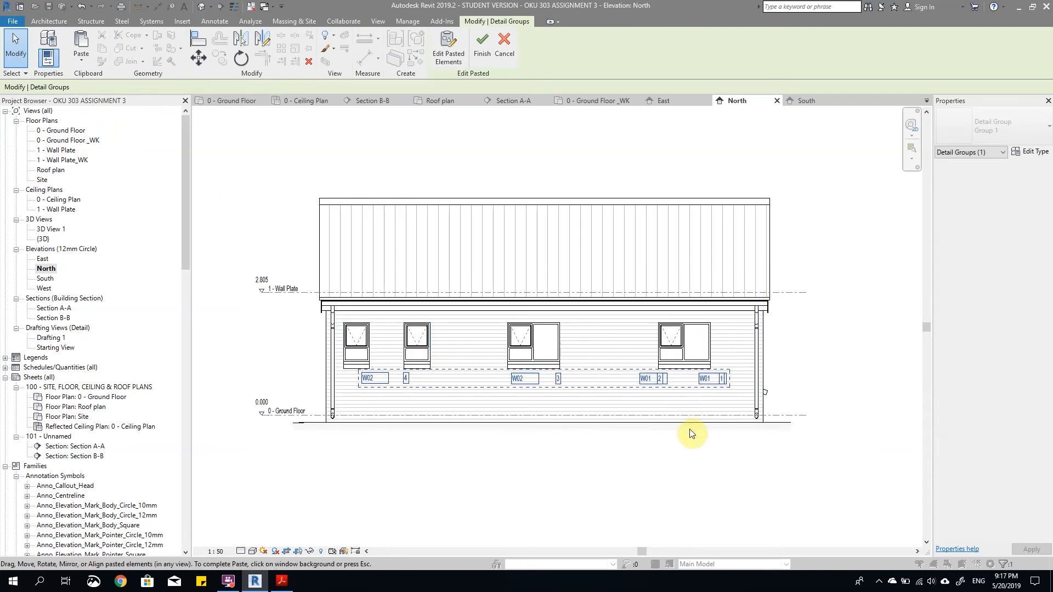
pyautogui.press('Down')
pyautogui.press('Left')
pyautogui.press('Left')
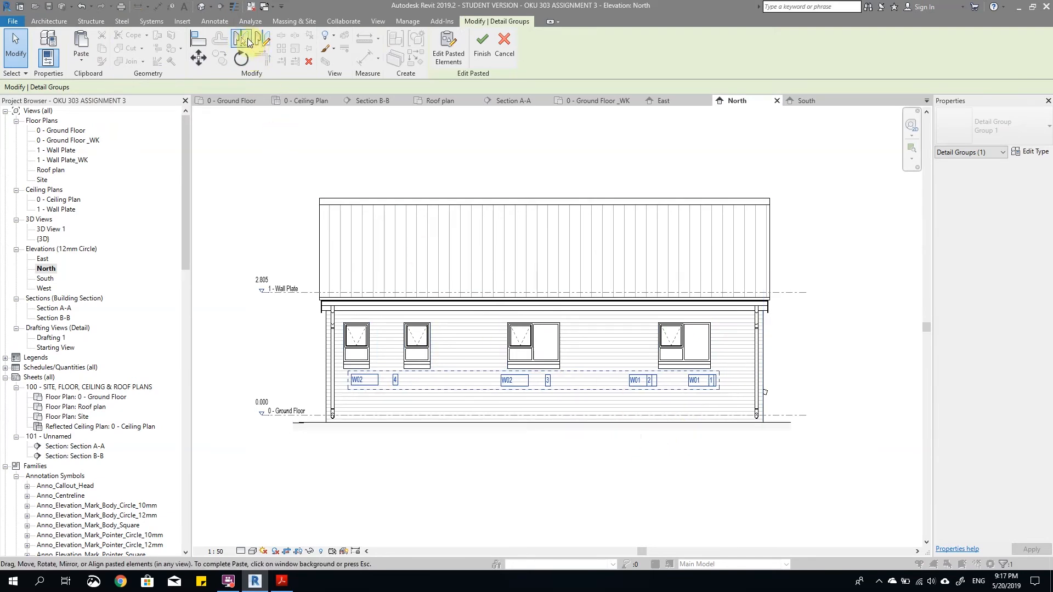
# Step: Mirror the pasted window text group about a drawn vertical axis through the middle of the roof
pyautogui.click(264, 44)
pyautogui.click(544, 199)
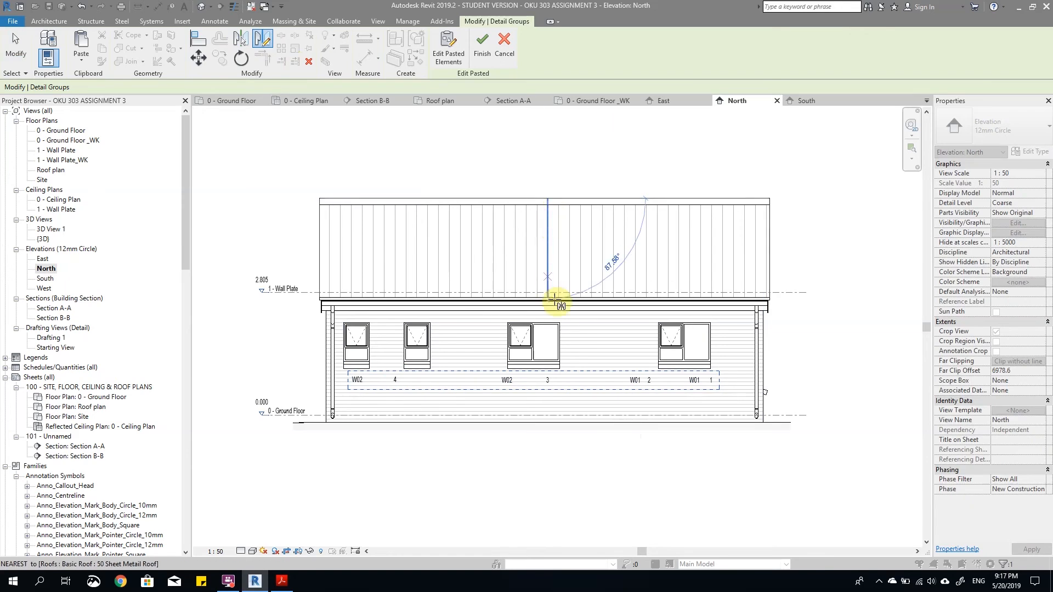
pyautogui.click(542, 445)
# Step: Move the mirrored text group so each number and tag sits directly under its window, and finish the paste
pyautogui.scroll(2, 440, 394)
pyautogui.moveTo(447, 376); pyautogui.dragTo(407, 367)
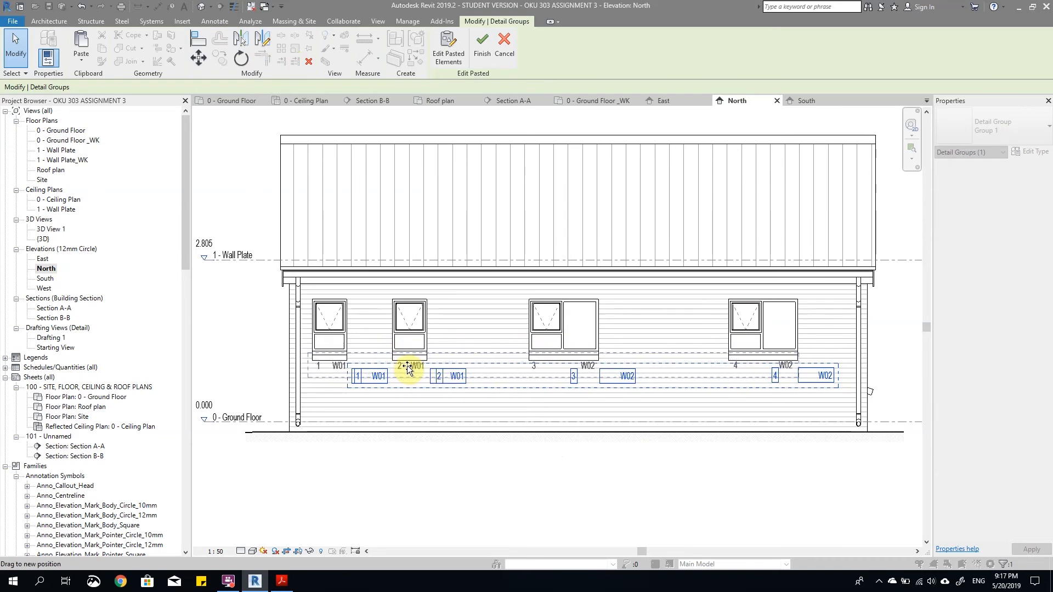
pyautogui.moveTo(406, 366); pyautogui.dragTo(407, 366)
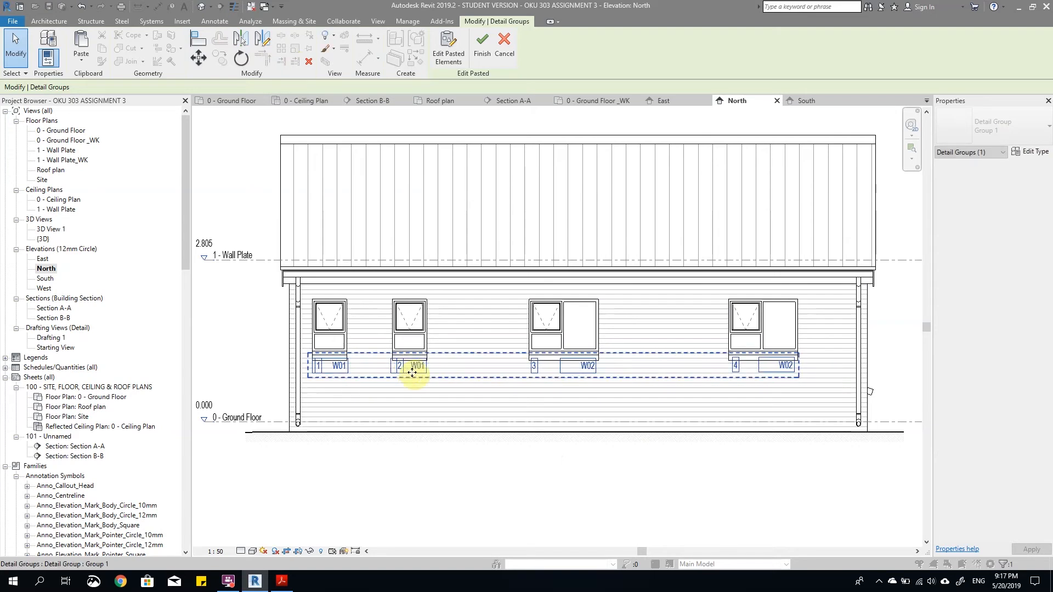
pyautogui.click(673, 454)
# Step: Try to mirror the 4 and W02 text notes about their window's centre with Copy enabled, and undo it
pyautogui.scroll(2, 759, 382)
pyautogui.click(804, 351)
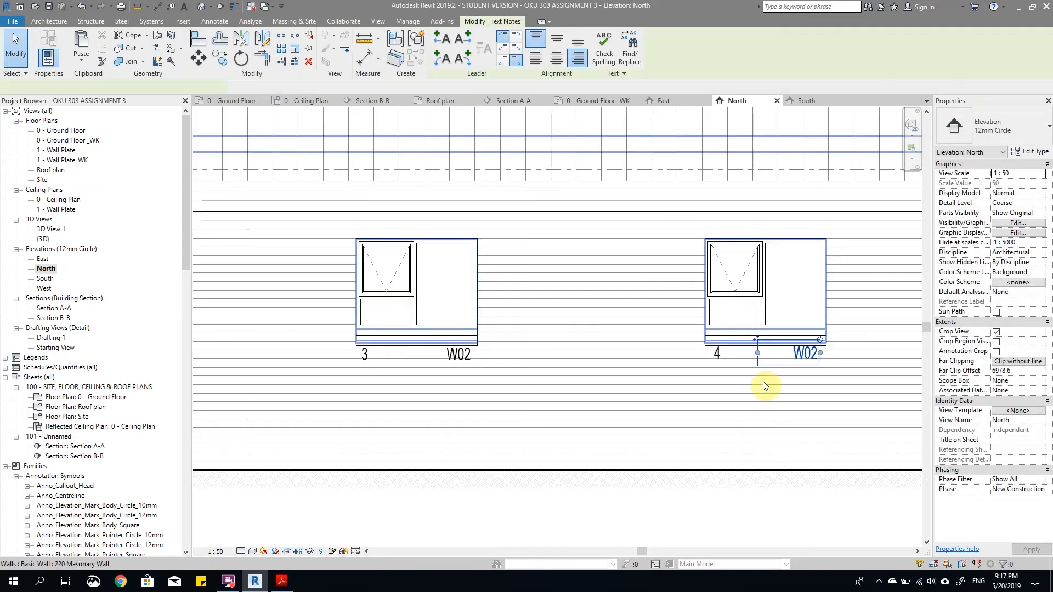
pyautogui.scroll(-3, 755, 362)
pyautogui.scroll(4, 755, 367)
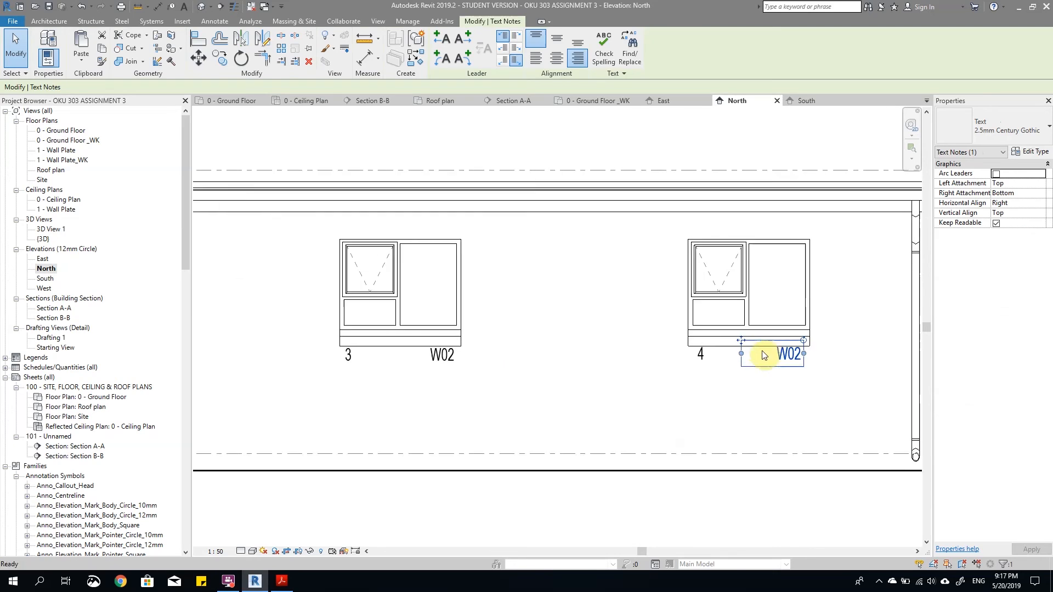
pyautogui.keyDown('ctrl'); pyautogui.click(696, 357); pyautogui.keyUp('ctrl')
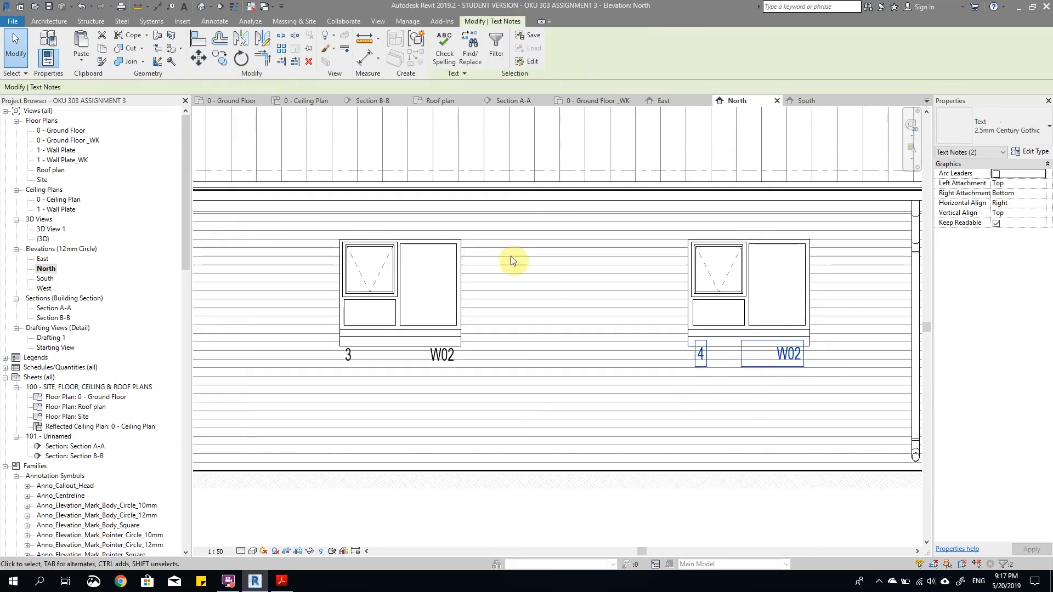
pyautogui.click(239, 39)
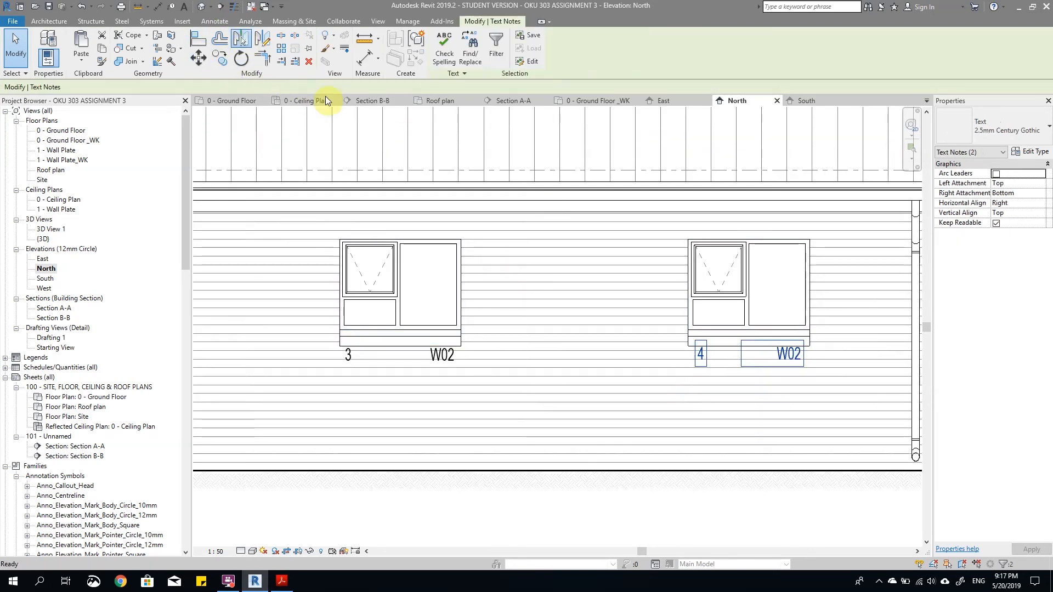
pyautogui.click(750, 314)
pyautogui.scroll(3, 760, 368)
pyautogui.press('Escape')
pyautogui.hotkey('ctrl', 'z')
# Step: Mirror the 4 and W02 text notes about their window's centre without keeping the originals
pyautogui.scroll(-5, 752, 360)
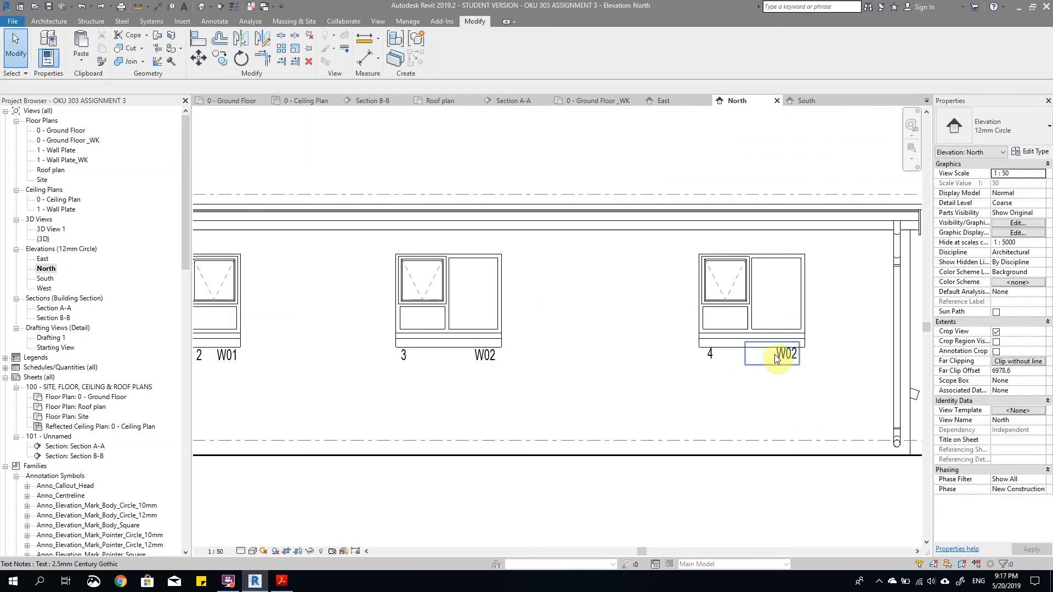
pyautogui.click(755, 355)
pyautogui.keyDown('ctrl'); pyautogui.click(708, 357); pyautogui.keyUp('ctrl')
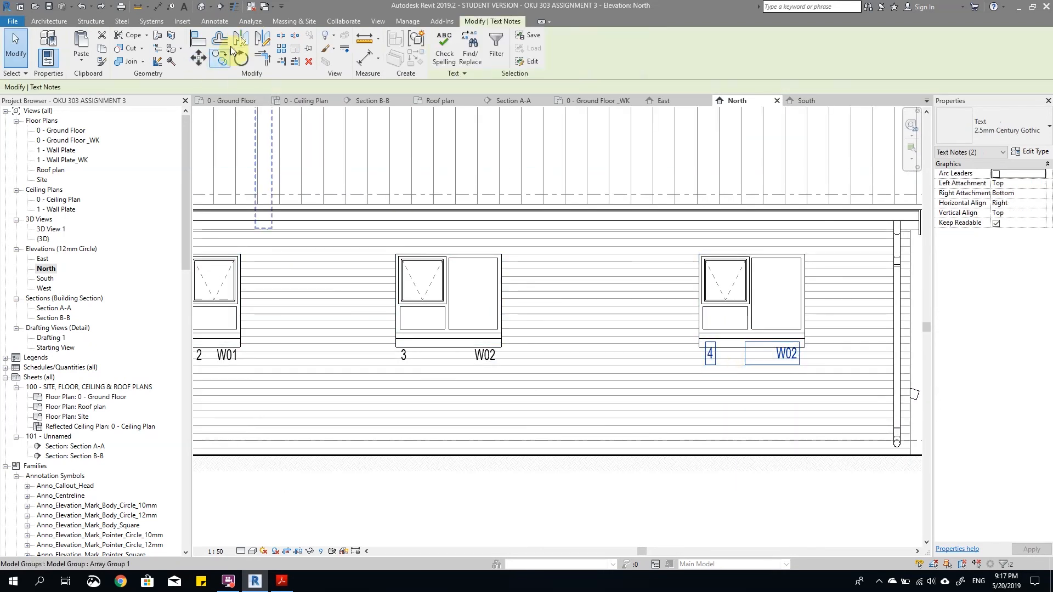
pyautogui.click(242, 41)
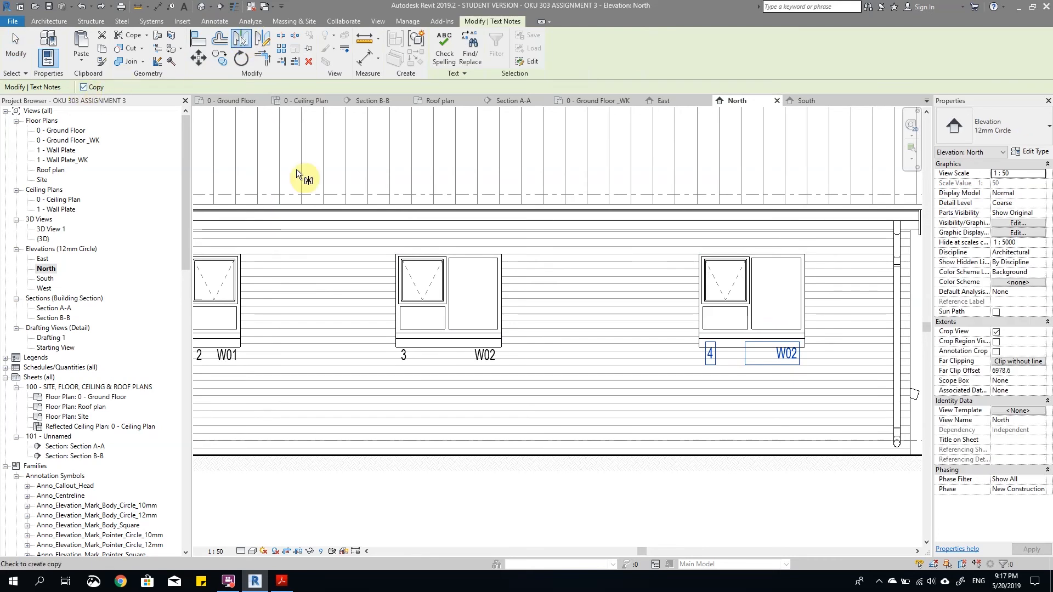
pyautogui.click(751, 296)
pyautogui.press('Escape')
# Step: Try to mirror the 3 and W02 text notes about their window's centre with Copy enabled, and undo it
pyautogui.click(489, 360)
pyautogui.keyDown('ctrl'); pyautogui.click(403, 357); pyautogui.keyUp('ctrl')
pyautogui.click(239, 40)
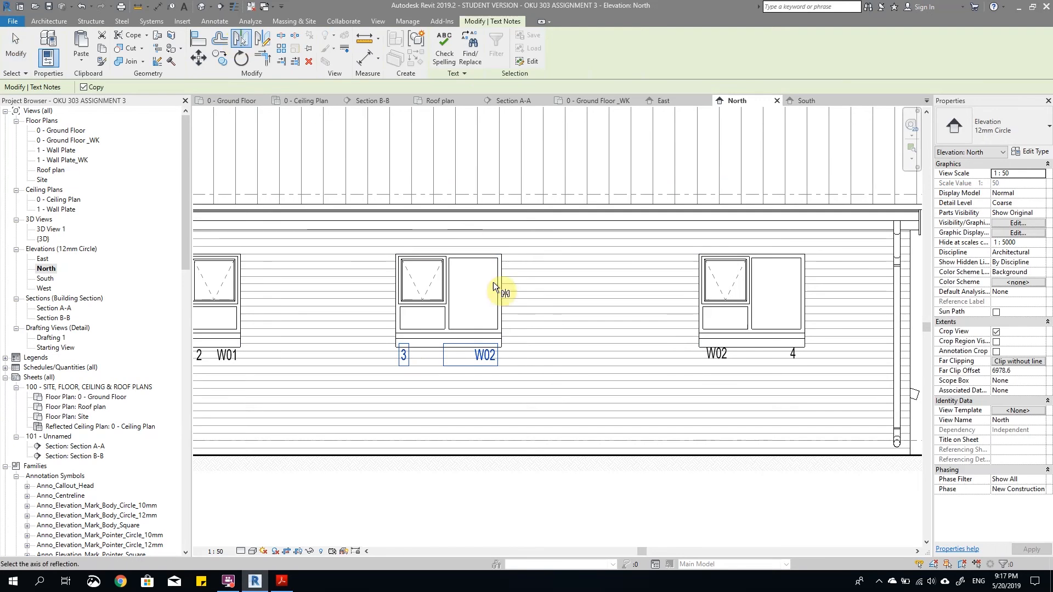
pyautogui.click(450, 304)
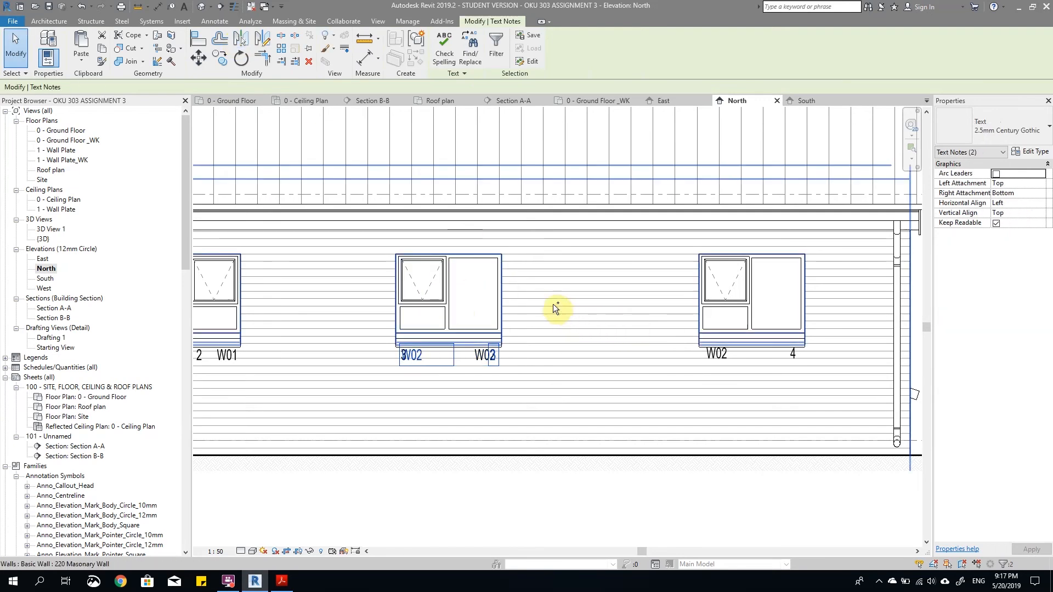
pyautogui.hotkey('ctrl', 'z')
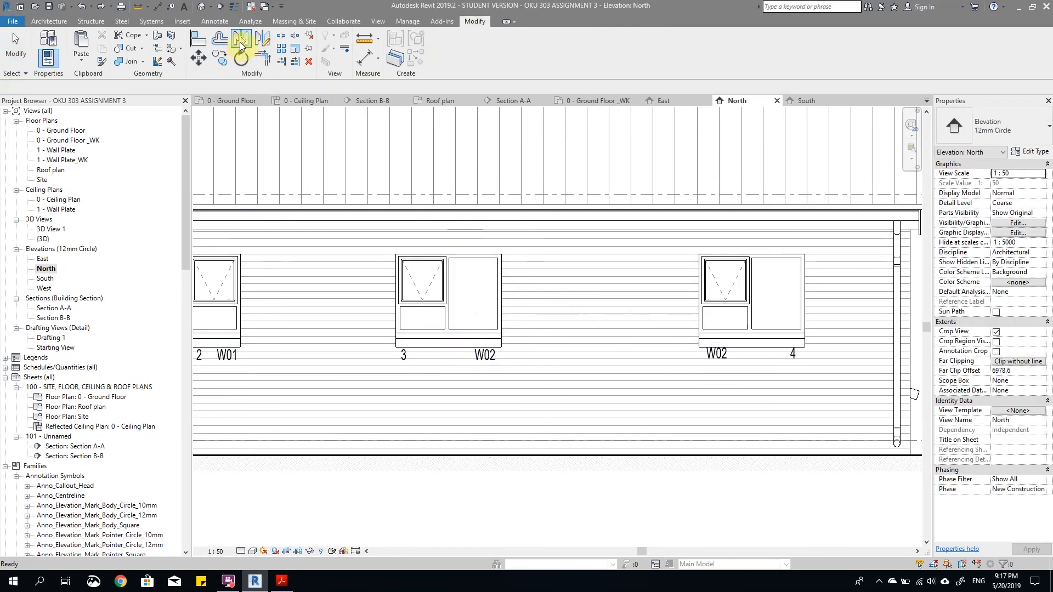
# Step: Mirror the 3 and W02 text notes about their window's centre without keeping the originals
pyautogui.click(404, 355)
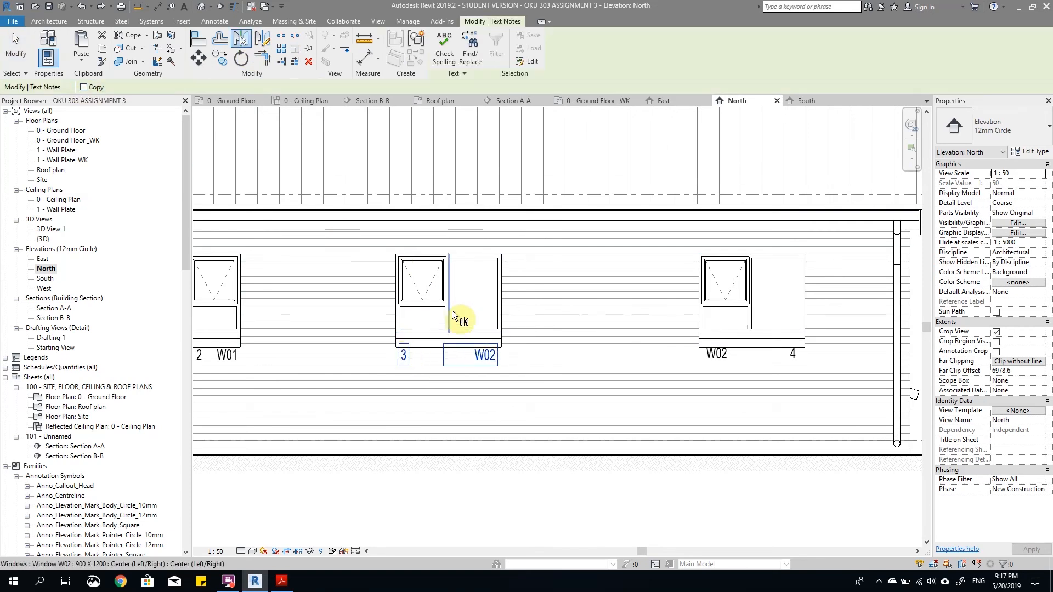
pyautogui.click(451, 310)
pyautogui.scroll(-2, 641, 335)
pyautogui.press('Escape')
# Step: Mirror the 2 and W01 text notes about their window's centre with Copy disabled
pyautogui.moveTo(410, 315); pyautogui.dragTo(466, 337)
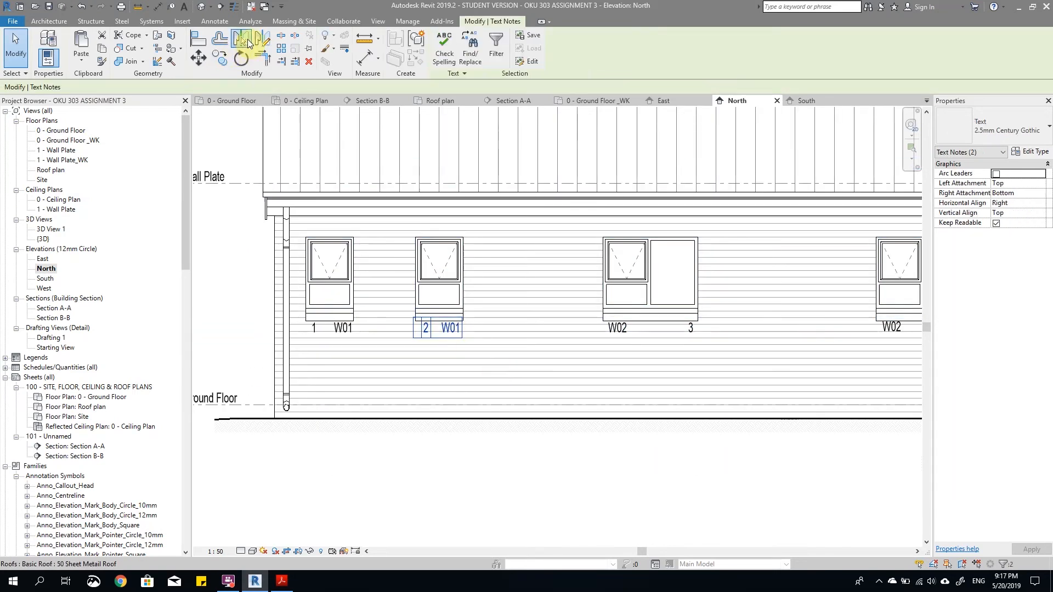
pyautogui.click(247, 38)
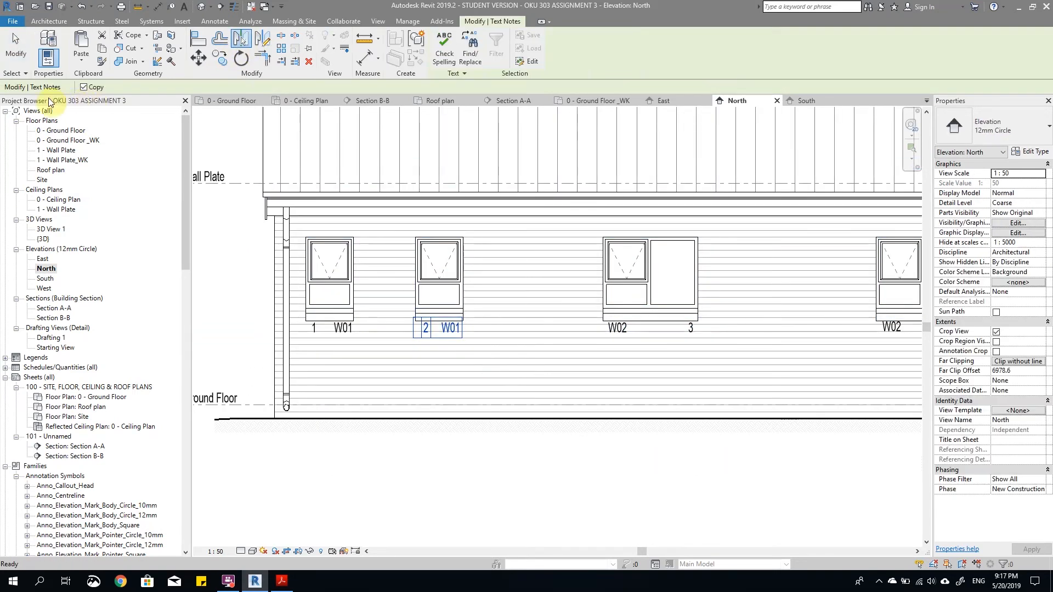
pyautogui.click(457, 289)
# Step: Mirror the 1 and W01 text notes about their window's centre without keeping the originals
pyautogui.scroll(3, 310, 328)
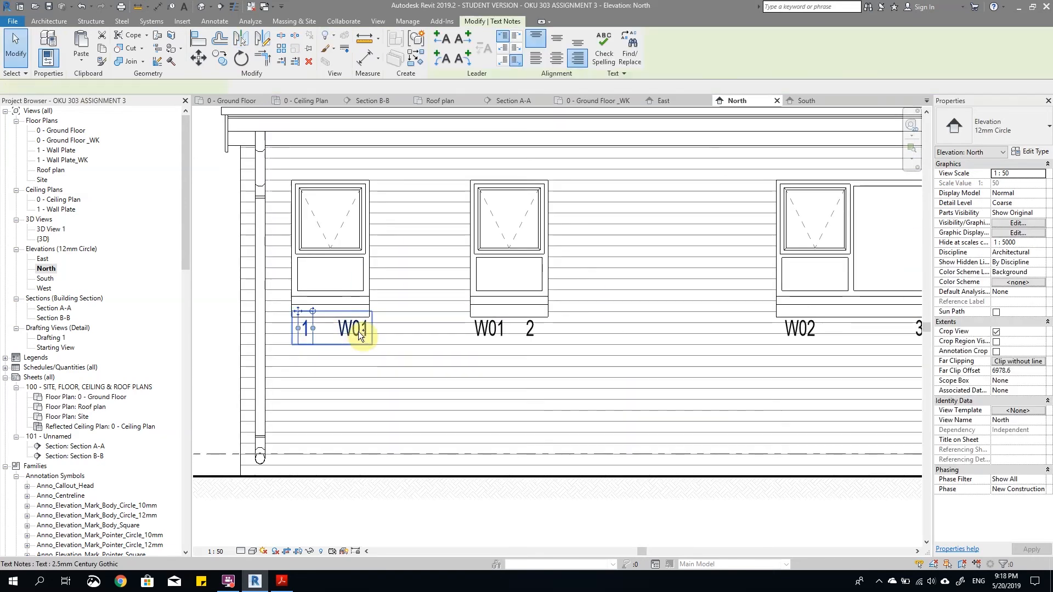
pyautogui.moveTo(357, 336); pyautogui.dragTo(384, 343)
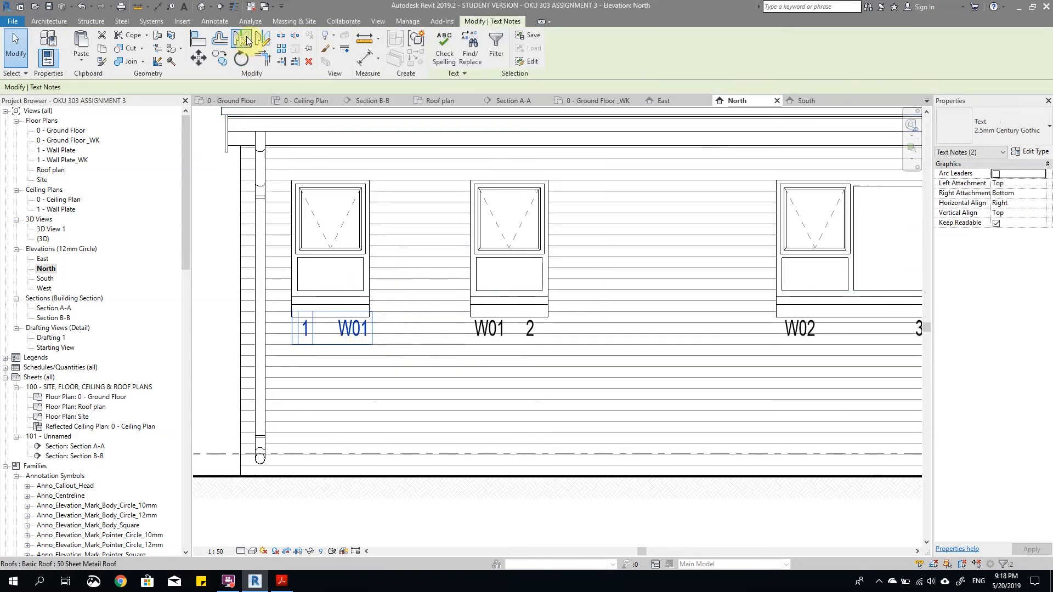
pyautogui.click(245, 43)
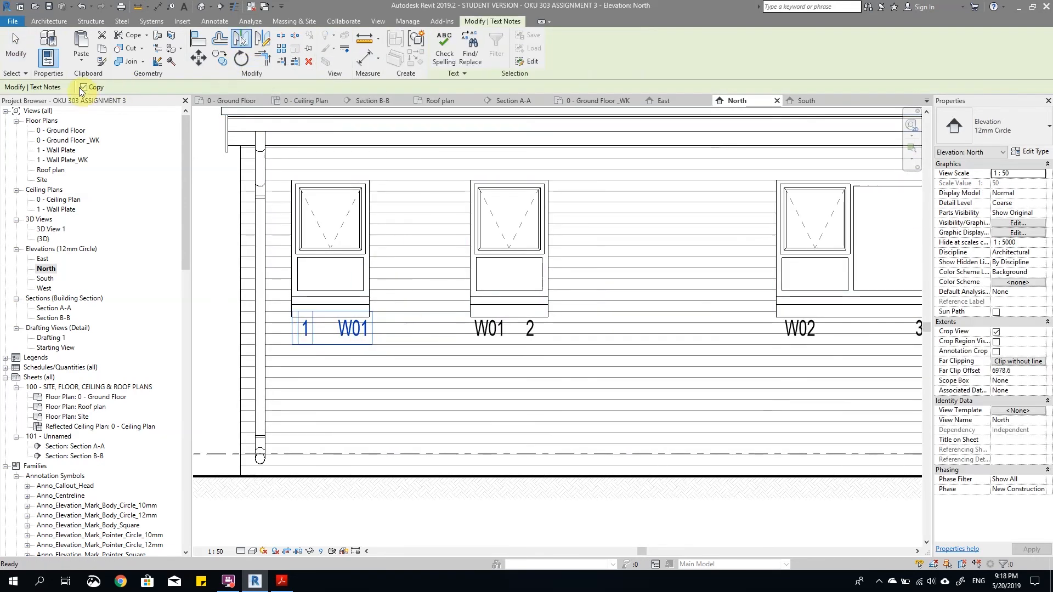
pyautogui.click(334, 240)
pyautogui.click(399, 267)
pyautogui.scroll(-4, 399, 266)
pyautogui.scroll(1, 788, 466)
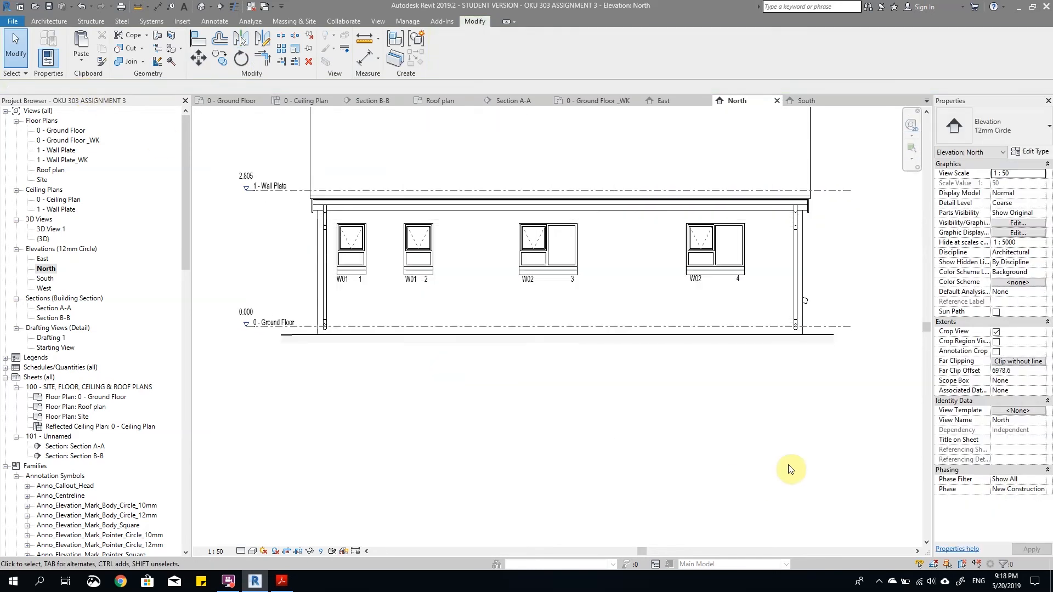
pyautogui.scroll(1, 789, 469)
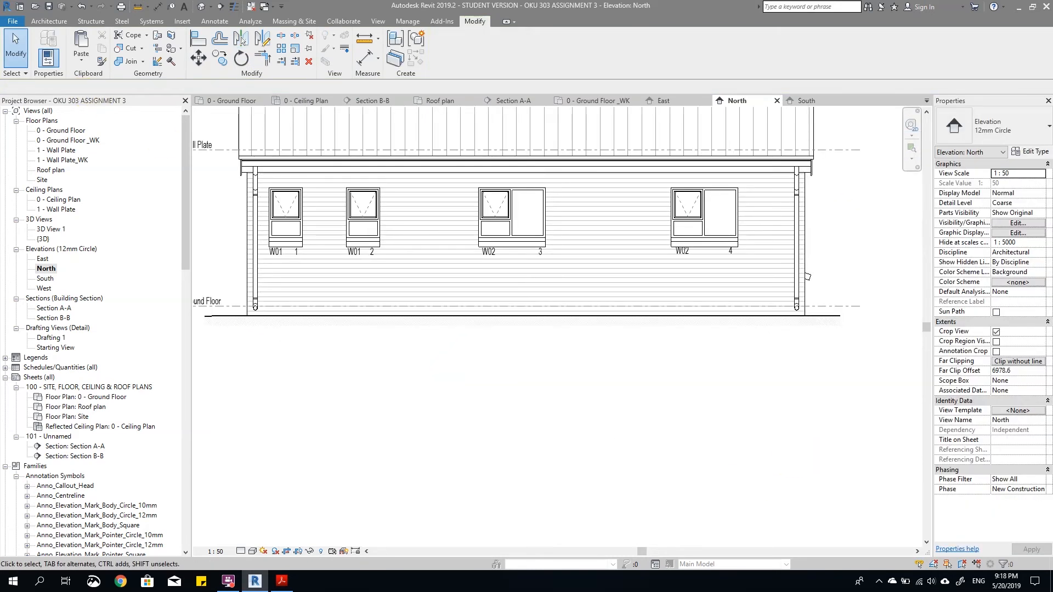
pyautogui.scroll(3, 762, 246)
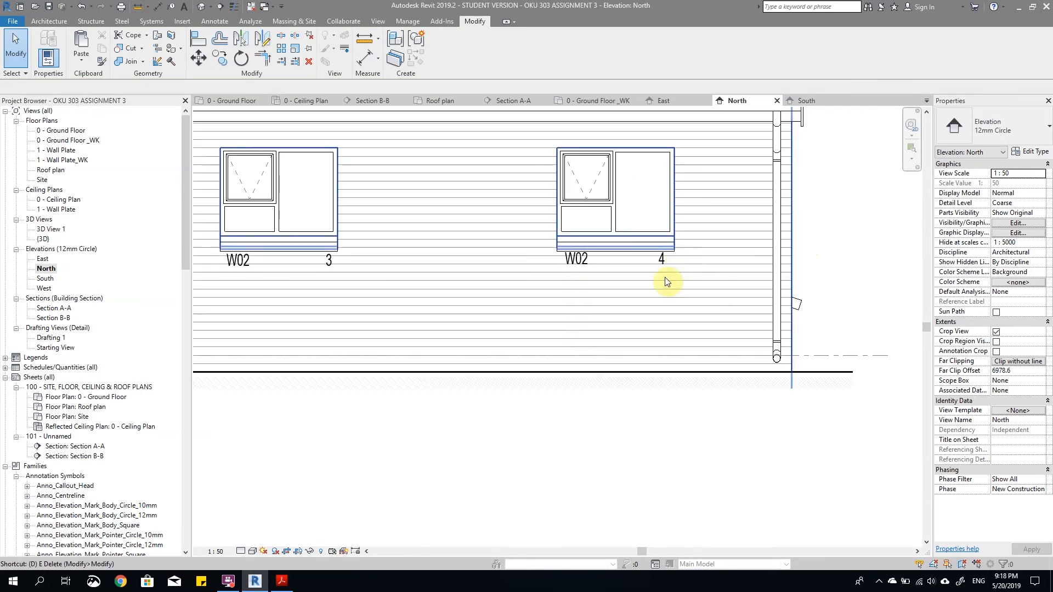
pyautogui.press('d')
pyautogui.press('i')
pyautogui.click(583, 357)
pyautogui.scroll(2, 576, 233)
pyautogui.click(572, 237)
pyautogui.scroll(-2, 613, 222)
pyautogui.scroll(1, 591, 160)
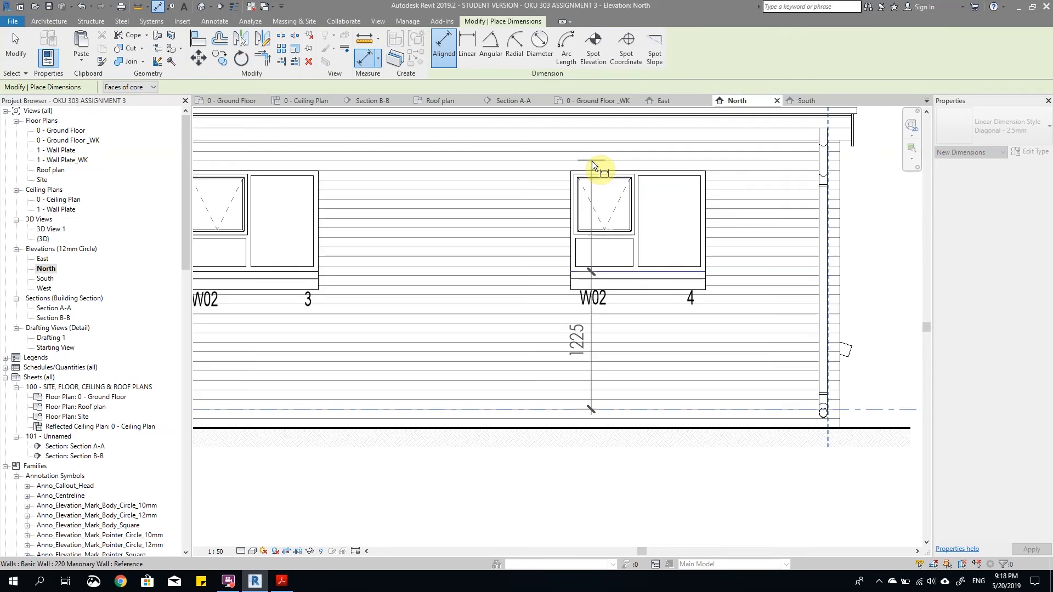
pyautogui.scroll(2, 591, 160)
pyautogui.click(597, 176)
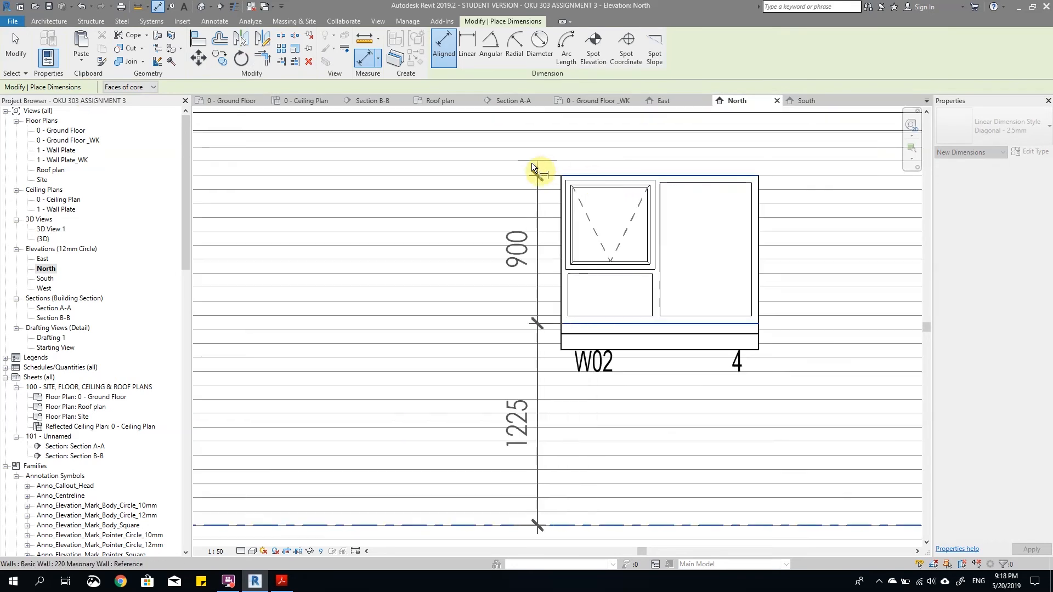
pyautogui.scroll(-2, 575, 320)
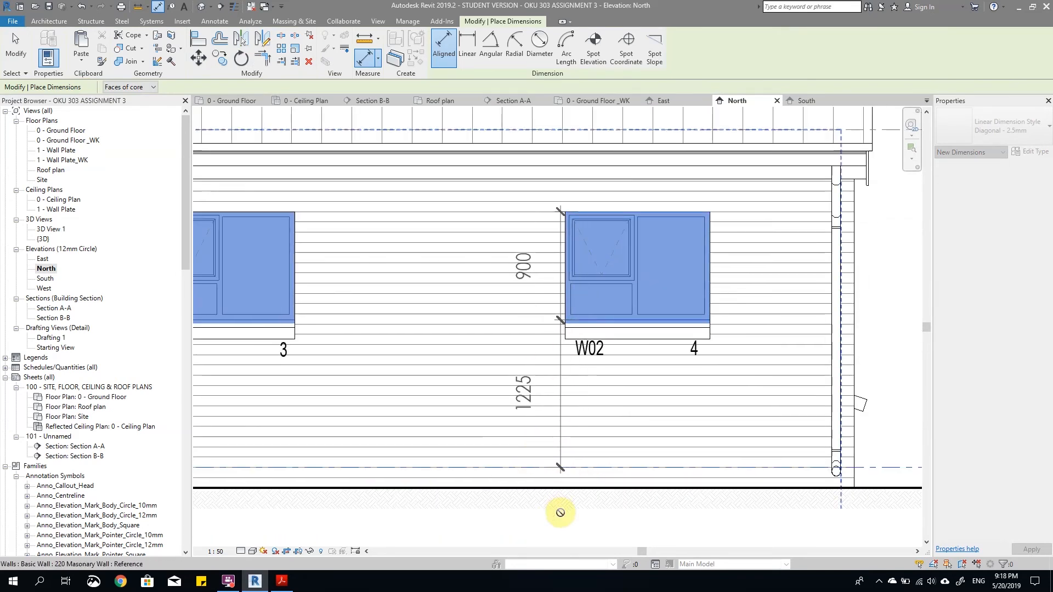
pyautogui.press('Escape')
# Step: Add an aligned dimension string beside window W02 4 from the ground floor level to its sill and head
pyautogui.scroll(-1, 578, 283)
pyautogui.moveTo(578, 283); pyautogui.dragTo(567, 205, button='middle')
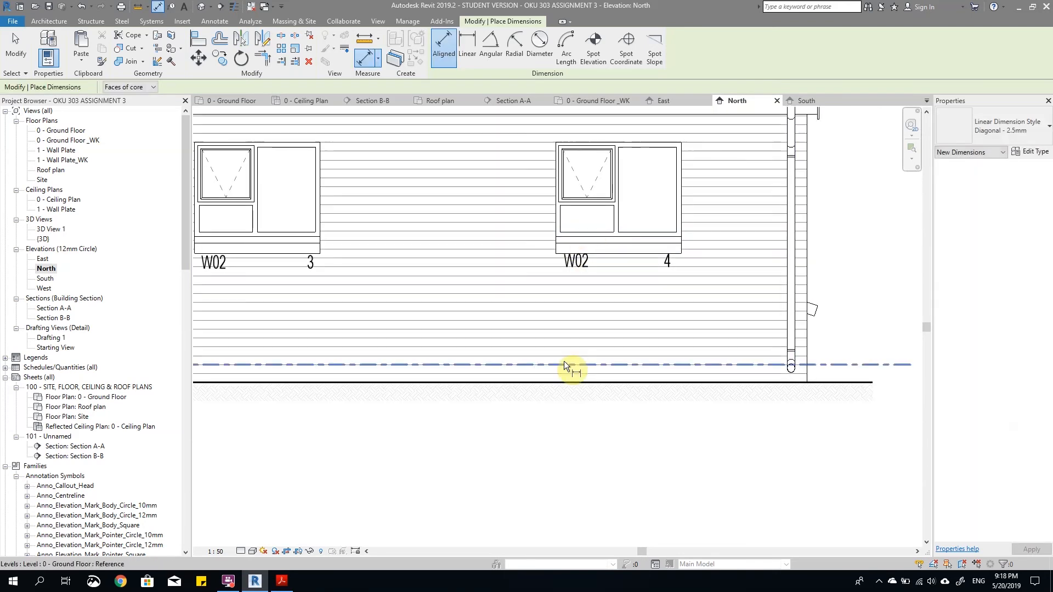
pyautogui.click(565, 364)
pyautogui.click(582, 232)
pyautogui.click(570, 144)
pyautogui.click(550, 423)
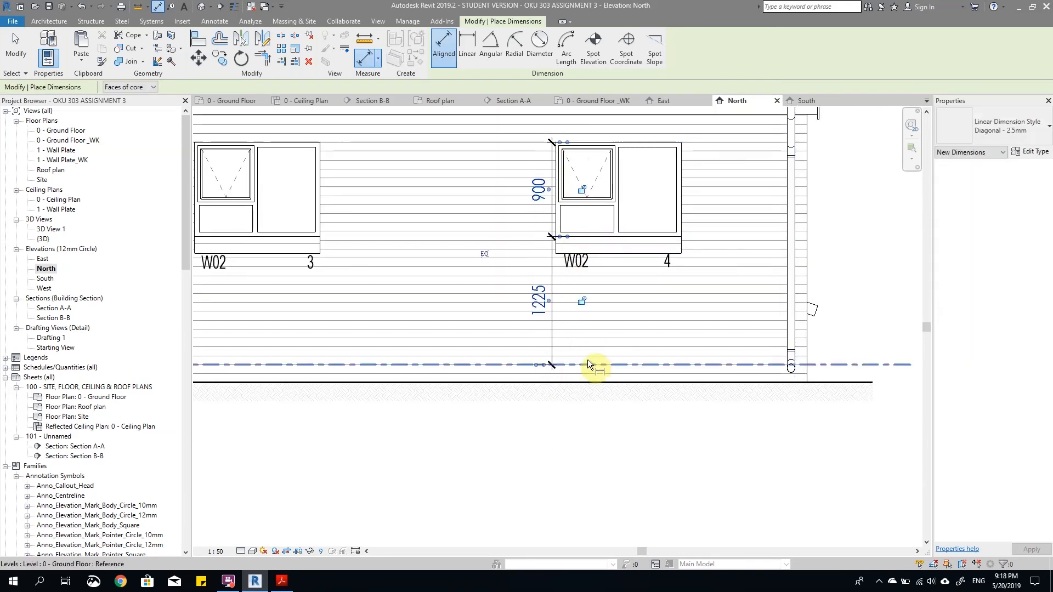
pyautogui.click(580, 361)
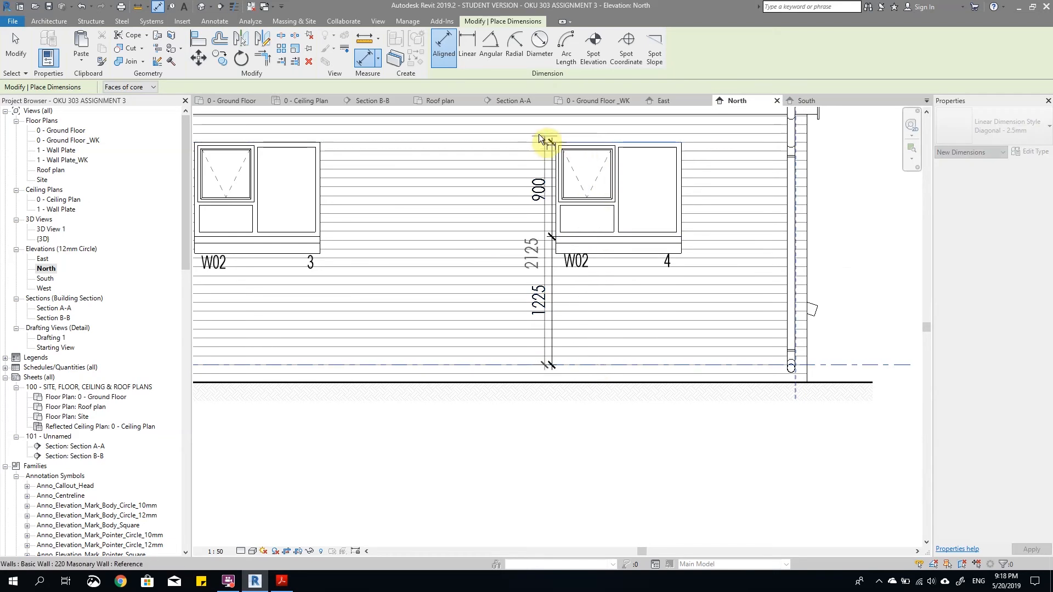
pyautogui.press('Escape')
pyautogui.press('Escape')
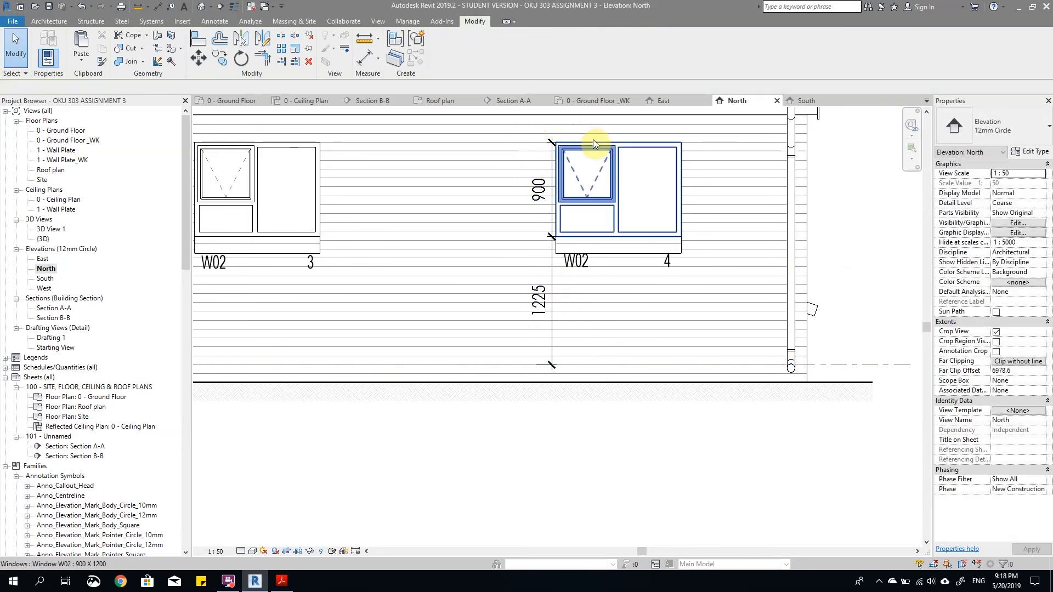
# Step: Add an overall vertical dimension from the head of window W02 4 to the ground floor level, outside the first string
pyautogui.press('d')
pyautogui.press('i')
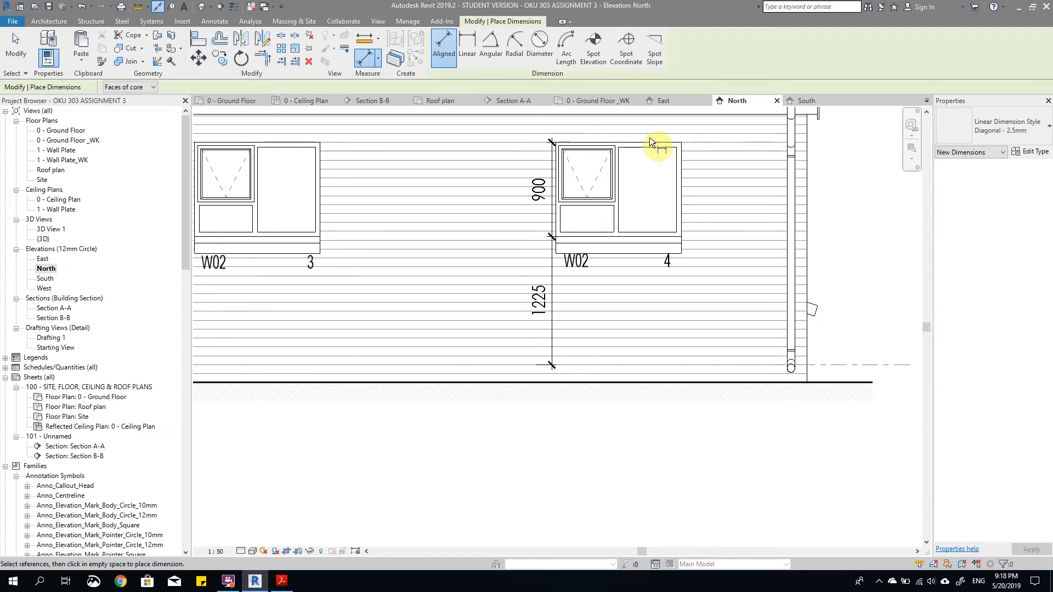
pyautogui.scroll(3, 625, 140)
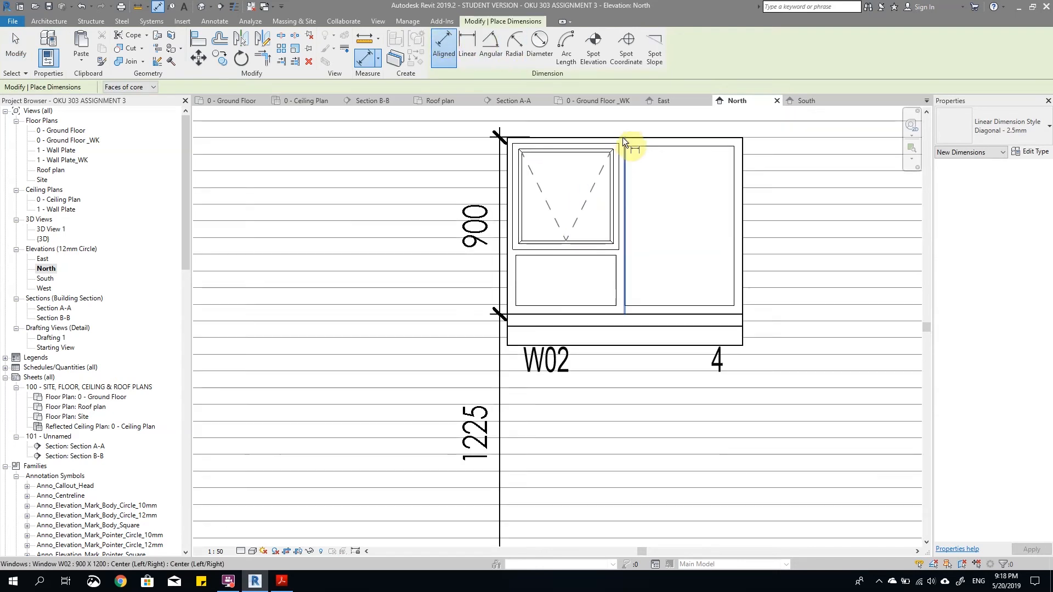
pyautogui.click(623, 136)
pyautogui.press('Escape')
pyautogui.click(590, 137)
pyautogui.scroll(-1, 590, 138)
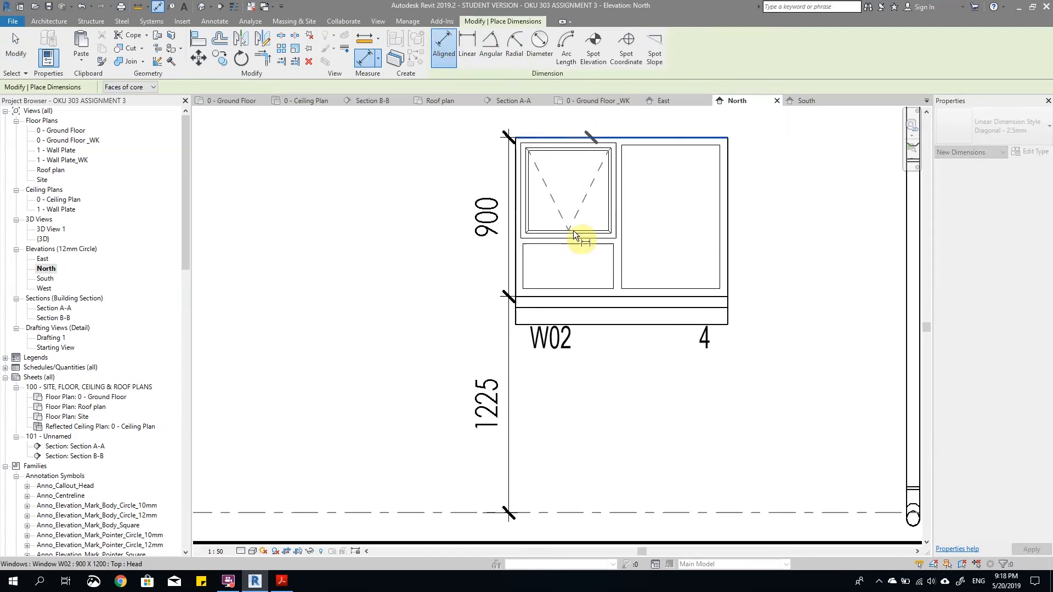
pyautogui.scroll(-1, 595, 178)
pyautogui.click(567, 410)
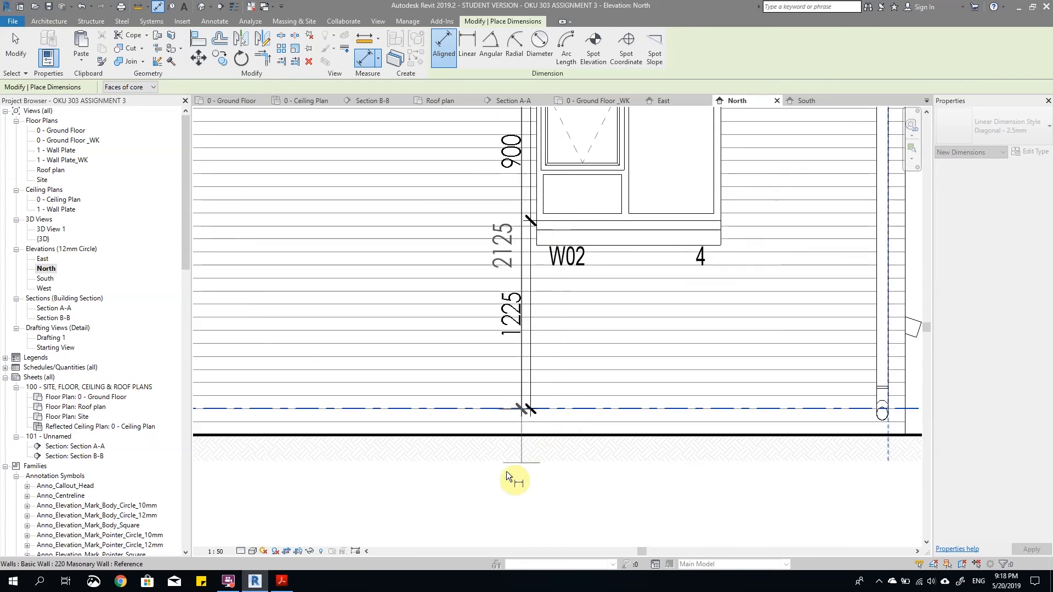
pyautogui.click(496, 470)
pyautogui.press('Escape')
pyautogui.press('Escape')
pyautogui.scroll(-3, 538, 439)
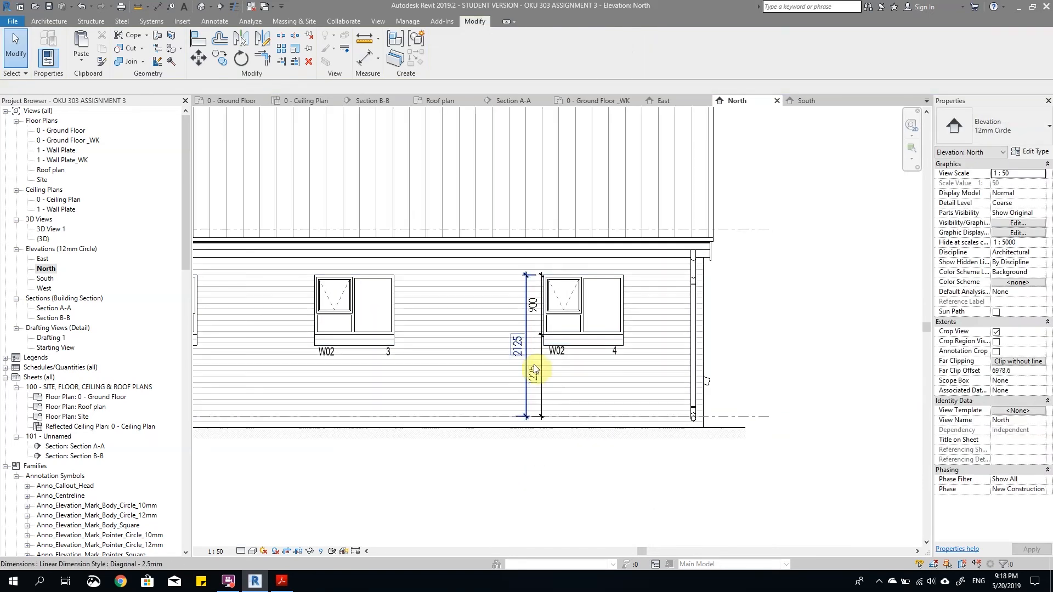
# Step: Nudge the sill-and-head string and the overall dimension together to the left, away from window W02 4
pyautogui.click(523, 355)
pyautogui.keyDown('ctrl'); pyautogui.click(542, 380); pyautogui.keyUp('ctrl')
pyautogui.press('Left')
pyautogui.press('Left')
pyautogui.press('Left')
# Step: Adjust the overall dimension's ground floor witness line and shift both dimension strings slightly further from window W02 4
pyautogui.scroll(2, 545, 466)
pyautogui.click(543, 467)
pyautogui.click(497, 366)
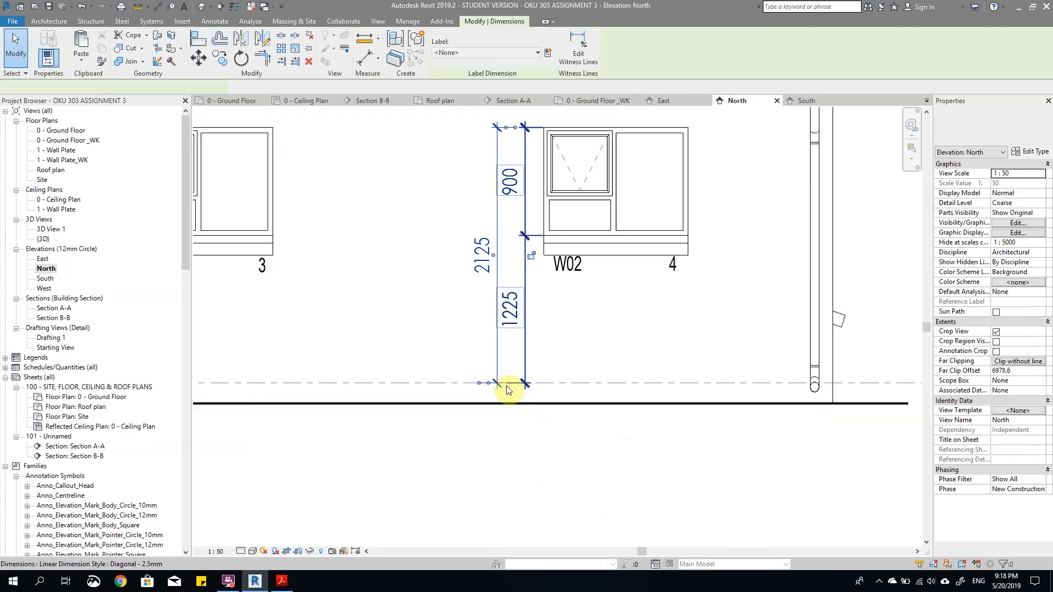
pyautogui.scroll(2, 509, 389)
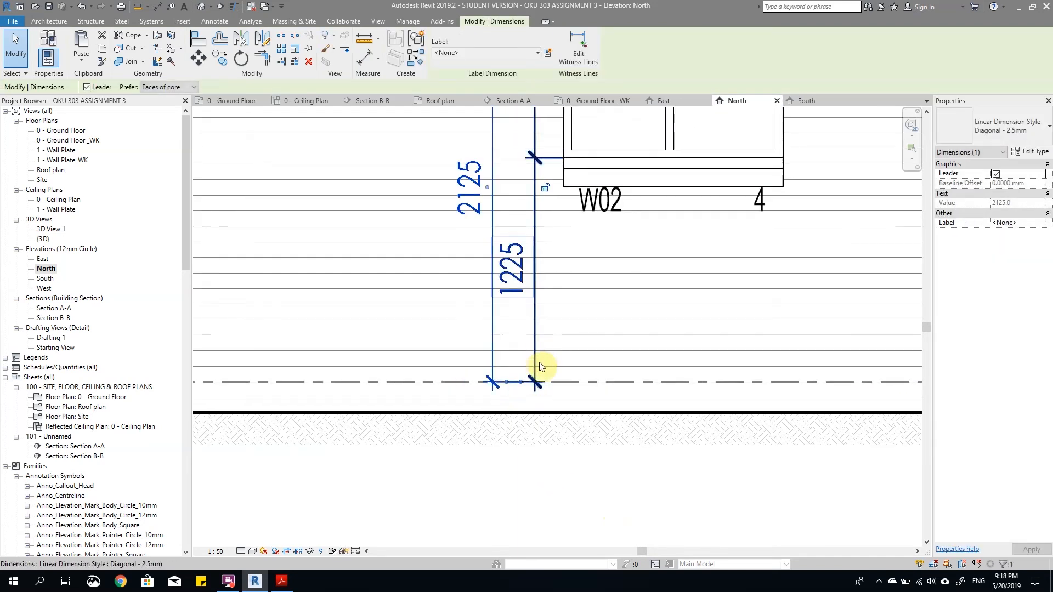
pyautogui.click(510, 384)
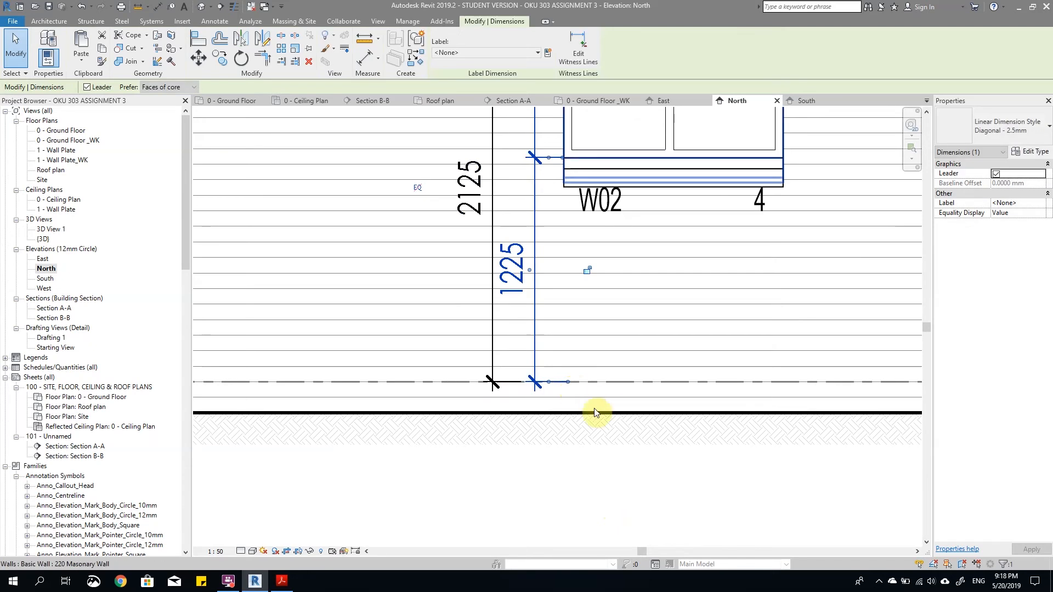
pyautogui.scroll(-2, 594, 401)
pyautogui.click(629, 403)
pyautogui.click(566, 301)
pyautogui.keyDown('ctrl'); pyautogui.click(548, 304); pyautogui.keyUp('ctrl')
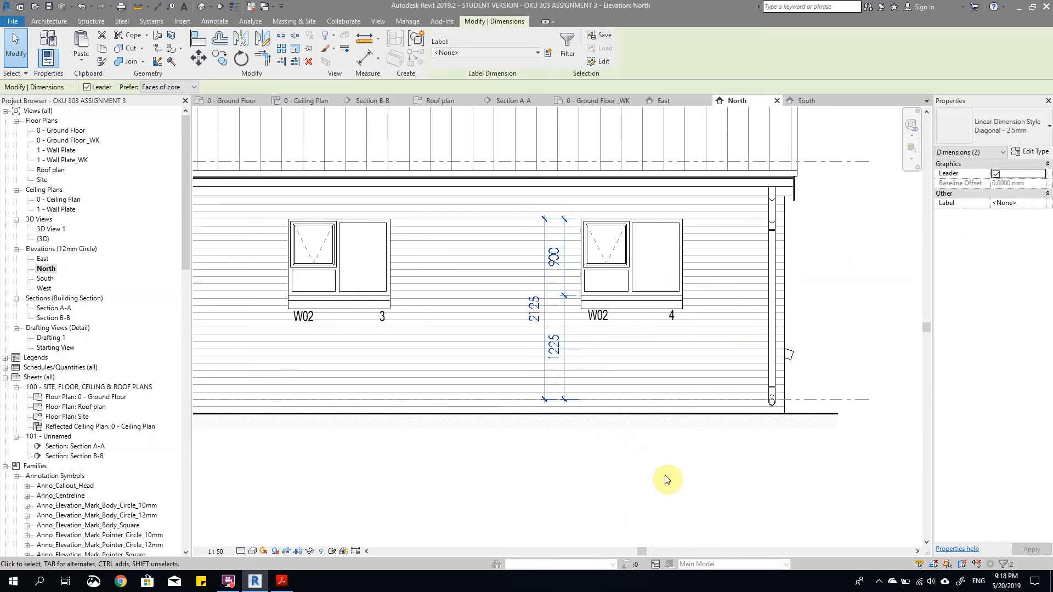
pyautogui.click(663, 485)
# Step: Add an aligned dimension string through the head, sill and ground floor level of window W01 2, placed between windows 1 and 2
pyautogui.scroll(-3, 684, 482)
pyautogui.scroll(2, 399, 365)
pyautogui.scroll(-2, 367, 402)
pyautogui.scroll(-2, 345, 400)
pyautogui.scroll(4, 326, 404)
pyautogui.scroll(3, 432, 386)
pyautogui.press('d')
pyautogui.press('i')
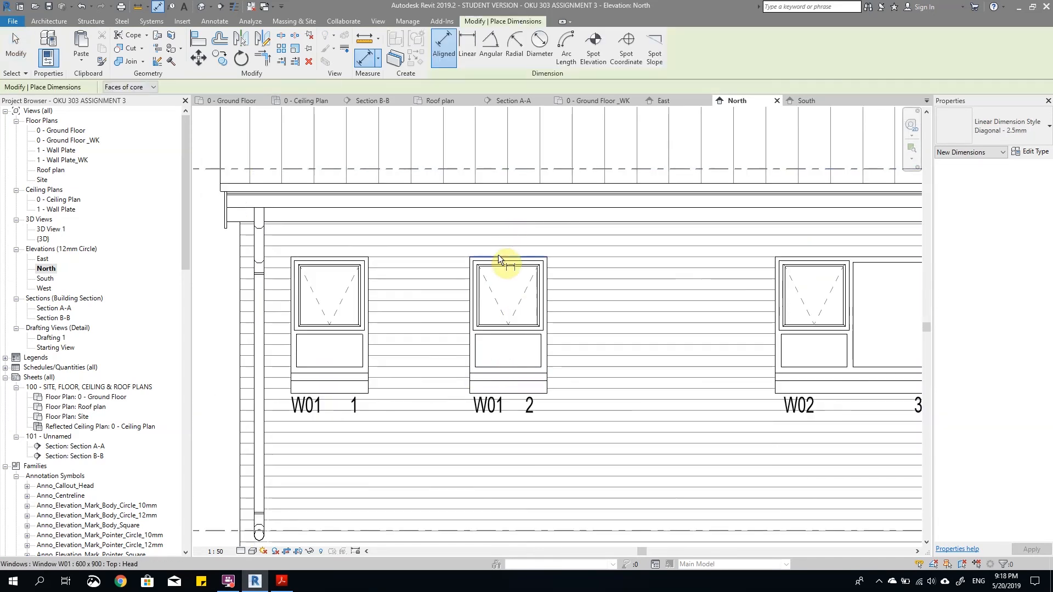
pyautogui.click(498, 254)
pyautogui.click(504, 330)
pyautogui.scroll(-2, 502, 291)
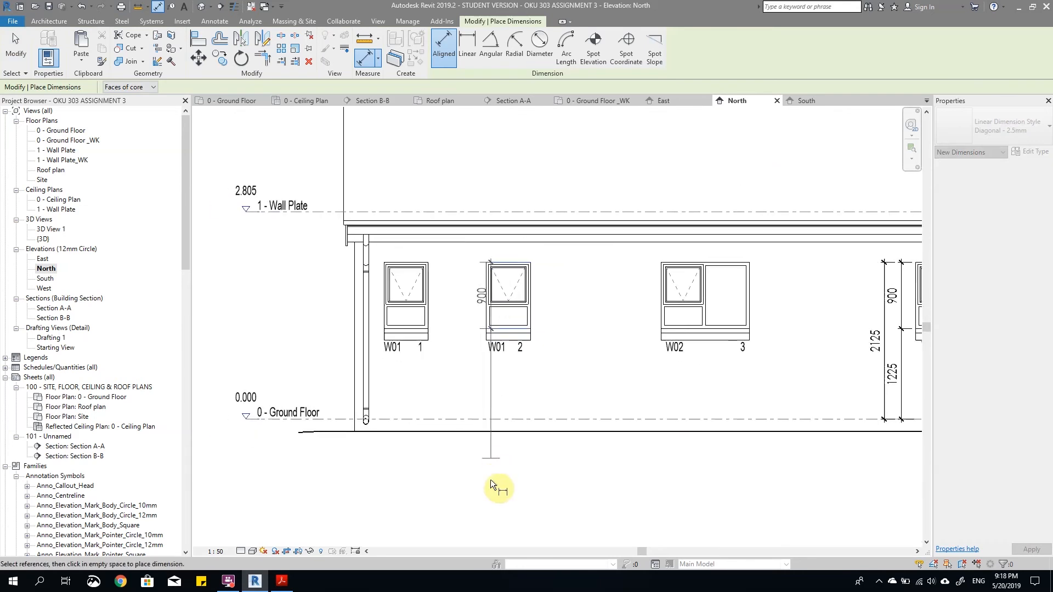
pyautogui.scroll(2, 493, 389)
pyautogui.click(492, 383)
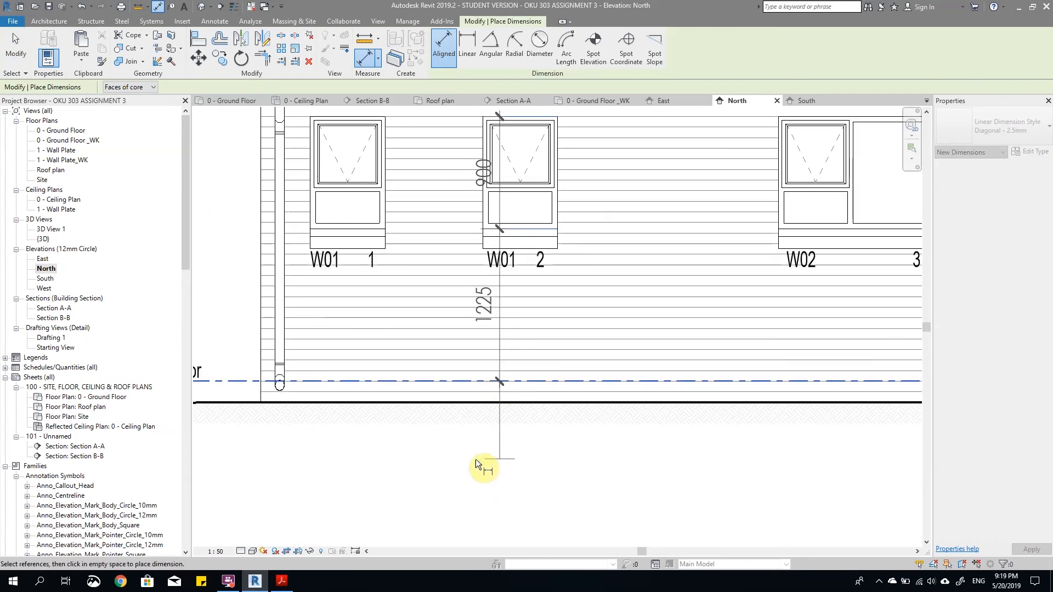
pyautogui.click(459, 466)
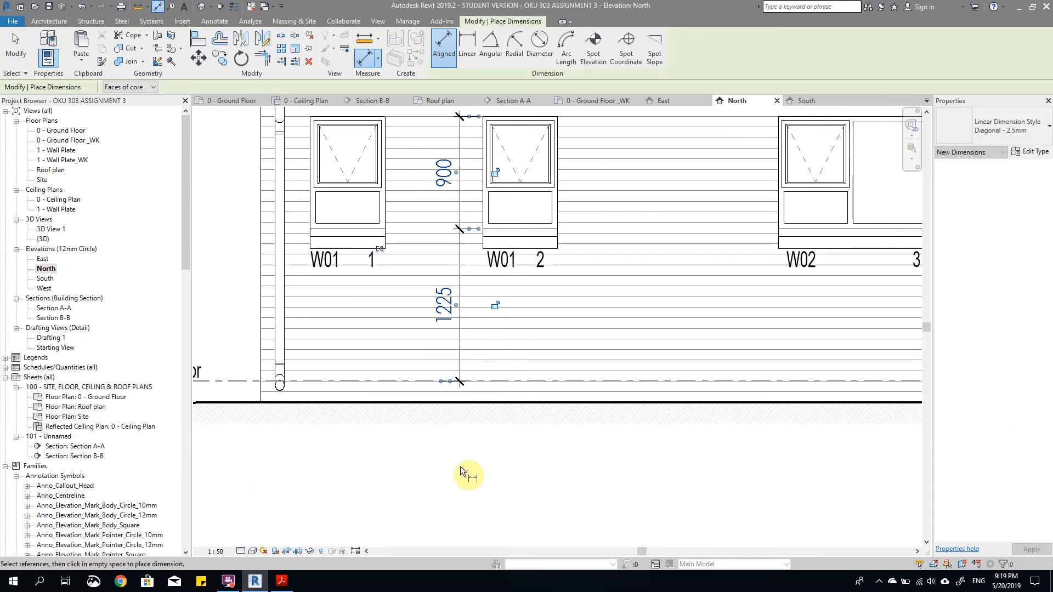
# Step: Add an overall dimension from the head of window W01 2 to the ground floor level, to the left of its first string
pyautogui.click(501, 116)
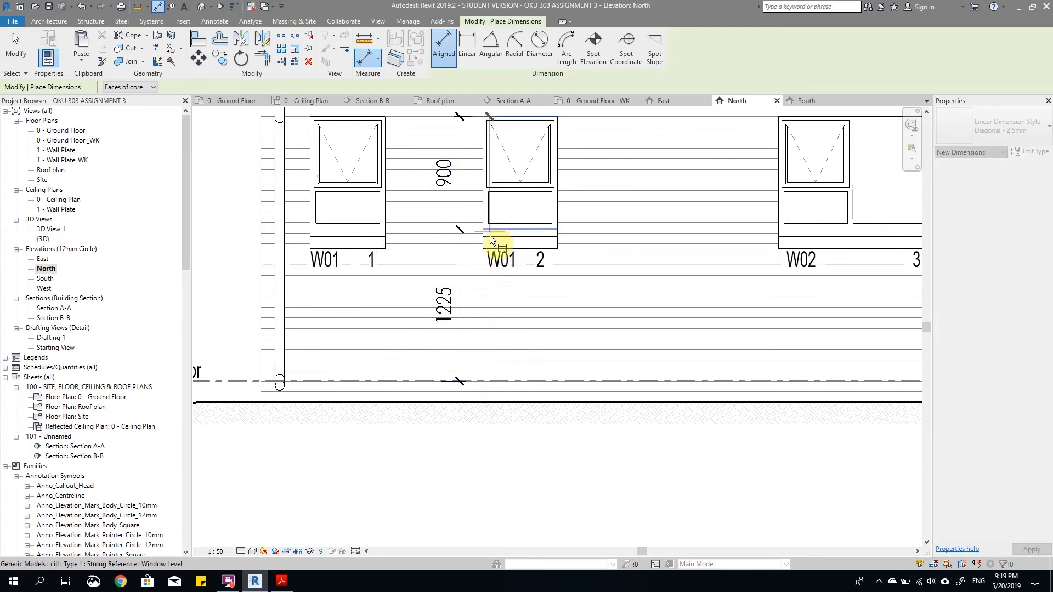
pyautogui.click(498, 380)
pyautogui.click(434, 482)
pyautogui.press('Escape')
pyautogui.press('Escape')
pyautogui.scroll(-3, 462, 406)
pyautogui.scroll(3, 525, 444)
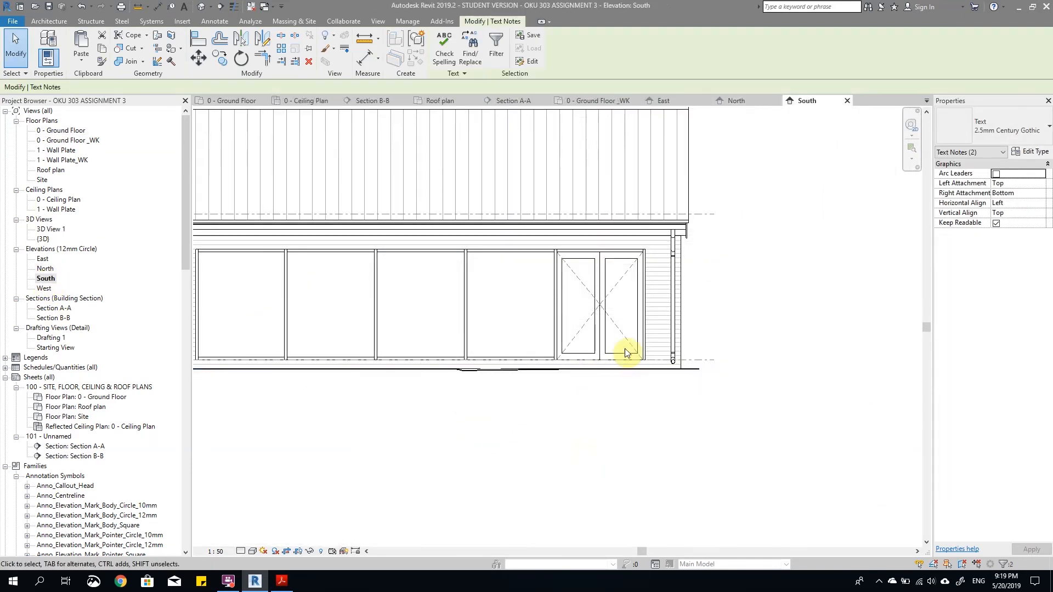
# Step: Paste the D01 and 1 door text notes into the South elevation and nudge them down below the double door
pyautogui.scroll(2, 625, 349)
pyautogui.hotkey('ctrl', 'v')
pyautogui.click(500, 359)
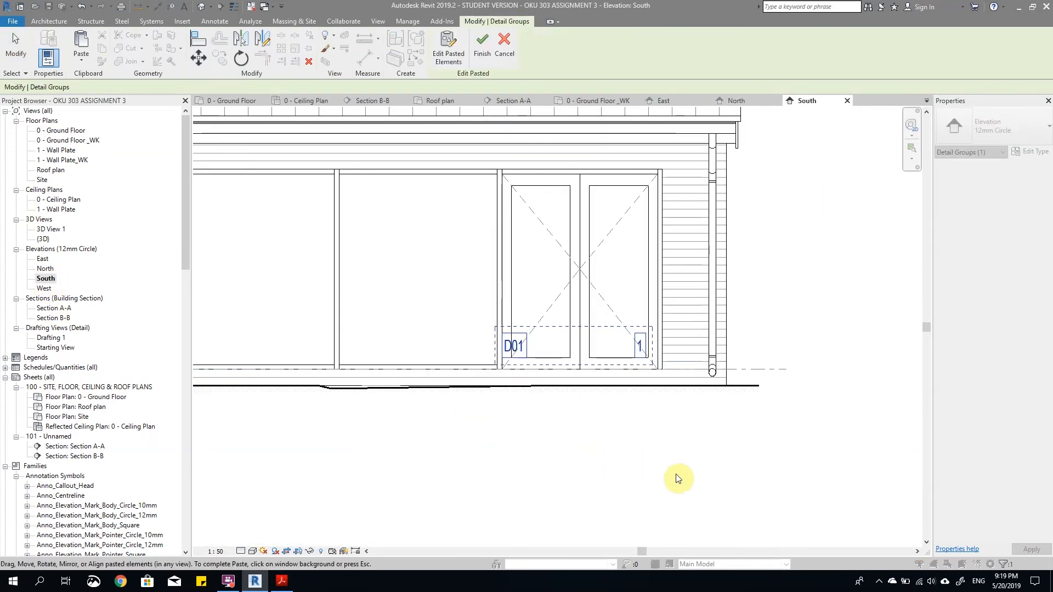
pyautogui.press('Right')
pyautogui.press('Down')
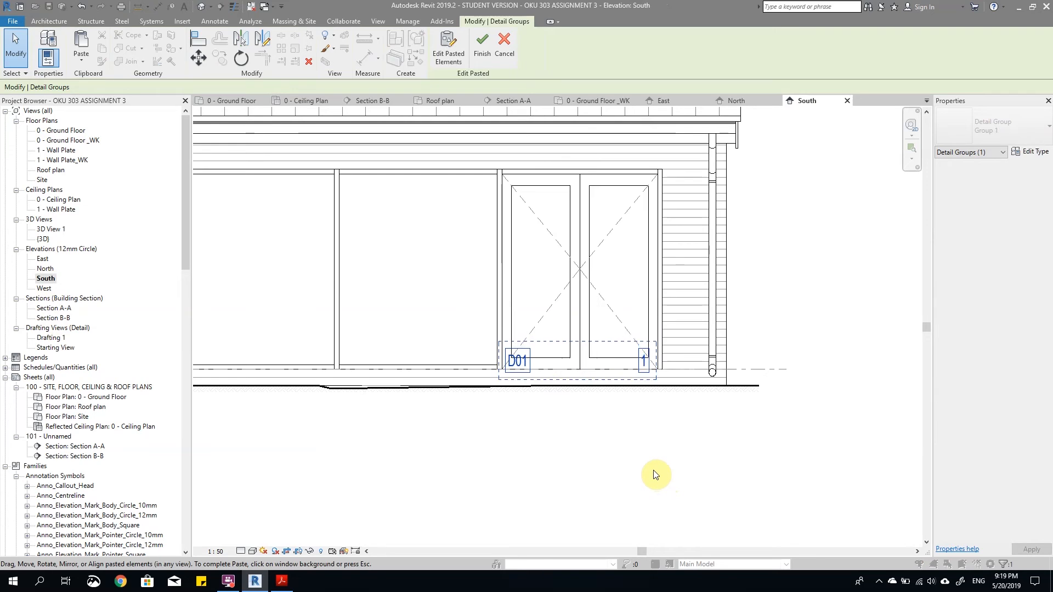
pyautogui.press('Down')
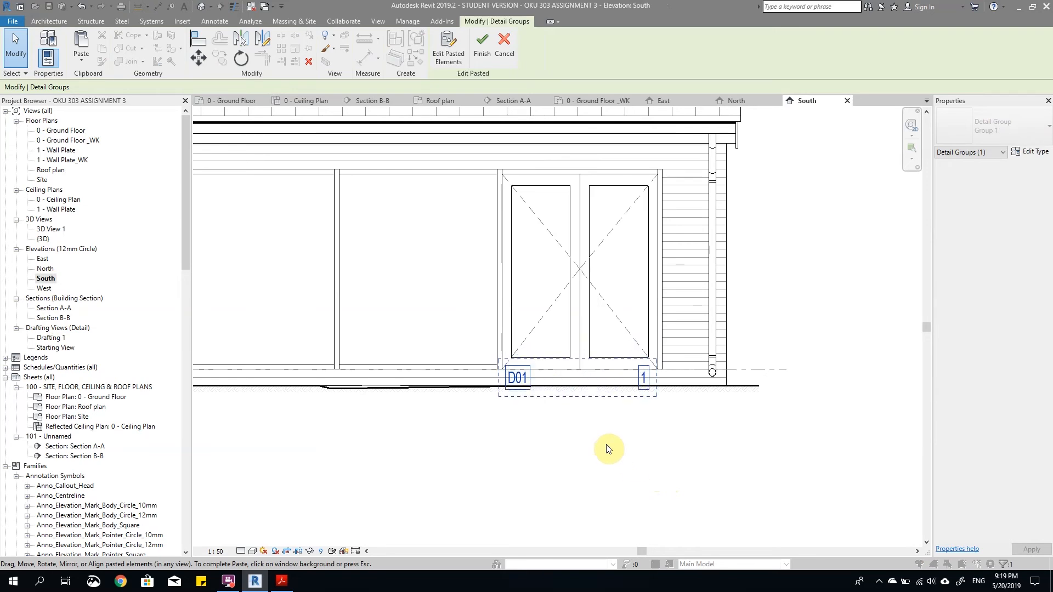
pyautogui.scroll(3, 607, 448)
pyautogui.click(608, 449)
# Step: Add an aligned dimension from the glazing head to the ground floor level beside the leftmost glazed panel of the South elevation
pyautogui.scroll(-3, 844, 348)
pyautogui.scroll(-3, 844, 348)
pyautogui.scroll(3, 735, 423)
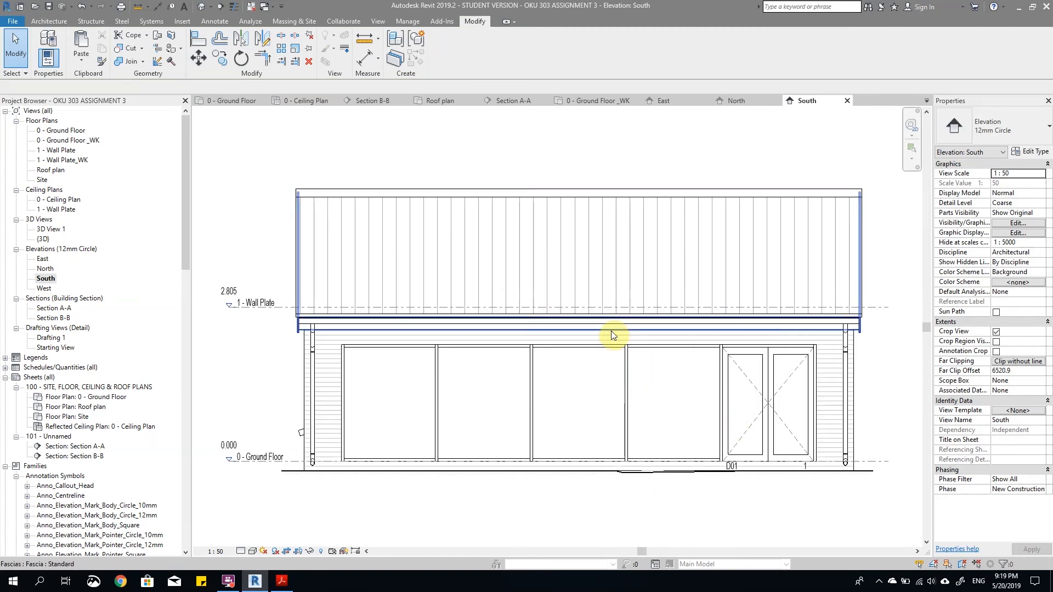
pyautogui.scroll(2, 371, 346)
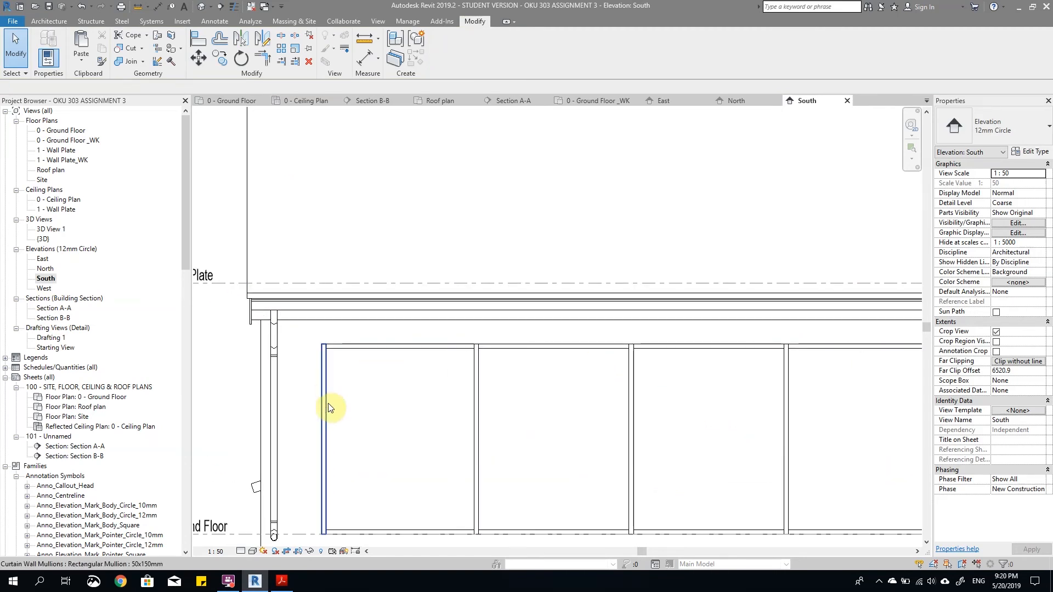
pyautogui.scroll(-3, 337, 409)
pyautogui.press('d')
pyautogui.press('i')
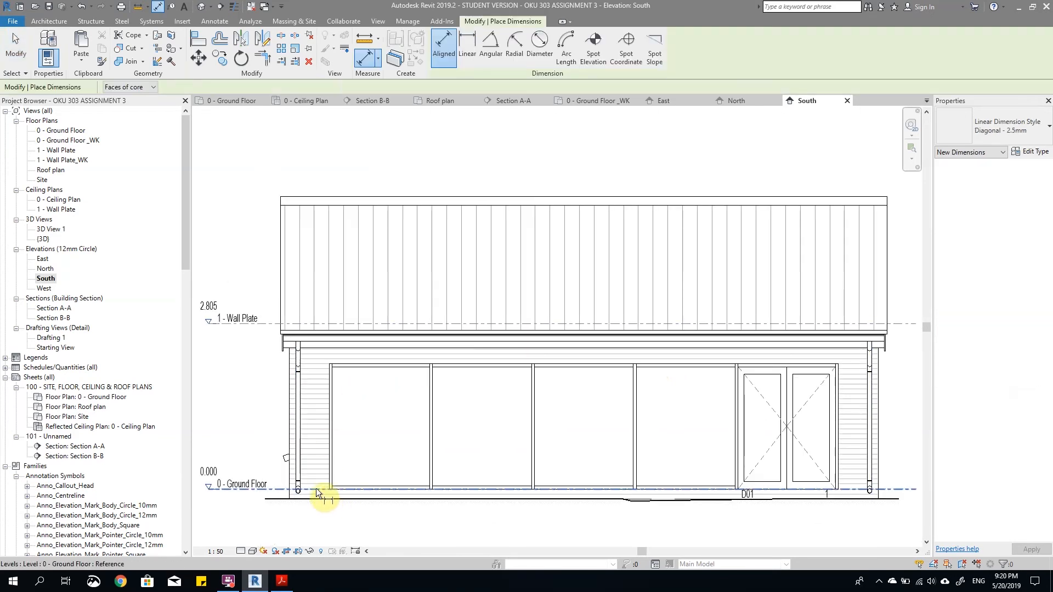
pyautogui.click(331, 360)
pyautogui.scroll(2, 329, 360)
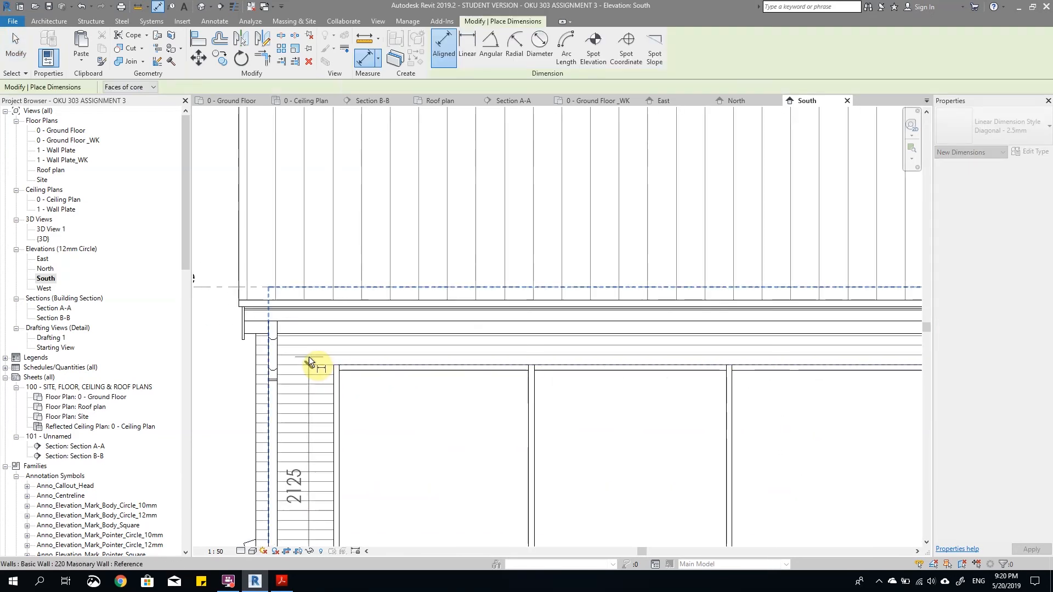
pyautogui.scroll(-2, 307, 356)
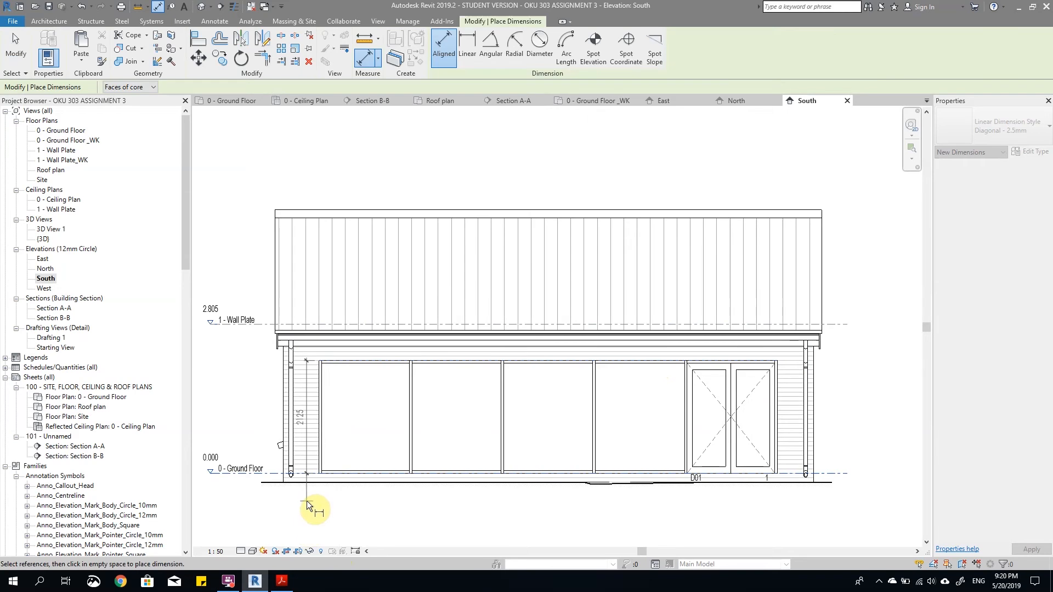
pyautogui.click(307, 501)
pyautogui.press('Escape')
pyautogui.press('Escape')
pyautogui.scroll(-2, 635, 464)
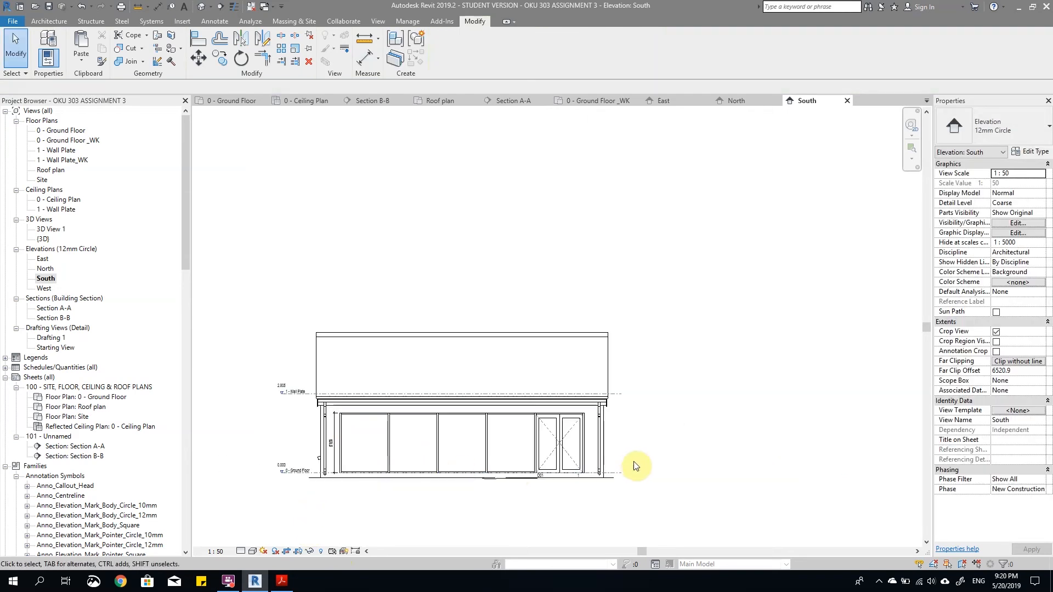
pyautogui.scroll(-2, 625, 455)
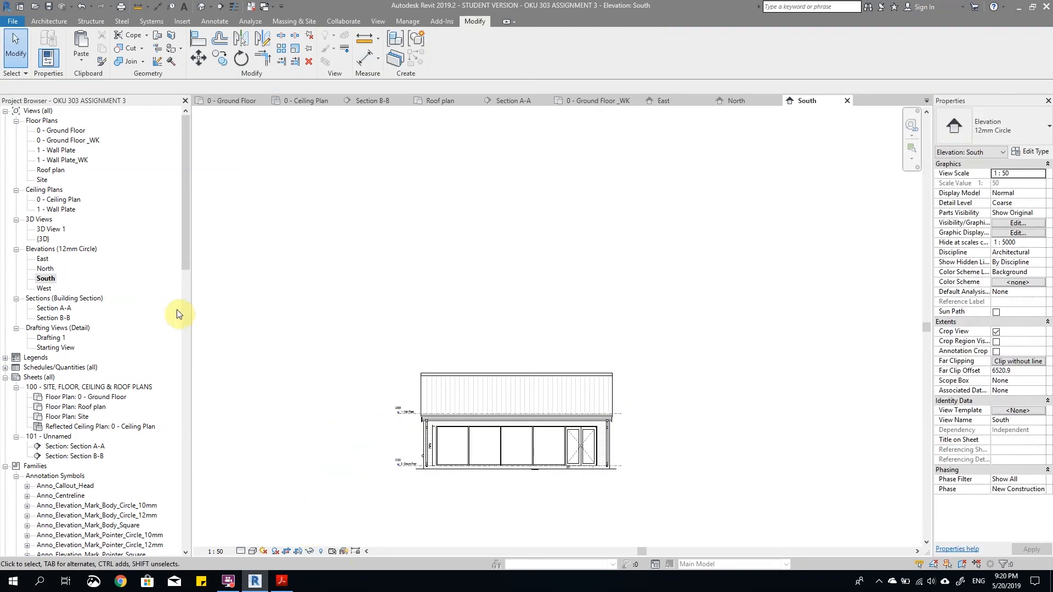
# Step: In the West elevation, add an aligned dimension string through the ground floor level, sill and head, just left of the window
pyautogui.doubleClick(44, 289)
pyautogui.scroll(4, 600, 400)
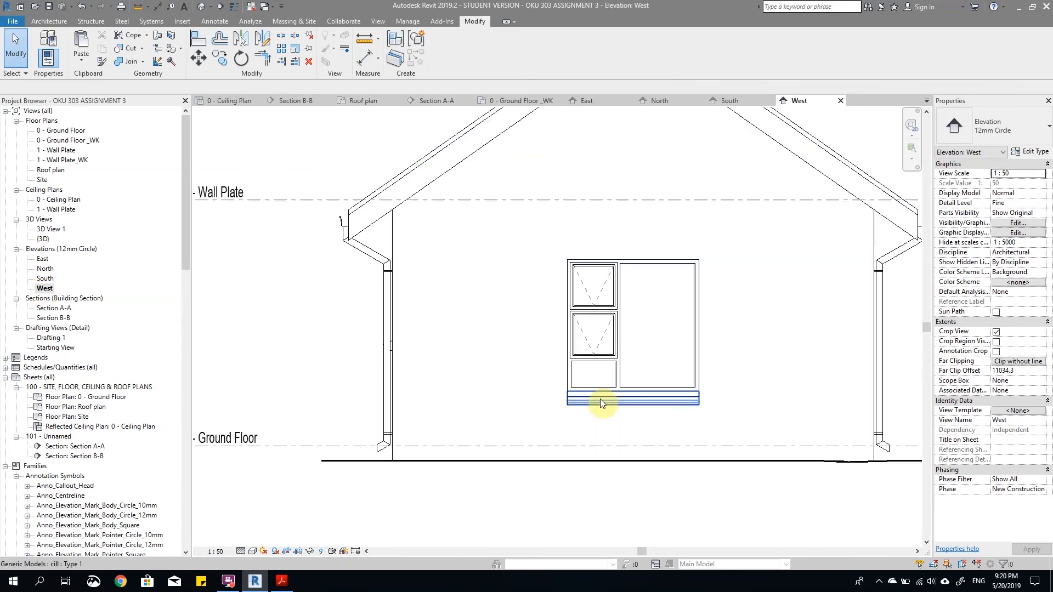
pyautogui.press('i')
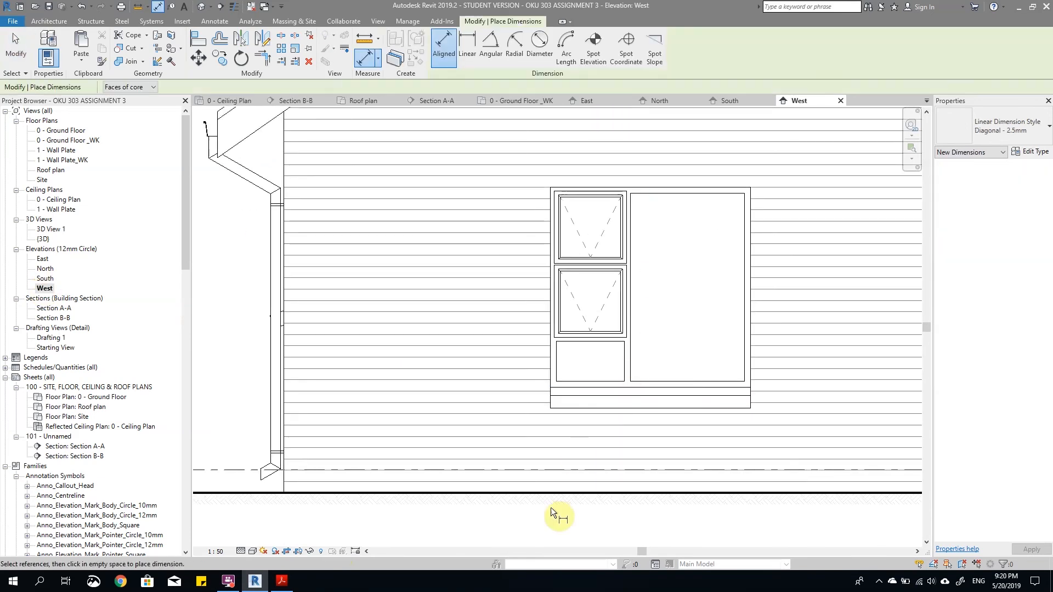
pyautogui.click(328, 470)
pyautogui.scroll(2, 673, 368)
pyautogui.click(567, 402)
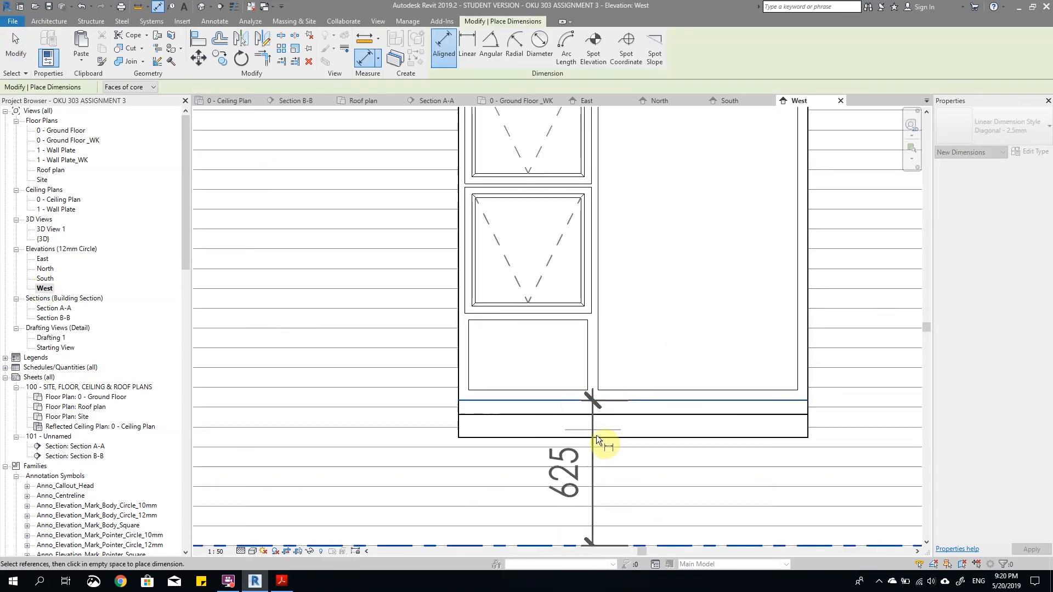
pyautogui.scroll(-3, 599, 425)
pyautogui.scroll(2, 614, 253)
pyautogui.click(593, 273)
pyautogui.scroll(-4, 453, 264)
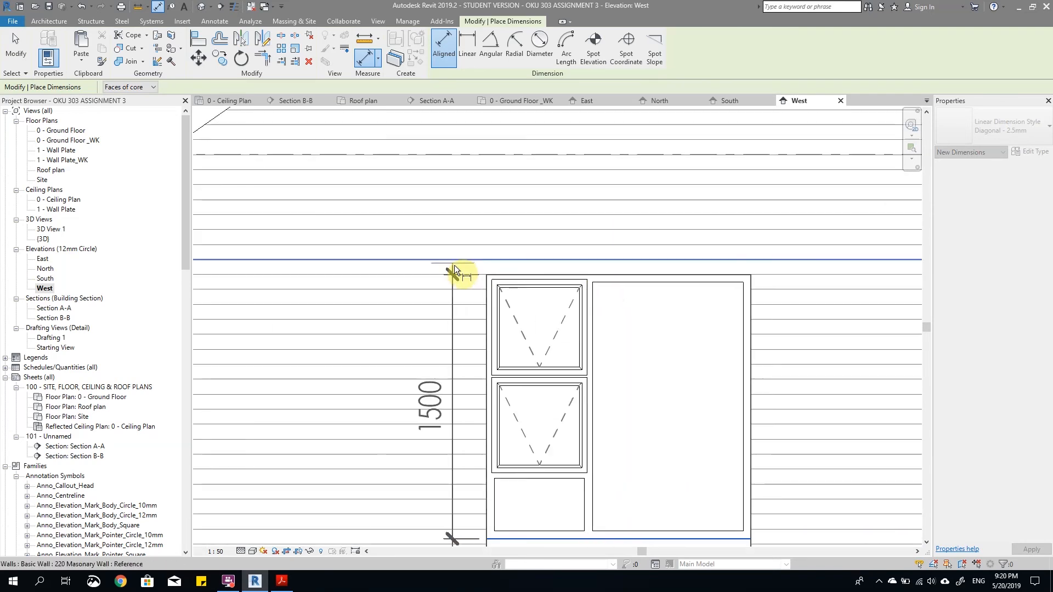
pyautogui.click(453, 512)
# Step: Add an overall dimension from the West window's head to the ground floor level, to the left of the first string
pyautogui.click(515, 272)
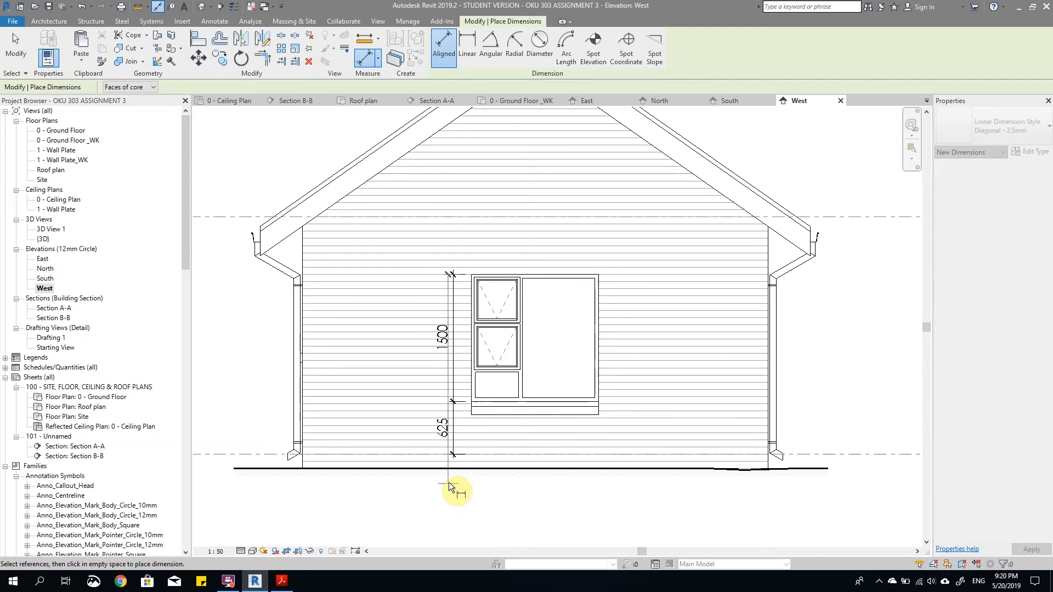
pyautogui.click(432, 452)
pyautogui.click(434, 513)
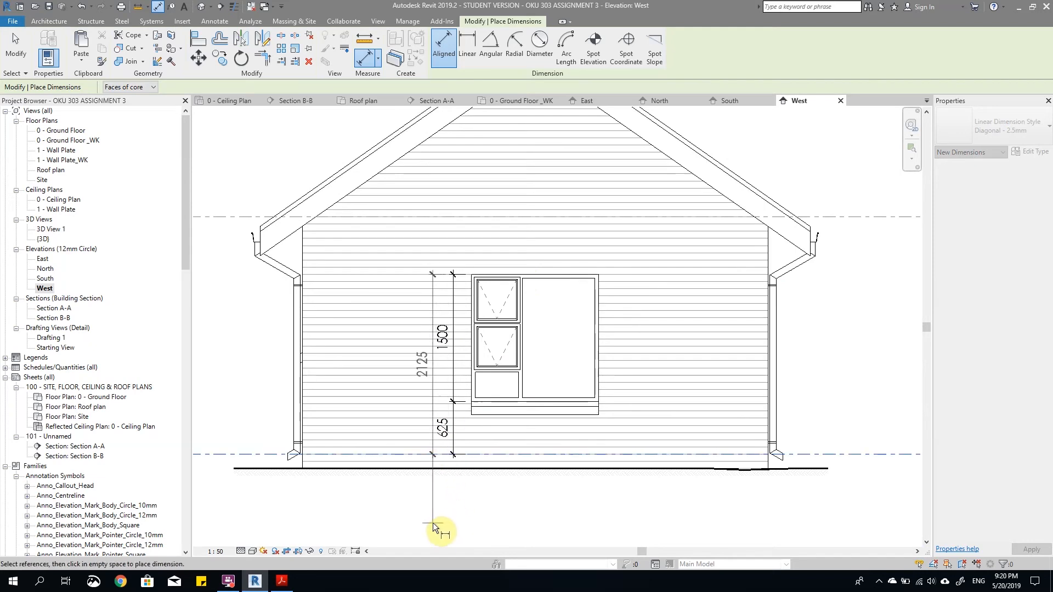
pyautogui.press('Escape')
pyautogui.press('Escape')
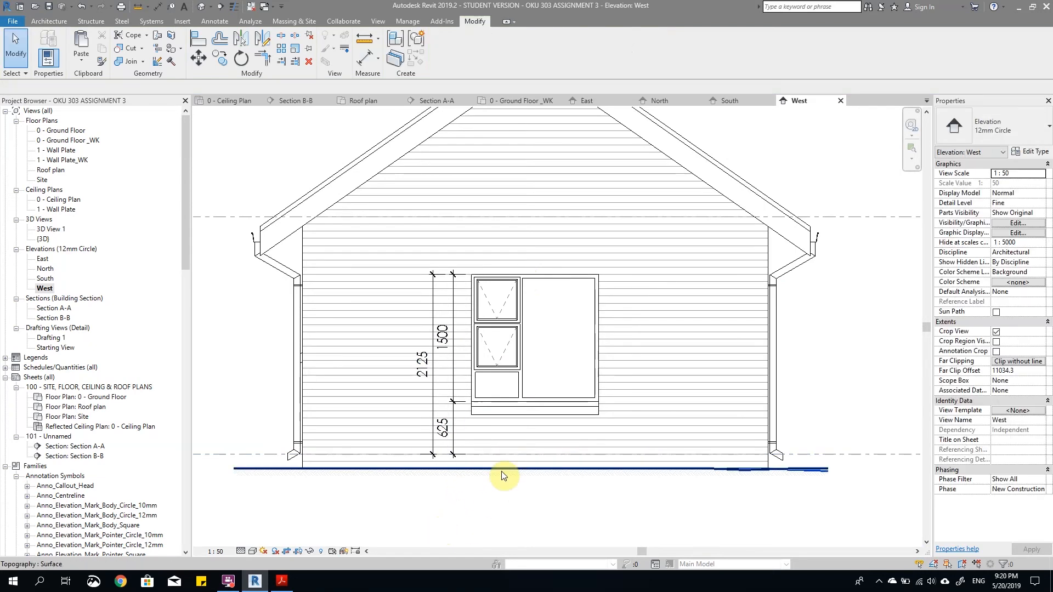
pyautogui.scroll(2, 482, 459)
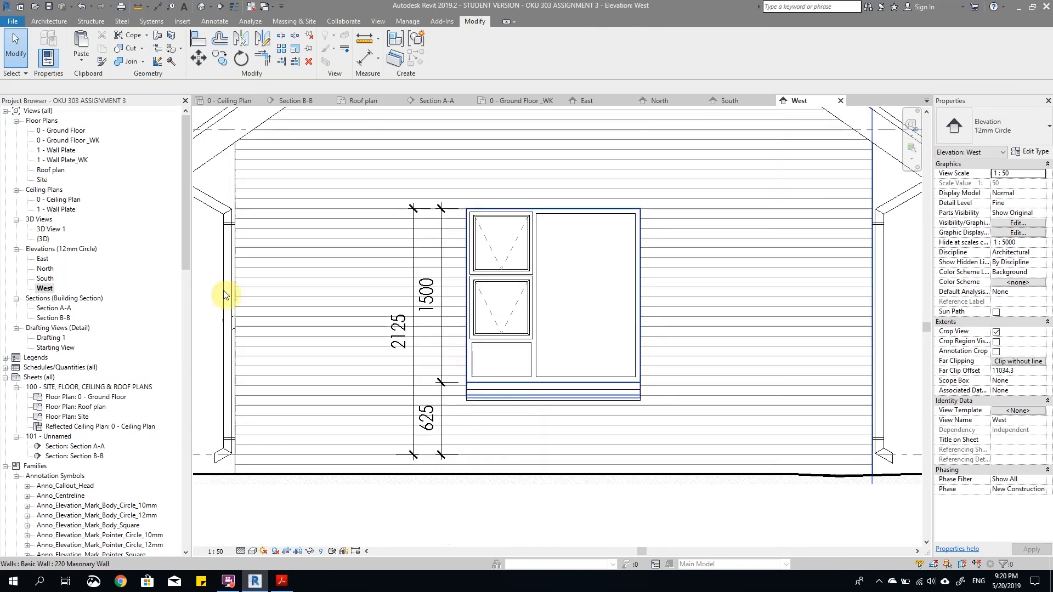
# Step: In the 0 - Ground Floor plan, nudge the W03 and 5 text notes closer to their window and copy them
pyautogui.doubleClick(61, 131)
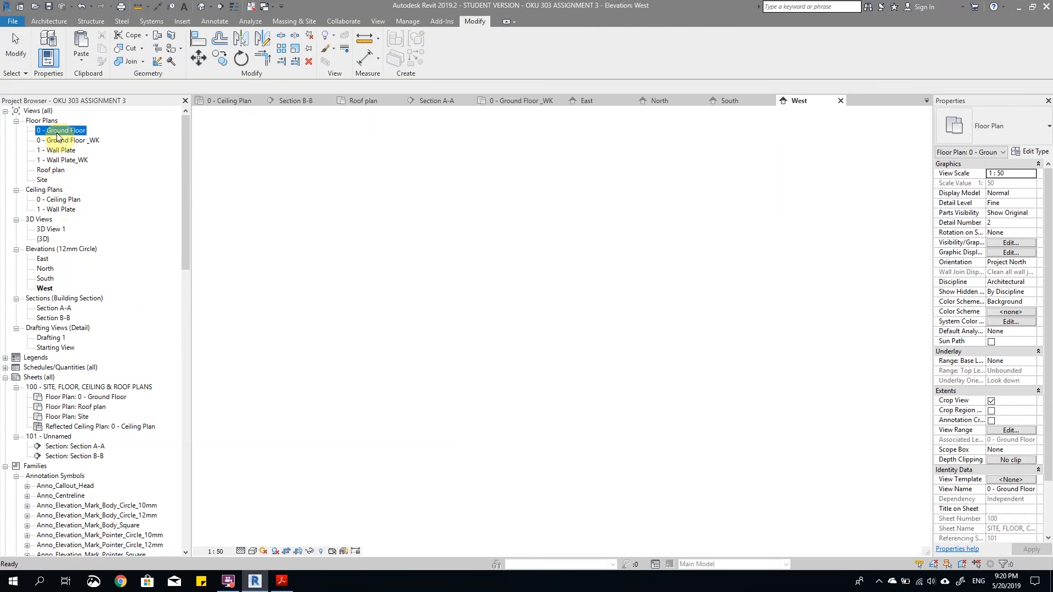
pyautogui.scroll(-4, 437, 317)
pyautogui.scroll(5, 396, 304)
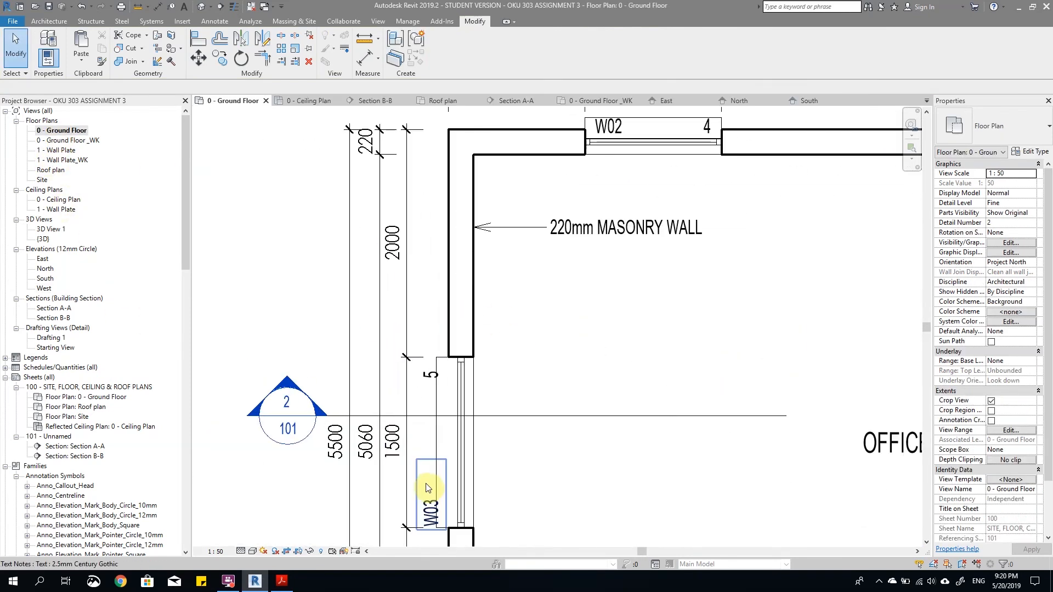
pyautogui.click(432, 376)
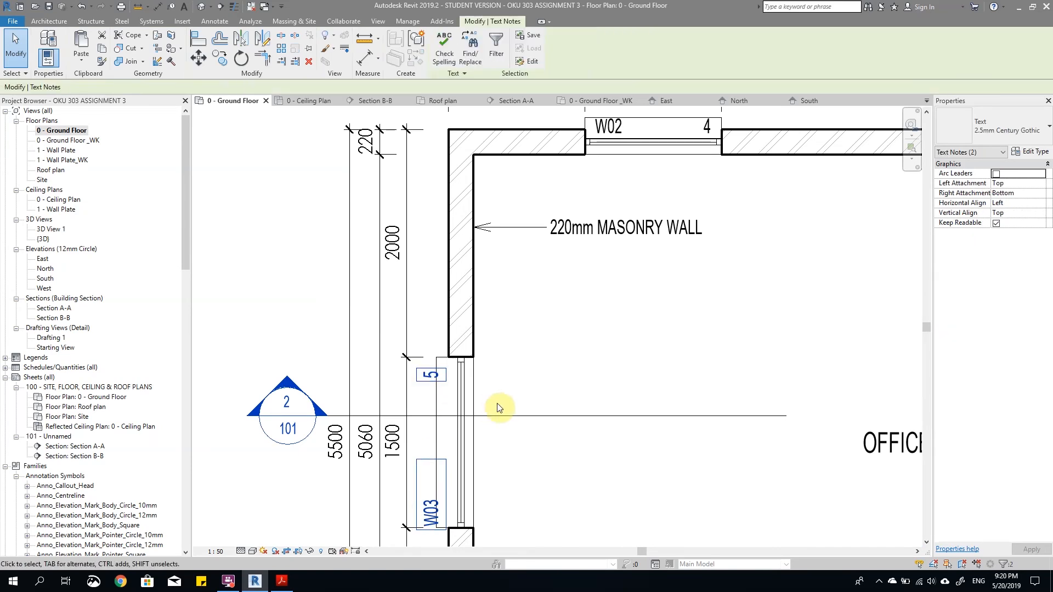
pyautogui.press('Right')
pyautogui.press('Right')
pyautogui.press('Right')
pyautogui.press('Right')
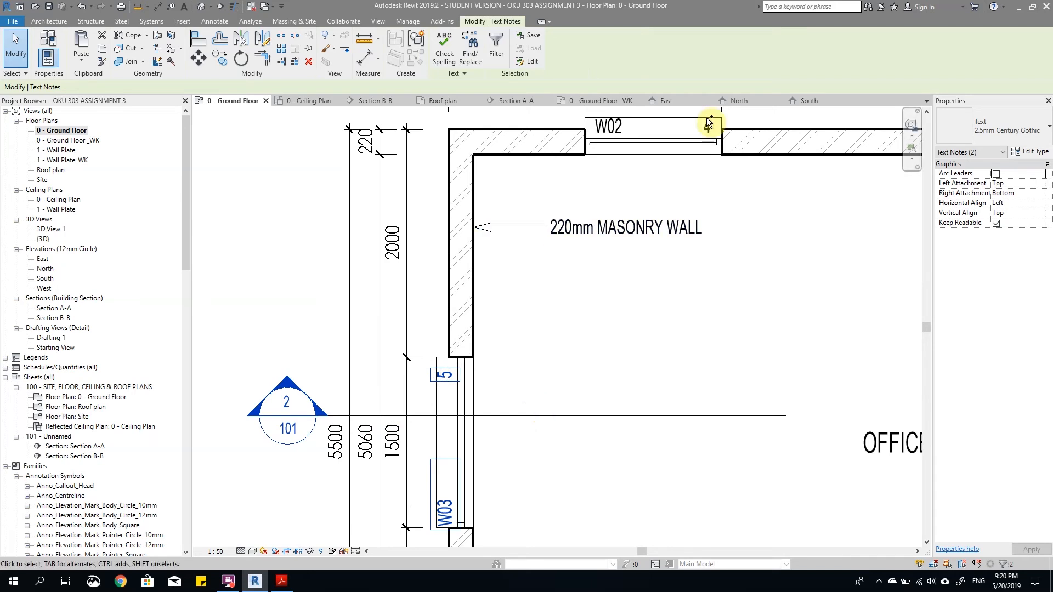
# Step: Paste the W03 and 5 notes into the West elevation, rotate them to horizontal and position them below the window sill
pyautogui.doubleClick(44, 288)
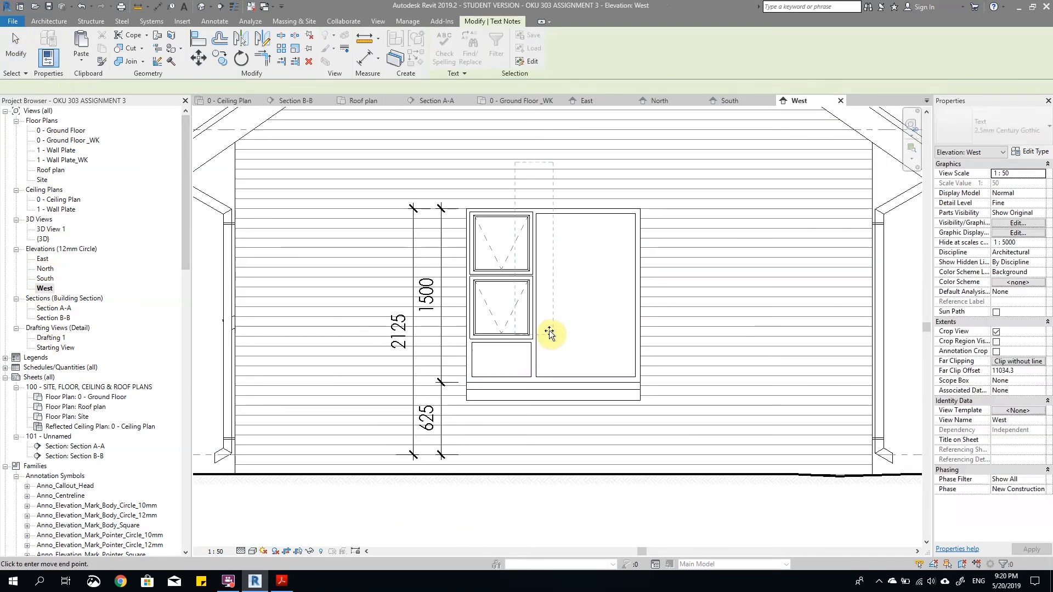
pyautogui.click(566, 390)
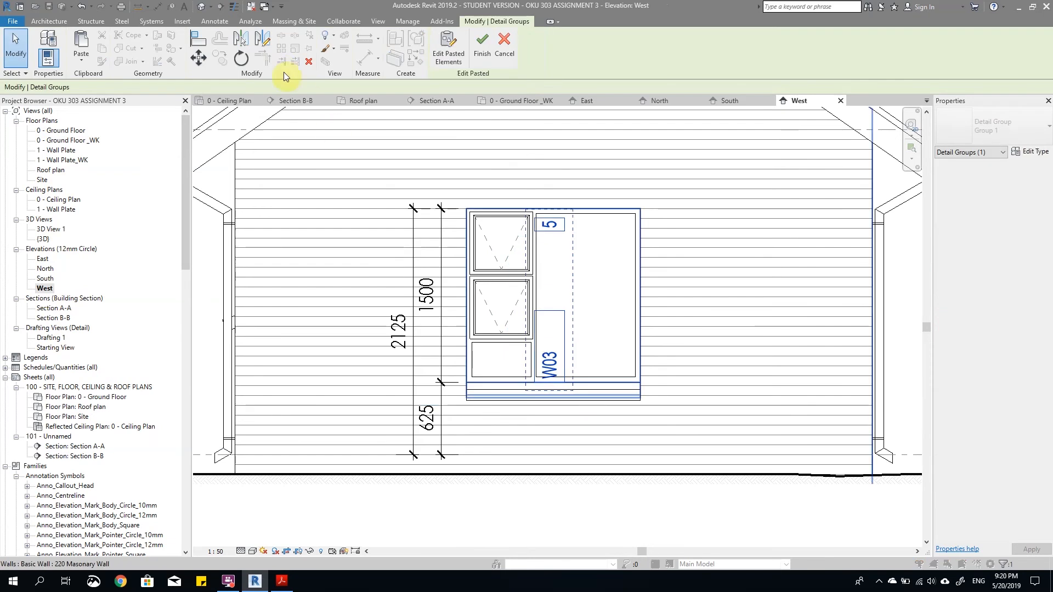
pyautogui.click(240, 58)
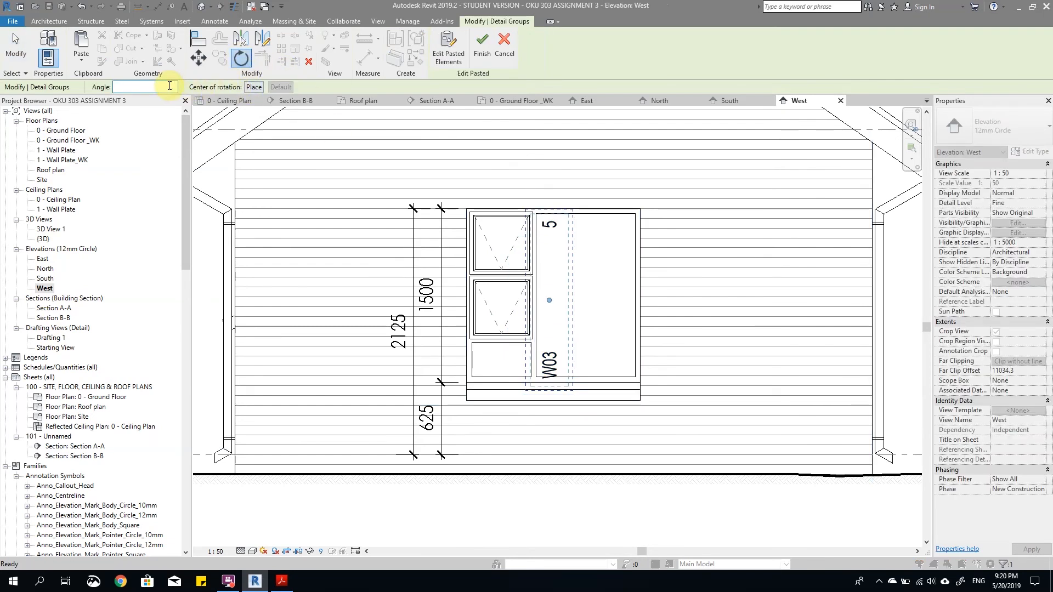
pyautogui.press('Return')
pyautogui.scroll(1, 359, 317)
pyautogui.moveTo(574, 299); pyautogui.dragTo(584, 374)
pyautogui.moveTo(585, 416); pyautogui.dragTo(591, 420)
pyautogui.click(625, 505)
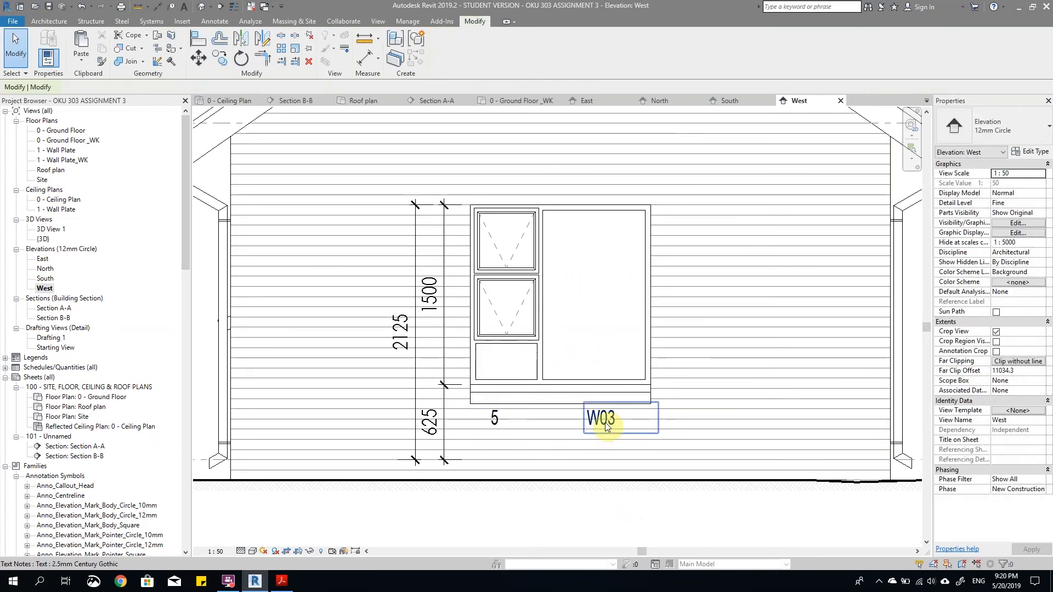
pyautogui.click(605, 423)
pyautogui.moveTo(657, 434); pyautogui.dragTo(594, 427)
pyautogui.press('Escape')
pyautogui.press('Escape')
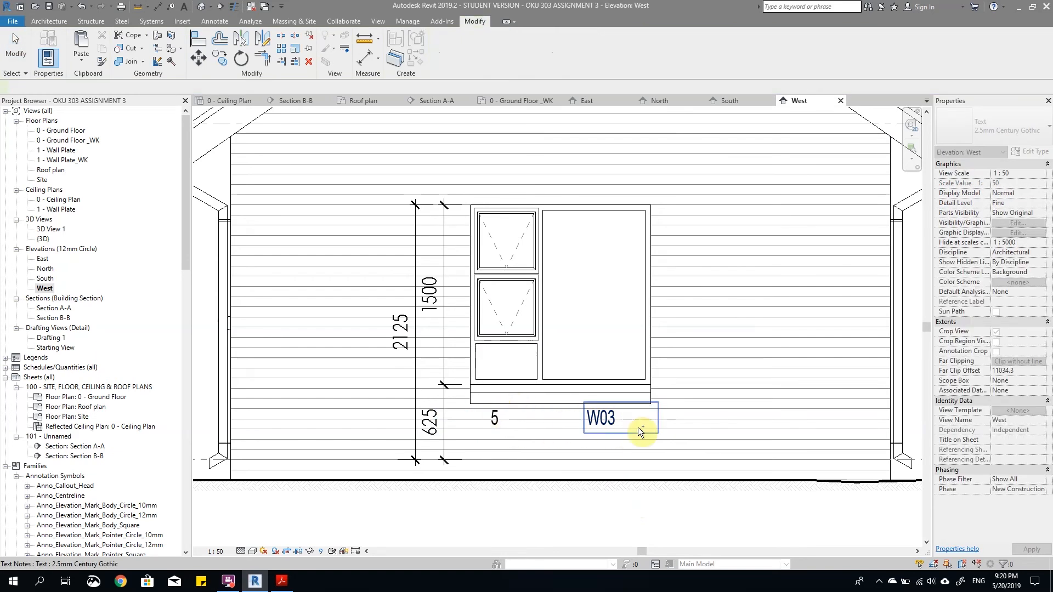
# Step: Mirror the W03 and 5 notes about the window's vertical centreline without keeping a copy, so W03 comes first
pyautogui.keyDown('ctrl'); pyautogui.click(637, 426); pyautogui.keyUp('ctrl')
pyautogui.click(244, 43)
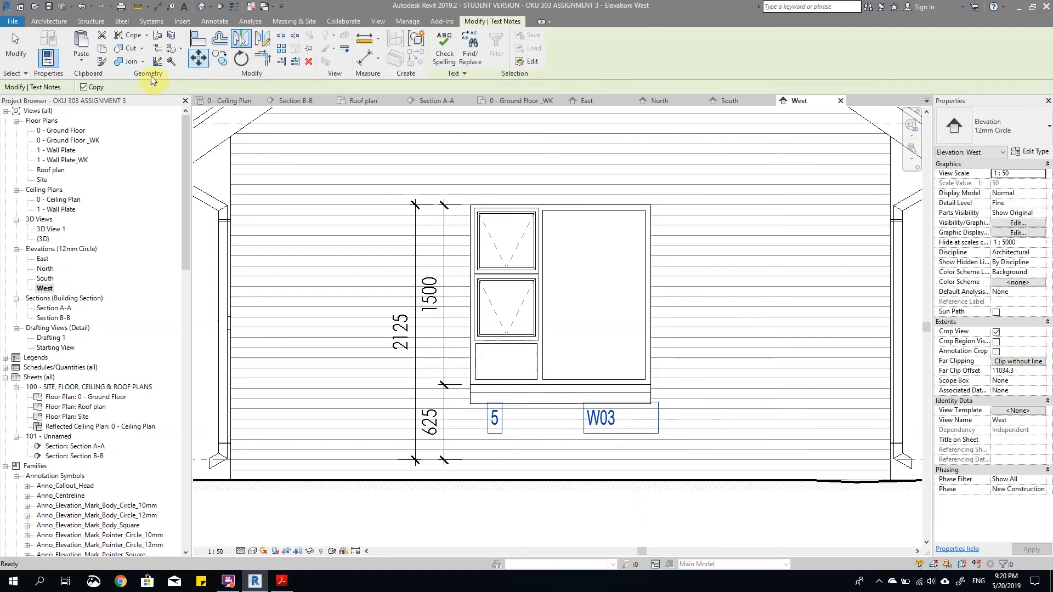
pyautogui.click(562, 303)
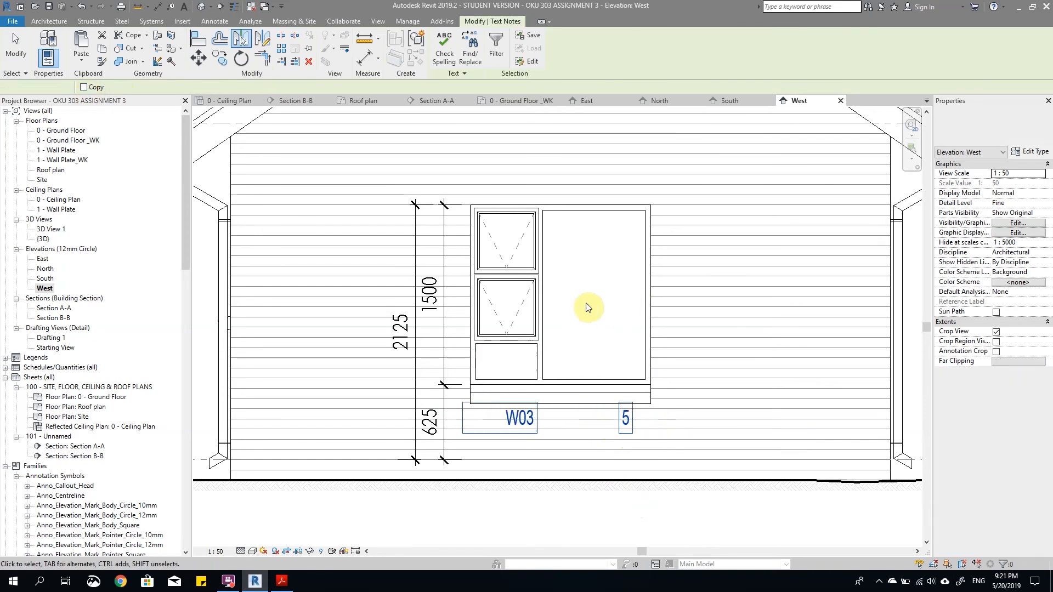
pyautogui.press('Escape')
pyautogui.scroll(-6, 663, 426)
pyautogui.scroll(6, 674, 460)
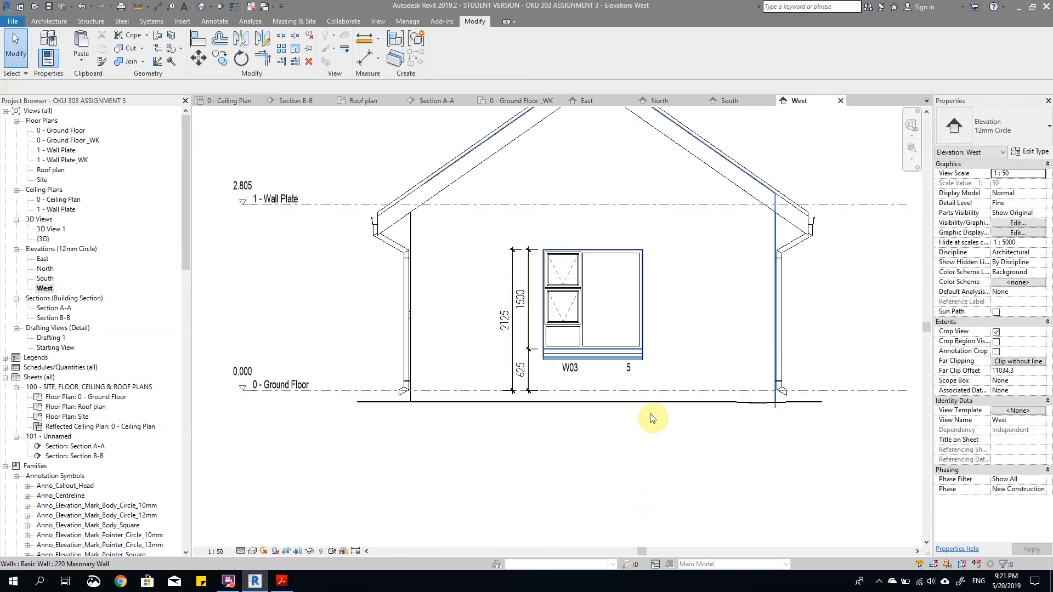
# Step: Open sheet 101 and place the North elevation in its upper-left area, above Section A-A
pyautogui.scroll(-3, 651, 419)
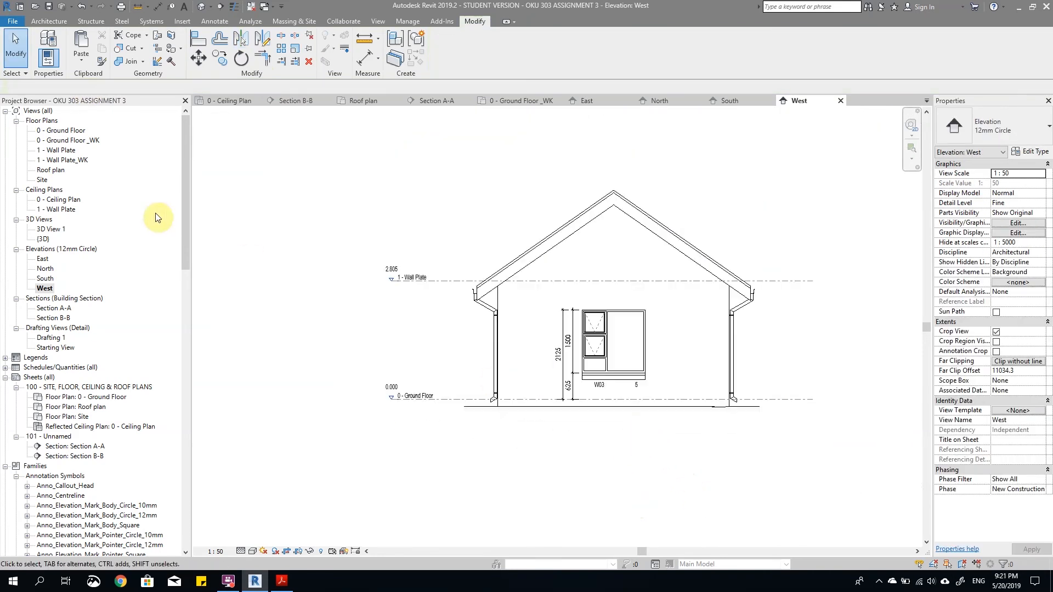
pyautogui.scroll(-2, 322, 340)
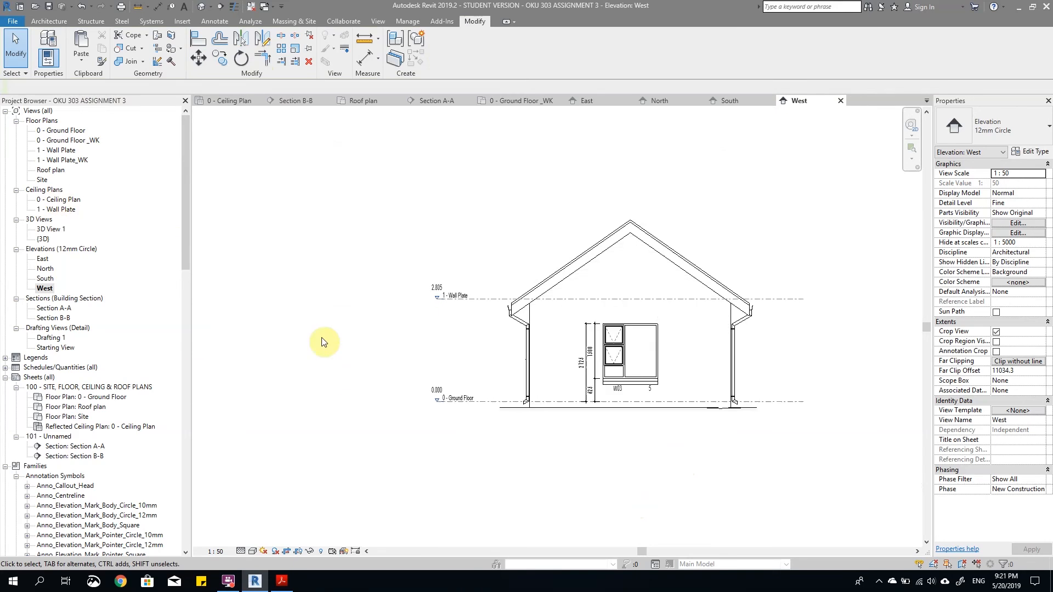
pyautogui.doubleClick(55, 437)
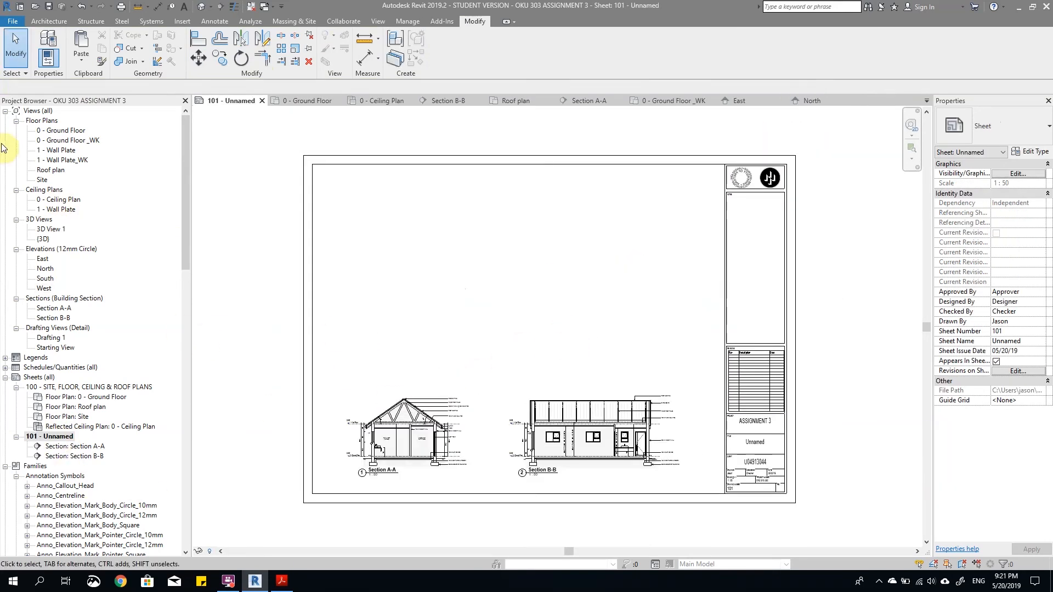
pyautogui.click(49, 271)
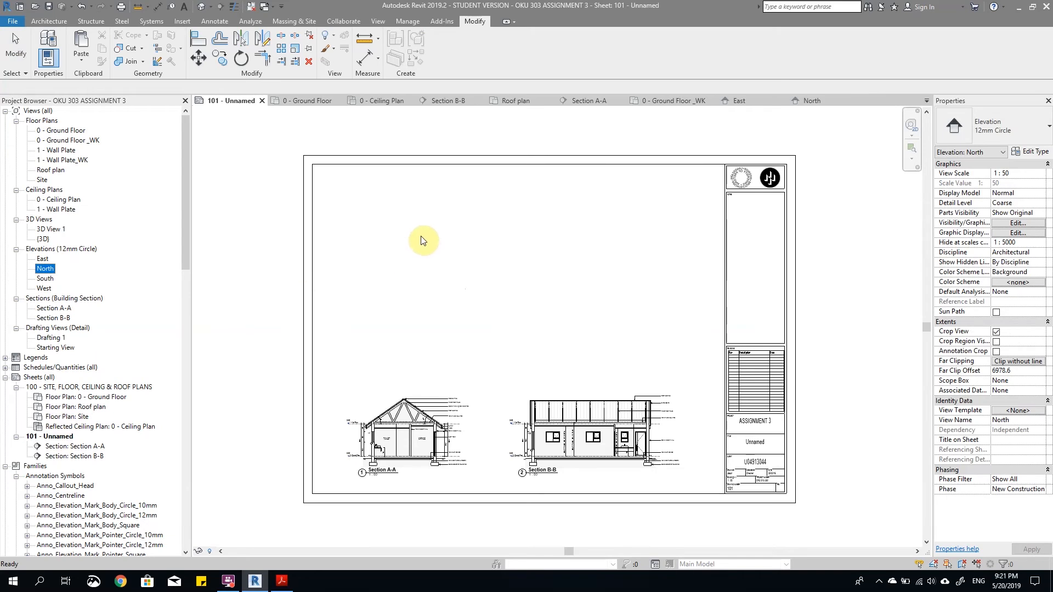
pyautogui.moveTo(476, 258); pyautogui.dragTo(418, 236)
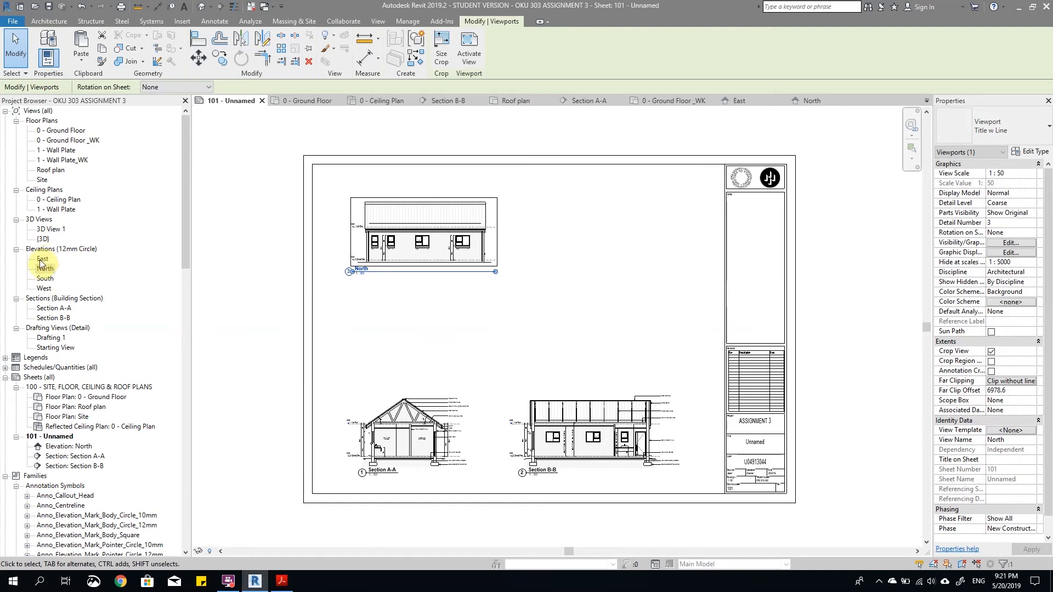
# Step: Place the East elevation on sheet 101, to the right of the North elevation
pyautogui.click(772, 103)
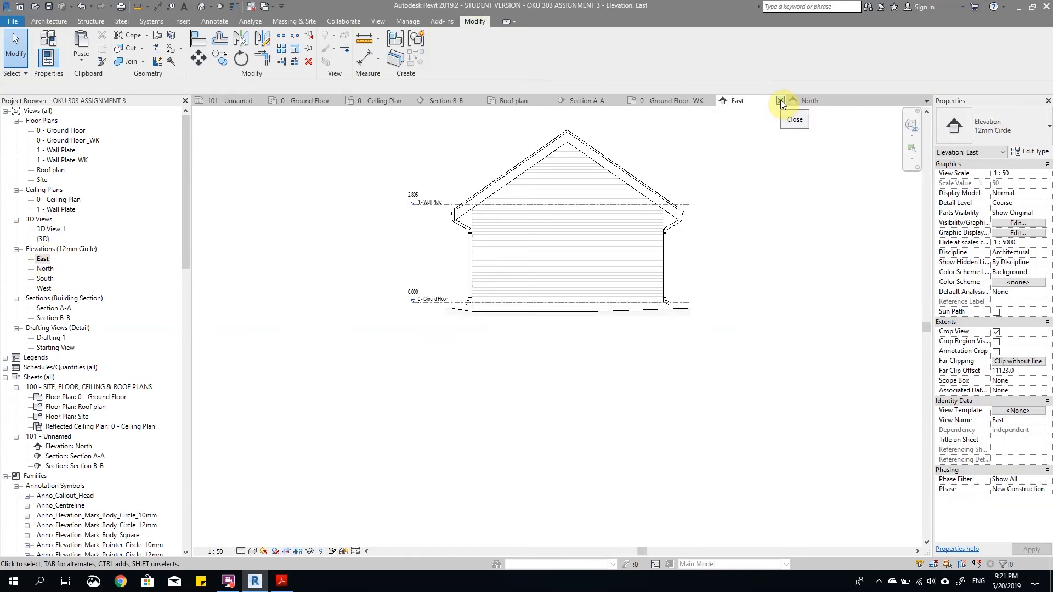
pyautogui.doubleClick(68, 435)
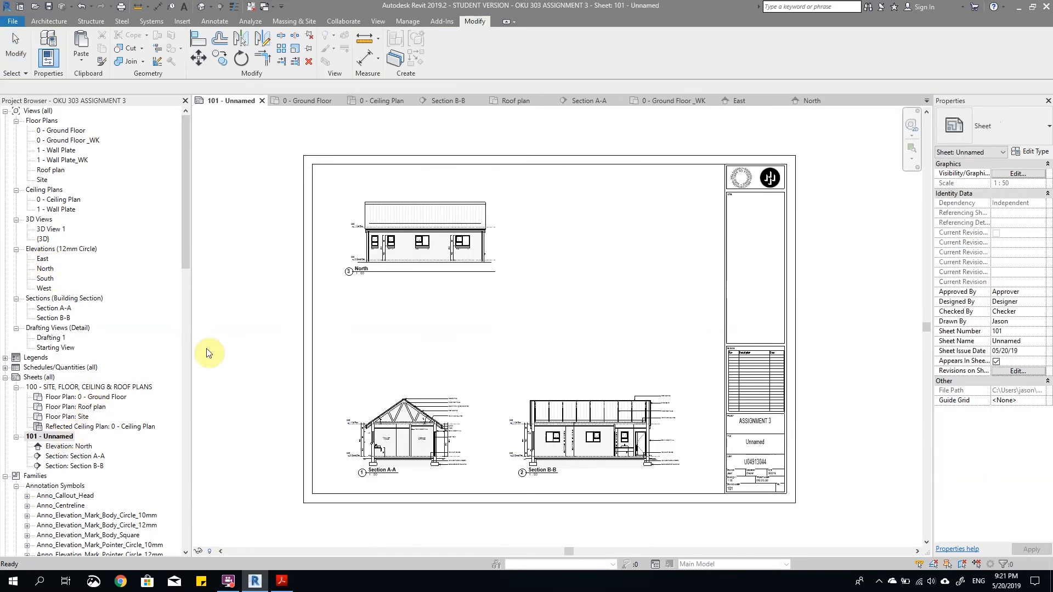
pyautogui.click(42, 259)
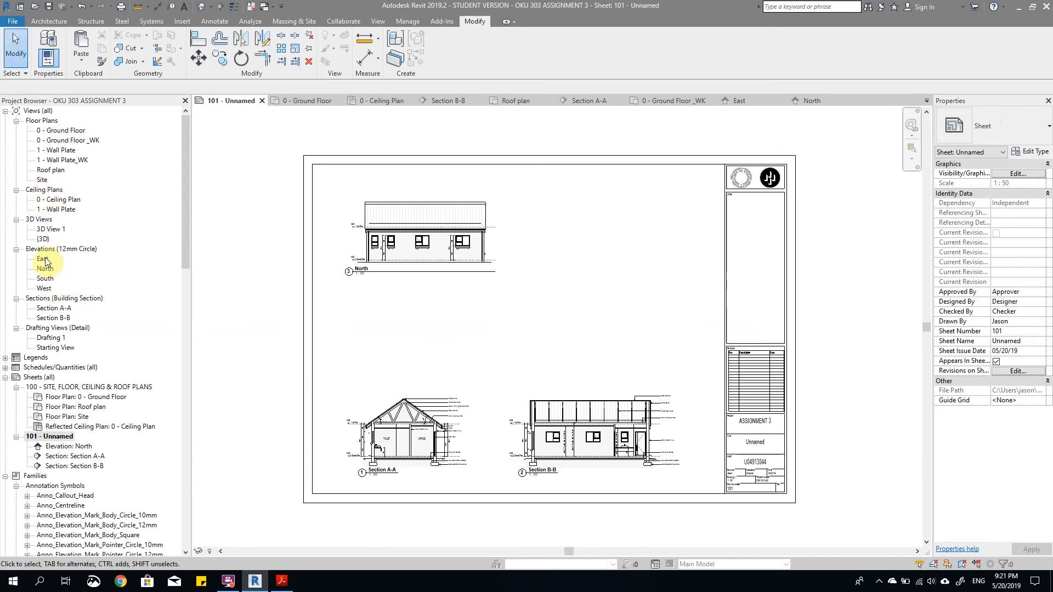
pyautogui.moveTo(553, 227); pyautogui.dragTo(564, 237)
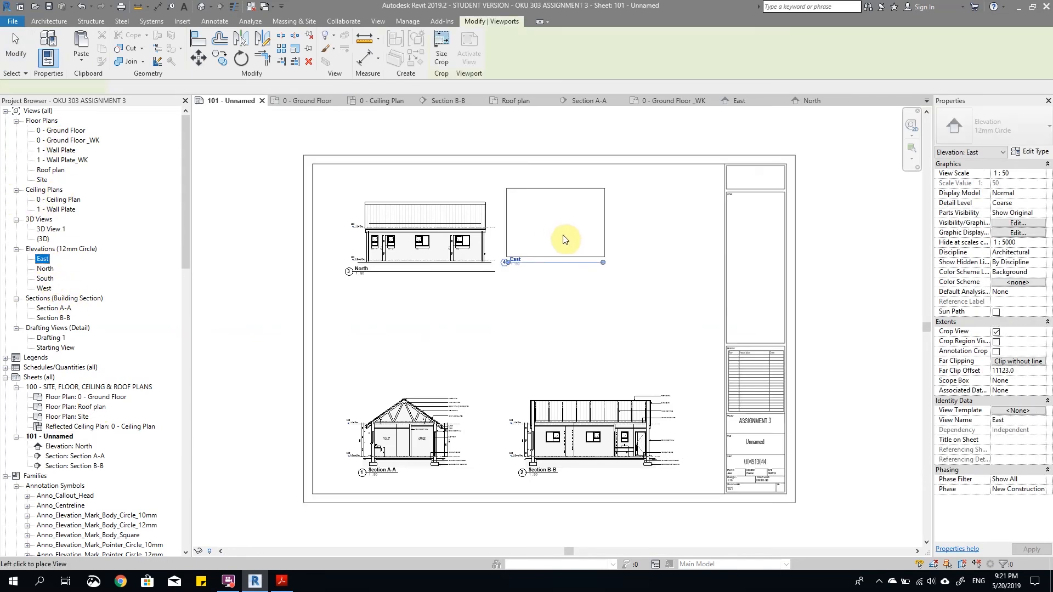
pyautogui.click(564, 244)
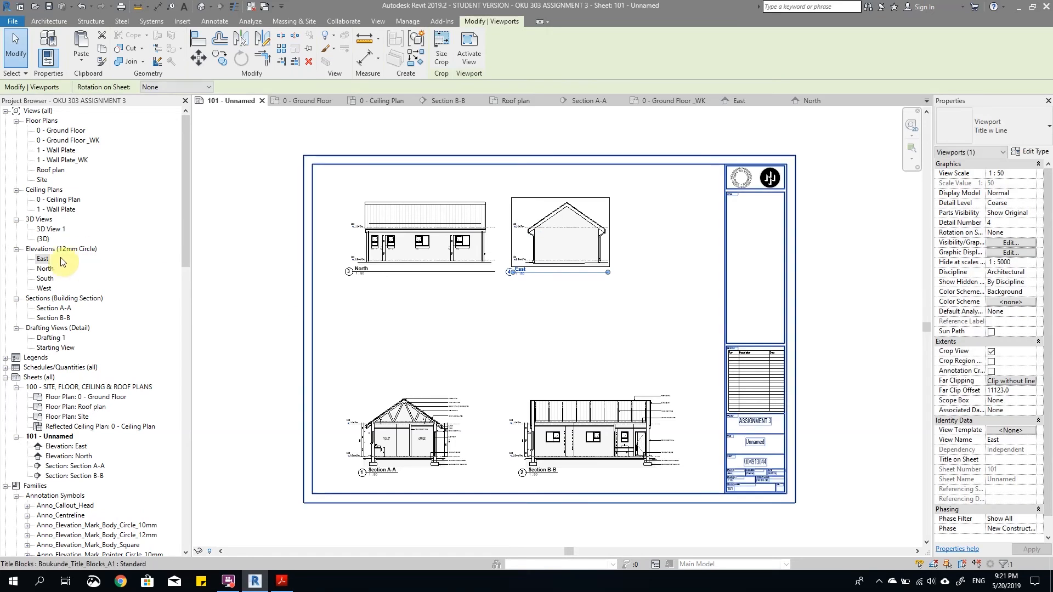
# Step: Place the South elevation below North on the sheet and the West elevation beside it, below East
pyautogui.moveTo(47, 280); pyautogui.dragTo(423, 312)
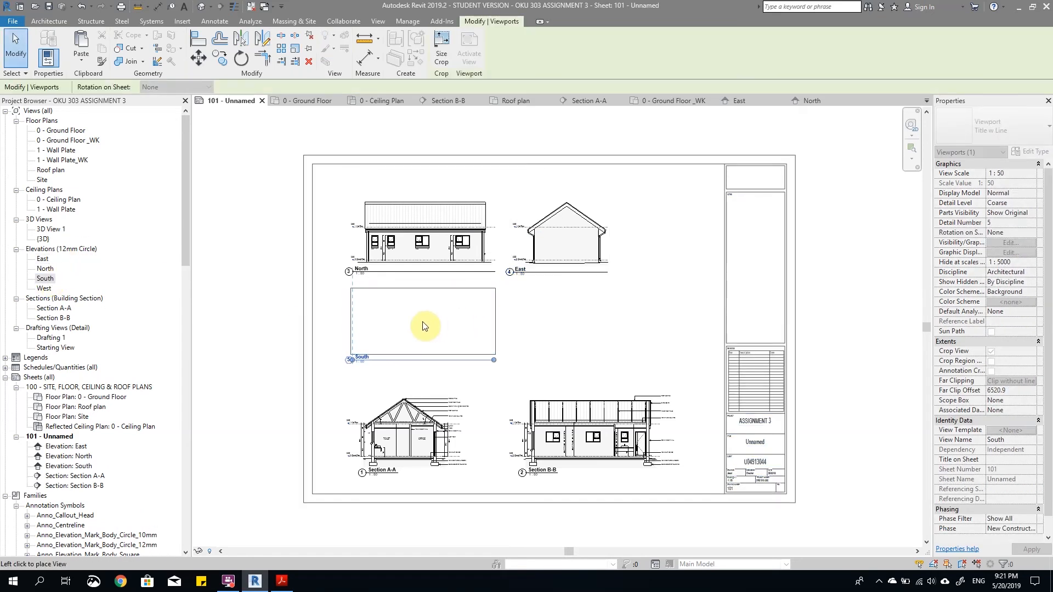
pyautogui.click(426, 329)
pyautogui.moveTo(44, 288); pyautogui.dragTo(557, 336)
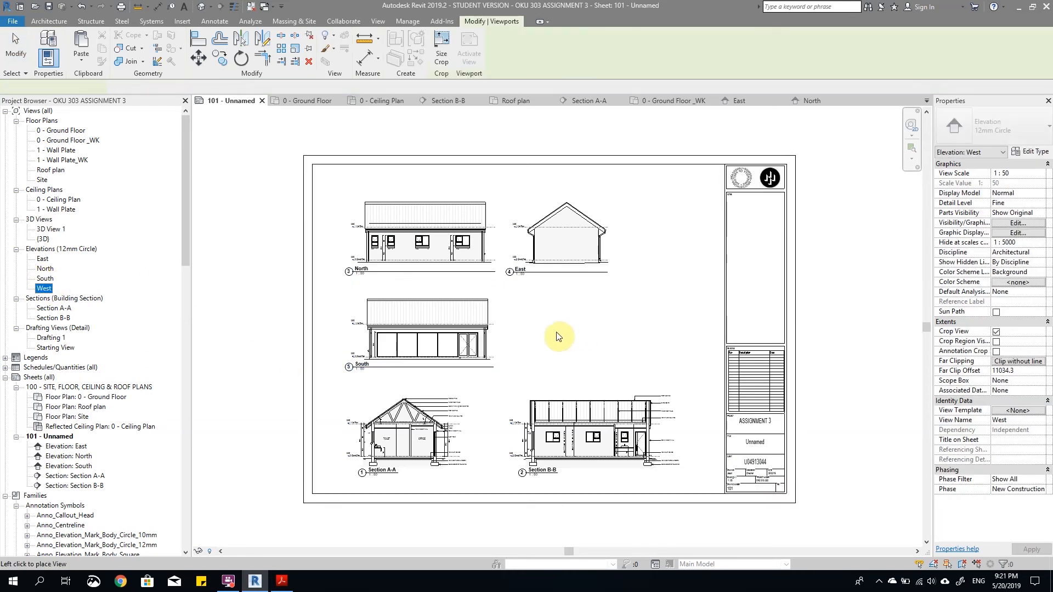
pyautogui.click(586, 327)
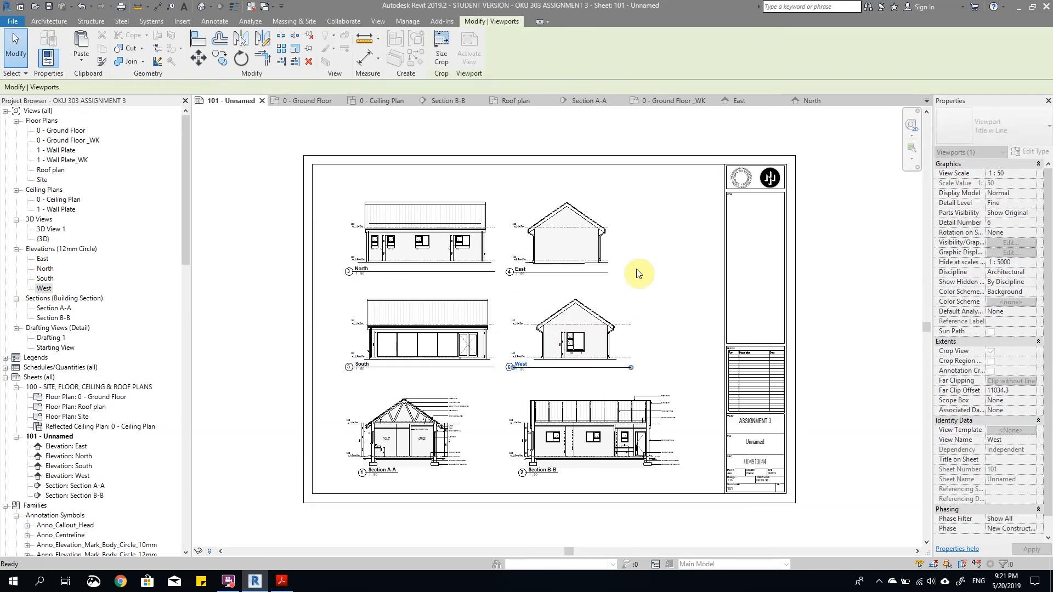
pyautogui.click(496, 338)
# Step: Move the East elevation's view title right, beneath the building, and shorten its title line to just past the text
pyautogui.scroll(3, 497, 336)
pyautogui.scroll(-3, 576, 323)
pyautogui.scroll(2, 577, 234)
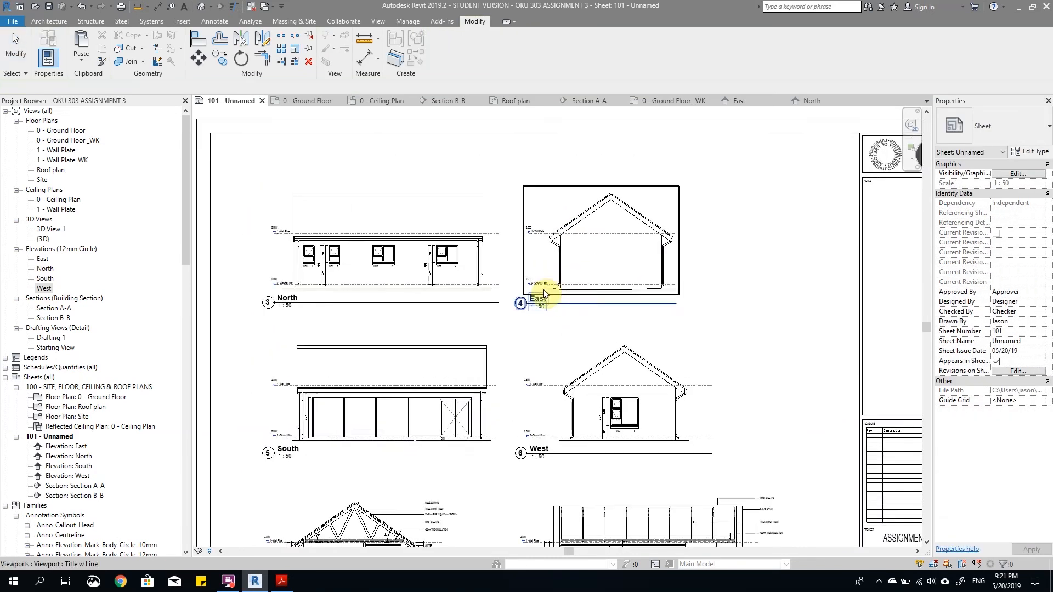
pyautogui.scroll(2, 554, 293)
pyautogui.click(544, 310)
pyautogui.scroll(2, 544, 312)
pyautogui.moveTo(506, 316); pyautogui.dragTo(581, 315)
pyautogui.scroll(-2, 582, 319)
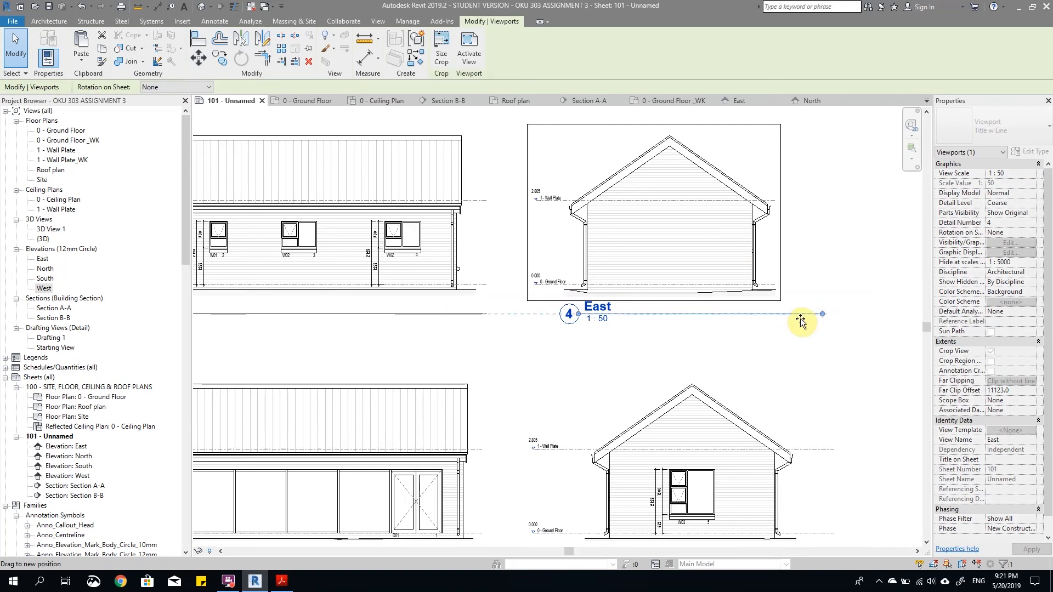
pyautogui.scroll(-3, 618, 322)
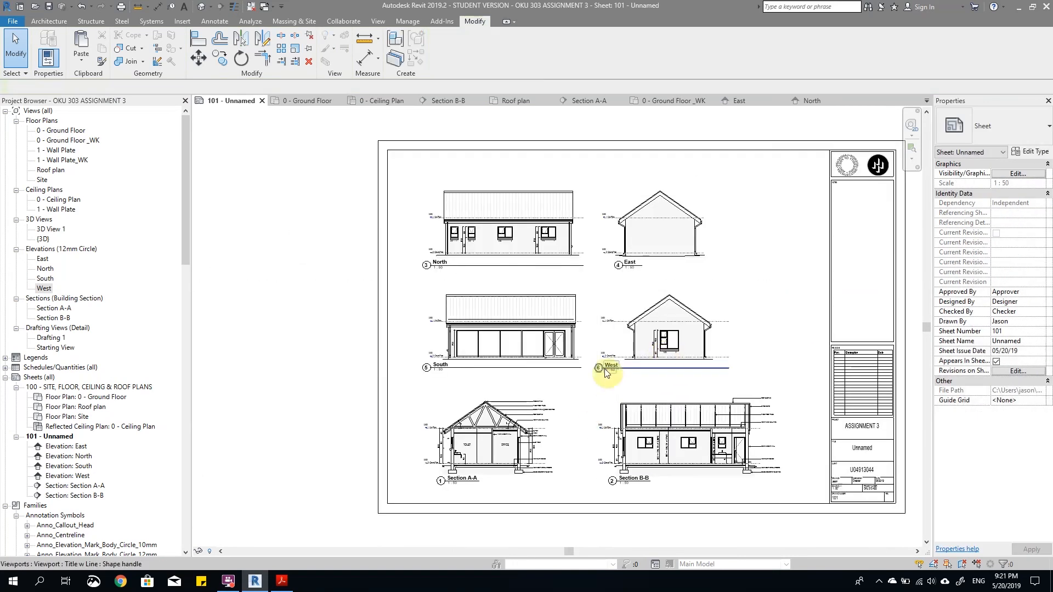
# Step: Move the West elevation's view title in line with the East title and shorten its title line to match
pyautogui.click(677, 364)
pyautogui.scroll(3, 608, 366)
pyautogui.moveTo(603, 368); pyautogui.dragTo(662, 371)
pyautogui.scroll(2, 661, 371)
pyautogui.click(569, 371)
pyautogui.scroll(-2, 571, 371)
pyautogui.scroll(-2, 645, 369)
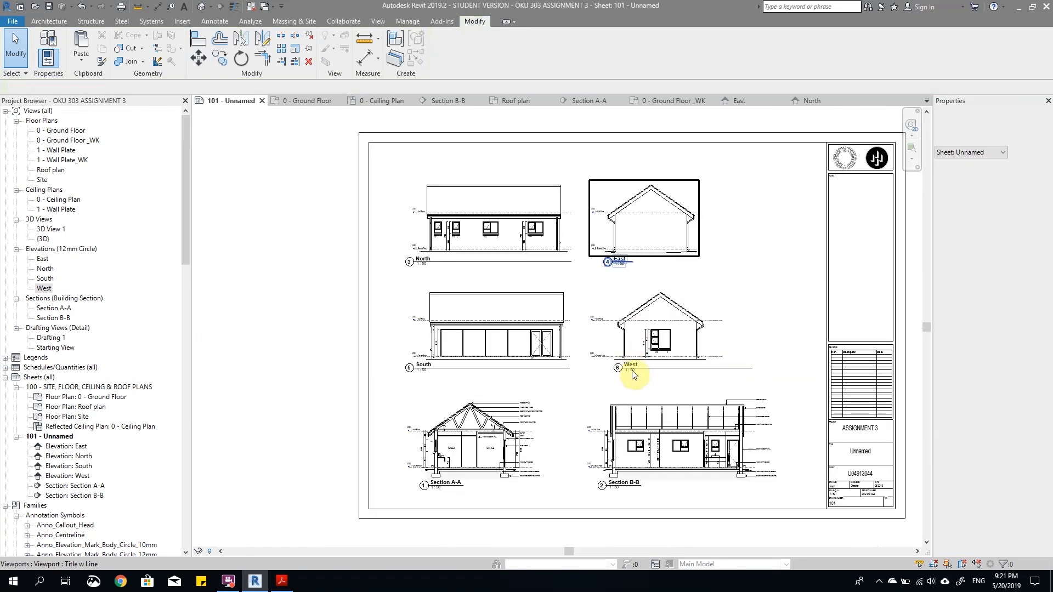
pyautogui.moveTo(626, 365); pyautogui.dragTo(615, 365)
pyautogui.click(711, 373)
pyautogui.click(724, 363)
pyautogui.moveTo(742, 368); pyautogui.dragTo(638, 378)
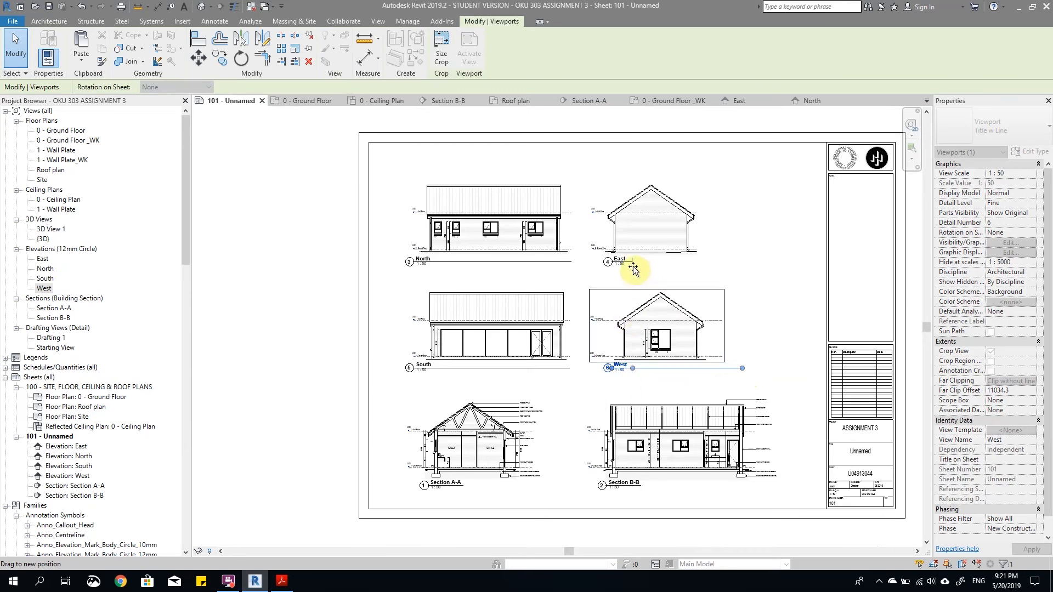
pyautogui.click(661, 378)
# Step: Shift the West elevation viewport left to line up beneath East, and move its view title back under the building
pyautogui.scroll(2, 658, 381)
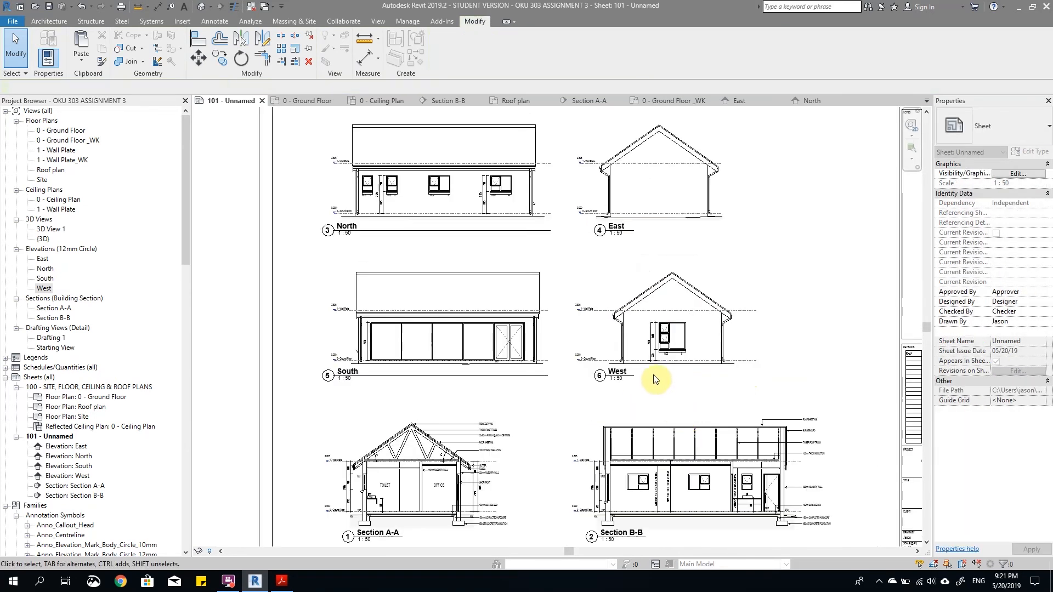
pyautogui.click(652, 364)
pyautogui.scroll(1, 642, 328)
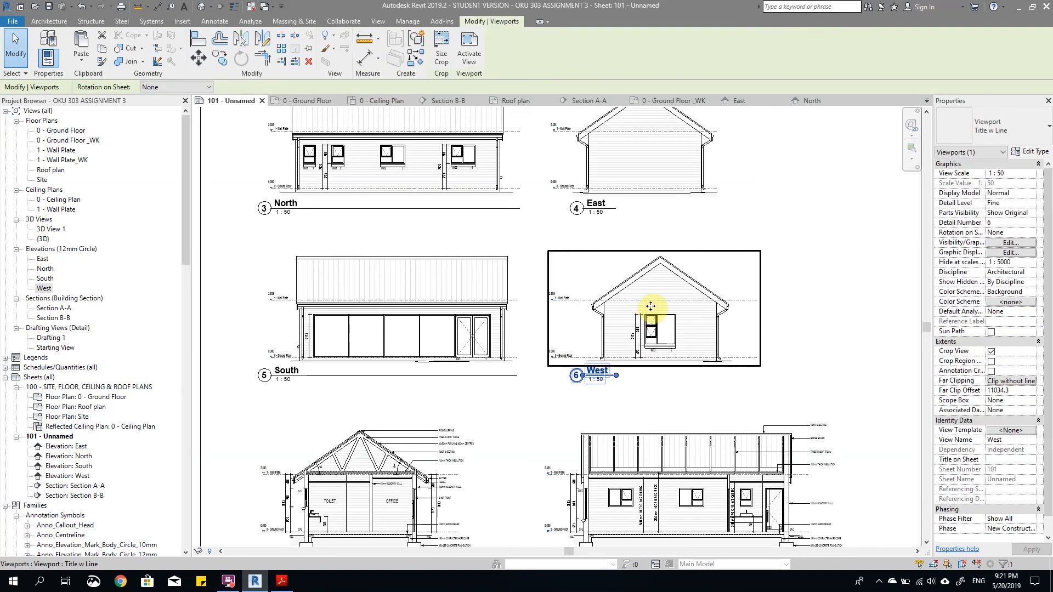
pyautogui.moveTo(644, 290); pyautogui.dragTo(640, 352)
pyautogui.scroll(2, 615, 390)
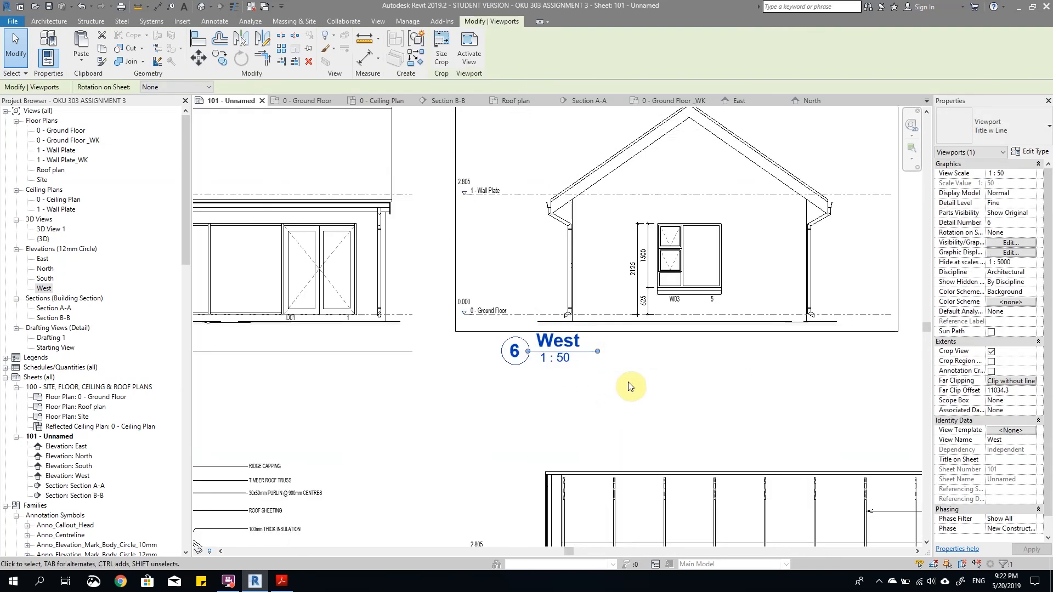
pyautogui.click(587, 353)
pyautogui.click(616, 406)
pyautogui.moveTo(550, 361); pyautogui.dragTo(578, 354)
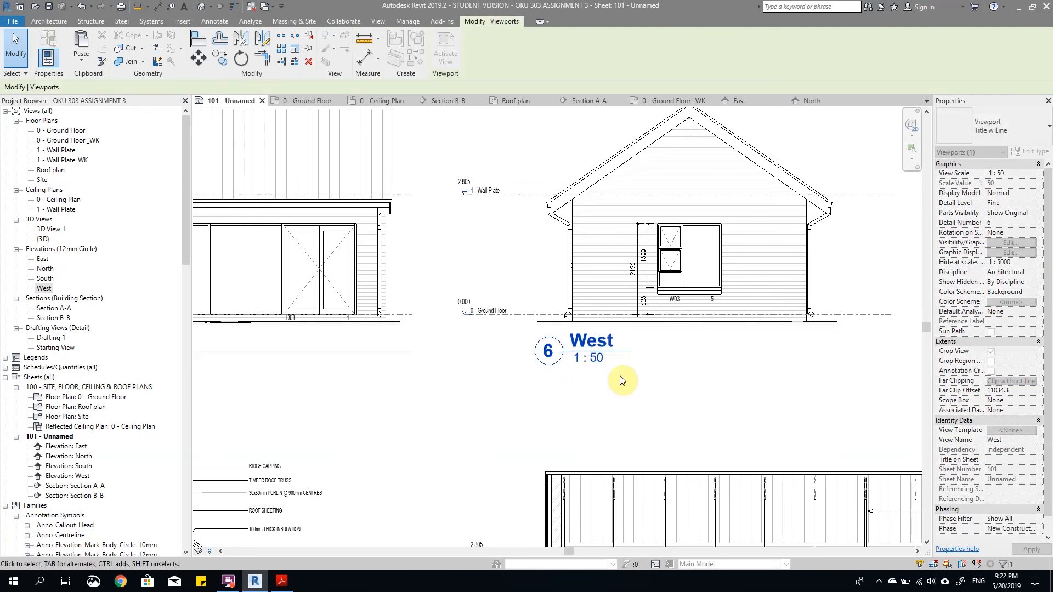
pyautogui.scroll(-4, 685, 395)
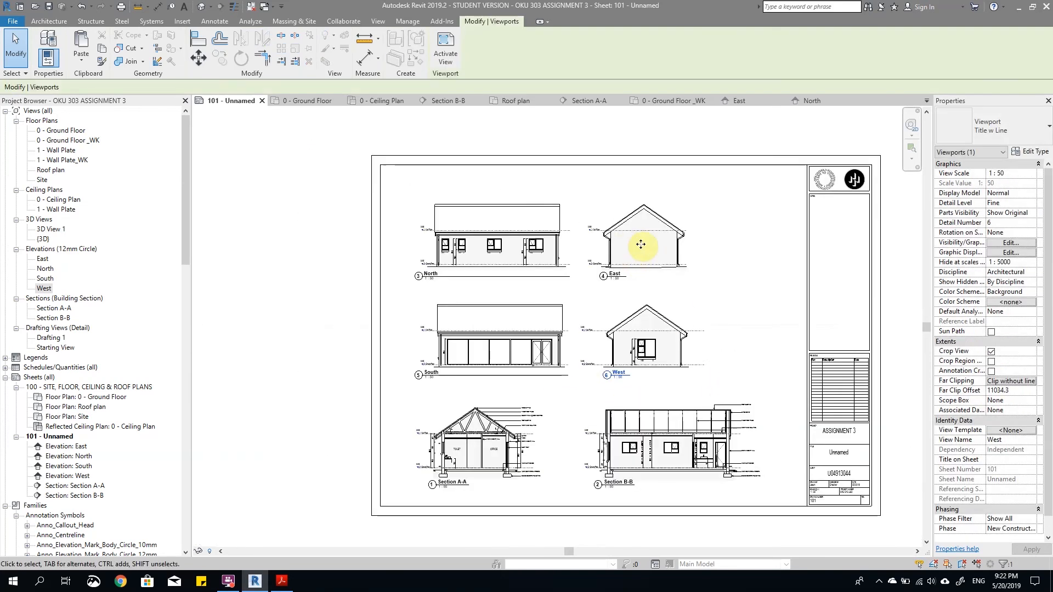
# Step: Shift the East and West viewports together to the right and nudge the North and South viewports slightly left
pyautogui.keyDown('ctrl'); pyautogui.click(640, 245); pyautogui.keyUp('ctrl')
pyautogui.press('Right')
pyautogui.press('Right')
pyautogui.press('Right')
pyautogui.press('Right')
pyautogui.press('Right')
pyautogui.press('Right')
pyautogui.press('Right')
pyautogui.press('Right')
pyautogui.press('Right')
pyautogui.press('Right')
pyautogui.press('Right')
pyautogui.press('Left')
pyautogui.press('Left')
pyautogui.press('Left')
pyautogui.press('Left')
pyautogui.moveTo(573, 389); pyautogui.dragTo(519, 253)
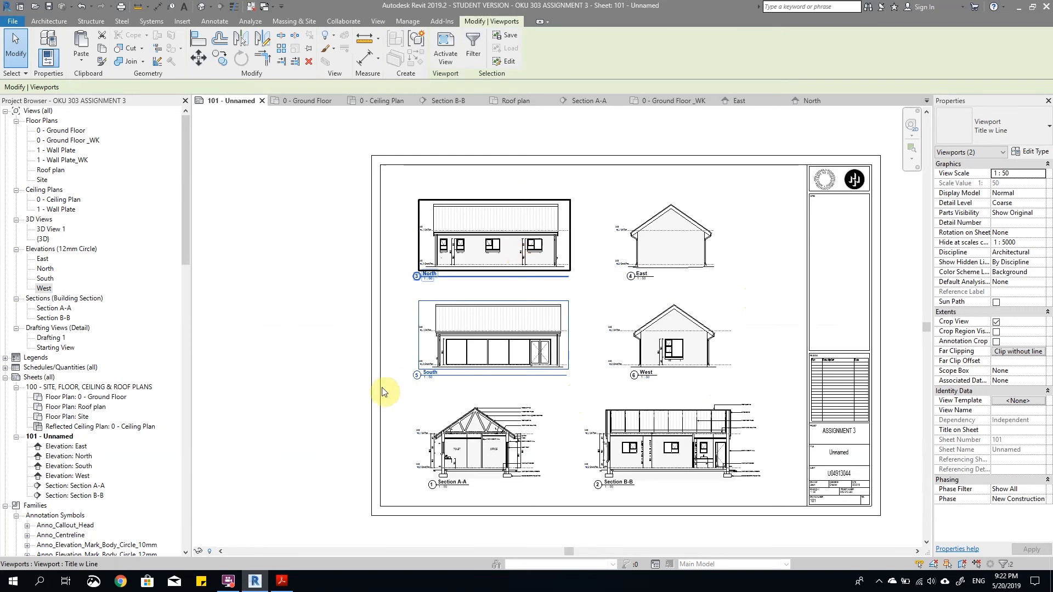
# Step: Move the South elevation's view title right, beneath the building, and shorten its title line
pyautogui.click(423, 374)
pyautogui.scroll(6, 425, 377)
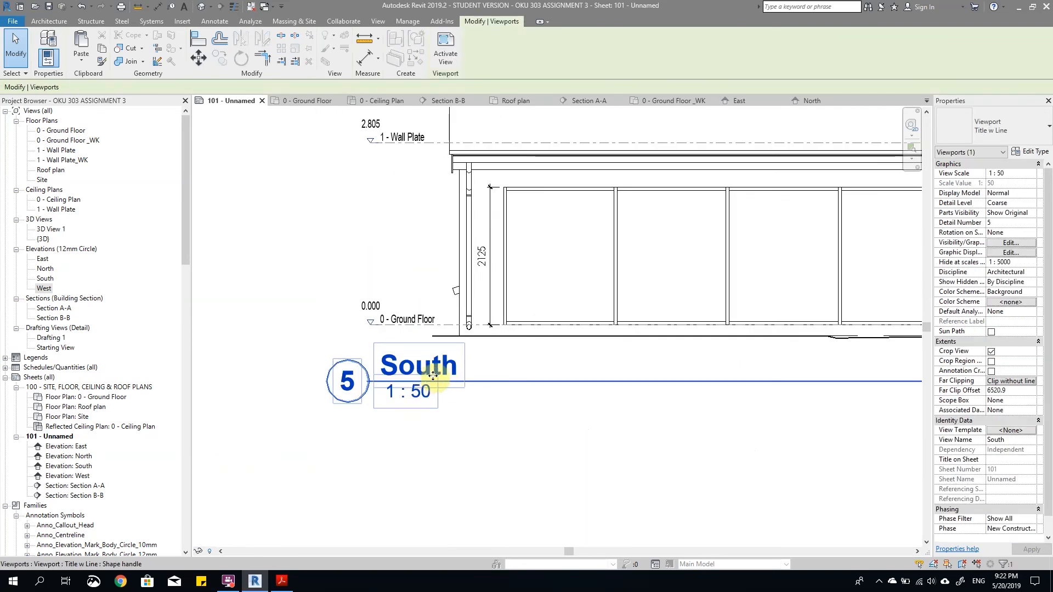
pyautogui.moveTo(514, 379); pyautogui.dragTo(481, 382)
pyautogui.scroll(-6, 481, 383)
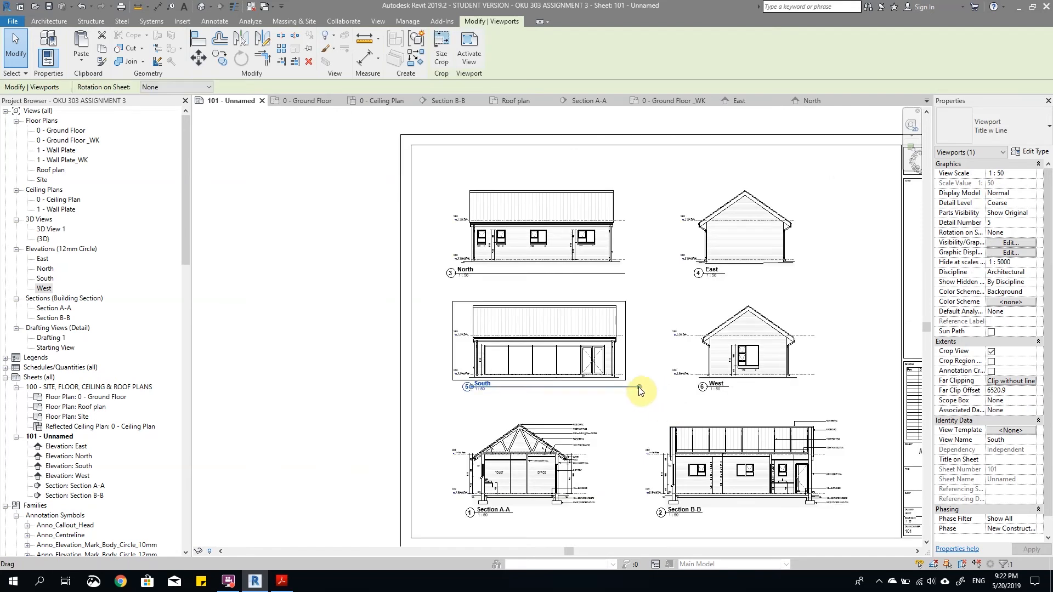
pyautogui.scroll(6, 471, 270)
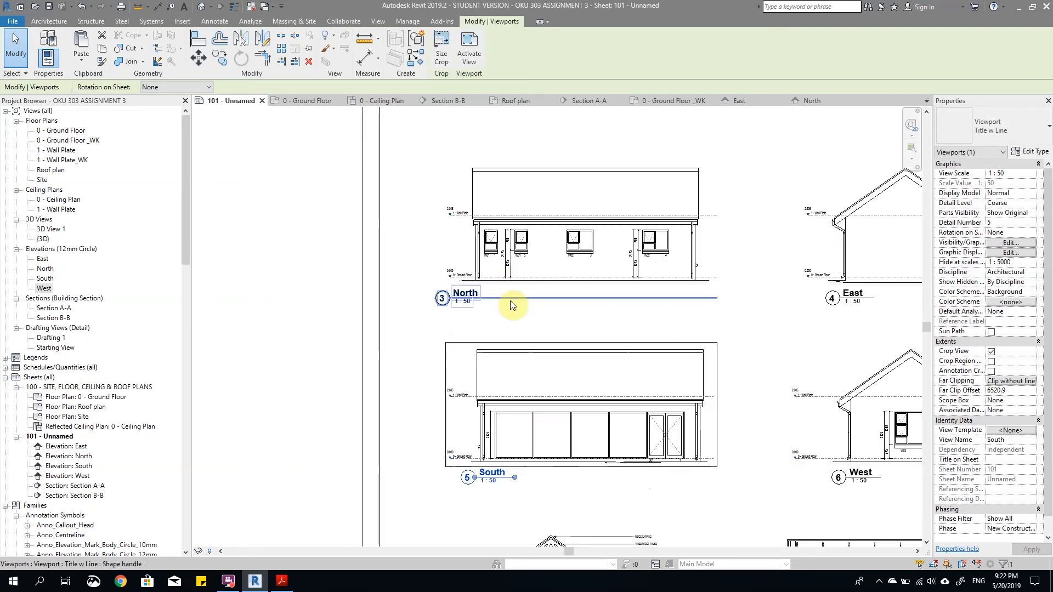
# Step: Move the North elevation's view title right to align with the South title and shorten its title line to match
pyautogui.moveTo(420, 296); pyautogui.dragTo(456, 296)
pyautogui.scroll(-6, 472, 313)
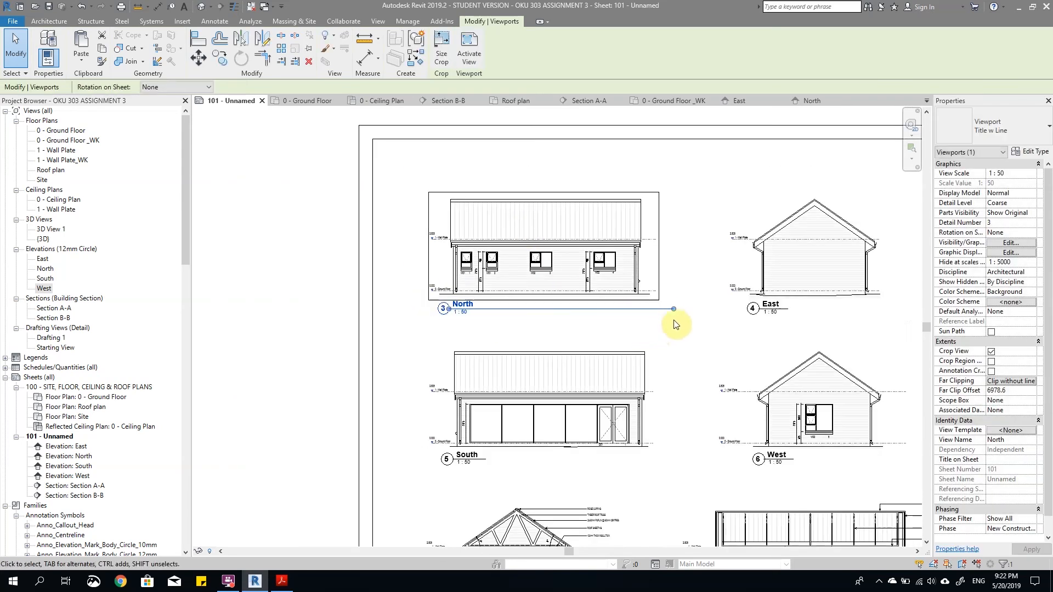
pyautogui.moveTo(673, 314); pyautogui.dragTo(487, 373)
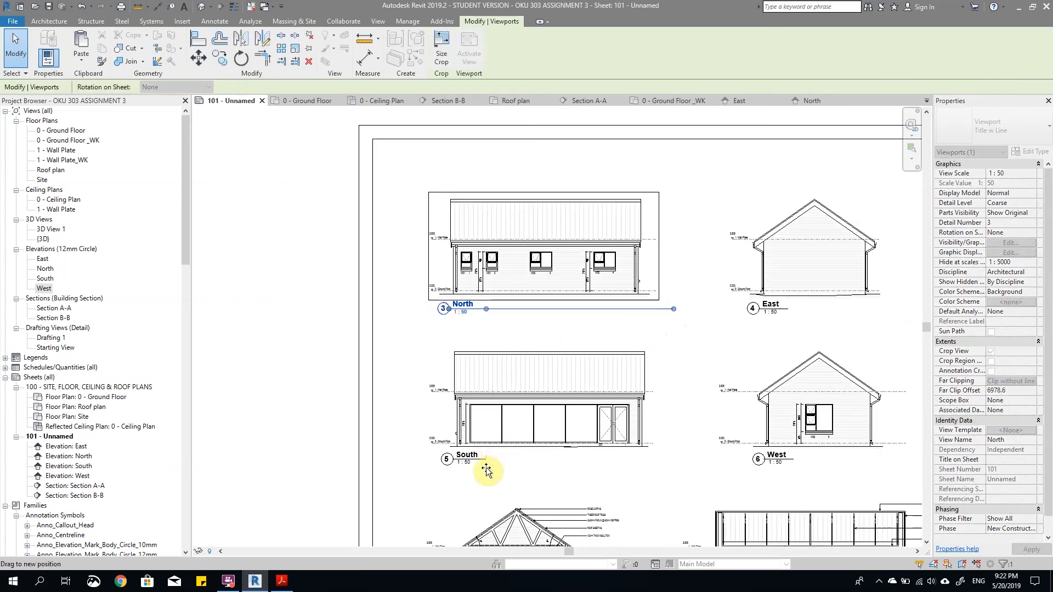
pyautogui.scroll(-3, 548, 324)
pyautogui.click(596, 331)
pyautogui.scroll(3, 596, 334)
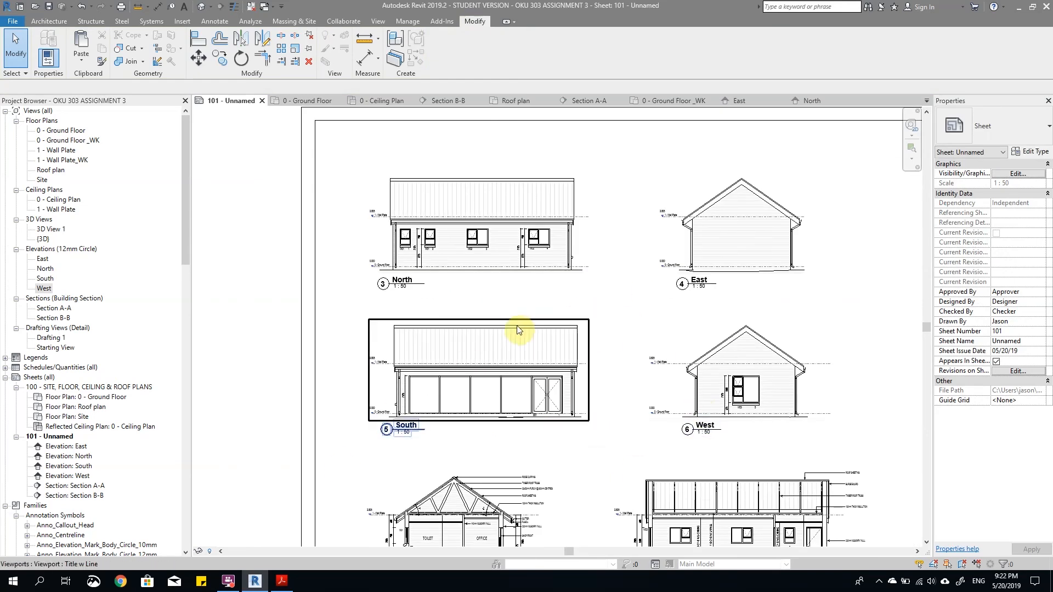
pyautogui.scroll(-3, 524, 328)
pyautogui.moveTo(709, 370); pyautogui.dragTo(458, 278)
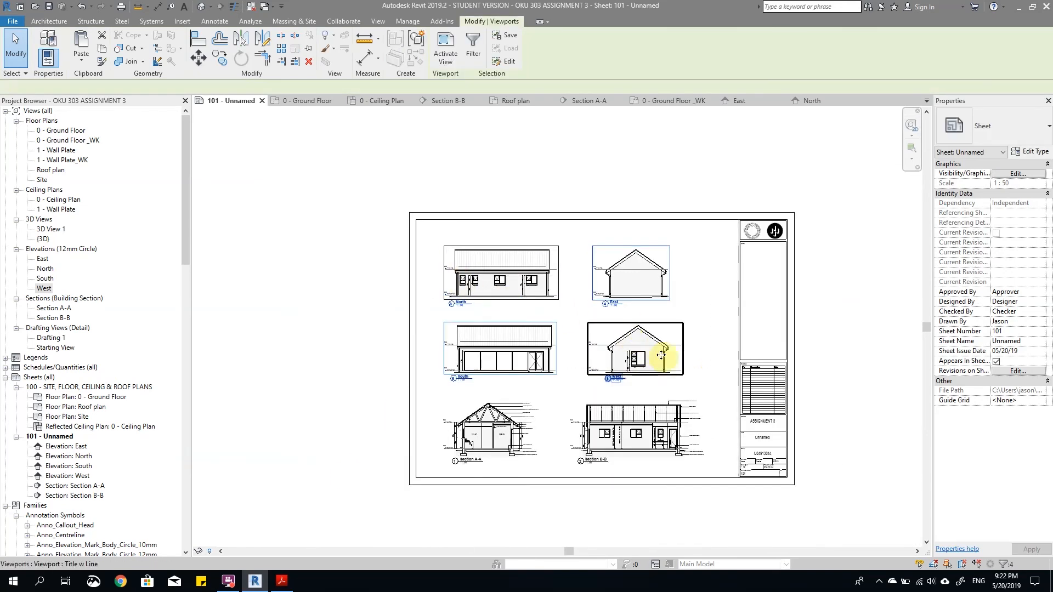
pyautogui.click(706, 372)
# Step: Activate the West elevation on the sheet, pull both ends of its level lines closer to the building, and deactivate the view
pyautogui.scroll(3, 680, 356)
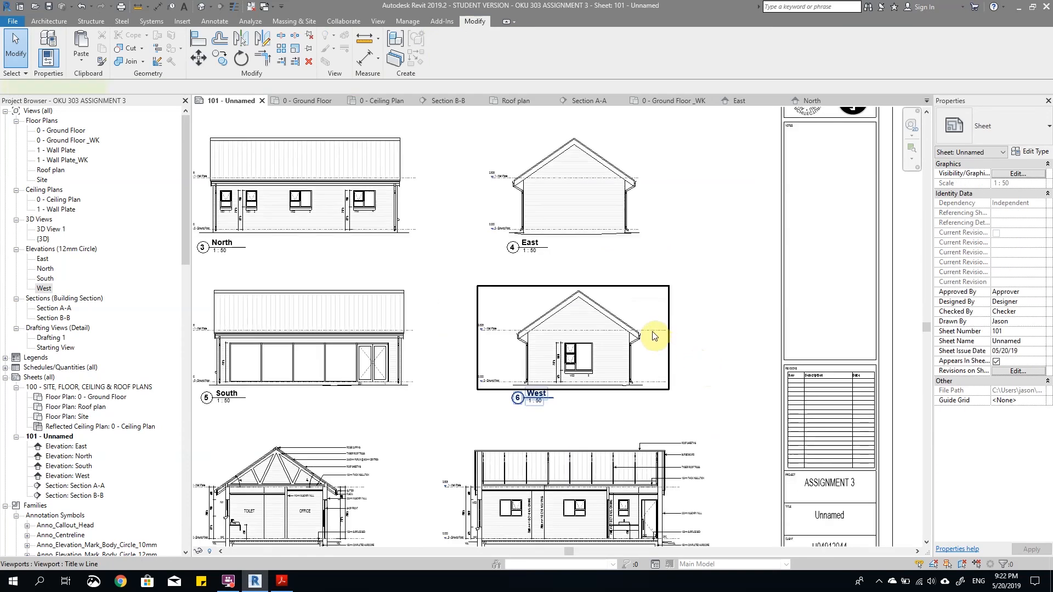
pyautogui.scroll(4, 471, 331)
pyautogui.scroll(2, 487, 339)
pyautogui.click(448, 334)
pyautogui.moveTo(448, 332); pyautogui.dragTo(510, 332)
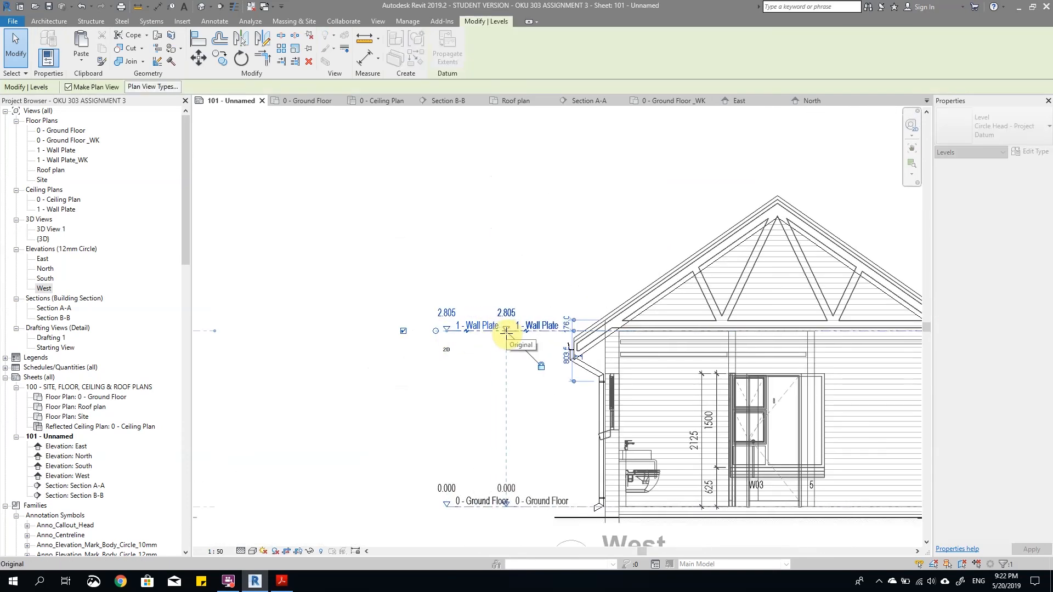
pyautogui.scroll(-4, 491, 395)
pyautogui.scroll(3, 757, 379)
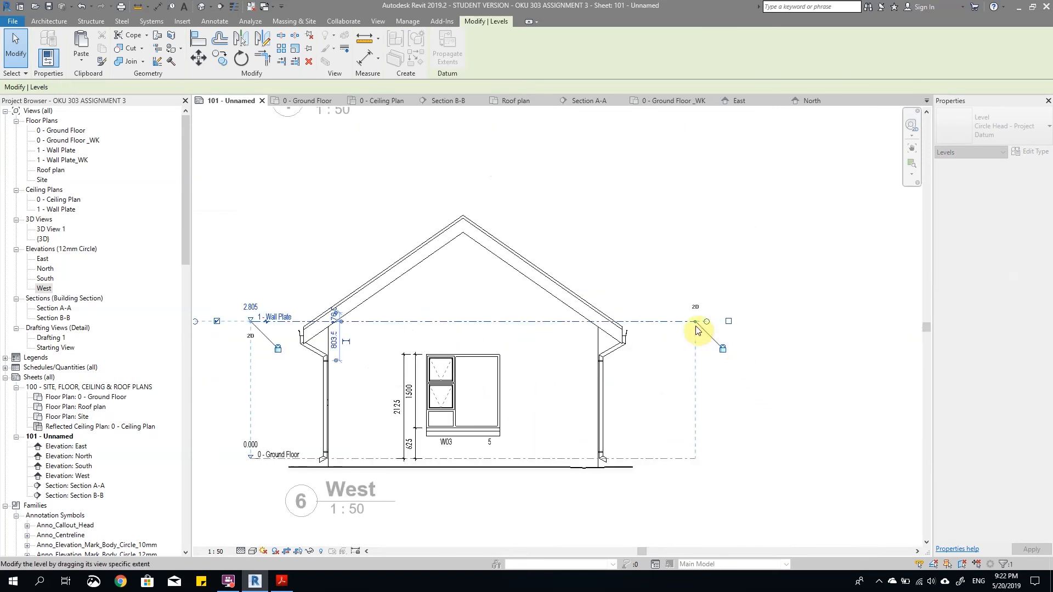
pyautogui.doubleClick(655, 227)
pyautogui.scroll(-4, 744, 382)
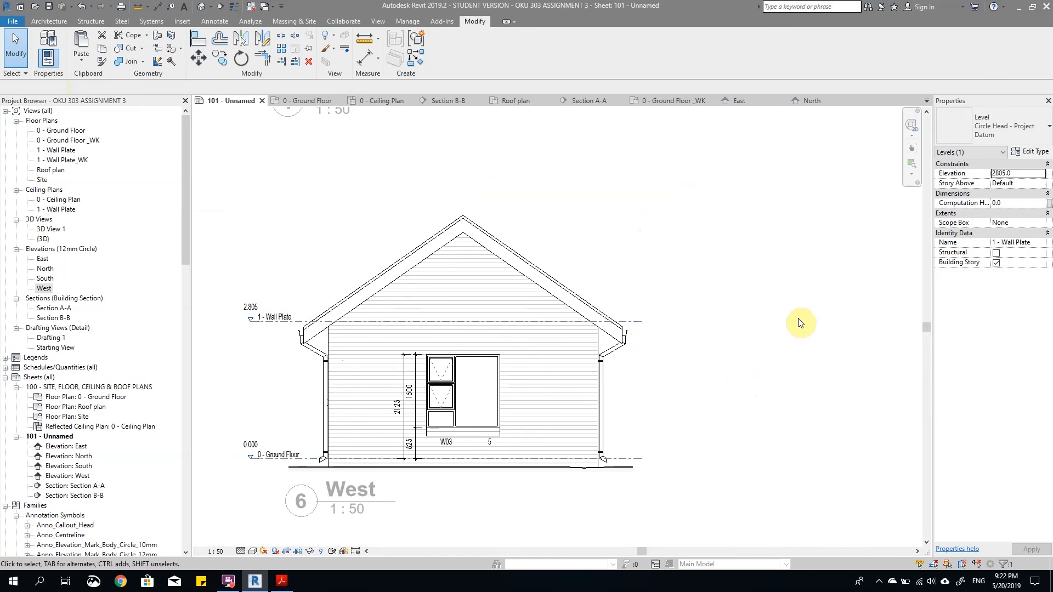
pyautogui.doubleClick(902, 334)
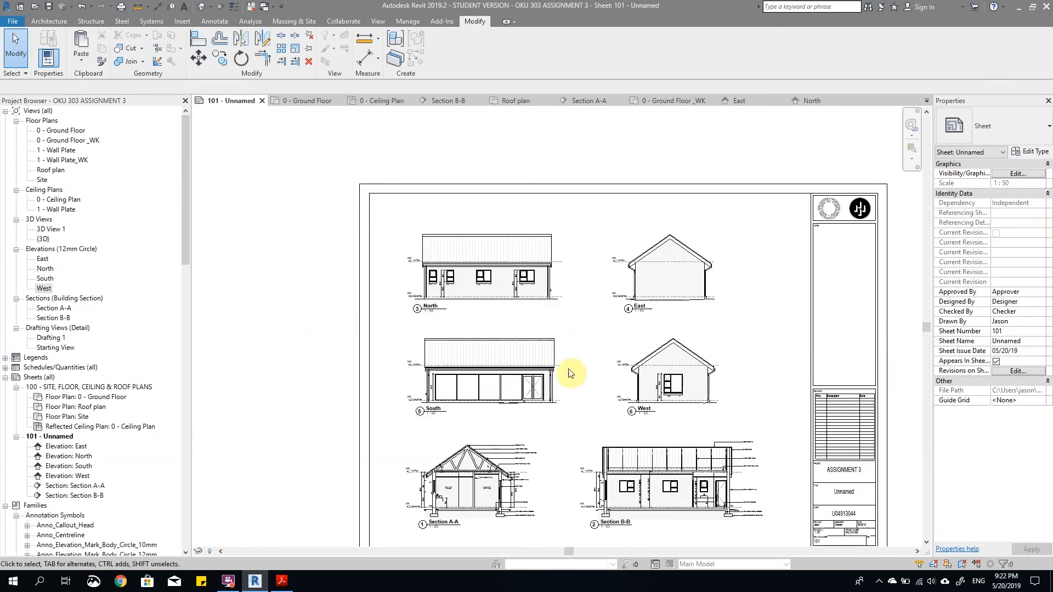
# Step: Review the sheet 101 layout, then open the North elevation and Section A-A to examine their annotations and dimensions
pyautogui.scroll(-2, 466, 384)
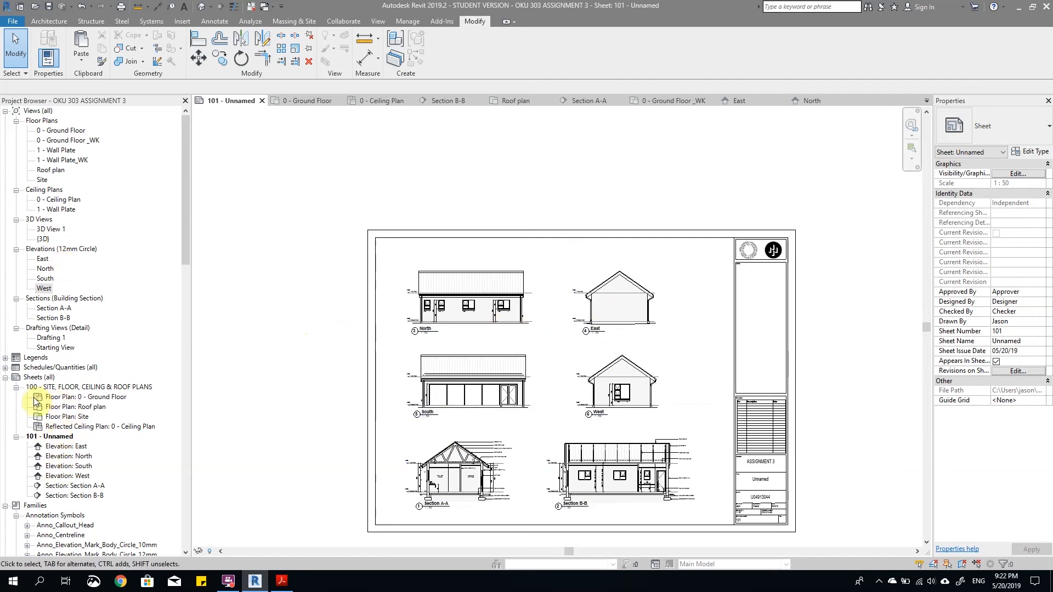
pyautogui.doubleClick(68, 455)
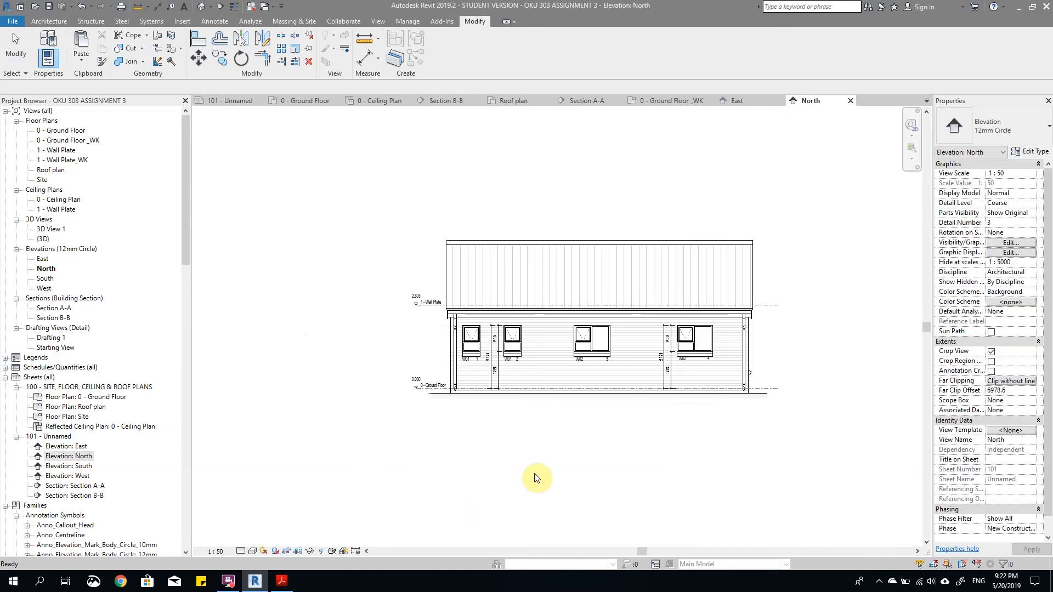
pyautogui.doubleClick(55, 310)
pyautogui.scroll(2, 784, 438)
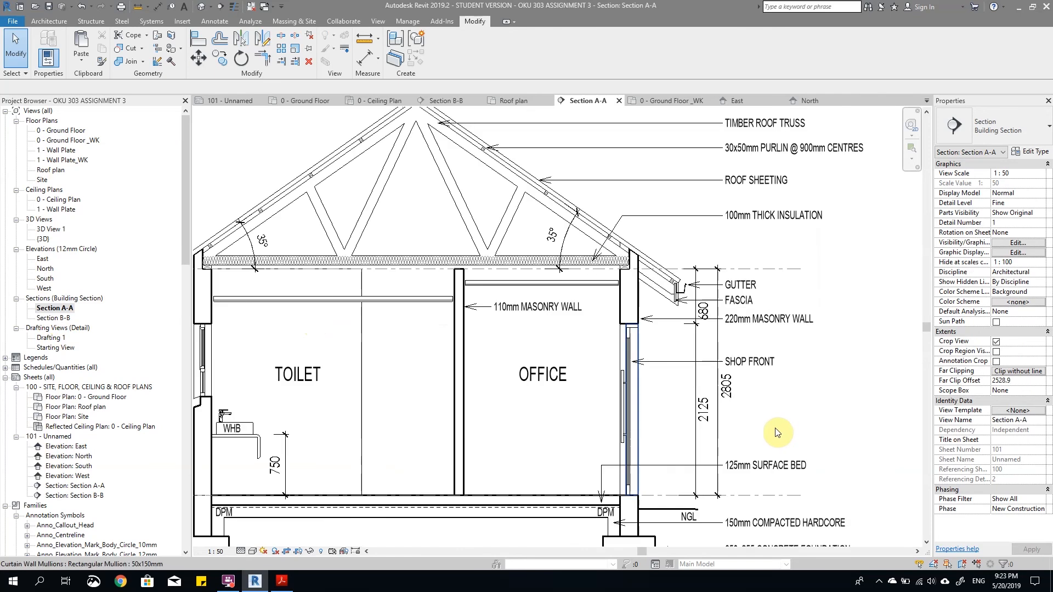
pyautogui.scroll(-3, 777, 433)
pyautogui.scroll(4, 697, 364)
pyautogui.scroll(-2, 615, 348)
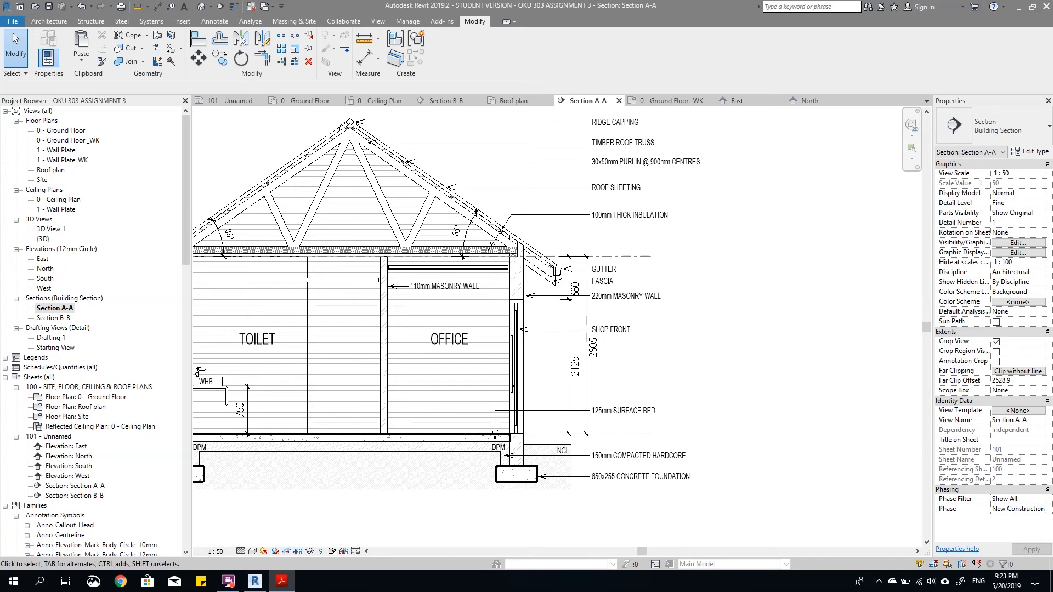
# Step: Select the RIDGE CAPPING, ROOF SHEETING, GUTTER, FASCIA and 220mm MASONRY WALL notes beside Section A-A
pyautogui.scroll(1, 630, 195)
pyautogui.click(616, 160)
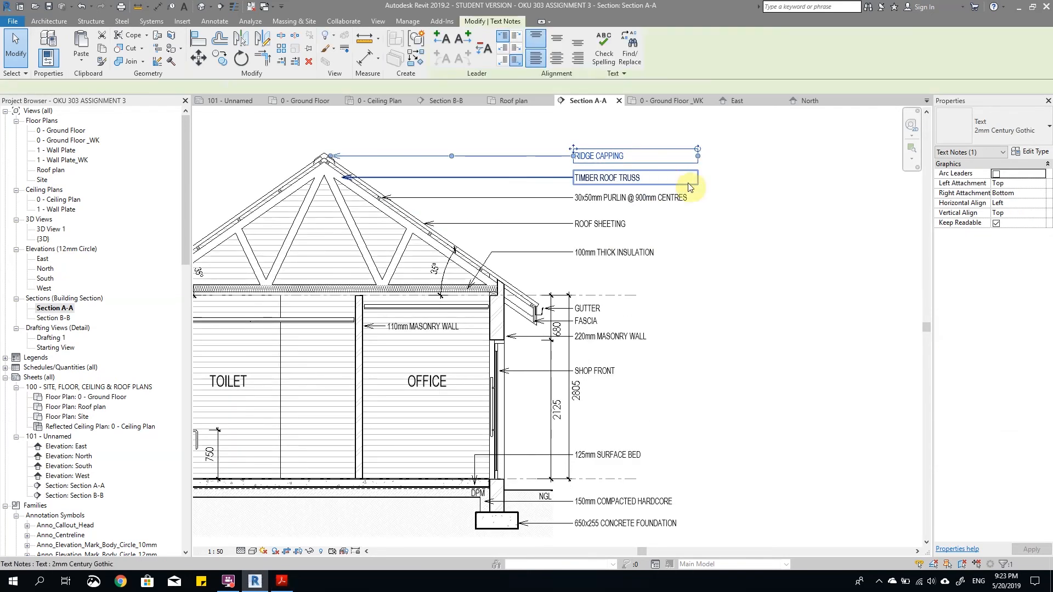
pyautogui.keyDown('ctrl'); pyautogui.click(614, 226); pyautogui.keyUp('ctrl')
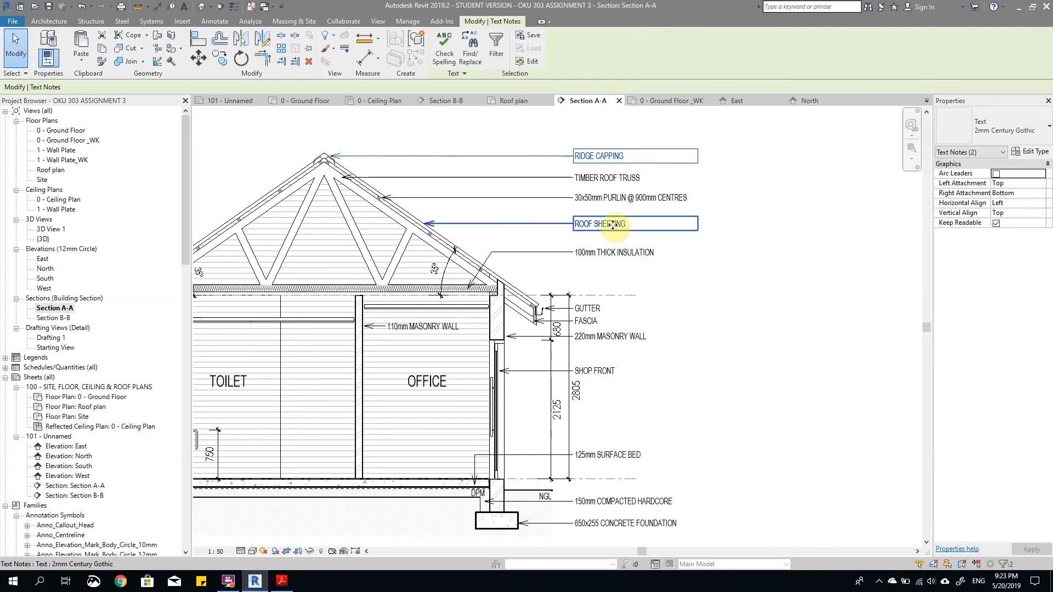
pyautogui.keyDown('ctrl'); pyautogui.click(613, 309); pyautogui.keyUp('ctrl')
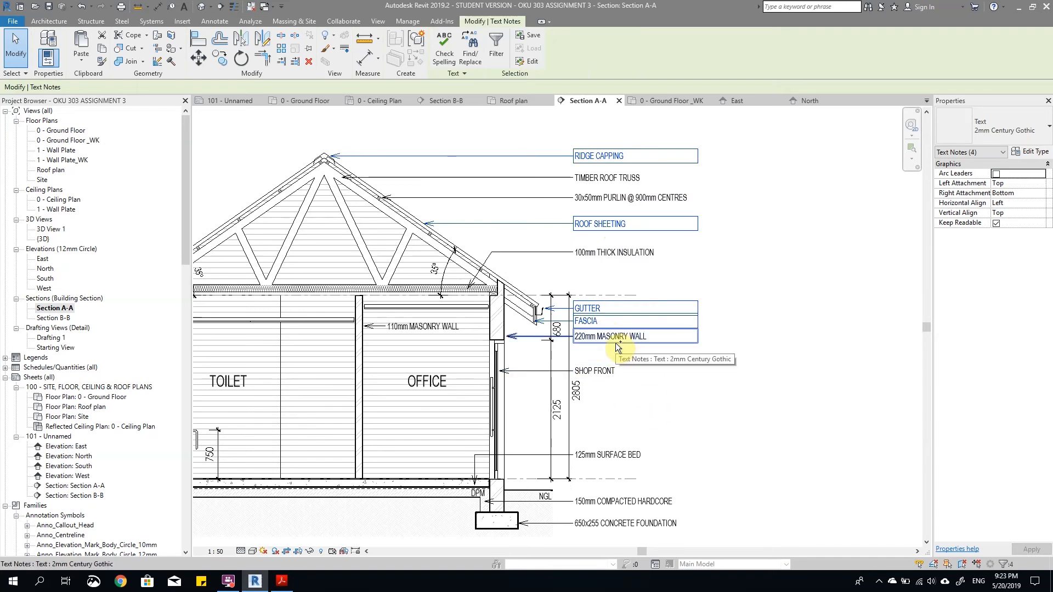
pyautogui.keyDown('ctrl'); pyautogui.click(615, 343); pyautogui.keyUp('ctrl')
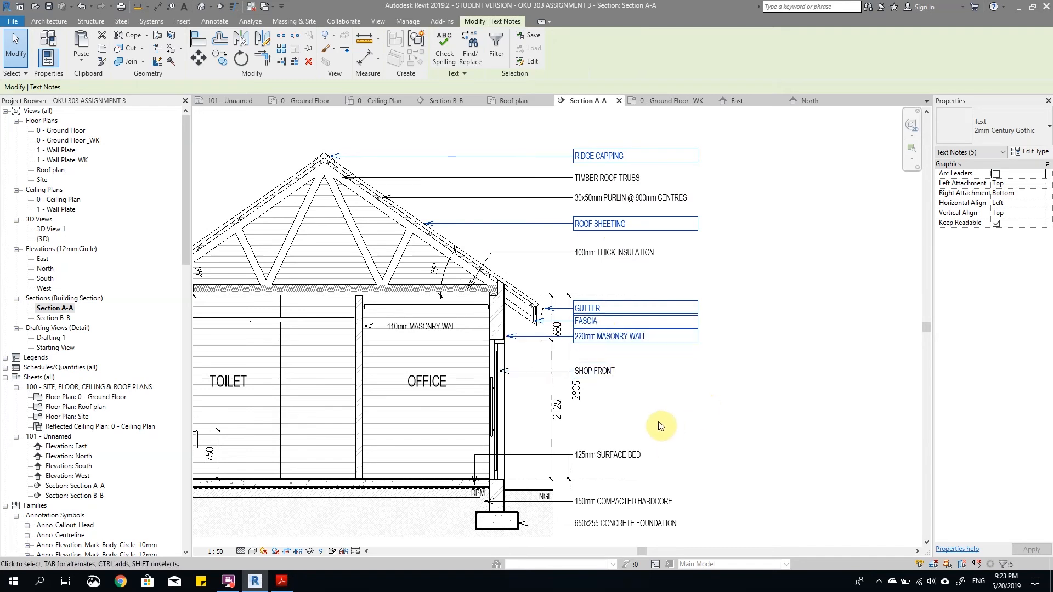
pyautogui.scroll(-2, 582, 486)
pyautogui.scroll(2, 585, 486)
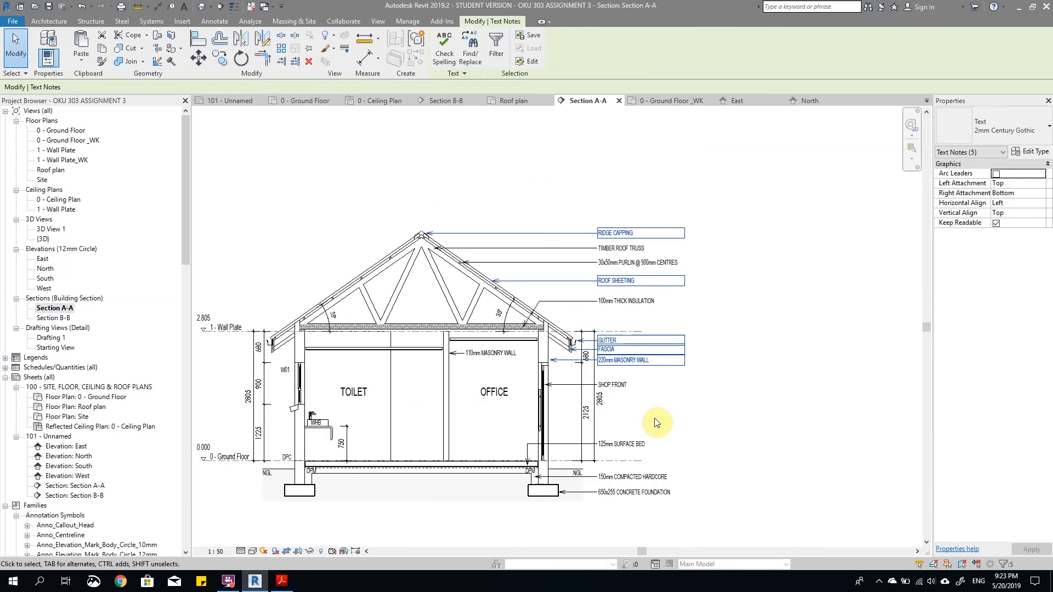
# Step: Add one NGL label and the DPC label to the selected section notes and copy them all
pyautogui.scroll(3, 589, 476)
pyautogui.keyDown('ctrl'); pyautogui.click(589, 476); pyautogui.keyUp('ctrl')
pyautogui.scroll(2, 559, 476)
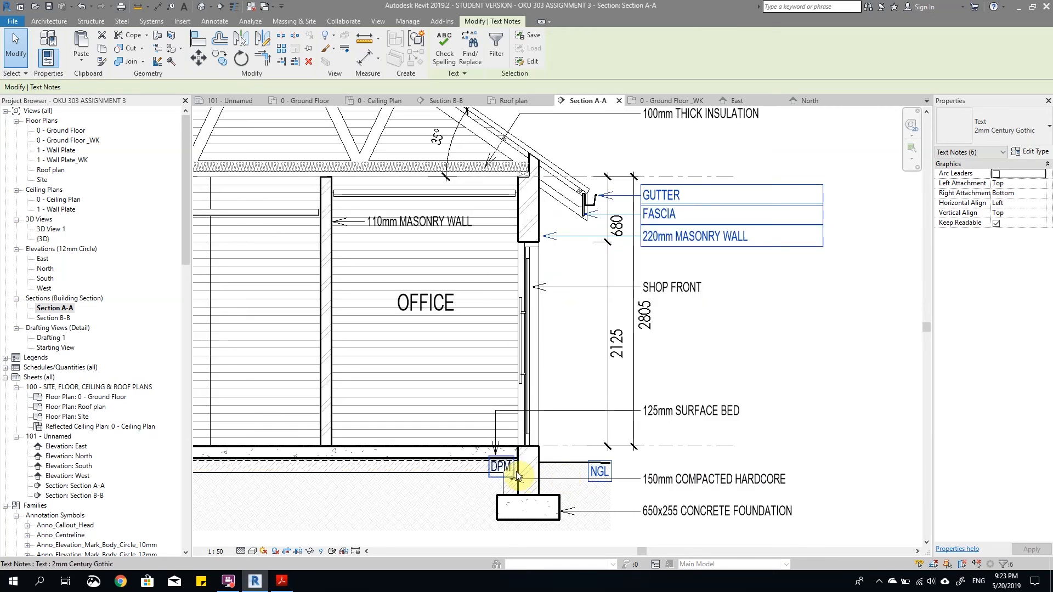
pyautogui.scroll(-3, 793, 437)
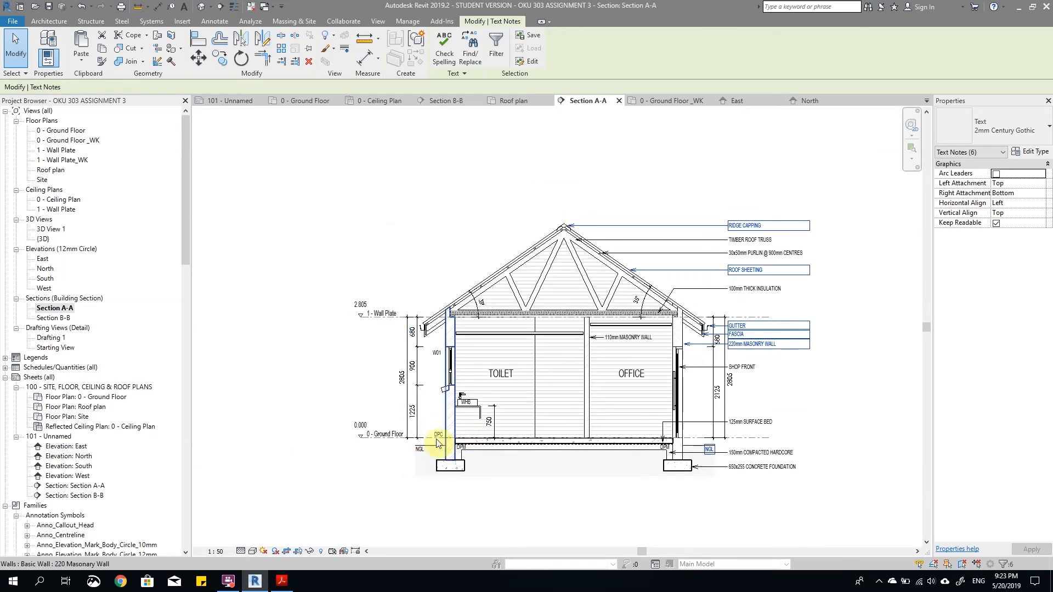
pyautogui.scroll(2, 433, 437)
pyautogui.keyDown('ctrl'); pyautogui.click(434, 437); pyautogui.keyUp('ctrl')
pyautogui.scroll(-2, 466, 427)
pyautogui.scroll(-2, 571, 404)
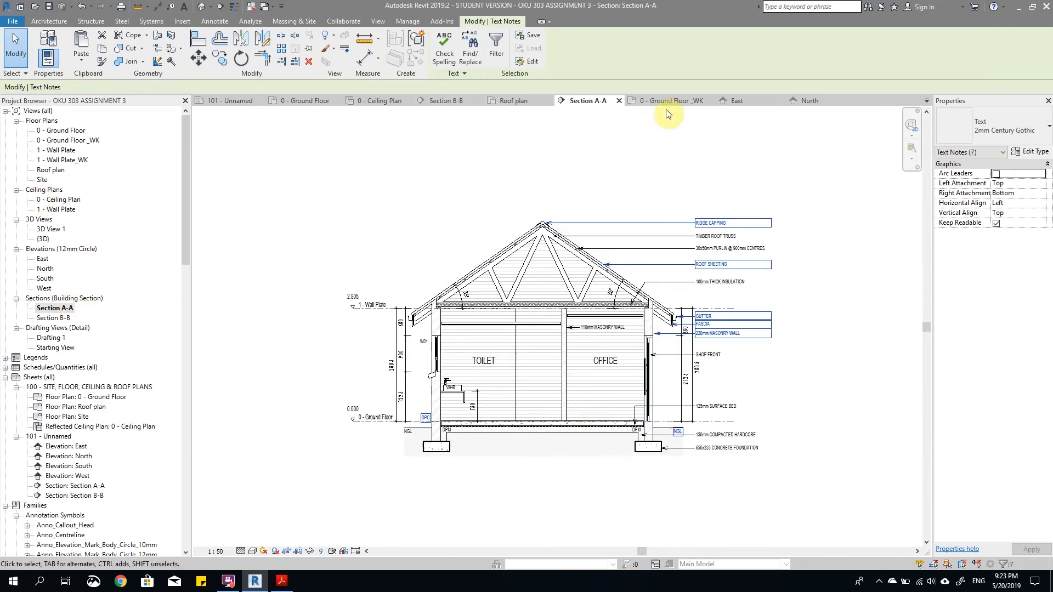
# Step: Paste the copied notes into the North elevation and position them beside the building's right end
pyautogui.click(806, 102)
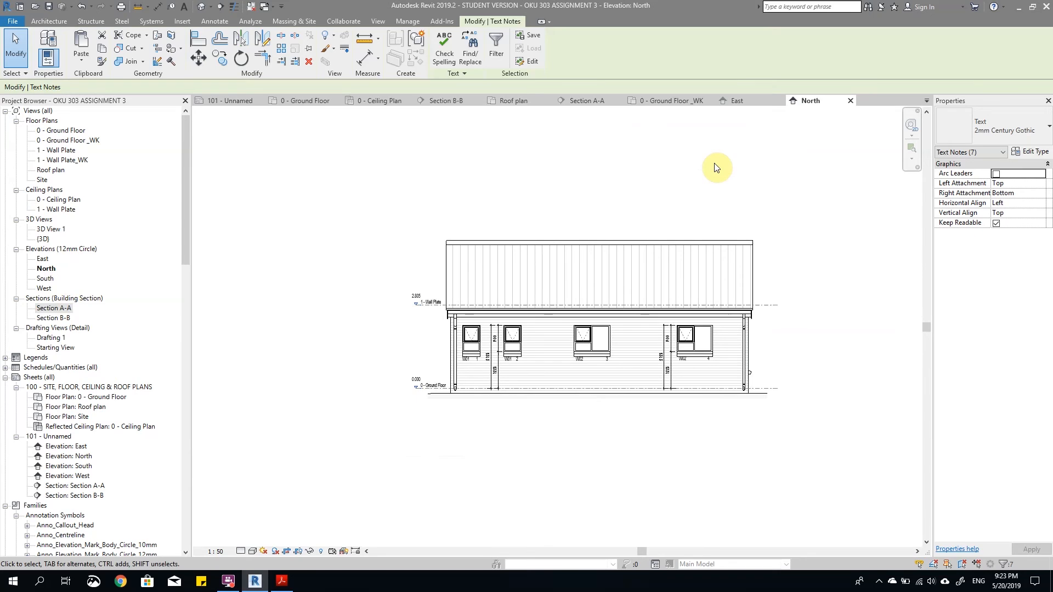
pyautogui.hotkey('ctrl', 'v')
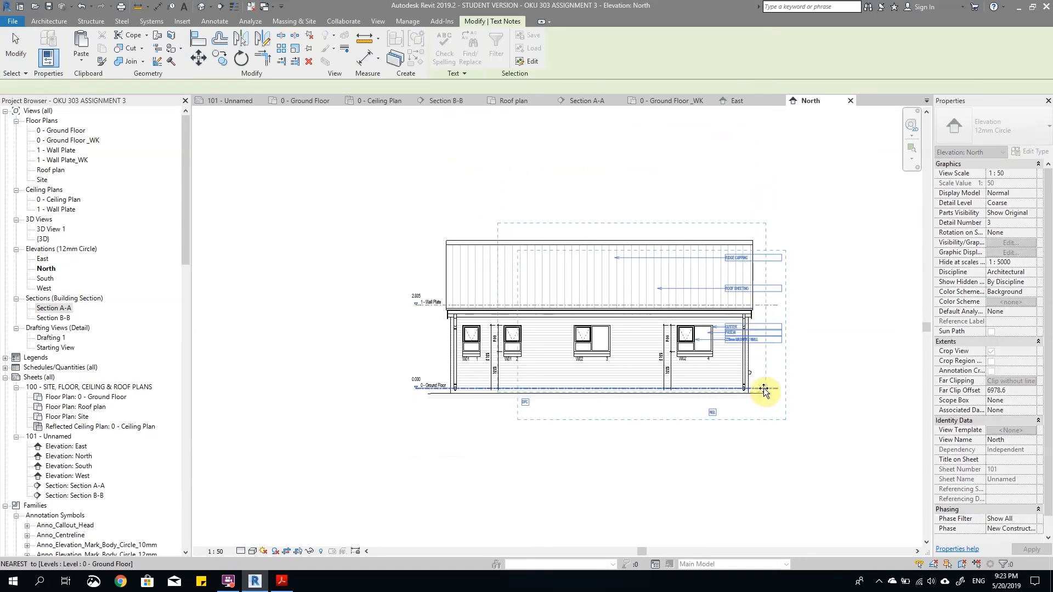
pyautogui.click(765, 393)
pyautogui.press('Right')
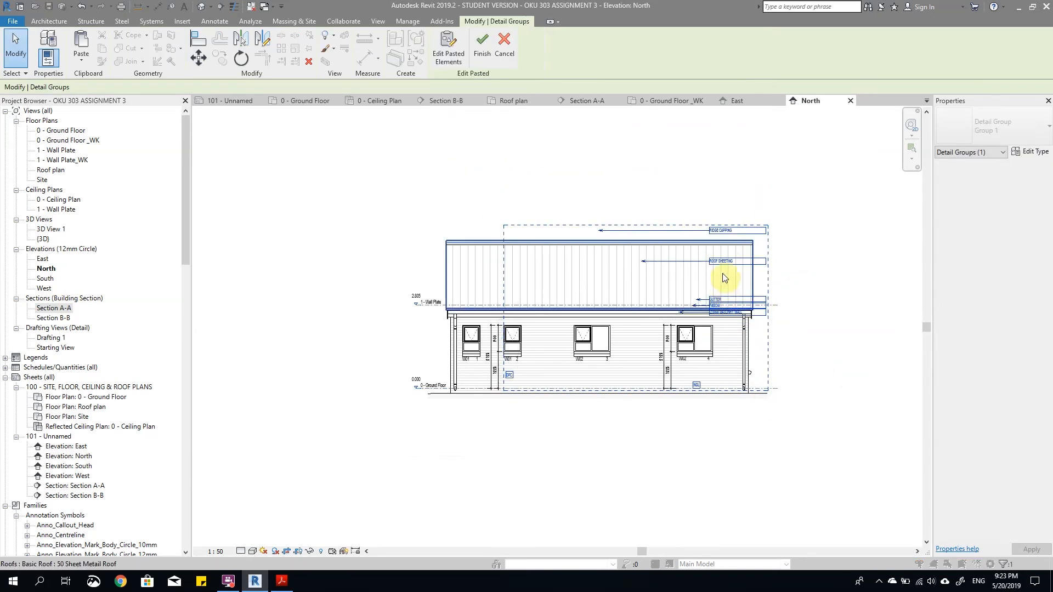
pyautogui.moveTo(724, 263); pyautogui.dragTo(778, 275)
pyautogui.scroll(3, 792, 341)
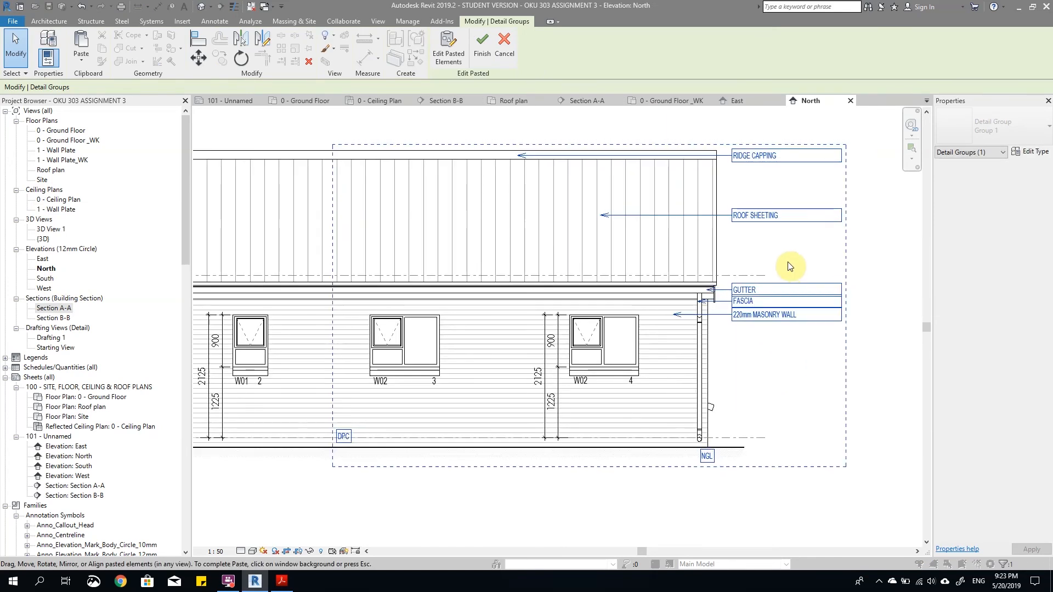
pyautogui.click(770, 169)
# Step: Raise the RIDGE CAPPING note above the roof and bend its leader so the arrow points down onto the ridge
pyautogui.scroll(1, 750, 203)
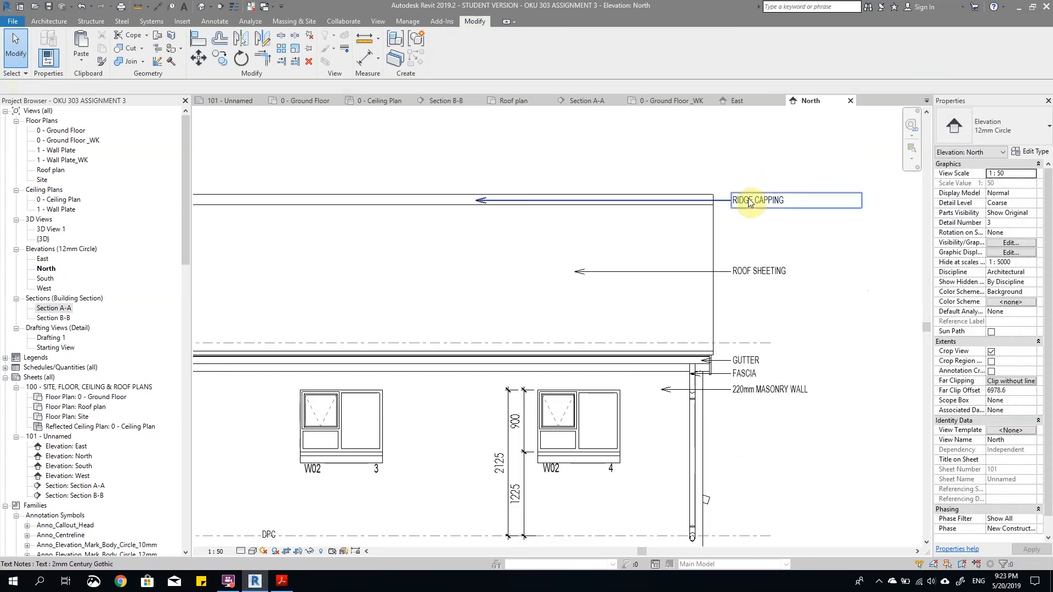
pyautogui.moveTo(750, 202); pyautogui.dragTo(723, 171)
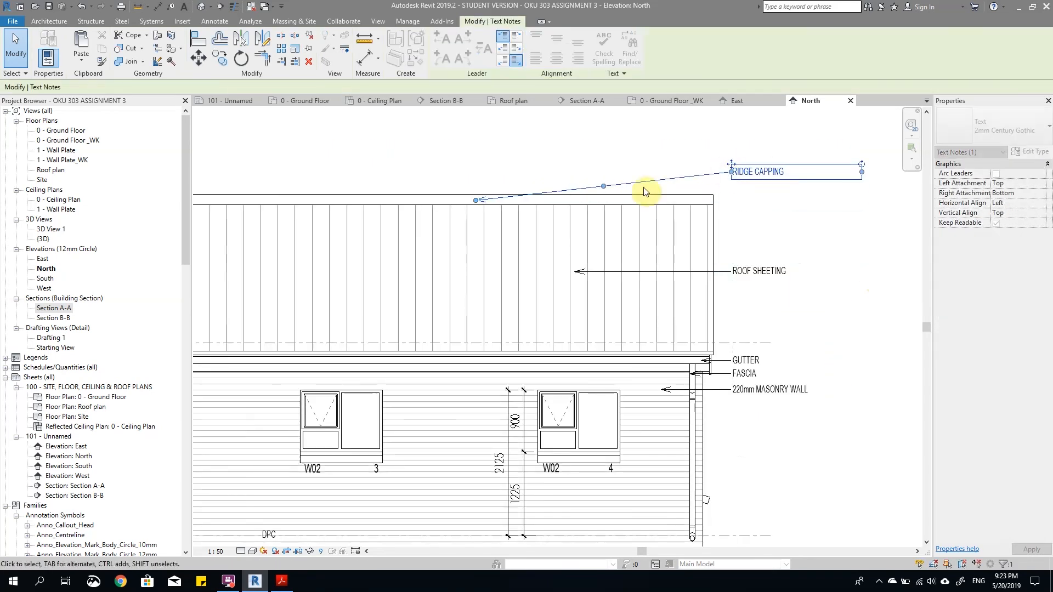
pyautogui.moveTo(603, 186); pyautogui.dragTo(657, 171)
pyautogui.moveTo(503, 200); pyautogui.dragTo(657, 200)
pyautogui.click(757, 237)
# Step: Raise the ROOF SHEETING note slightly and shorten its leader to end near the roof's right edge
pyautogui.scroll(-2, 757, 238)
pyautogui.click(752, 261)
pyautogui.moveTo(752, 256); pyautogui.dragTo(759, 244)
pyautogui.moveTo(623, 249); pyautogui.dragTo(676, 247)
# Step: Move the 220mm MASONRY WALL note down to open space beneath the FASCIA note
pyautogui.click(749, 336)
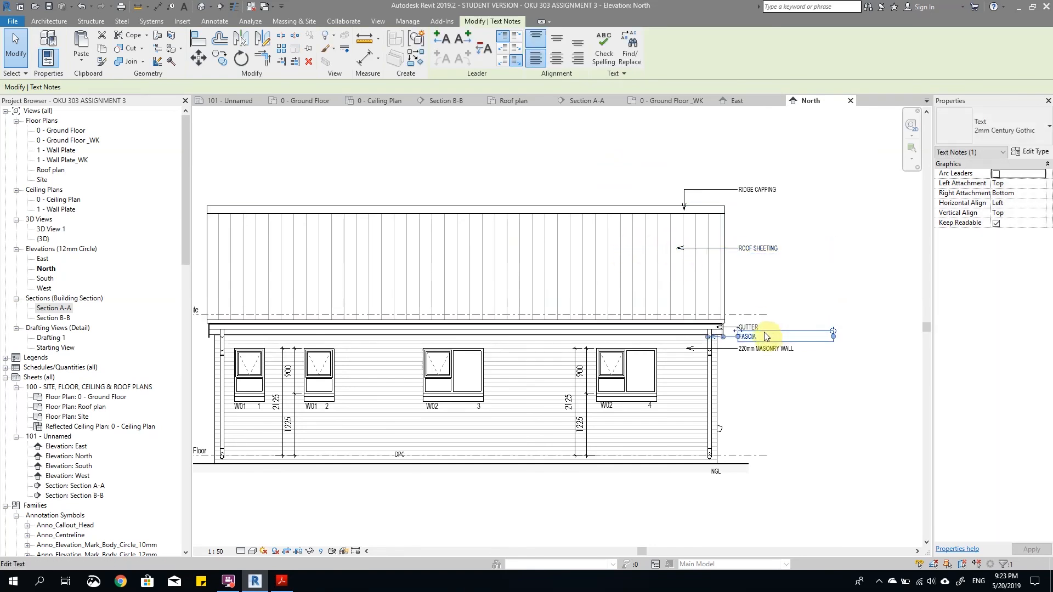
pyautogui.scroll(2, 754, 338)
pyautogui.scroll(2, 747, 343)
pyautogui.click(741, 390)
pyautogui.moveTo(745, 367); pyautogui.dragTo(763, 399)
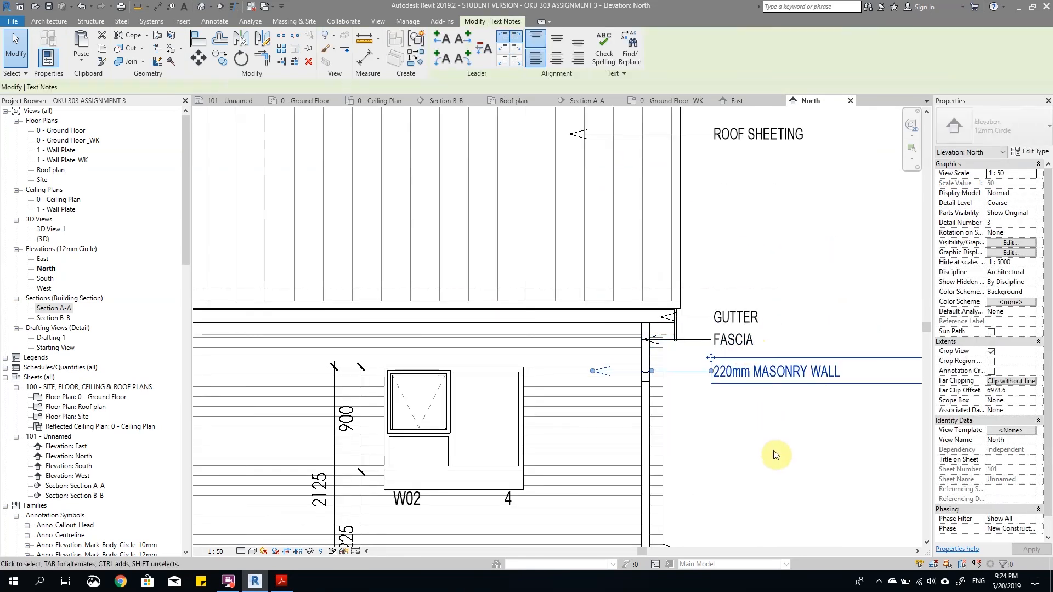
pyautogui.press('Down')
pyautogui.press('Down')
pyautogui.press('Down')
# Step: Move the FASCIA note down below GUTTER and bend its leader so the arrow points up at the fascia
pyautogui.click(730, 349)
pyautogui.press('Down')
pyautogui.press('Down')
pyautogui.press('Down')
pyautogui.press('Down')
pyautogui.press('Down')
pyautogui.press('Down')
pyautogui.press('Down')
pyautogui.press('Down')
pyautogui.press('Down')
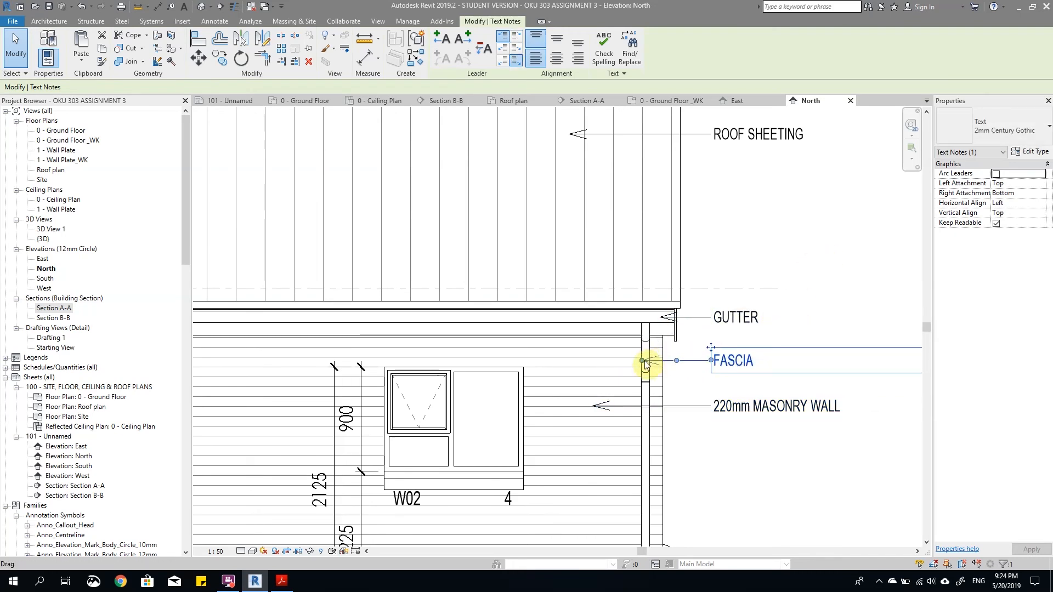
pyautogui.moveTo(645, 365); pyautogui.dragTo(597, 360)
pyautogui.click(851, 276)
# Step: Adjust the GUTTER note's leader so its arrowhead lies slightly further into the gutter
pyautogui.scroll(-2, 739, 296)
pyautogui.click(747, 308)
pyautogui.scroll(2, 707, 309)
pyautogui.moveTo(682, 314); pyautogui.dragTo(672, 313)
pyautogui.scroll(-4, 653, 276)
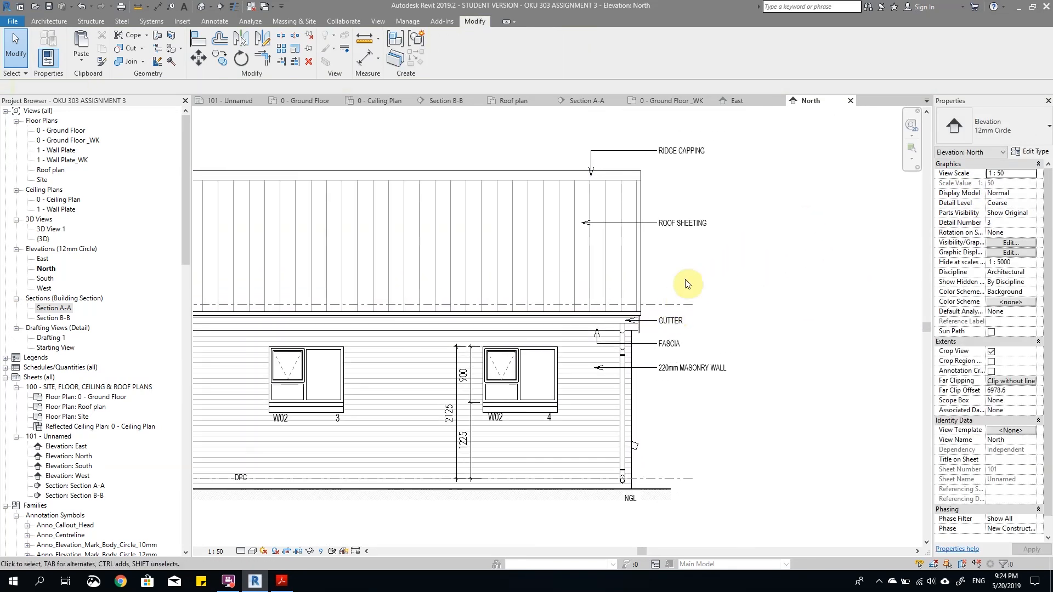
# Step: Move the 220mm MASONRY WALL note down the wall to below window 4's sill level
pyautogui.click(698, 359)
pyautogui.click(756, 404)
pyautogui.moveTo(673, 366); pyautogui.dragTo(673, 396)
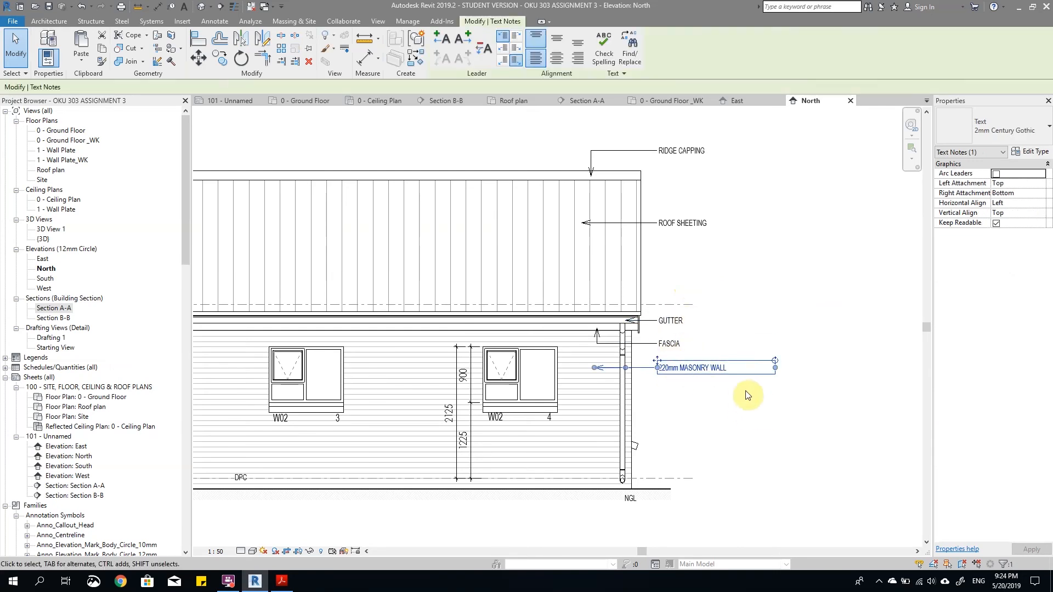
pyautogui.press('Down')
pyautogui.press('Down')
pyautogui.press('Down')
pyautogui.press('Down')
pyautogui.press('Down')
pyautogui.press('Down')
pyautogui.press('Down')
pyautogui.press('Down')
pyautogui.press('Down')
pyautogui.press('Down')
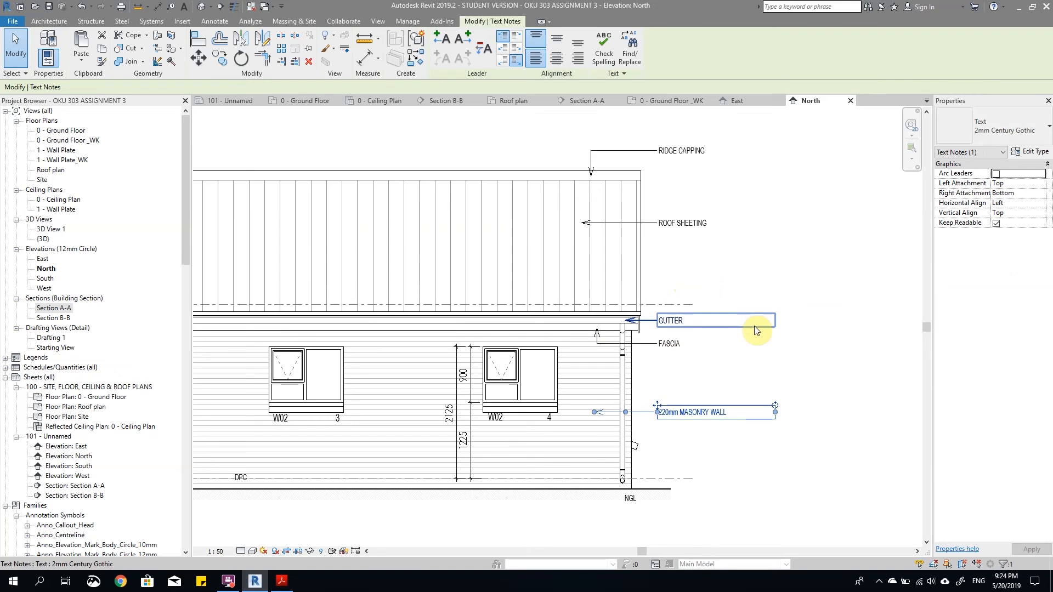
pyautogui.press('Down')
pyautogui.press('Down')
pyautogui.press('Down')
pyautogui.press('Down')
pyautogui.press('Down')
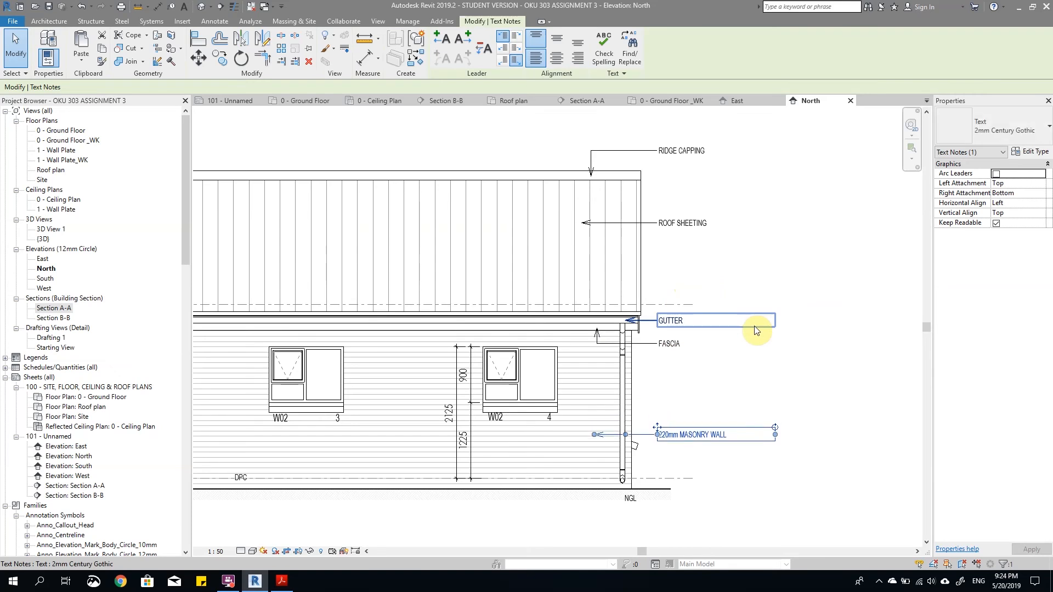
pyautogui.press('Down')
pyautogui.press('Up')
pyautogui.press('Up')
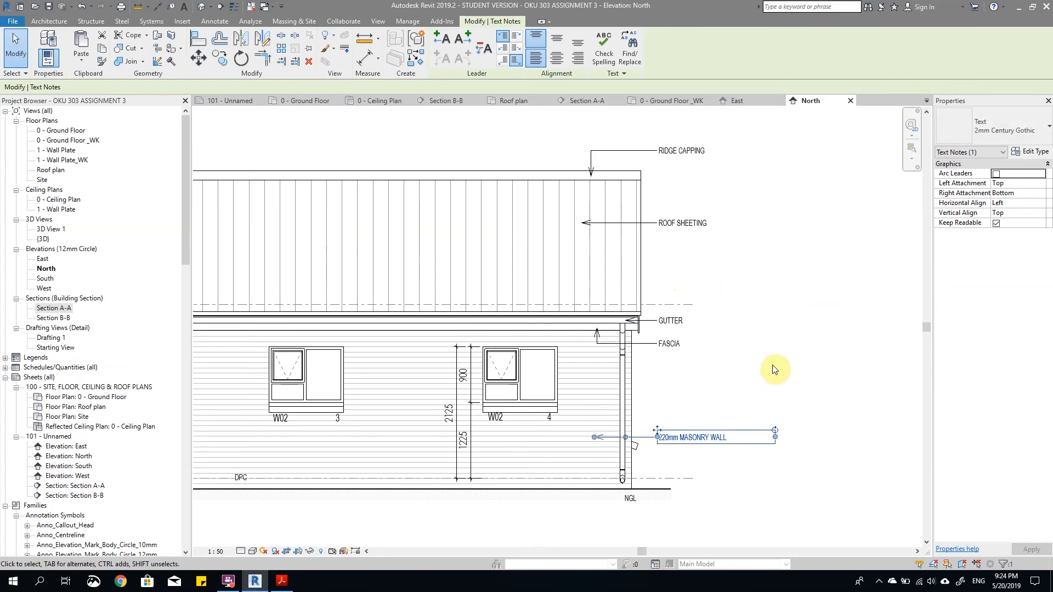
pyautogui.click(774, 366)
# Step: Copy the 220mm MASONRY WALL note twice above the original and extend the middle copy's leader to window 4's sill
pyautogui.click(684, 441)
pyautogui.scroll(1, 664, 428)
pyautogui.moveTo(656, 431); pyautogui.dragTo(656, 398)
pyautogui.scroll(2, 597, 419)
pyautogui.moveTo(572, 397); pyautogui.dragTo(505, 398)
# Step: Change the middle copied note's text to BRICK ON EDGE SILL
pyautogui.doubleClick(723, 398)
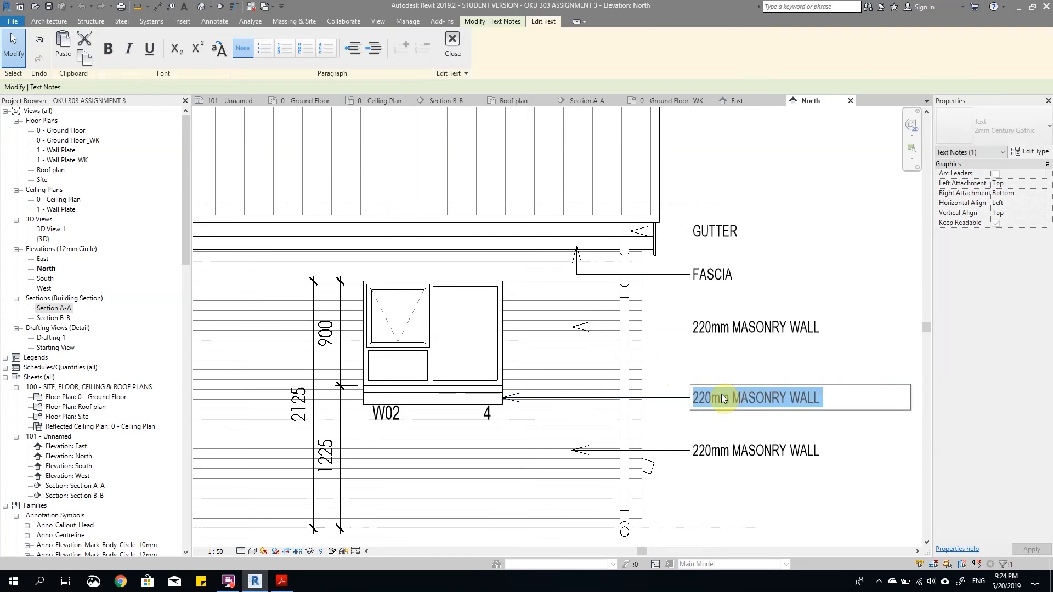
pyautogui.write('BR')
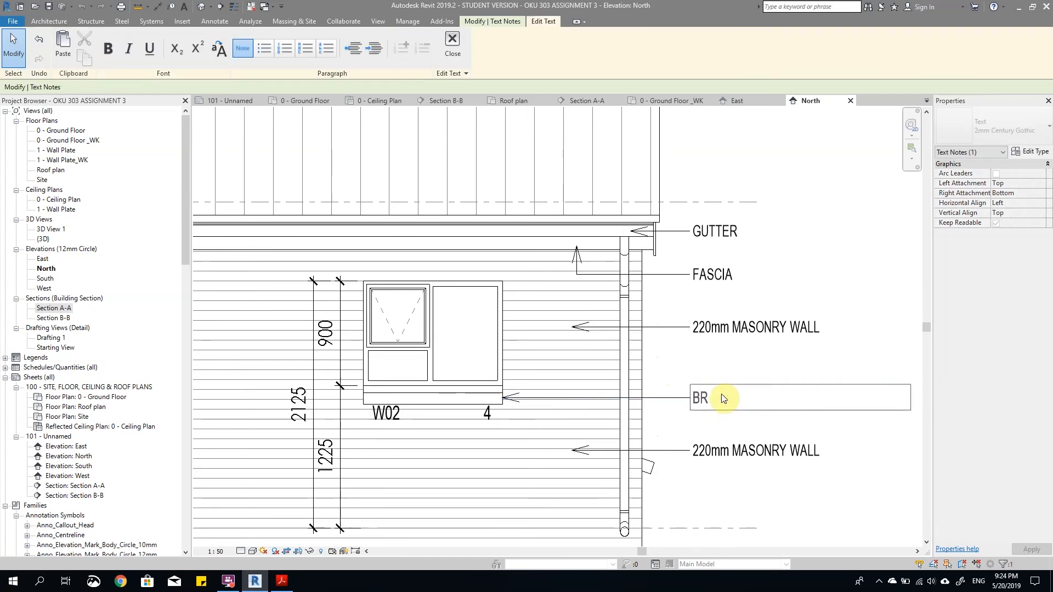
pyautogui.write('ICK ON EDGE SILL')
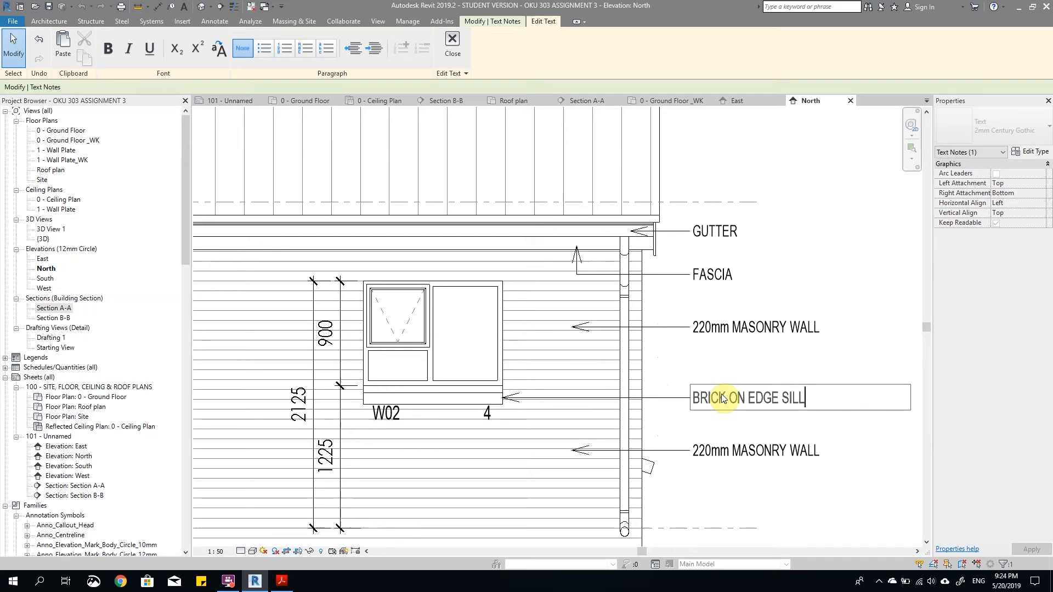
pyautogui.click(718, 328)
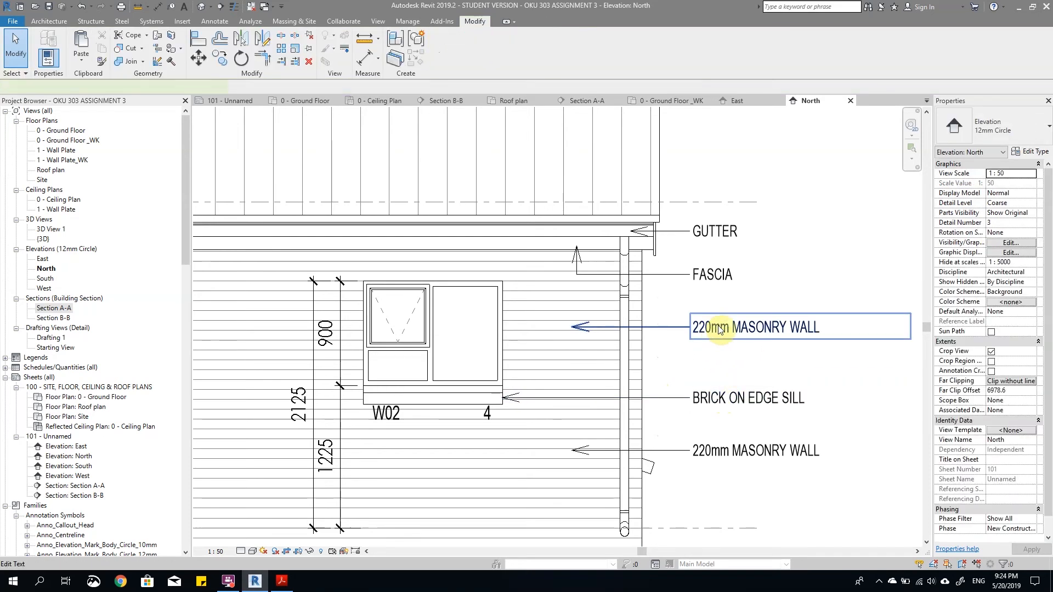
# Step: Change the upper masonry wall note's text to ALUMINUM WINDOW and extend its leader onto window 4
pyautogui.click(720, 329)
pyautogui.tripleClick(718, 327)
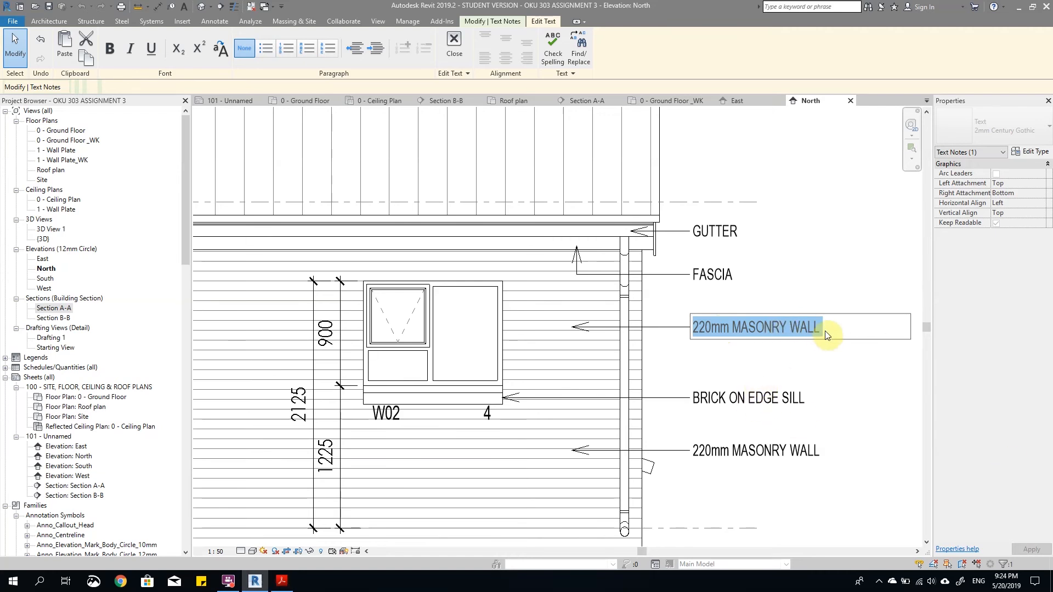
pyautogui.press('Delete')
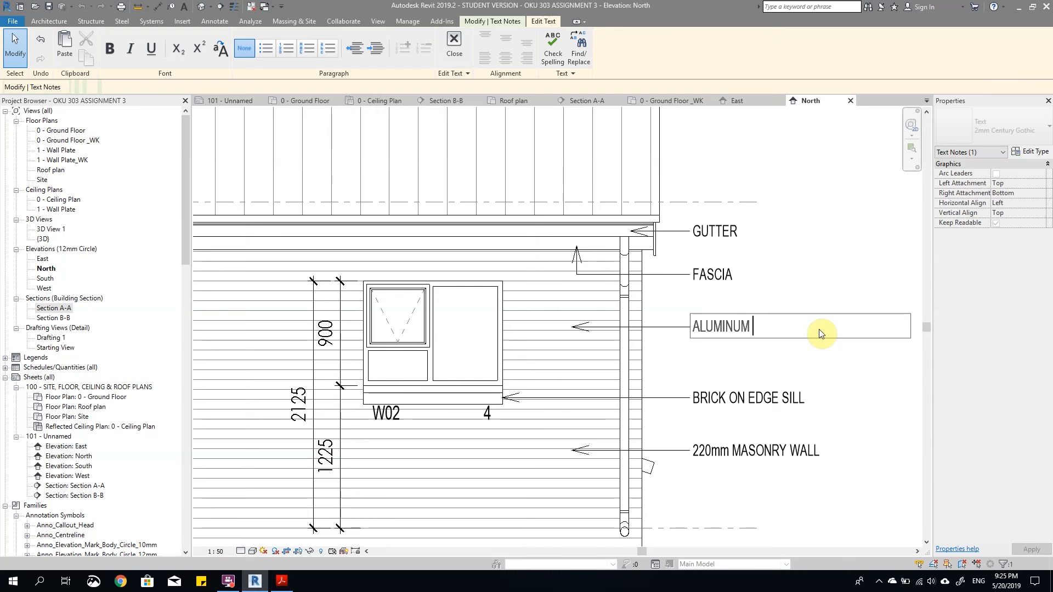
pyautogui.write('WINDO')
pyautogui.click(843, 354)
pyautogui.moveTo(572, 327); pyautogui.dragTo(463, 325)
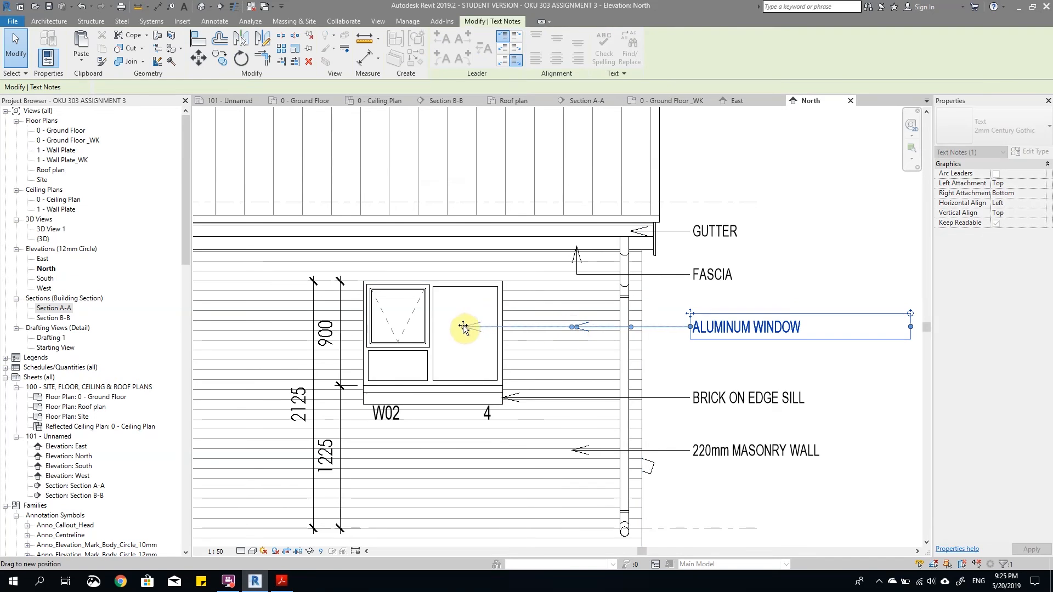
pyautogui.press('Escape')
pyautogui.scroll(-3, 713, 337)
# Step: Narrow the text boxes of the ALUMINUM WINDOW, BRICK ON EDGE SILL, 220mm MASONRY WALL, GUTTER and FASCIA notes to fit their text
pyautogui.click(722, 331)
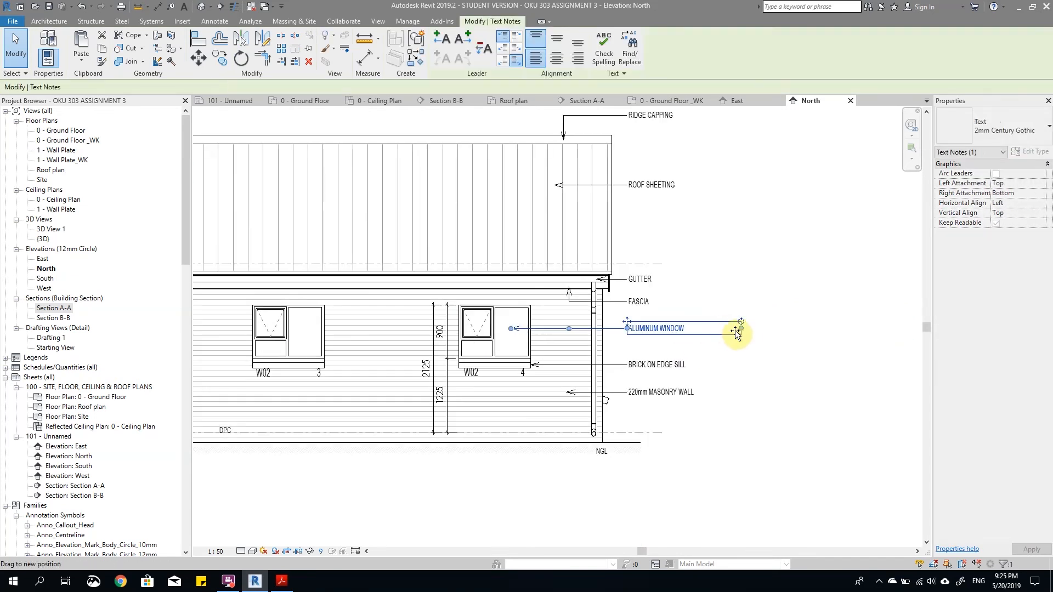
pyautogui.click(715, 366)
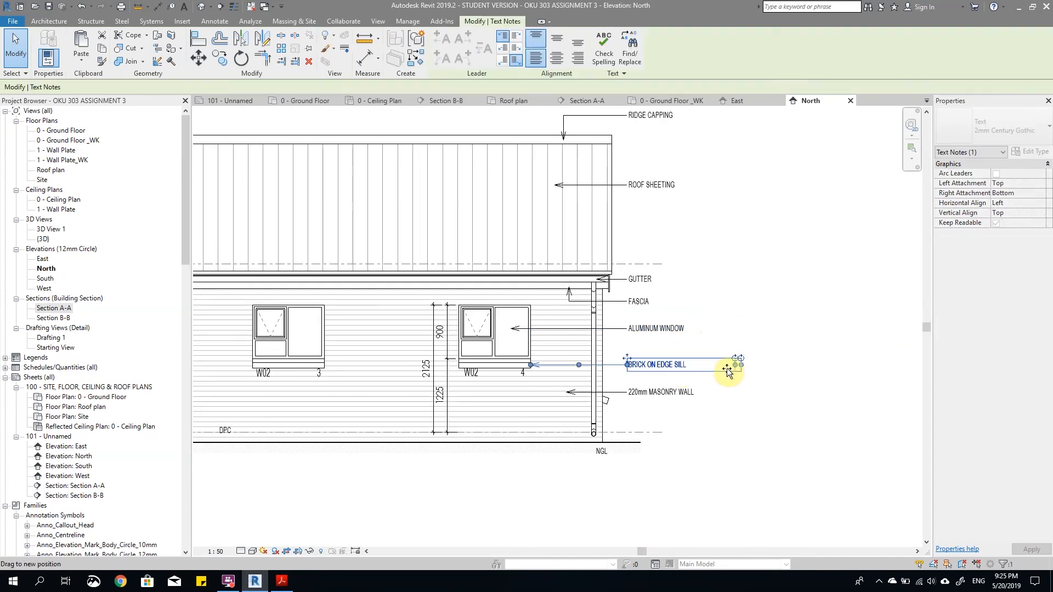
pyautogui.click(675, 393)
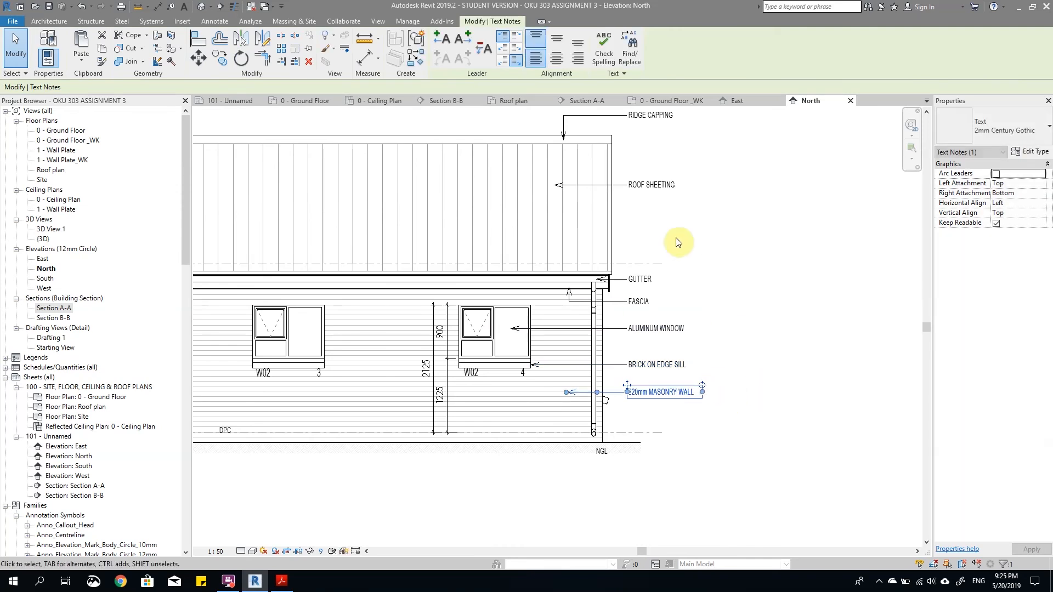
pyautogui.click(674, 280)
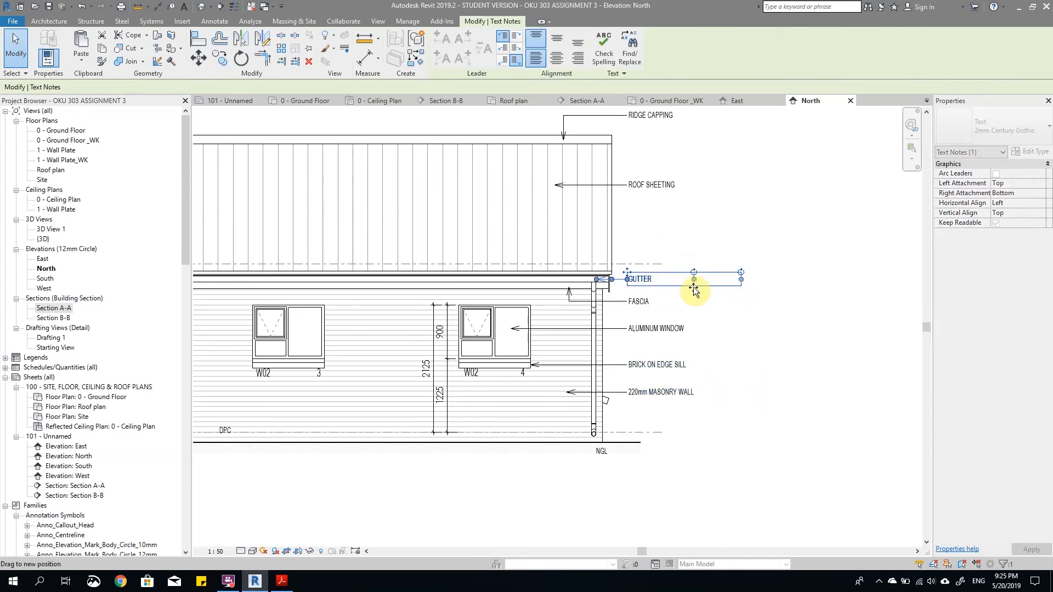
pyautogui.click(680, 302)
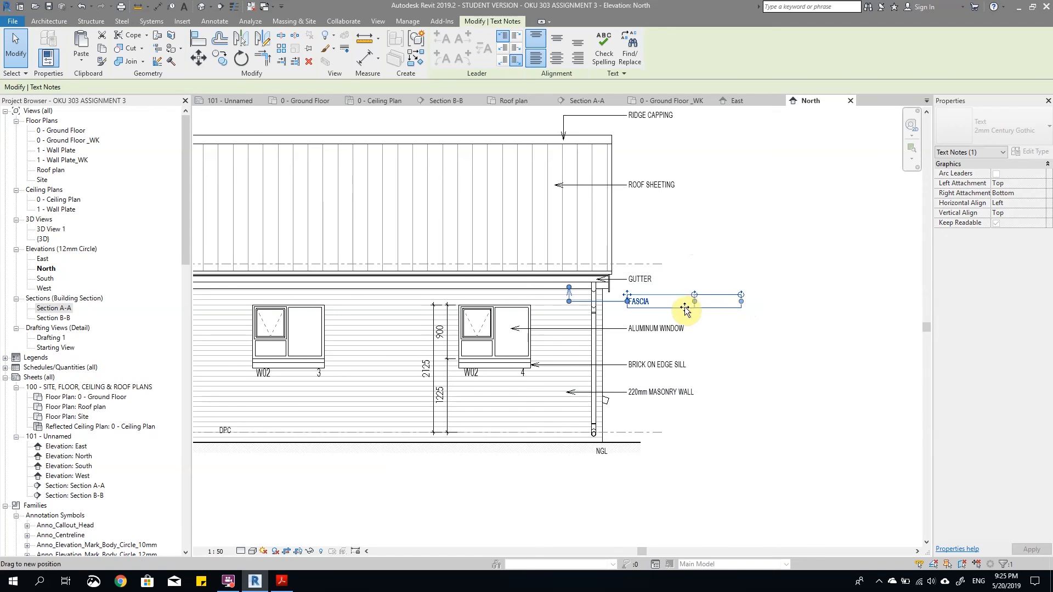
# Step: Narrow the text boxes of the ROOF SHEETING and RIDGE CAPPING notes to fit their text
pyautogui.click(668, 184)
pyautogui.moveTo(731, 191); pyautogui.dragTo(688, 192)
pyautogui.scroll(-4, 701, 331)
pyautogui.scroll(4, 687, 230)
pyautogui.click(663, 252)
pyautogui.moveTo(742, 250); pyautogui.dragTo(684, 250)
pyautogui.click(726, 307)
pyautogui.scroll(-3, 709, 250)
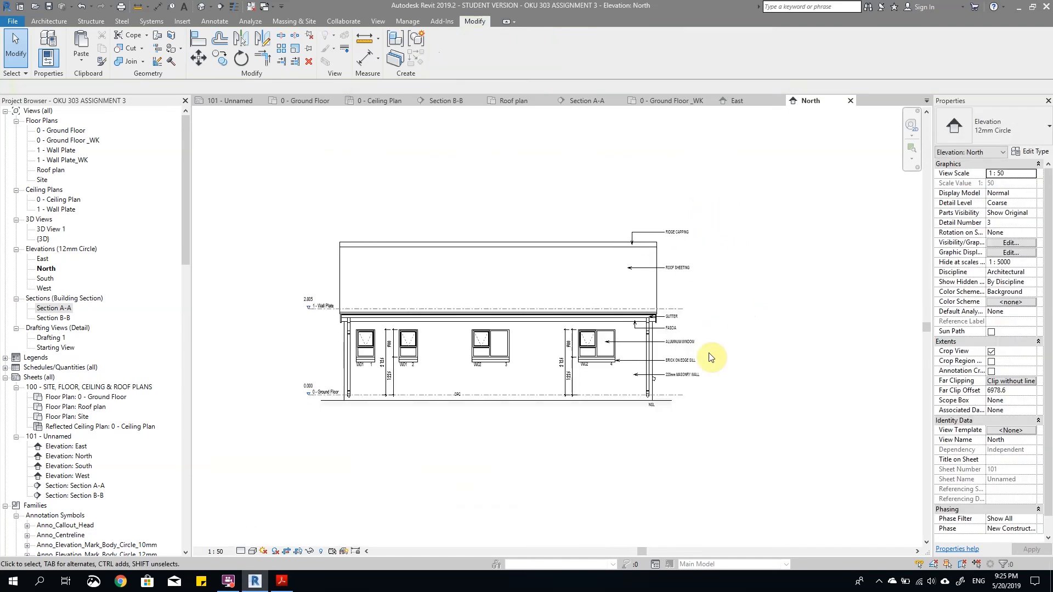
# Step: Copy the NGL note to just above the ground floor level line beside the right wall and change the copy's text to DPC
pyautogui.scroll(3, 700, 401)
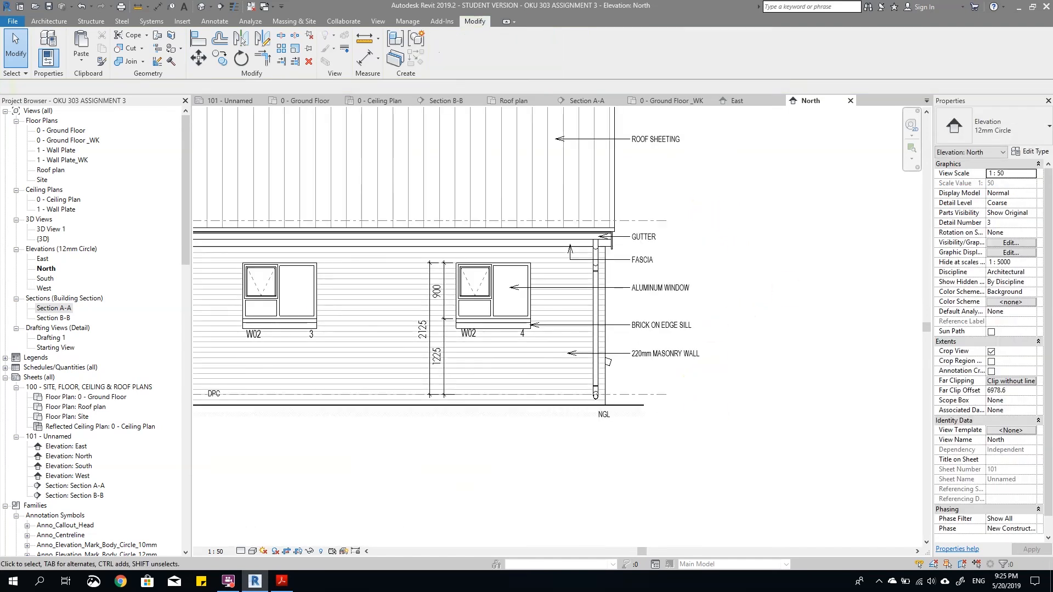
pyautogui.scroll(3, 625, 416)
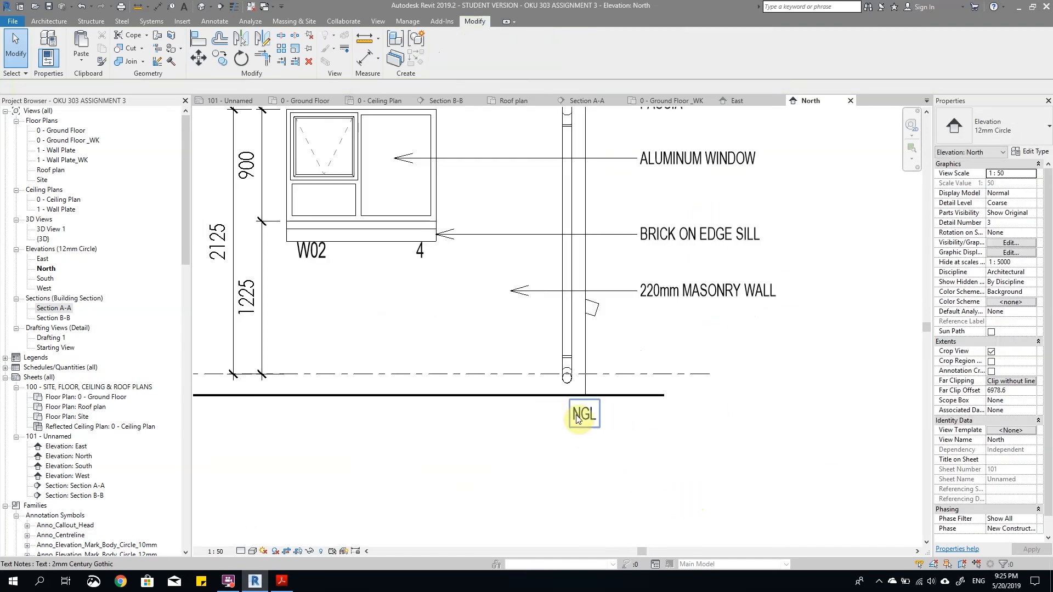
pyautogui.click(581, 418)
pyautogui.moveTo(567, 403); pyautogui.dragTo(560, 318)
pyautogui.press('Escape')
pyautogui.scroll(2, 643, 402)
pyautogui.click(637, 406)
pyautogui.doubleClick(580, 337)
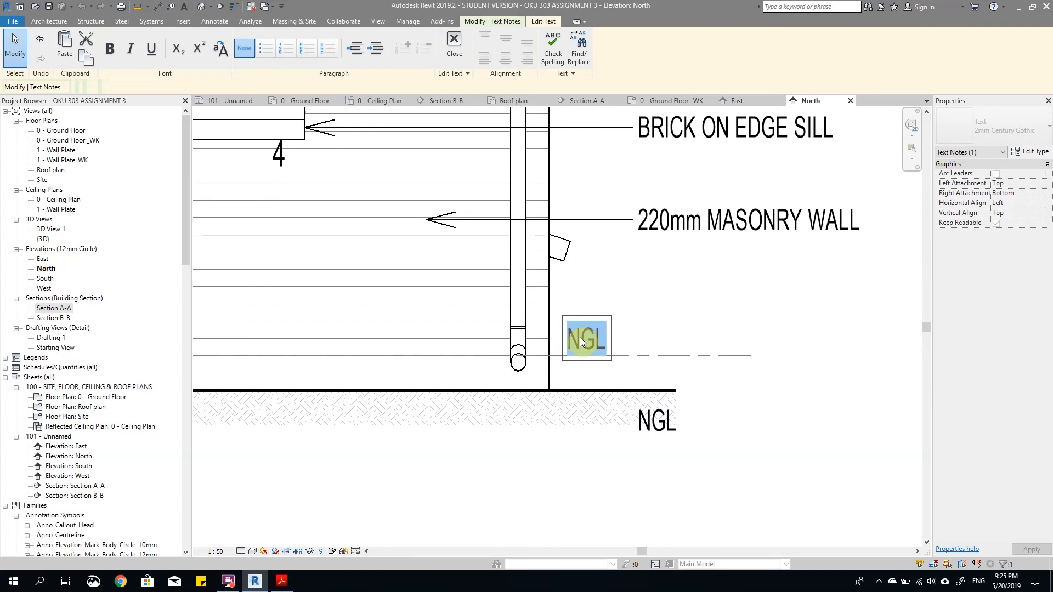
pyautogui.write('DPC')
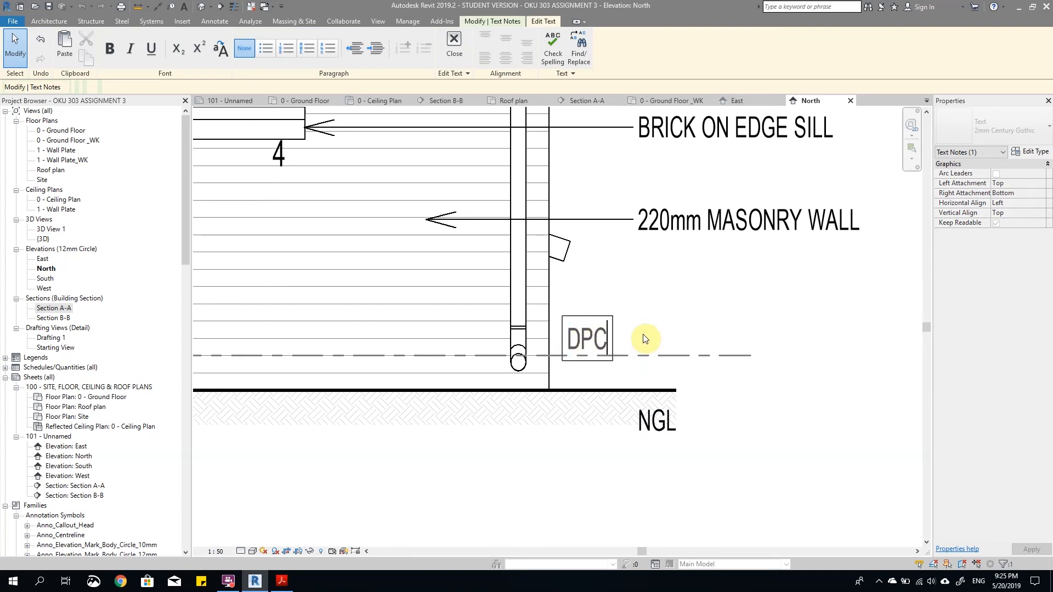
pyautogui.click(639, 341)
# Step: Copy the DPC note to below the ground line under the right downpipe and change the copy's text to RWP
pyautogui.click(598, 342)
pyautogui.keyDown('ctrl'); pyautogui.moveTo(560, 319); pyautogui.dragTo(499, 401); pyautogui.keyUp('ctrl')
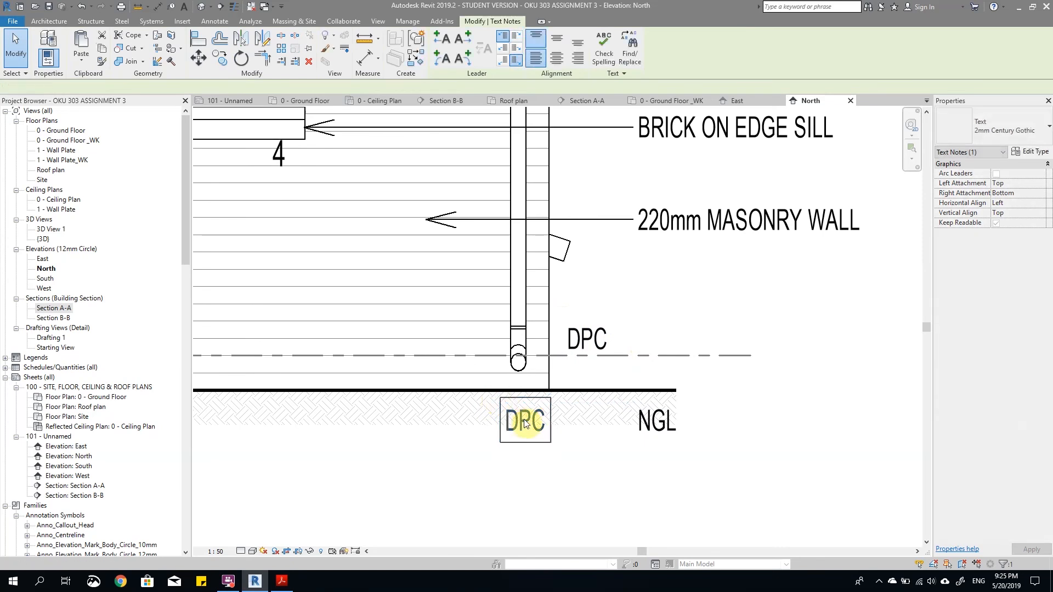
pyautogui.doubleClick(524, 419)
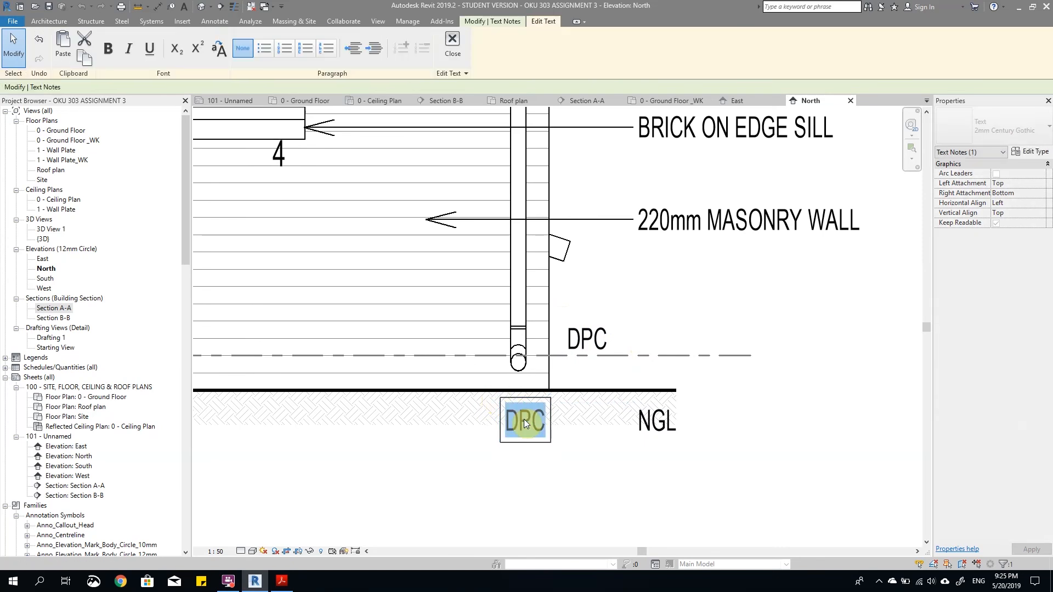
pyautogui.write('RWP')
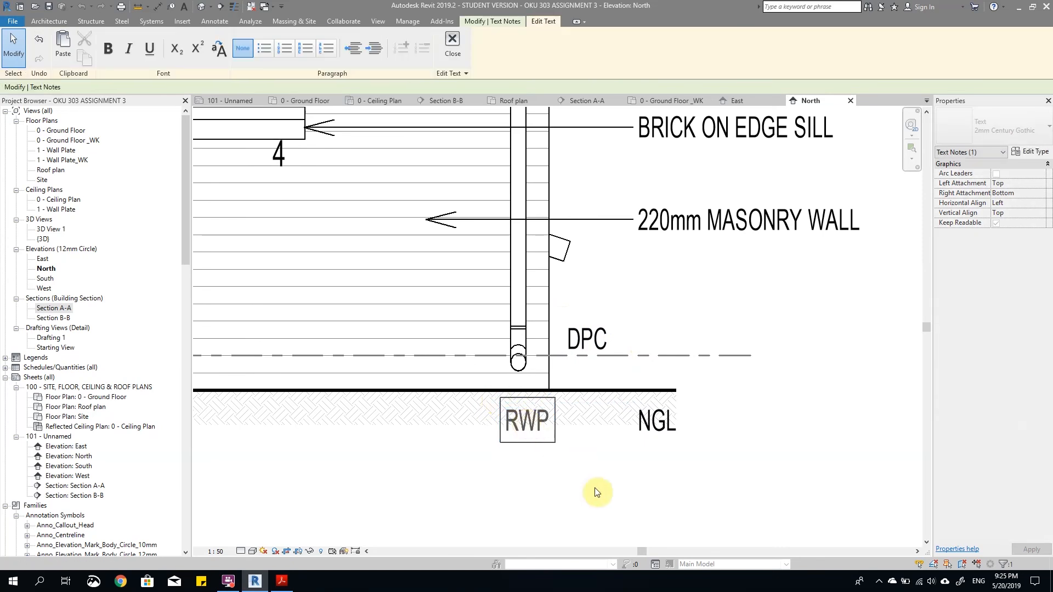
pyautogui.click(566, 461)
pyautogui.click(566, 460)
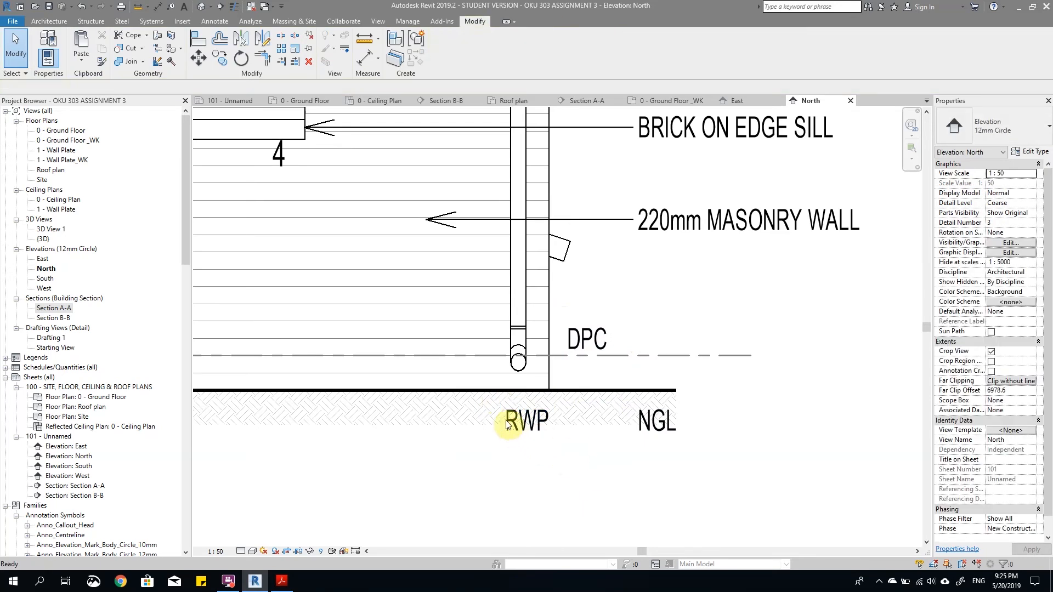
# Step: Draw a detail line in the 4 DPC line style along the ground floor level, from the right outer wall face to the left one
pyautogui.scroll(-3, 630, 419)
pyautogui.scroll(5, 594, 413)
pyautogui.press('d')
pyautogui.press('l')
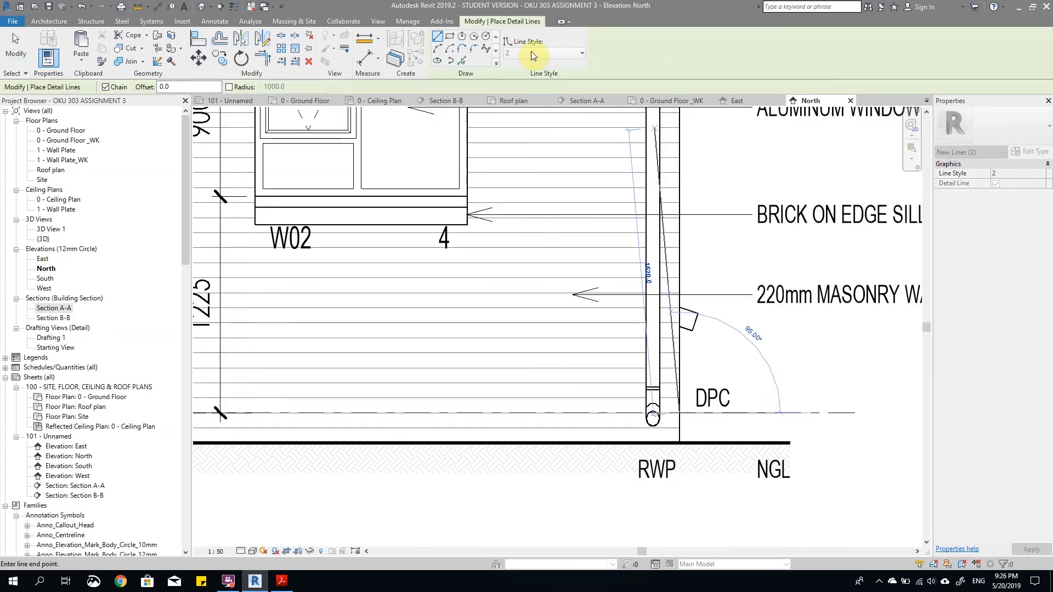
pyautogui.press('Escape')
pyautogui.click(549, 53)
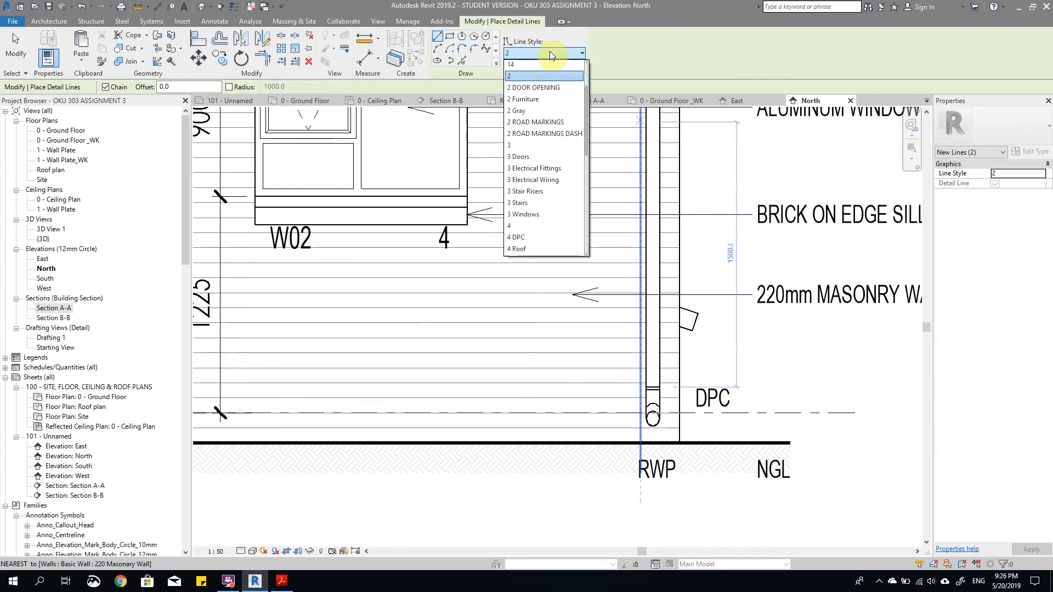
pyautogui.click(531, 237)
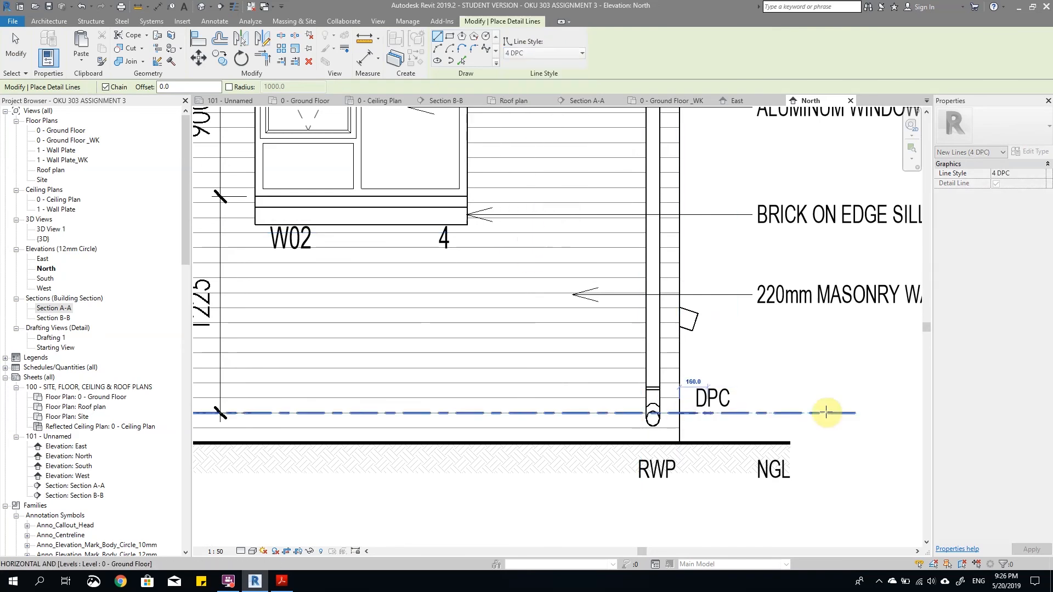
pyautogui.click(681, 413)
pyautogui.scroll(-3, 847, 414)
pyautogui.moveTo(420, 443); pyautogui.dragTo(784, 451, button='middle')
pyautogui.scroll(3, 488, 435)
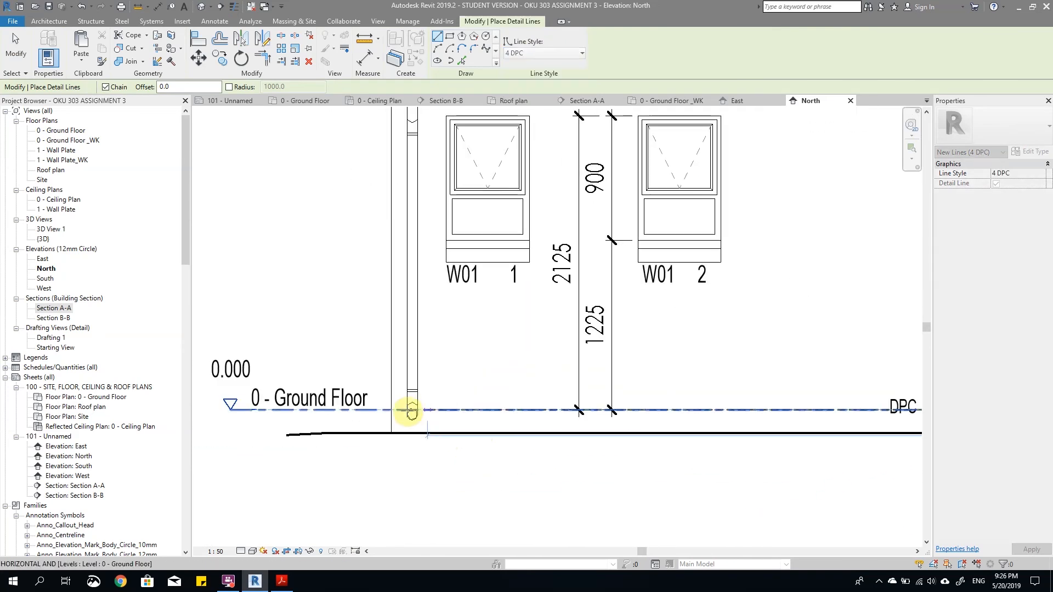
pyautogui.click(390, 410)
pyautogui.press('Escape')
pyautogui.press('Escape')
pyautogui.scroll(-3, 491, 407)
pyautogui.press('Escape')
# Step: Move the mid-wall DPC note to just outside the left wall and extend the 0 - Ground Floor level line's left end outward
pyautogui.scroll(3, 658, 435)
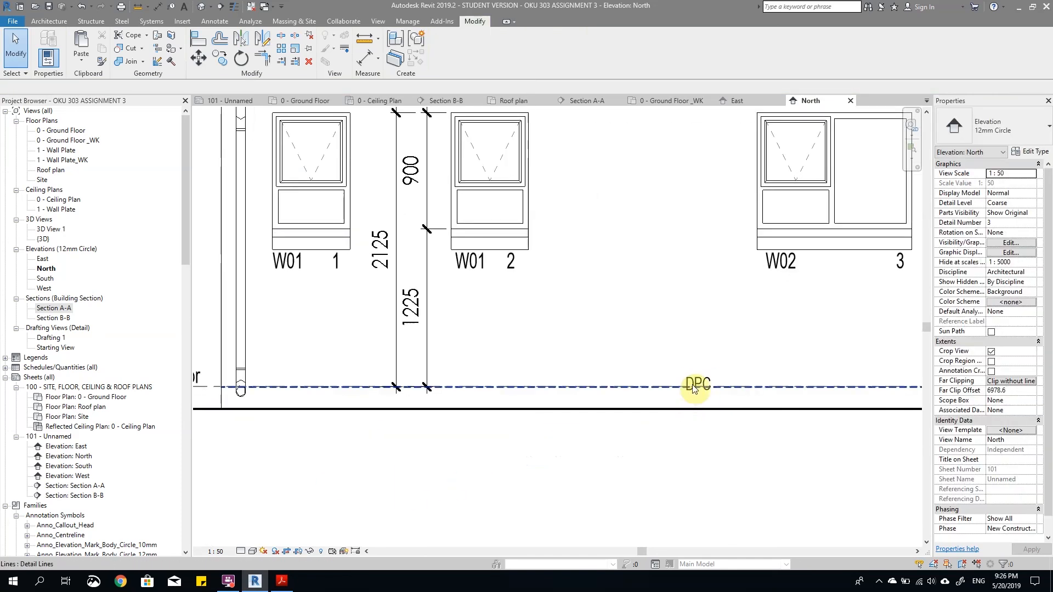
pyautogui.scroll(-2, 711, 391)
pyautogui.click(696, 380)
pyautogui.moveTo(695, 379); pyautogui.dragTo(389, 378)
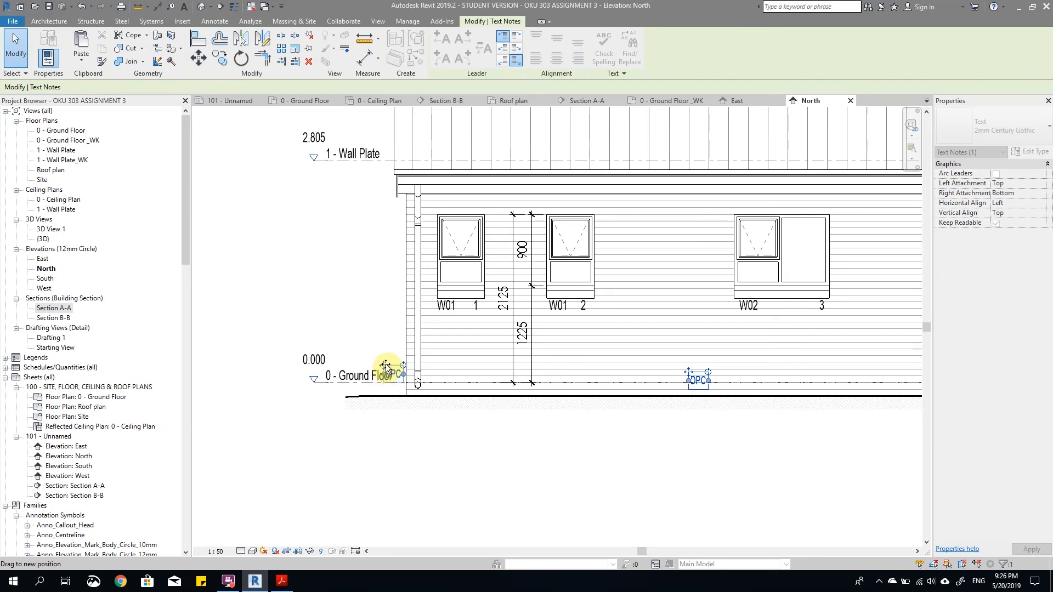
pyautogui.moveTo(386, 364); pyautogui.dragTo(386, 364)
pyautogui.scroll(2, 357, 374)
pyautogui.click(355, 380)
pyautogui.moveTo(292, 393); pyautogui.dragTo(259, 393)
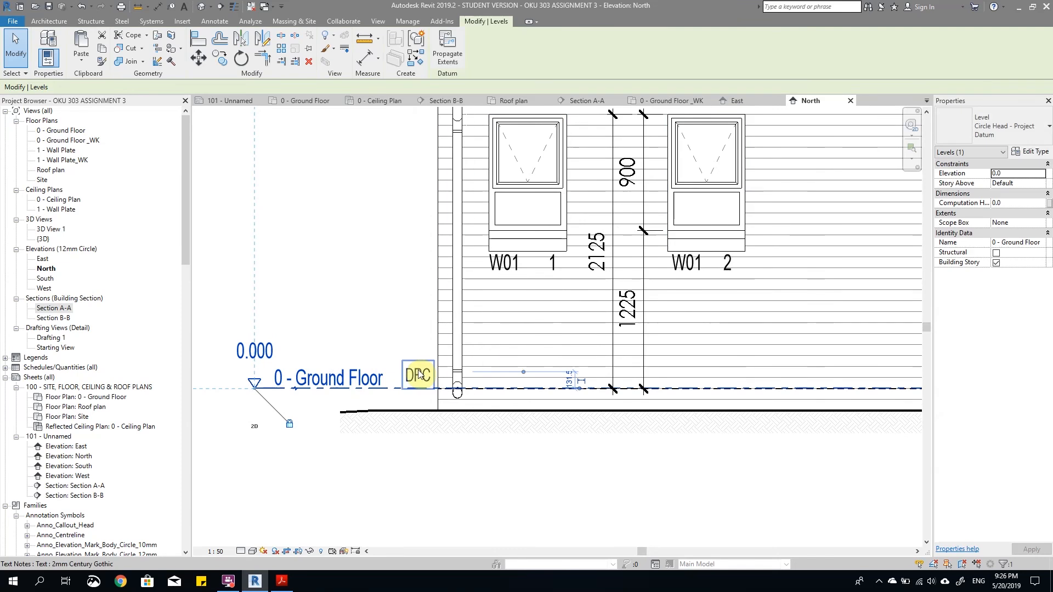
pyautogui.scroll(-3, 420, 395)
pyautogui.click(467, 429)
# Step: Copy the RWP and NGL notes to the left end of the elevation, below the ground line
pyautogui.scroll(2, 437, 407)
pyautogui.click(404, 376)
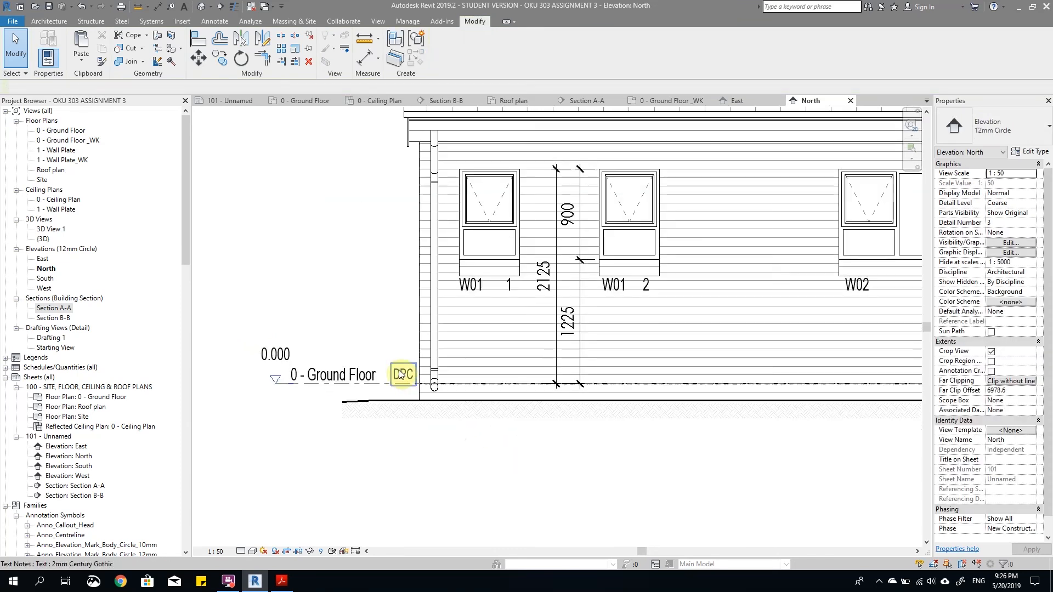
pyautogui.scroll(-2, 378, 389)
pyautogui.scroll(-2, 396, 397)
pyautogui.click(856, 423)
pyautogui.scroll(1, 877, 414)
pyautogui.click(903, 401)
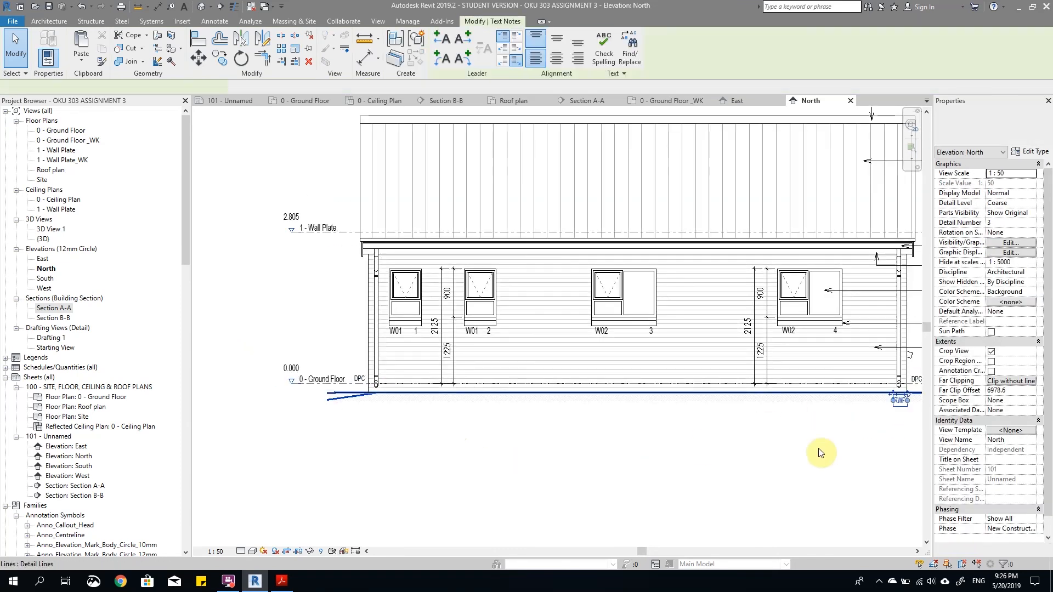
pyautogui.scroll(-1, 631, 406)
pyautogui.keyDown('ctrl'); pyautogui.click(875, 396); pyautogui.keyUp('ctrl')
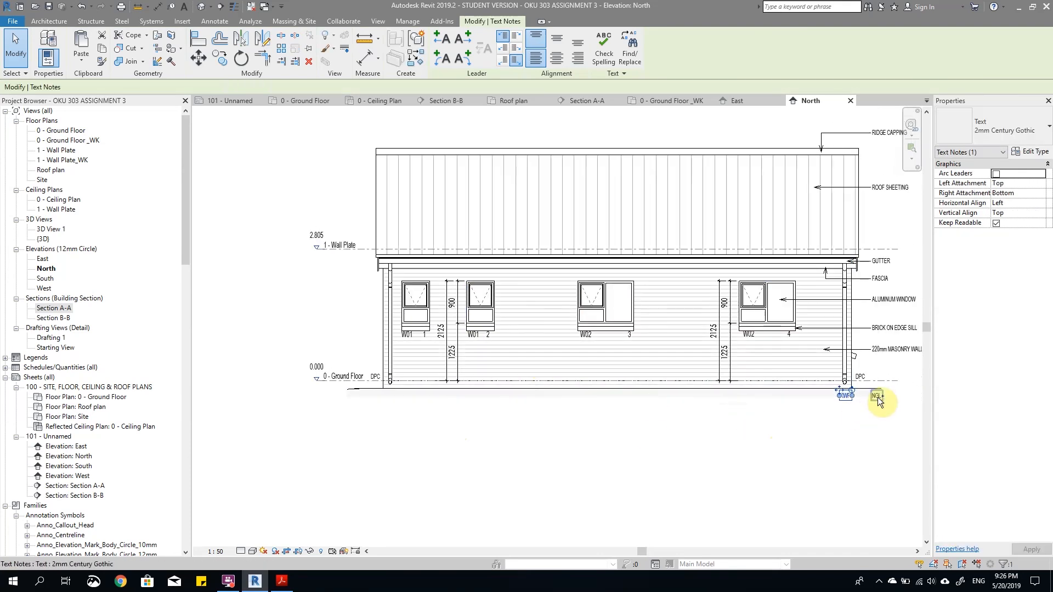
pyautogui.moveTo(847, 396); pyautogui.dragTo(326, 375)
pyautogui.scroll(3, 391, 397)
pyautogui.click(457, 431)
pyautogui.scroll(-3, 465, 388)
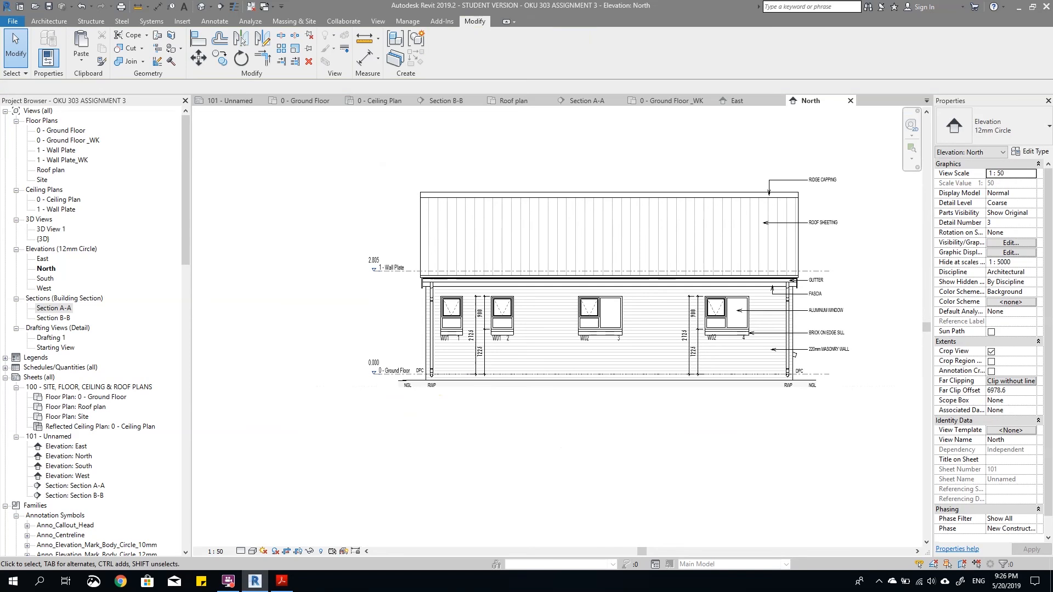
# Step: Select all the material notes, the DPC, RWP and NGL notes at both ends and the DPC line, and copy them to the clipboard
pyautogui.hotkey('alt', 'Tab')
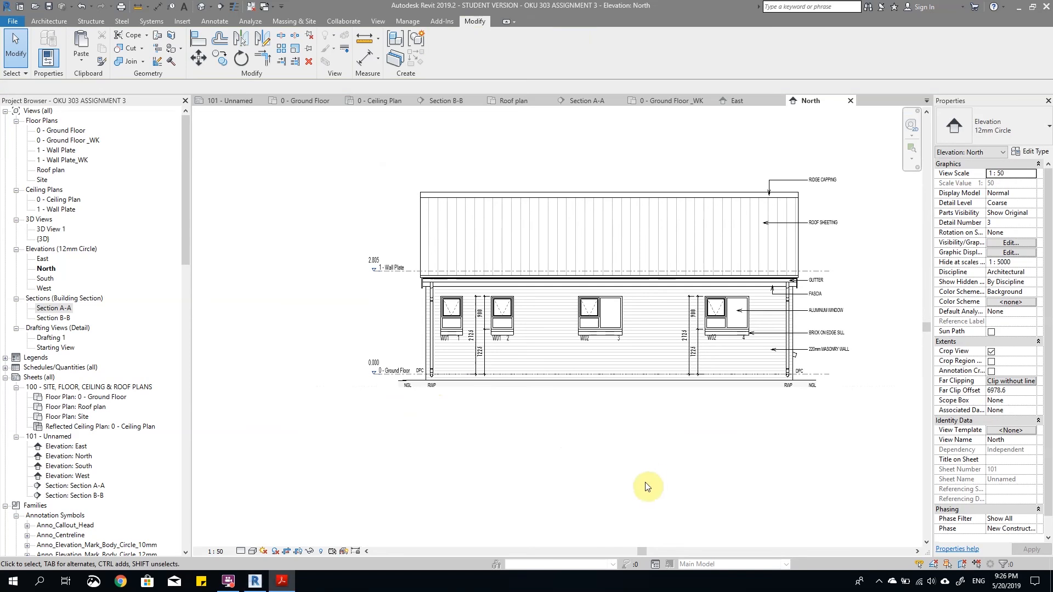
pyautogui.scroll(-2, 662, 404)
pyautogui.scroll(4, 668, 451)
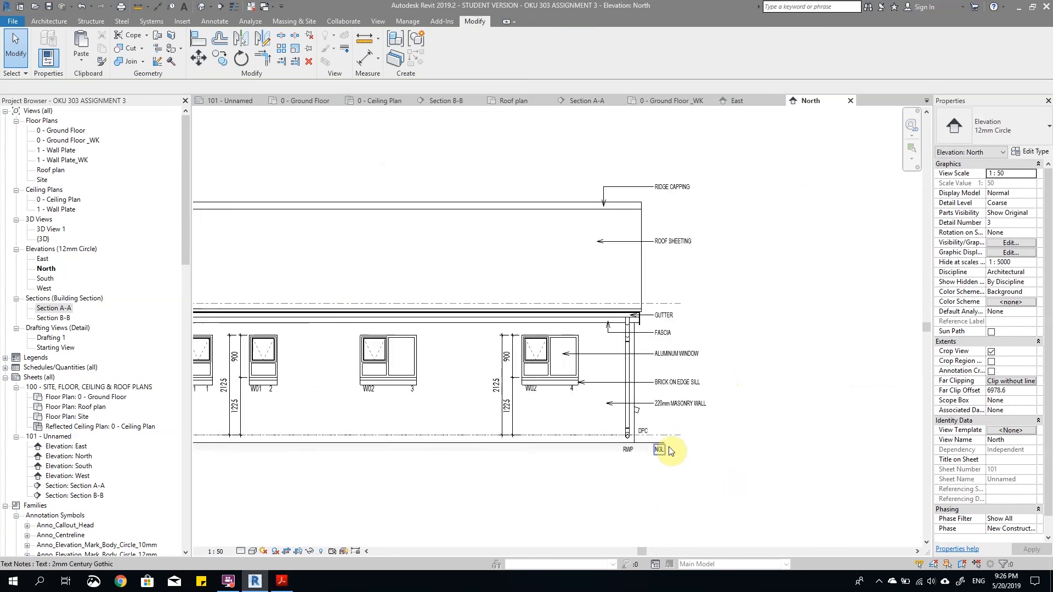
pyautogui.scroll(1, 669, 447)
pyautogui.click(688, 386)
pyautogui.keyDown('ctrl'); pyautogui.click(680, 363); pyautogui.keyUp('ctrl')
pyautogui.keyDown('ctrl'); pyautogui.click(669, 322); pyautogui.keyUp('ctrl')
pyautogui.keyDown('ctrl'); pyautogui.click(662, 292); pyautogui.keyUp('ctrl')
pyautogui.keyDown('ctrl'); pyautogui.click(661, 267); pyautogui.keyUp('ctrl')
pyautogui.keyDown('ctrl'); pyautogui.click(674, 165); pyautogui.keyUp('ctrl')
pyautogui.scroll(-3, 714, 191)
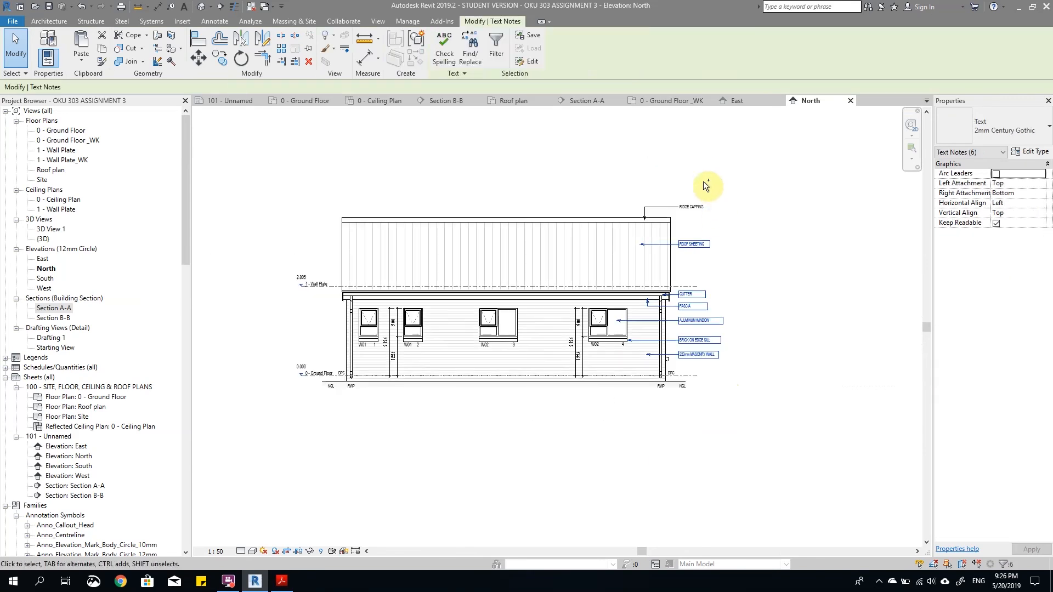
pyautogui.keyDown('ctrl'); pyautogui.click(689, 207); pyautogui.keyUp('ctrl')
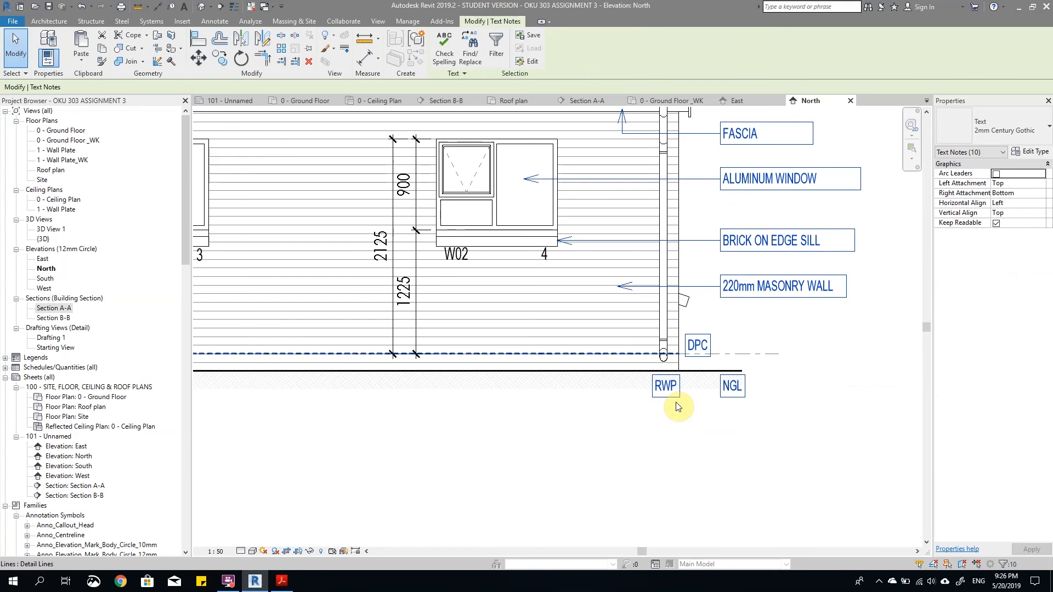
pyautogui.keyDown('ctrl'); pyautogui.click(616, 356); pyautogui.keyUp('ctrl')
pyautogui.scroll(-4, 789, 438)
pyautogui.scroll(5, 554, 445)
pyautogui.keyDown('ctrl'); pyautogui.click(524, 446); pyautogui.keyUp('ctrl')
pyautogui.keyDown('ctrl'); pyautogui.click(461, 447); pyautogui.keyUp('ctrl')
pyautogui.keyDown('ctrl'); pyautogui.click(495, 409); pyautogui.keyUp('ctrl')
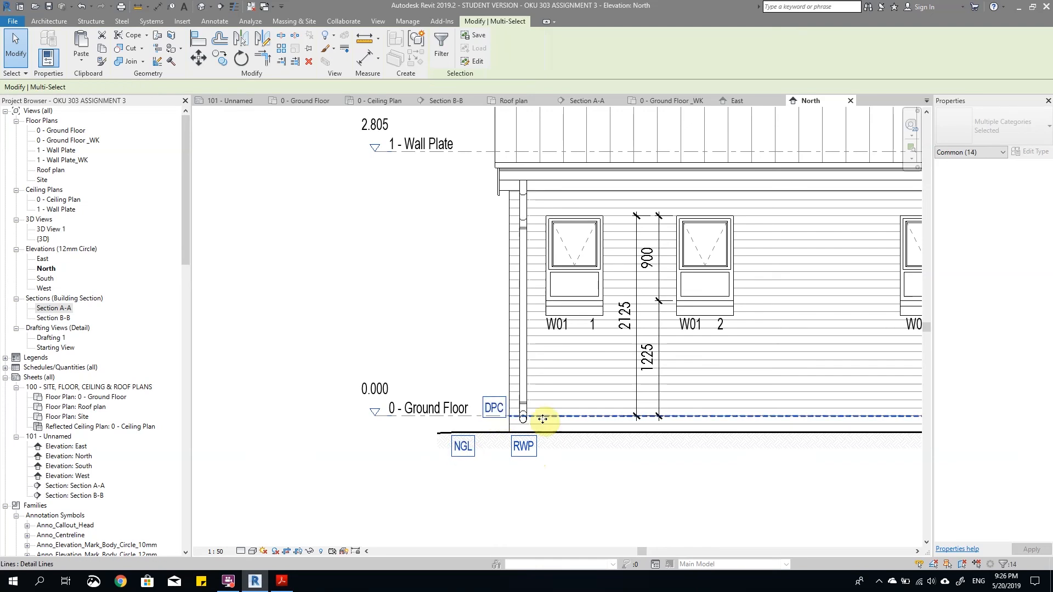
pyautogui.scroll(-6, 543, 419)
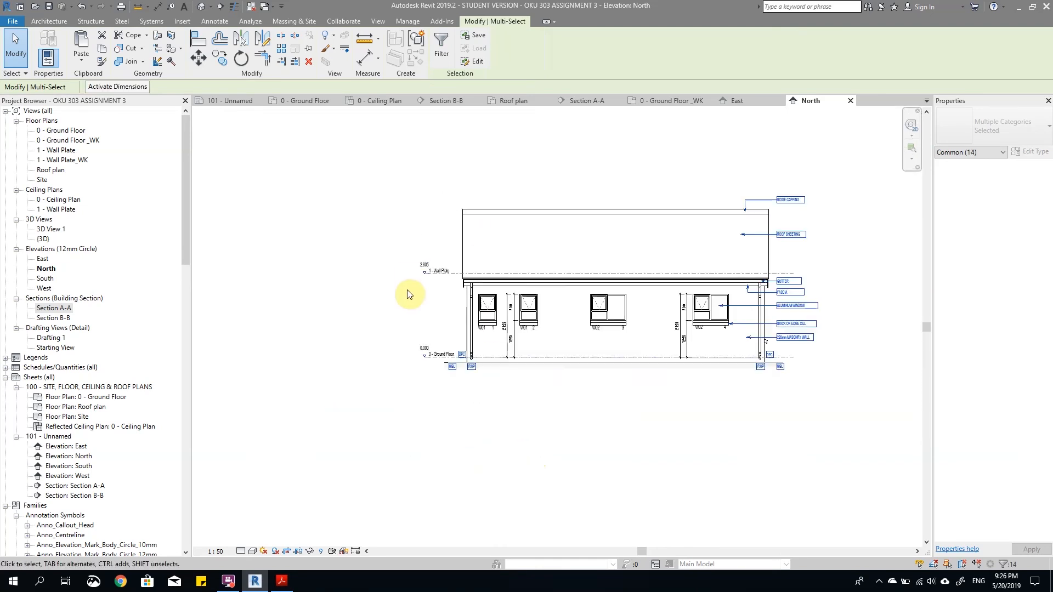
pyautogui.scroll(2, 573, 339)
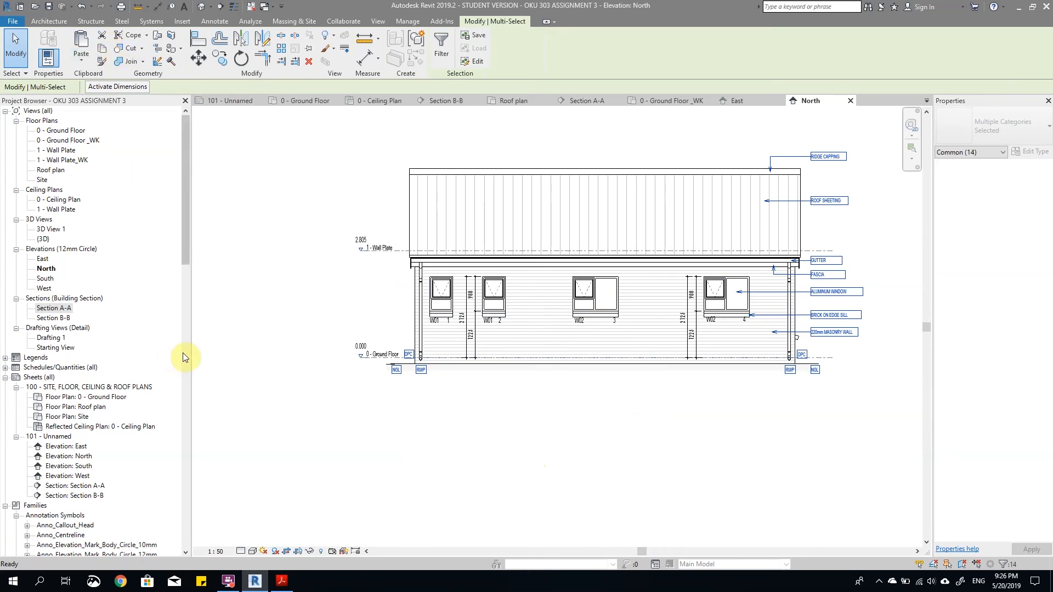
# Step: Open the South elevation and try to paste the copied annotations aligned to selected views
pyautogui.doubleClick(46, 280)
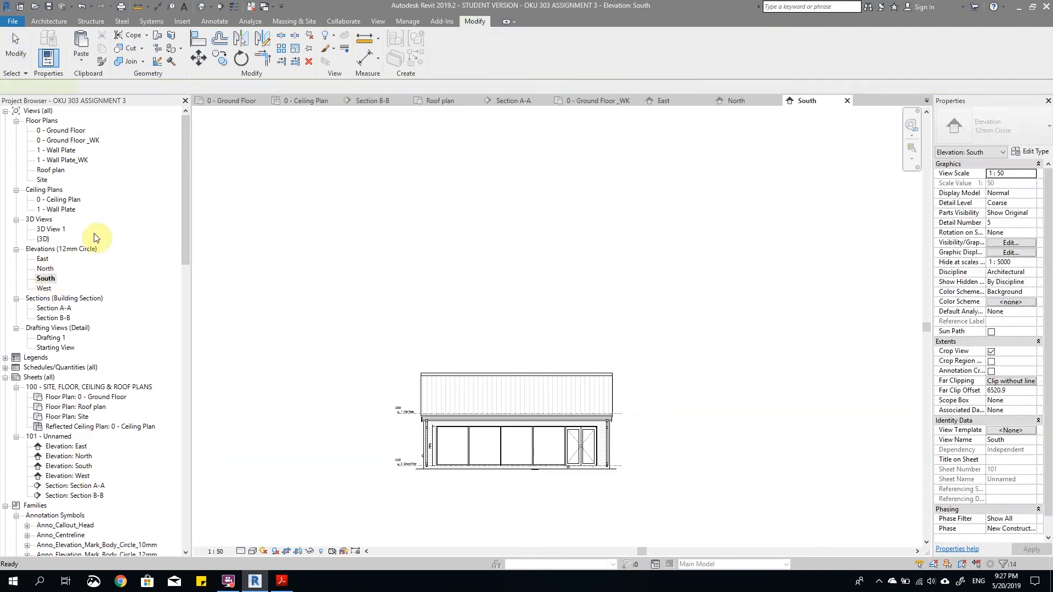
pyautogui.click(81, 60)
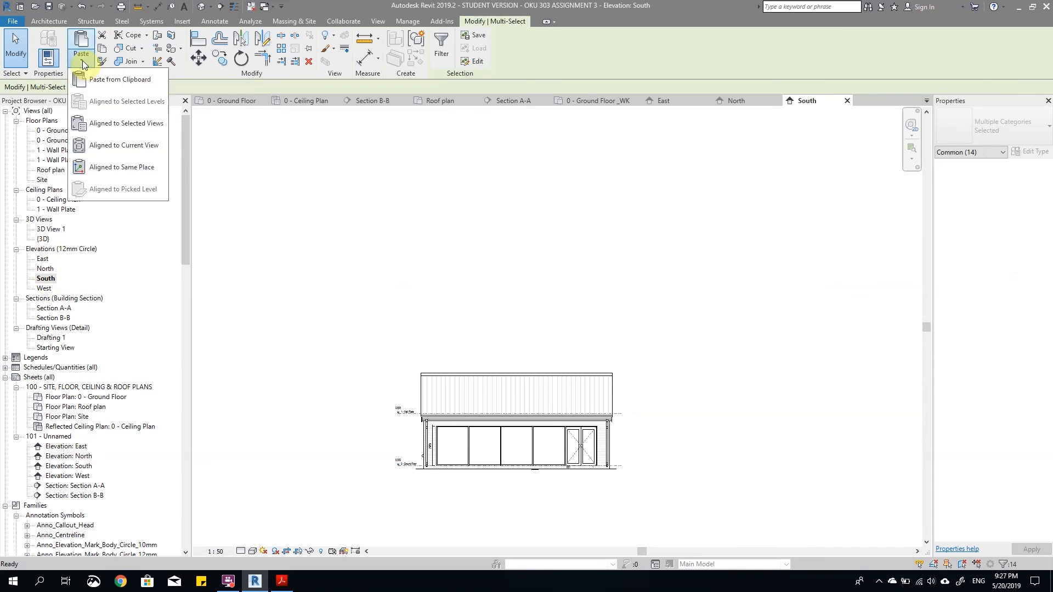
pyautogui.click(101, 126)
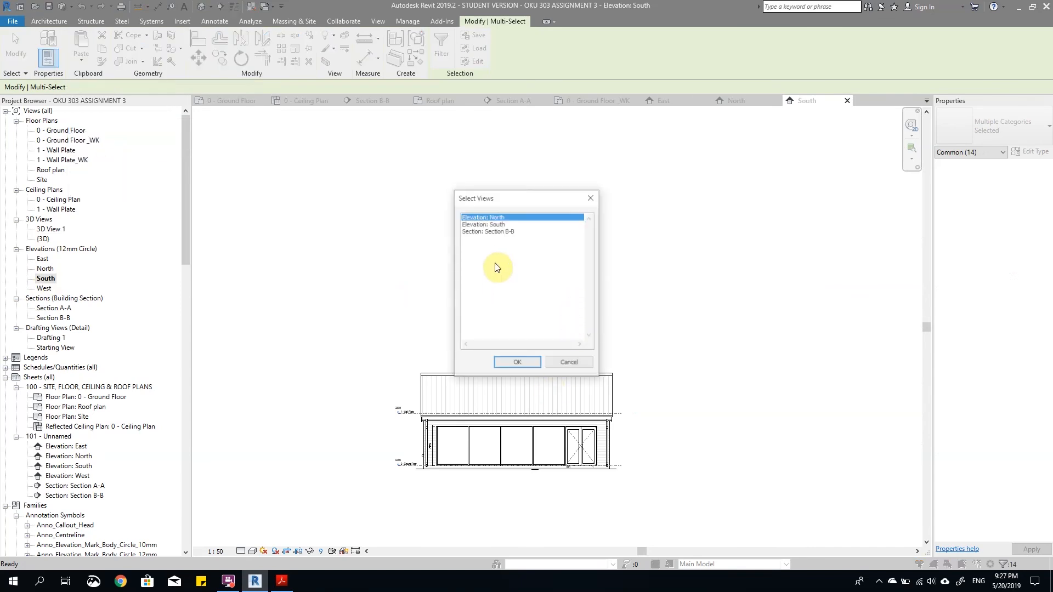
pyautogui.click(571, 364)
# Step: Try pasting the copied annotations aligned to the current view in the South elevation, and undo the paste
pyautogui.click(83, 60)
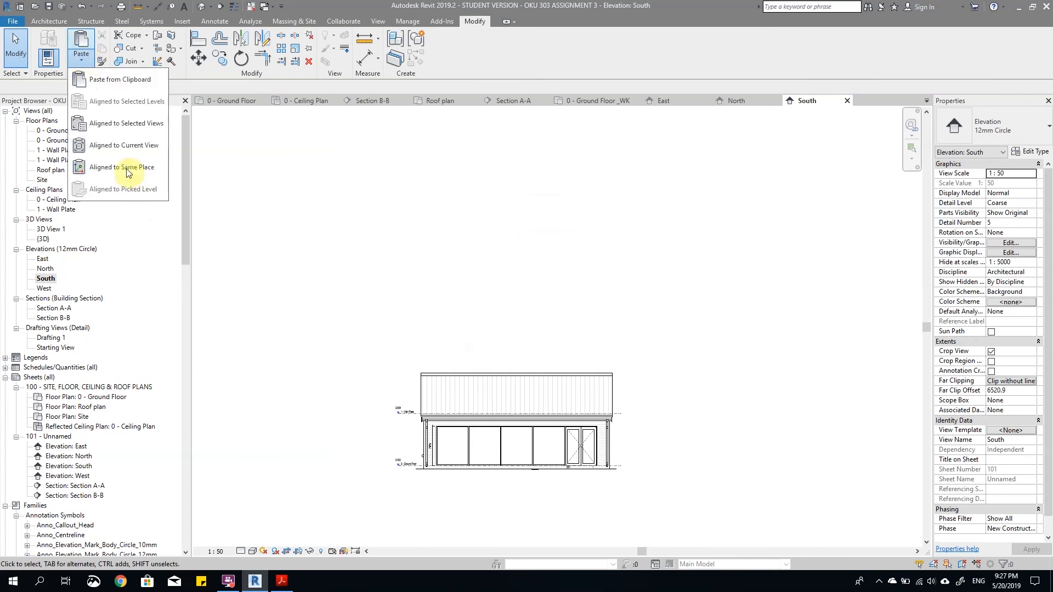
pyautogui.click(123, 145)
pyautogui.scroll(3, 435, 400)
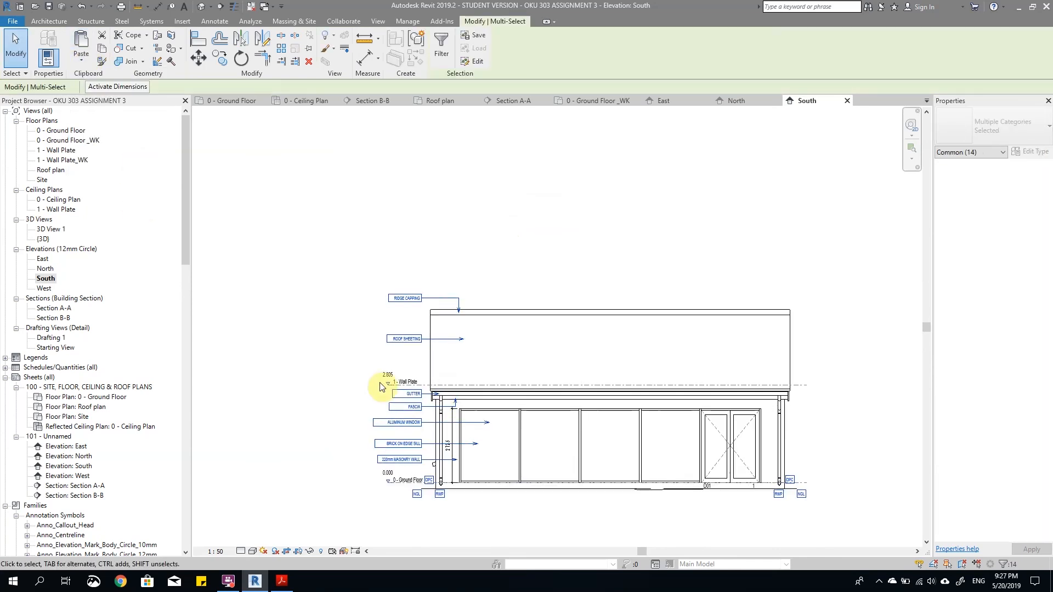
pyautogui.moveTo(487, 427); pyautogui.dragTo(395, 390, button='middle')
pyautogui.scroll(-1, 392, 390)
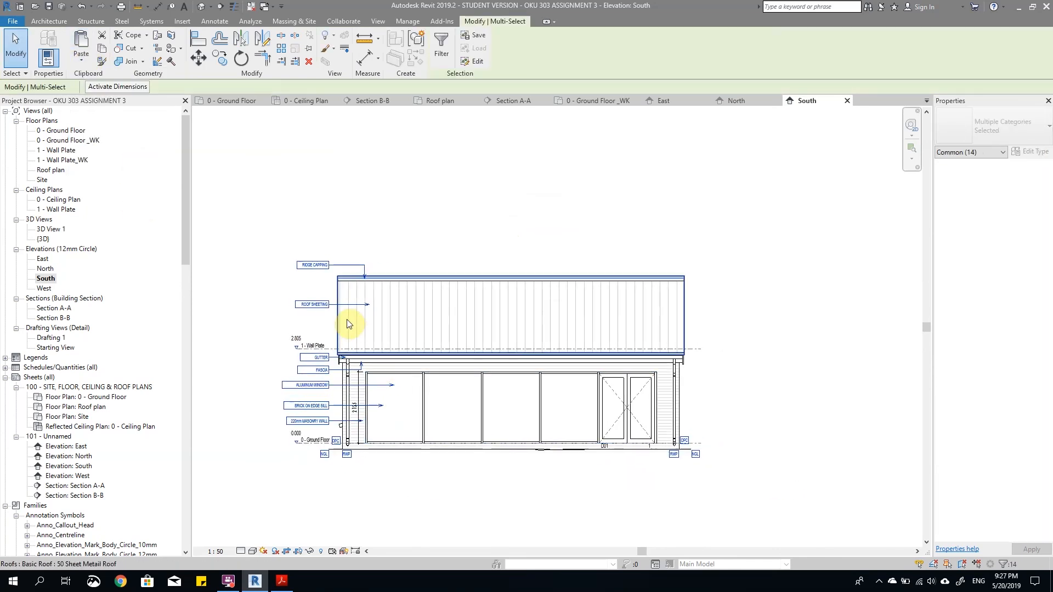
pyautogui.hotkey('ctrl', 'z')
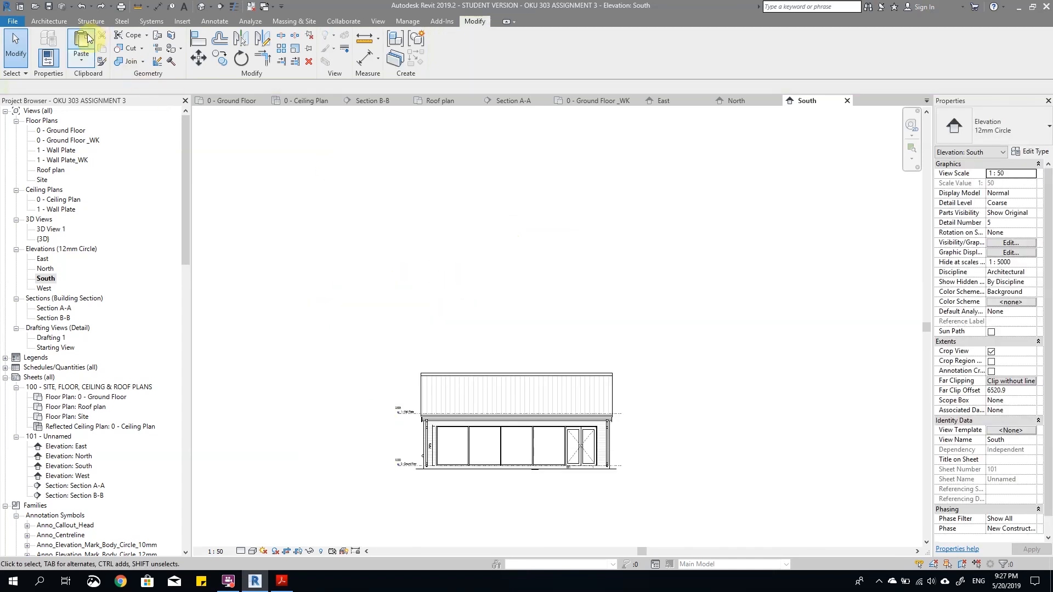
# Step: Paste the copied notes and DPC line from the clipboard onto the South elevation by picking a location
pyautogui.click(84, 39)
pyautogui.scroll(3, 506, 456)
pyautogui.click(441, 465)
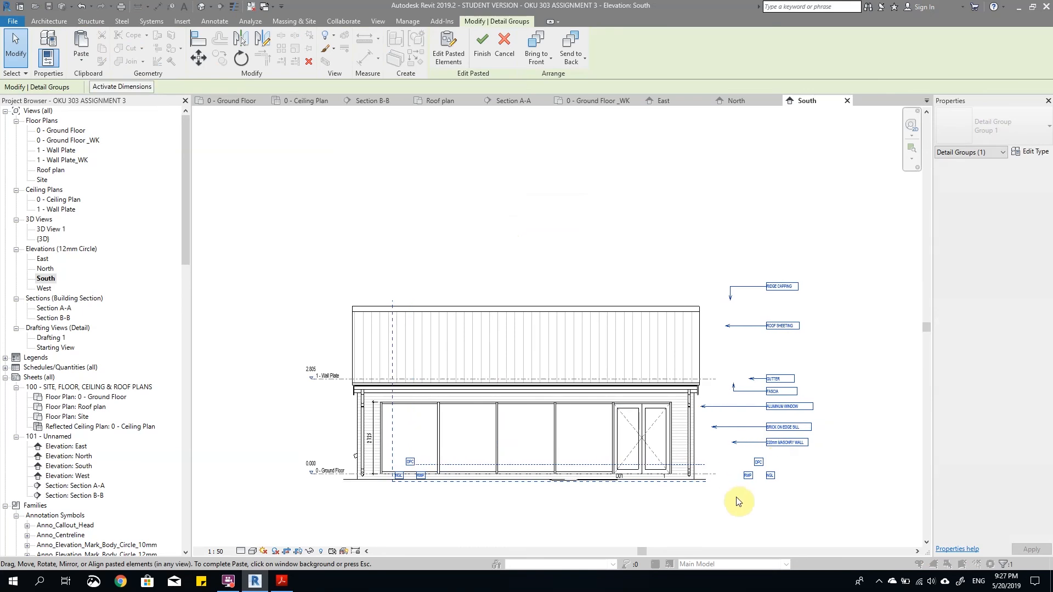
# Step: Move the pasted annotations from the DPC line's left end to the left outer wall corner at ground floor level and finish the paste
pyautogui.scroll(3, 706, 487)
pyautogui.scroll(1, 696, 460)
pyautogui.scroll(-3, 772, 442)
pyautogui.scroll(4, 387, 497)
pyautogui.click(192, 64)
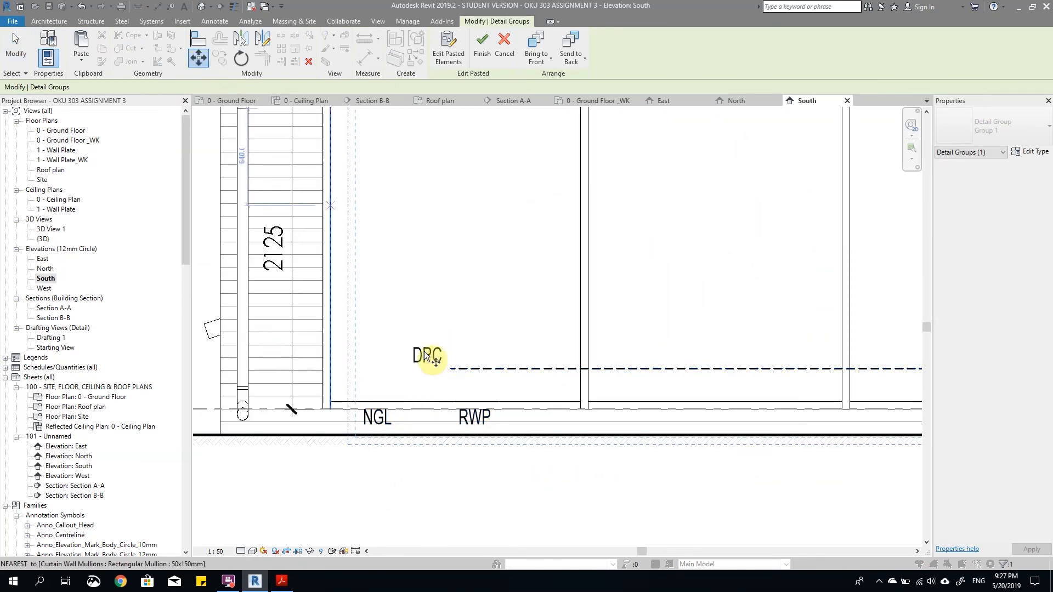
pyautogui.click(452, 369)
pyautogui.scroll(2, 238, 402)
pyautogui.click(238, 403)
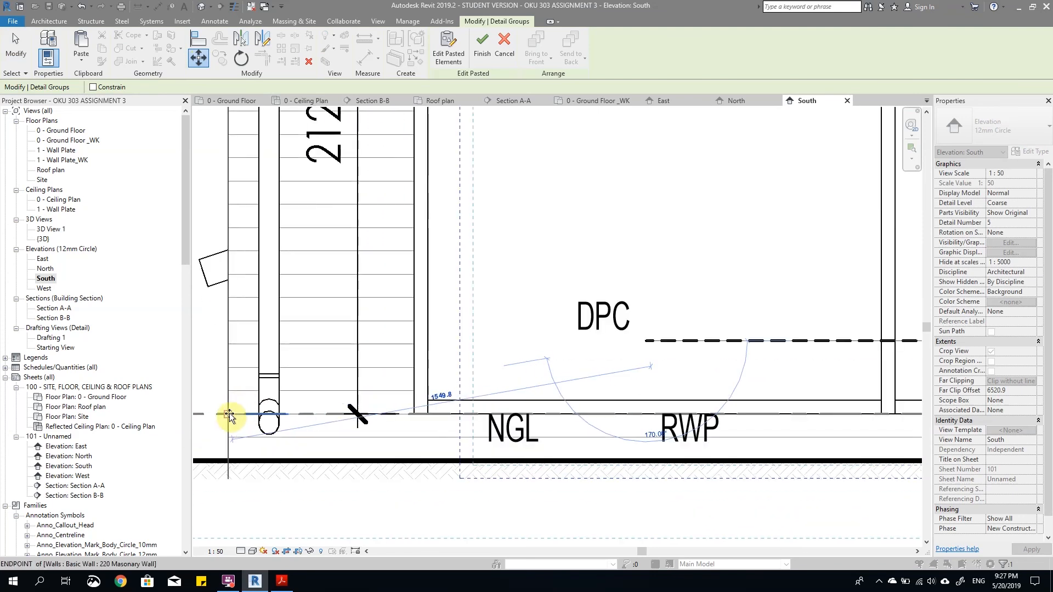
pyautogui.scroll(-8, 451, 432)
pyautogui.click(463, 472)
# Step: Split the DPC line below the double door, near the door's right side
pyautogui.scroll(2, 648, 466)
pyautogui.scroll(2, 802, 402)
pyautogui.scroll(2, 719, 421)
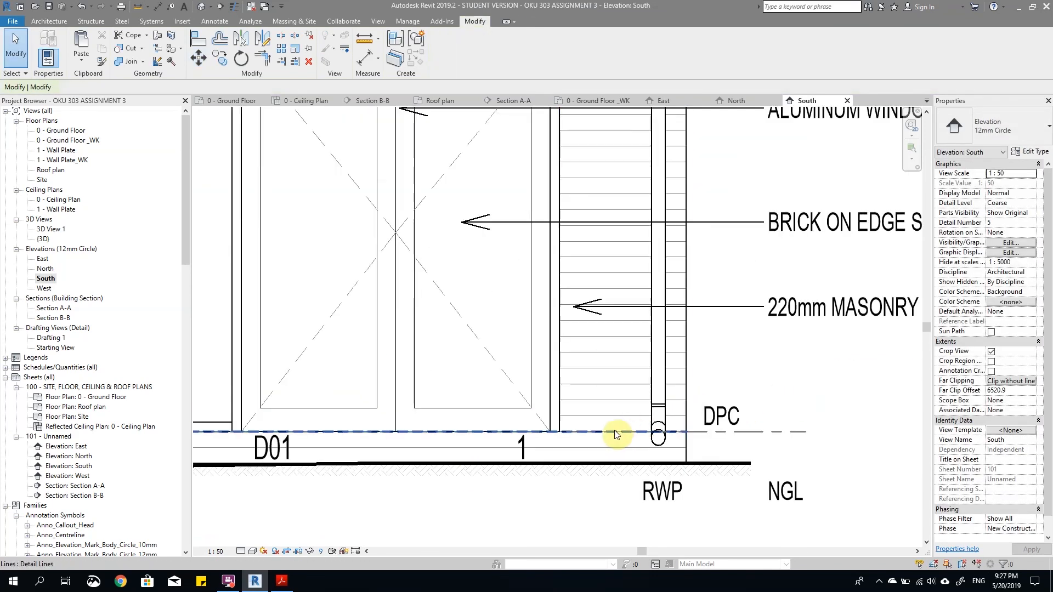
pyautogui.click(718, 434)
pyautogui.scroll(-1, 723, 438)
pyautogui.scroll(-1, 723, 439)
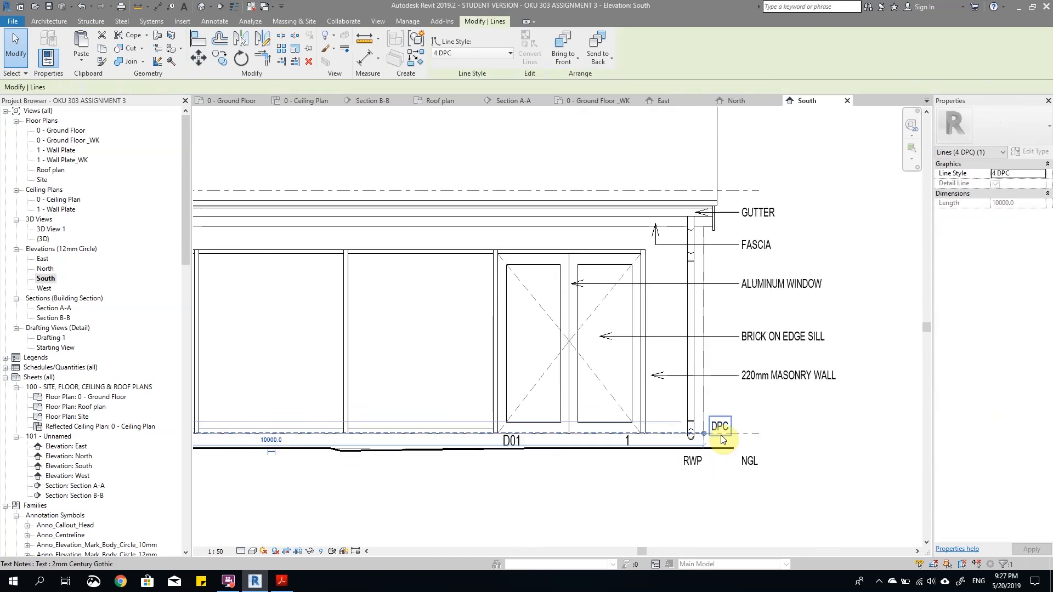
pyautogui.scroll(2, 718, 432)
pyautogui.scroll(-3, 740, 427)
pyautogui.scroll(3, 706, 421)
pyautogui.scroll(1, 706, 421)
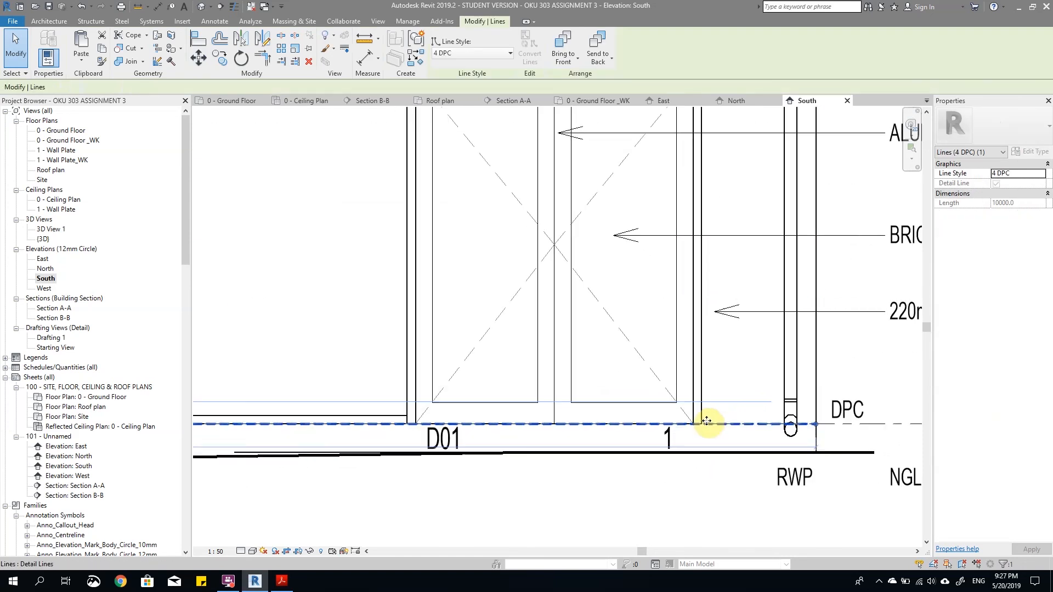
pyautogui.press('s')
pyautogui.press('l')
pyautogui.click(676, 426)
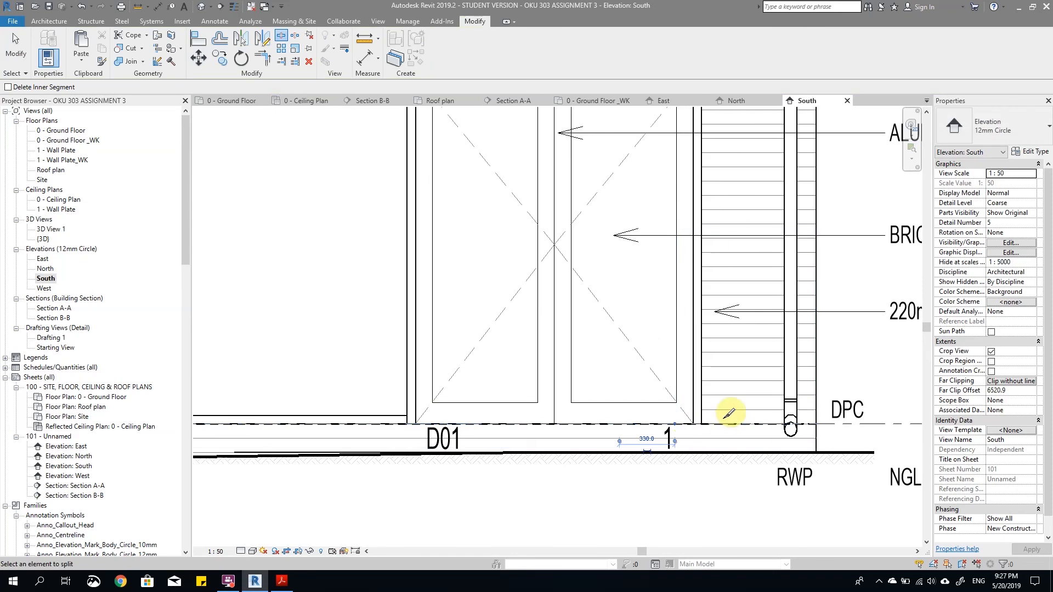
# Step: Trim the right-hand piece of the DPC line to the right edge of the door opening
pyautogui.scroll(1, 722, 417)
pyautogui.press('t')
pyautogui.press('e')
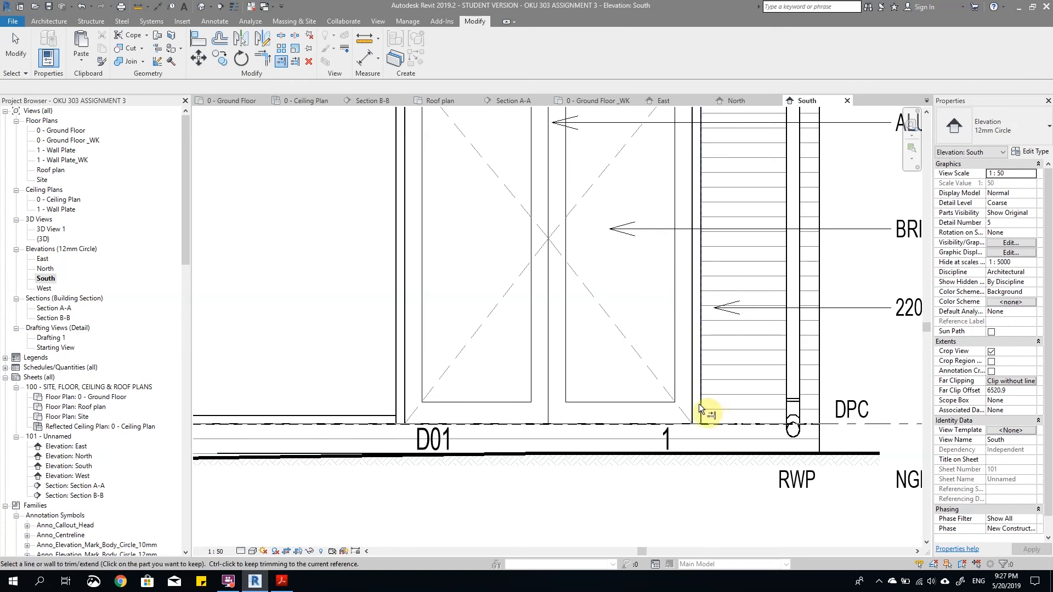
pyautogui.press('Escape')
# Step: Trim the left-hand piece of the DPC line to the left edge of the curtain wall
pyautogui.scroll(-2, 765, 436)
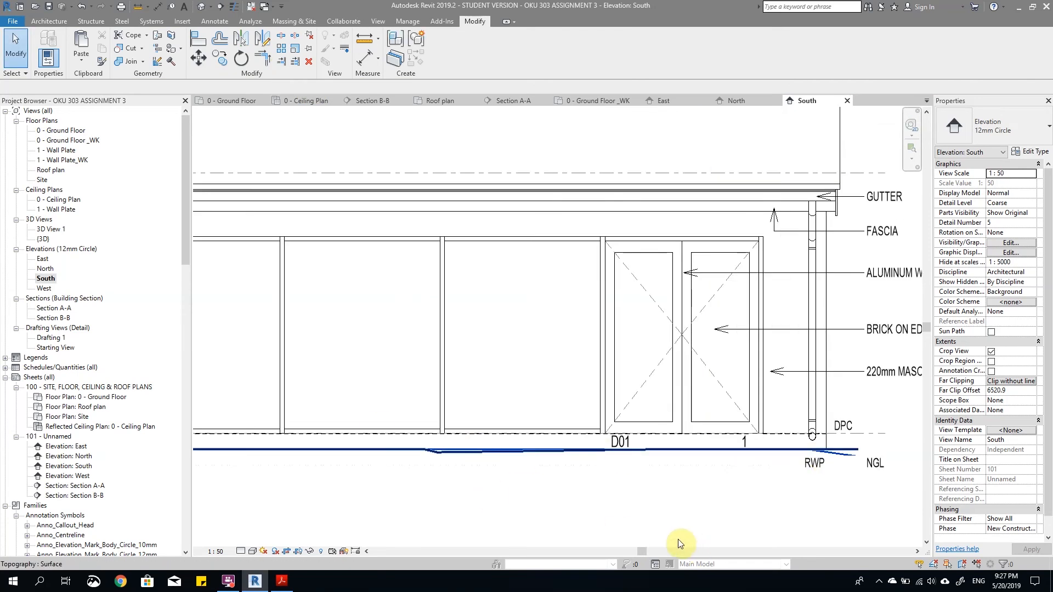
pyautogui.scroll(-3, 712, 508)
pyautogui.click(280, 61)
pyautogui.scroll(5, 356, 452)
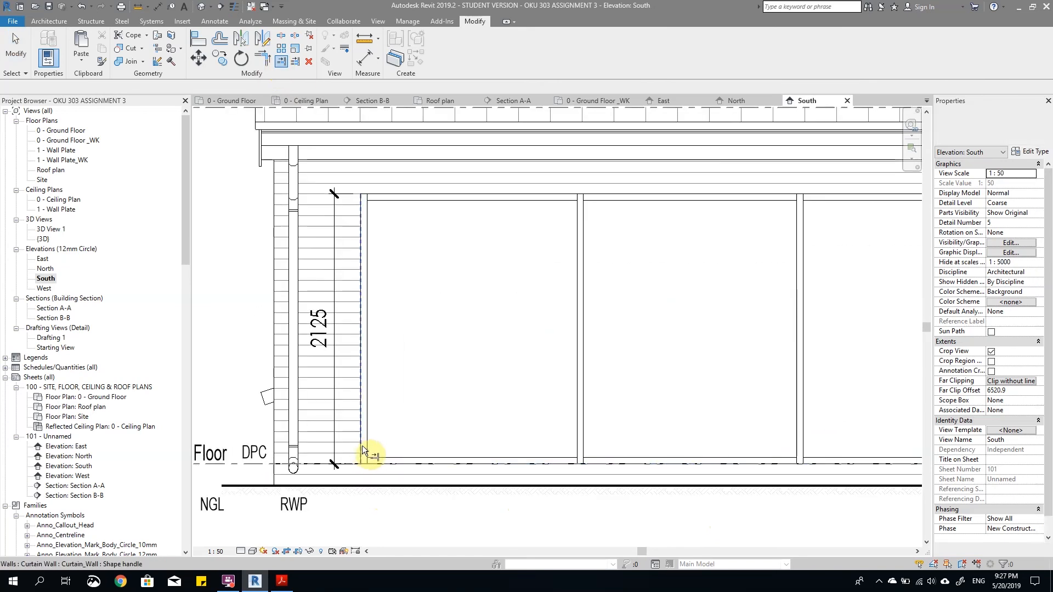
pyautogui.scroll(-3, 376, 501)
pyautogui.press('Escape')
# Step: Select the ALUMINUM WINDOW note that points to the double door
pyautogui.scroll(-3, 399, 536)
pyautogui.scroll(5, 700, 533)
pyautogui.scroll(1, 650, 432)
pyautogui.scroll(-5, 679, 421)
pyautogui.scroll(4, 667, 382)
pyautogui.scroll(-4, 611, 374)
pyautogui.scroll(4, 659, 396)
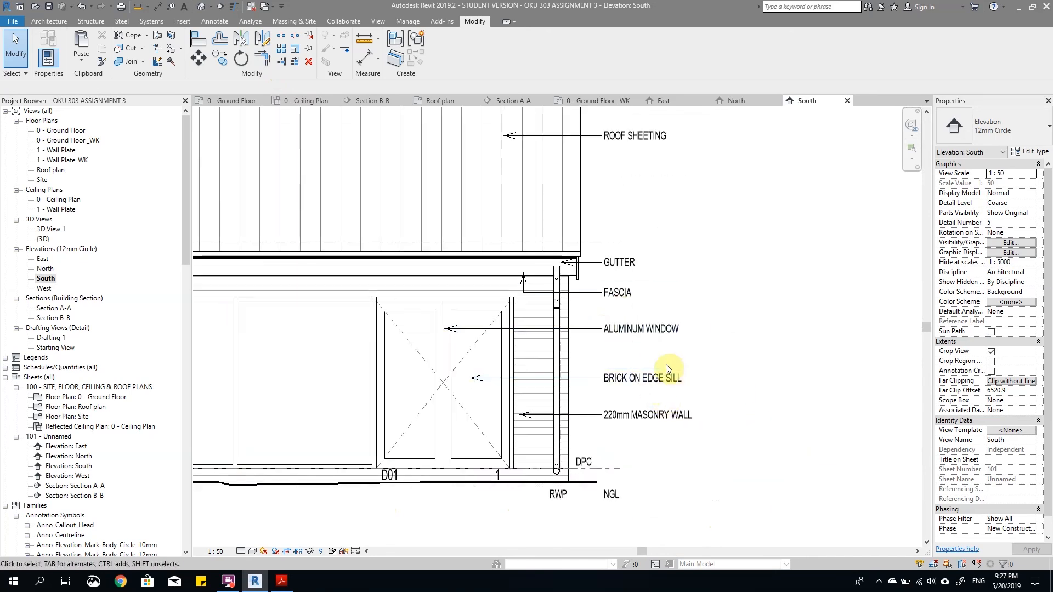
pyautogui.scroll(-1, 669, 367)
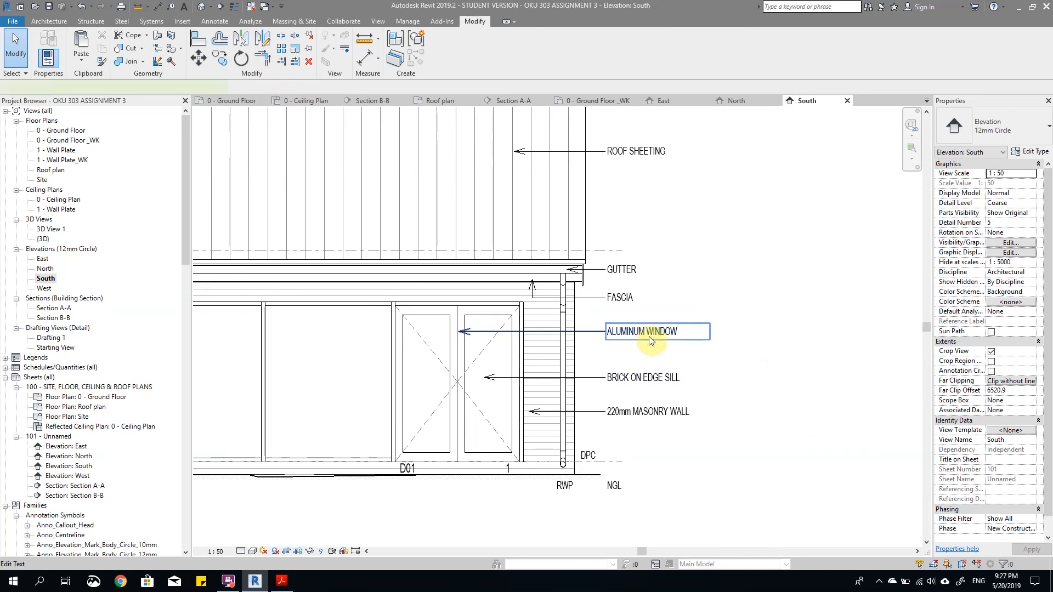
pyautogui.click(645, 337)
pyautogui.scroll(1, 667, 303)
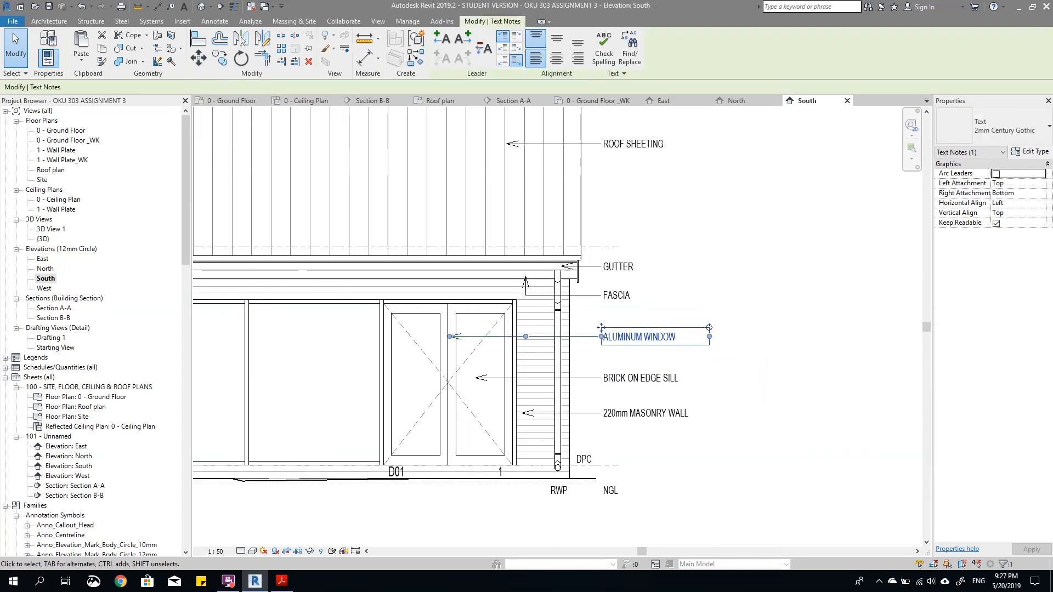
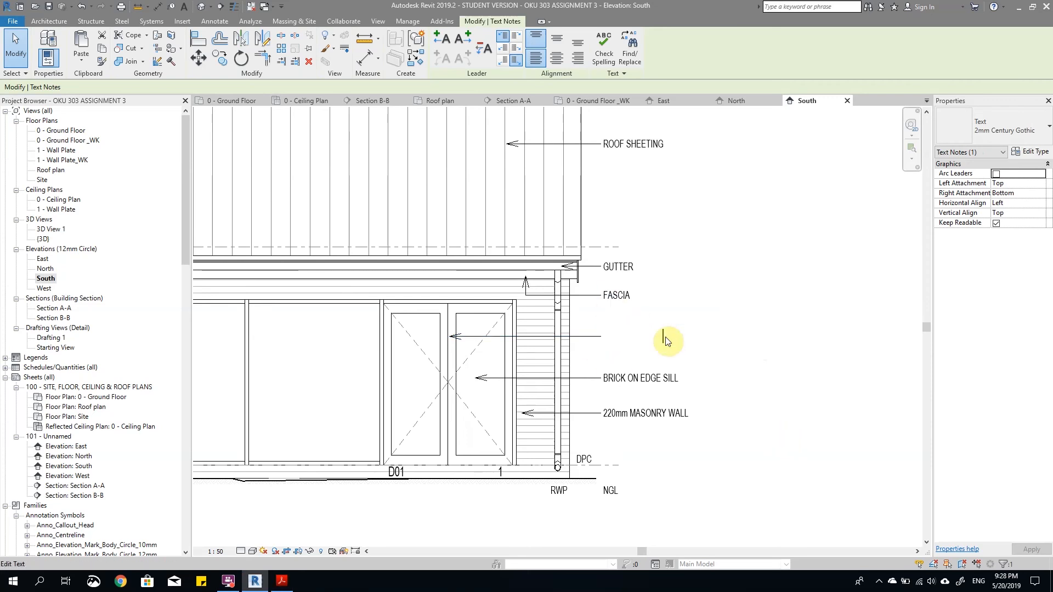
# Step: Change the note pointing to the double door to ALUMINUM DOUBLE DOOR and nudge it slightly lower
pyautogui.doubleClick(665, 336)
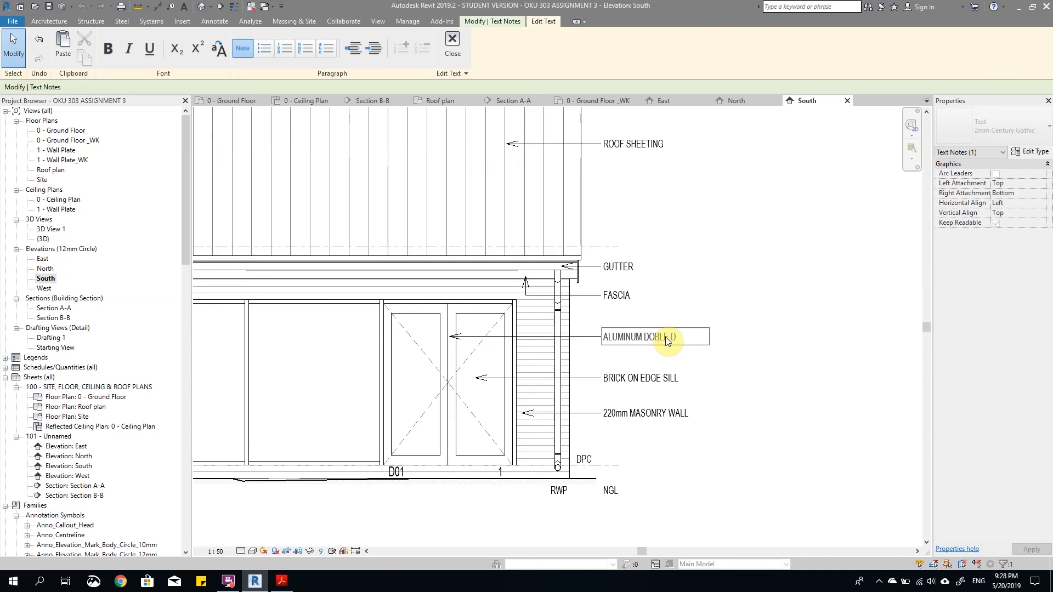
pyautogui.press('BackSpace')
pyautogui.press('BackSpace')
pyautogui.press('BackSpace')
pyautogui.click(770, 373)
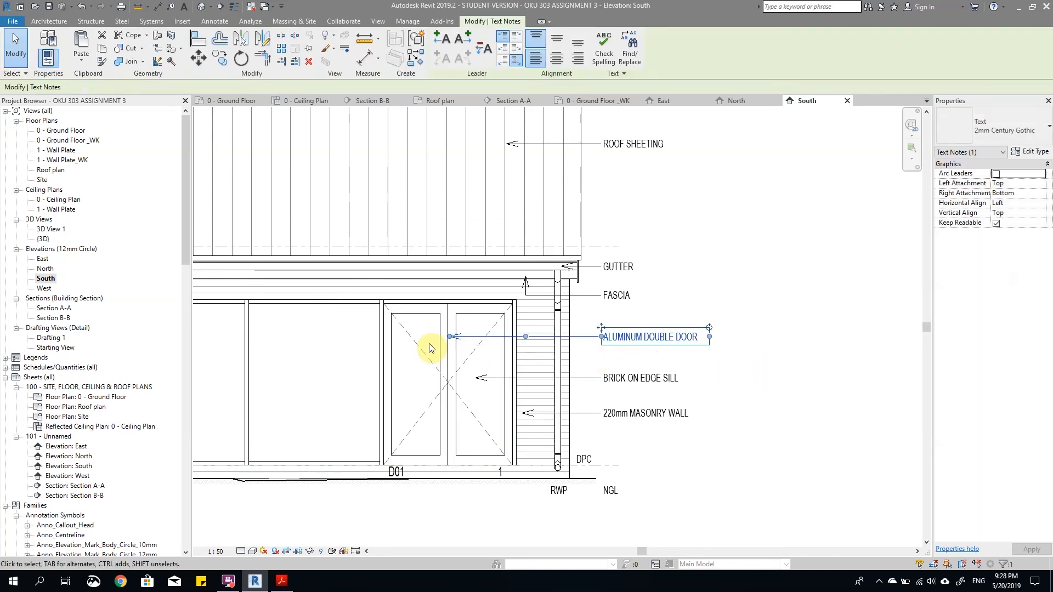
pyautogui.press('Down')
pyautogui.press('Down')
pyautogui.press('Down')
pyautogui.press('Down')
pyautogui.press('Down')
pyautogui.press('Down')
pyautogui.press('Down')
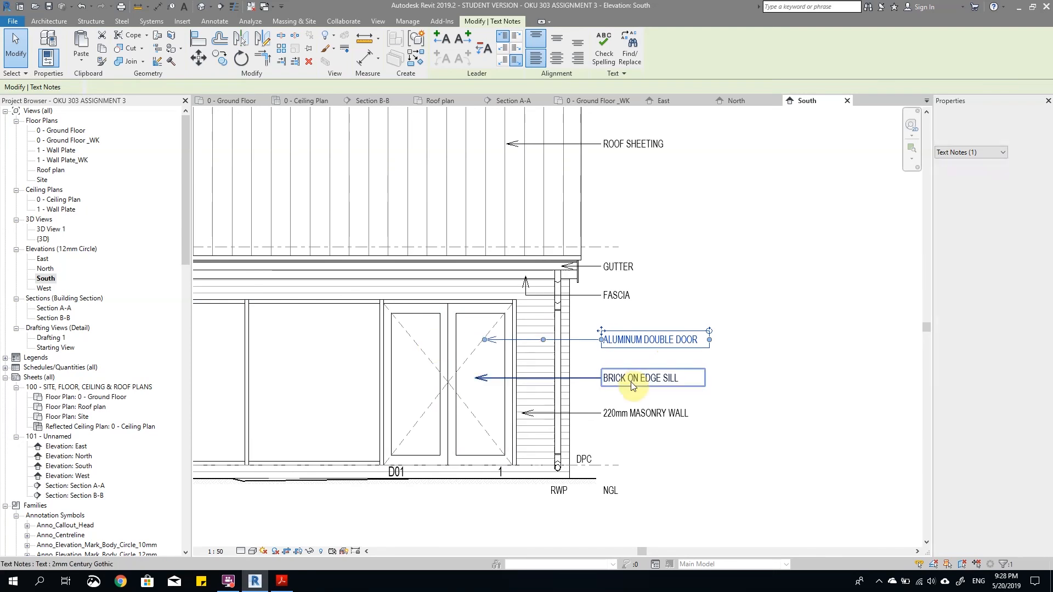
# Step: Move the BRICK ON EDGE SILL note onto the second panel of the glazed shopfront and remove its leader
pyautogui.scroll(-3, 713, 389)
pyautogui.moveTo(665, 386); pyautogui.dragTo(375, 368)
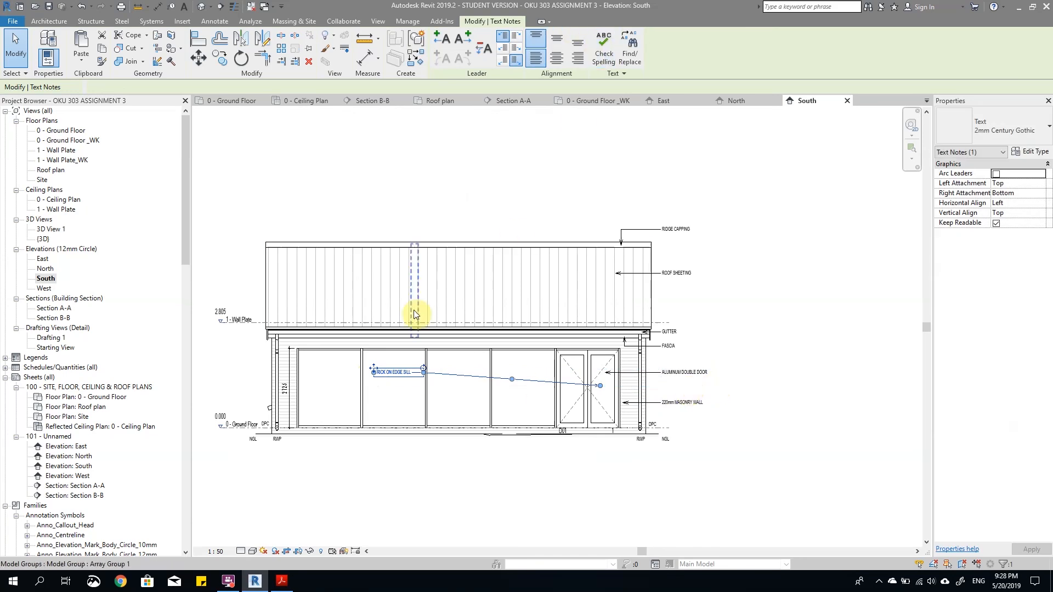
pyautogui.click(490, 50)
pyautogui.scroll(3, 669, 406)
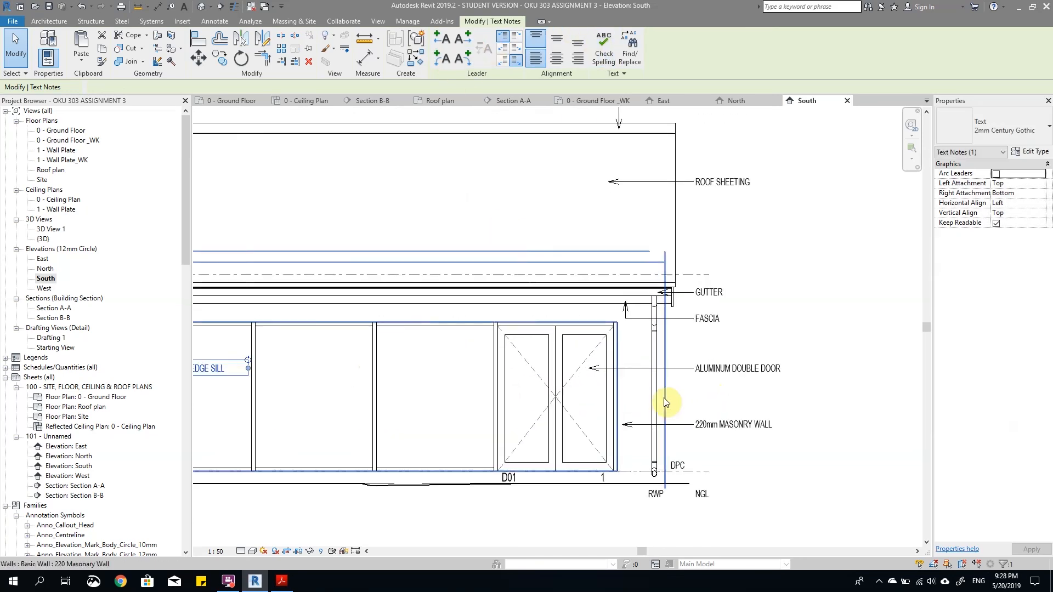
# Step: Copy the double door note's text into the BRICK ON EDGE SILL note and edit it to read ALUMINUM SHOPFRONT
pyautogui.click(727, 370)
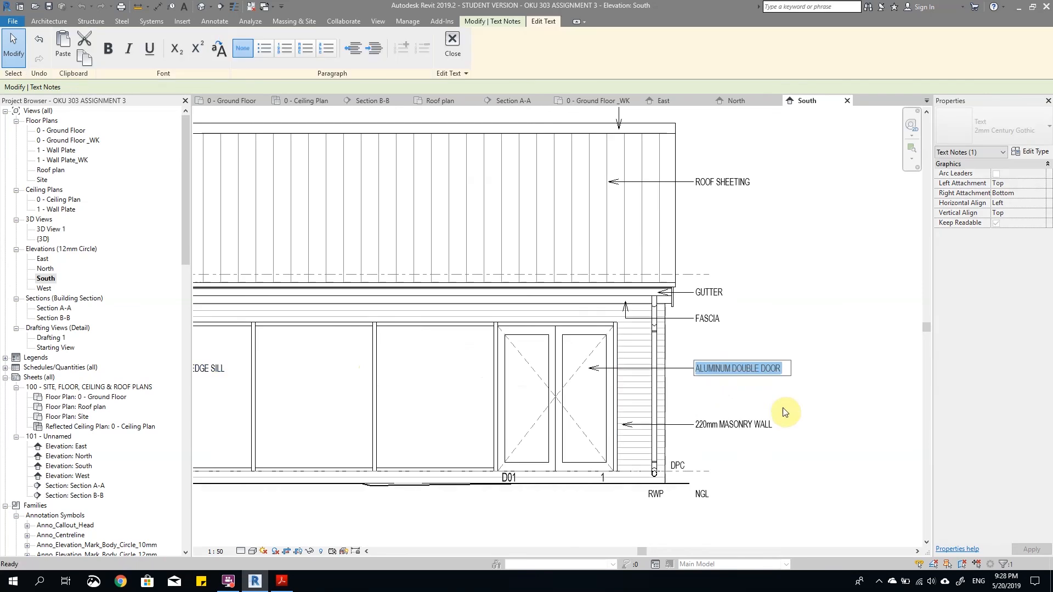
pyautogui.scroll(-3, 833, 401)
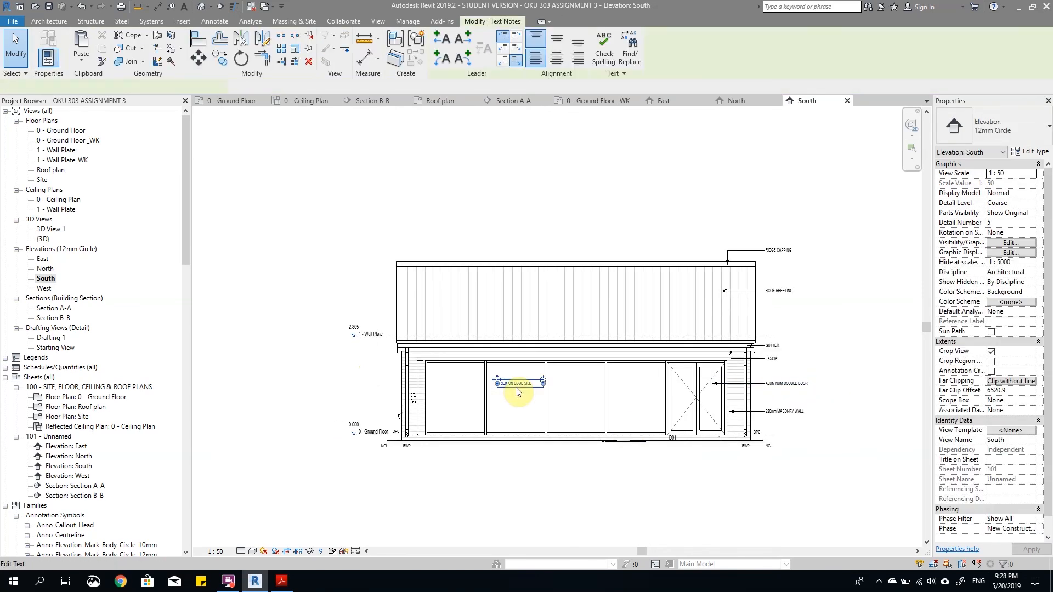
pyautogui.doubleClick(519, 383)
pyautogui.write('ALUMINUM DOUBLE DOOR')
pyautogui.scroll(3, 517, 383)
pyautogui.doubleClick(526, 385)
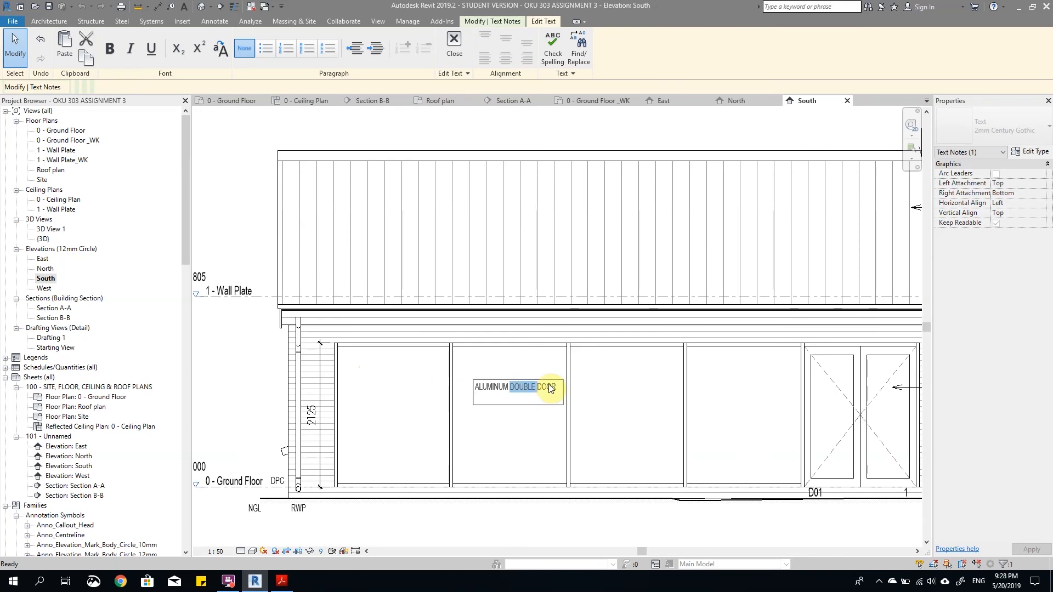
pyautogui.press('BackSpace')
pyautogui.press('BackSpace')
pyautogui.press('BackSpace')
pyautogui.press('BackSpace')
pyautogui.press('BackSpace')
pyautogui.press('BackSpace')
pyautogui.press('BackSpace')
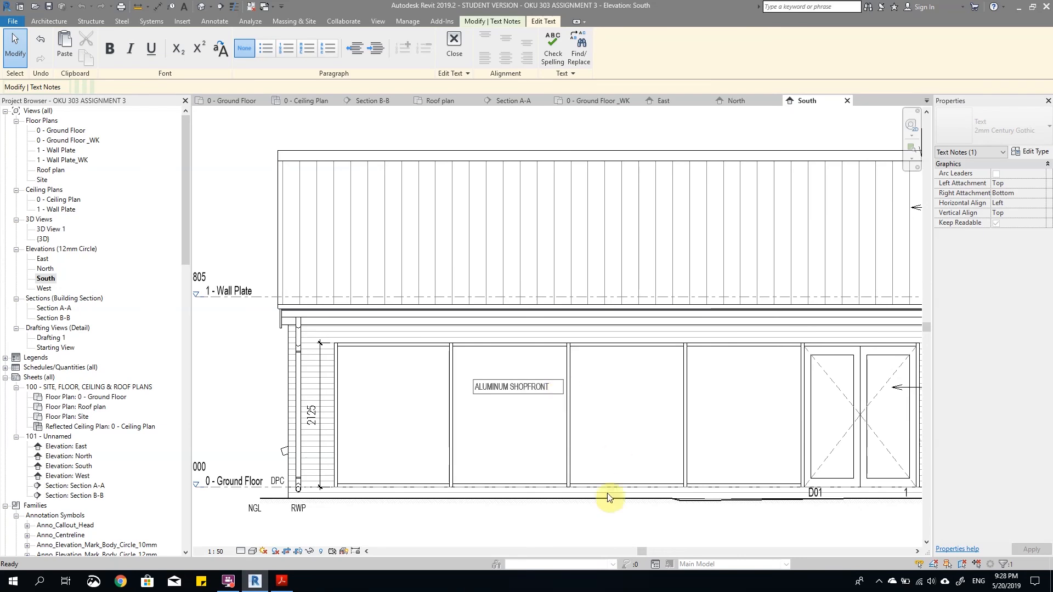
pyautogui.click(594, 423)
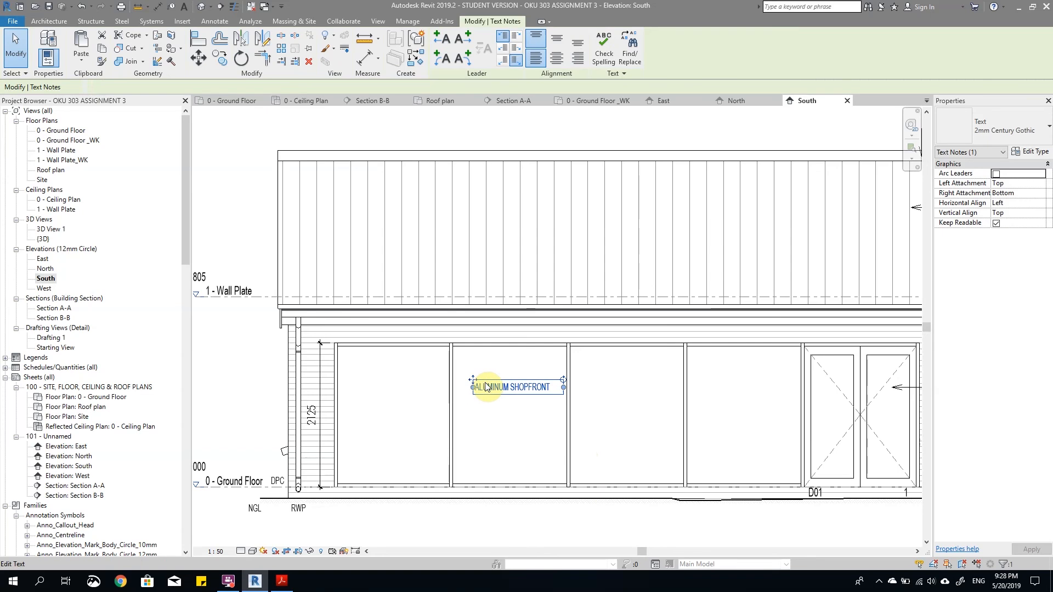
# Step: Move the ALUMINUM SHOPFRONT note to the middle of the third shopfront panel
pyautogui.scroll(-1, 463, 386)
pyautogui.scroll(-3, 480, 385)
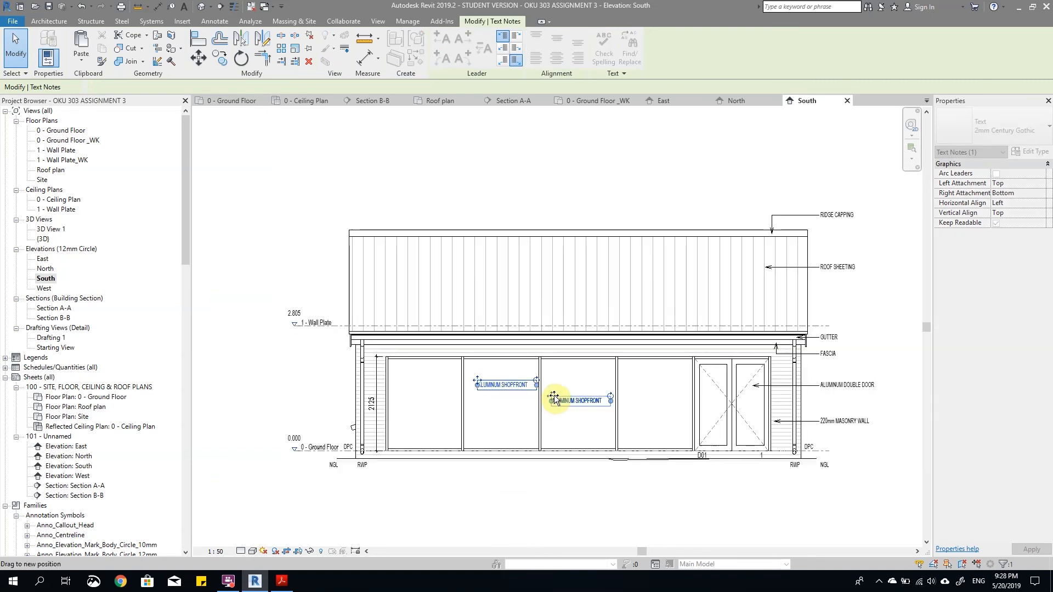
pyautogui.press('Escape')
pyautogui.scroll(-3, 412, 399)
pyautogui.scroll(8, 636, 469)
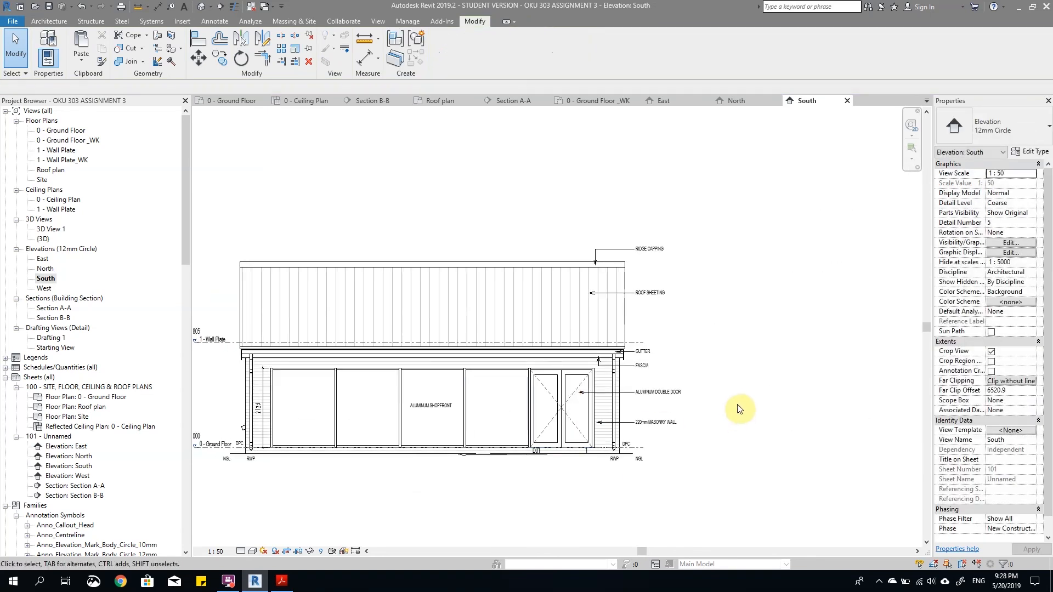
# Step: Nudge the ALUMINUM DOUBLE DOOR note further down, closer to the 220mm MASONRY WALL note
pyautogui.click(629, 390)
pyautogui.press('Down')
pyautogui.press('Down')
pyautogui.press('Down')
pyautogui.press('Down')
pyautogui.press('Down')
pyautogui.press('Down')
pyautogui.click(746, 364)
# Step: Review the notes and leaders across the whole South elevation, from the ridge capping to the ground line
pyautogui.scroll(-4, 640, 296)
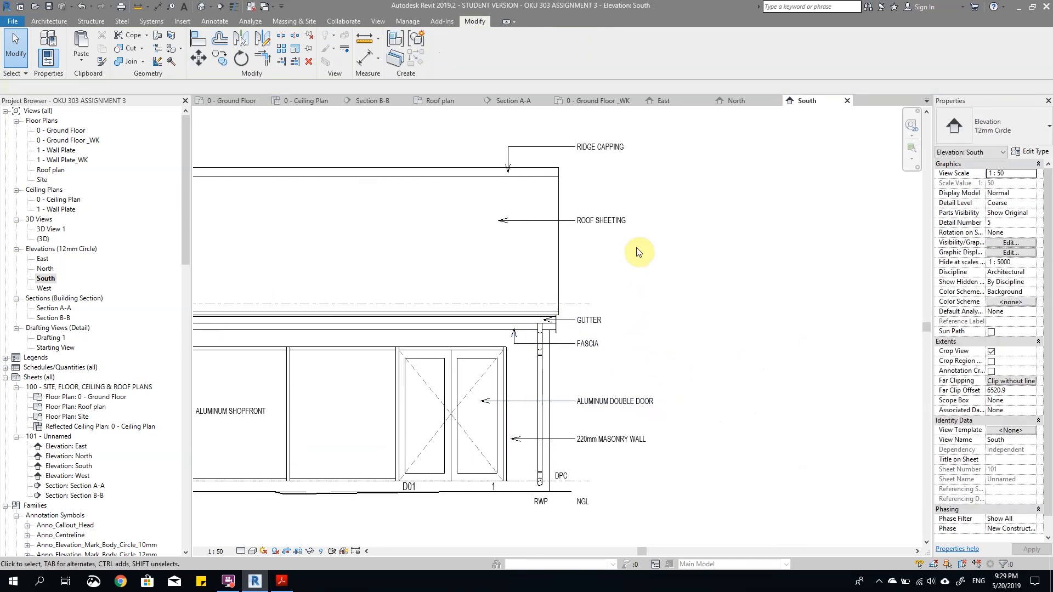
pyautogui.scroll(4, 691, 329)
pyautogui.scroll(-3, 470, 400)
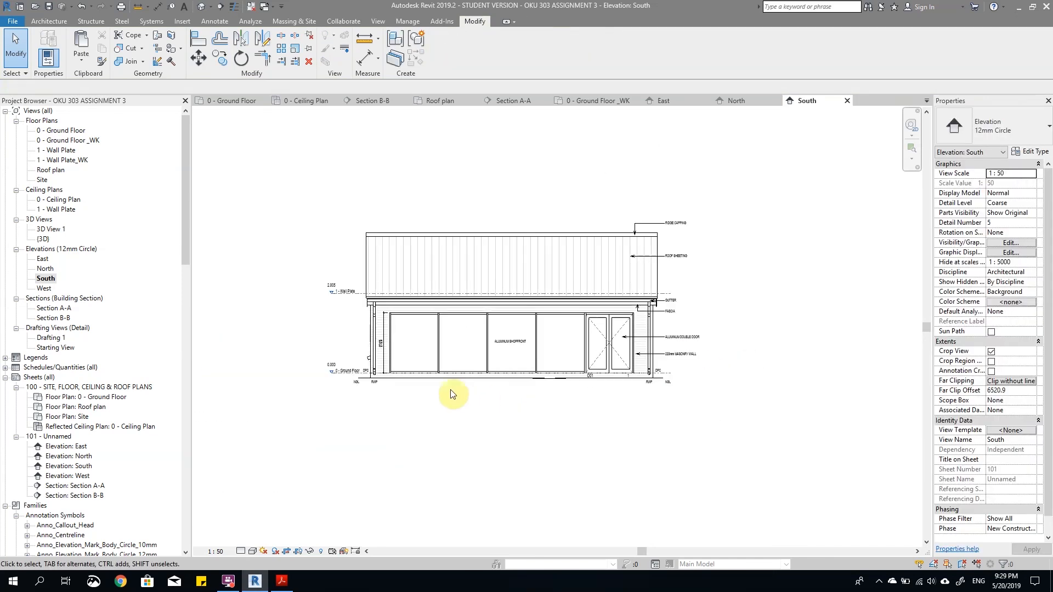
pyautogui.scroll(2, 352, 301)
pyautogui.scroll(-3, 309, 398)
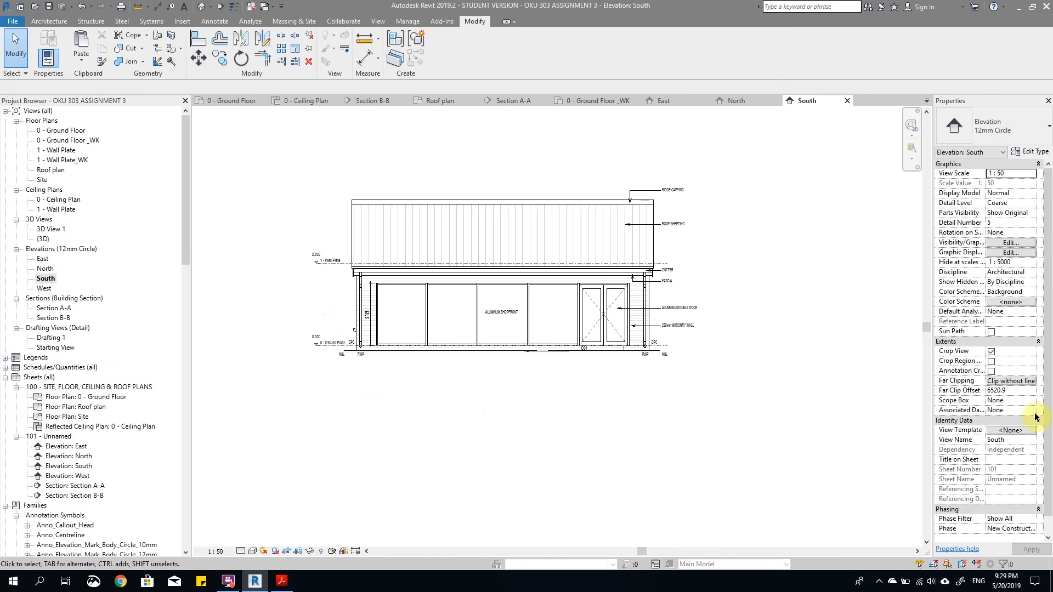
pyautogui.scroll(-2, 504, 373)
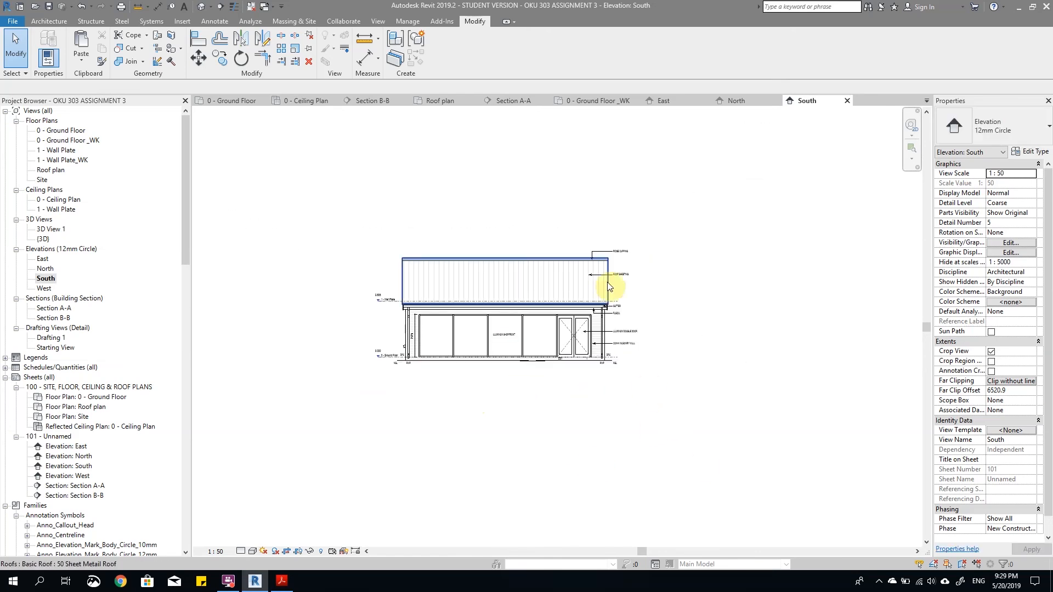
pyautogui.scroll(2, 607, 282)
pyautogui.scroll(-2, 764, 357)
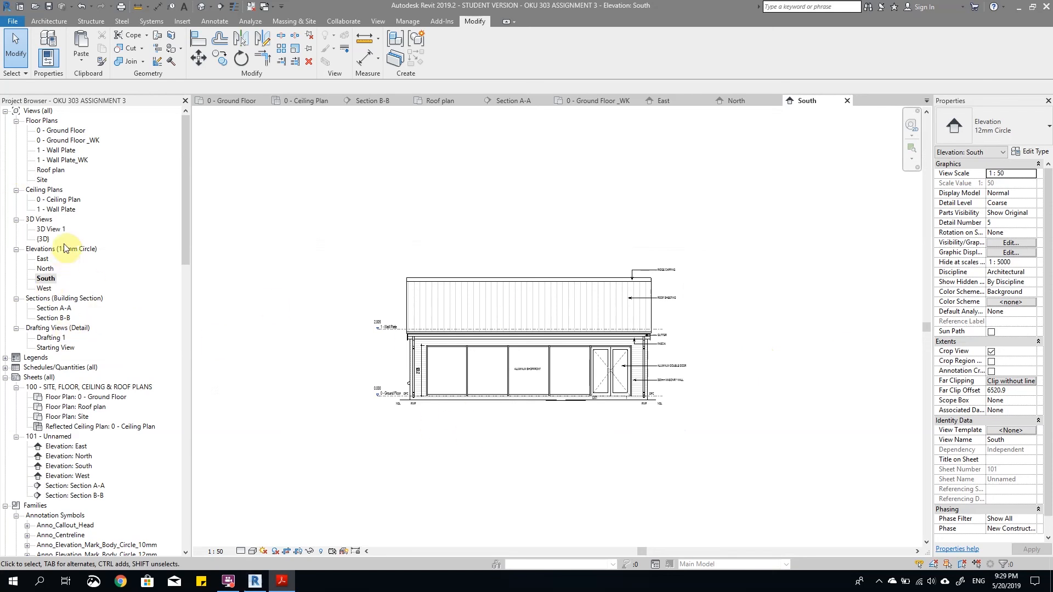
# Step: Open the East elevation and paste the copied group of elevation notes into it
pyautogui.doubleClick(42, 259)
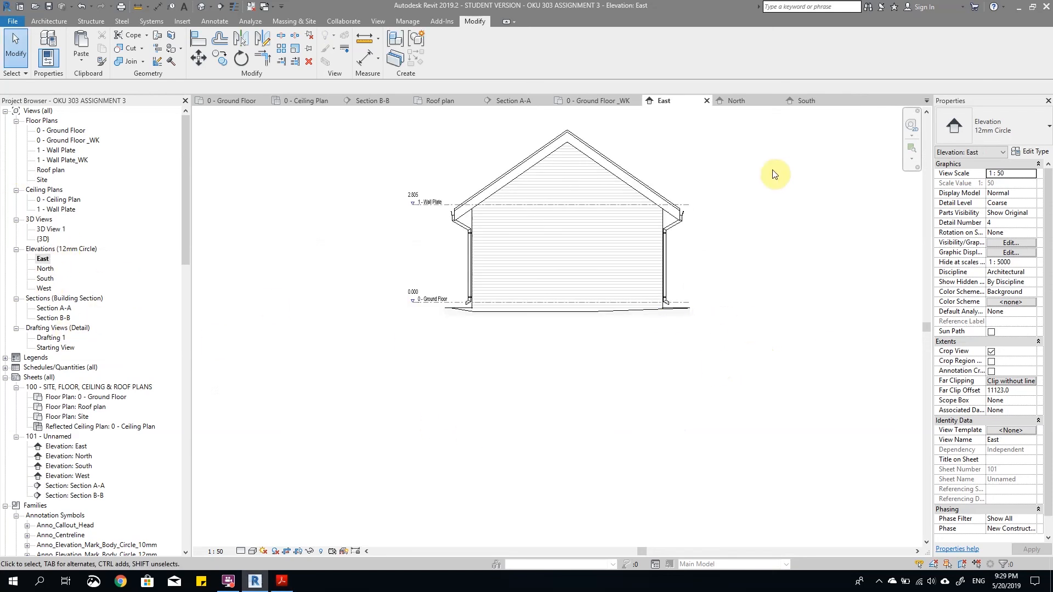
pyautogui.scroll(1, 656, 197)
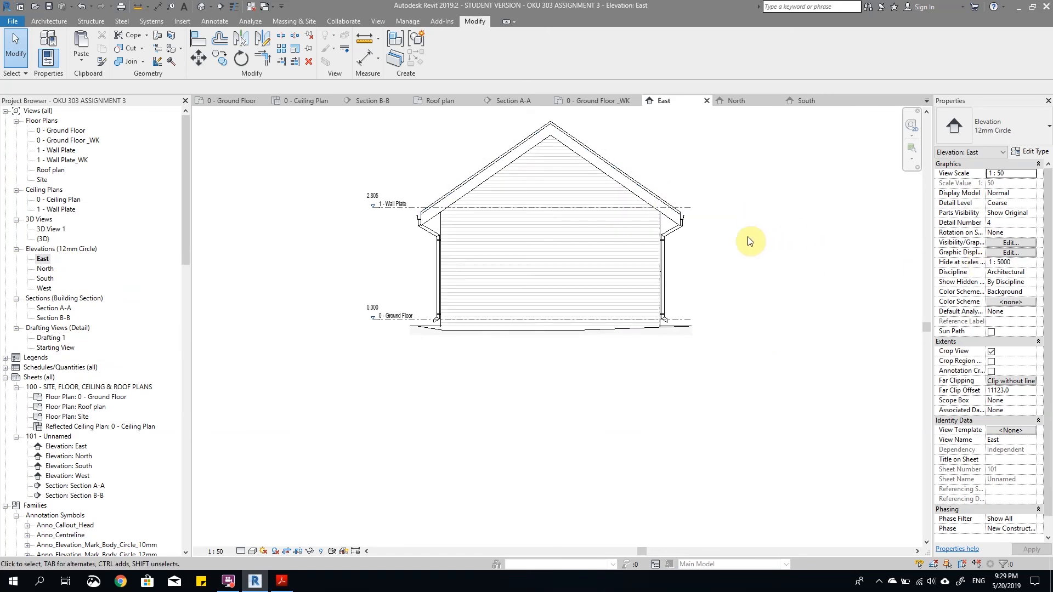
pyautogui.hotkey('ctrl', 'v')
pyautogui.click(617, 310)
# Step: Move the pasted notes group to the left so its material notes stand beside the right end of the east wall
pyautogui.scroll(-3, 627, 312)
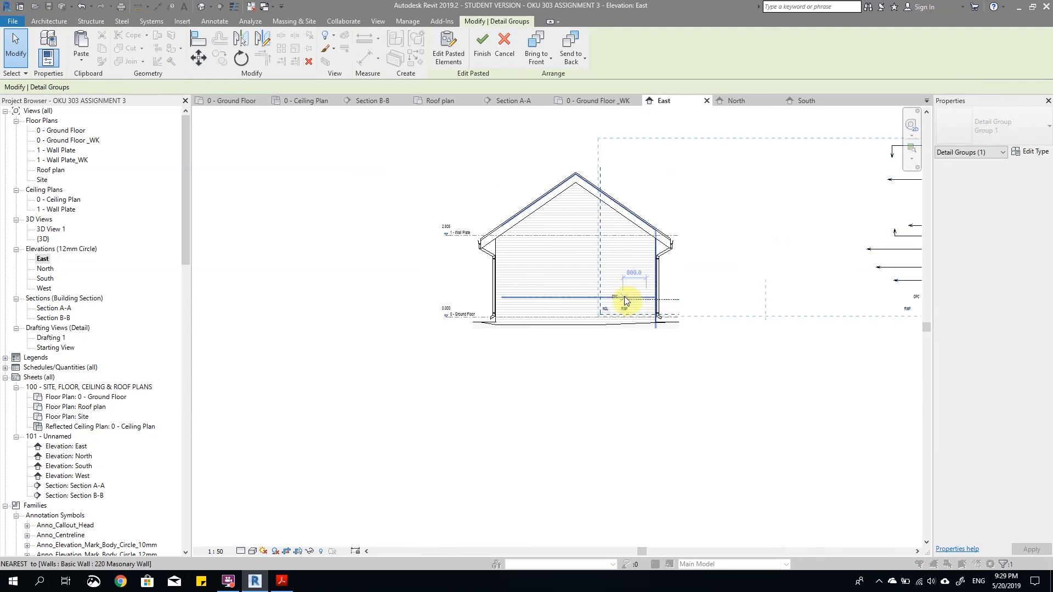
pyautogui.press('v')
pyautogui.scroll(3, 626, 301)
pyautogui.click(612, 300)
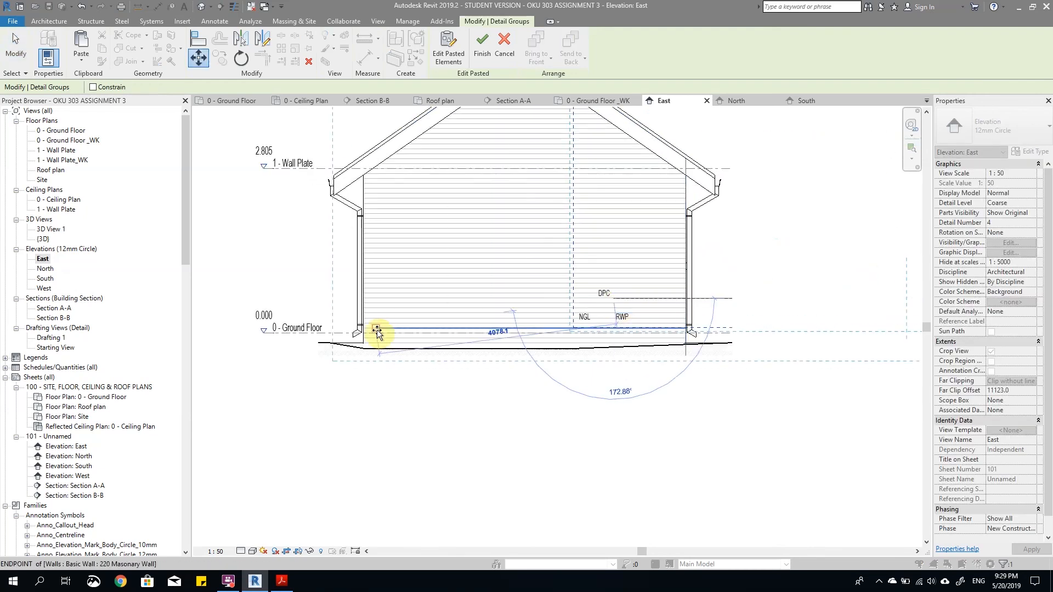
pyautogui.scroll(5, 362, 335)
pyautogui.scroll(-10, 376, 329)
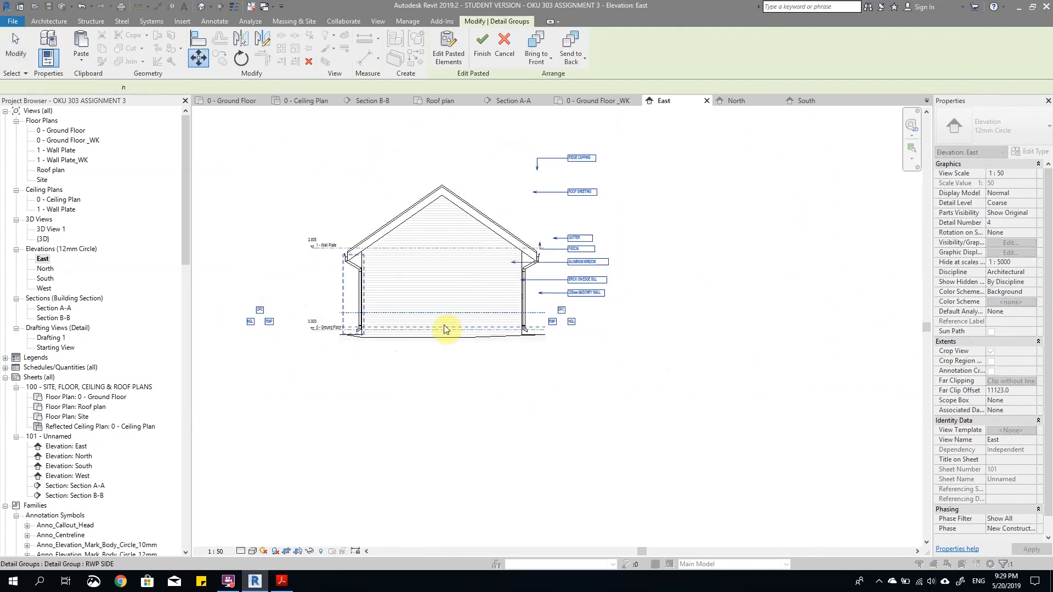
pyautogui.click(313, 315)
# Step: Move the pasted group so its DPC line ends at the wall's right corner on the ground floor level, and finish the paste
pyautogui.scroll(4, 551, 329)
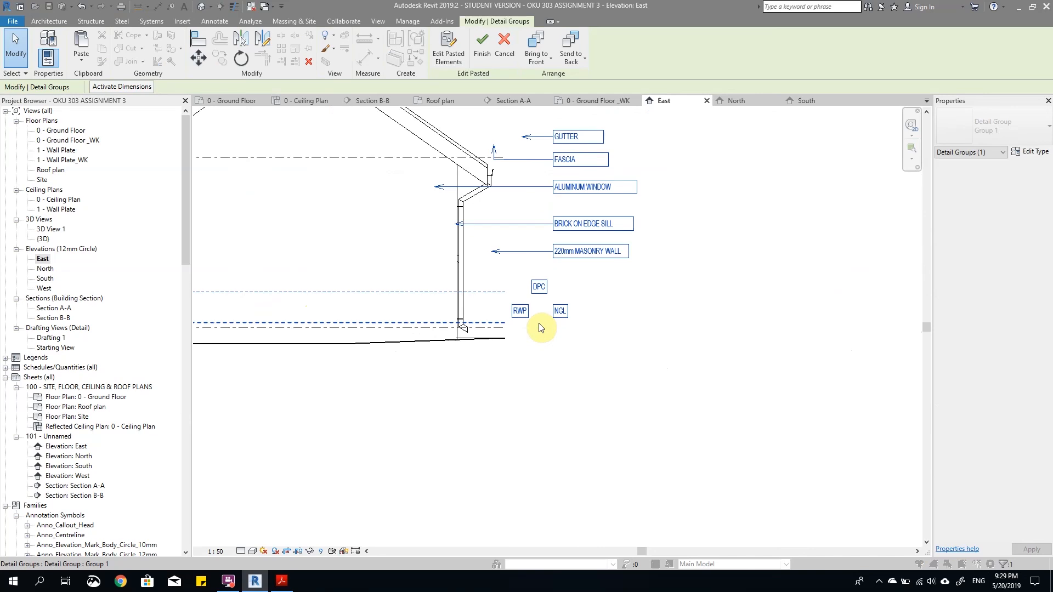
pyautogui.press('m')
pyautogui.press('v')
pyautogui.scroll(3, 543, 324)
pyautogui.scroll(-2, 541, 289)
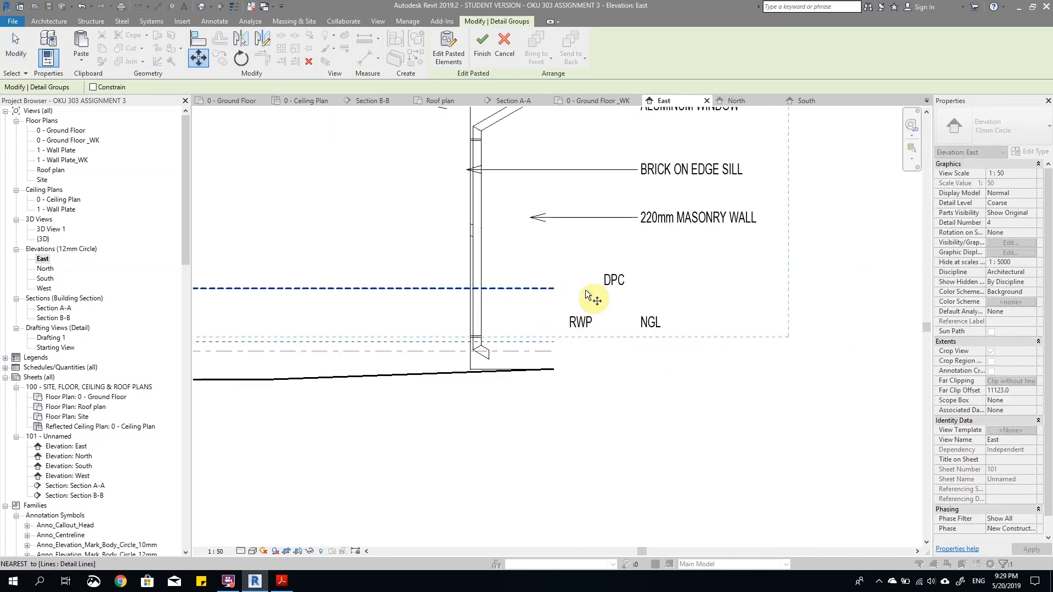
pyautogui.scroll(-1, 543, 288)
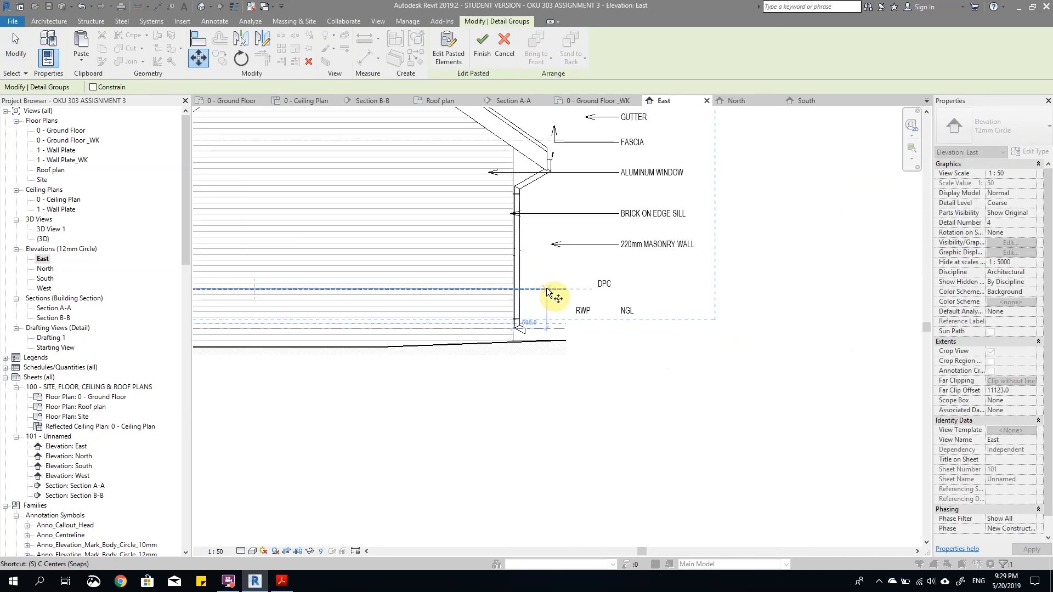
pyautogui.click(558, 289)
pyautogui.scroll(4, 512, 321)
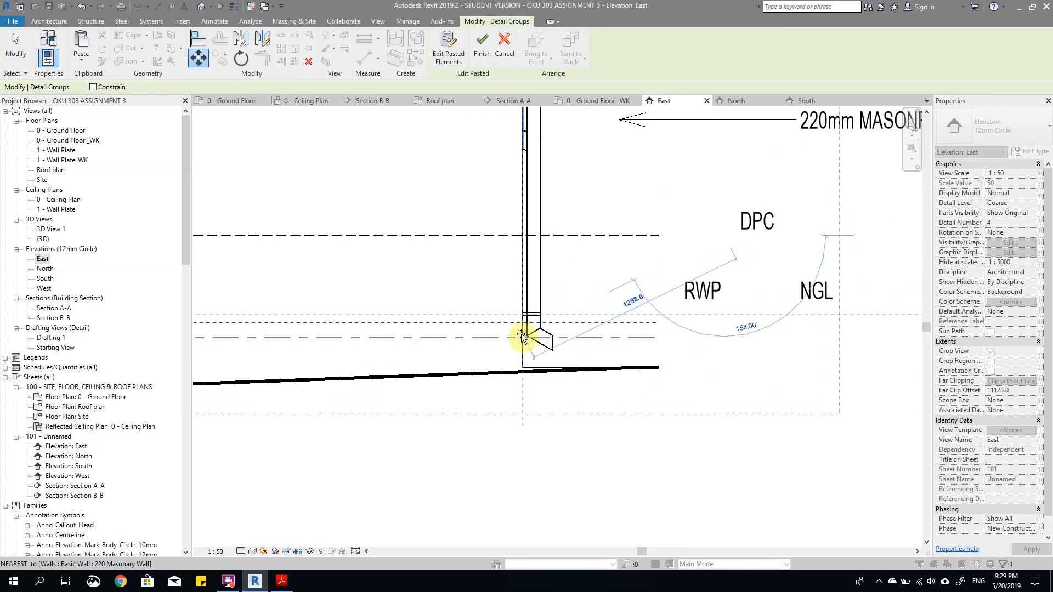
pyautogui.click(521, 337)
pyautogui.scroll(-3, 548, 323)
pyautogui.scroll(3, 613, 305)
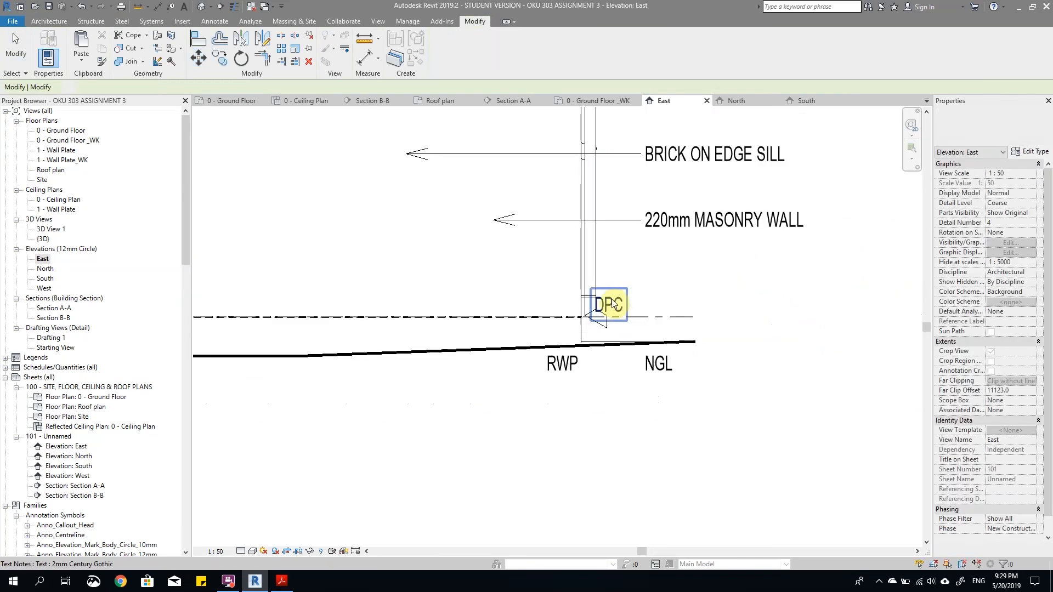
# Step: Shift the DPC note to the right of the downpipe and the RWP note below the downpipe
pyautogui.click(562, 361)
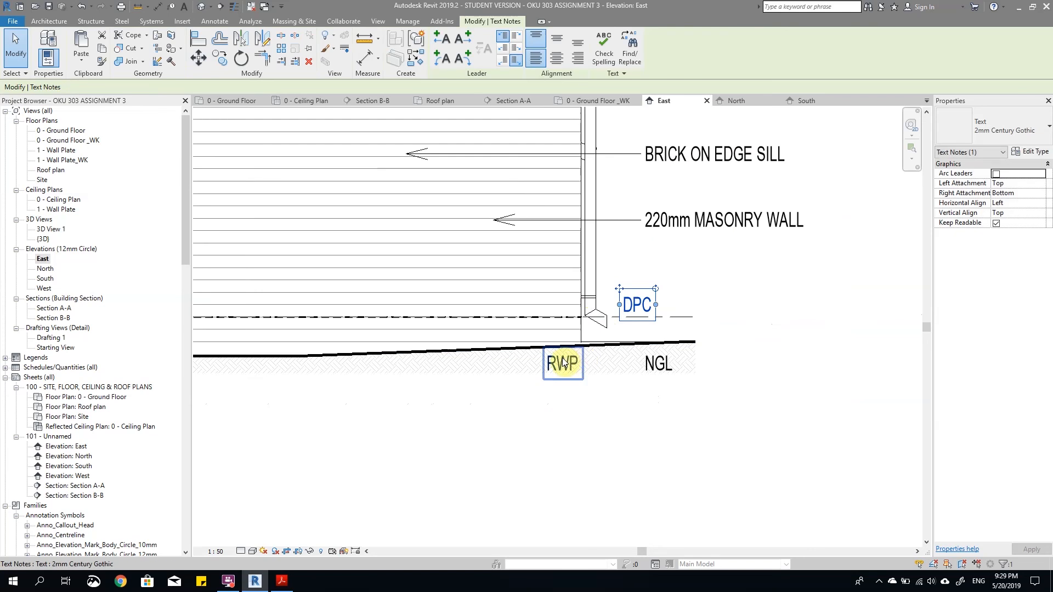
pyautogui.moveTo(563, 359); pyautogui.dragTo(584, 350)
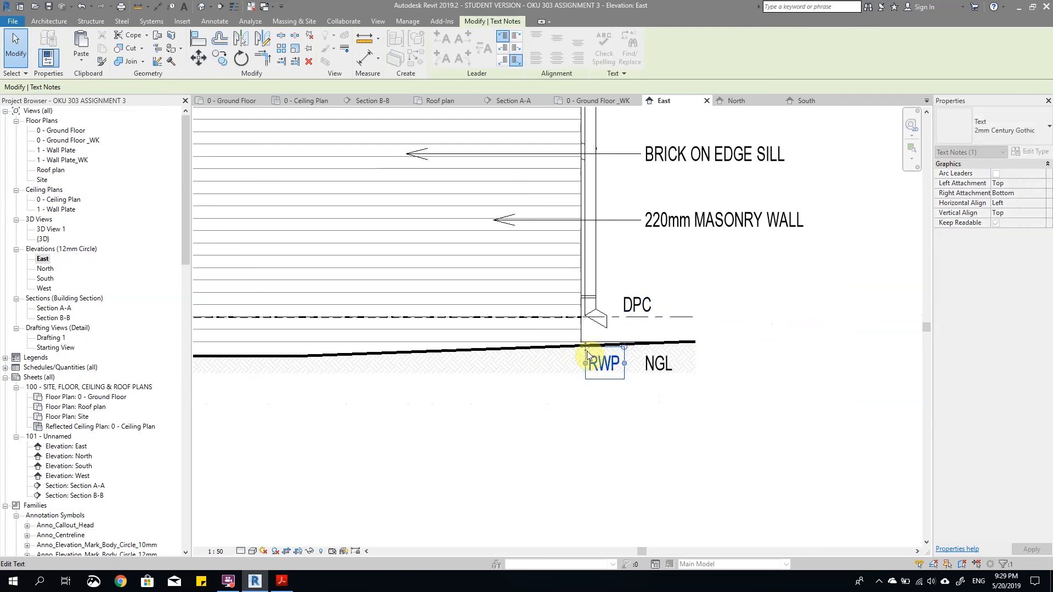
pyautogui.click(732, 386)
# Step: Move the NGL note to just below the right end of the ground line
pyautogui.scroll(-4, 751, 378)
pyautogui.scroll(4, 707, 386)
pyautogui.click(751, 340)
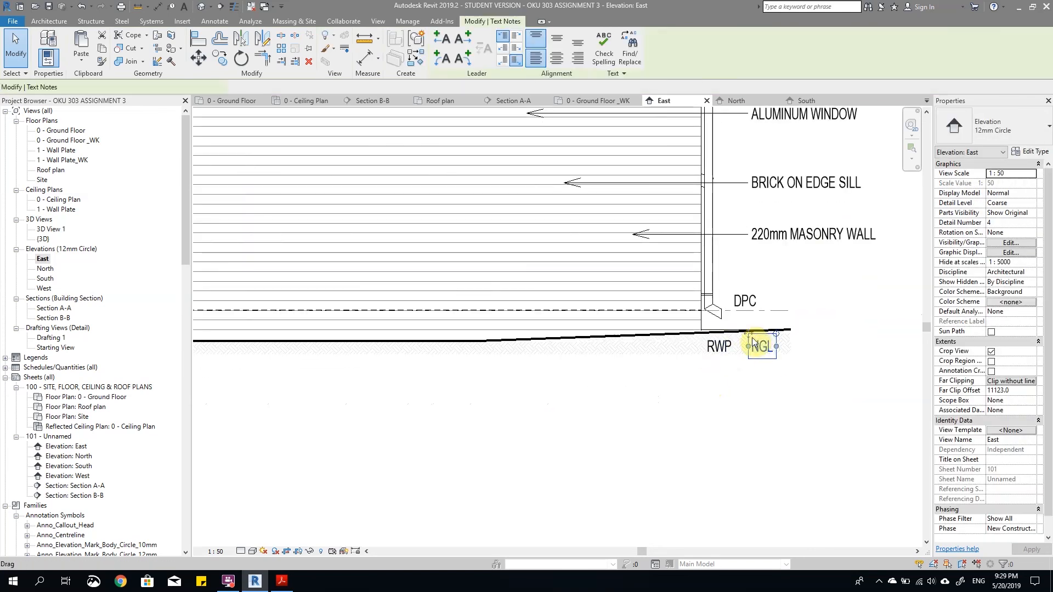
pyautogui.click(762, 376)
pyautogui.scroll(-3, 762, 377)
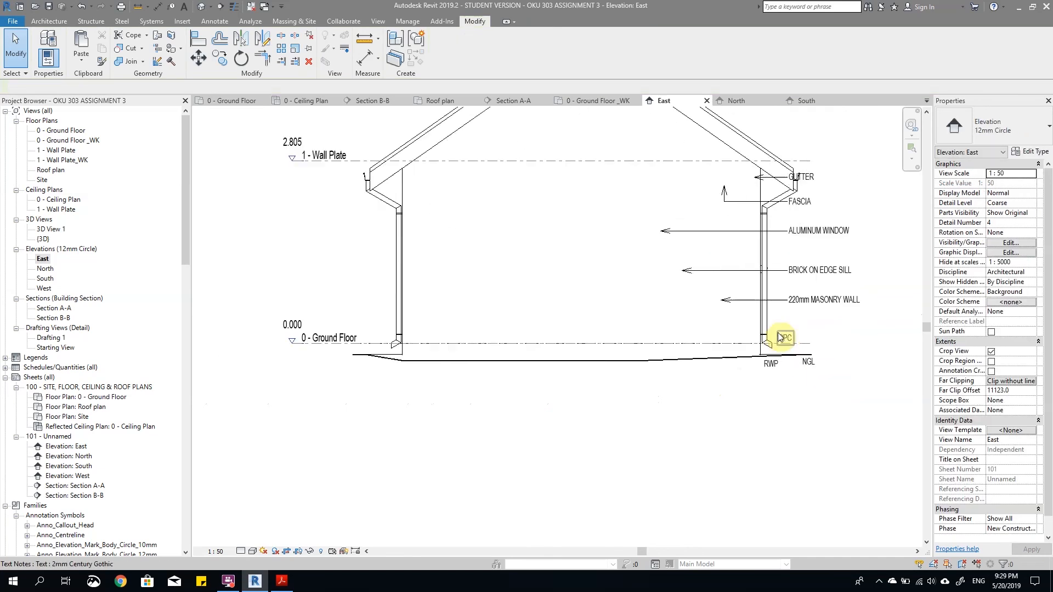
# Step: Place the DPC note on the wall left of the downpipe and the RWP note to the downpipe's right
pyautogui.scroll(3, 900, 347)
pyautogui.click(778, 329)
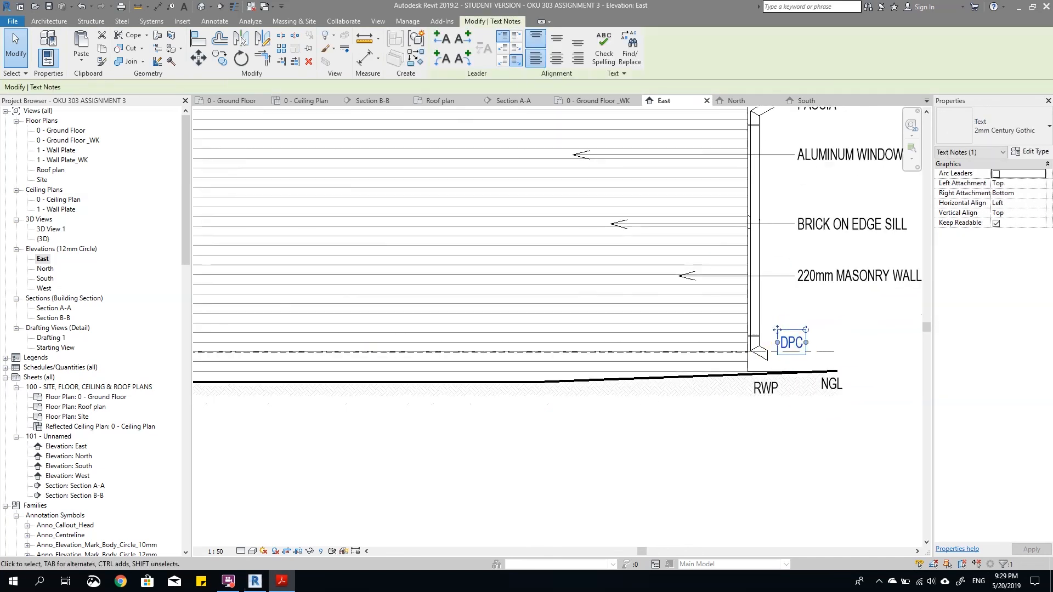
pyautogui.scroll(1, 633, 303)
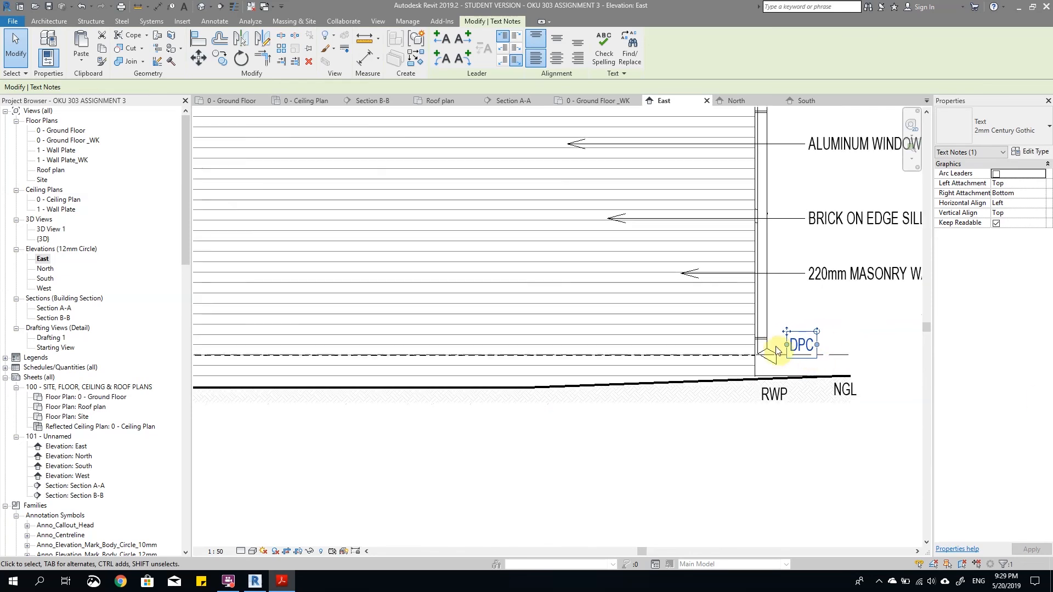
pyautogui.moveTo(785, 328); pyautogui.dragTo(710, 327)
pyautogui.click(782, 392)
pyautogui.keyDown('ctrl'); pyautogui.moveTo(759, 380); pyautogui.dragTo(775, 330); pyautogui.keyUp('ctrl')
pyautogui.click(832, 320)
# Step: Delete the stray DPC, NGL and RWP notes lying to the left of the East elevation
pyautogui.scroll(-4, 829, 325)
pyautogui.scroll(1, 575, 345)
pyautogui.scroll(-1, 574, 346)
pyautogui.moveTo(560, 359); pyautogui.dragTo(503, 354, button='middle')
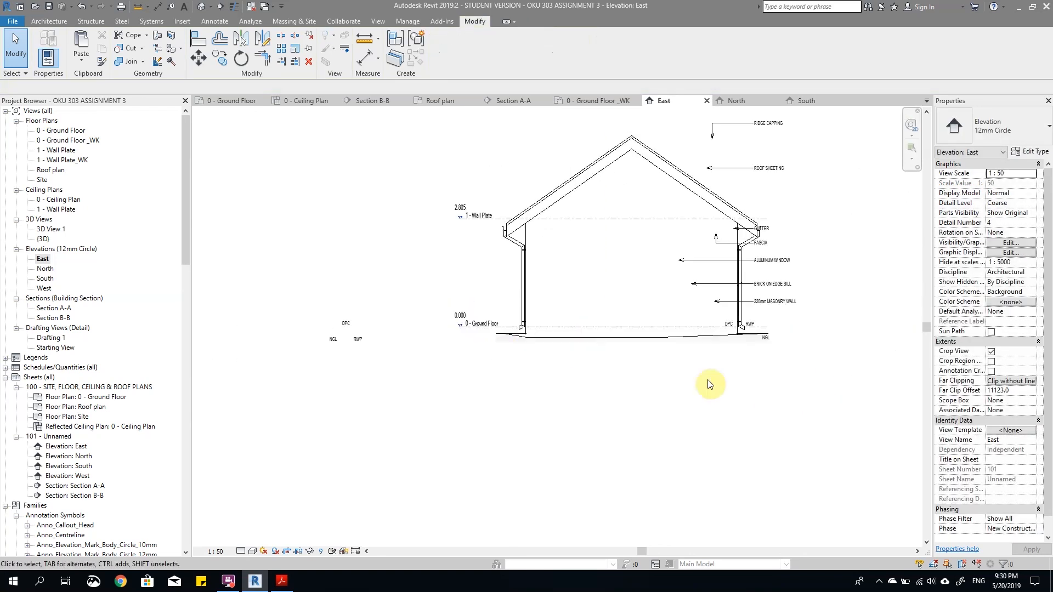
pyautogui.scroll(-2, 443, 364)
pyautogui.moveTo(328, 303); pyautogui.dragTo(424, 378)
pyautogui.press('Delete')
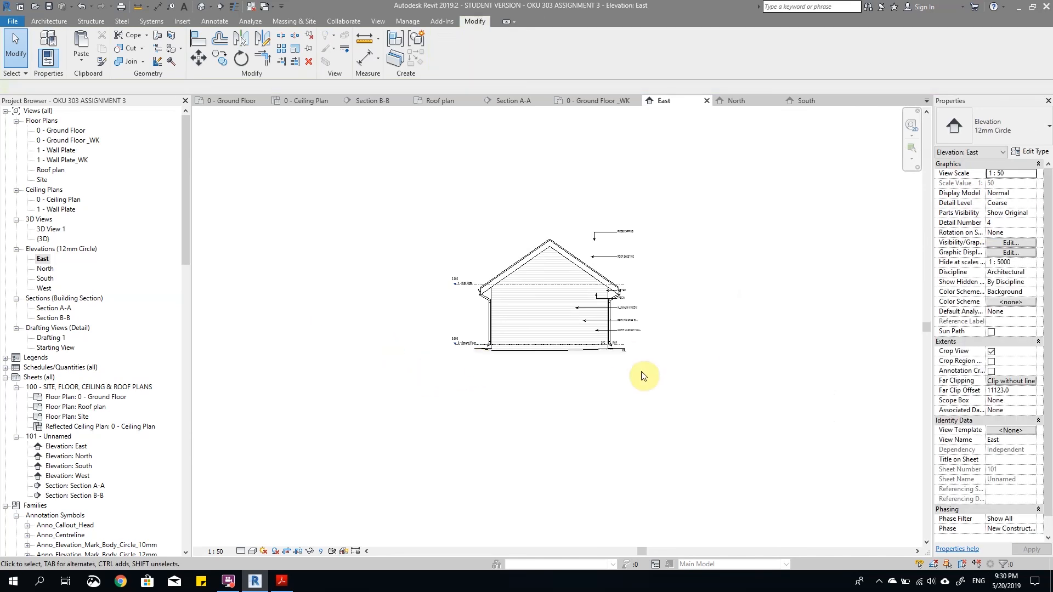
# Step: Copy the DPC and RWP notes from the right downpipe to the lower left corner of the East elevation
pyautogui.scroll(5, 603, 339)
pyautogui.click(482, 207)
pyautogui.scroll(-2, 548, 309)
pyautogui.scroll(-3, 593, 320)
pyautogui.keyDown('ctrl'); pyautogui.click(532, 299); pyautogui.keyUp('ctrl')
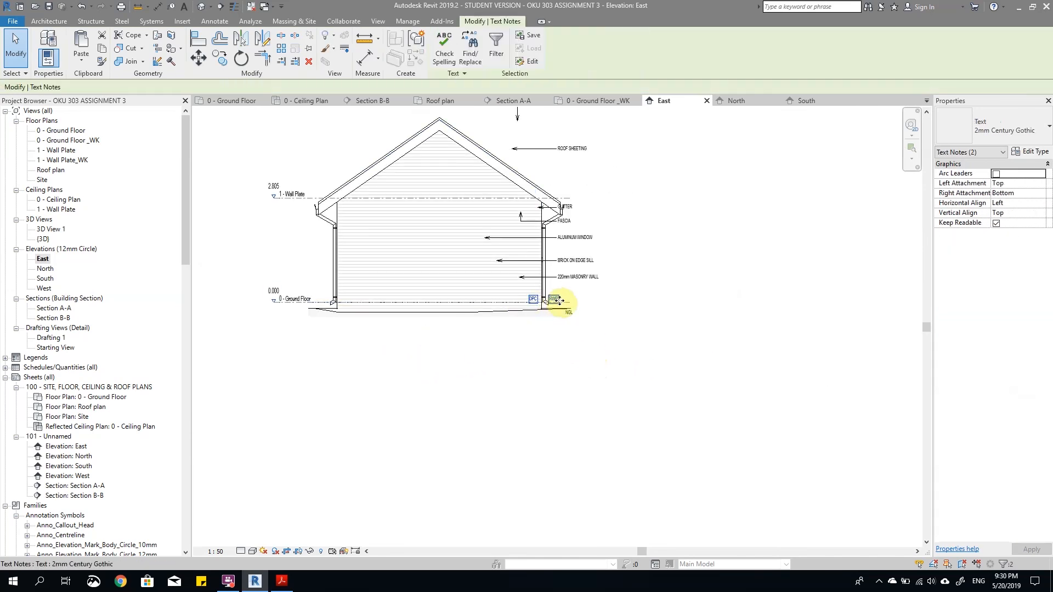
pyautogui.scroll(2, 557, 300)
pyautogui.keyDown('ctrl'); pyautogui.moveTo(522, 299); pyautogui.dragTo(293, 304); pyautogui.keyUp('ctrl')
pyautogui.scroll(1, 286, 301)
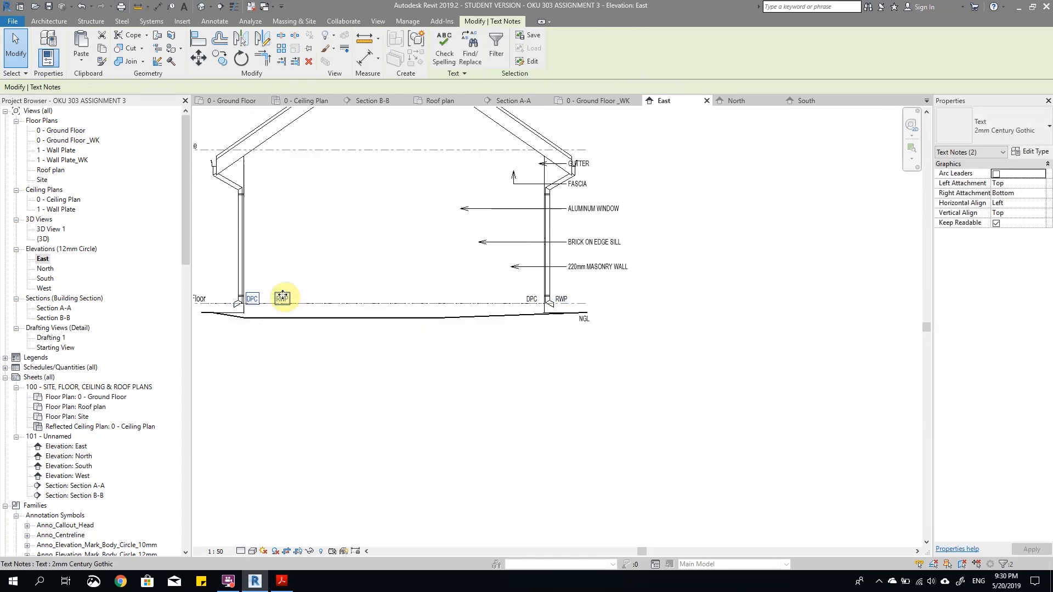
# Step: Move the copied RWP note to the outer side of the left downpipe
pyautogui.click(286, 301)
pyautogui.keyDown('ctrl'); pyautogui.moveTo(267, 291); pyautogui.dragTo(220, 296); pyautogui.keyUp('ctrl')
pyautogui.click(464, 397)
pyautogui.scroll(1, 464, 397)
pyautogui.moveTo(559, 400); pyautogui.dragTo(653, 496, button='middle')
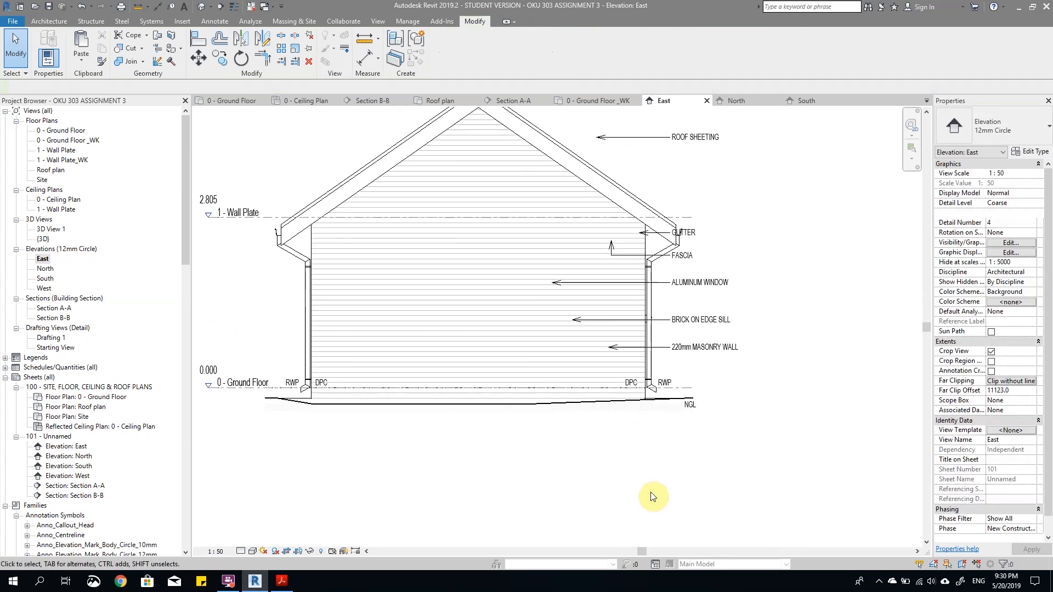
# Step: Delete the BRICK ON EDGE SILL and ALUMINUM WINDOW notes from the East elevation
pyautogui.scroll(-4, 666, 439)
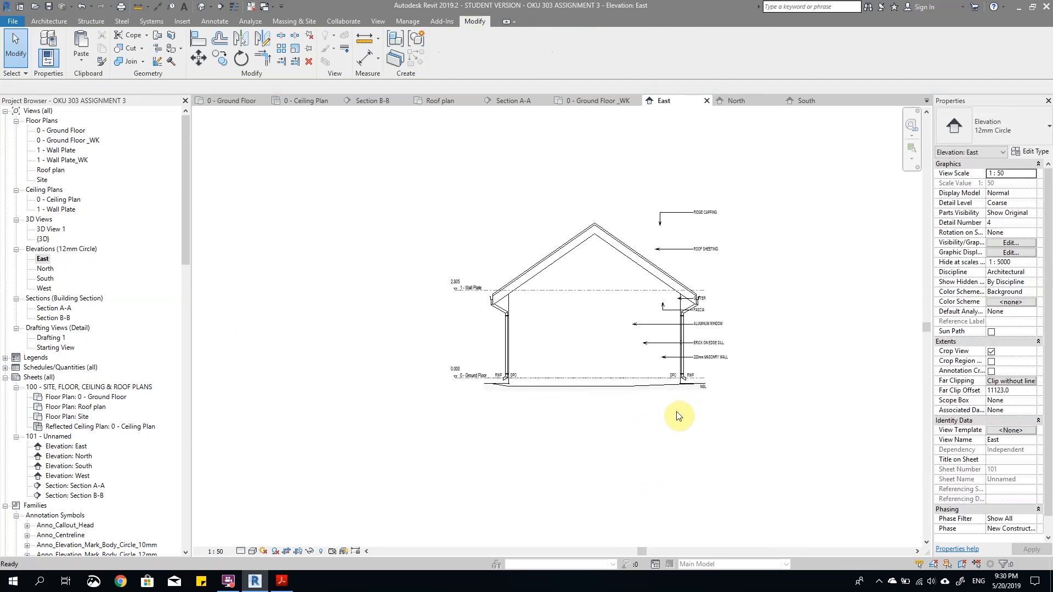
pyautogui.scroll(3, 752, 341)
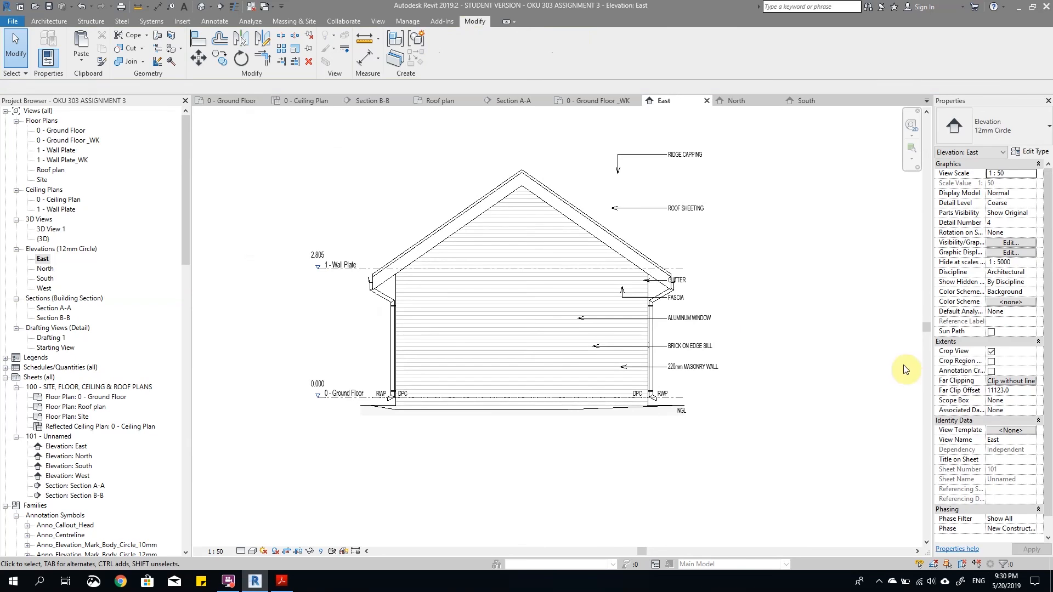
pyautogui.click(687, 346)
pyautogui.press('Delete')
pyautogui.click(697, 321)
pyautogui.press('Delete')
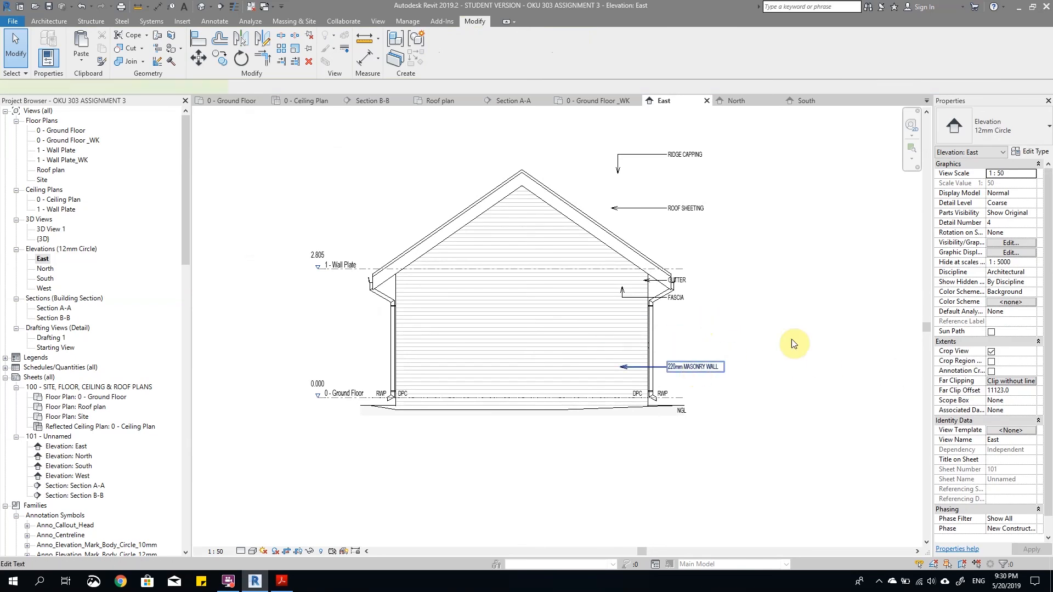
# Step: Nudge the 220mm MASONRY WALL note slightly upwards
pyautogui.click(697, 370)
pyautogui.press('Up')
pyautogui.press('Up')
pyautogui.press('Up')
pyautogui.press('Up')
pyautogui.press('Up')
pyautogui.press('Up')
pyautogui.press('Up')
pyautogui.press('Up')
pyautogui.press('Up')
pyautogui.press('Up')
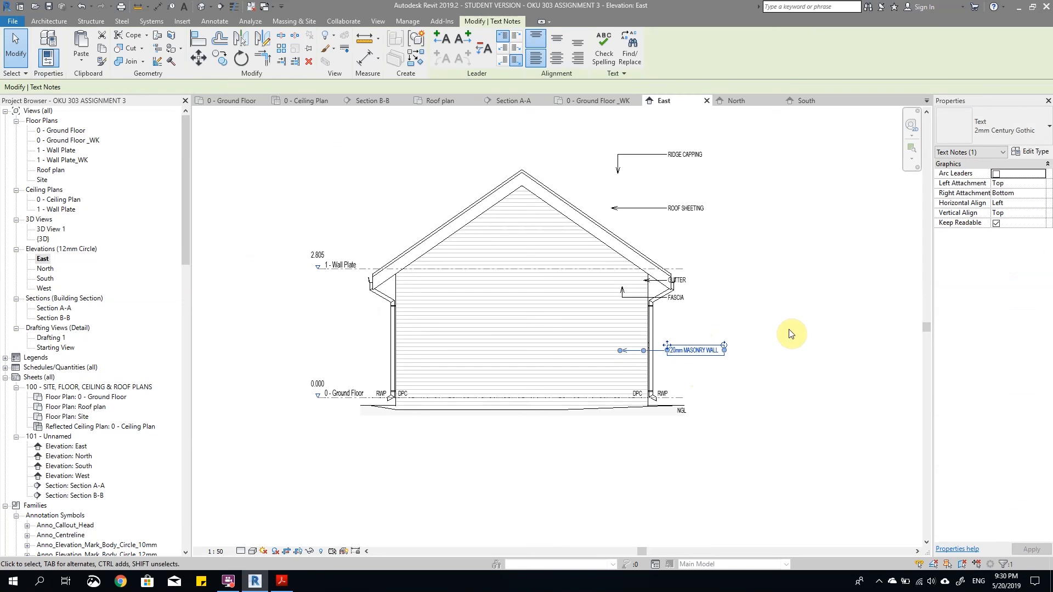
pyautogui.click(790, 333)
# Step: Lower the ROOF SHEETING note slightly and extend its leader arrow to the sloping roof edge
pyautogui.scroll(3, 764, 238)
pyautogui.click(674, 208)
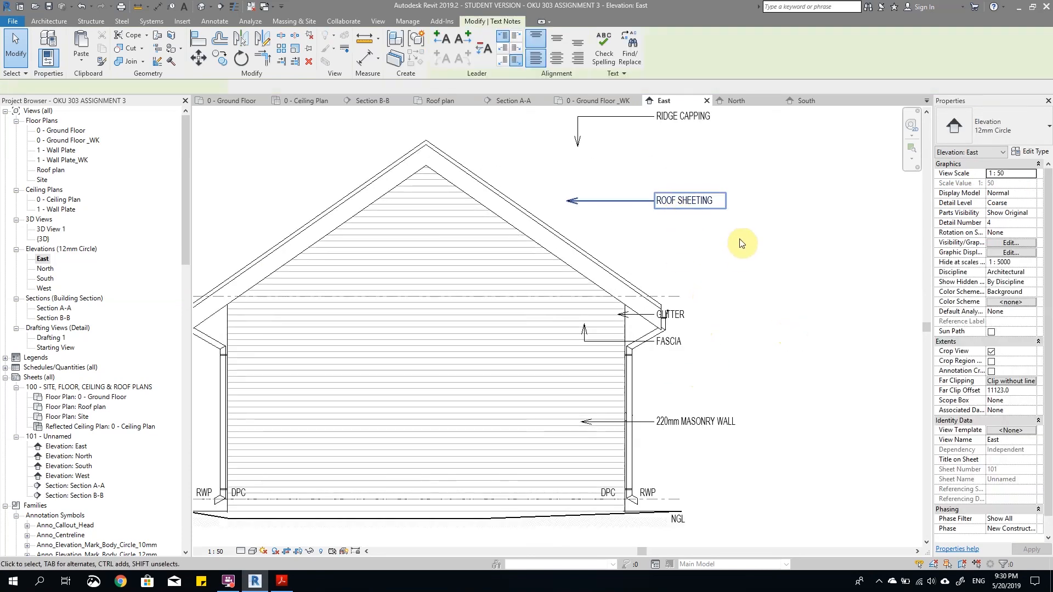
pyautogui.press('Down')
pyautogui.press('Down')
pyautogui.press('Down')
pyautogui.press('Down')
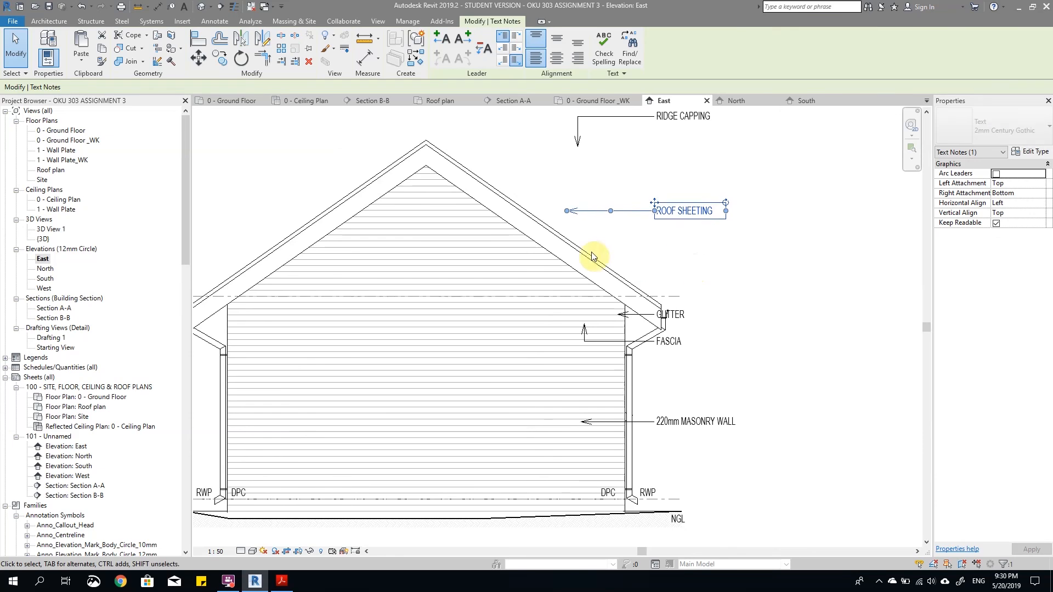
pyautogui.press('Down')
pyautogui.moveTo(567, 217); pyautogui.dragTo(541, 216)
# Step: Delete the RIDGE CAPPING note above the roof
pyautogui.scroll(-3, 661, 206)
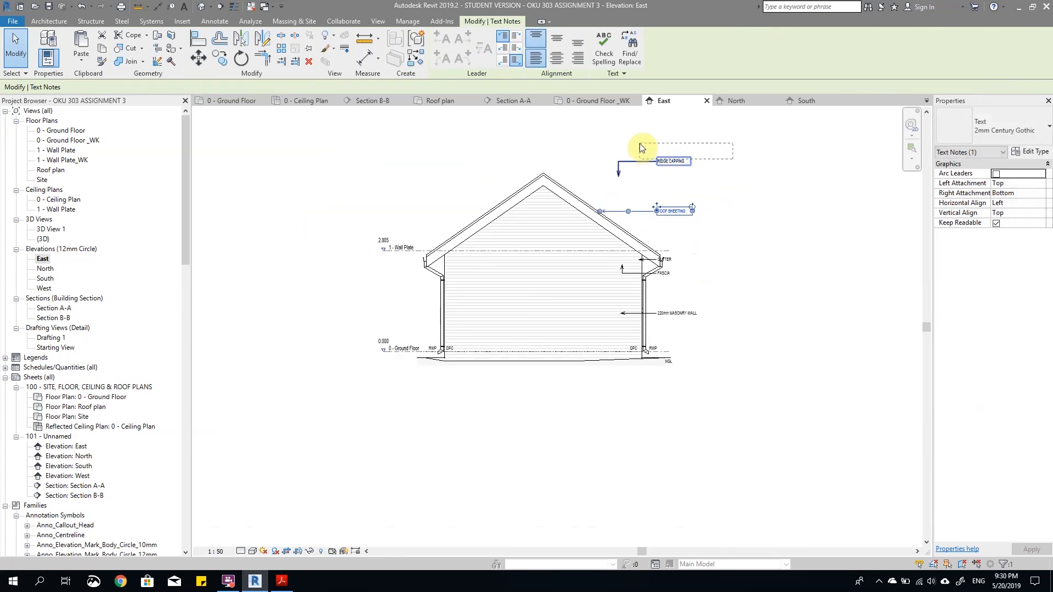
pyautogui.click(682, 226)
pyautogui.scroll(5, 683, 227)
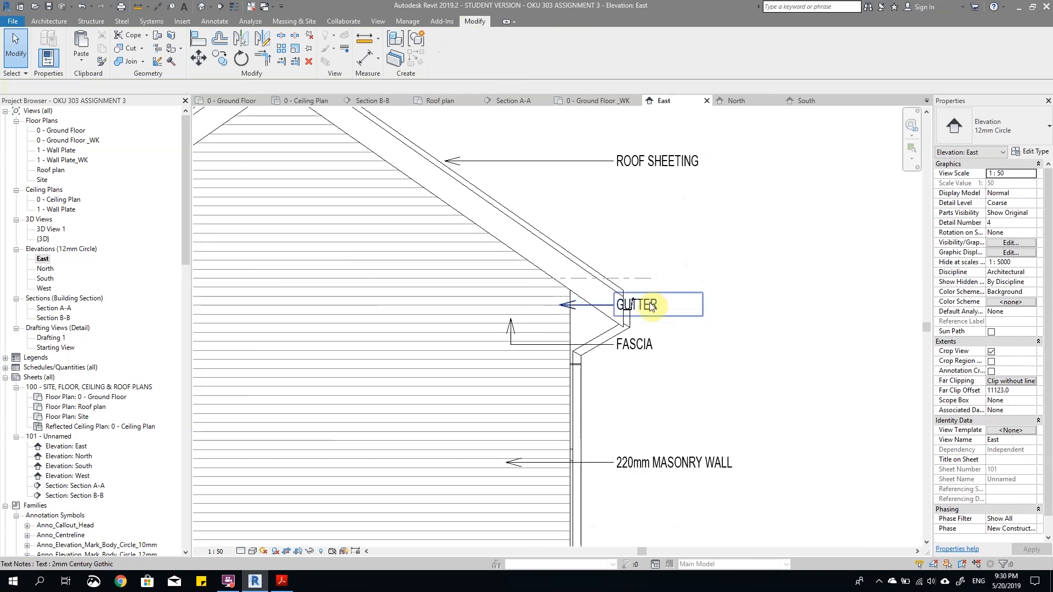
# Step: Shift the ROOF SHEETING, GUTTER, FASCIA and 220mm MASONRY WALL notes together to the right, clear of the gutter
pyautogui.click(656, 303)
pyautogui.scroll(-3, 668, 314)
pyautogui.click(682, 389)
pyautogui.scroll(-3, 680, 371)
pyautogui.scroll(4, 671, 345)
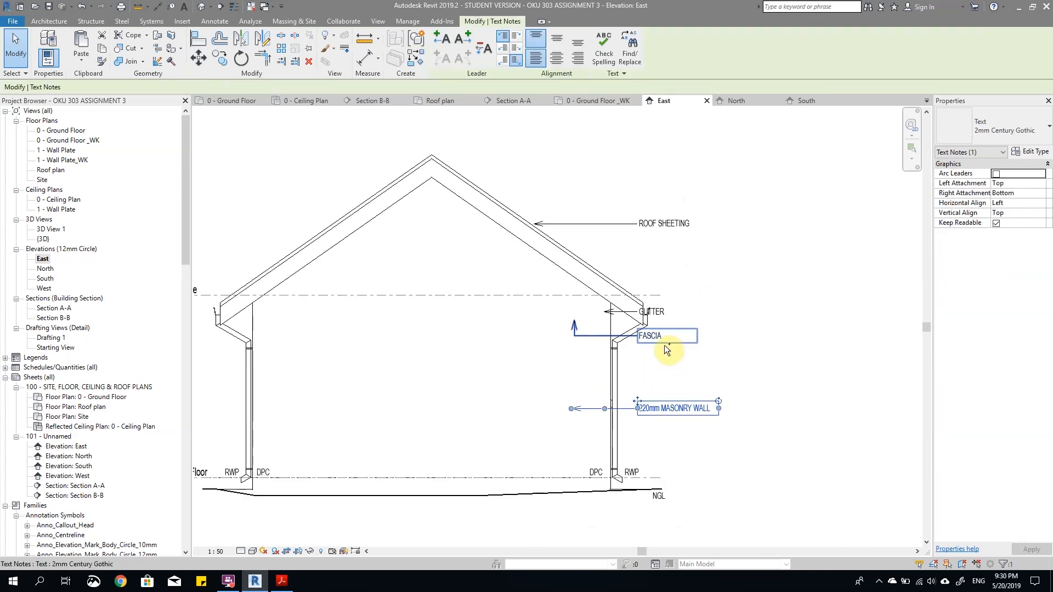
pyautogui.keyDown('ctrl'); pyautogui.click(664, 340); pyautogui.keyUp('ctrl')
pyautogui.keyDown('ctrl'); pyautogui.click(665, 311); pyautogui.keyUp('ctrl')
pyautogui.keyDown('ctrl'); pyautogui.click(663, 226); pyautogui.keyUp('ctrl')
pyautogui.press('Right')
pyautogui.press('Right')
pyautogui.press('Right')
pyautogui.press('Right')
pyautogui.press('Right')
pyautogui.press('Right')
# Step: Shorten the GUTTER note's leader so its arrow ends just outside the right gutter
pyautogui.scroll(3, 648, 309)
pyautogui.click(651, 315)
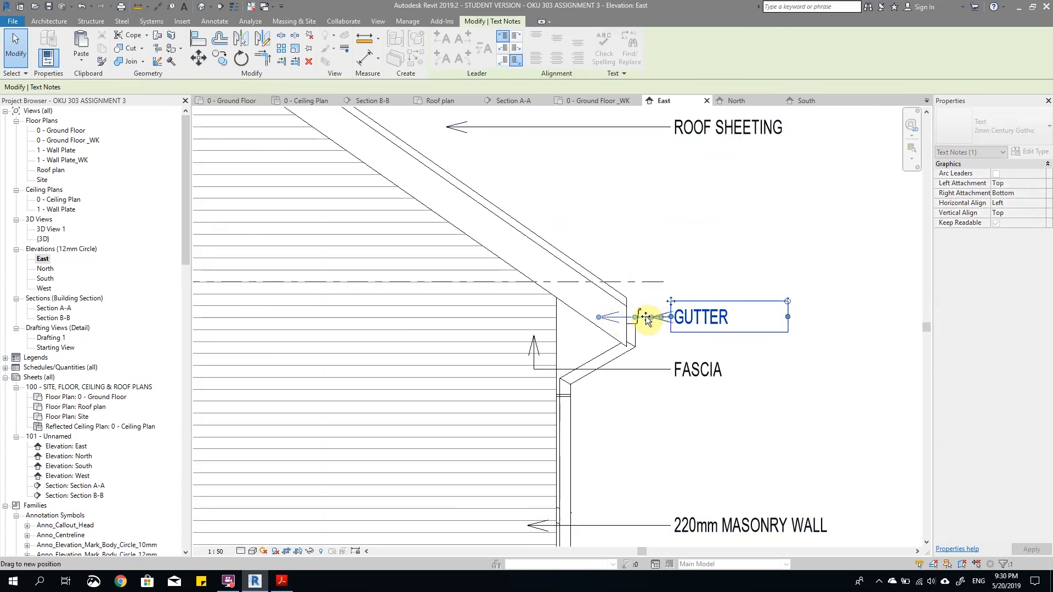
pyautogui.click(668, 270)
pyautogui.scroll(-3, 724, 274)
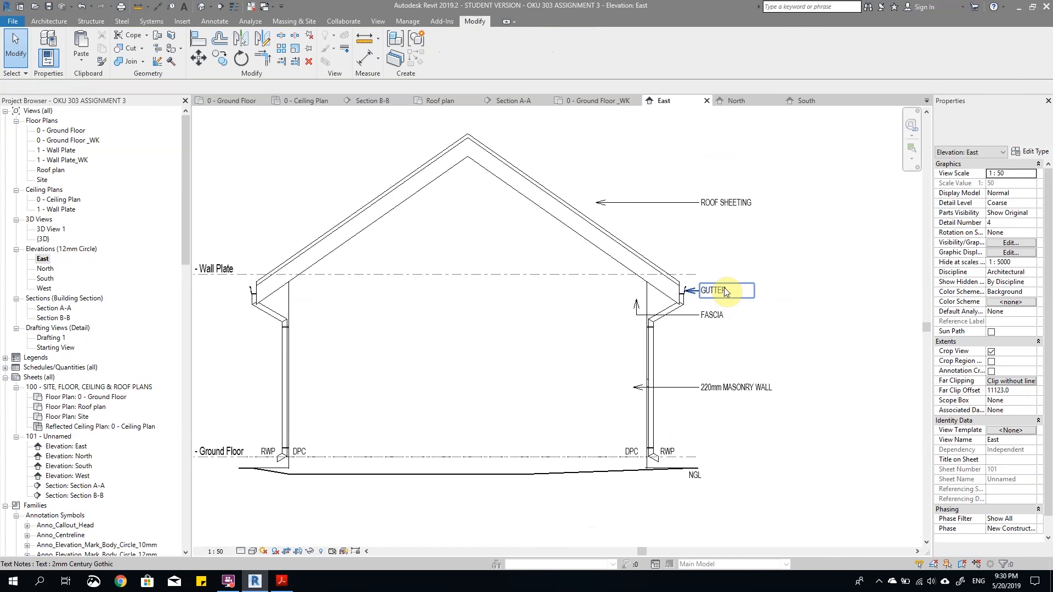
# Step: Nudge all four material notes a little further right, away from the building
pyautogui.click(723, 287)
pyautogui.moveTo(758, 412); pyautogui.dragTo(717, 202)
pyautogui.press('Right')
pyautogui.click(798, 316)
# Step: Adjust the GUTTER leader so its arrowhead reaches the gutter profile
pyautogui.scroll(3, 703, 294)
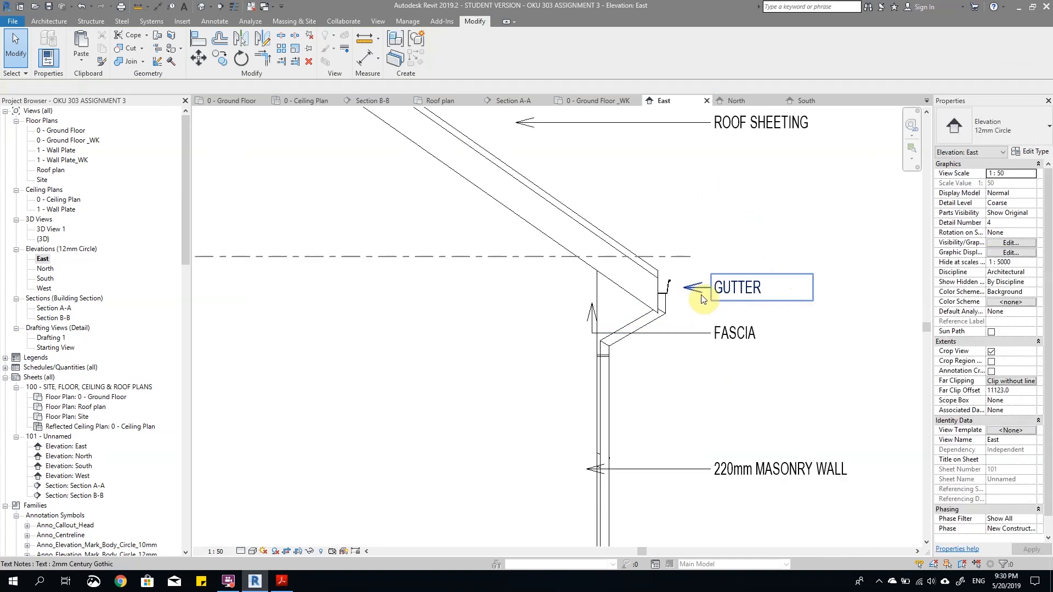
pyautogui.click(685, 289)
pyautogui.moveTo(674, 292); pyautogui.dragTo(678, 292)
pyautogui.click(713, 315)
# Step: Place the FASCIA note above GUTTER with a straight leader to the sloping board, and extend the ROOF SHEETING leader to the roof edge
pyautogui.scroll(-3, 721, 328)
pyautogui.moveTo(718, 328); pyautogui.dragTo(719, 263)
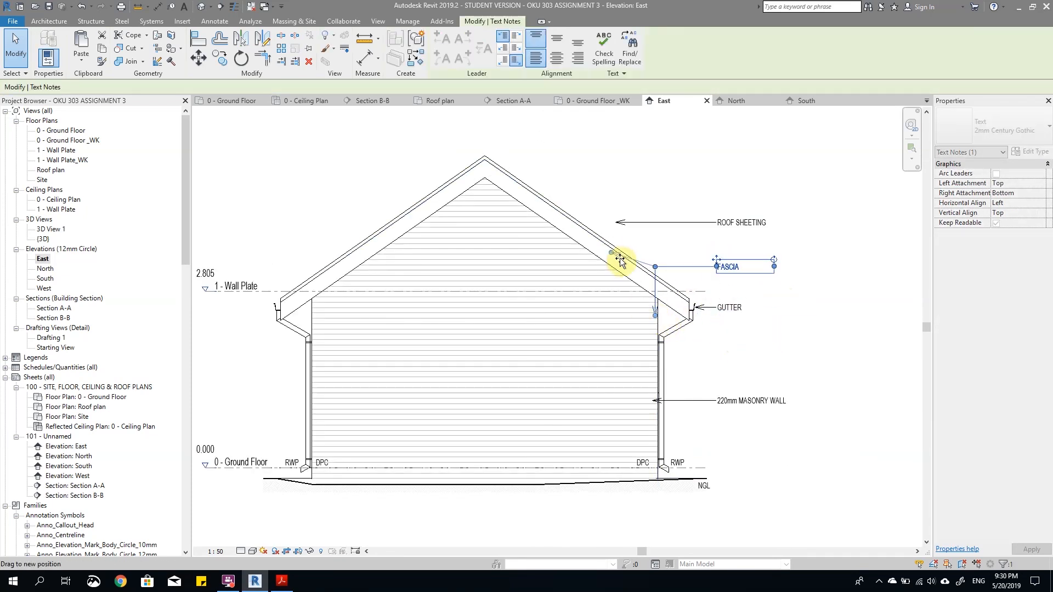
pyautogui.moveTo(625, 267); pyautogui.dragTo(624, 267)
pyautogui.click(637, 234)
pyautogui.click(623, 222)
pyautogui.moveTo(616, 223); pyautogui.dragTo(576, 222)
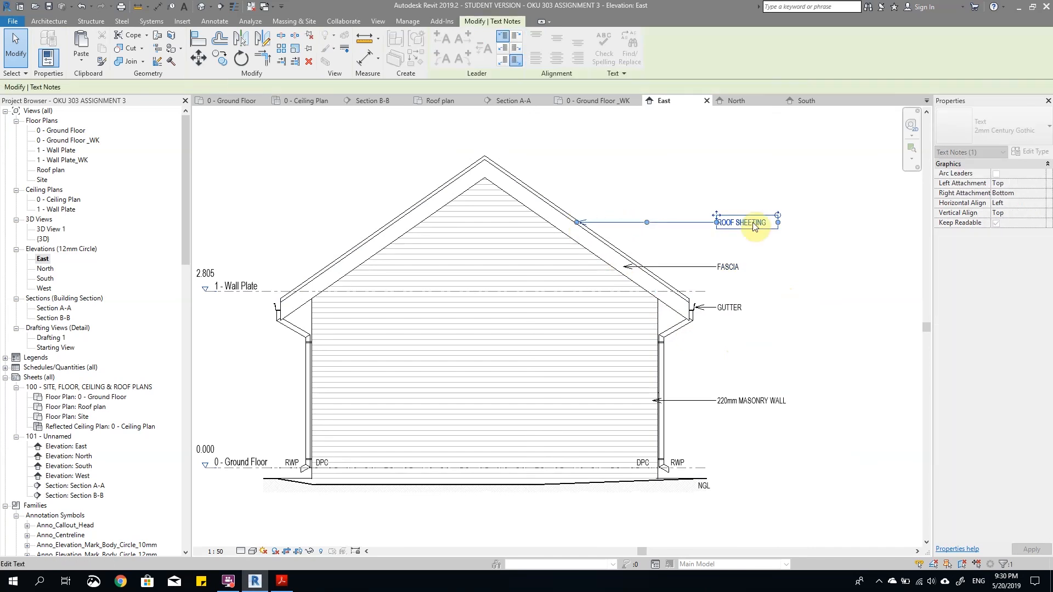
# Step: Change the FASCIA note's text to BARGE BOARD
pyautogui.doubleClick(721, 269)
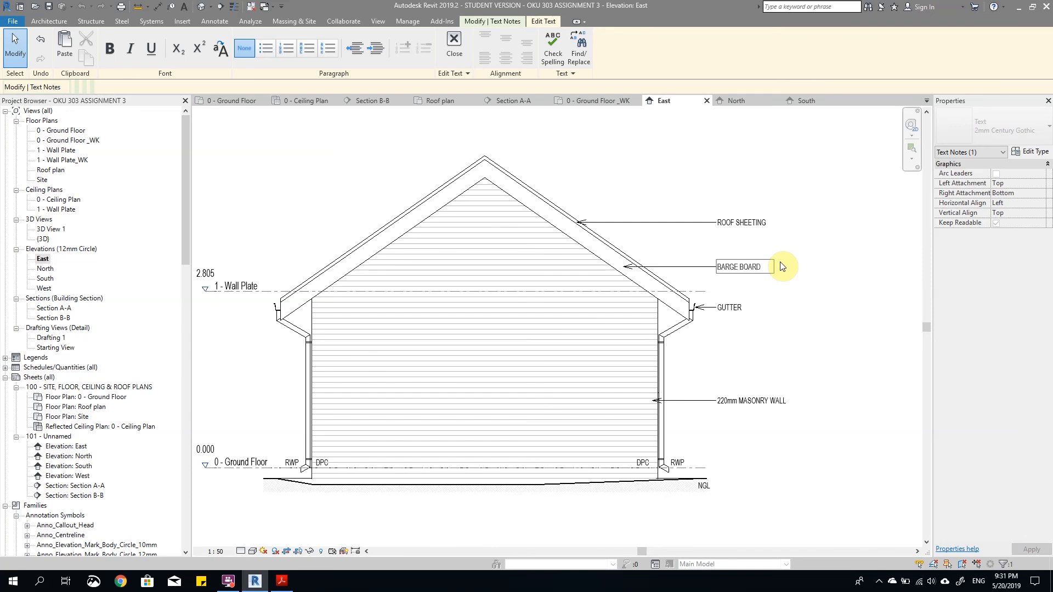
pyautogui.click(832, 307)
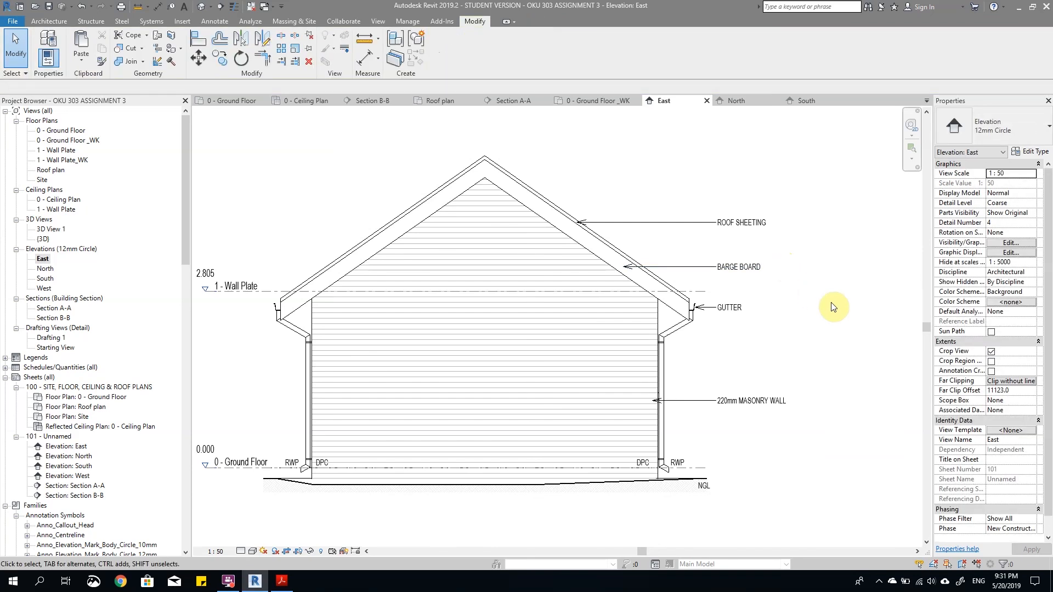
pyautogui.click(751, 267)
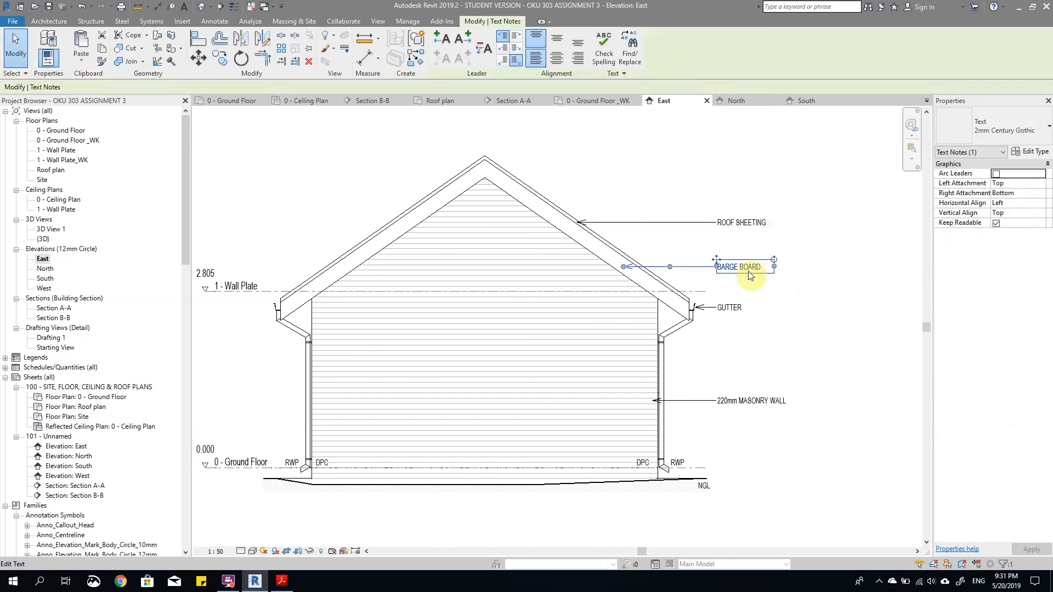
pyautogui.click(731, 309)
pyautogui.click(745, 401)
pyautogui.click(757, 393)
# Step: Copy the NGL note from the right end to just below the left end of the ground line
pyautogui.scroll(1, 662, 501)
pyautogui.scroll(2, 659, 501)
pyautogui.scroll(-5, 660, 500)
pyautogui.scroll(4, 460, 491)
pyautogui.scroll(1, 538, 482)
pyautogui.scroll(-4, 540, 484)
pyautogui.scroll(1, 789, 487)
pyautogui.scroll(1, 786, 484)
pyautogui.click(780, 473)
pyautogui.moveTo(778, 470); pyautogui.dragTo(387, 468)
pyautogui.click(470, 491)
pyautogui.scroll(-2, 469, 492)
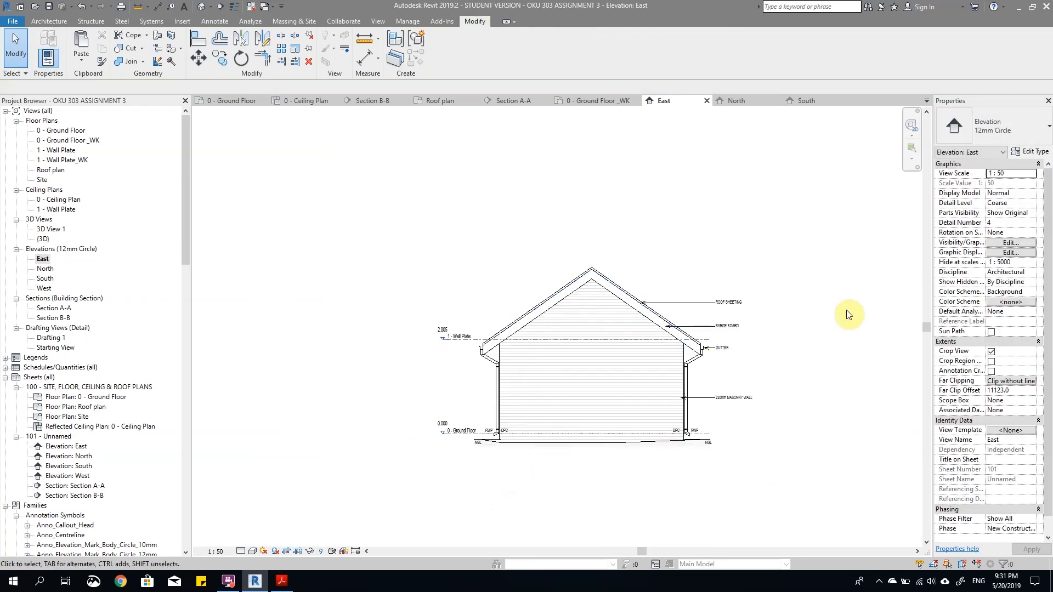
pyautogui.scroll(2, 811, 379)
pyautogui.scroll(1, 802, 385)
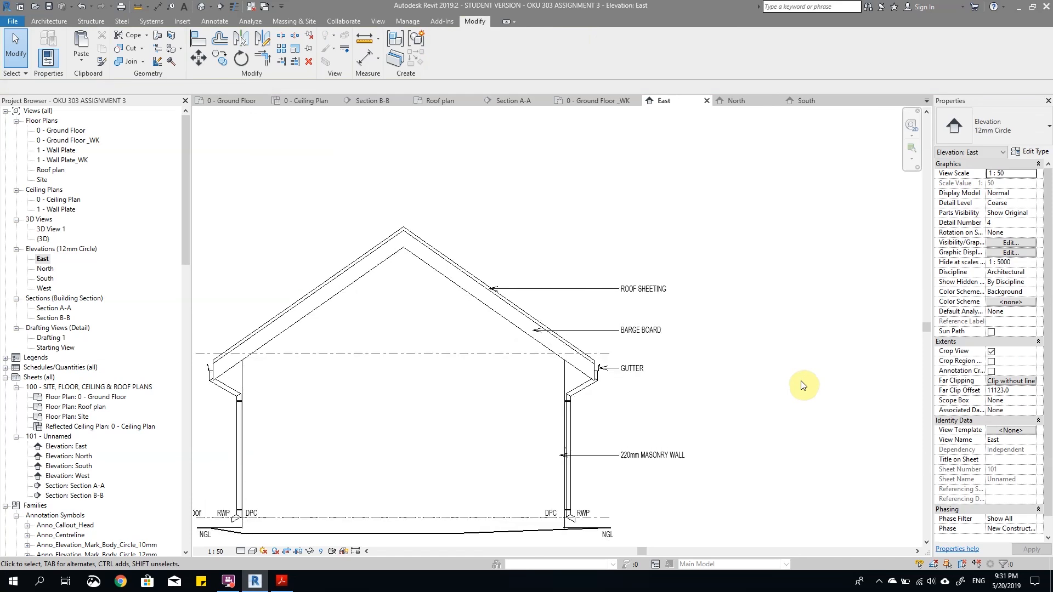
pyautogui.scroll(-3, 815, 382)
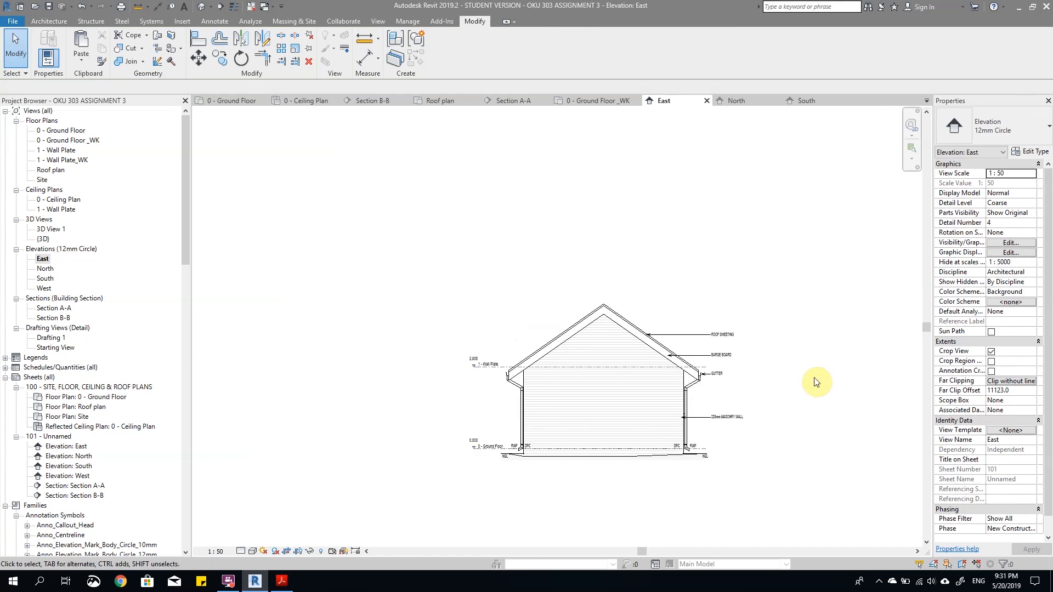
pyautogui.scroll(2, 815, 382)
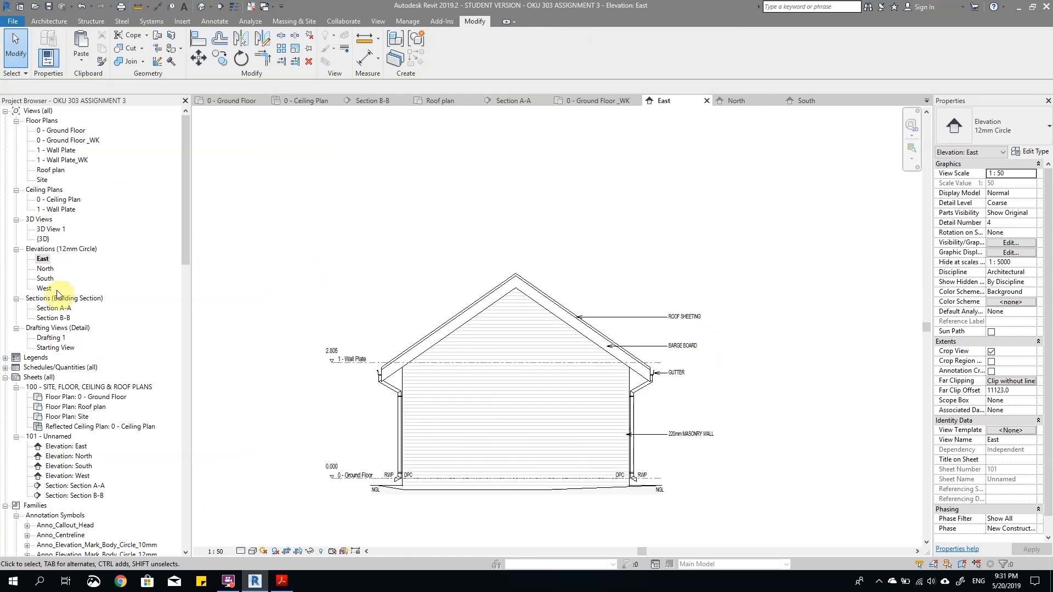
# Step: Select the four material notes and the NGL, RWP and DPC notes on the East elevation's right side
pyautogui.scroll(2, 639, 430)
pyautogui.click(710, 438)
pyautogui.keyDown('ctrl'); pyautogui.click(694, 348); pyautogui.keyUp('ctrl')
pyautogui.keyDown('ctrl'); pyautogui.click(705, 309); pyautogui.keyUp('ctrl')
pyautogui.keyDown('ctrl'); pyautogui.click(707, 267); pyautogui.keyUp('ctrl')
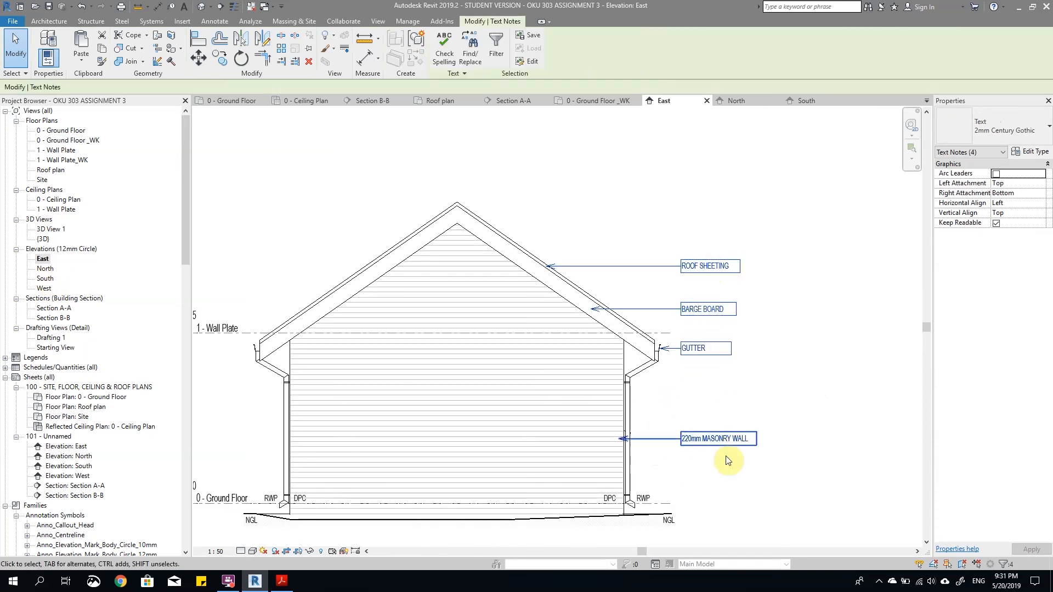
pyautogui.keyDown('ctrl'); pyautogui.click(644, 494); pyautogui.keyUp('ctrl')
pyautogui.scroll(2, 620, 505)
pyautogui.keyDown('ctrl'); pyautogui.click(603, 495); pyautogui.keyUp('ctrl')
# Step: Add the dashed DPC line at ground floor level to the selected notes
pyautogui.press('Tab')
pyautogui.press('Tab')
pyautogui.press('Tab')
pyautogui.press('Tab')
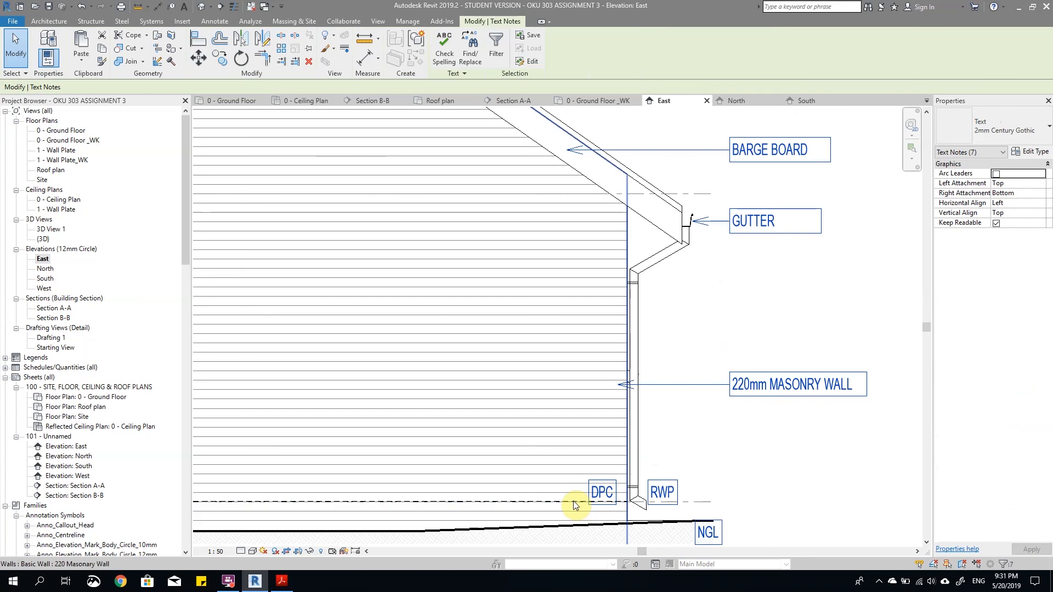
pyautogui.press('Tab')
pyautogui.press('Tab')
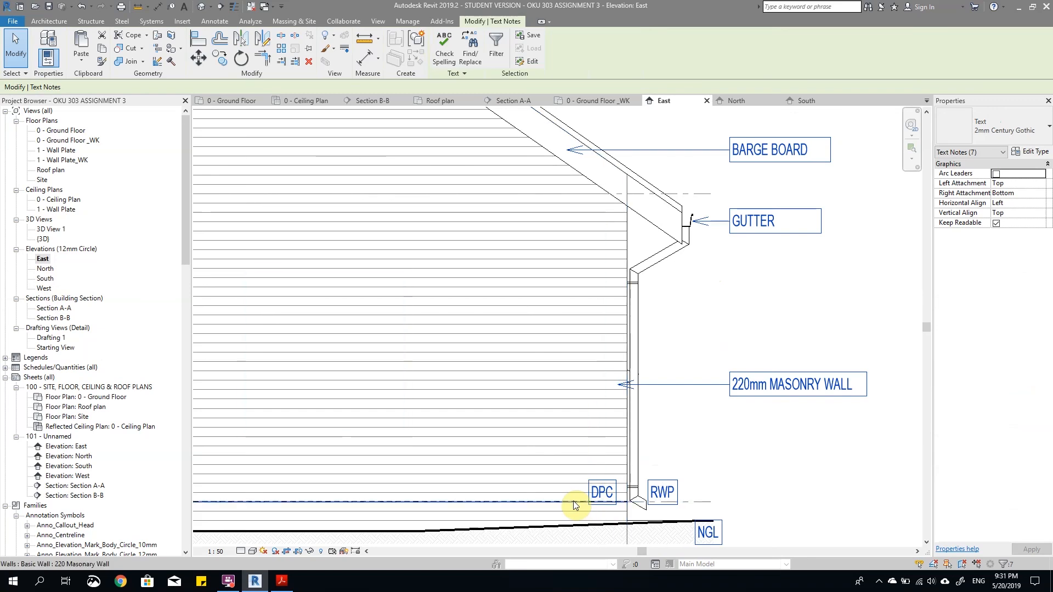
pyautogui.keyDown('ctrl'); pyautogui.click(574, 502); pyautogui.keyUp('ctrl')
# Step: Include the left-hand DPC, RWP and NGL notes in the selection and try to copy the whole set
pyautogui.scroll(-2, 623, 494)
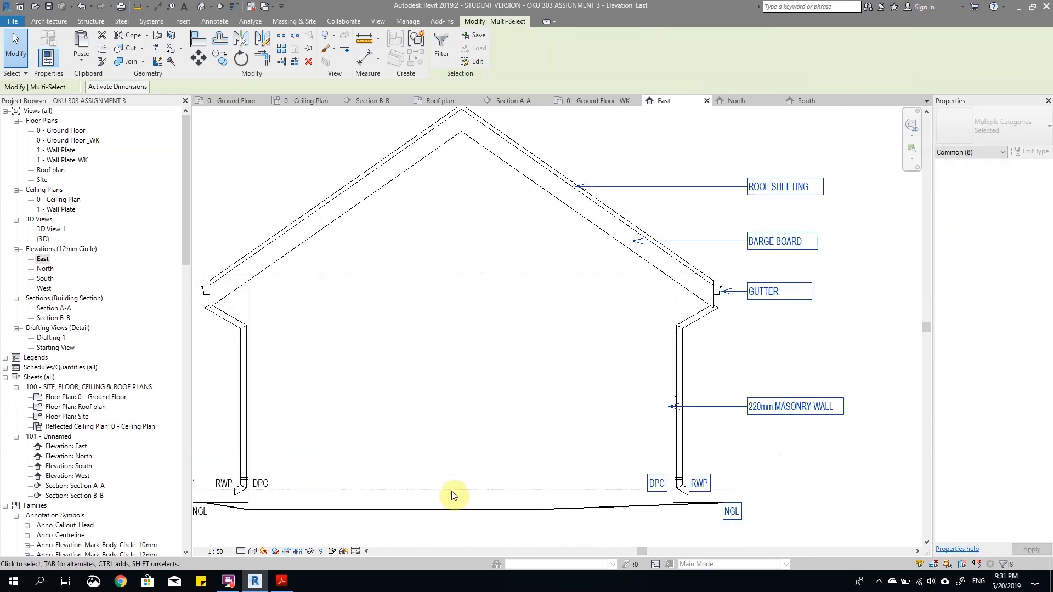
pyautogui.scroll(2, 477, 454)
pyautogui.keyDown('ctrl'); pyautogui.click(460, 455); pyautogui.keyUp('ctrl')
pyautogui.keyDown('ctrl'); pyautogui.click(406, 454); pyautogui.keyUp('ctrl')
pyautogui.keyDown('ctrl'); pyautogui.click(370, 497); pyautogui.keyUp('ctrl')
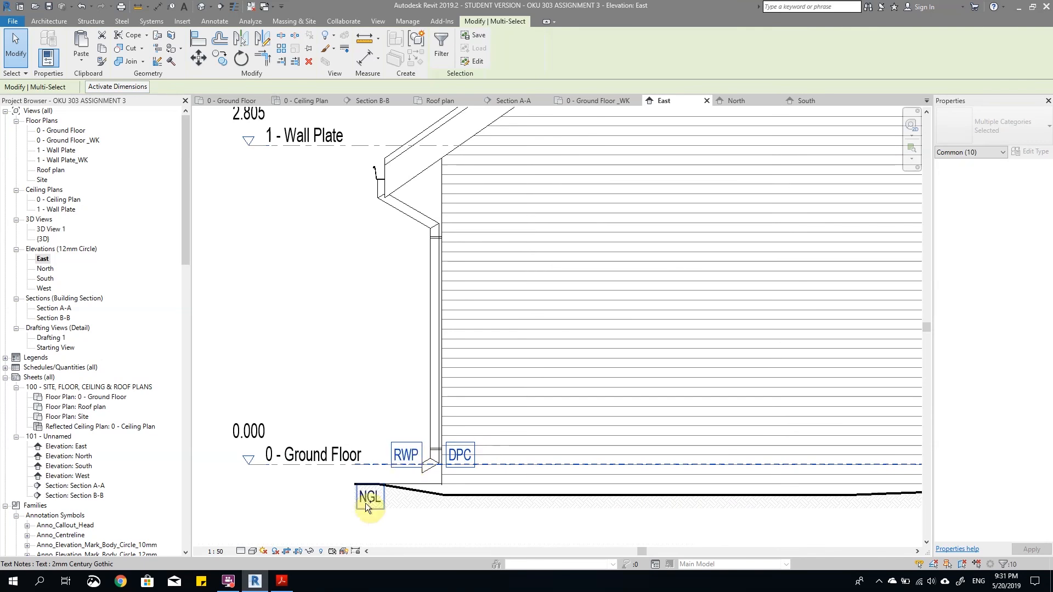
pyautogui.scroll(-2, 433, 399)
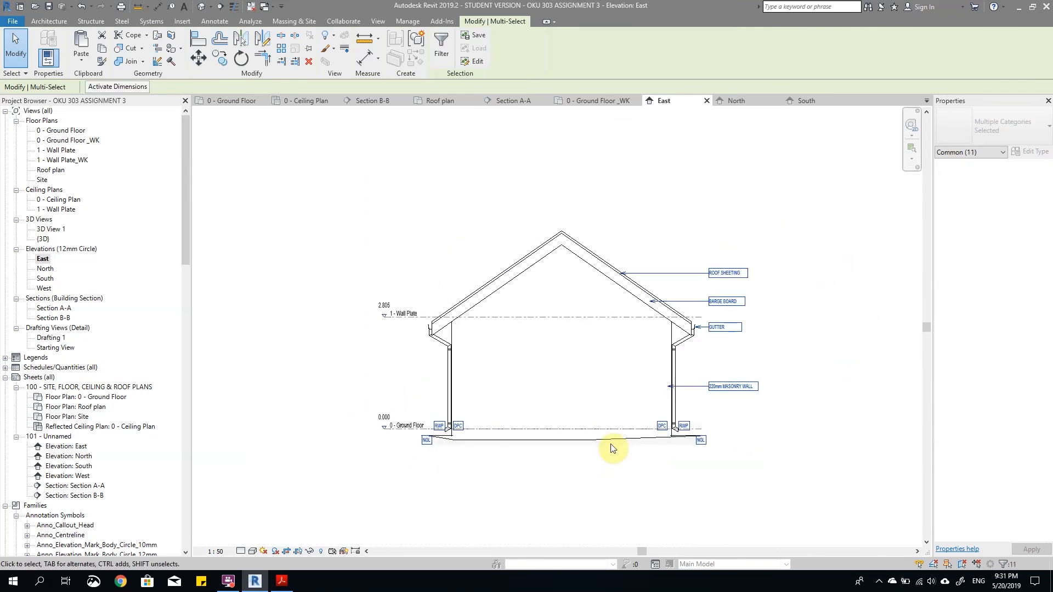
pyautogui.click(213, 46)
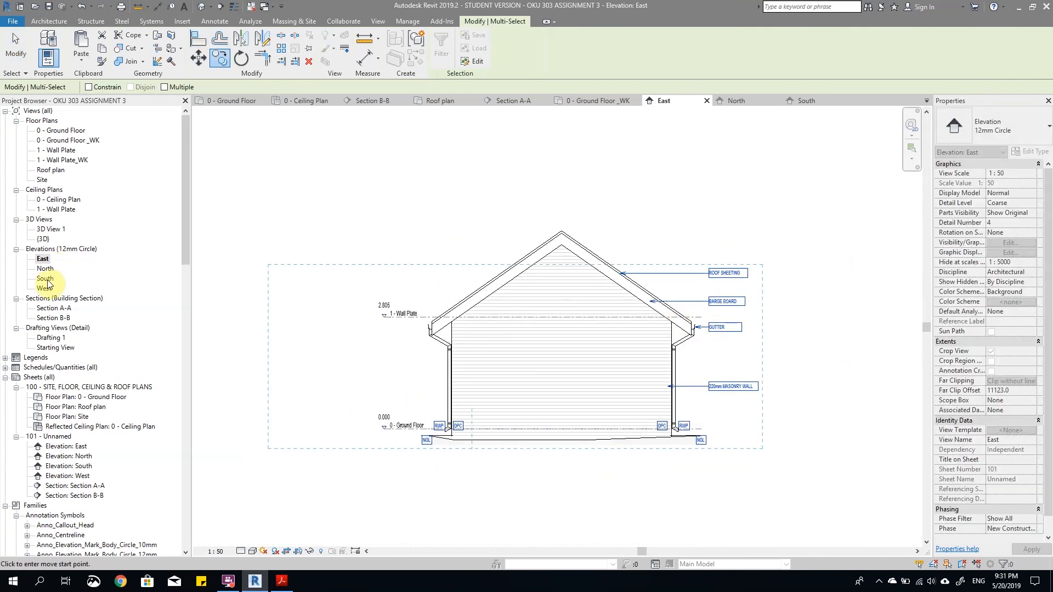
# Step: Open the West elevation and paste the notes and DPC line from the clipboard onto it
pyautogui.doubleClick(49, 288)
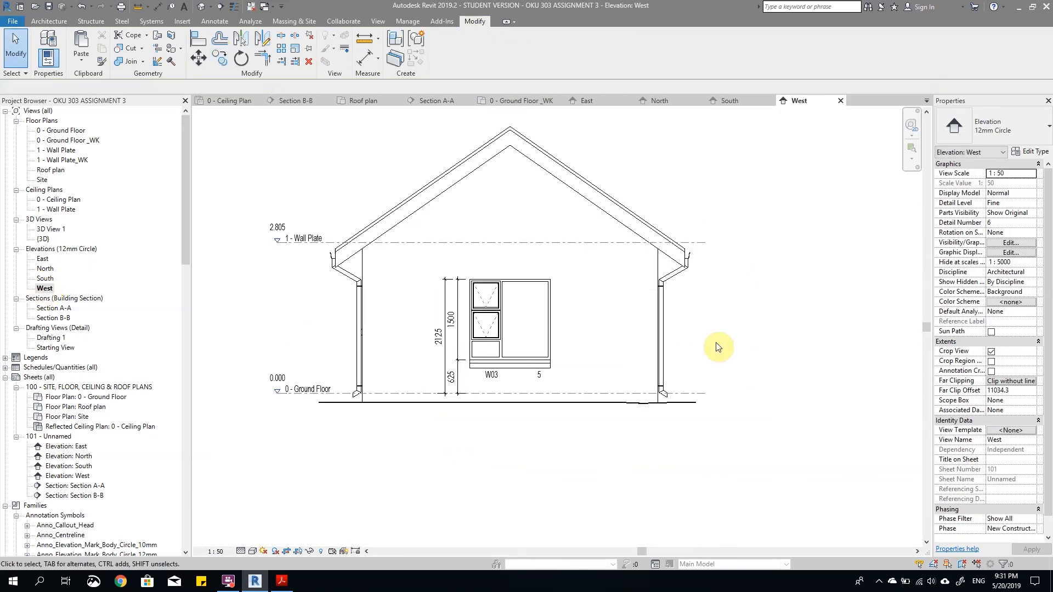
pyautogui.hotkey('ctrl', 'v')
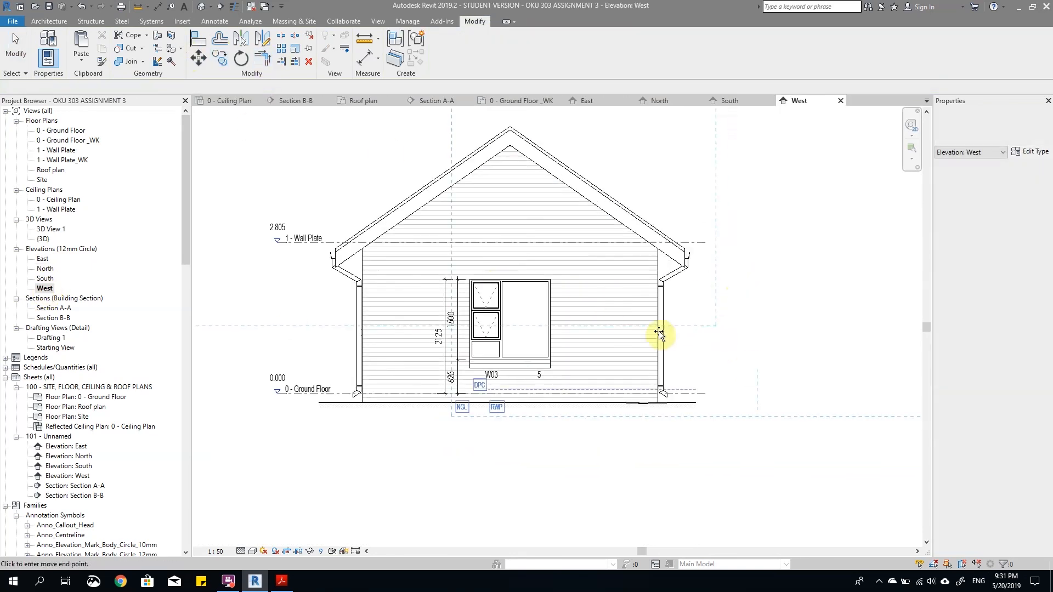
pyautogui.click(650, 370)
# Step: Place the pasted notes on the West elevation and move them so the DPC line ends at the right-hand wall on ground floor level
pyautogui.scroll(2, 554, 331)
pyautogui.scroll(2, 381, 211)
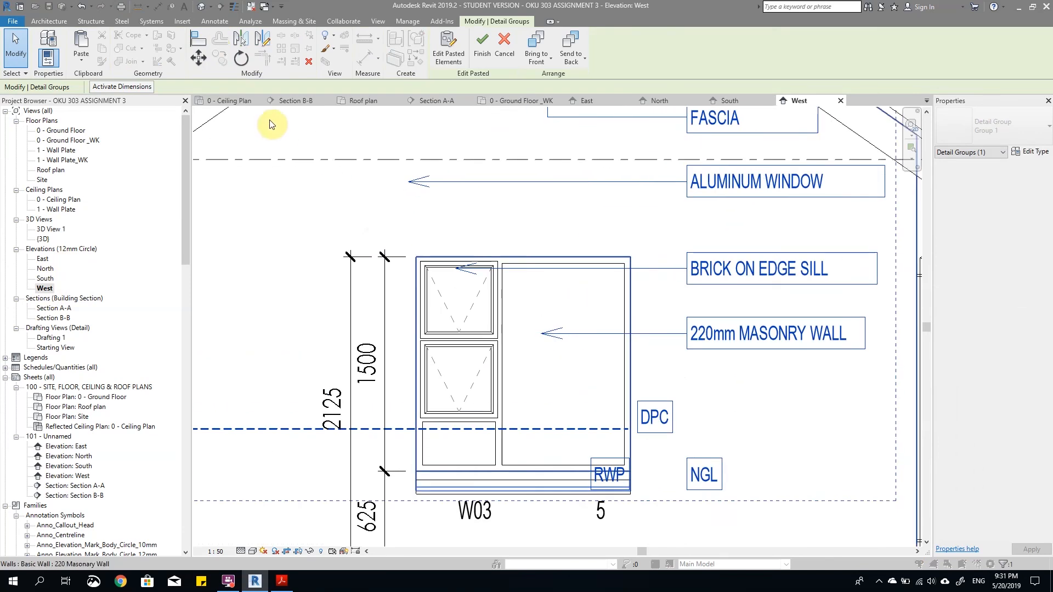
pyautogui.click(198, 56)
pyautogui.scroll(2, 619, 411)
pyautogui.click(642, 446)
pyautogui.scroll(-3, 489, 281)
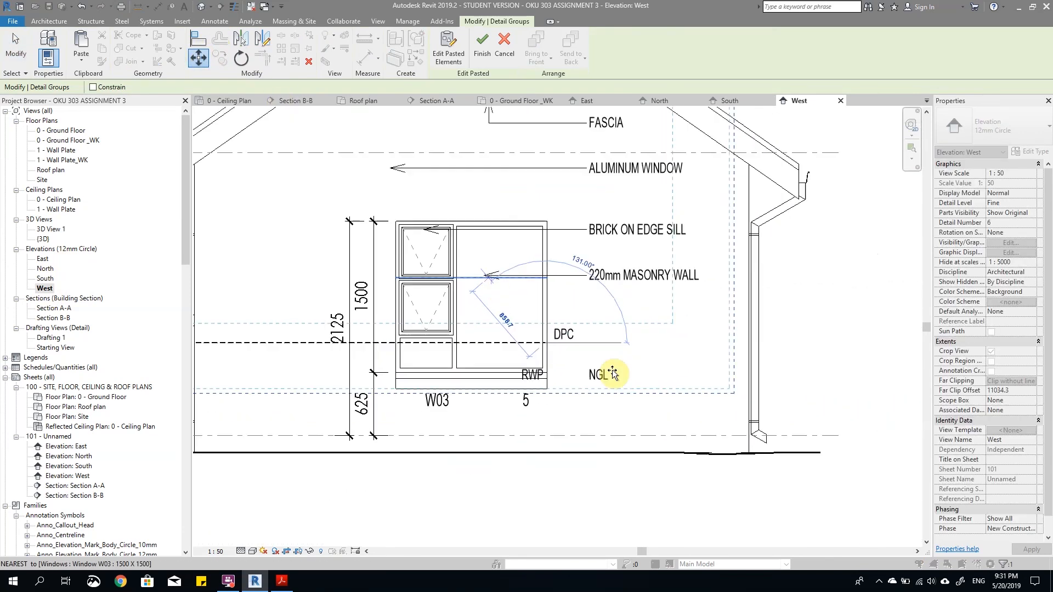
pyautogui.scroll(3, 839, 485)
pyautogui.click(570, 333)
pyautogui.scroll(-3, 757, 373)
pyautogui.click(781, 380)
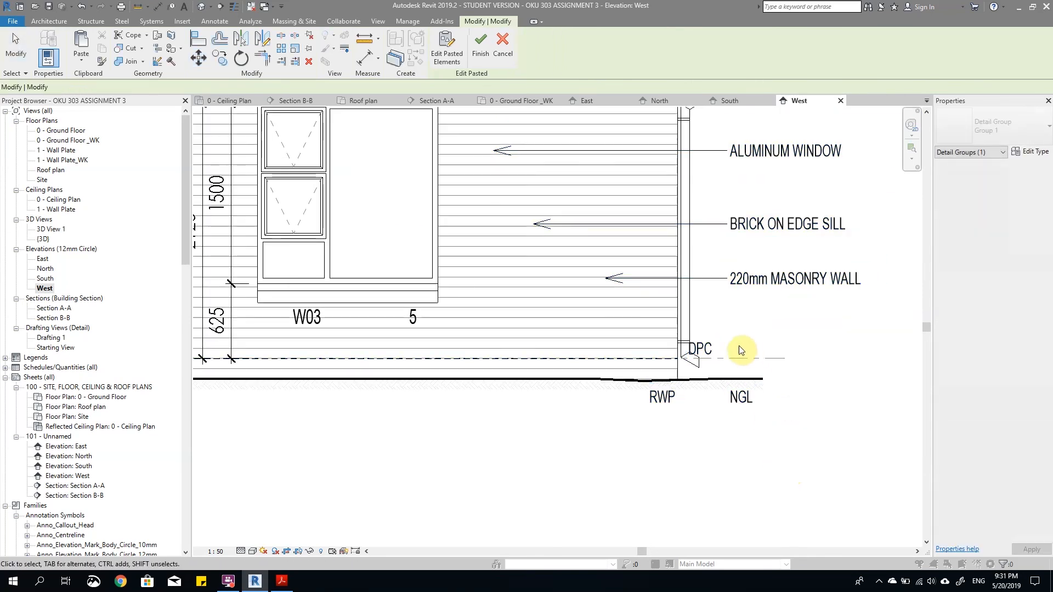
# Step: Finish the pasted group placement and move the right-hand DPC note onto the wall, inside the downpipe
pyautogui.click(706, 352)
pyautogui.moveTo(685, 338); pyautogui.dragTo(647, 340)
pyautogui.click(740, 413)
# Step: Delete the stray DPC, NGL and RWP notes lying far to the left of the West elevation
pyautogui.scroll(-4, 740, 413)
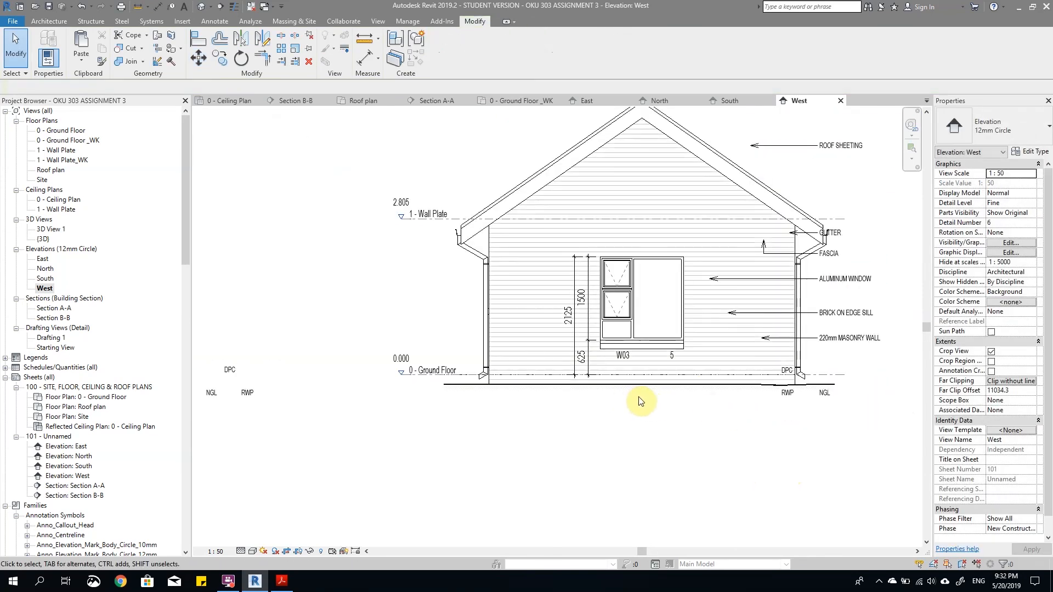
pyautogui.scroll(-3, 634, 400)
pyautogui.moveTo(392, 335); pyautogui.dragTo(470, 428)
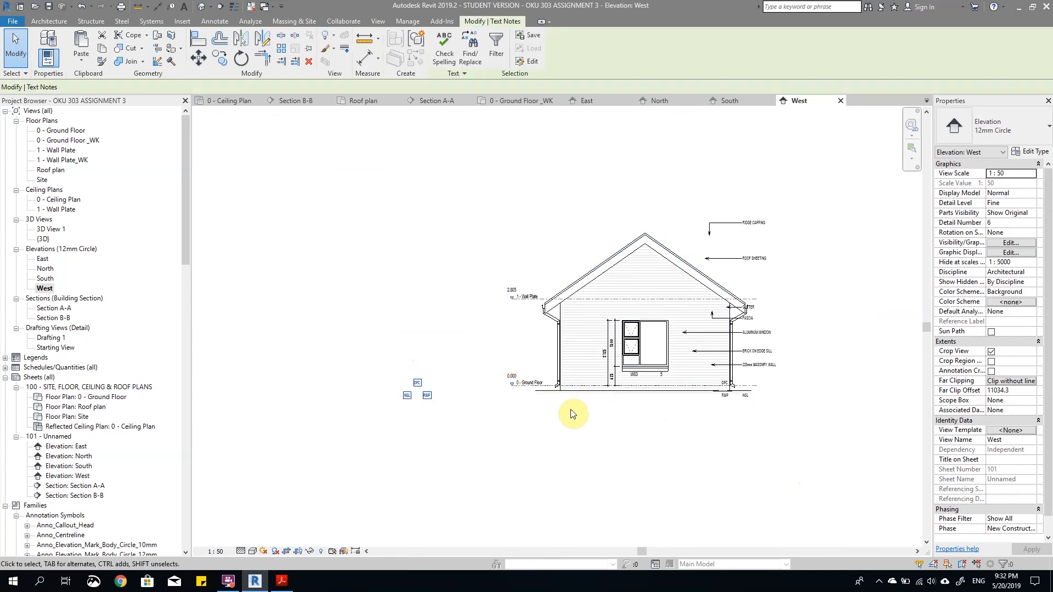
pyautogui.press('Delete')
pyautogui.scroll(4, 734, 388)
pyautogui.scroll(-3, 710, 422)
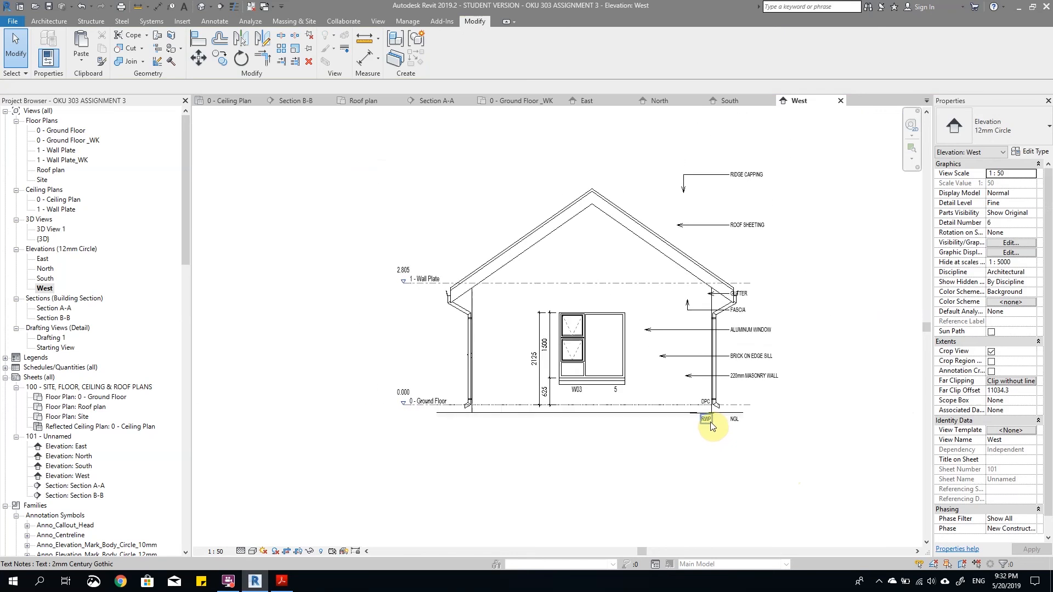
# Step: Move the right-hand RWP note up beside the foot of the downpipe, outside the wall
pyautogui.click(710, 420)
pyautogui.scroll(3, 711, 418)
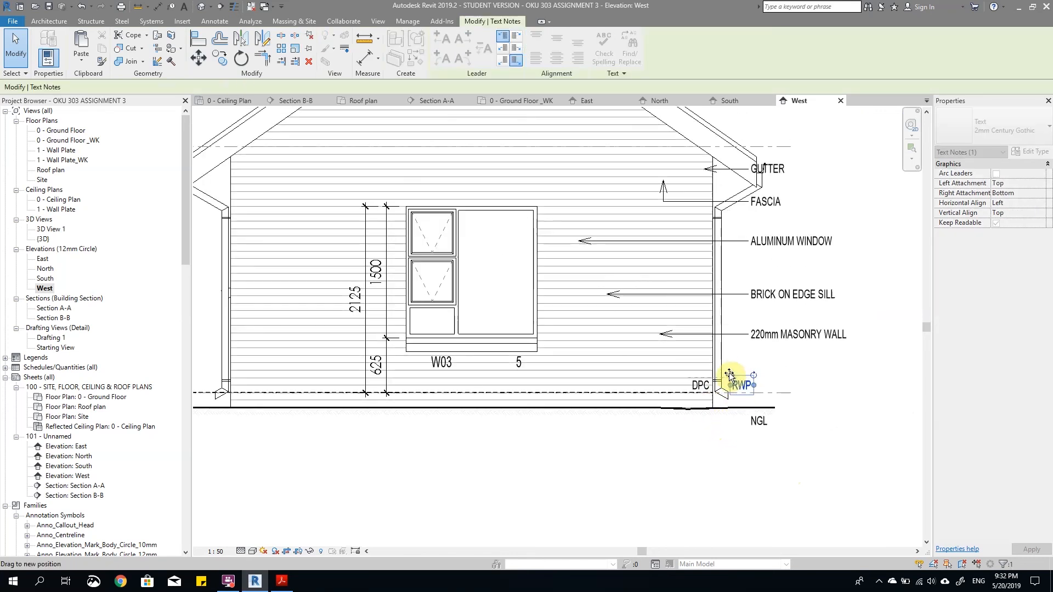
pyautogui.click(771, 442)
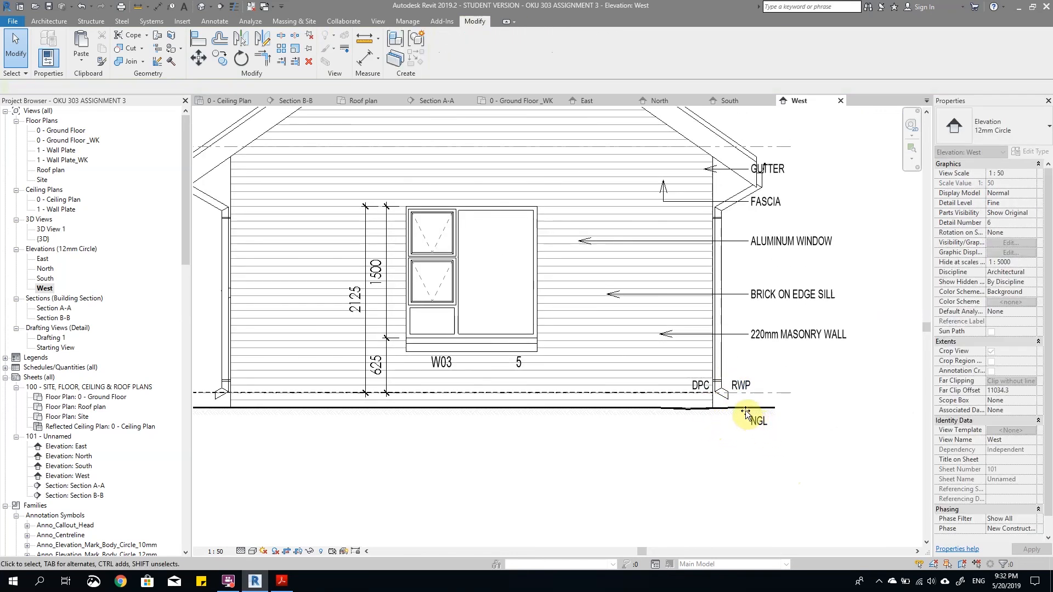
# Step: Copy the DPC and RWP notes to the left-hand wall, with RWP outside the downpipe and DPC inside the wall
pyautogui.click(701, 385)
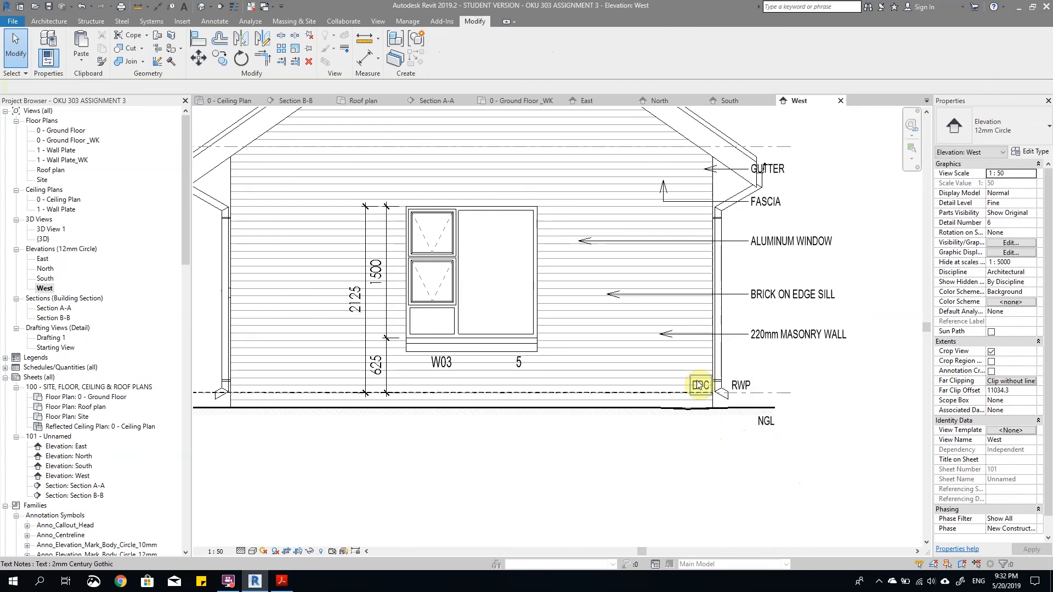
pyautogui.keyDown('ctrl'); pyautogui.click(742, 389); pyautogui.keyUp('ctrl')
pyautogui.scroll(-4, 741, 389)
pyautogui.moveTo(706, 386); pyautogui.dragTo(390, 371)
pyautogui.scroll(3, 457, 387)
pyautogui.click(472, 375)
pyautogui.click(384, 370)
pyautogui.scroll(-2, 603, 417)
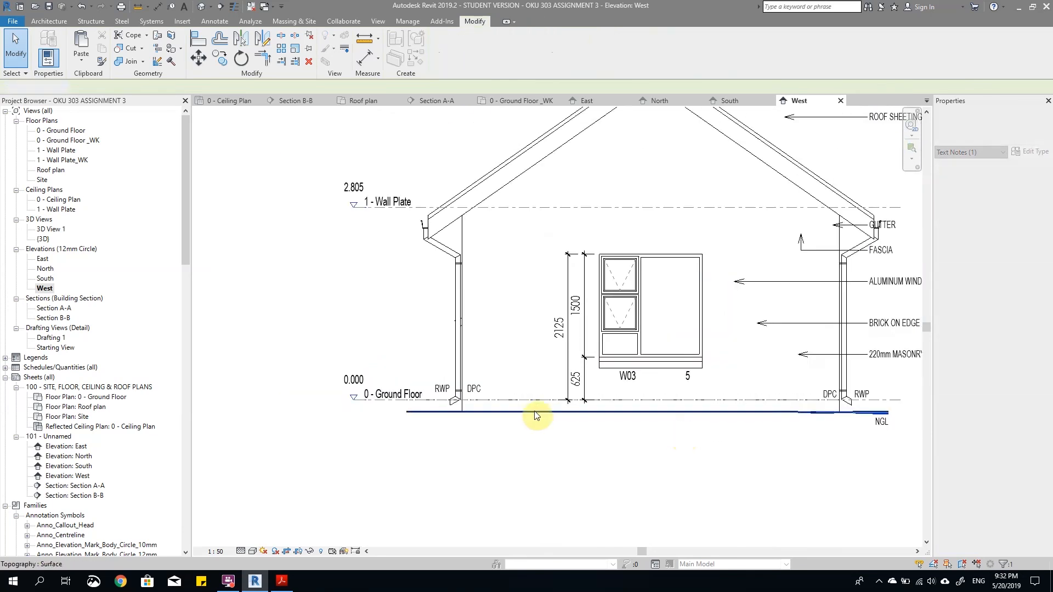
# Step: Shorten the overlong DPC line by pulling its left end back to near the left-hand wall
pyautogui.scroll(2, 364, 393)
pyautogui.click(443, 407)
pyautogui.scroll(-3, 342, 421)
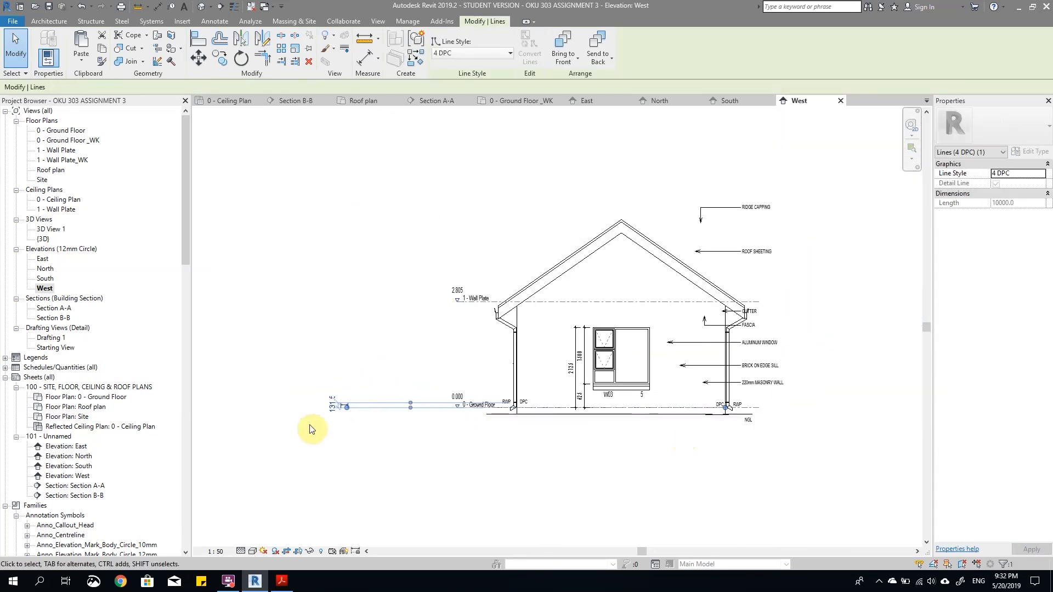
pyautogui.scroll(3, 347, 414)
pyautogui.moveTo(343, 411); pyautogui.dragTo(671, 410)
pyautogui.click(542, 465)
pyautogui.scroll(-3, 542, 465)
pyautogui.scroll(3, 675, 479)
pyautogui.scroll(1, 525, 432)
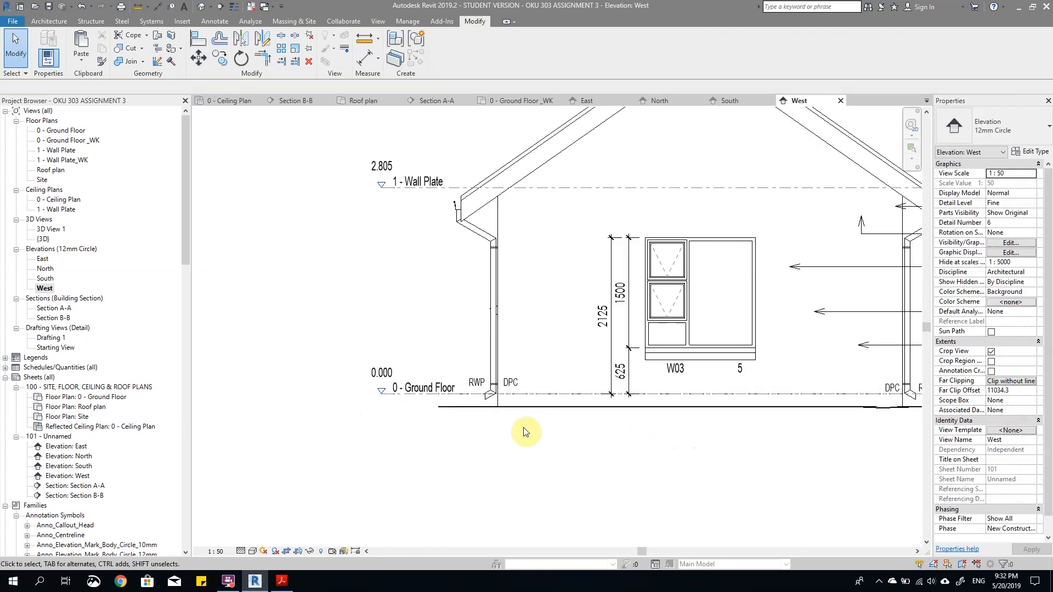
# Step: Trim or extend the DPC line's left end exactly to the left-hand wall face
pyautogui.scroll(3, 489, 357)
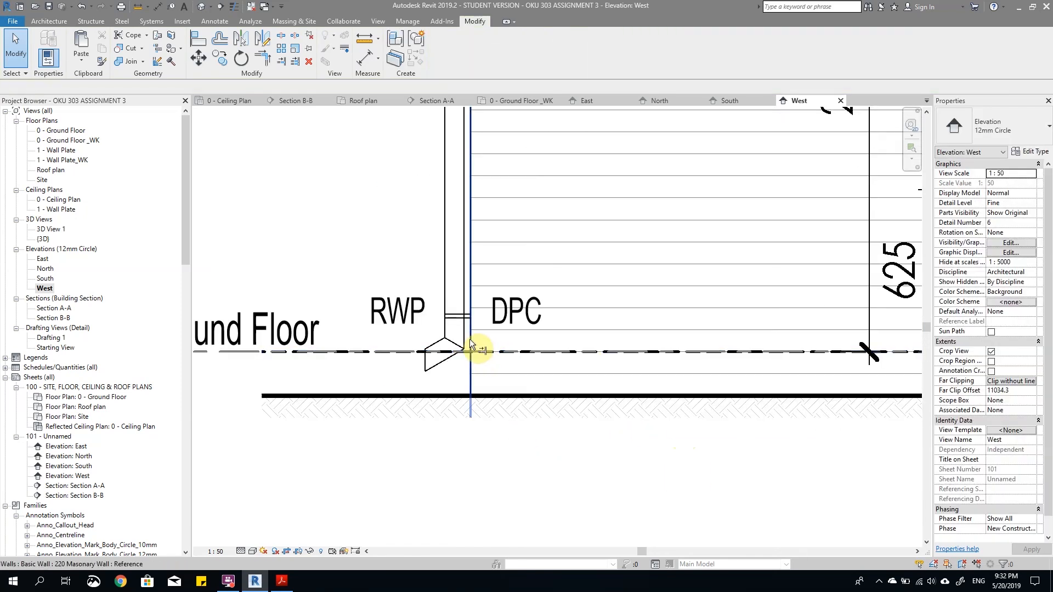
pyautogui.click(280, 61)
pyautogui.click(471, 279)
pyautogui.click(497, 352)
pyautogui.press('Escape')
pyautogui.scroll(-5, 548, 367)
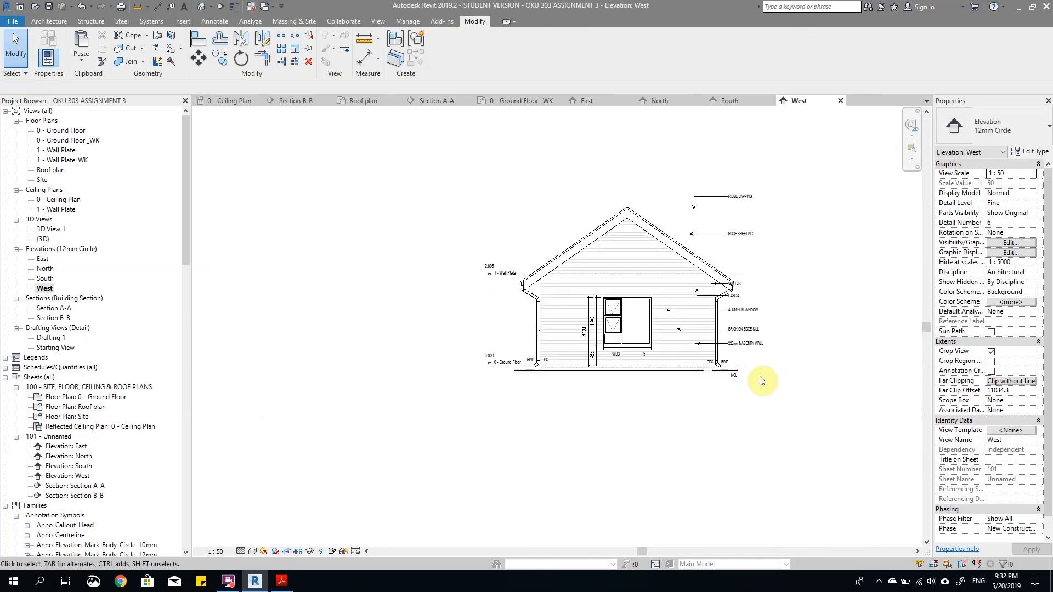
# Step: Copy the NGL note to the left end of the ground line
pyautogui.scroll(2, 732, 379)
pyautogui.click(746, 379)
pyautogui.moveTo(745, 374); pyautogui.dragTo(341, 378)
pyautogui.click(501, 435)
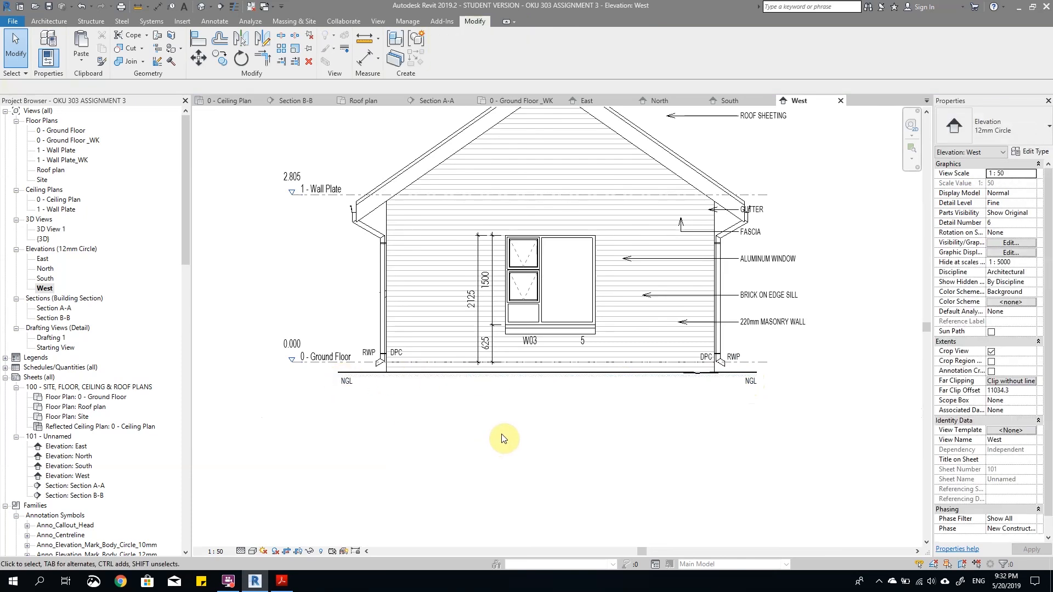
pyautogui.scroll(-3, 502, 437)
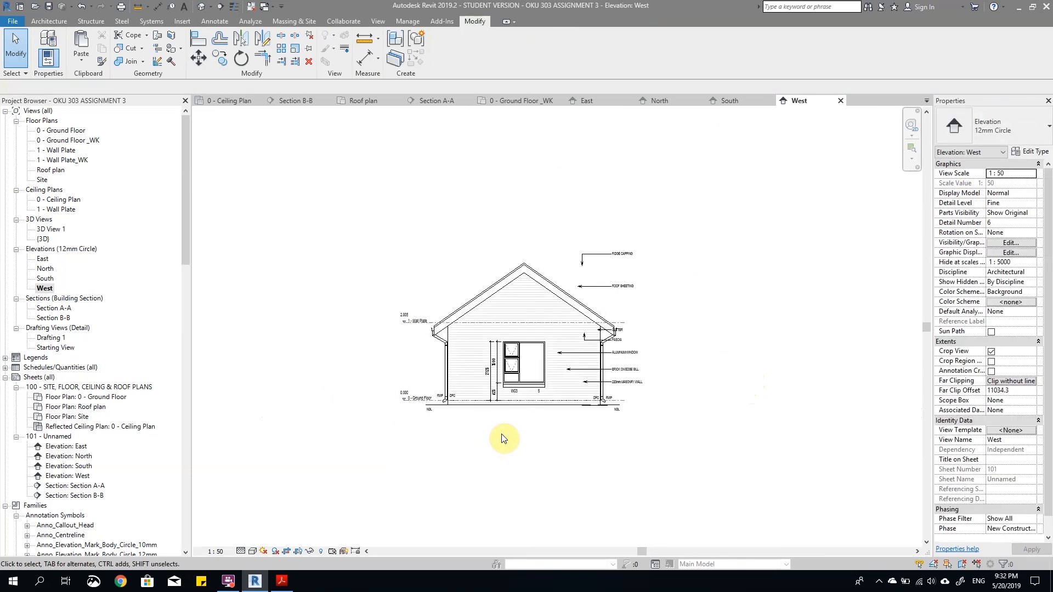
pyautogui.scroll(3, 503, 438)
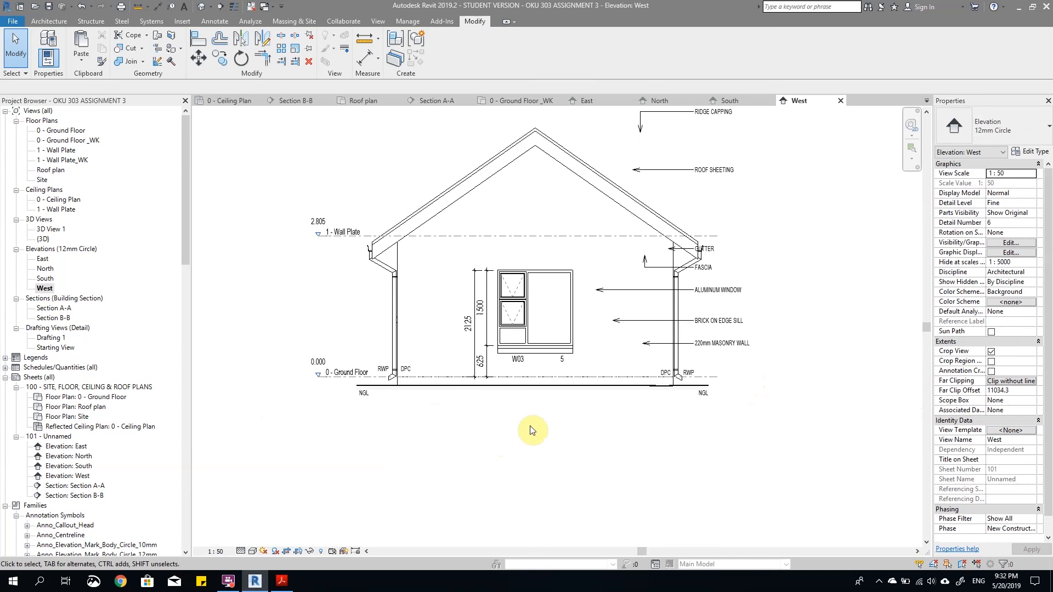
# Step: Nudge the 220mm MASONRY WALL note up and move the BRICK ON EDGE SILL note down below it
pyautogui.scroll(3, 717, 387)
pyautogui.click(735, 310)
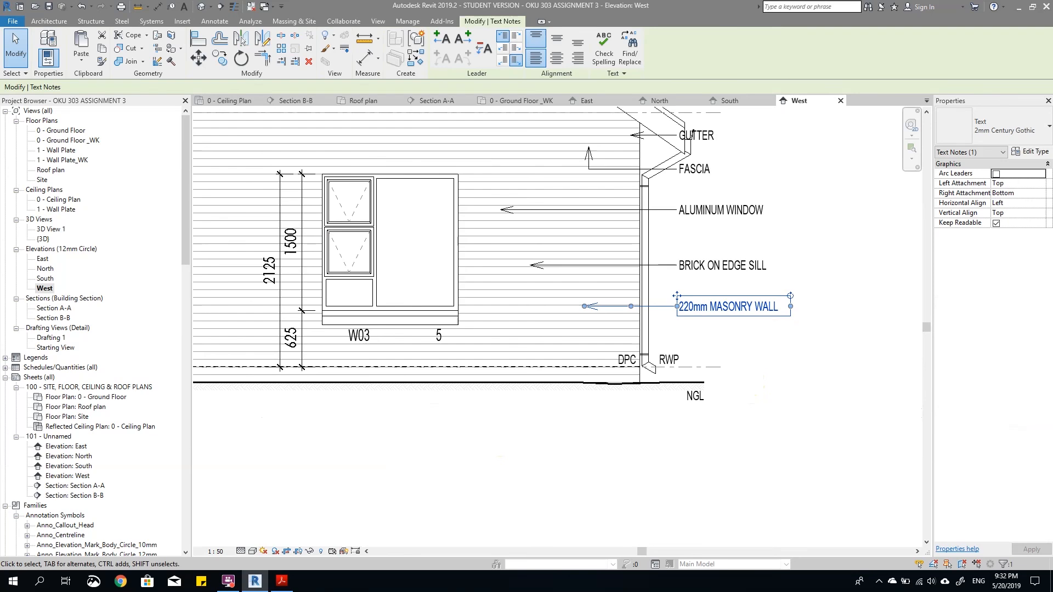
pyautogui.press('Up')
pyautogui.press('Up')
pyautogui.press('Up')
pyautogui.press('Up')
pyautogui.press('Up')
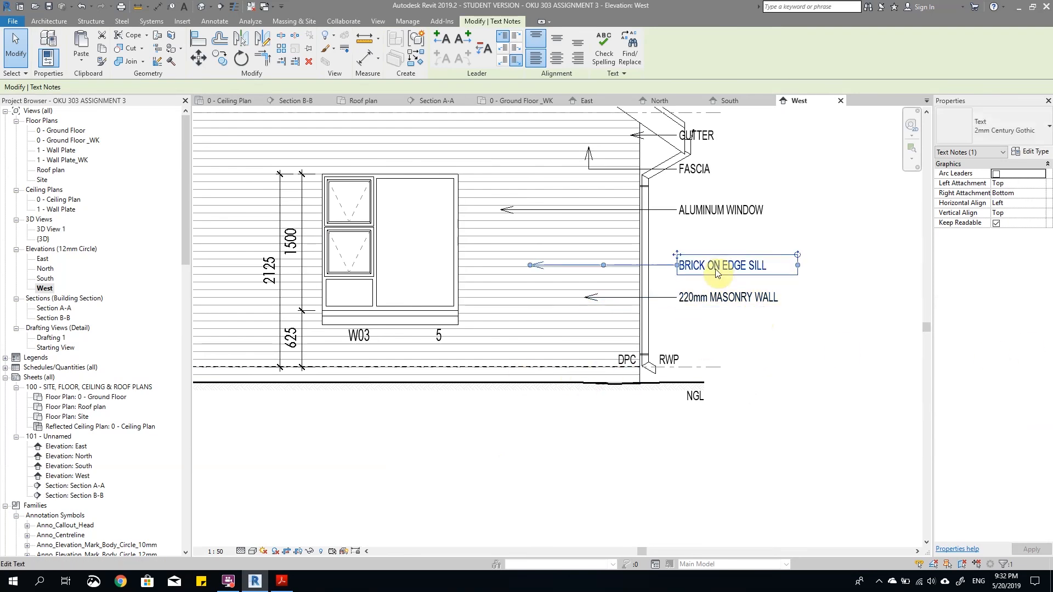
pyautogui.click(720, 268)
pyautogui.press('Down')
pyautogui.press('Down')
pyautogui.press('Down')
pyautogui.press('Down')
pyautogui.press('Down')
pyautogui.press('Down')
pyautogui.press('Down')
pyautogui.press('Down')
pyautogui.press('Down')
pyautogui.press('Down')
pyautogui.press('Down')
pyautogui.press('Down')
pyautogui.press('Down')
pyautogui.press('Down')
pyautogui.press('Down')
pyautogui.press('Down')
pyautogui.press('Down')
pyautogui.press('Down')
pyautogui.press('Down')
pyautogui.press('Down')
pyautogui.press('Down')
pyautogui.press('Down')
pyautogui.press('Down')
pyautogui.press('Down')
pyautogui.press('Down')
pyautogui.press('Down')
pyautogui.press('Down')
pyautogui.press('Down')
pyautogui.scroll(-2, 755, 332)
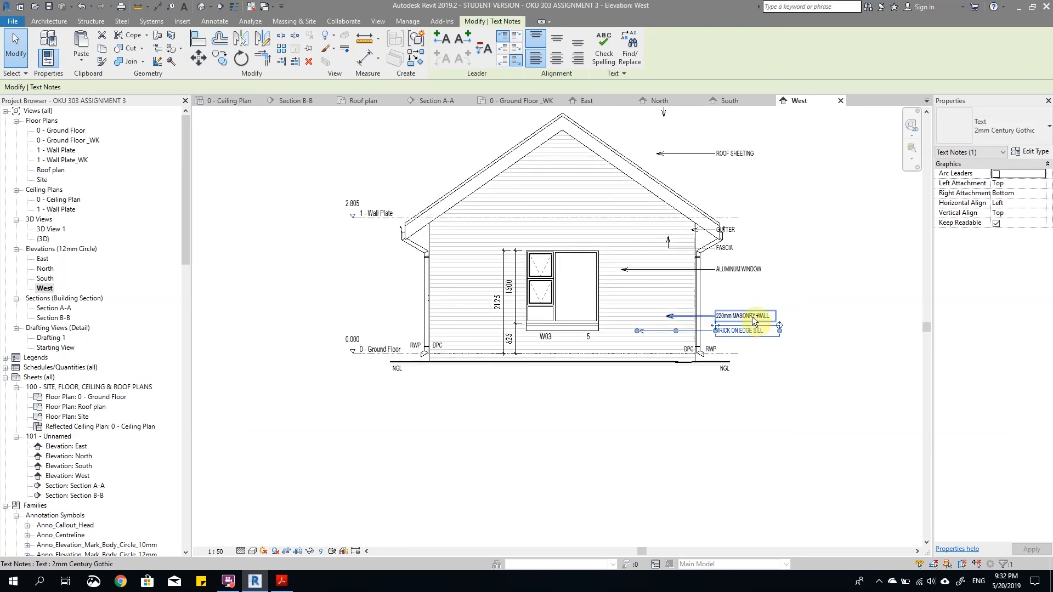
# Step: Select all seven leadered material notes on the West elevation and nudge them right, clear of the gutter
pyautogui.keyDown('ctrl'); pyautogui.click(754, 318); pyautogui.keyUp('ctrl')
pyautogui.keyDown('ctrl'); pyautogui.click(729, 233); pyautogui.keyUp('ctrl')
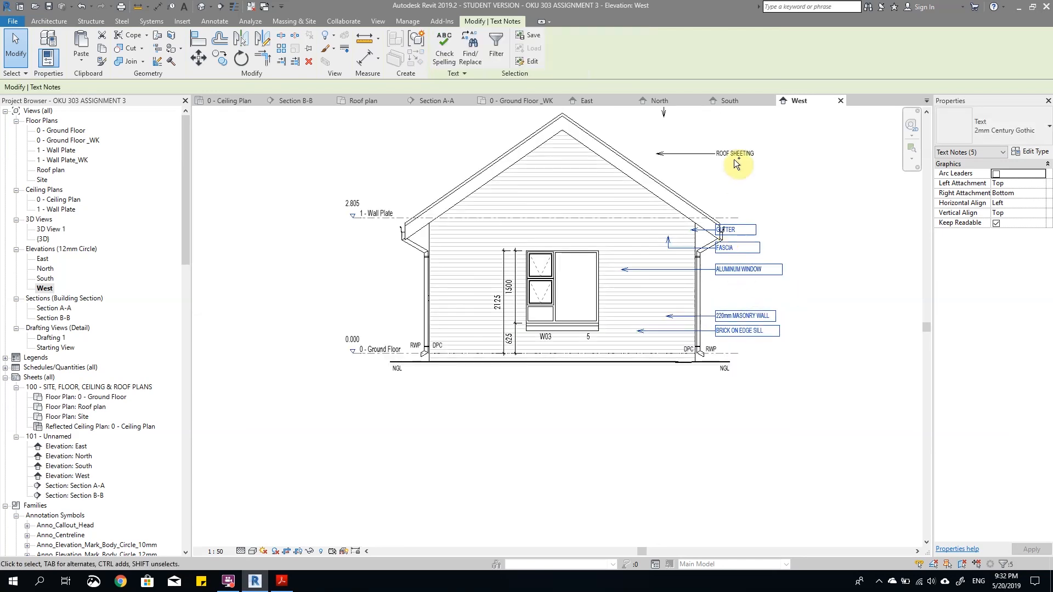
pyautogui.scroll(-2, 733, 257)
pyautogui.keyDown('ctrl'); pyautogui.click(728, 183); pyautogui.keyUp('ctrl')
pyautogui.scroll(2, 757, 279)
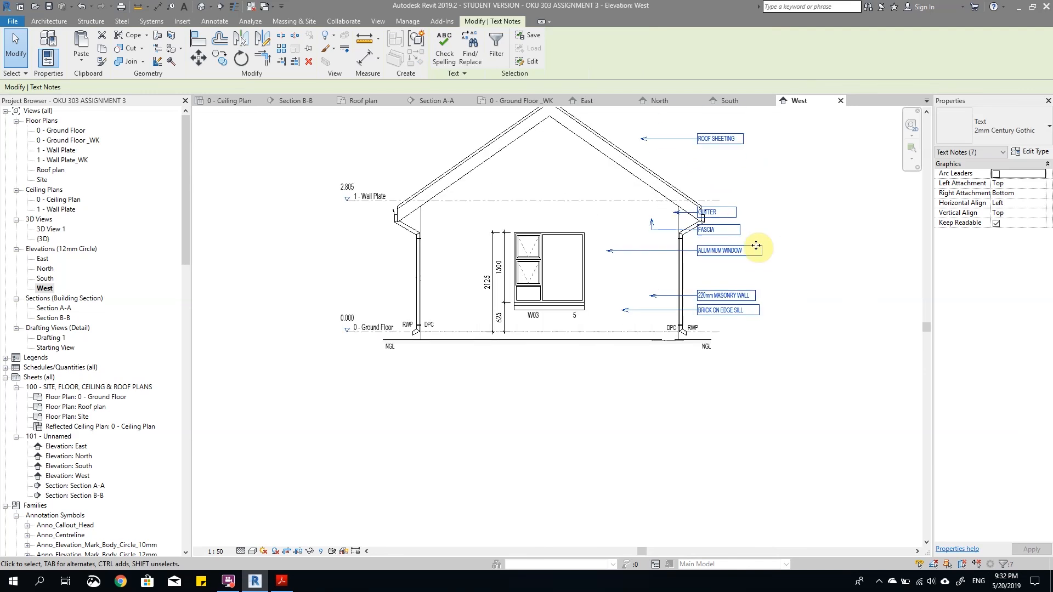
pyautogui.press('Right')
pyautogui.press('Right')
pyautogui.press('Right')
pyautogui.press('Right')
pyautogui.press('Right')
pyautogui.press('Right')
pyautogui.press('Right')
pyautogui.press('Right')
pyautogui.press('Right')
pyautogui.press('Right')
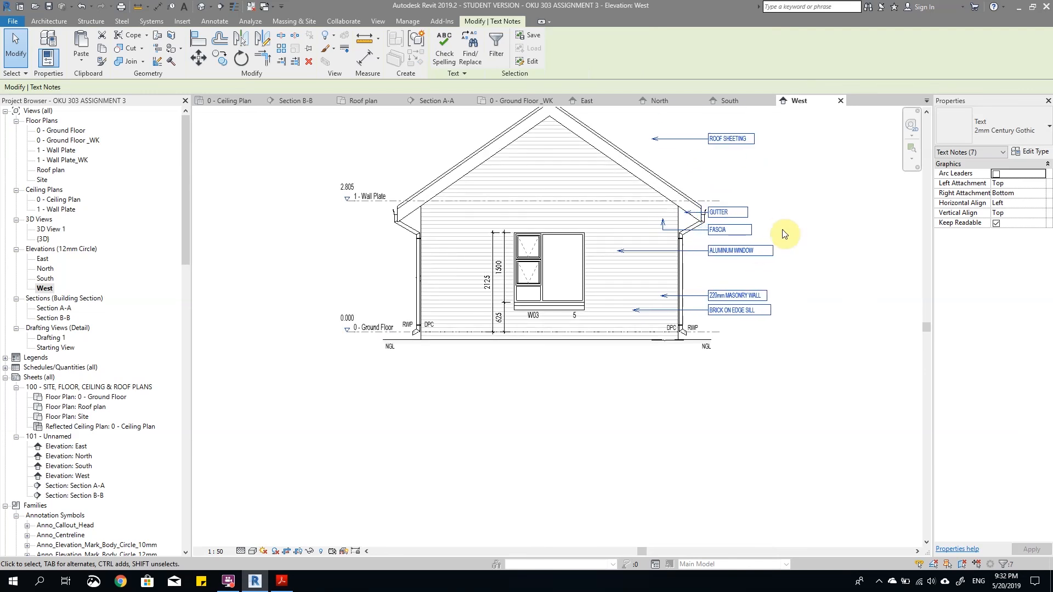
pyautogui.press('Right')
pyautogui.click(788, 229)
# Step: Point the GUTTER leader at the right-hand gutter and delete the FASCIA note
pyautogui.scroll(3, 761, 233)
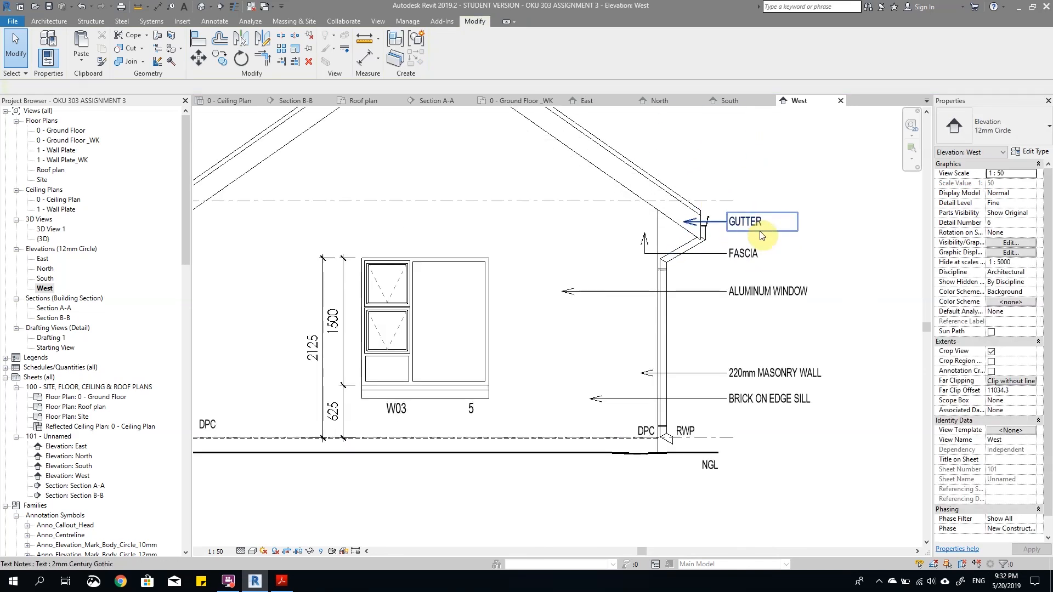
pyautogui.click(724, 229)
pyautogui.moveTo(675, 221); pyautogui.dragTo(703, 223)
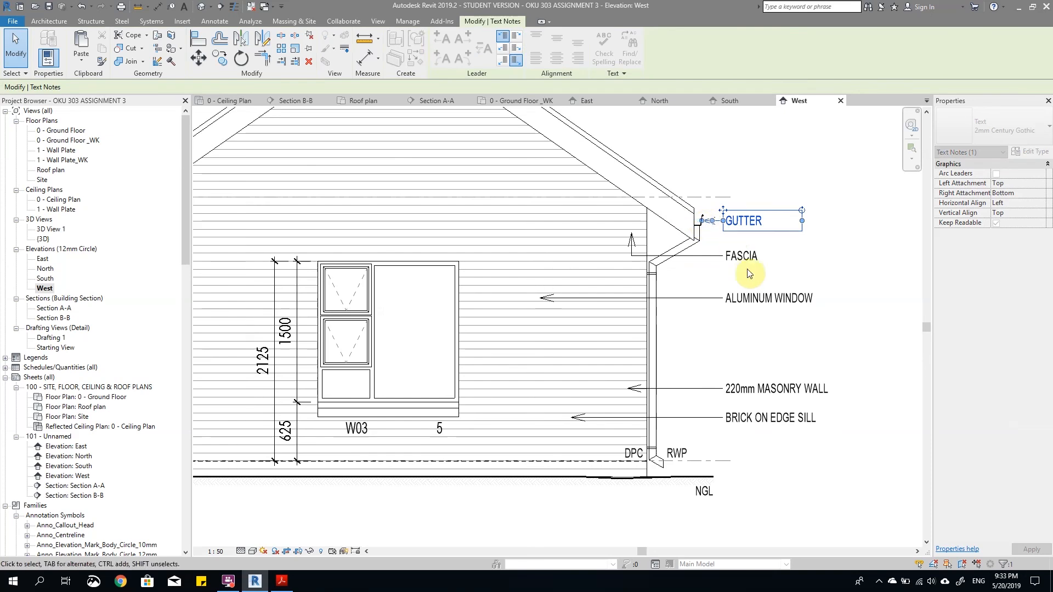
pyautogui.click(761, 282)
pyautogui.scroll(-3, 760, 281)
pyautogui.click(755, 270)
pyautogui.press('Delete')
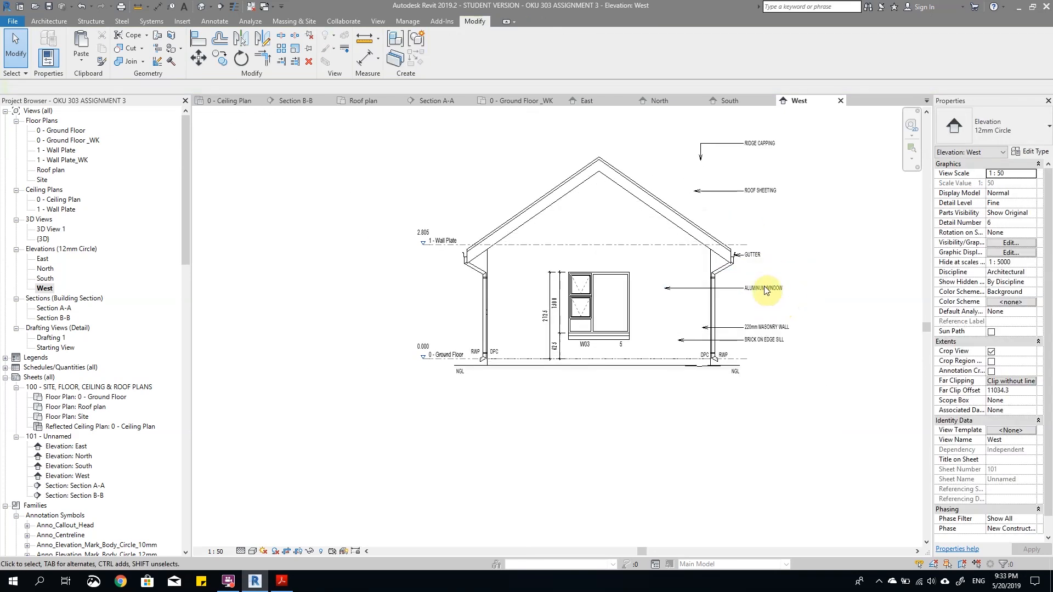
# Step: Point the ALUMINUM WINDOW leader at window W03, then raise the 220mm MASONRY WALL note and extend its leader further onto the wall
pyautogui.scroll(3, 764, 304)
pyautogui.click(763, 281)
pyautogui.moveTo(613, 280); pyautogui.dragTo(537, 283)
pyautogui.click(763, 342)
pyautogui.press('Up')
pyautogui.press('Up')
pyautogui.press('Up')
pyautogui.press('Up')
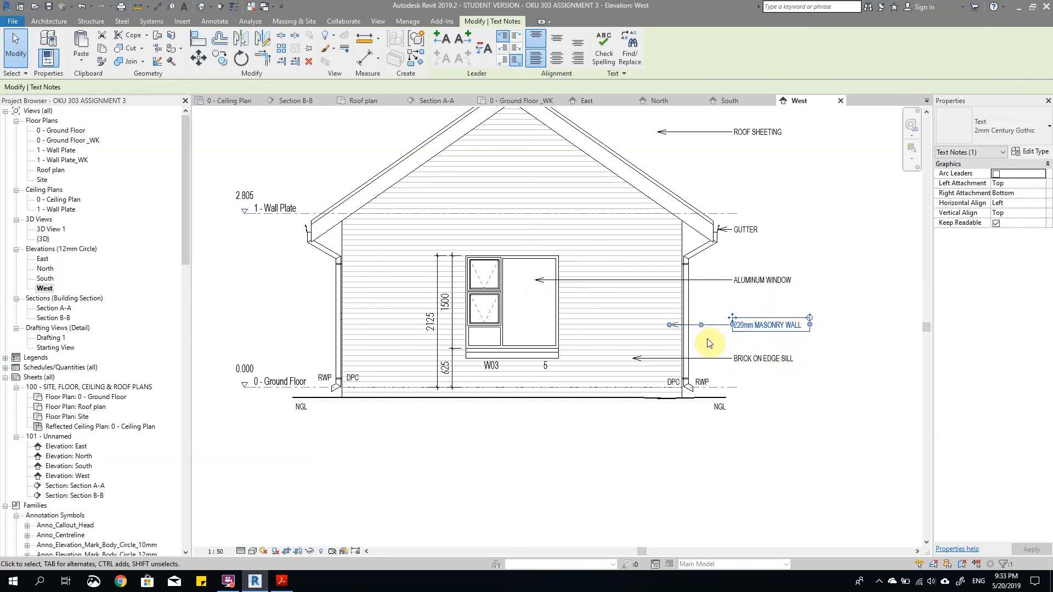
pyautogui.moveTo(670, 312); pyautogui.dragTo(606, 312)
# Step: Point the BRICK ON EDGE SILL leader at the sill of window W03
pyautogui.click(712, 355)
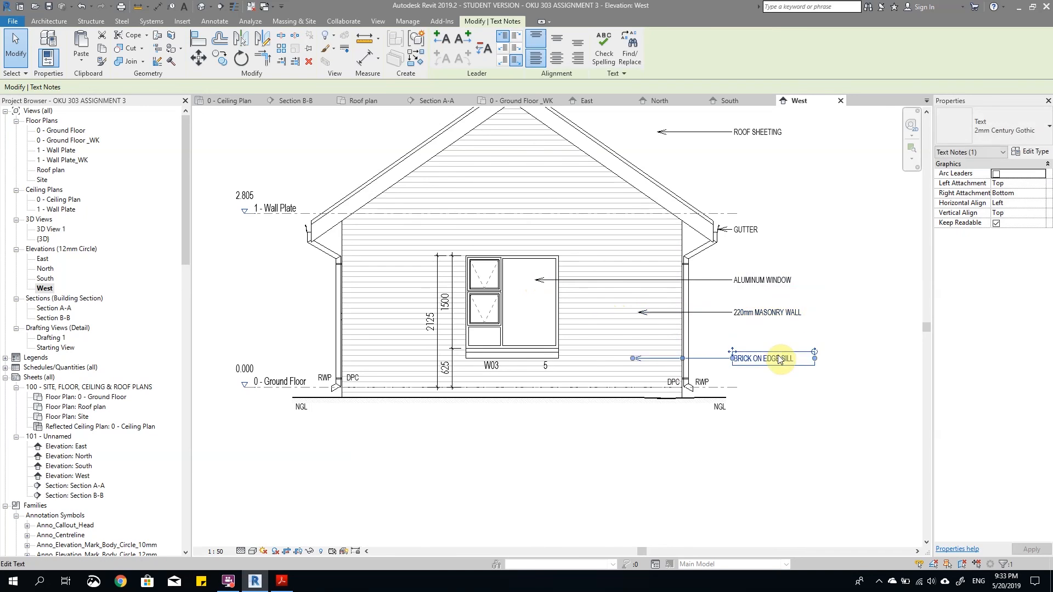
pyautogui.scroll(2, 637, 352)
pyautogui.moveTo(640, 352); pyautogui.dragTo(514, 354)
pyautogui.press('Escape')
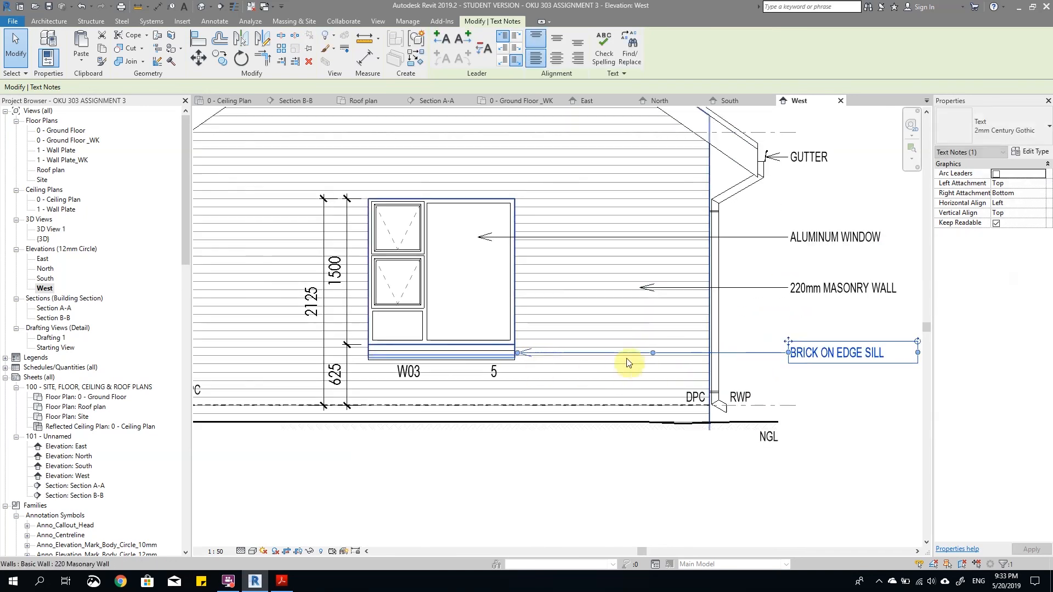
pyautogui.scroll(-4, 783, 395)
pyautogui.scroll(3, 765, 255)
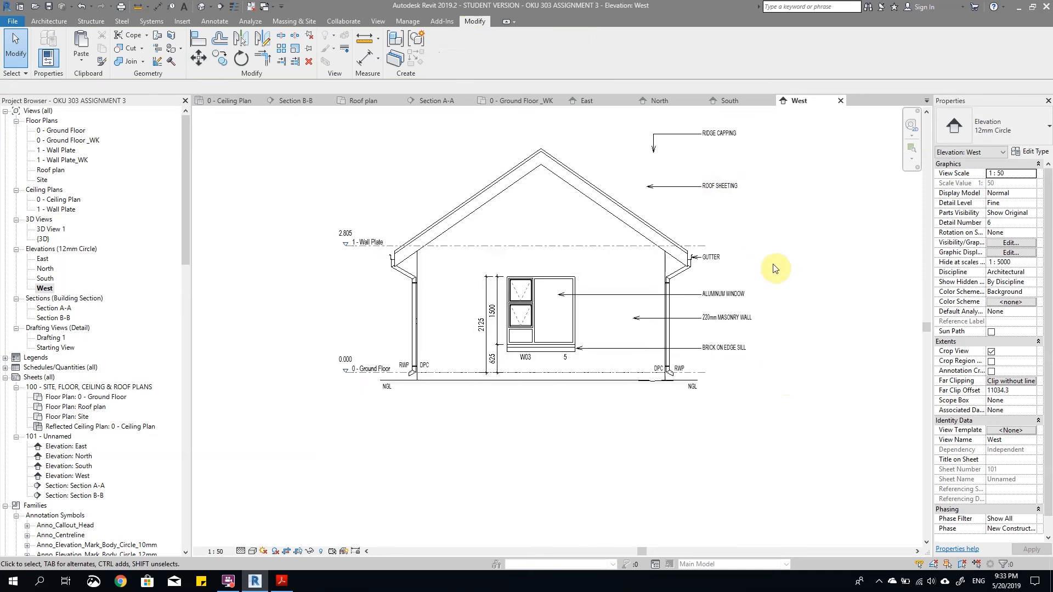
# Step: Point the ROOF SHEETING leader at the sloping roof edge and delete the RIDGE CAPPING note
pyautogui.click(737, 207)
pyautogui.scroll(1, 647, 215)
pyautogui.moveTo(649, 203); pyautogui.dragTo(562, 203)
pyautogui.click(785, 263)
pyautogui.scroll(-3, 789, 265)
pyautogui.scroll(1, 790, 184)
pyautogui.click(791, 186)
pyautogui.press('Delete')
pyautogui.scroll(1, 819, 321)
pyautogui.scroll(-2, 750, 360)
pyautogui.scroll(2, 788, 408)
# Step: Copy the BARGE BOARD note with its leader from the East elevation and paste it beside the roof slope in the West elevation
pyautogui.doubleClick(42, 259)
pyautogui.click(721, 295)
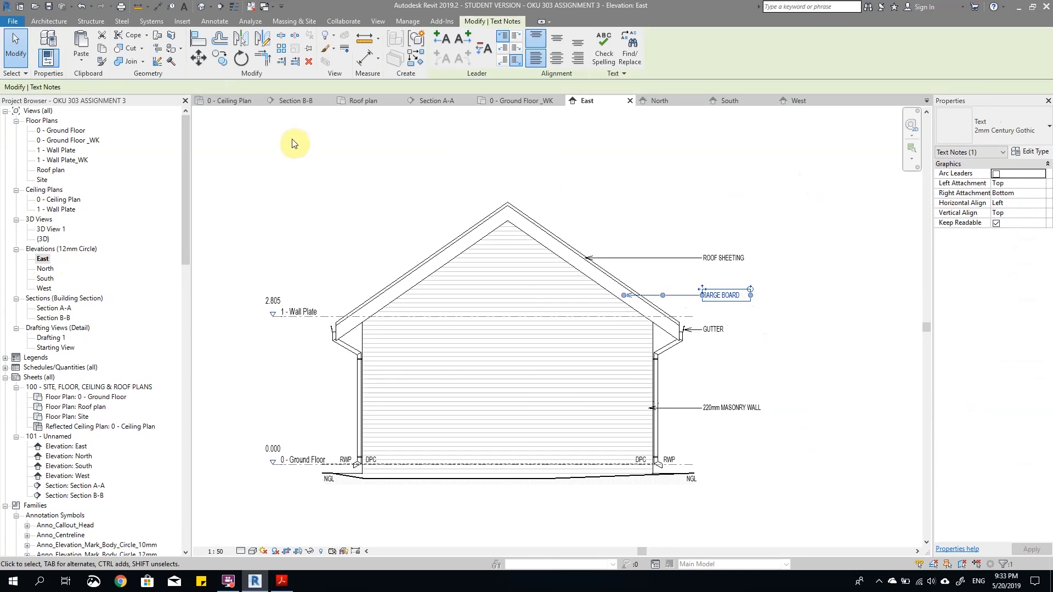
pyautogui.click(220, 60)
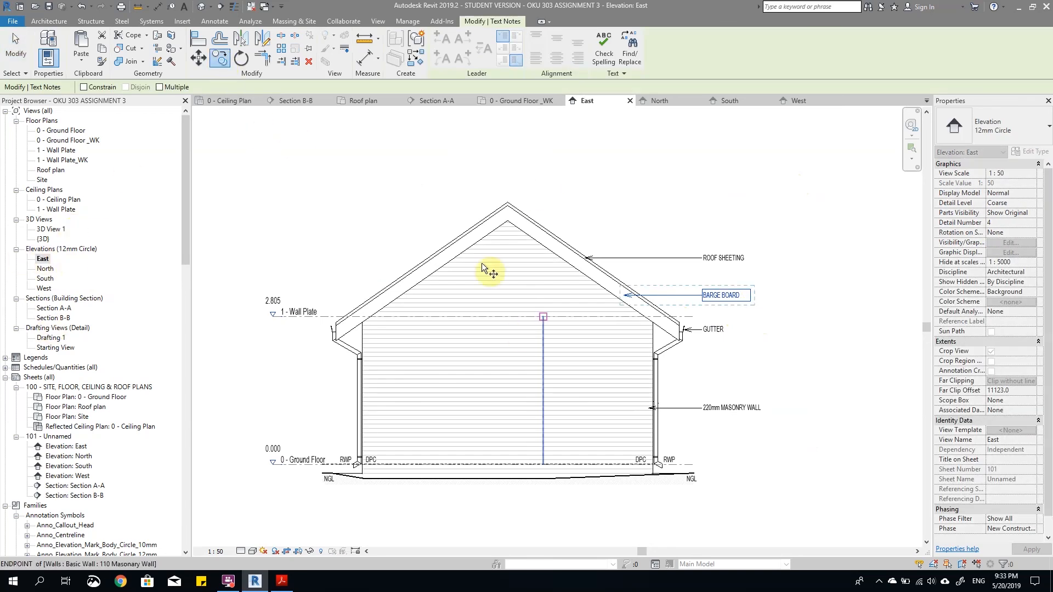
pyautogui.press('Escape')
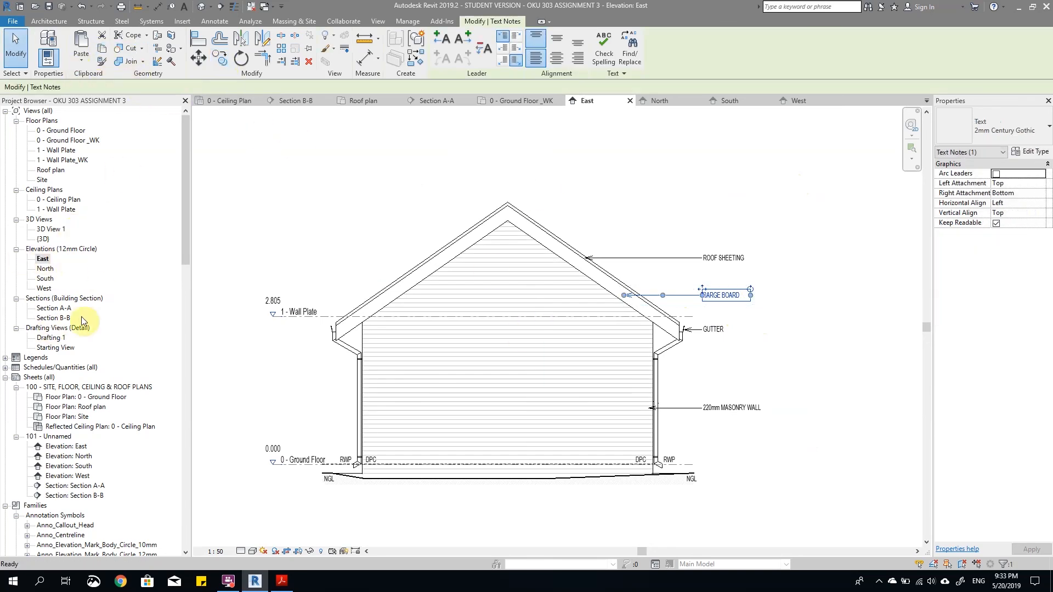
pyautogui.doubleClick(45, 289)
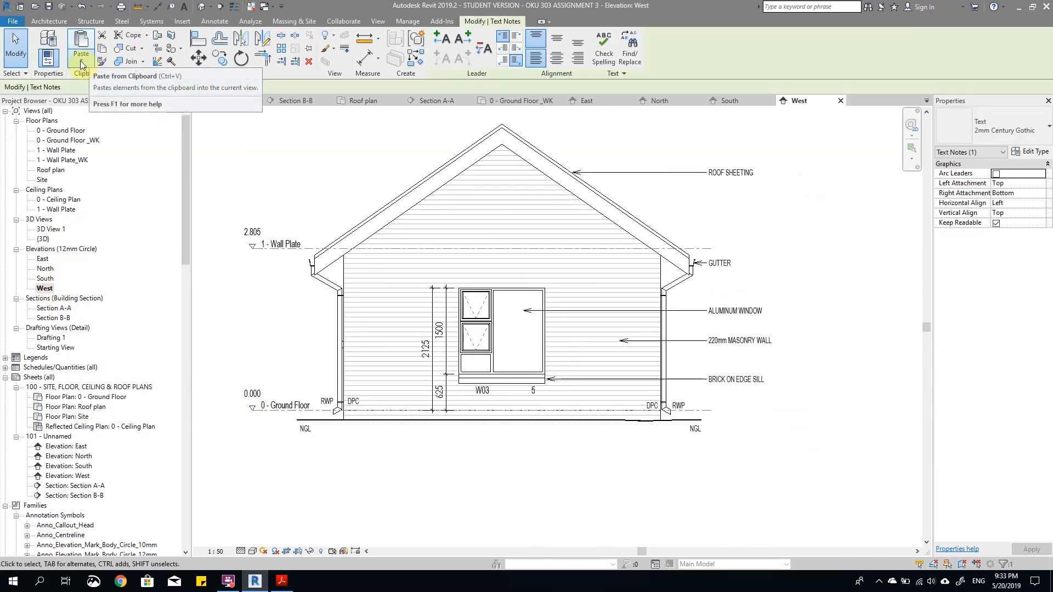
pyautogui.press('Escape')
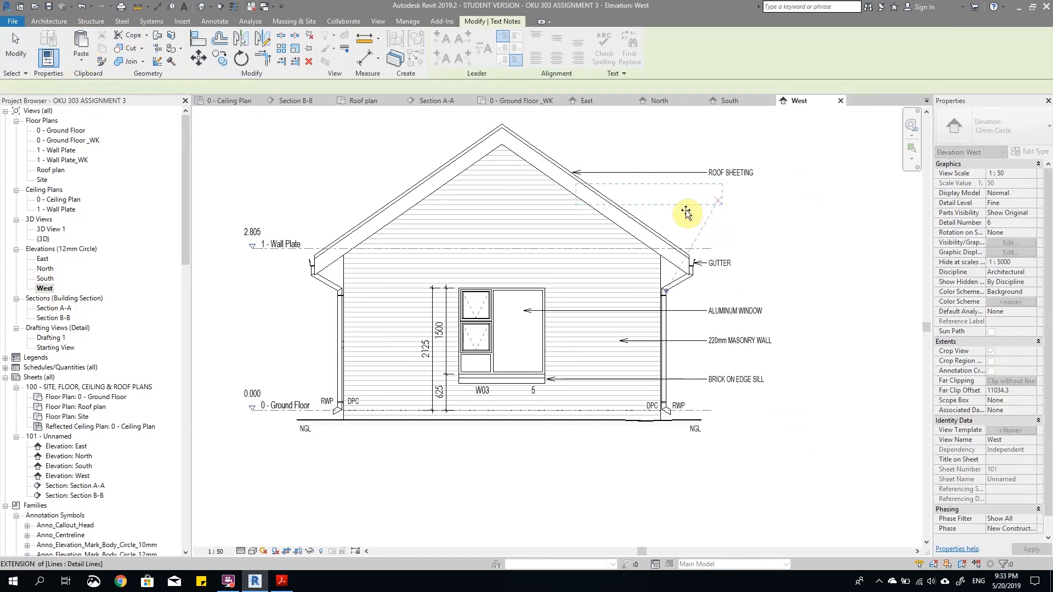
pyautogui.scroll(3, 705, 200)
pyautogui.click(754, 240)
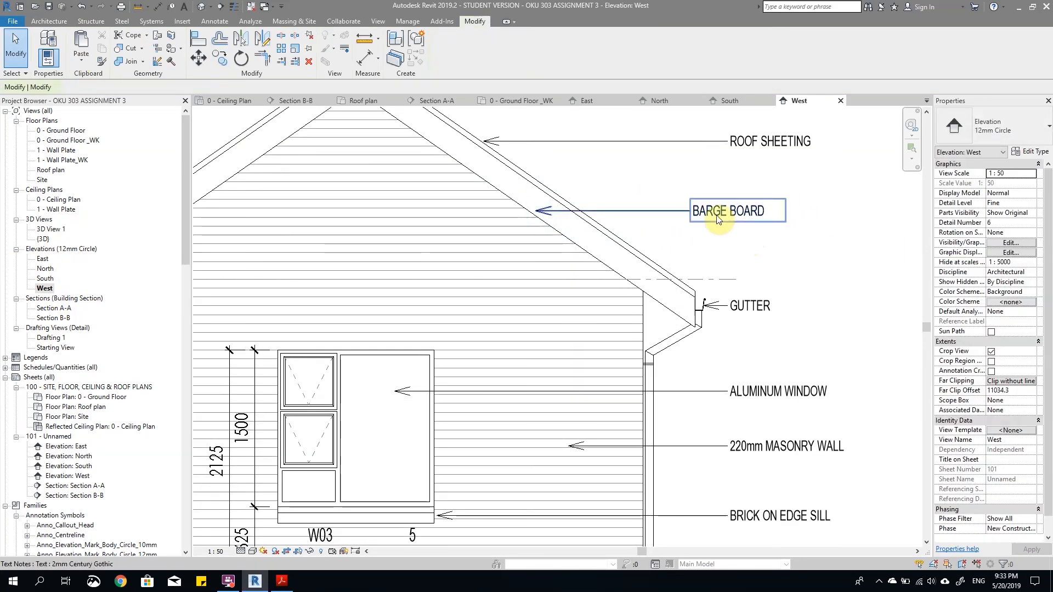
# Step: Align the BARGE BOARD note with the ROOF SHEETING and GUTTER notes and point its leader at the sloping barge board
pyautogui.click(723, 212)
pyautogui.moveTo(689, 199); pyautogui.dragTo(730, 198)
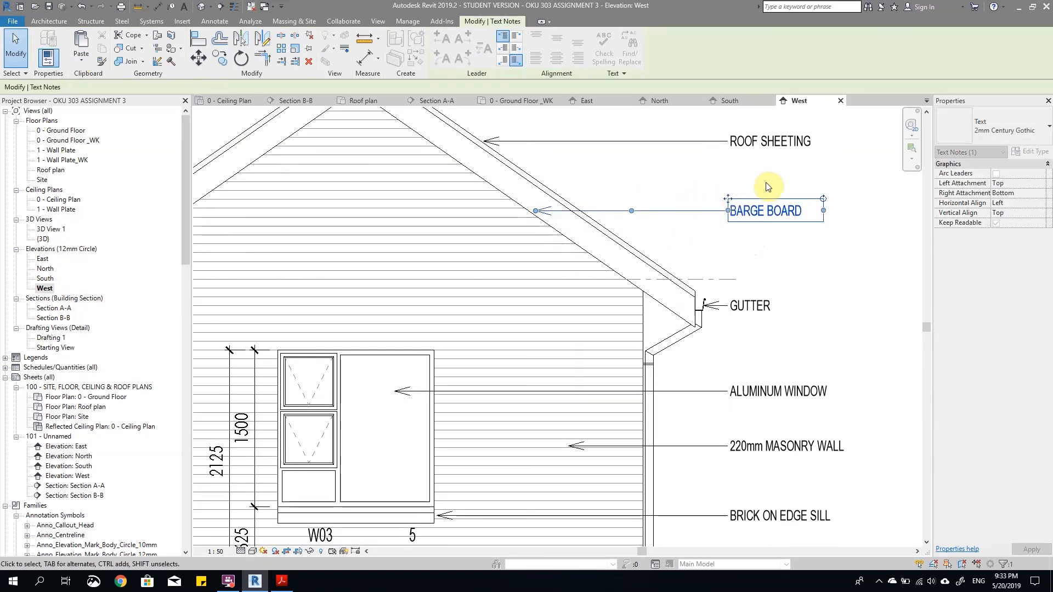
pyautogui.scroll(-3, 711, 198)
pyautogui.click(712, 197)
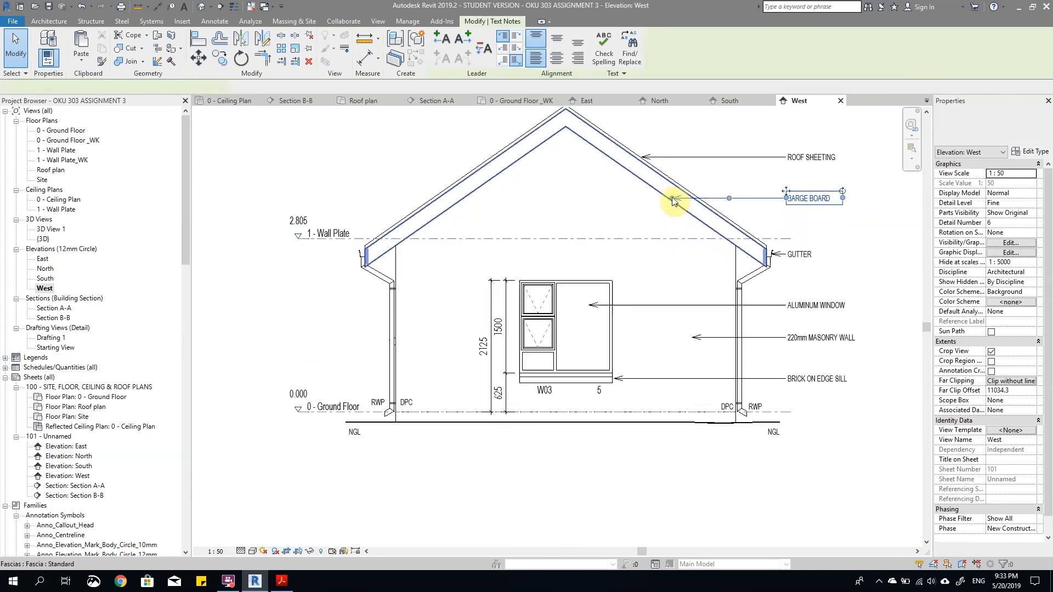
pyautogui.scroll(3, 673, 199)
pyautogui.moveTo(674, 199); pyautogui.dragTo(678, 200)
pyautogui.click(650, 218)
# Step: Check the annotated West elevation, and open sheet 101 to review the elevations and sections on it
pyautogui.scroll(-3, 651, 218)
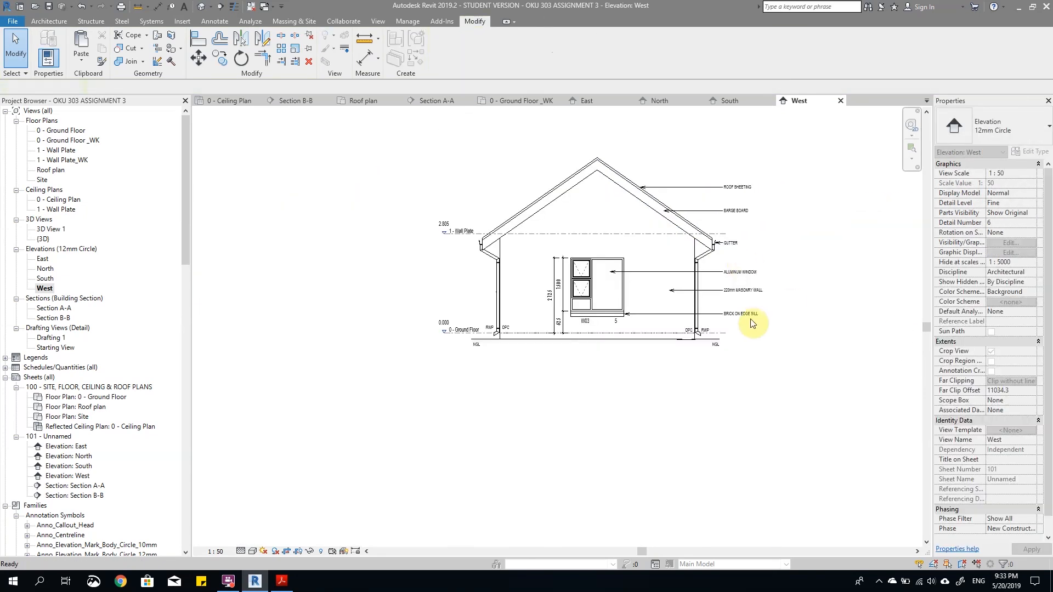
pyautogui.scroll(2, 750, 325)
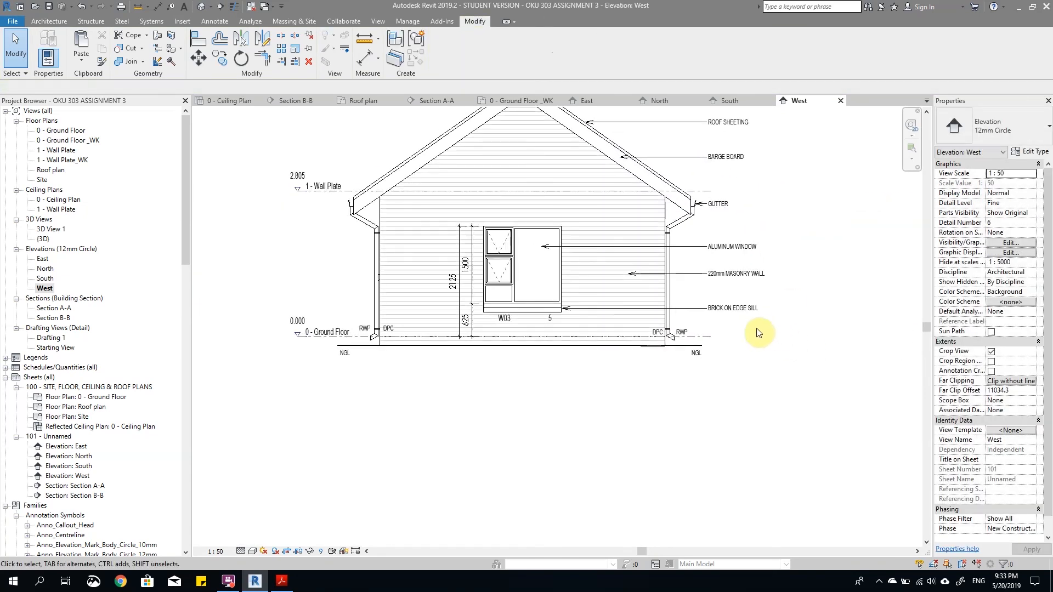
pyautogui.scroll(-3, 493, 345)
pyautogui.scroll(2, 618, 366)
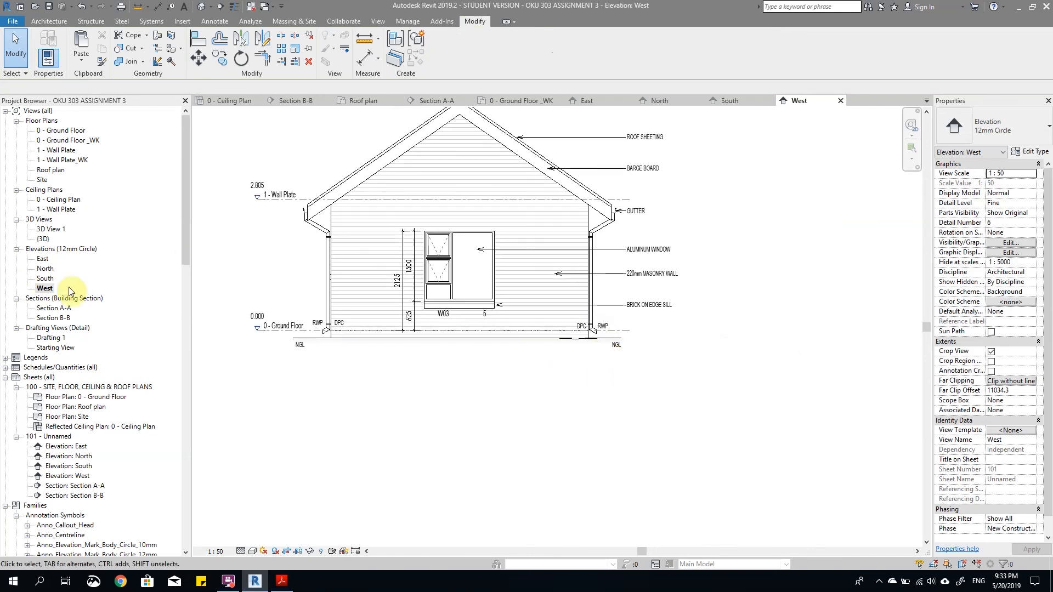
pyautogui.doubleClick(49, 436)
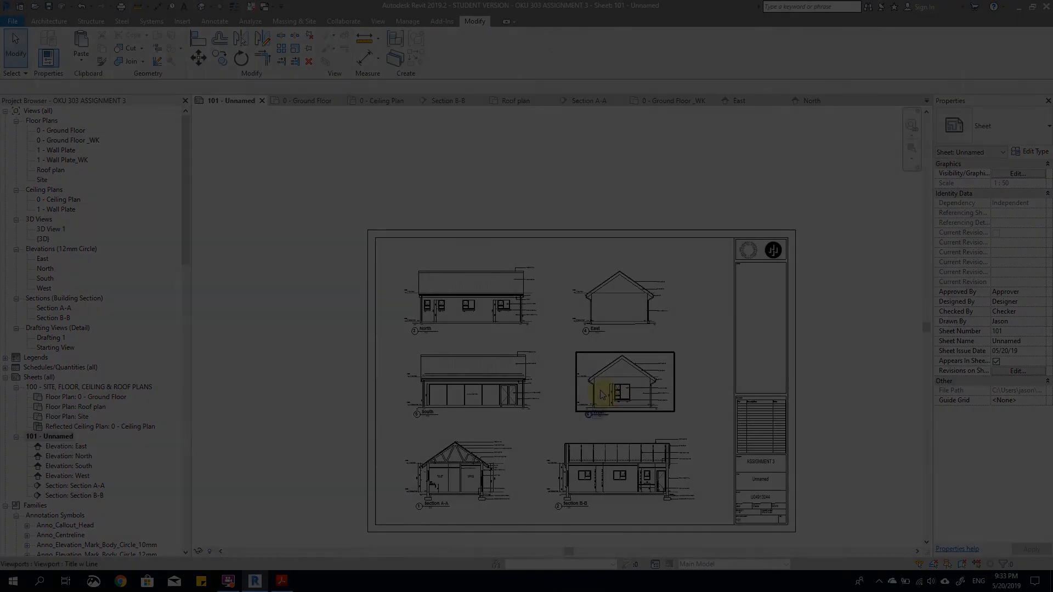